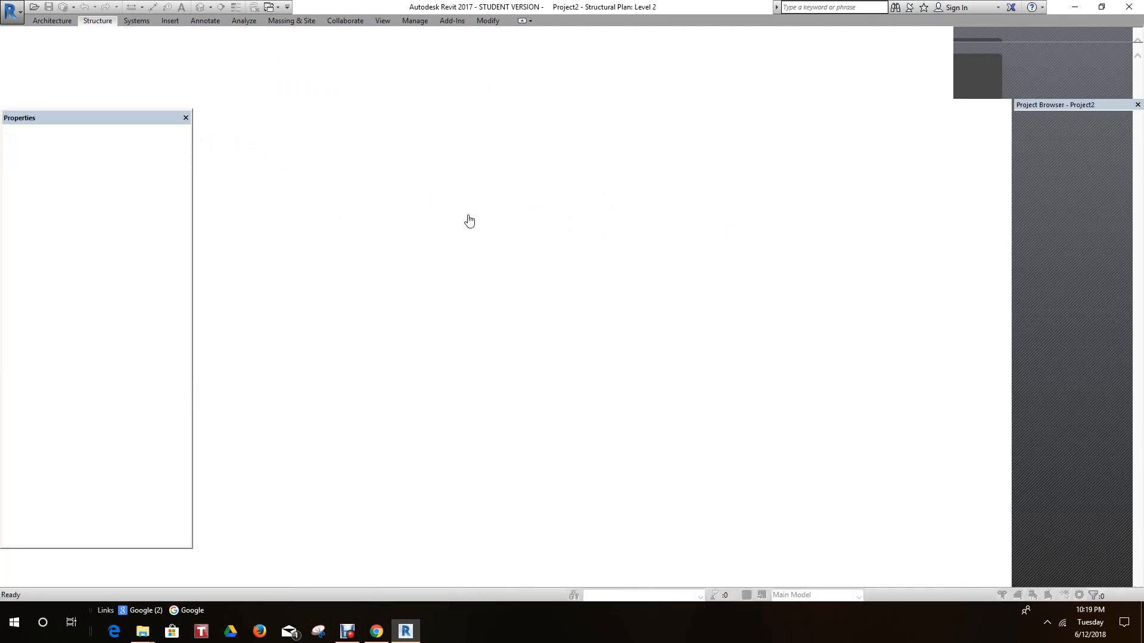
# Step: Draw a vertical grid line on the Level 2 plan, just inside the west elevation marker, from north to south
pyautogui.scroll(-4, 470, 220)
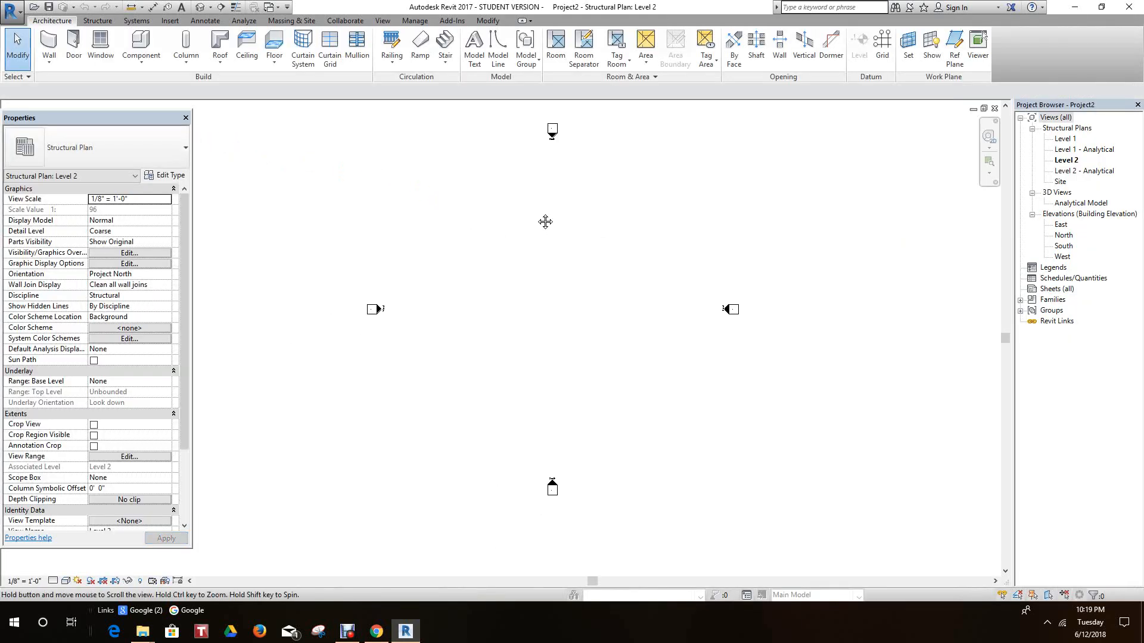
pyautogui.scroll(2, 541, 222)
pyautogui.scroll(-1, 552, 253)
pyautogui.scroll(-1, 543, 246)
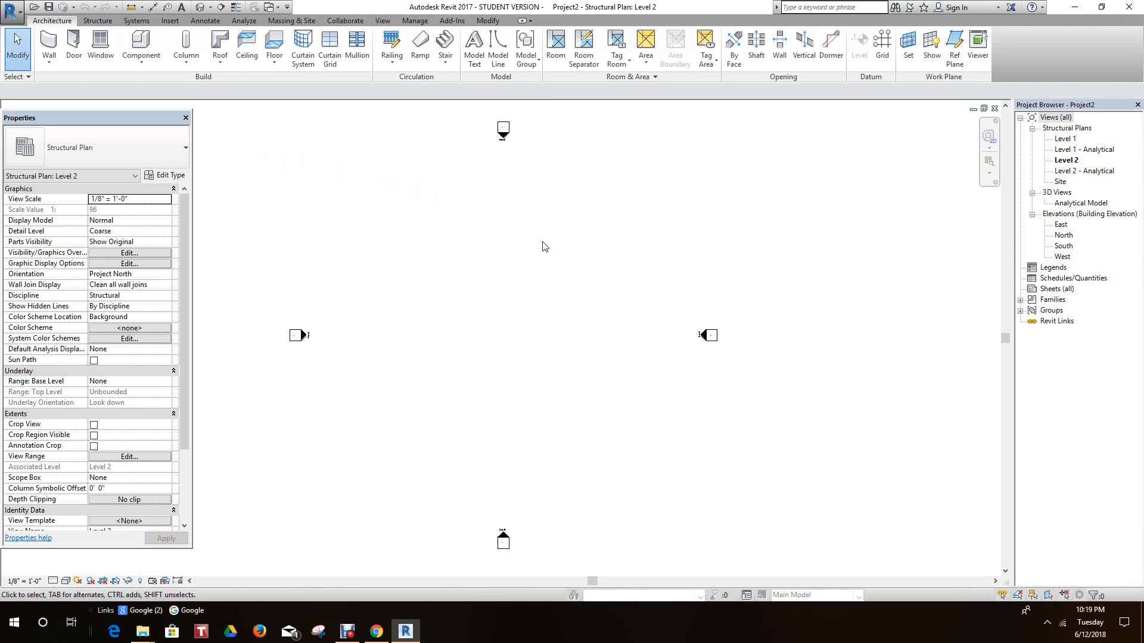
pyautogui.scroll(1, 534, 260)
pyautogui.click(880, 52)
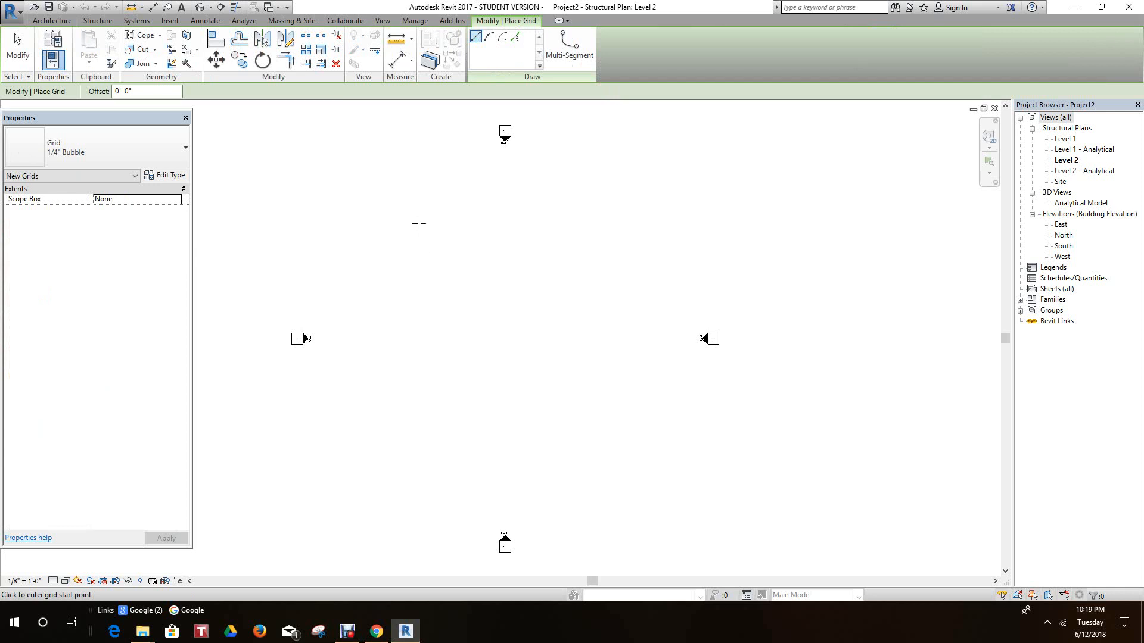
pyautogui.click(383, 176)
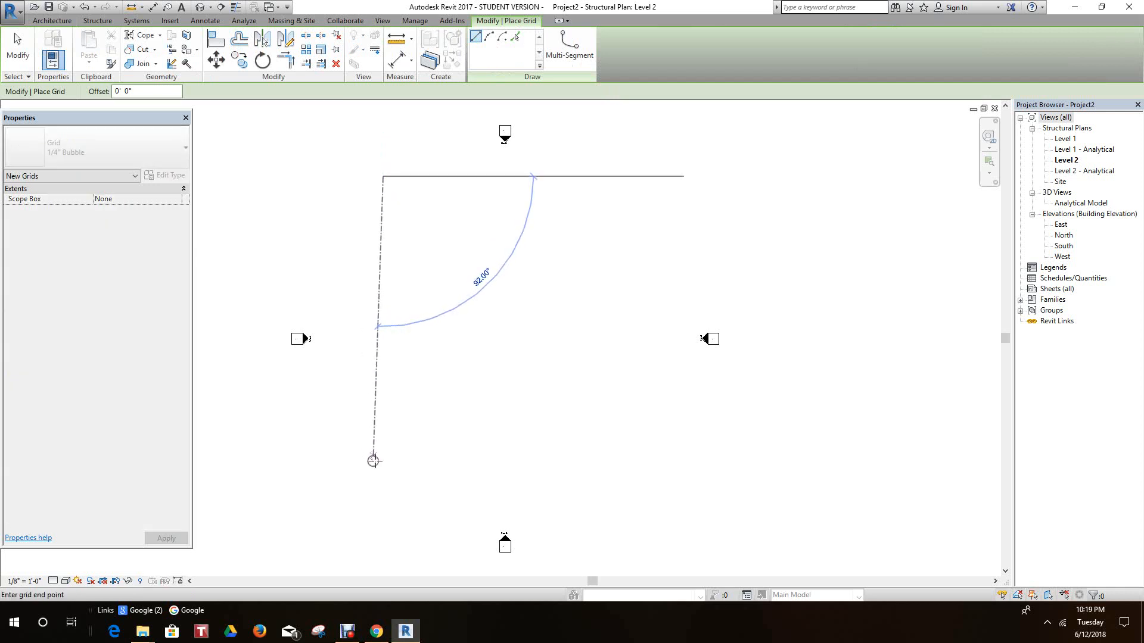
pyautogui.scroll(3, 381, 470)
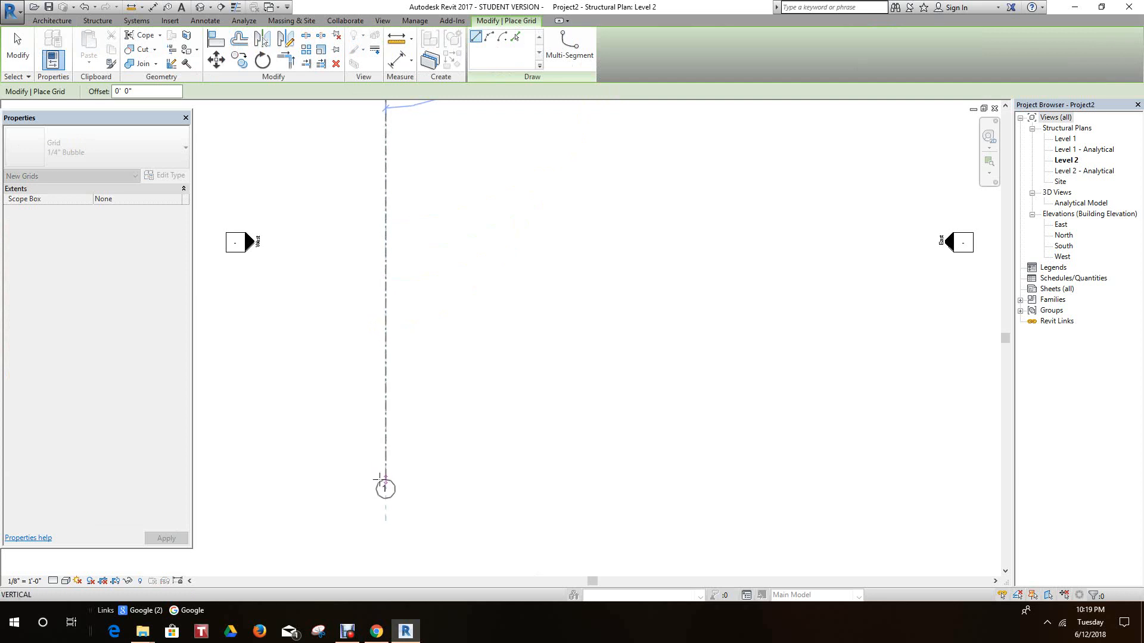
pyautogui.click(382, 470)
pyautogui.rightClick(384, 480)
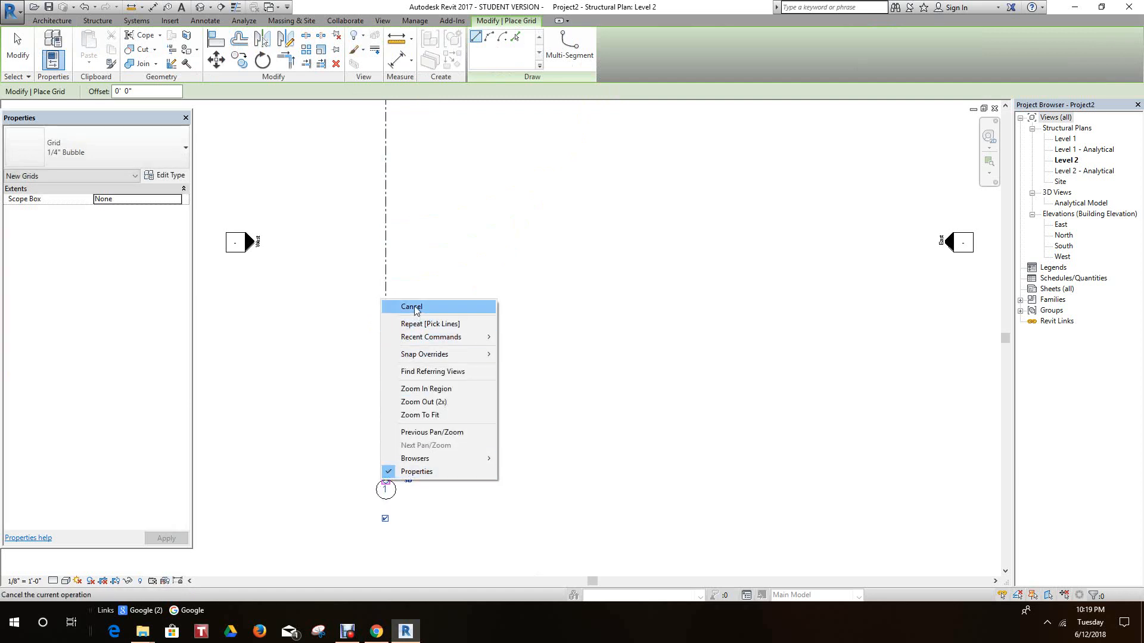
pyautogui.click(396, 302)
# Step: Add four more vertical grids east of grid 1 by picking lines, each offset 25' from the previous one
pyautogui.click(515, 37)
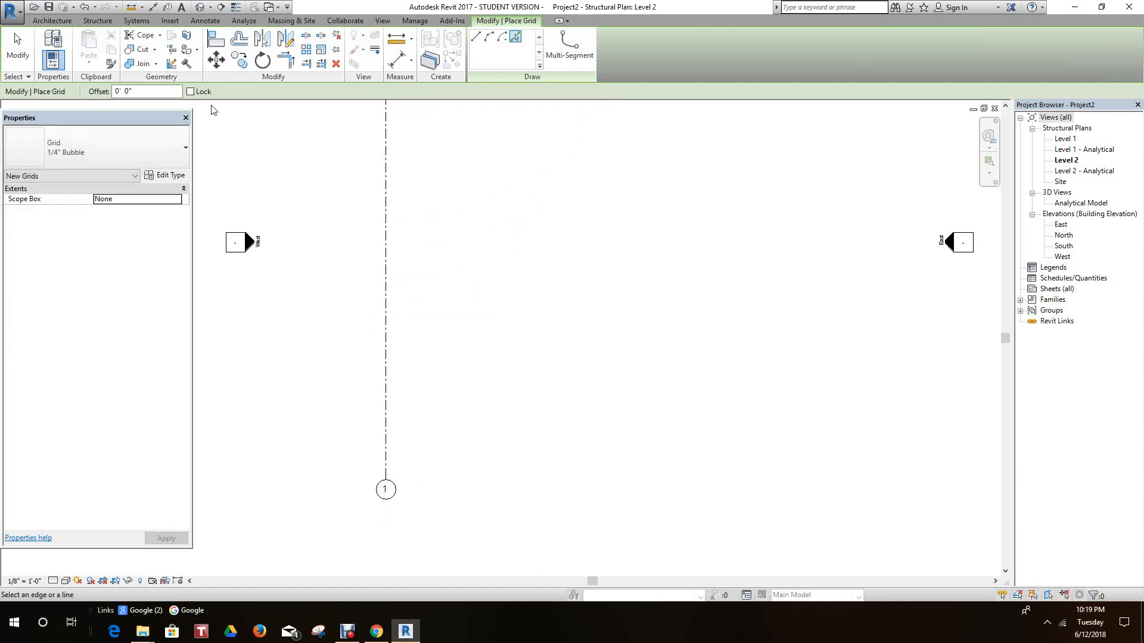
pyautogui.moveTo(133, 91); pyautogui.dragTo(115, 92)
pyautogui.write('205')
pyautogui.press('BackSpace')
pyautogui.press('BackSpace')
pyautogui.write('5')
pyautogui.press('Return')
pyautogui.click(389, 274)
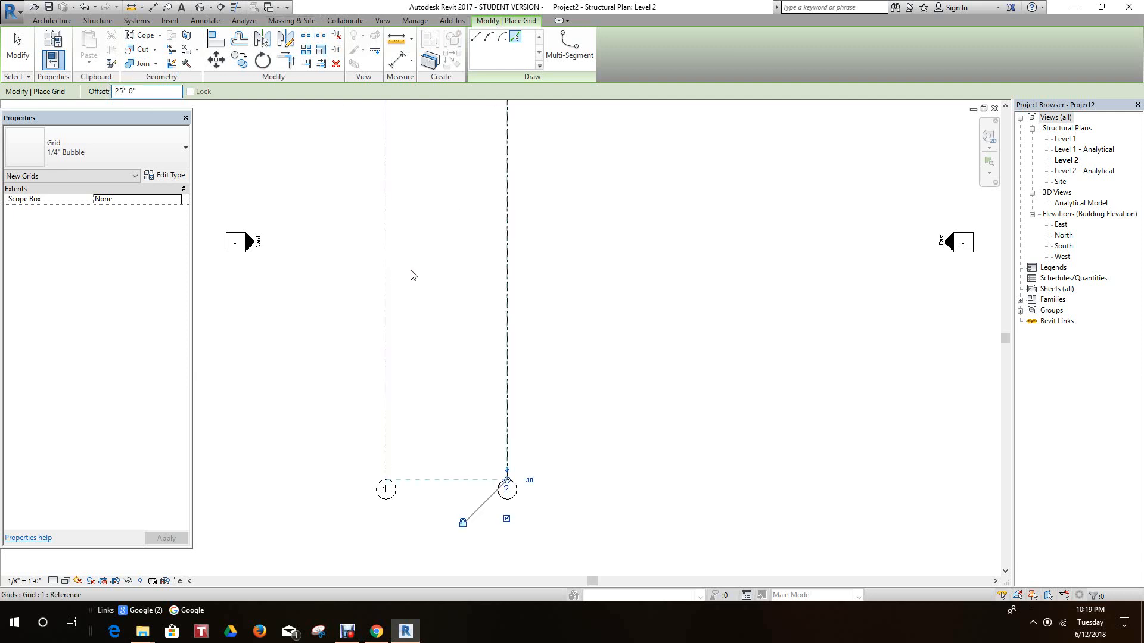
pyautogui.click(508, 292)
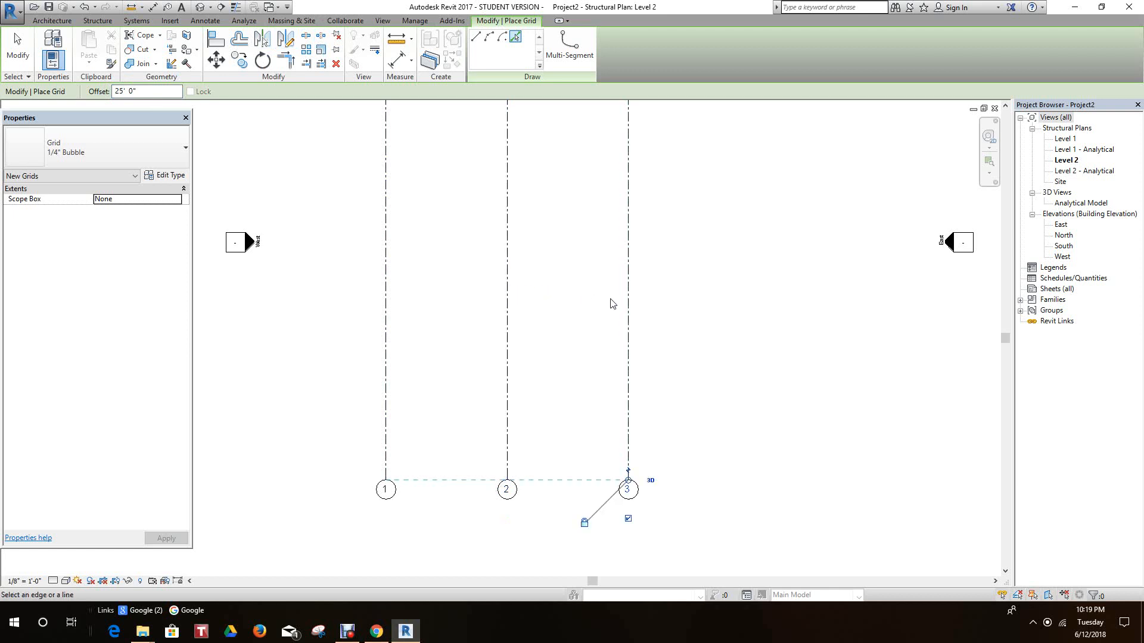
pyautogui.click(628, 301)
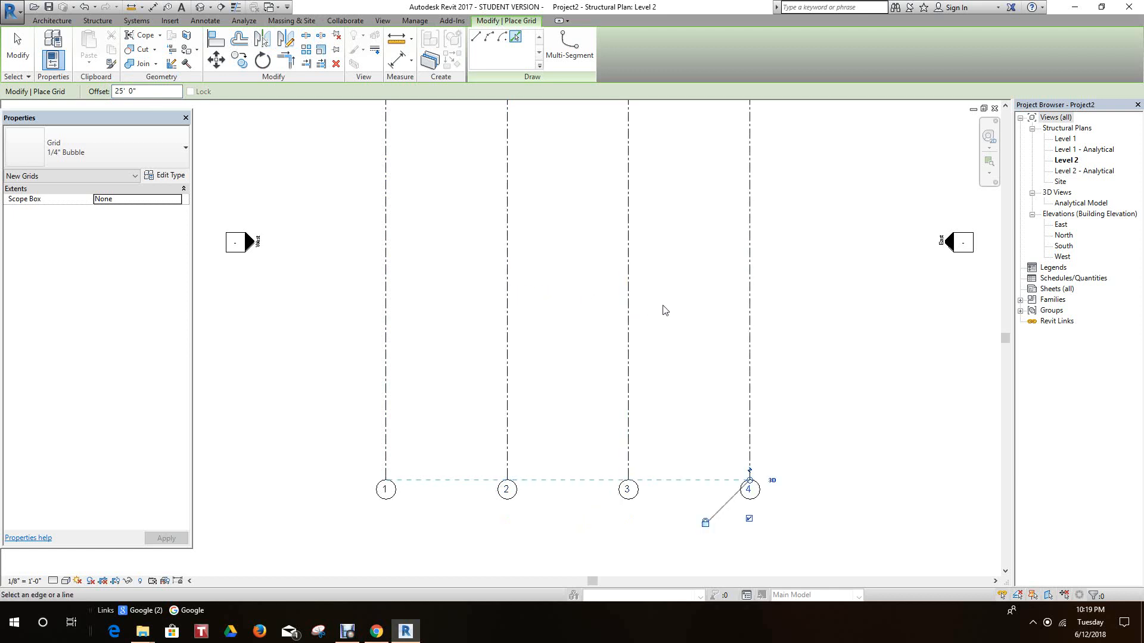
pyautogui.click(749, 316)
pyautogui.scroll(-4, 776, 377)
pyautogui.moveTo(767, 370); pyautogui.dragTo(748, 400, button='middle')
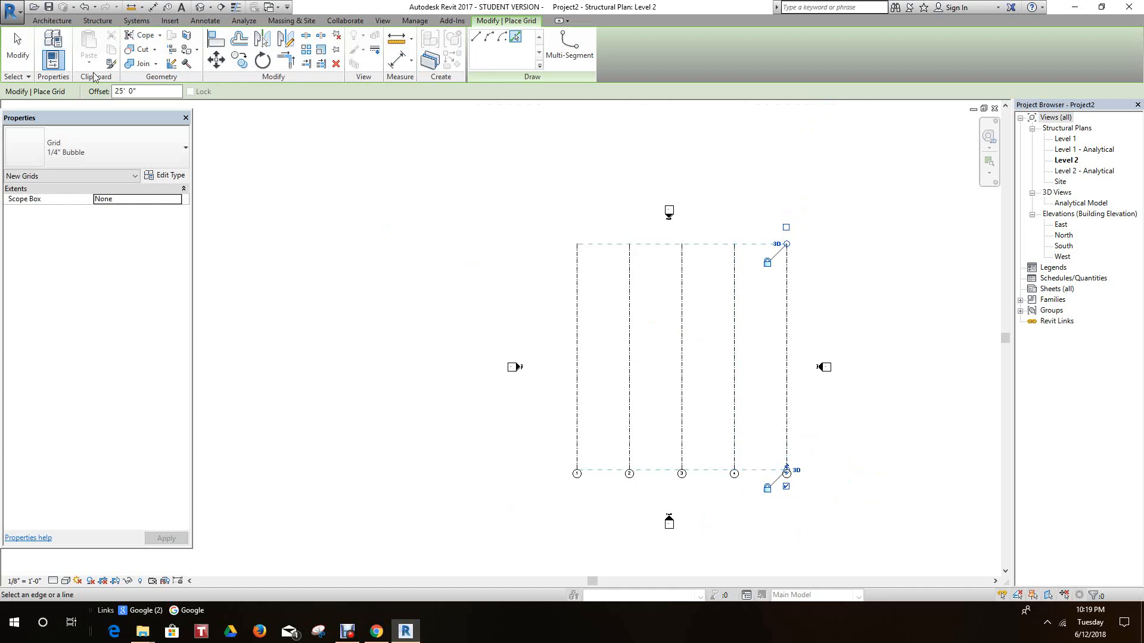
pyautogui.click(18, 45)
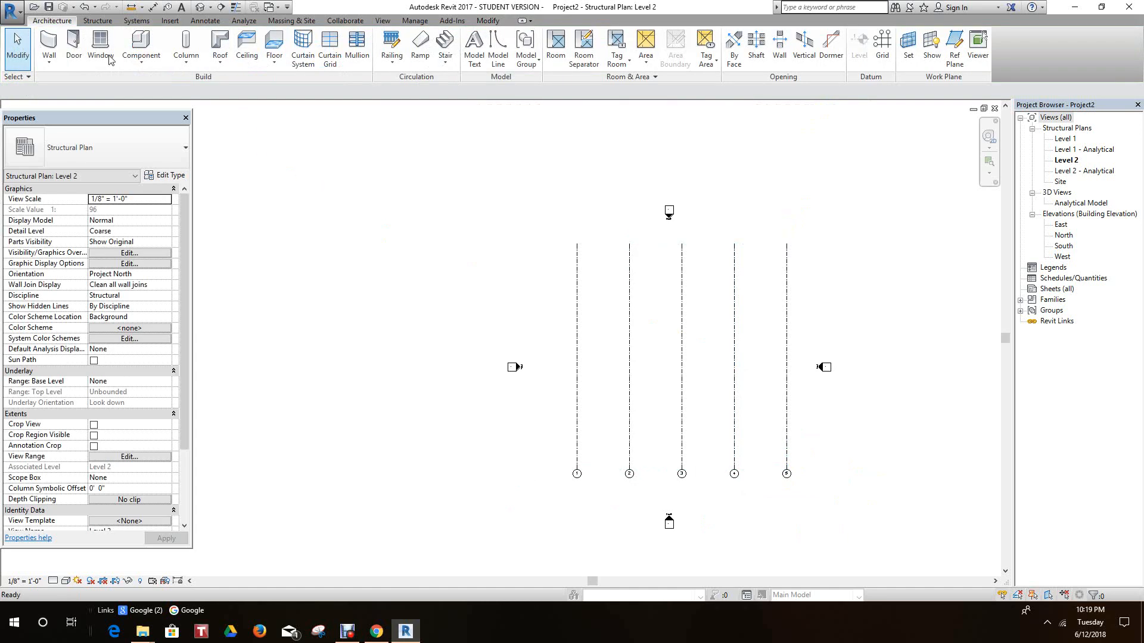
# Step: Draw a horizontal grid line from west to east across all five vertical grids, just above their bubbles
pyautogui.click(882, 47)
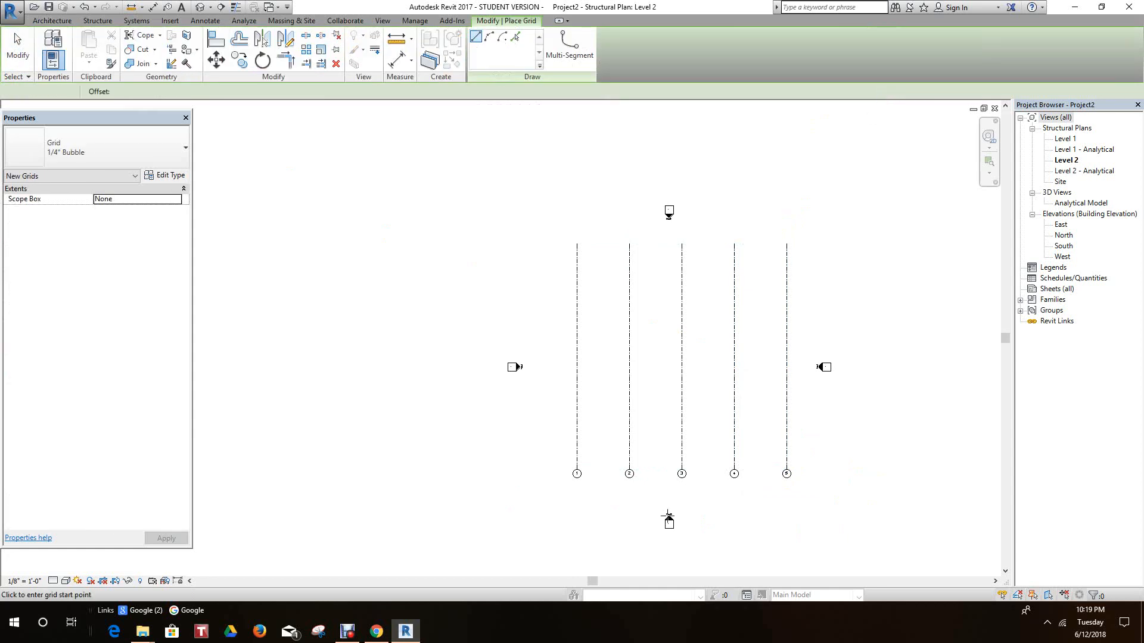
pyautogui.click(548, 450)
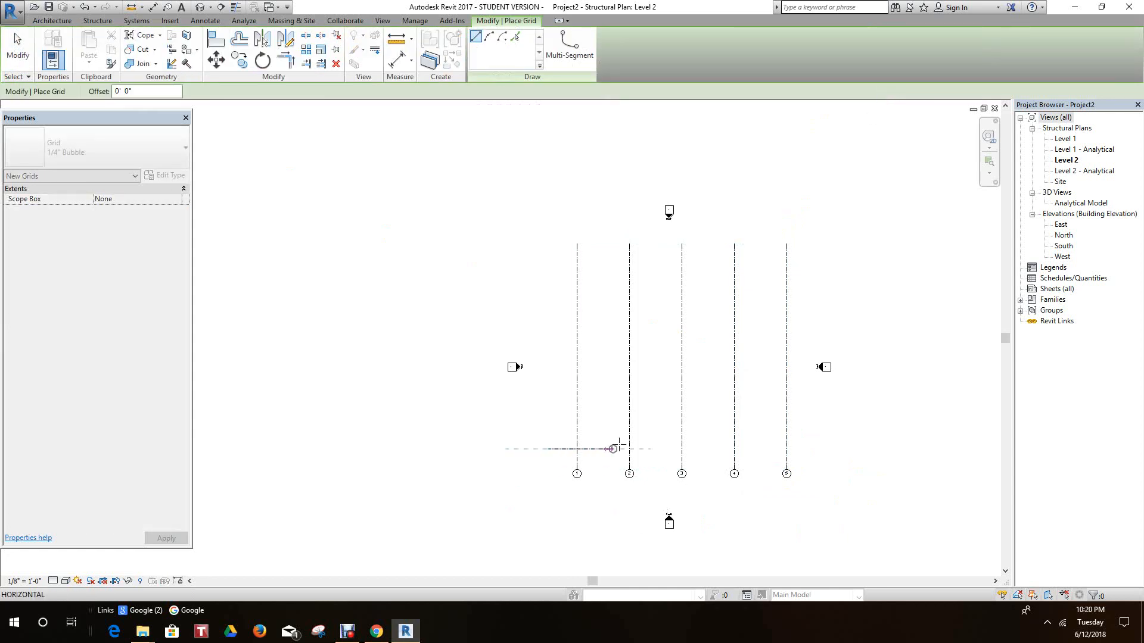
pyautogui.click(810, 448)
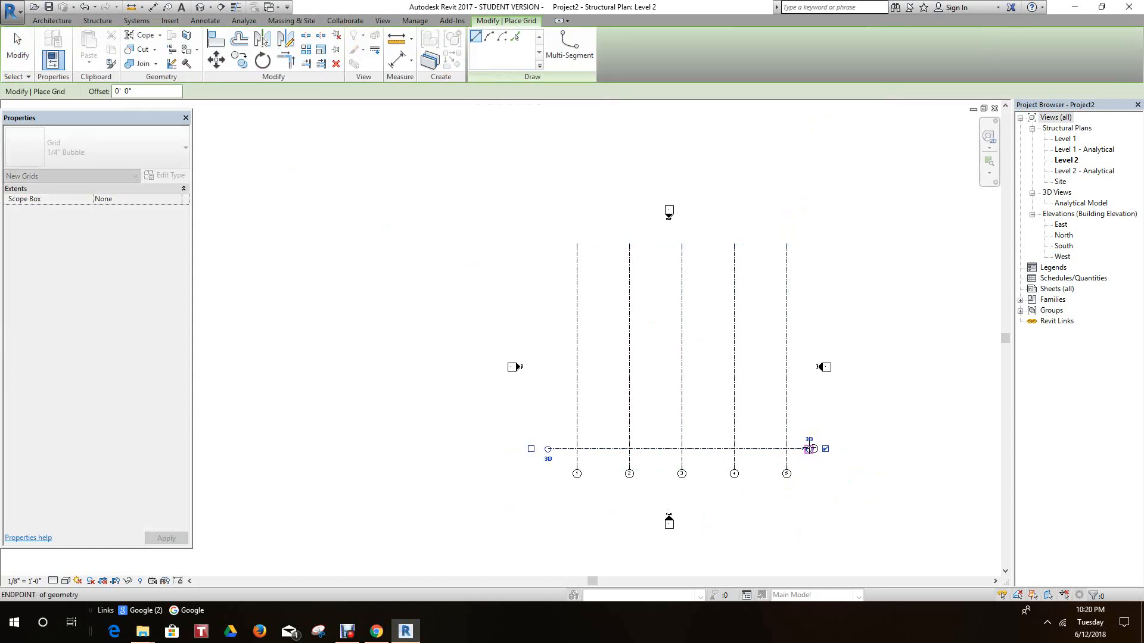
pyautogui.rightClick(813, 445)
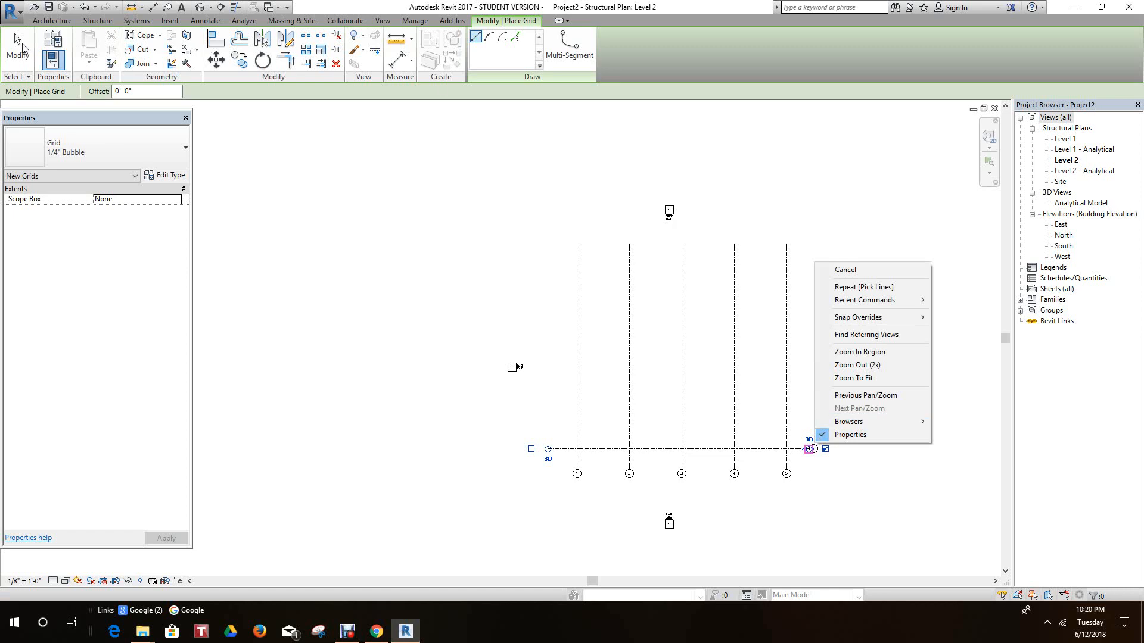
pyautogui.press('Escape')
pyautogui.press('Escape')
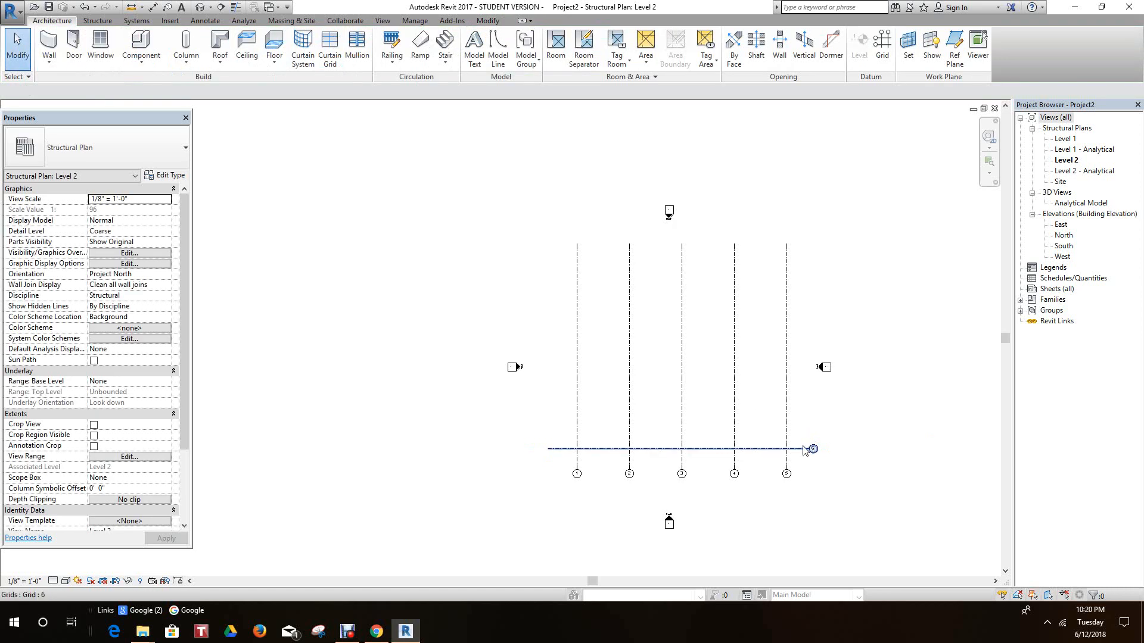
# Step: Rename the horizontal grid line to A
pyautogui.click(806, 450)
pyautogui.click(107, 223)
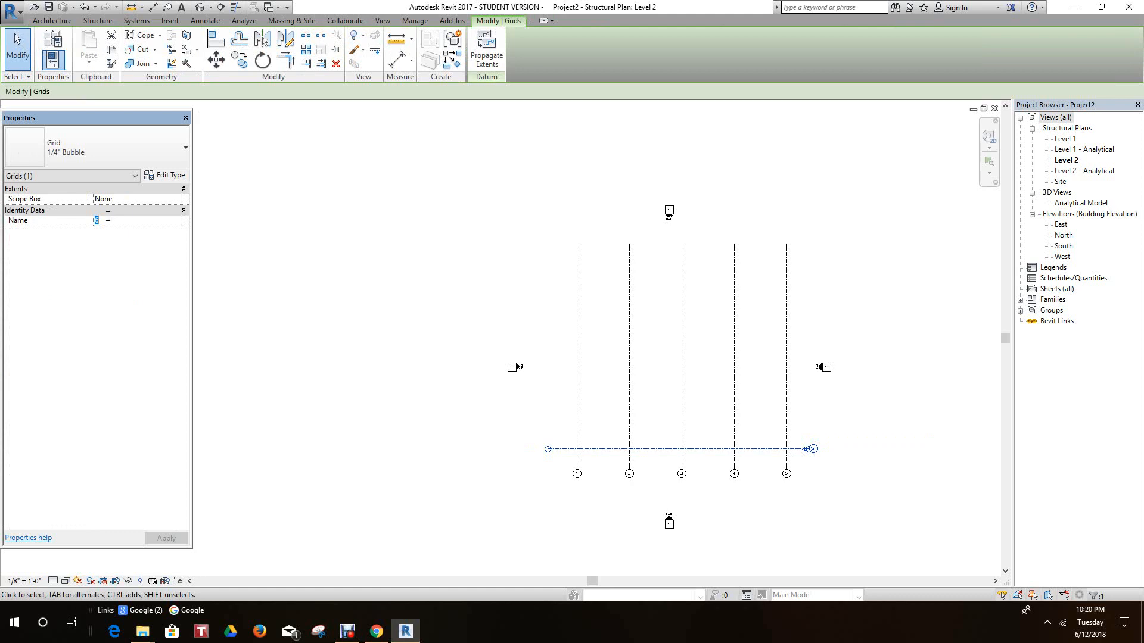
pyautogui.write('A')
pyautogui.click(480, 338)
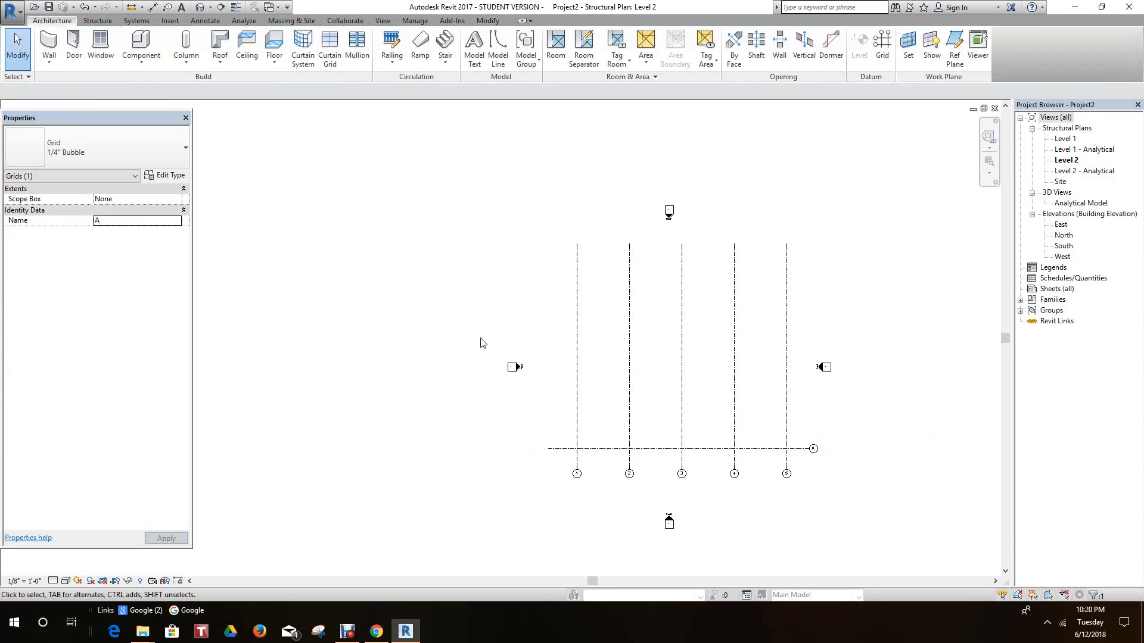
# Step: Open the Level 1 structural plan view
pyautogui.scroll(3, 872, 453)
pyautogui.scroll(-5, 694, 423)
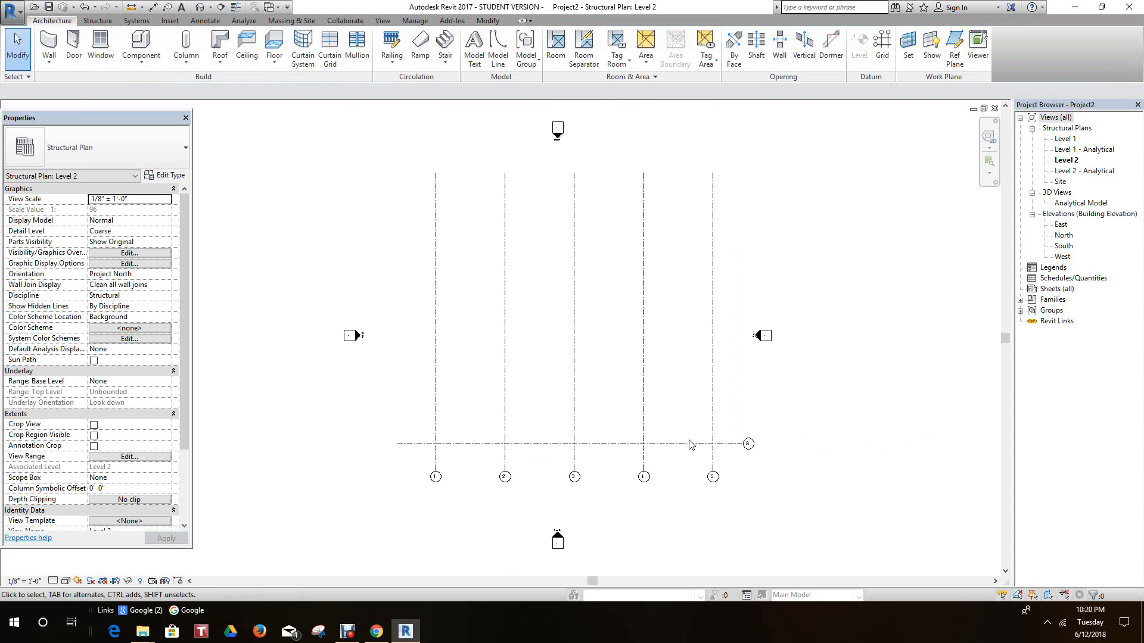
pyautogui.scroll(4, 689, 445)
pyautogui.scroll(1, 646, 396)
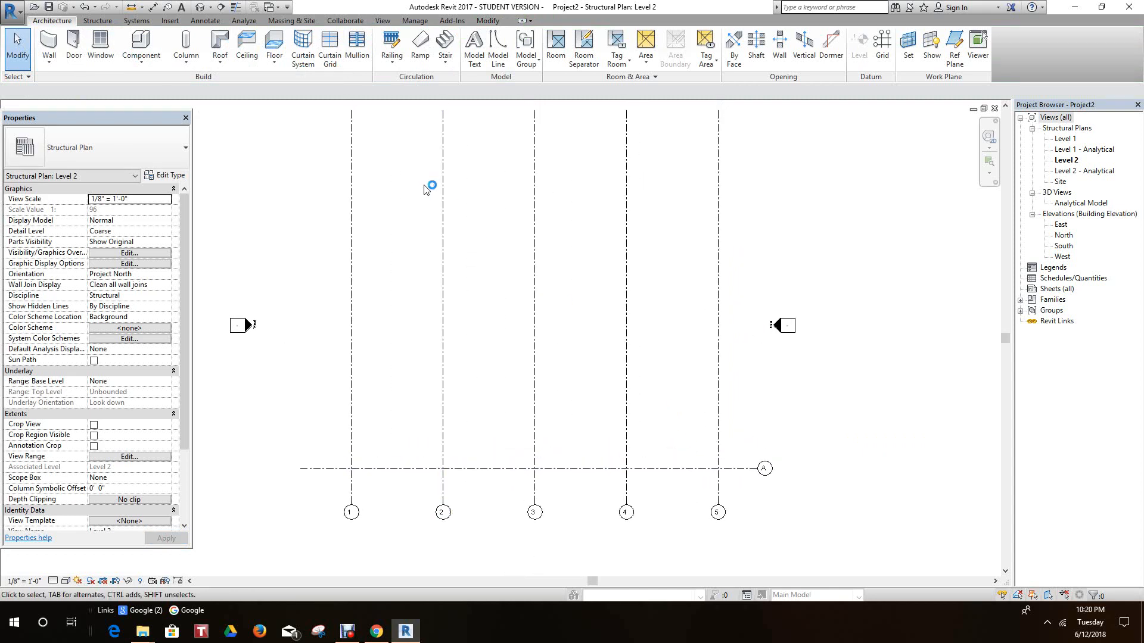
pyautogui.moveTo(404, 294); pyautogui.dragTo(405, 324, button='middle')
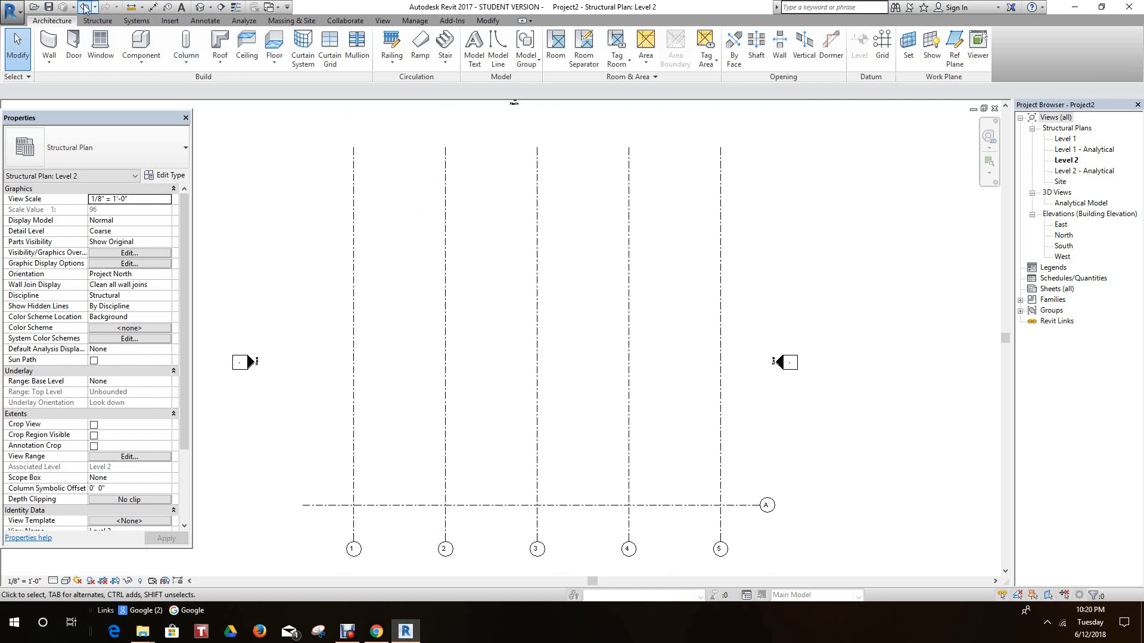
pyautogui.doubleClick(1059, 140)
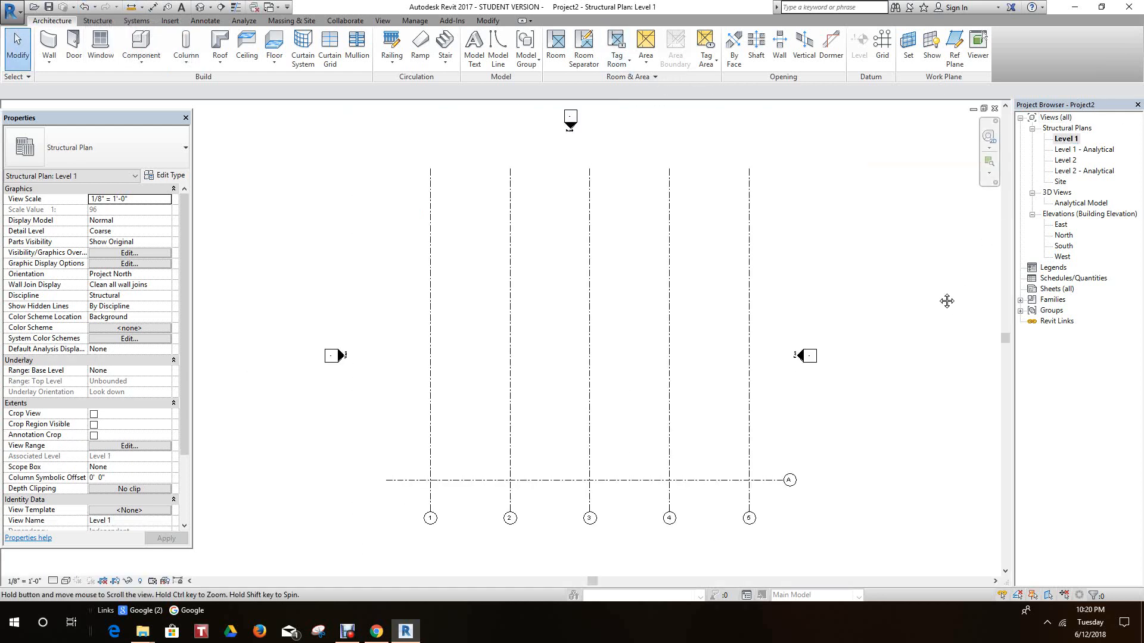
pyautogui.moveTo(947, 300); pyautogui.dragTo(940, 261, button='middle')
pyautogui.scroll(2, 816, 359)
pyautogui.scroll(-1, 782, 401)
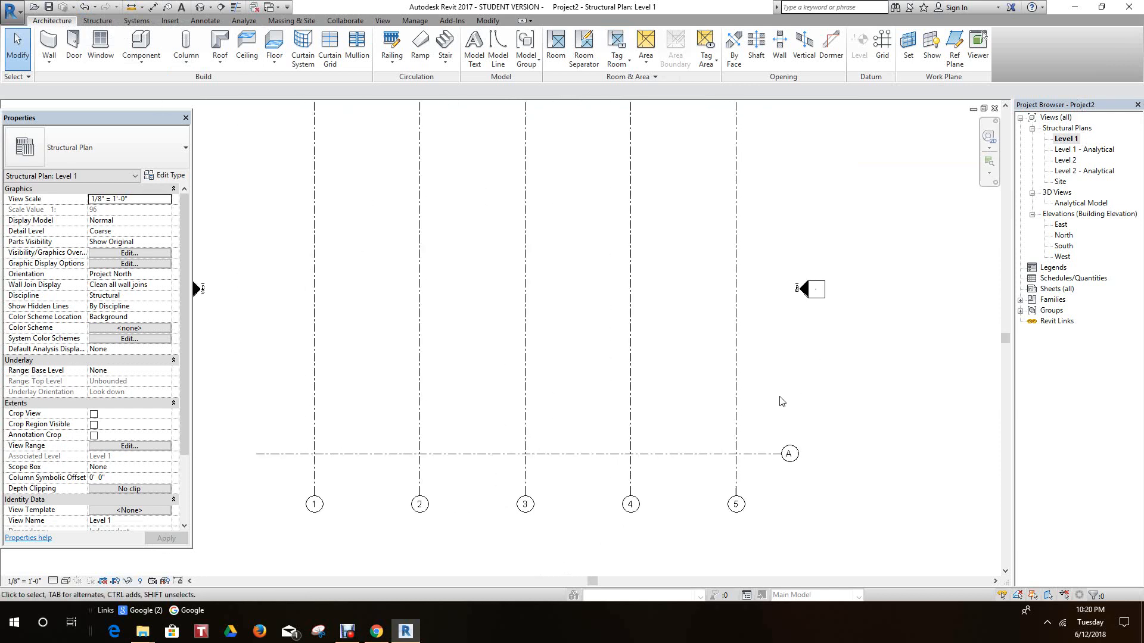
pyautogui.scroll(-1, 782, 401)
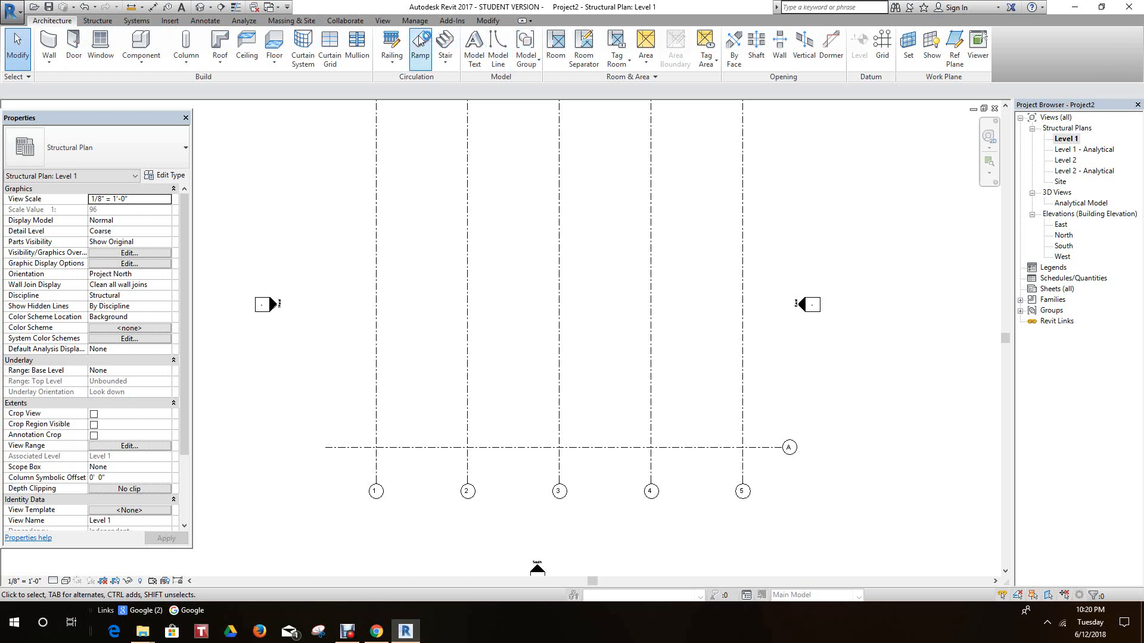
# Step: Add three more horizontal grids north of grid A by picking lines, each offset 25' from the previous one
pyautogui.click(881, 46)
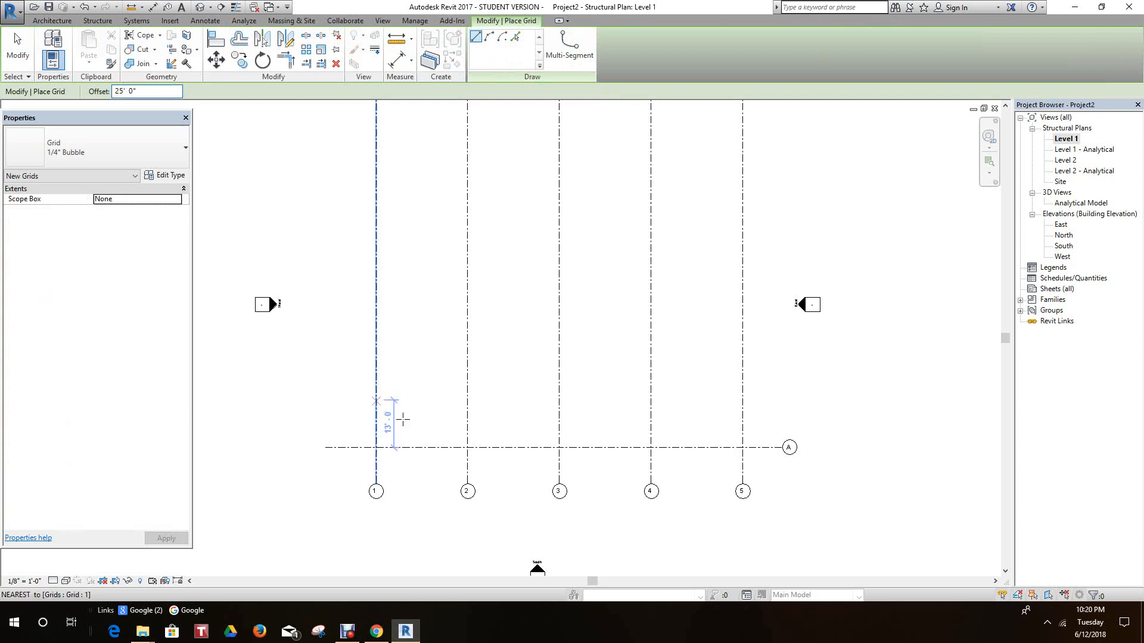
pyautogui.click(514, 37)
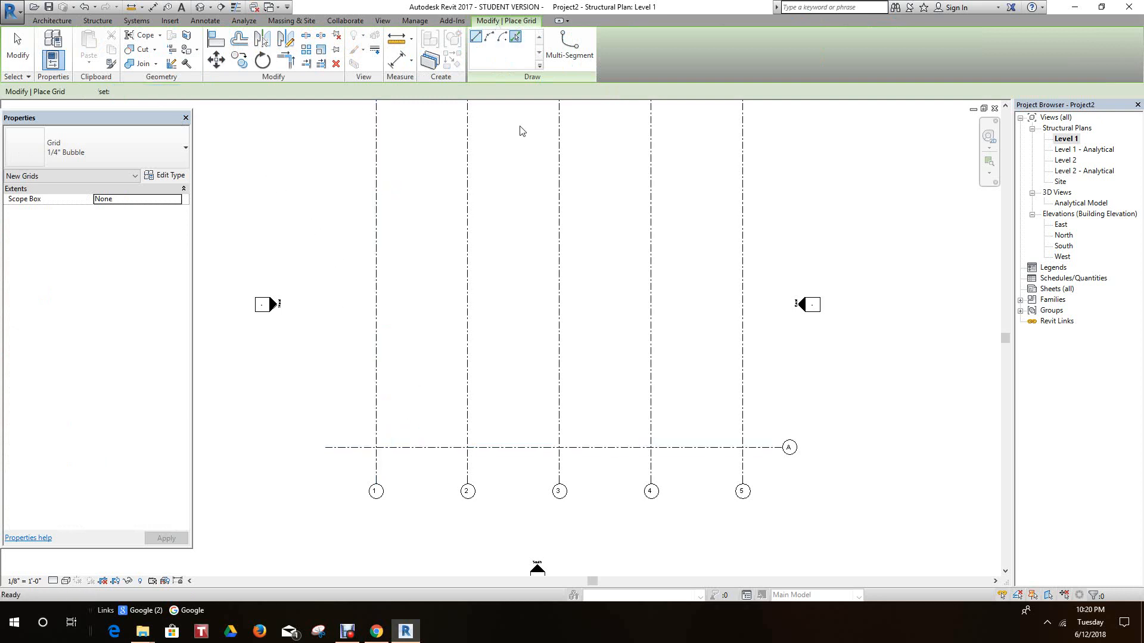
pyautogui.click(498, 447)
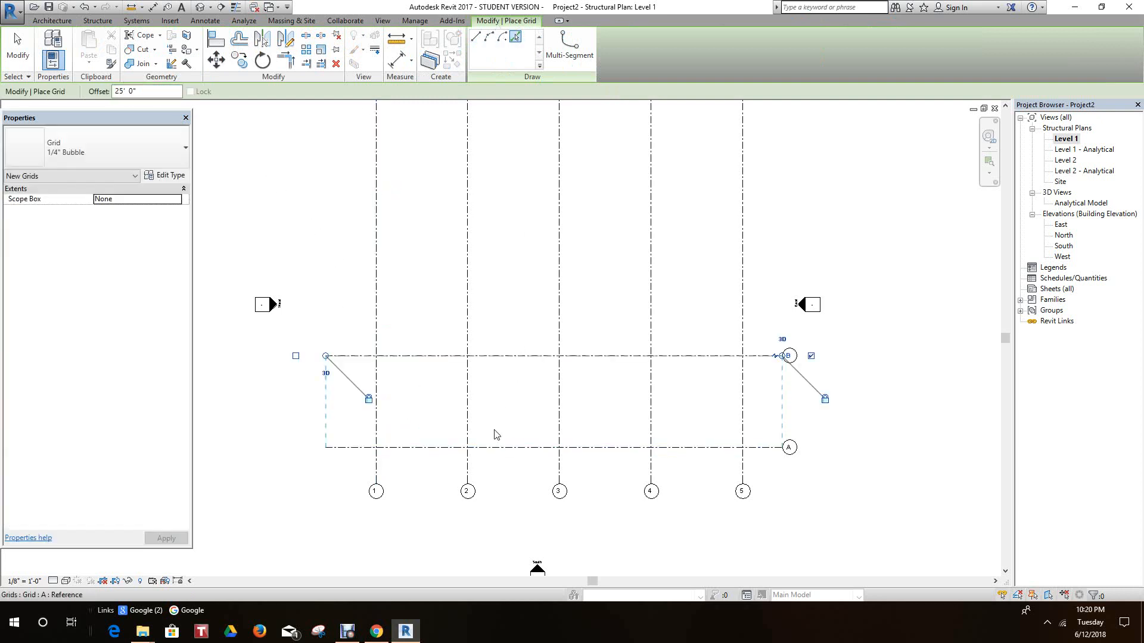
pyautogui.click(509, 357)
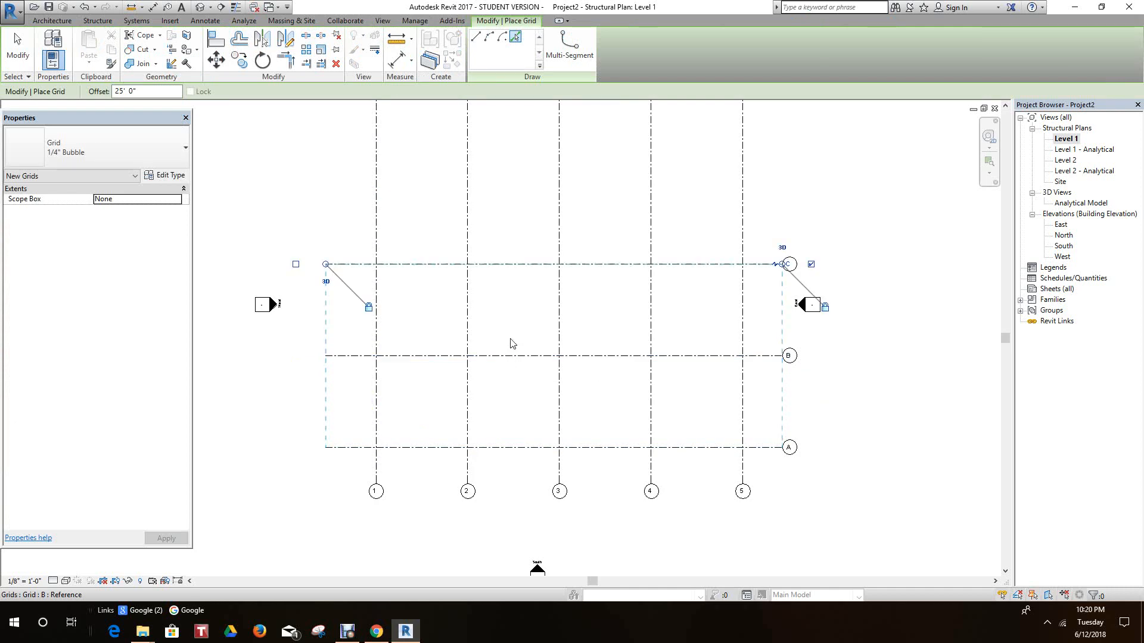
pyautogui.click(514, 268)
pyautogui.moveTo(512, 224); pyautogui.dragTo(487, 333, button='middle')
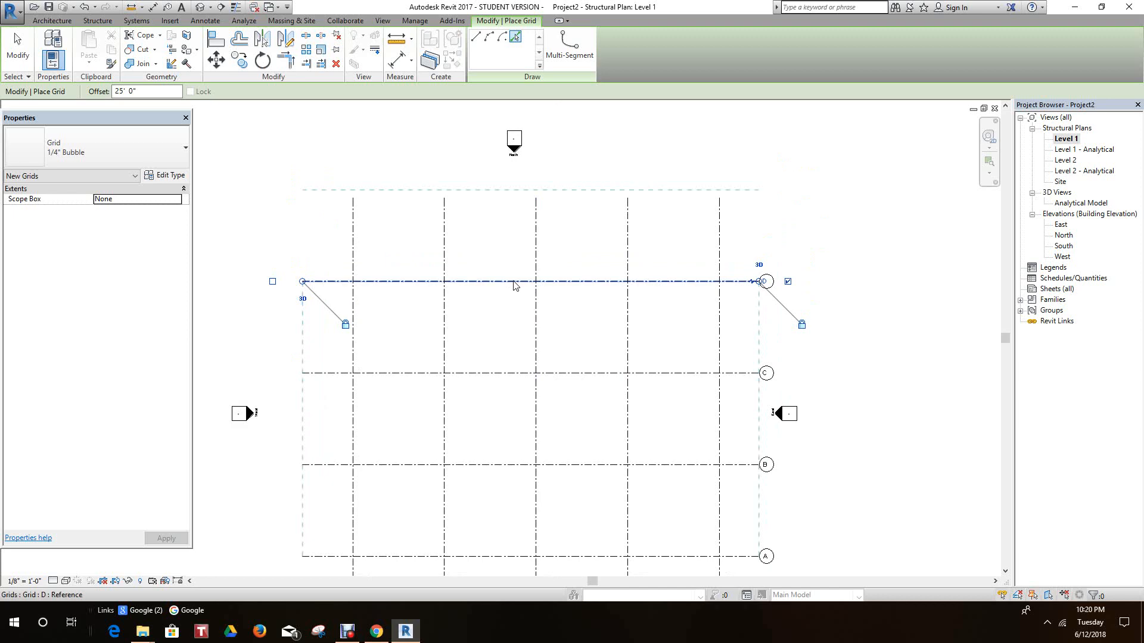
pyautogui.scroll(-3, 516, 294)
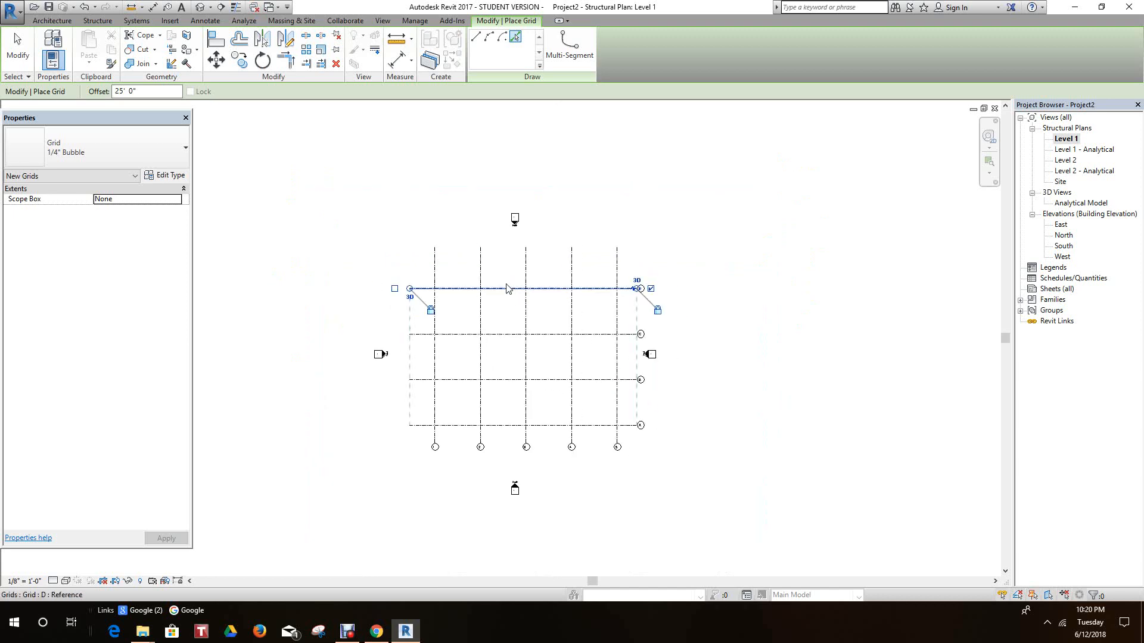
pyautogui.scroll(2, 456, 287)
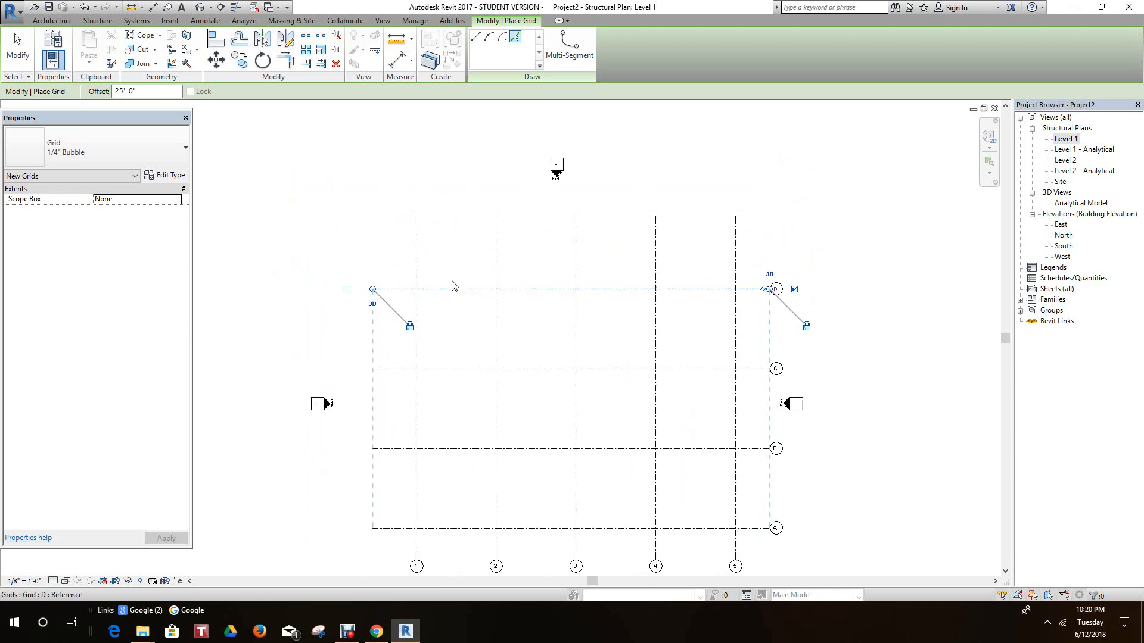
pyautogui.rightClick(448, 264)
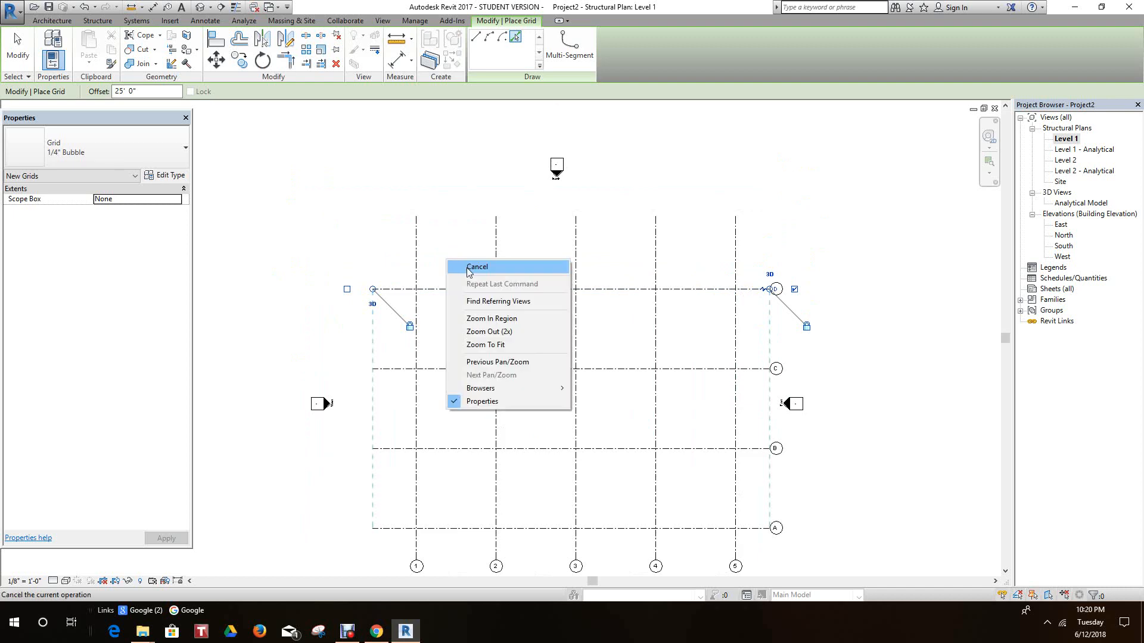
pyautogui.click(457, 263)
pyautogui.scroll(-2, 449, 250)
pyautogui.scroll(3, 440, 278)
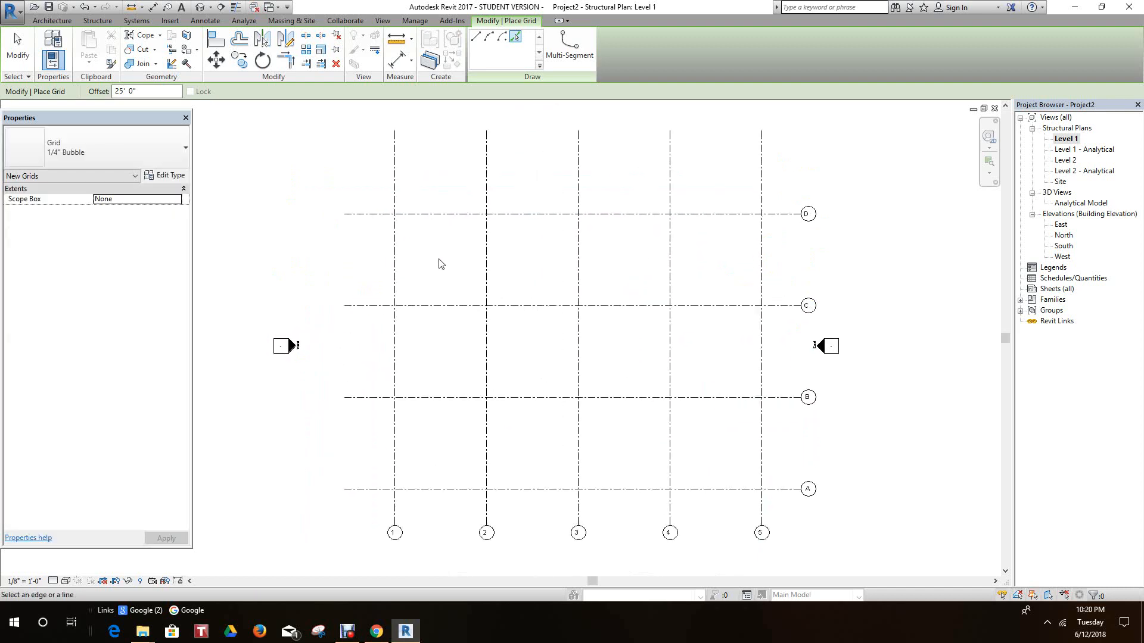
pyautogui.scroll(-1, 450, 333)
pyautogui.moveTo(438, 258); pyautogui.dragTo(464, 289, button='middle')
pyautogui.scroll(-3, 446, 301)
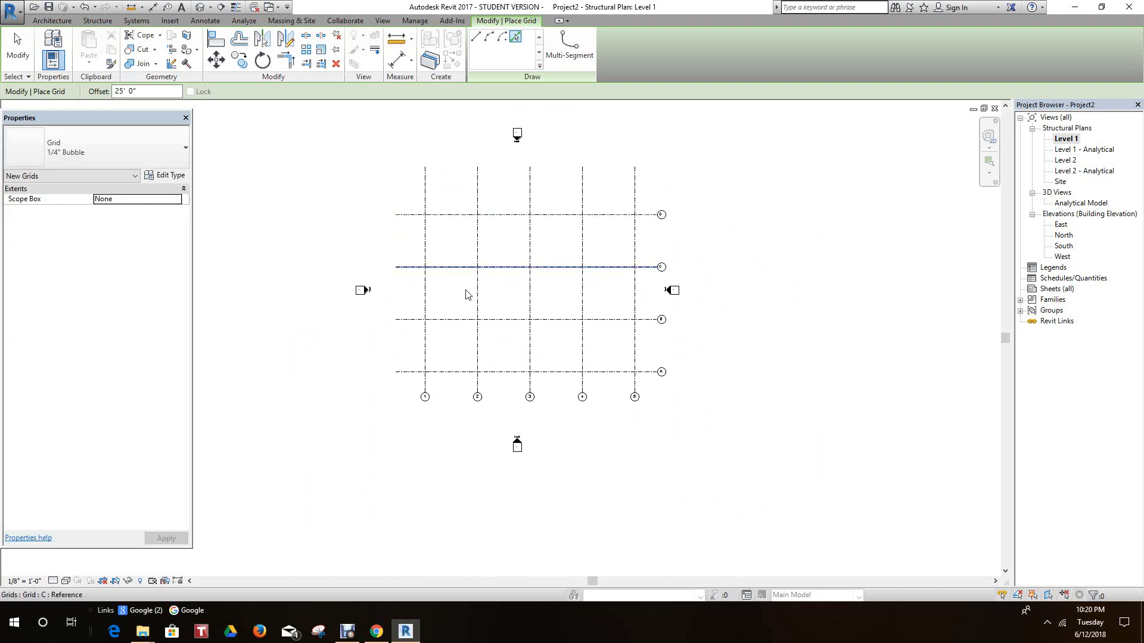
pyautogui.scroll(2, 520, 373)
pyautogui.moveTo(479, 335); pyautogui.dragTo(477, 375, button='middle')
pyautogui.scroll(-1, 482, 377)
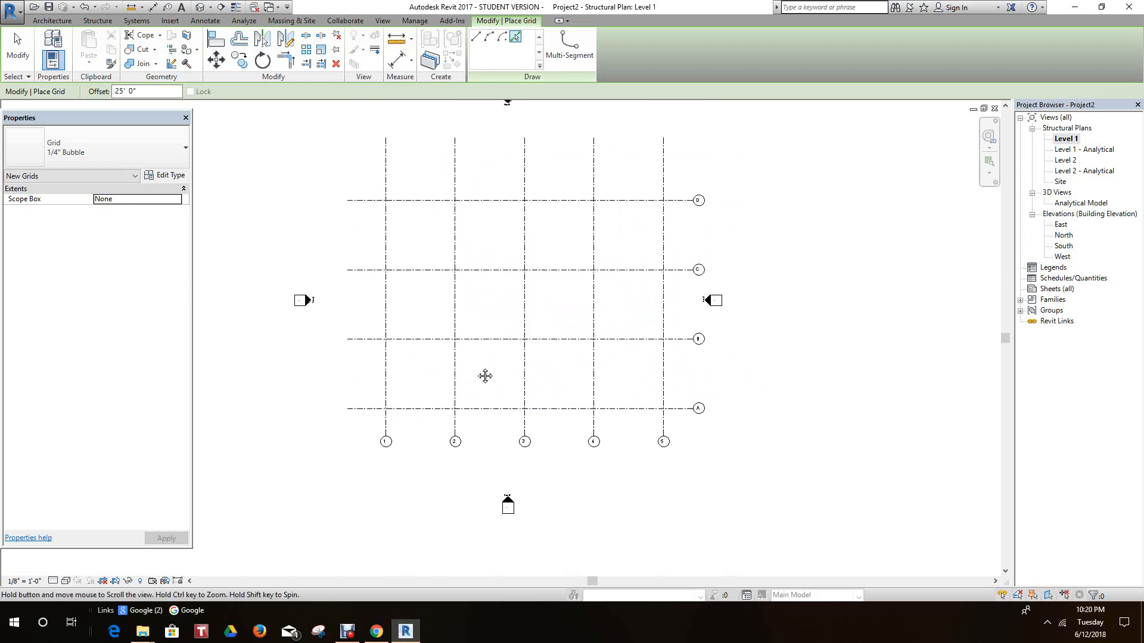
pyautogui.scroll(2, 472, 370)
pyautogui.scroll(-1, 484, 383)
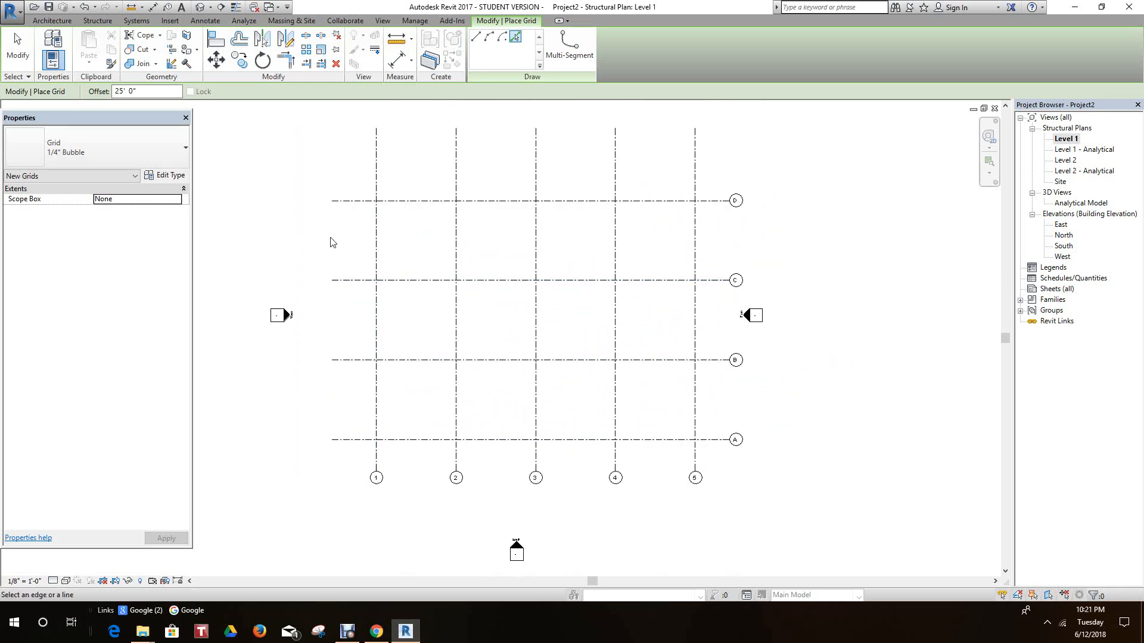
pyautogui.moveTo(249, 166); pyautogui.dragTo(253, 173, button='middle')
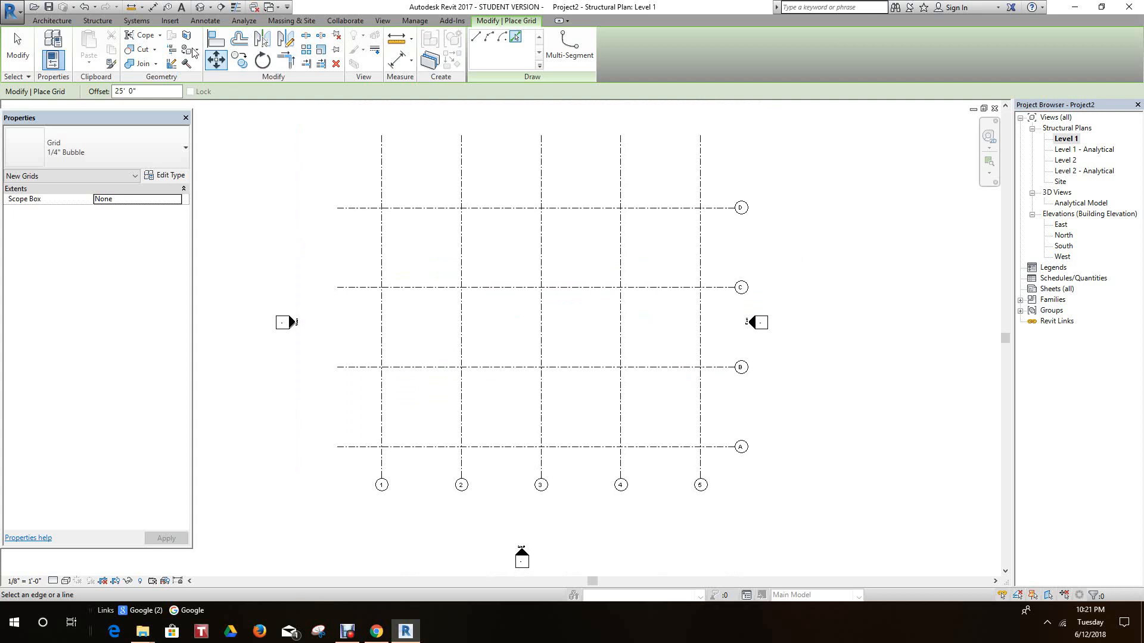
pyautogui.moveTo(259, 163); pyautogui.dragTo(259, 182, button='middle')
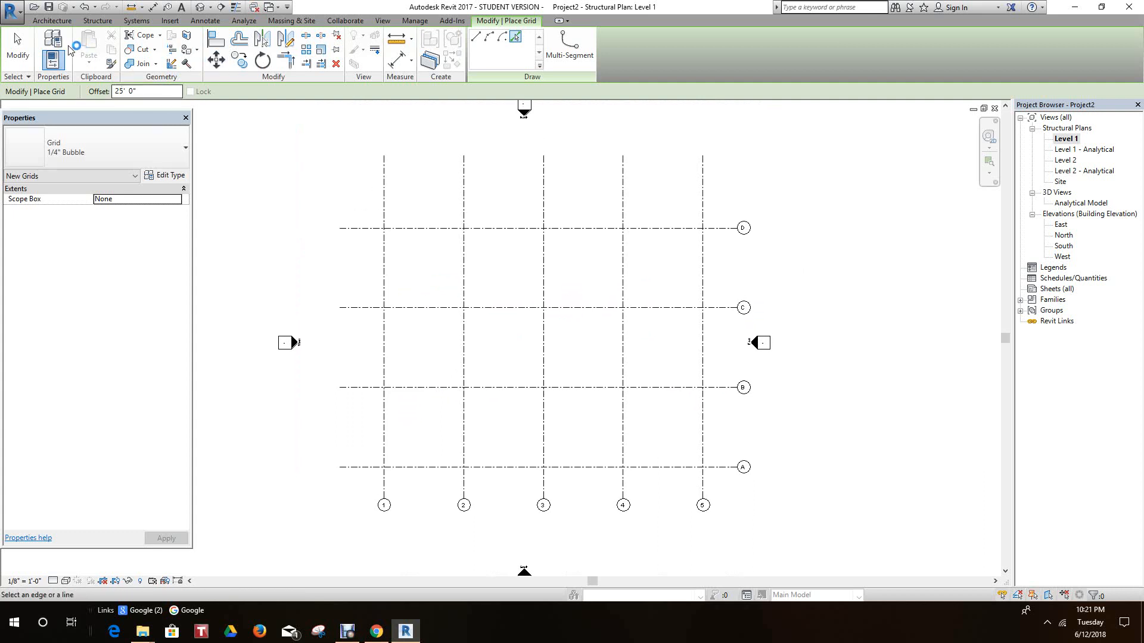
pyautogui.click(97, 20)
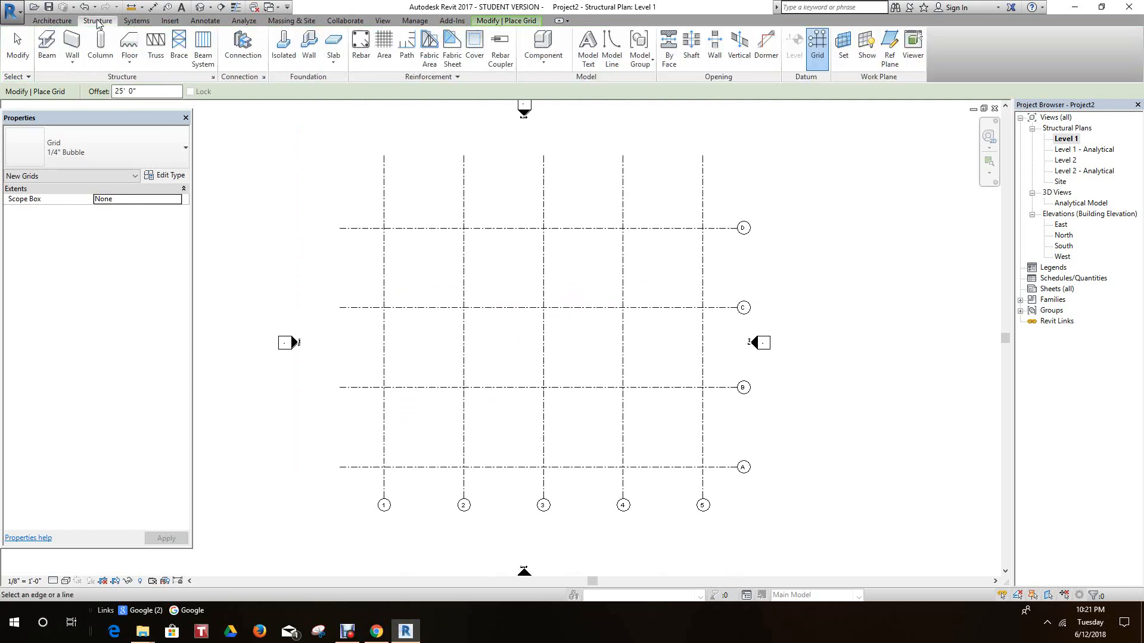
pyautogui.click(104, 49)
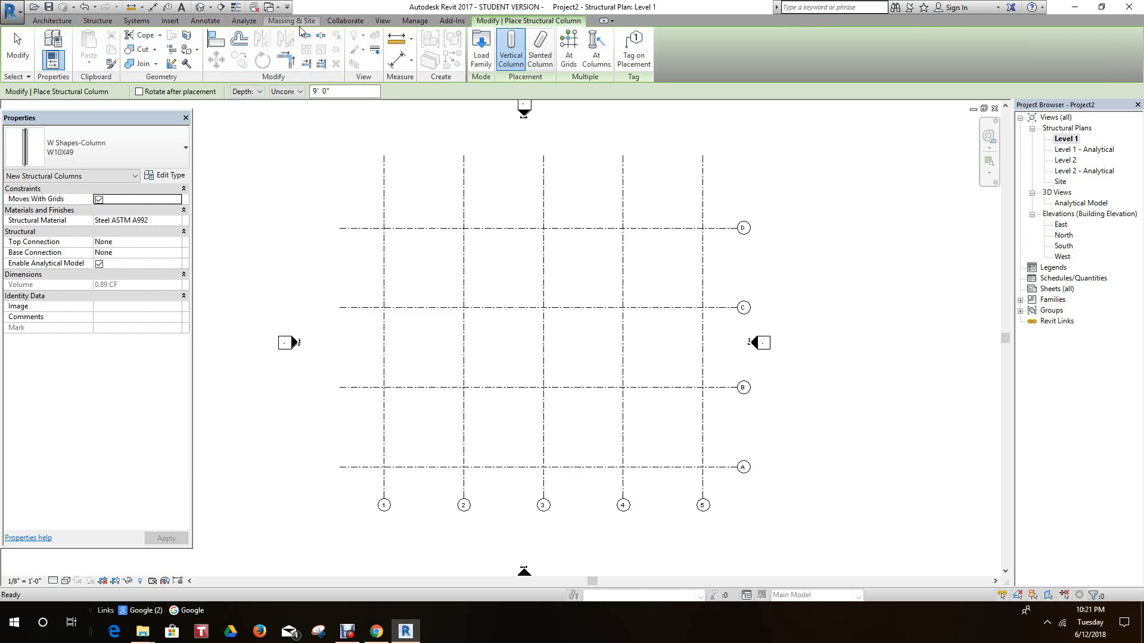
pyautogui.click(169, 21)
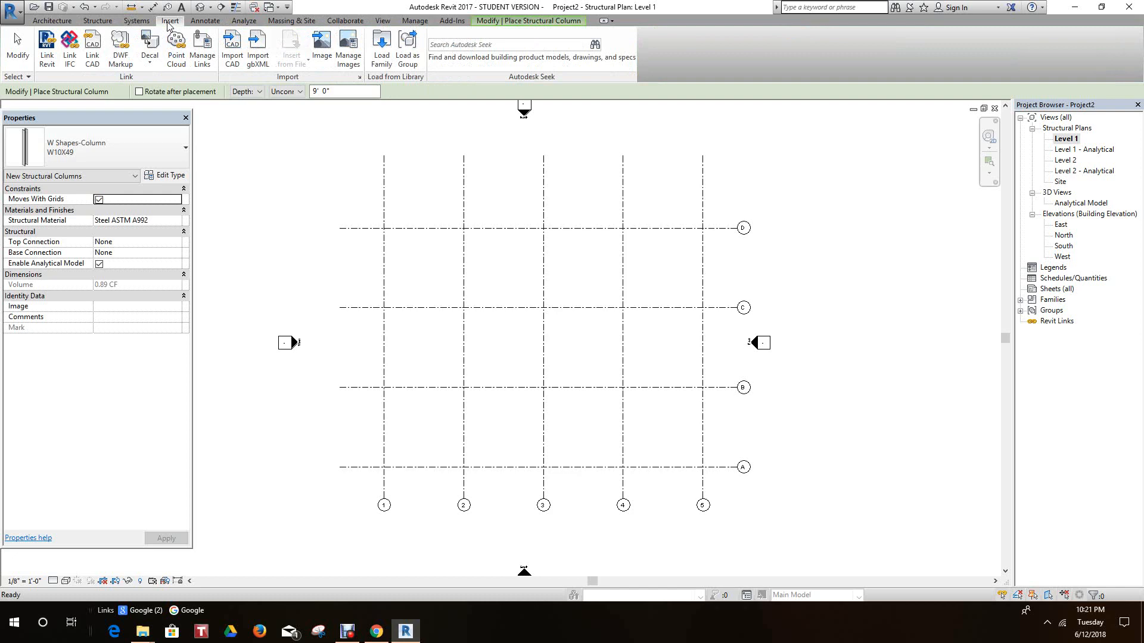
pyautogui.click(381, 51)
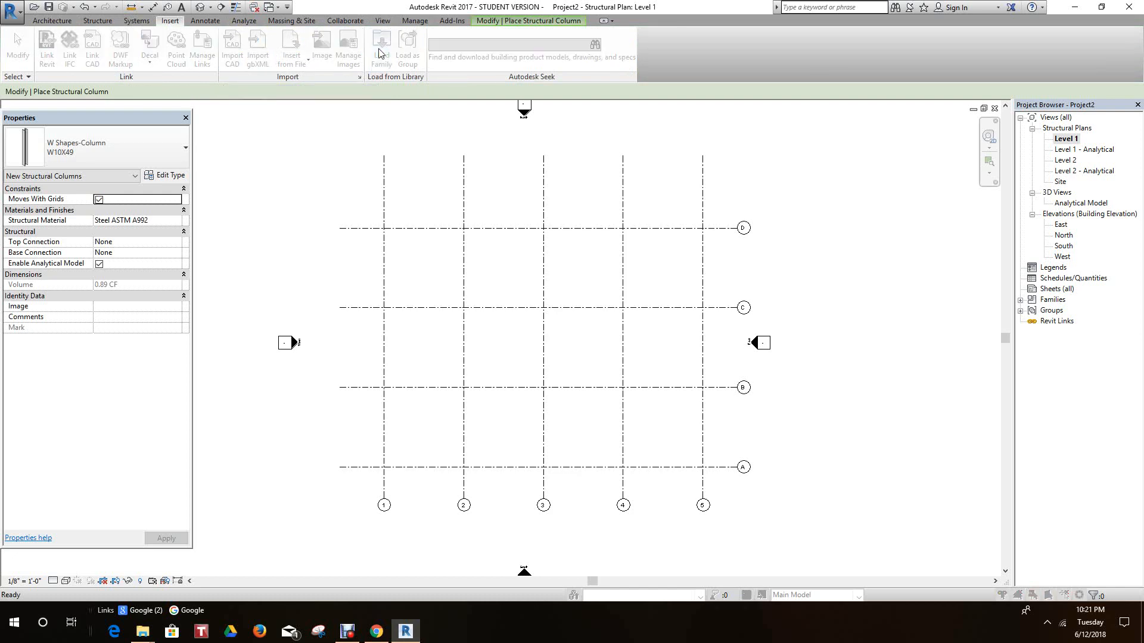
pyautogui.scroll(-3, 453, 305)
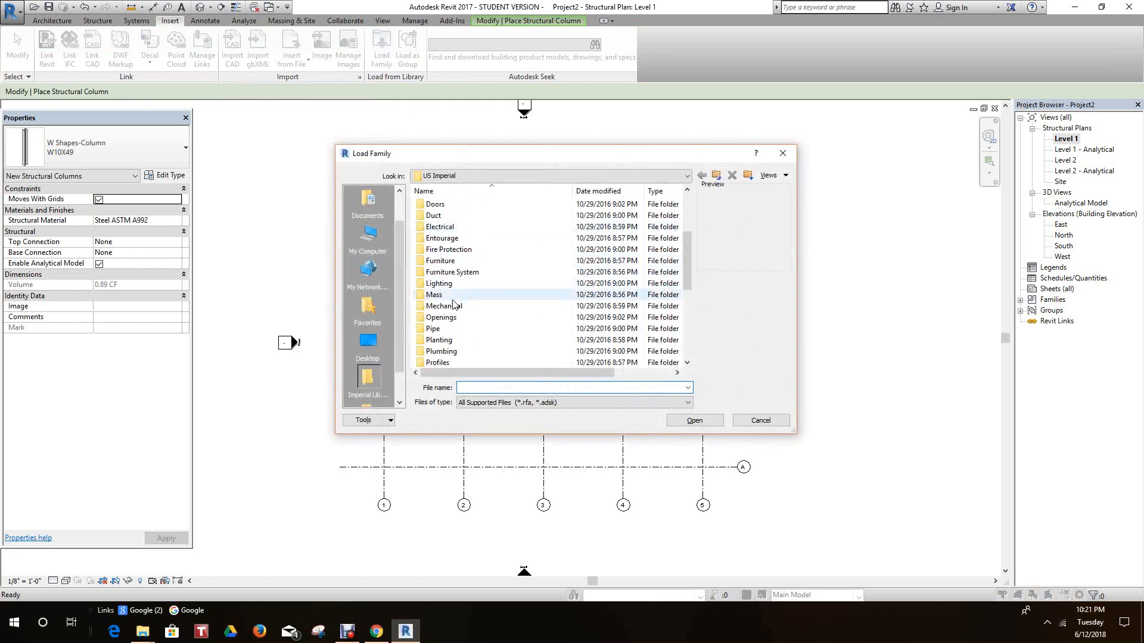
pyautogui.scroll(-3, 453, 307)
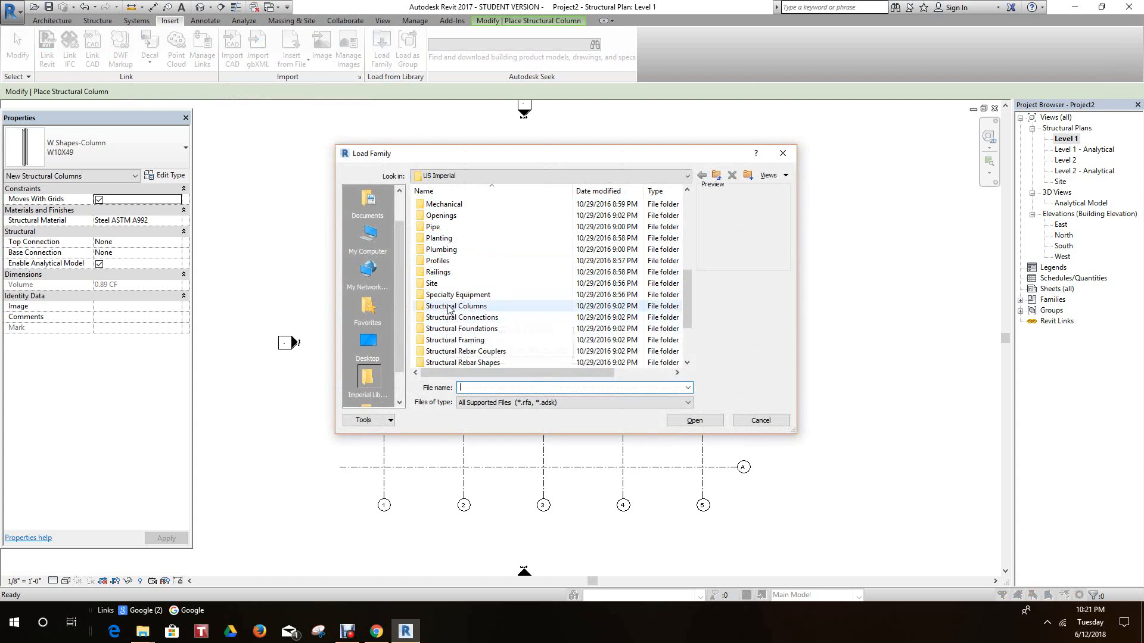
pyautogui.doubleClick(448, 305)
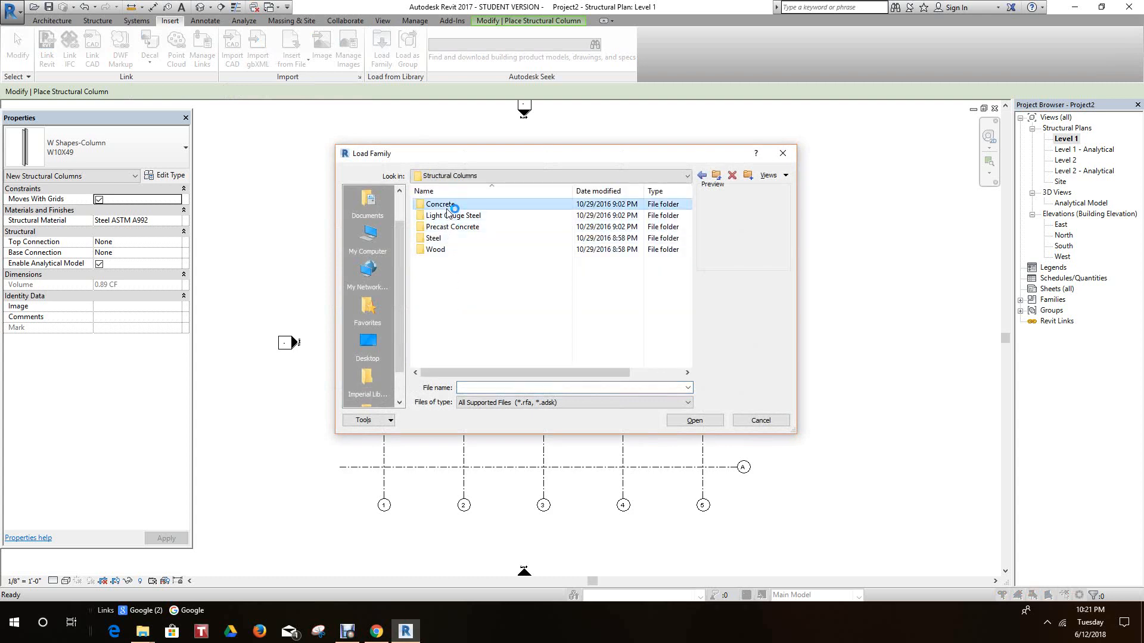
pyautogui.doubleClick(444, 205)
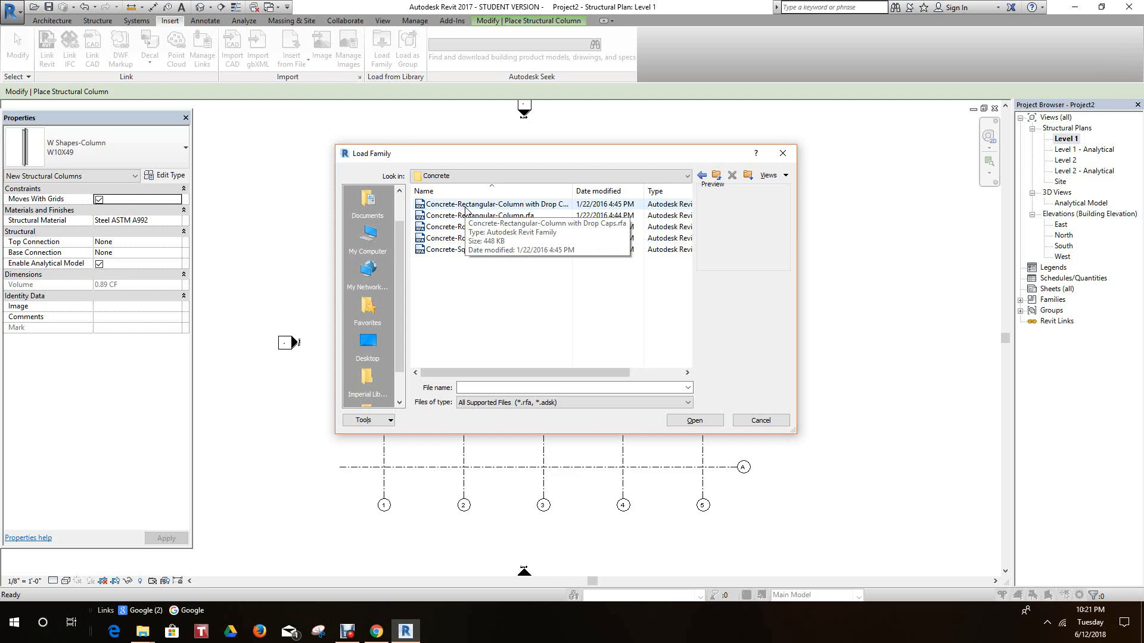
pyautogui.rightClick(466, 224)
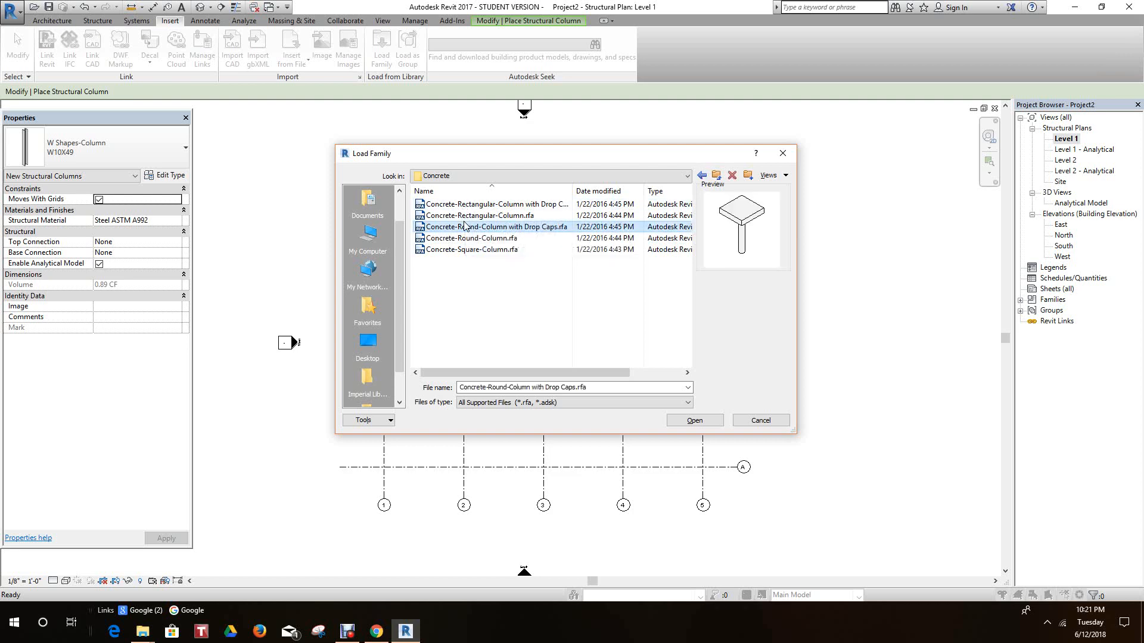
pyautogui.click(759, 422)
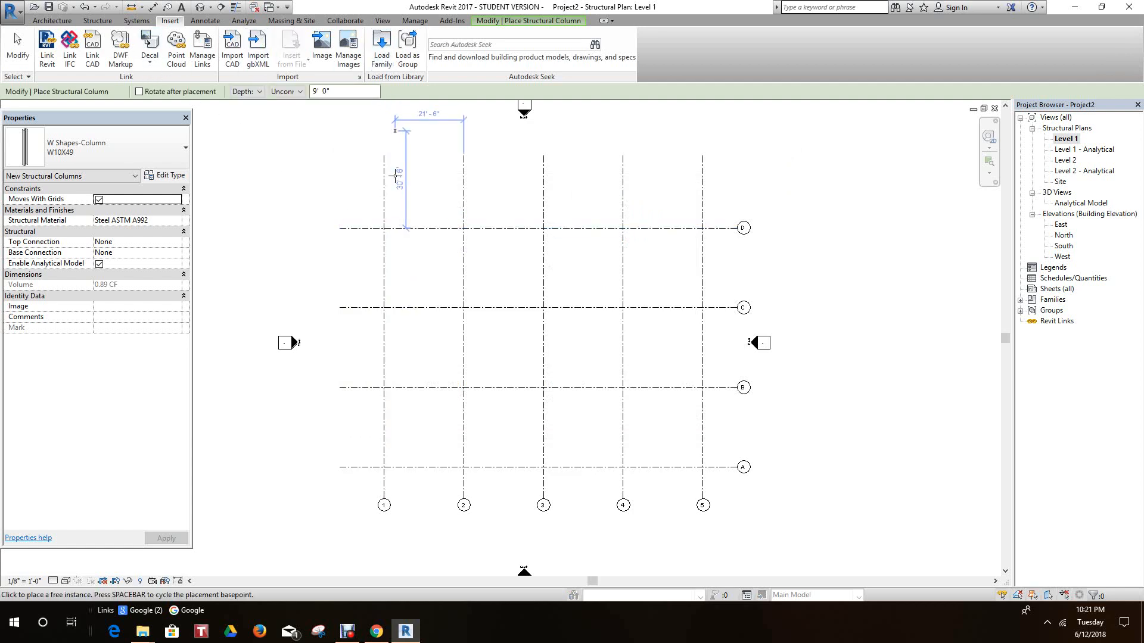
pyautogui.scroll(1, 397, 200)
pyautogui.scroll(5, 397, 200)
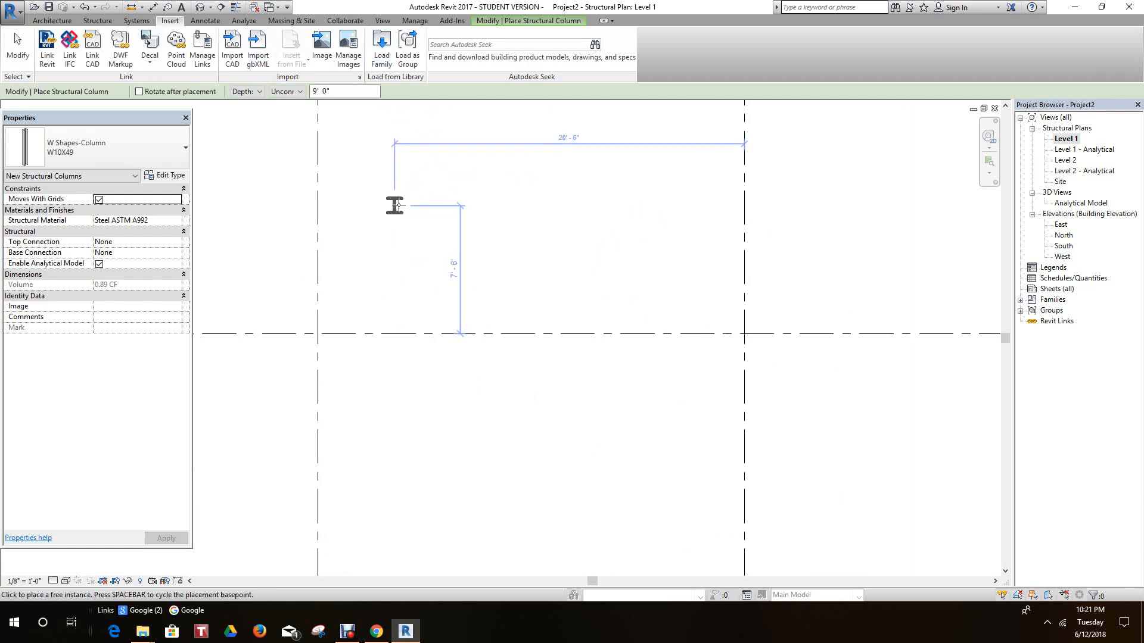
pyautogui.rightClick(397, 205)
pyautogui.click(426, 213)
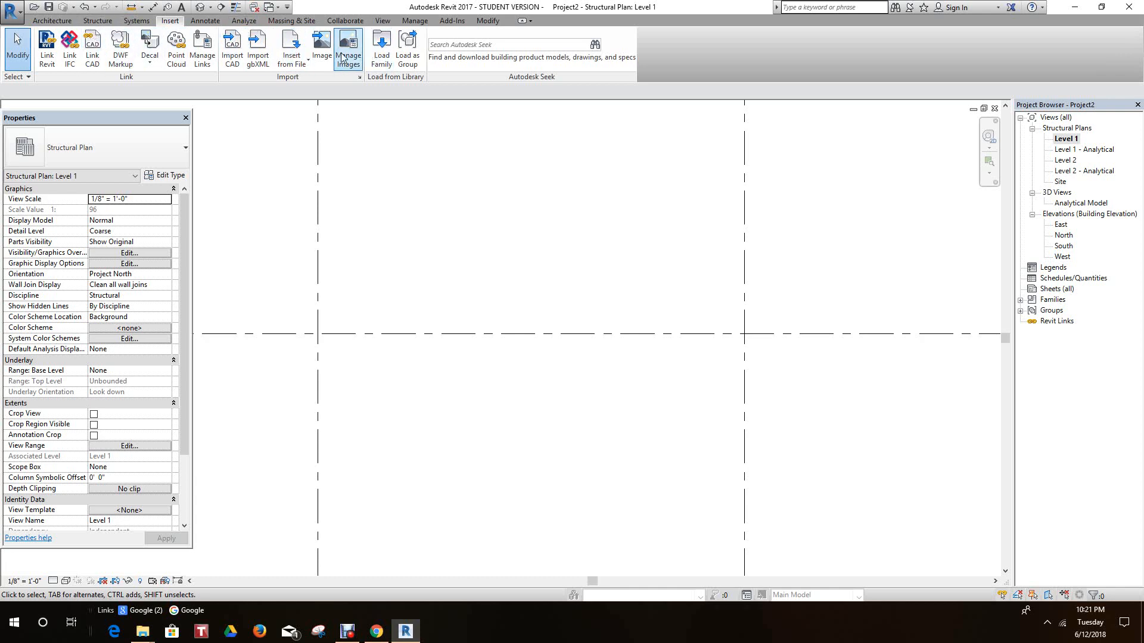
# Step: Load the Concrete-Rectangular-Column family from the Concrete folder of the Structural Columns library, overwriting the existing version
pyautogui.click(382, 55)
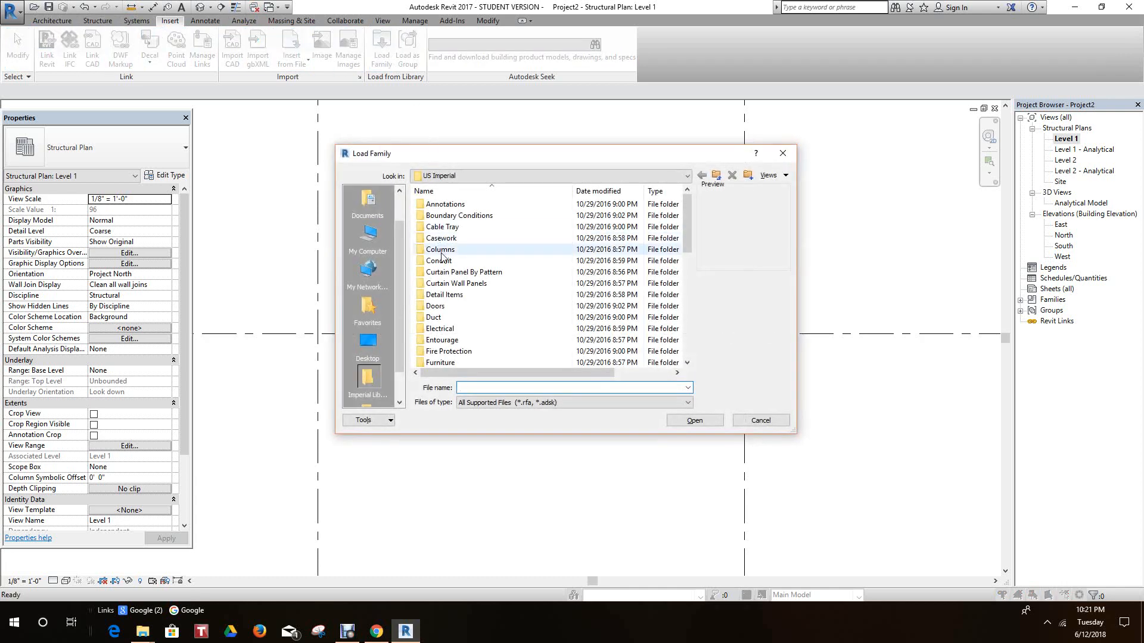
pyautogui.scroll(-5, 436, 316)
pyautogui.scroll(-1, 436, 317)
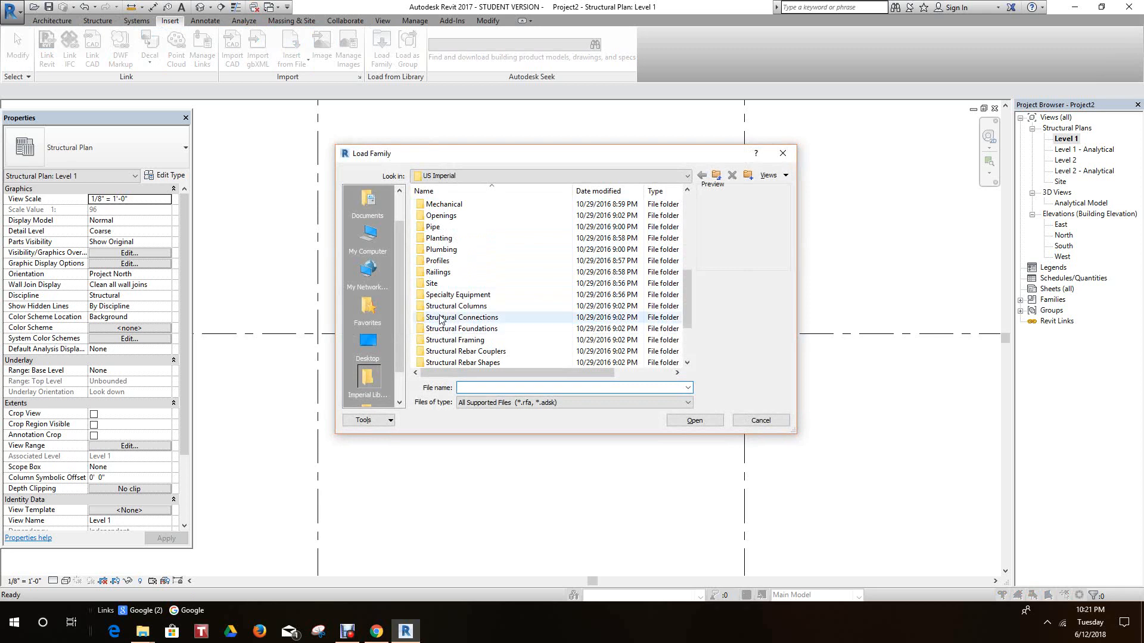
pyautogui.doubleClick(445, 318)
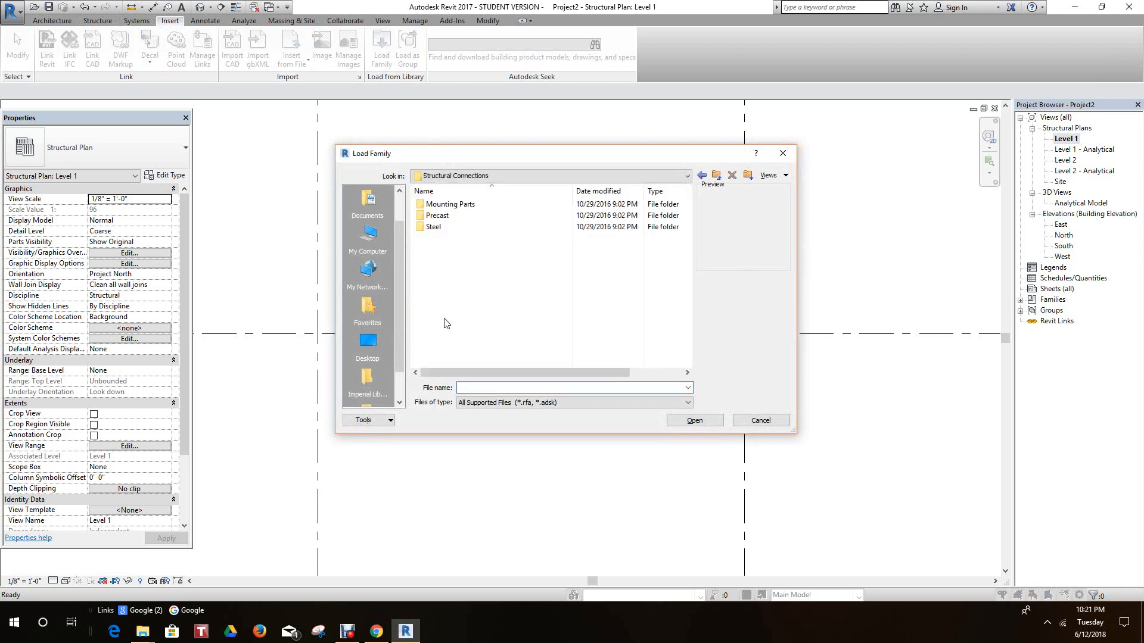
pyautogui.click(440, 218)
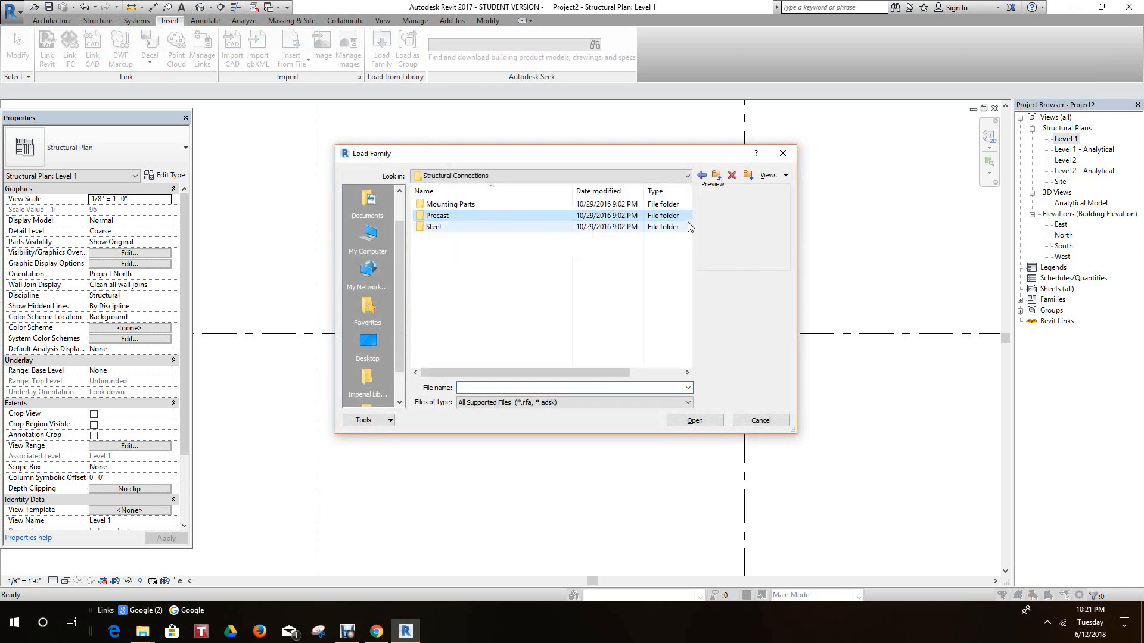
pyautogui.click(715, 177)
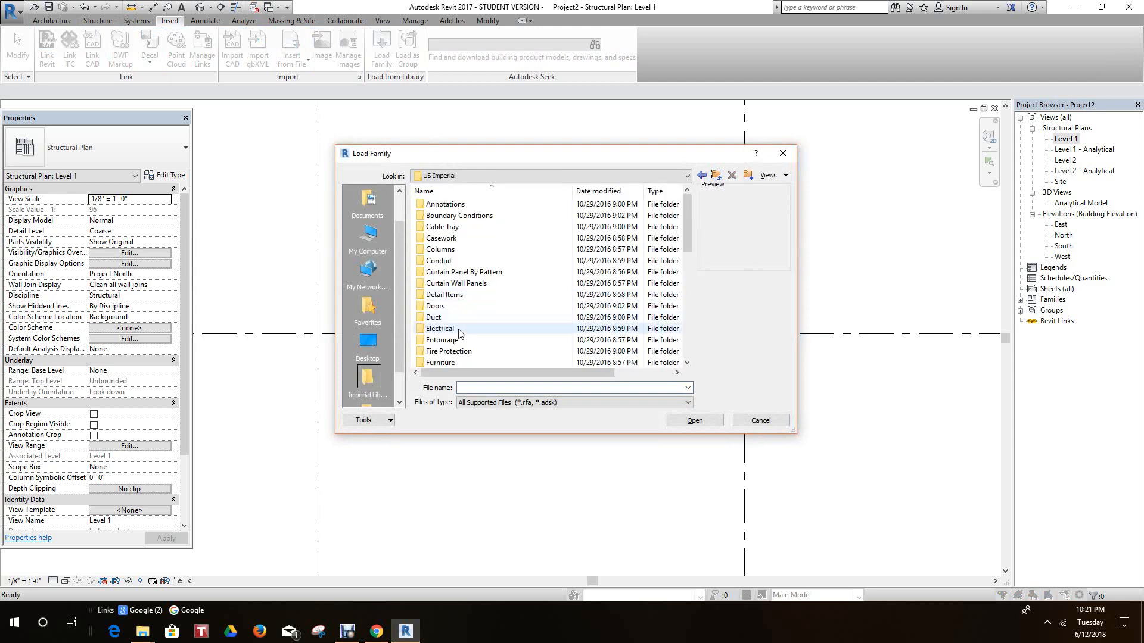
pyautogui.scroll(-3, 460, 332)
pyautogui.scroll(-1, 457, 327)
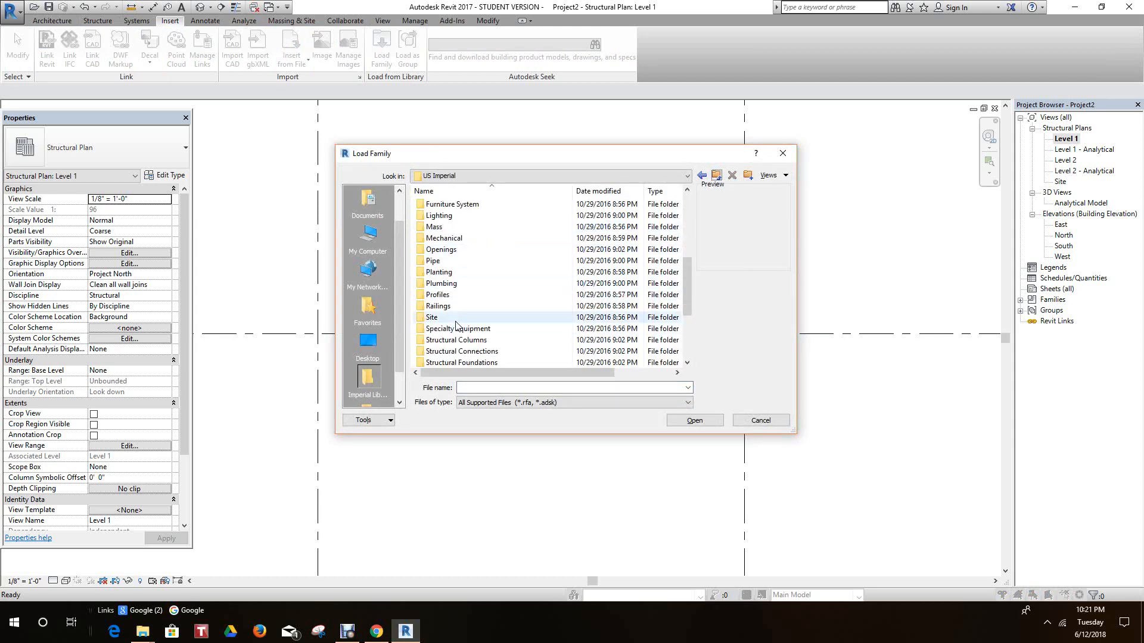
pyautogui.doubleClick(459, 340)
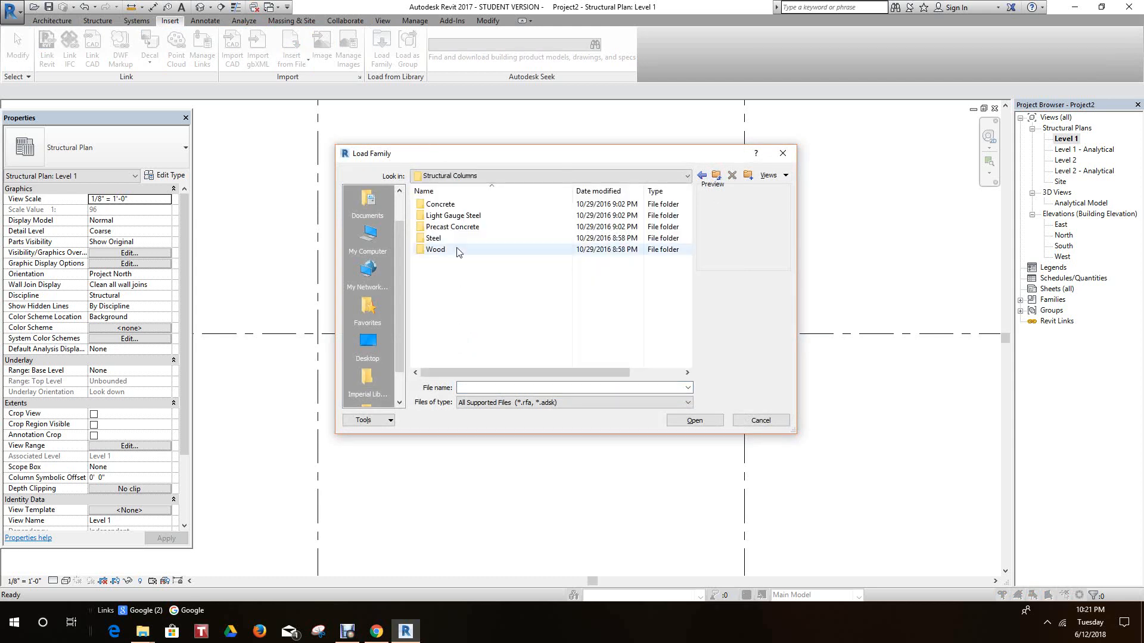
pyautogui.doubleClick(447, 205)
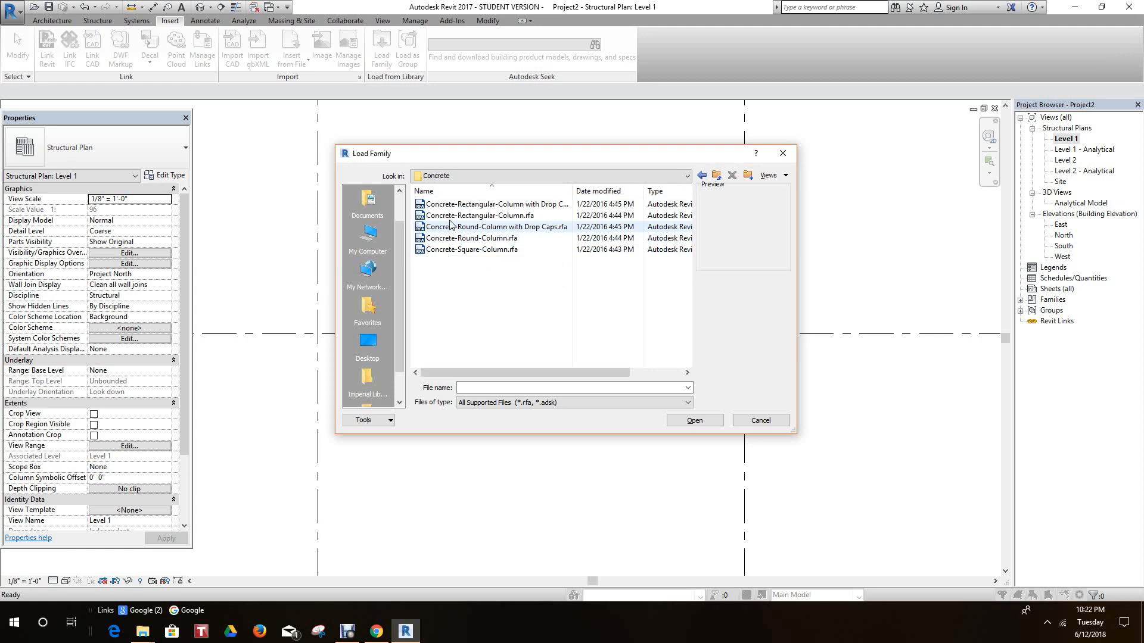
pyautogui.click(451, 219)
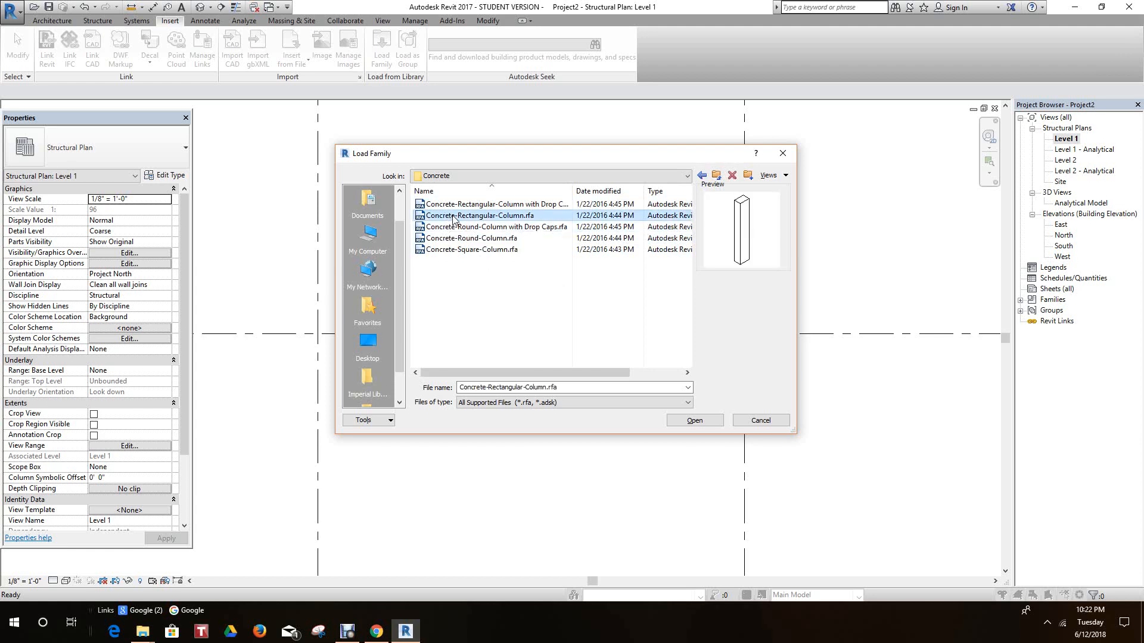
pyautogui.click(694, 421)
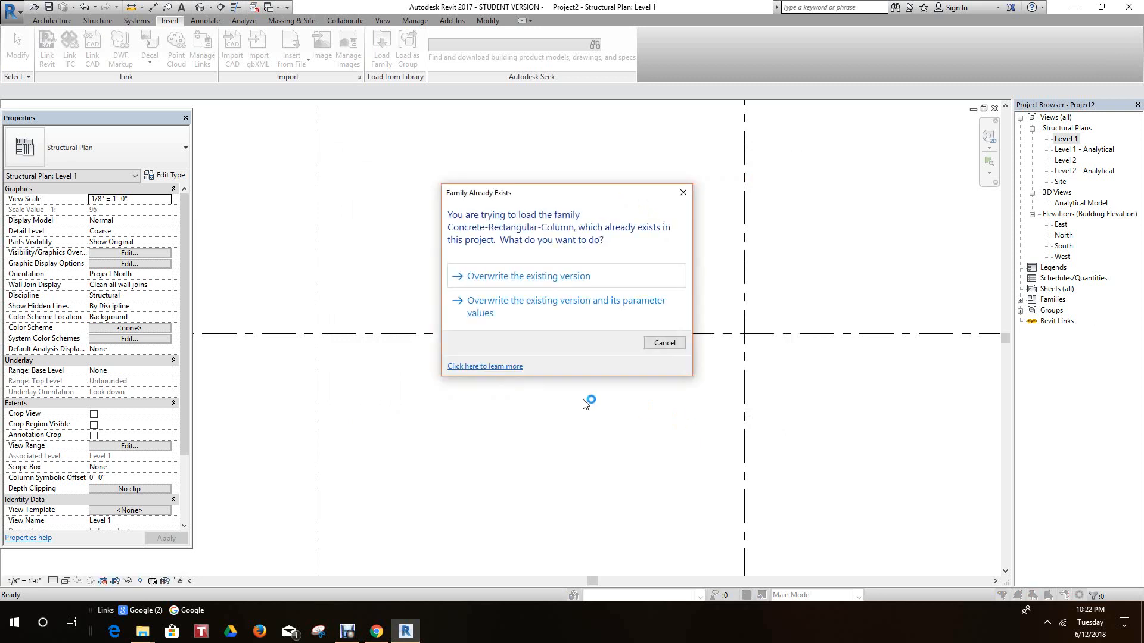
pyautogui.click(560, 281)
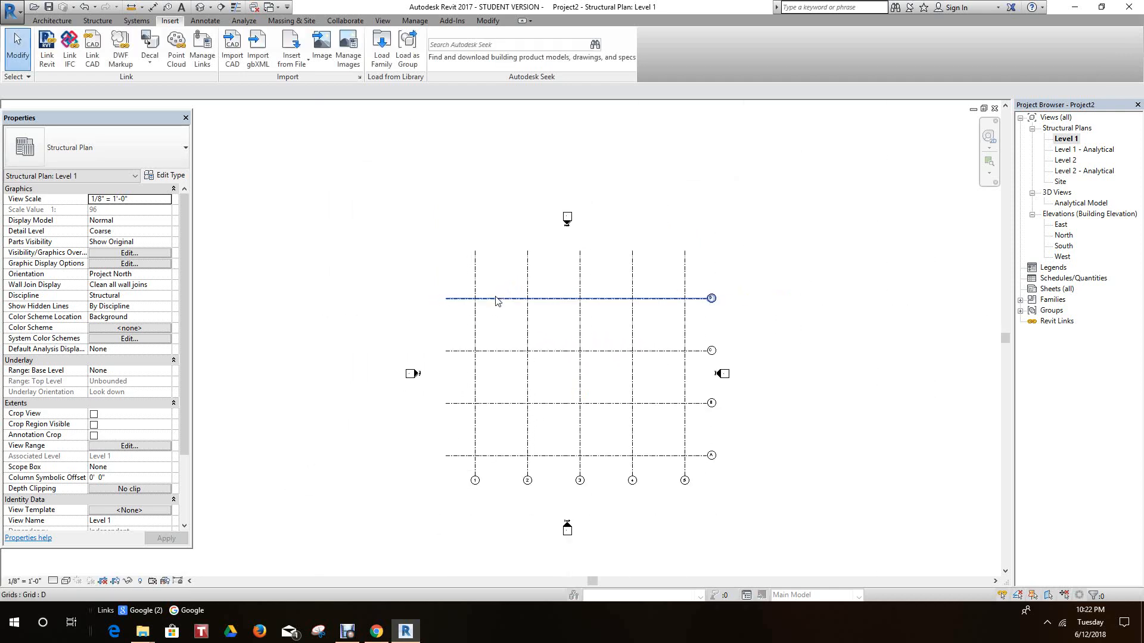
# Step: Start placing a vertical structural column using the Concrete-Rectangular-Column type 12 x 18
pyautogui.moveTo(495, 301); pyautogui.dragTo(482, 297, button='middle')
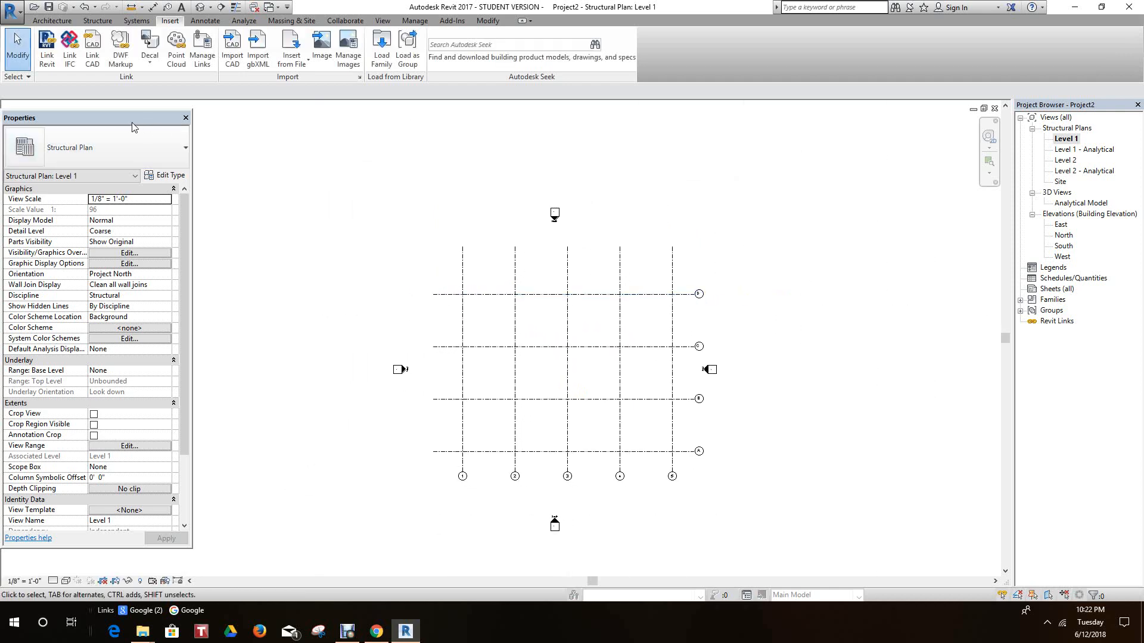
pyautogui.click(99, 21)
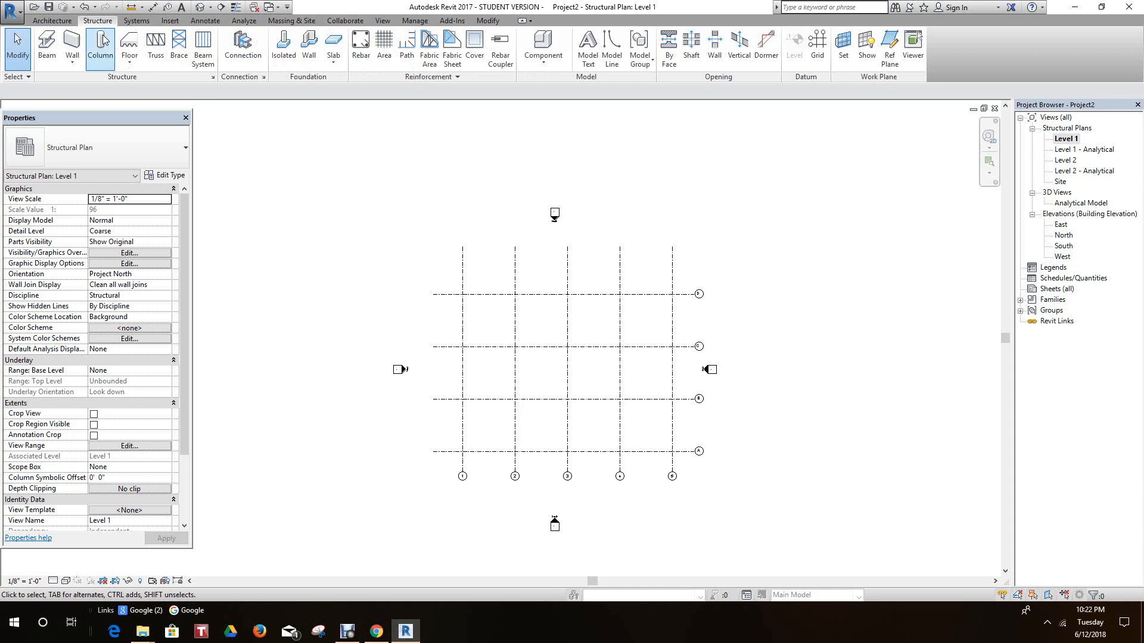
pyautogui.click(100, 45)
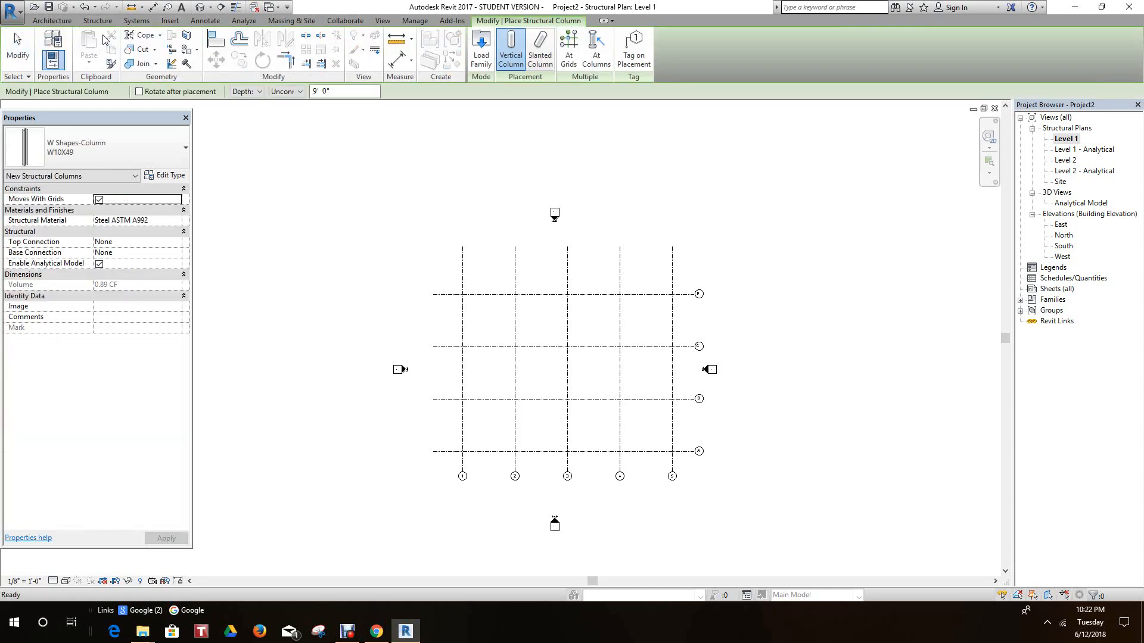
pyautogui.click(185, 149)
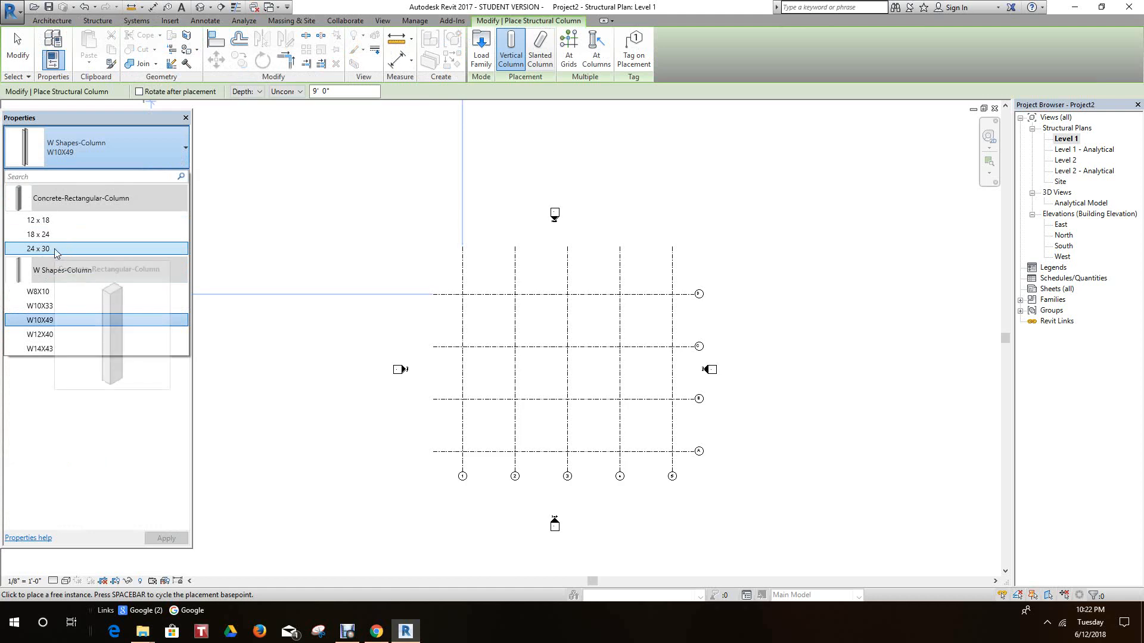
pyautogui.click(50, 222)
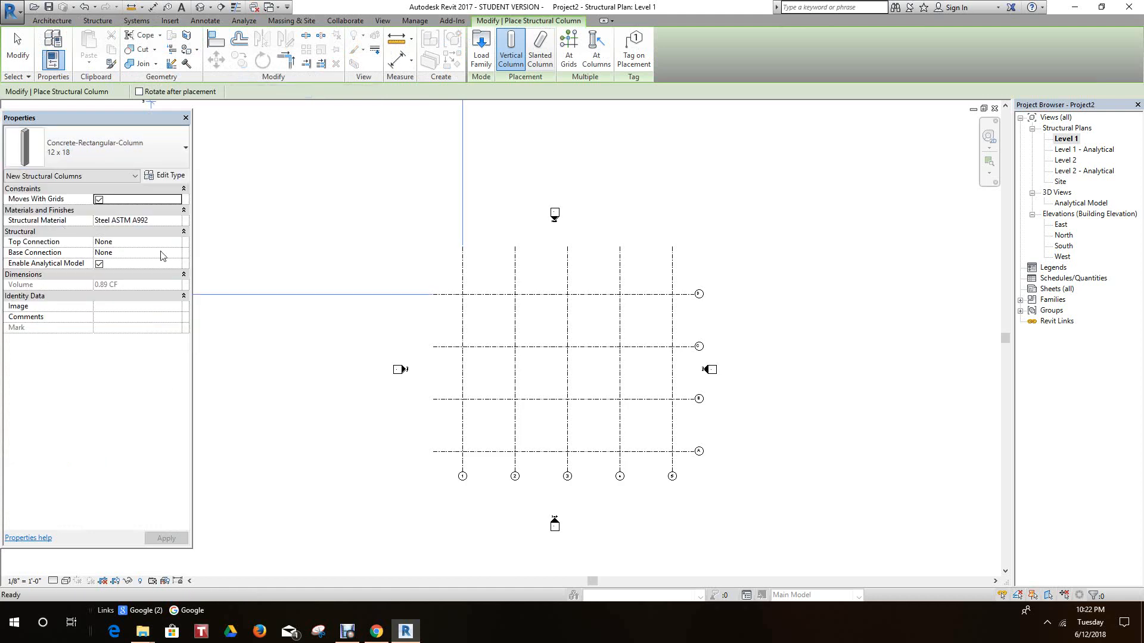
# Step: Switch the 12 x 18 concrete column placement to multiple placement at grid intersections
pyautogui.scroll(3, 602, 312)
pyautogui.scroll(1, 604, 314)
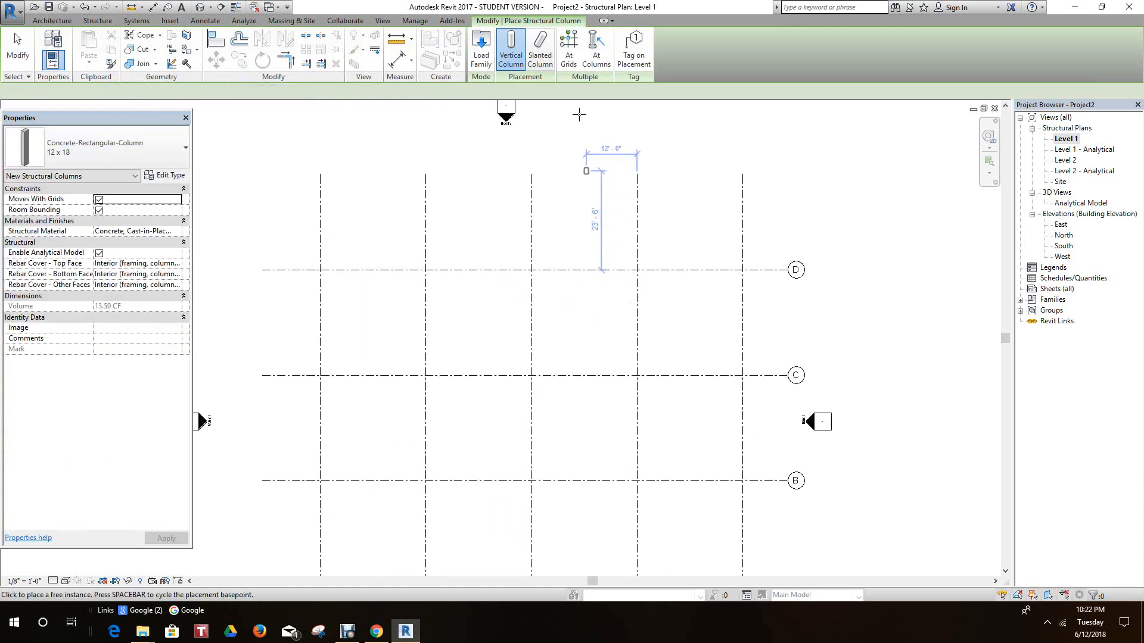
pyautogui.click(568, 55)
pyautogui.scroll(-2, 555, 149)
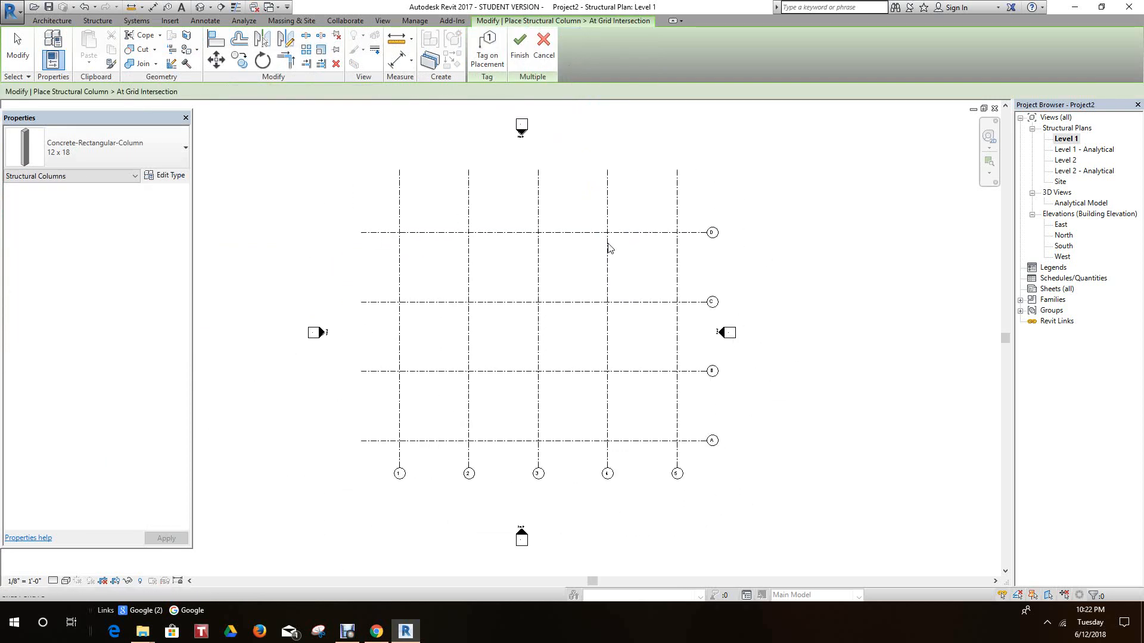
pyautogui.moveTo(690, 208); pyautogui.dragTo(488, 401)
pyautogui.moveTo(399, 440); pyautogui.dragTo(389, 454)
pyautogui.scroll(2, 429, 266)
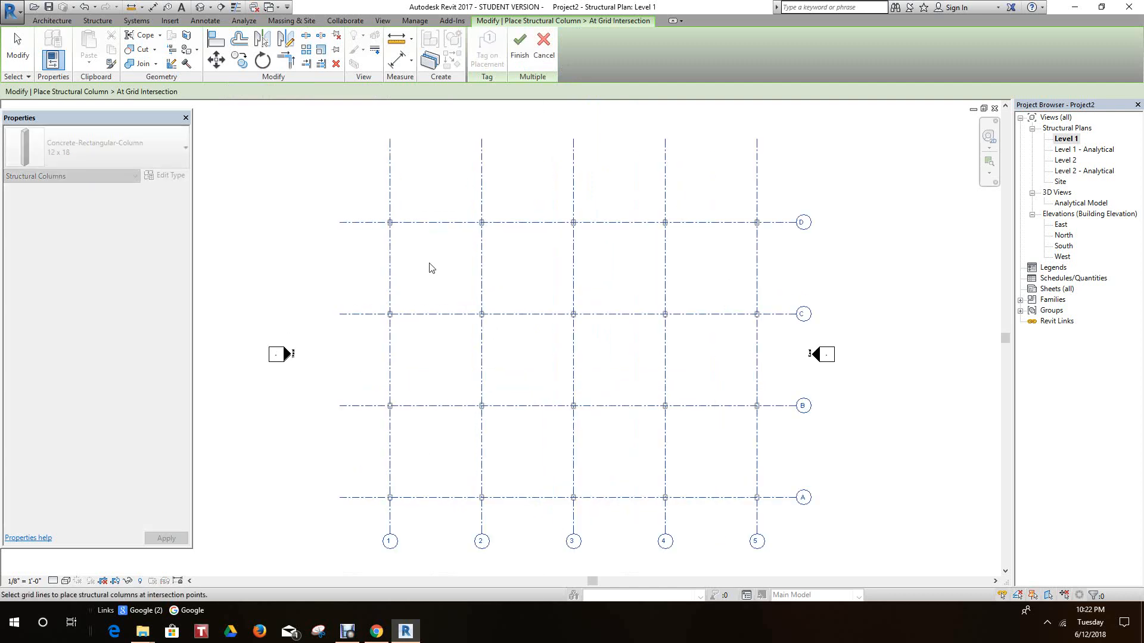
pyautogui.press('Escape')
# Step: Place the columns at every intersection of grids 1–5 and A–D, finish the placement and leave the column command
pyautogui.scroll(-2, 426, 250)
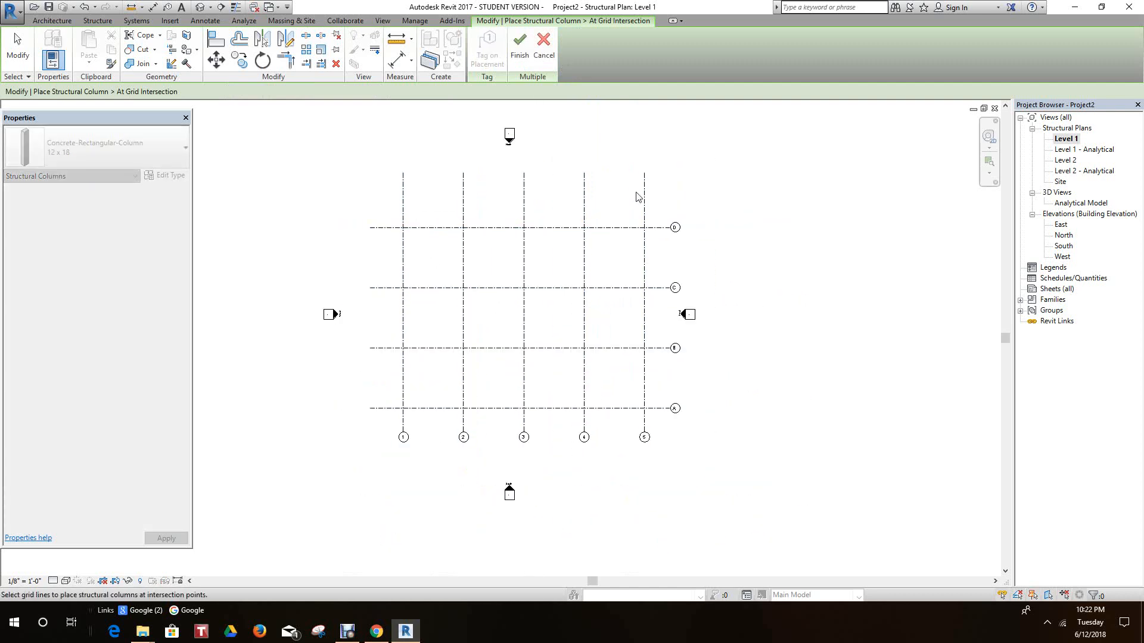
pyautogui.moveTo(656, 206); pyautogui.dragTo(387, 420)
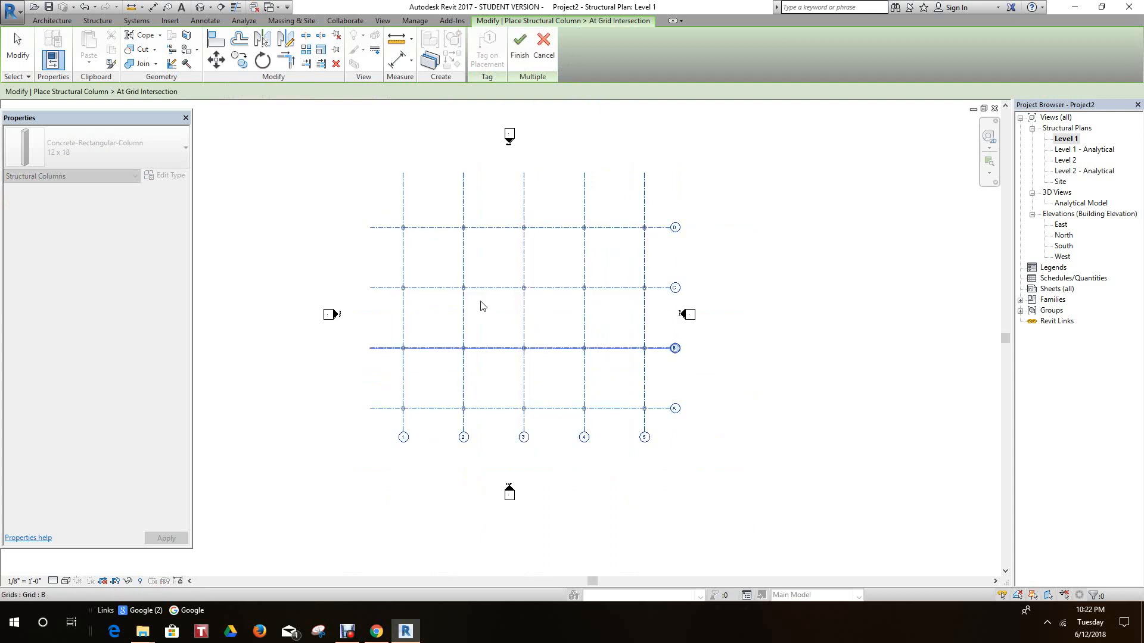
pyautogui.click(520, 48)
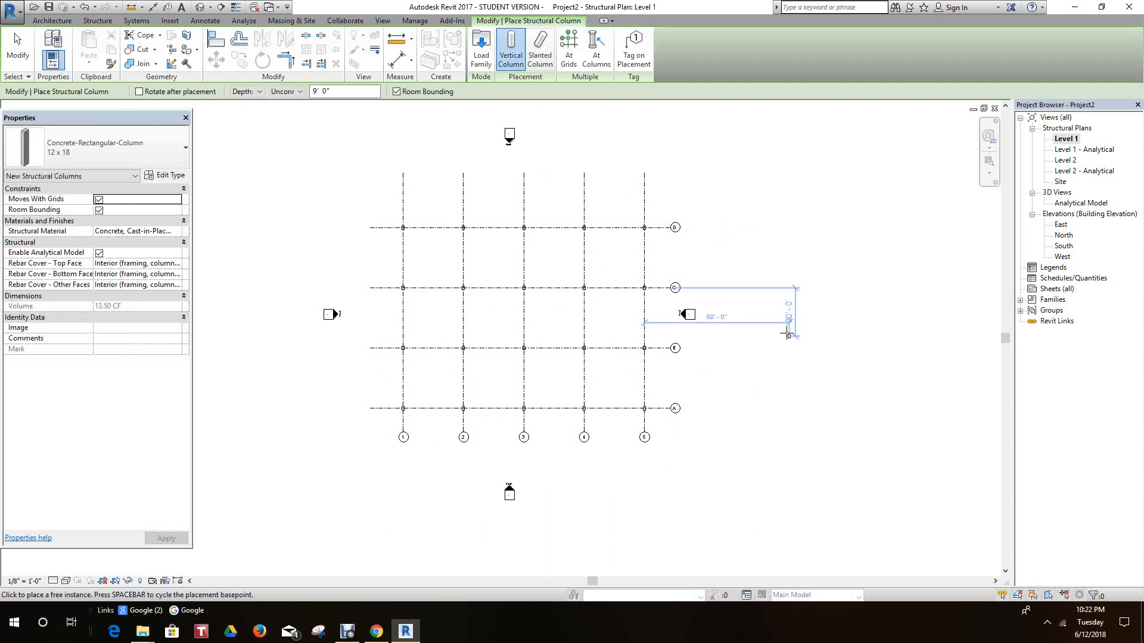
pyautogui.scroll(-1, 791, 325)
pyautogui.rightClick(781, 323)
pyautogui.click(801, 329)
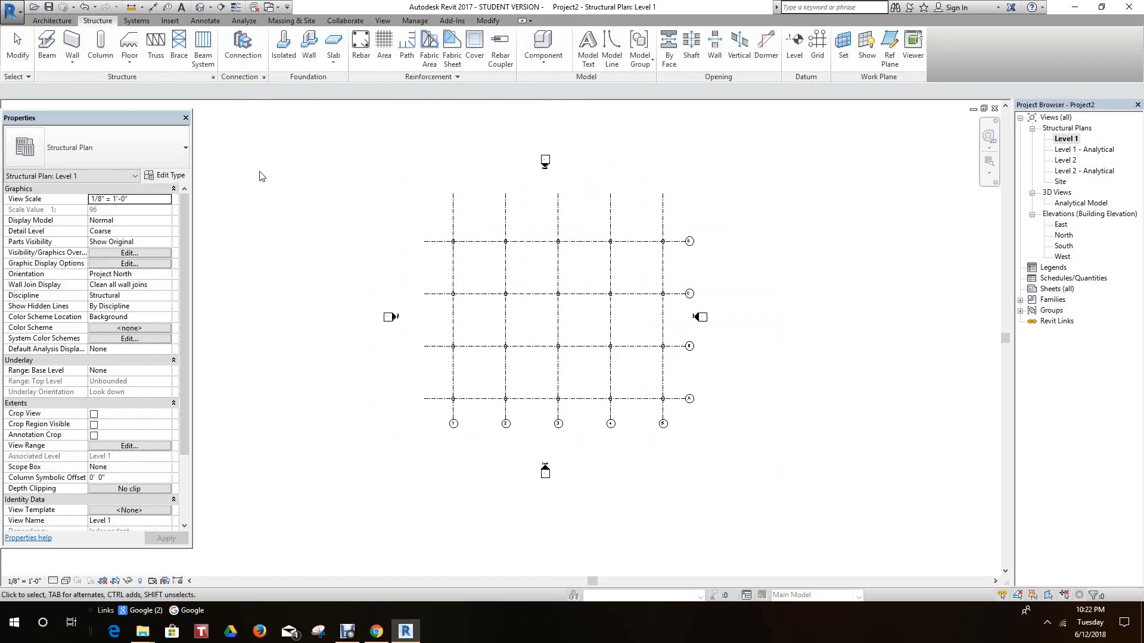
# Step: Open the South elevation and examine where the columns sit relative to Level 1 and Level 2
pyautogui.doubleClick(1057, 246)
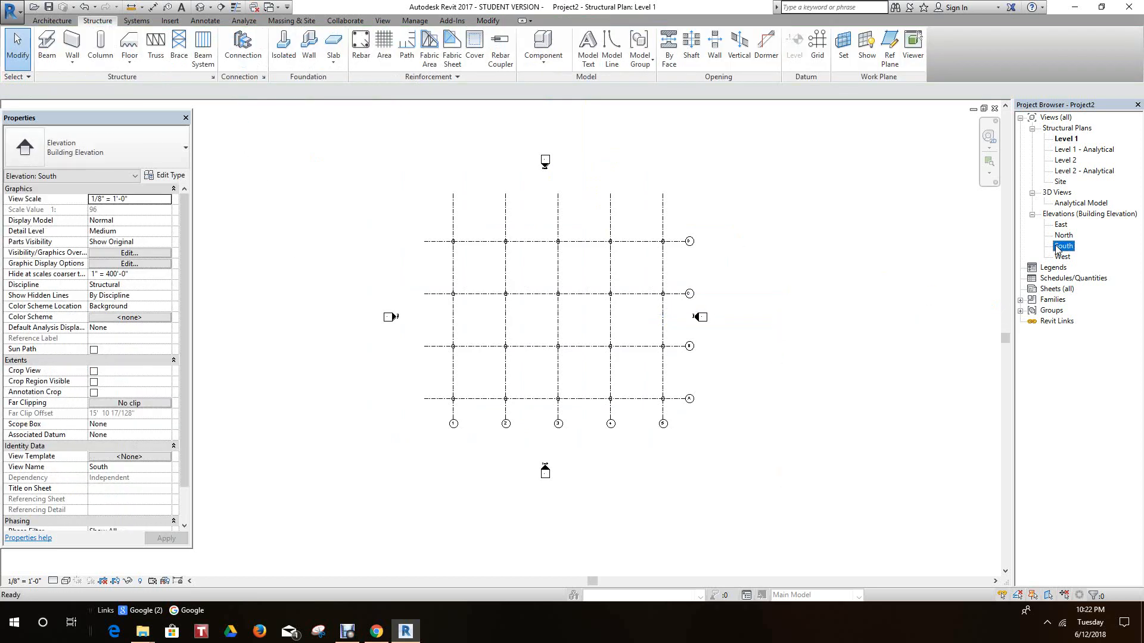
pyautogui.scroll(-4, 558, 398)
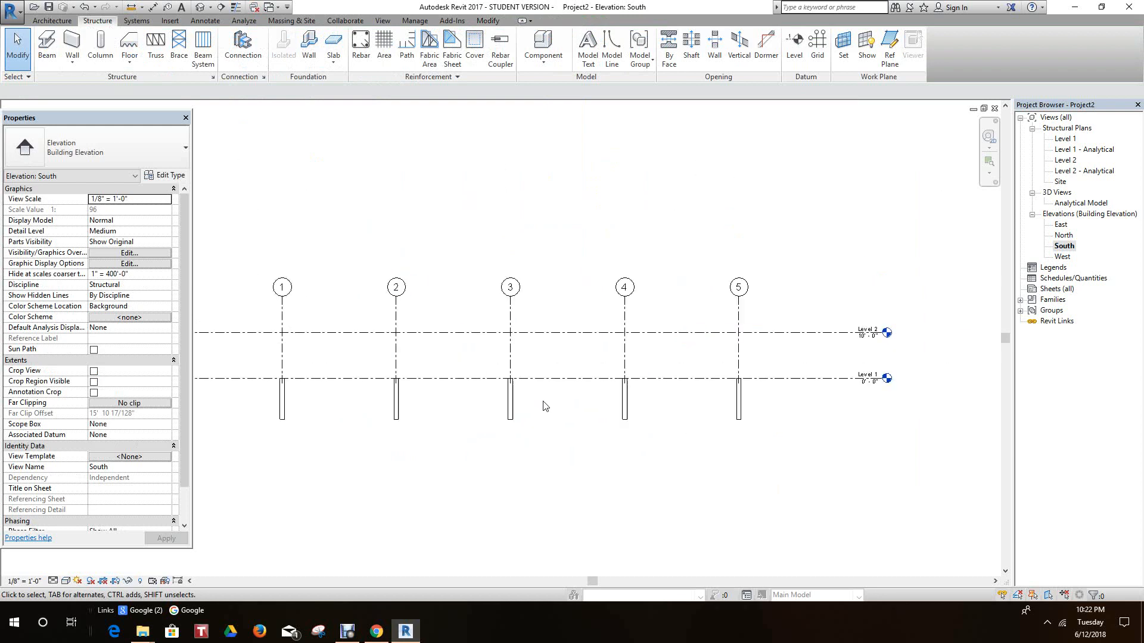
pyautogui.scroll(2, 543, 401)
pyautogui.scroll(-1, 620, 401)
pyautogui.scroll(2, 633, 413)
pyautogui.scroll(-2, 566, 405)
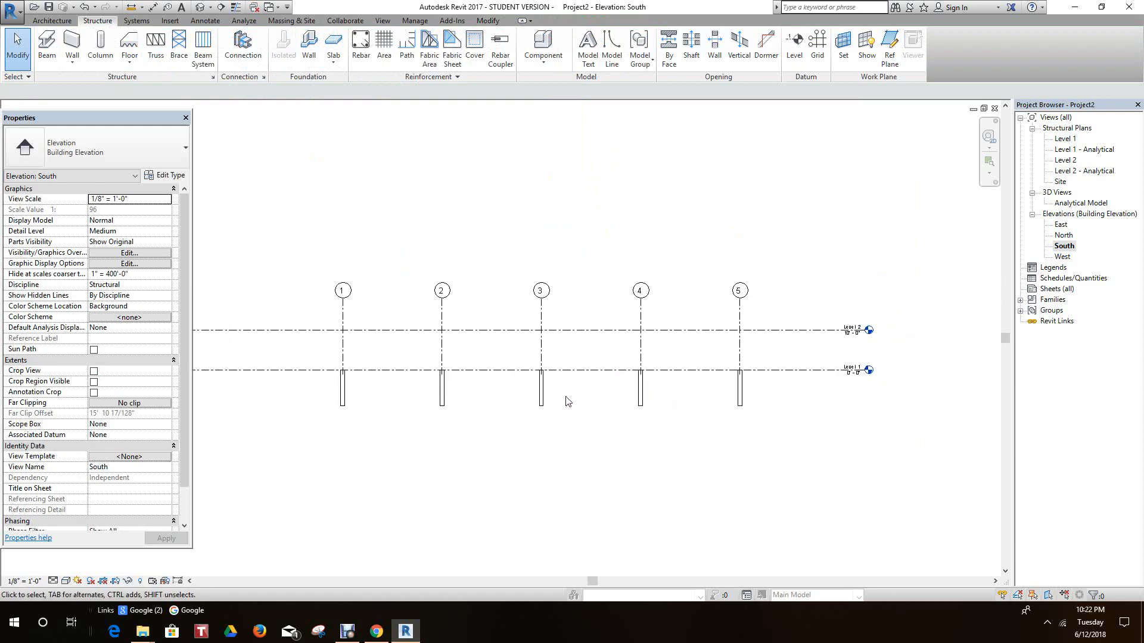
pyautogui.scroll(-1, 718, 393)
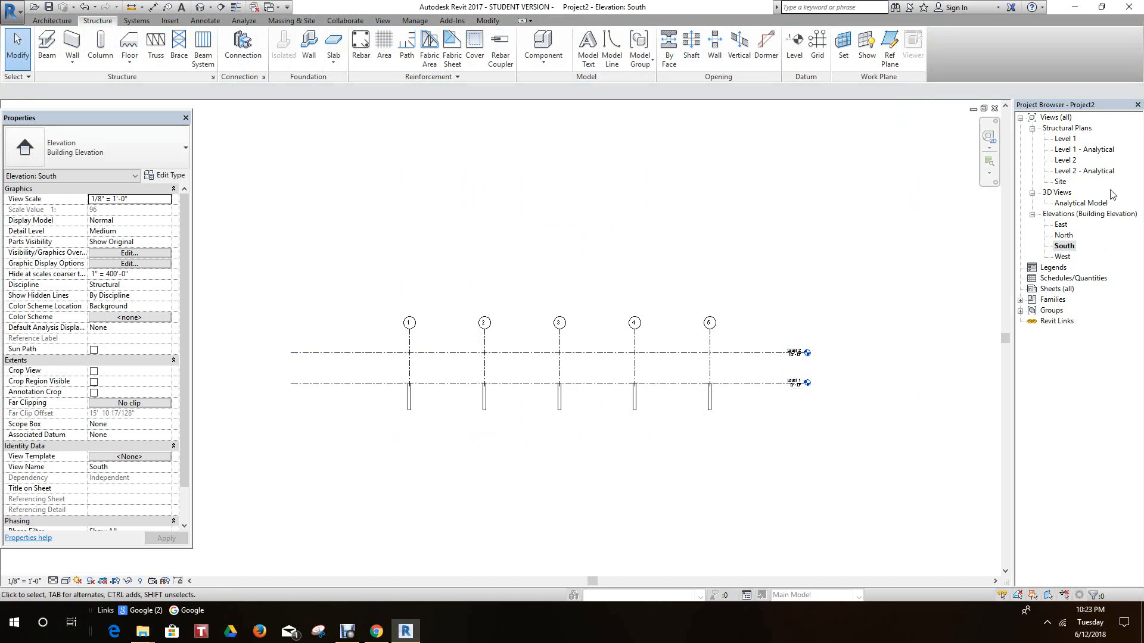
# Step: Return to the Level 1 structural plan and select all instances of the 12 x 18 concrete column in the entire project
pyautogui.doubleClick(1066, 139)
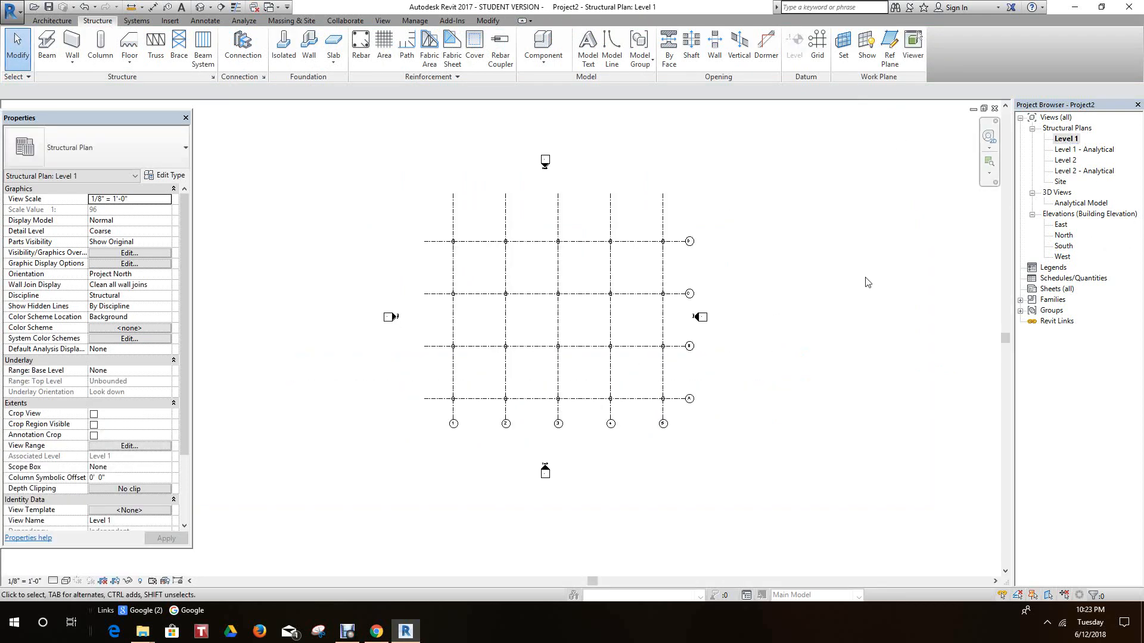
pyautogui.scroll(5, 578, 270)
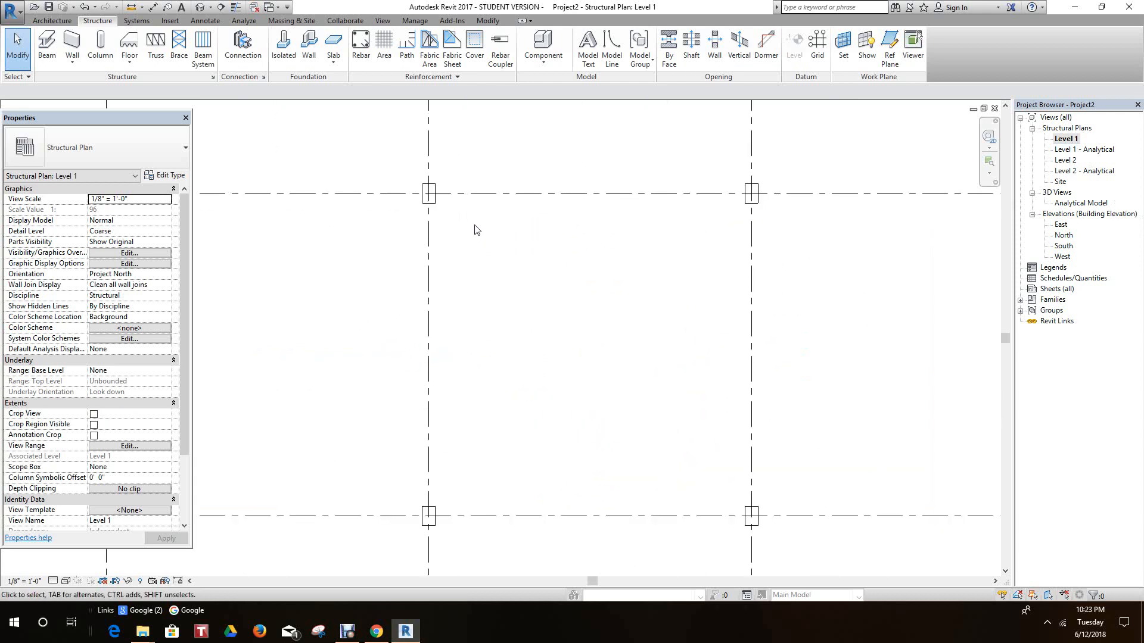
pyautogui.rightClick(420, 195)
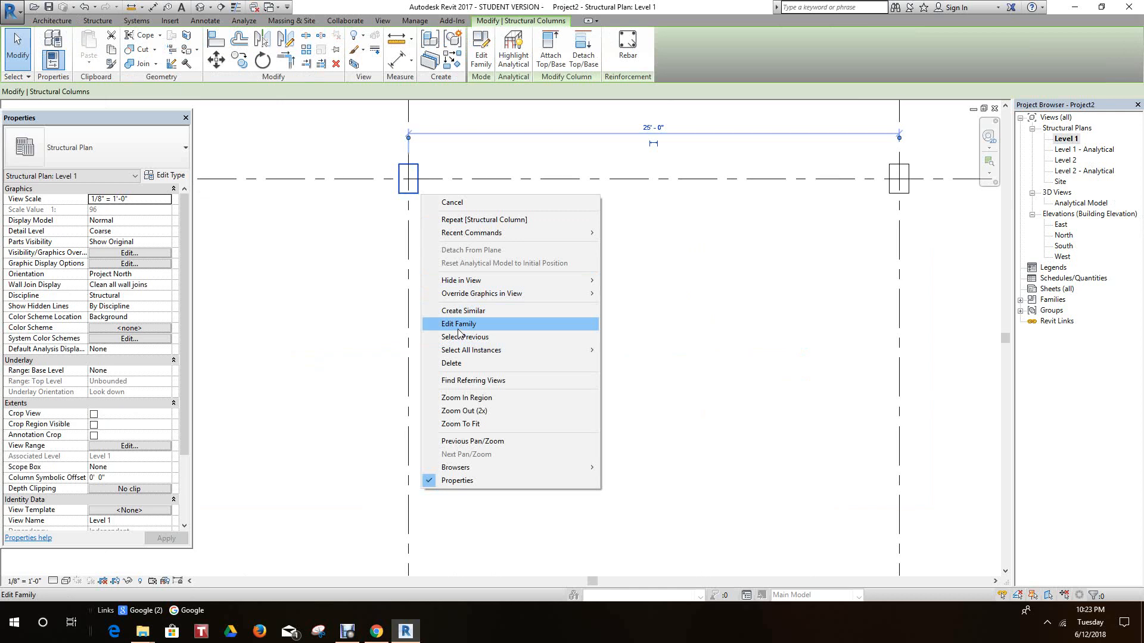
pyautogui.moveTo(496, 351)
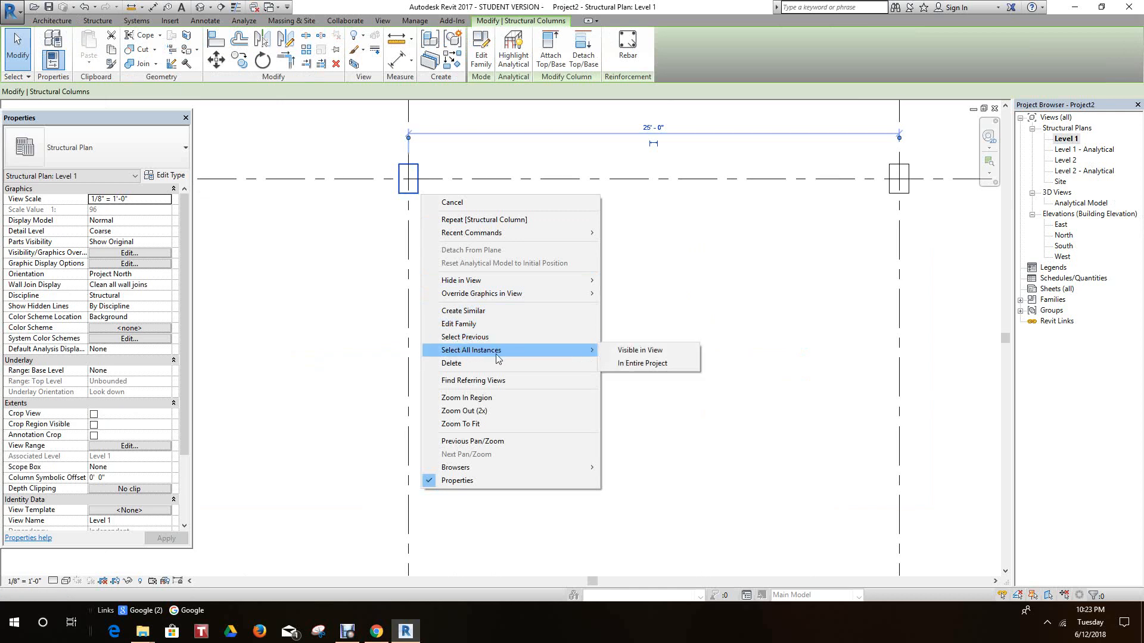
pyautogui.click(645, 364)
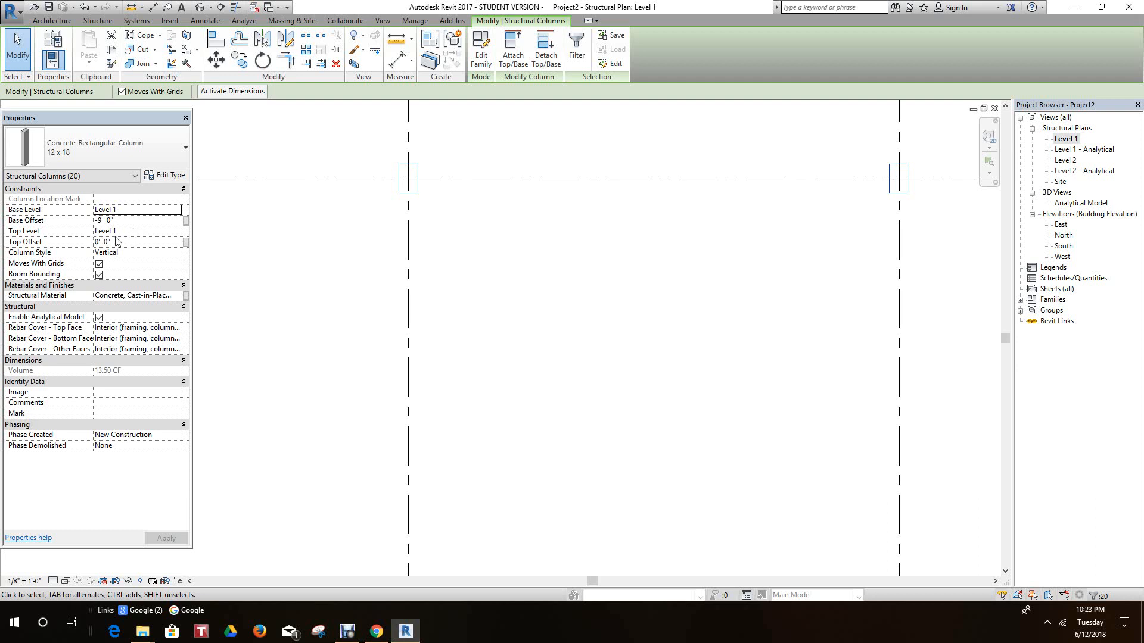
# Step: Set the selected columns' top level to Level 2 and their base offset to 0, then deselect them
pyautogui.click(176, 232)
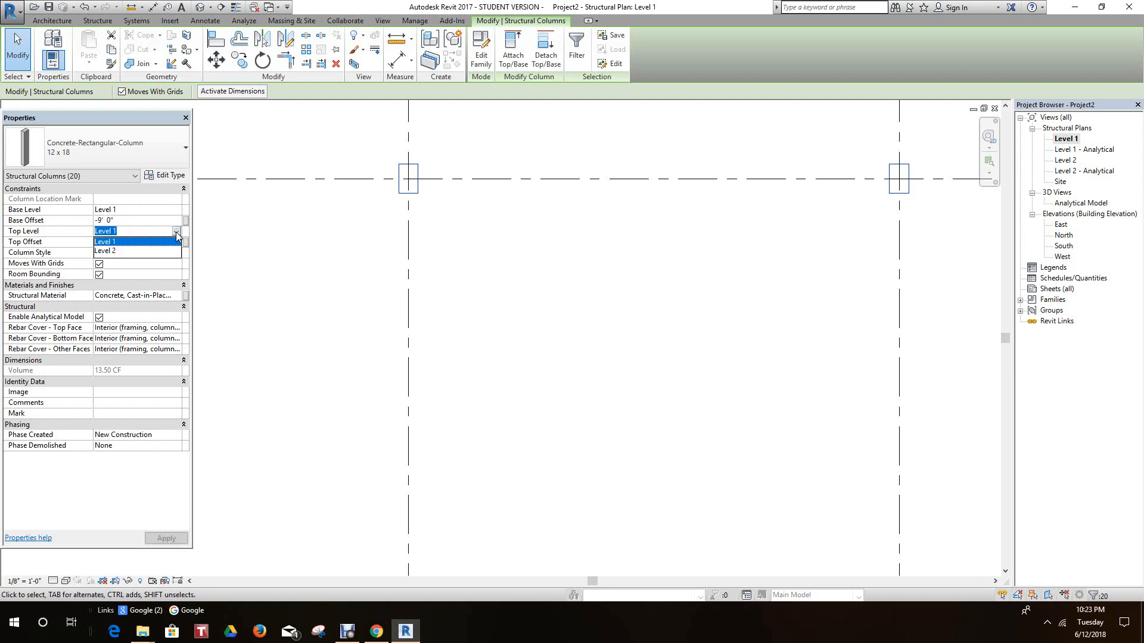
pyautogui.click(136, 251)
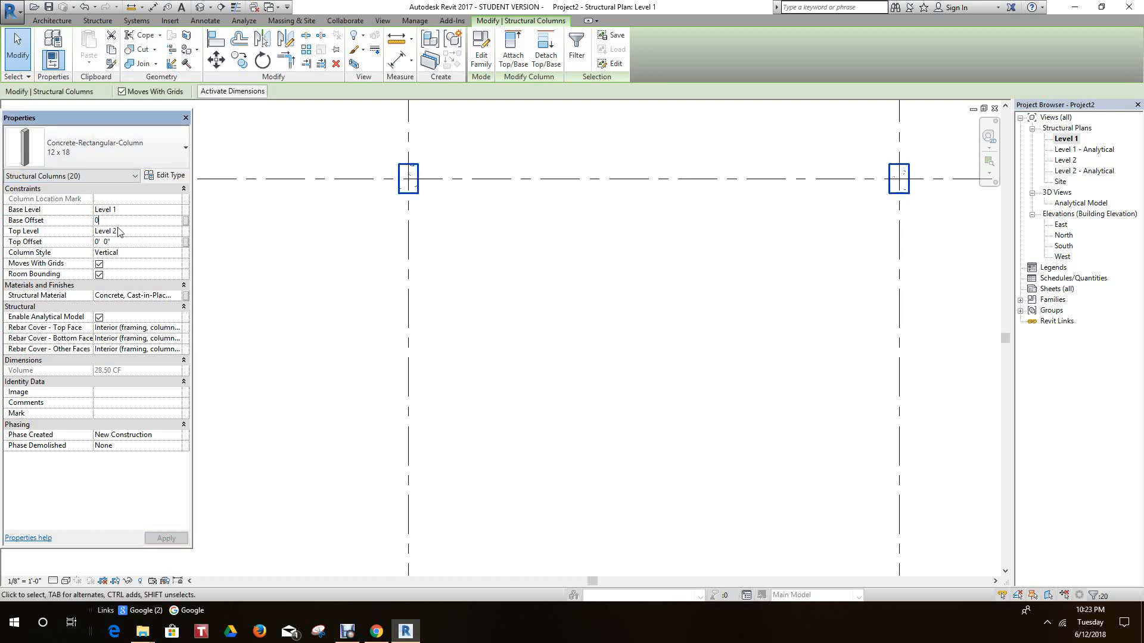
pyautogui.click(447, 358)
# Step: Review the columns in plan and check their vertical extents between Level 1 and Level 2 in the South elevation
pyautogui.scroll(-4, 446, 351)
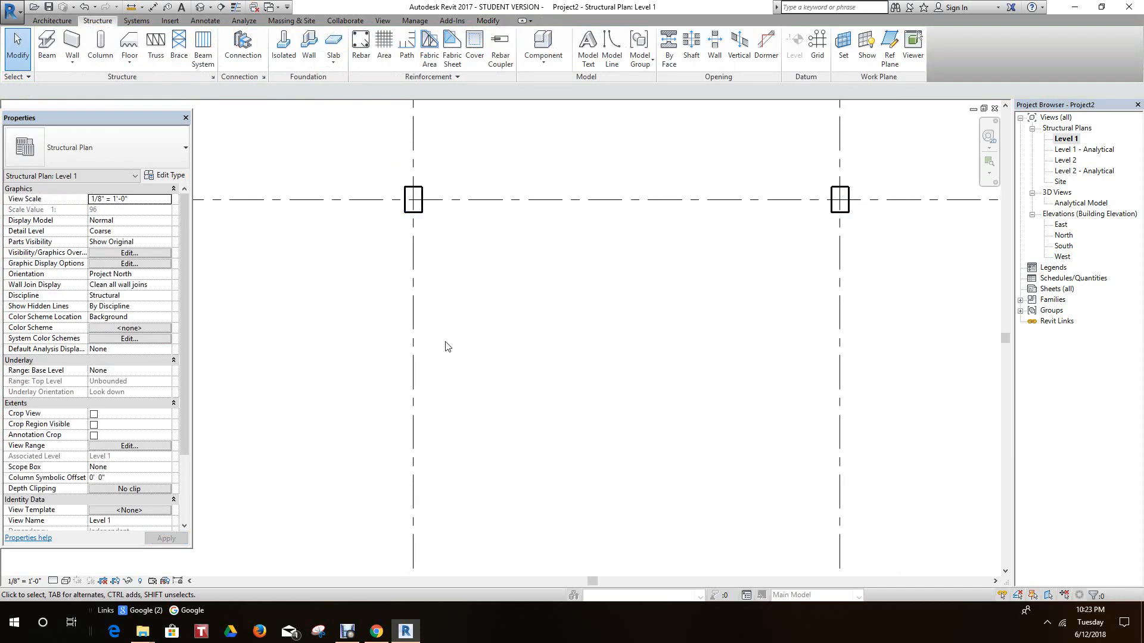
pyautogui.scroll(-3, 451, 314)
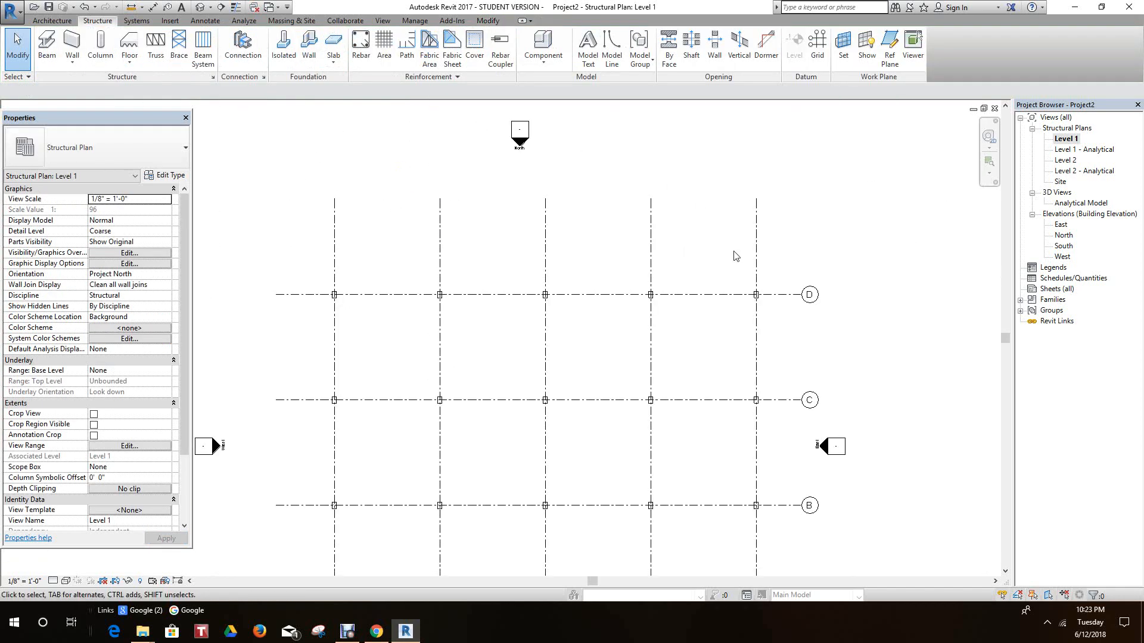
pyautogui.scroll(-2, 737, 256)
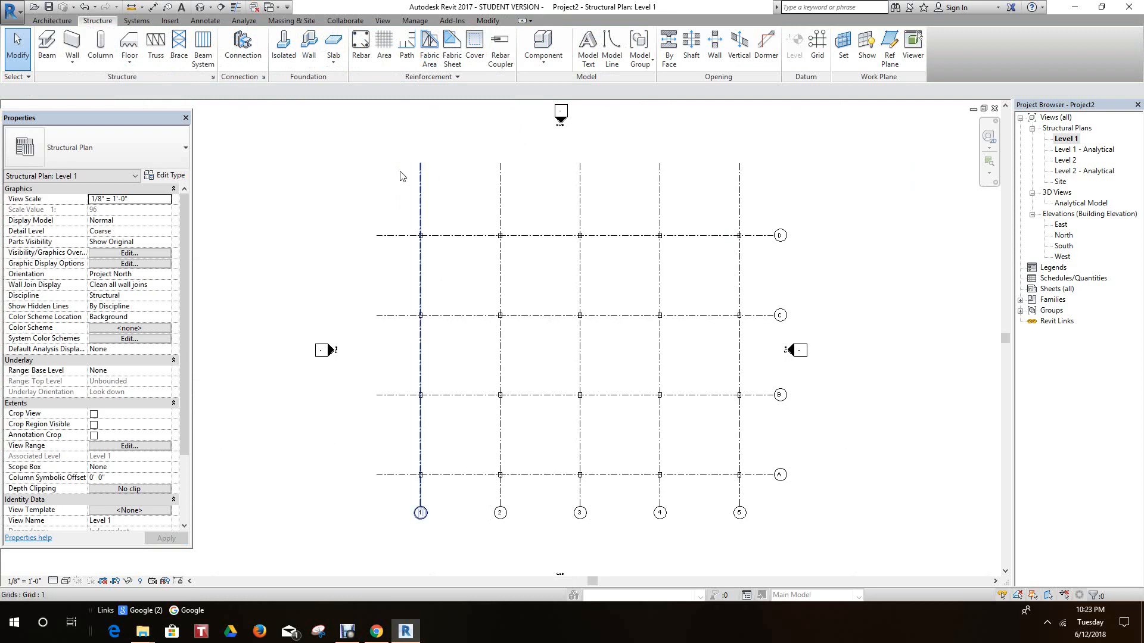
pyautogui.scroll(3, 382, 167)
pyautogui.scroll(-2, 390, 191)
pyautogui.moveTo(394, 195); pyautogui.dragTo(385, 177, button='middle')
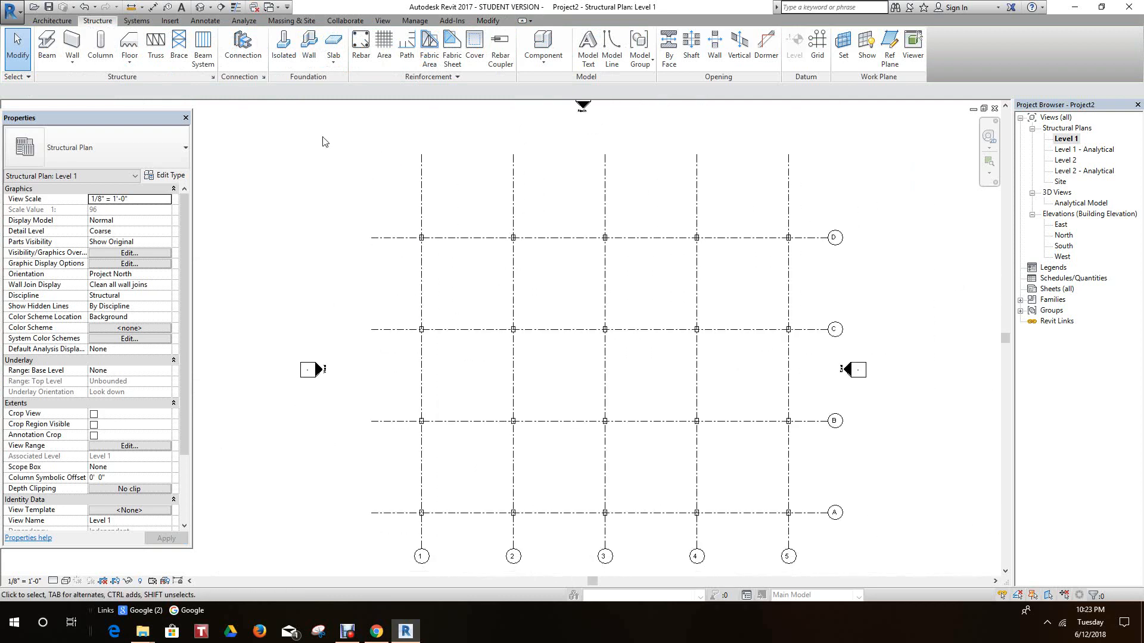
pyautogui.doubleClick(1063, 247)
pyautogui.scroll(3, 649, 388)
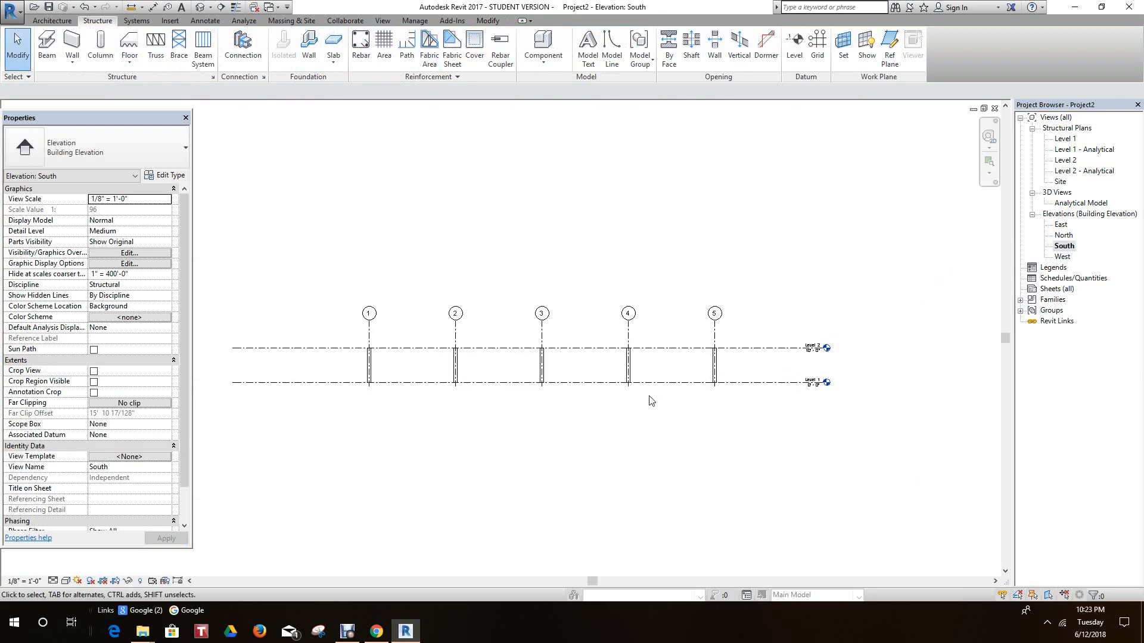
pyautogui.scroll(-2, 637, 363)
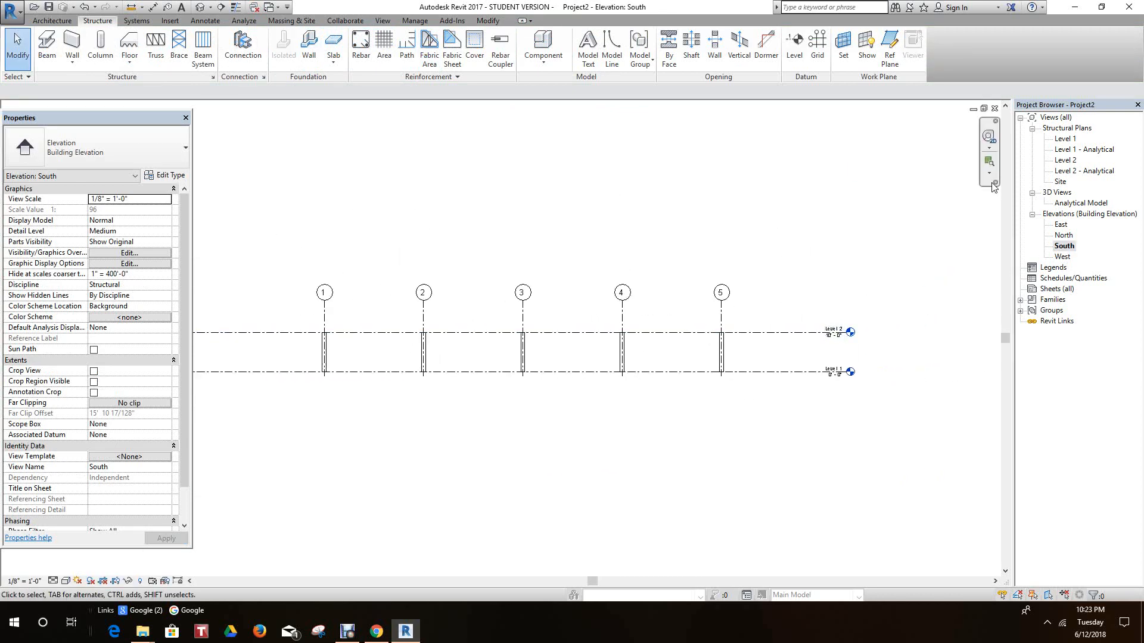
# Step: Reopen the Level 1 structural plan and inspect the columns along grid C up close
pyautogui.doubleClick(1065, 139)
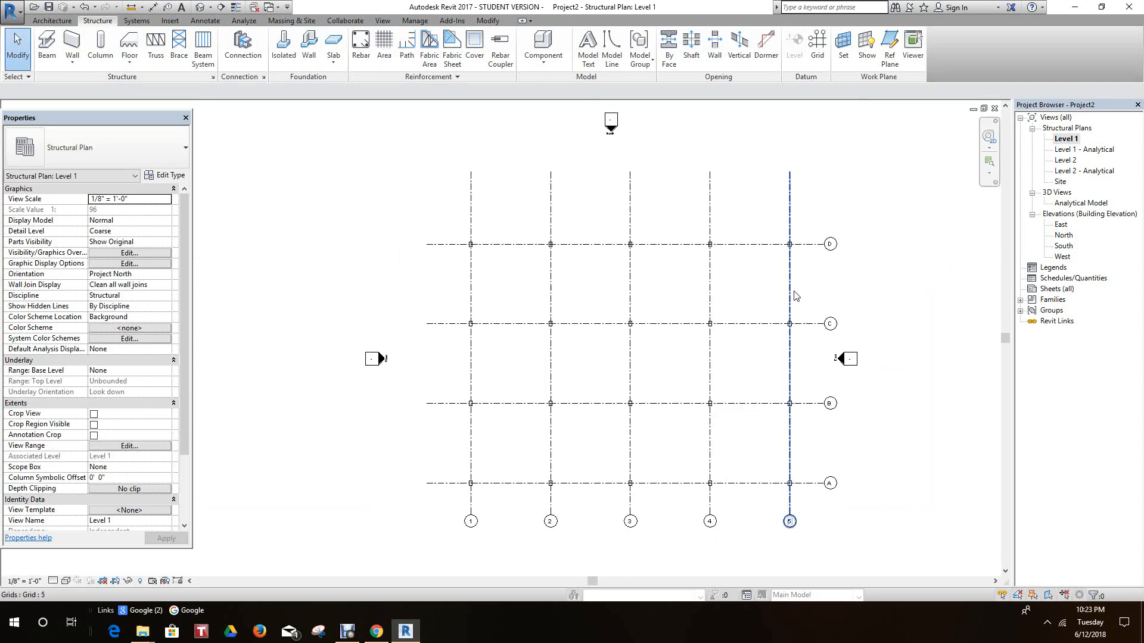
pyautogui.scroll(5, 765, 298)
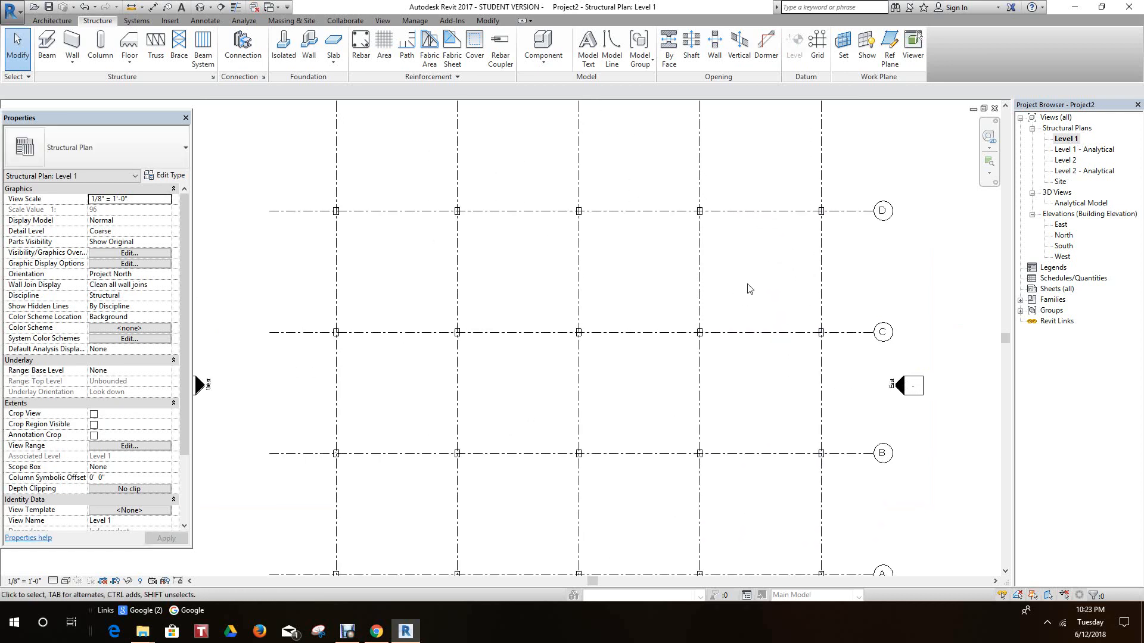
pyautogui.scroll(4, 818, 338)
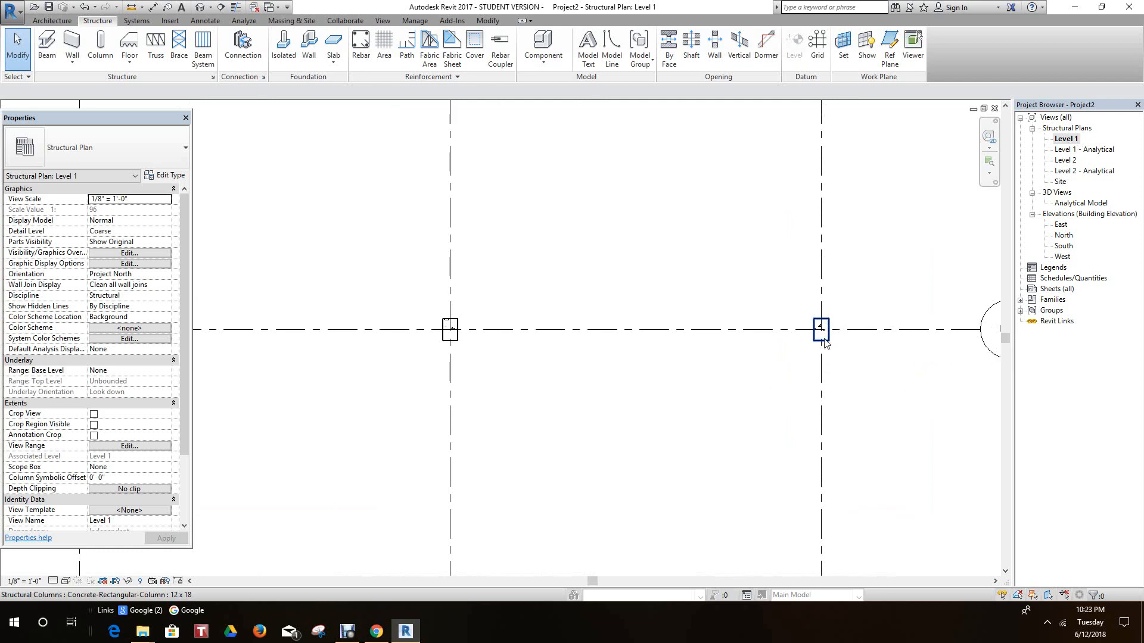
pyautogui.scroll(-5, 826, 349)
pyautogui.scroll(-4, 824, 356)
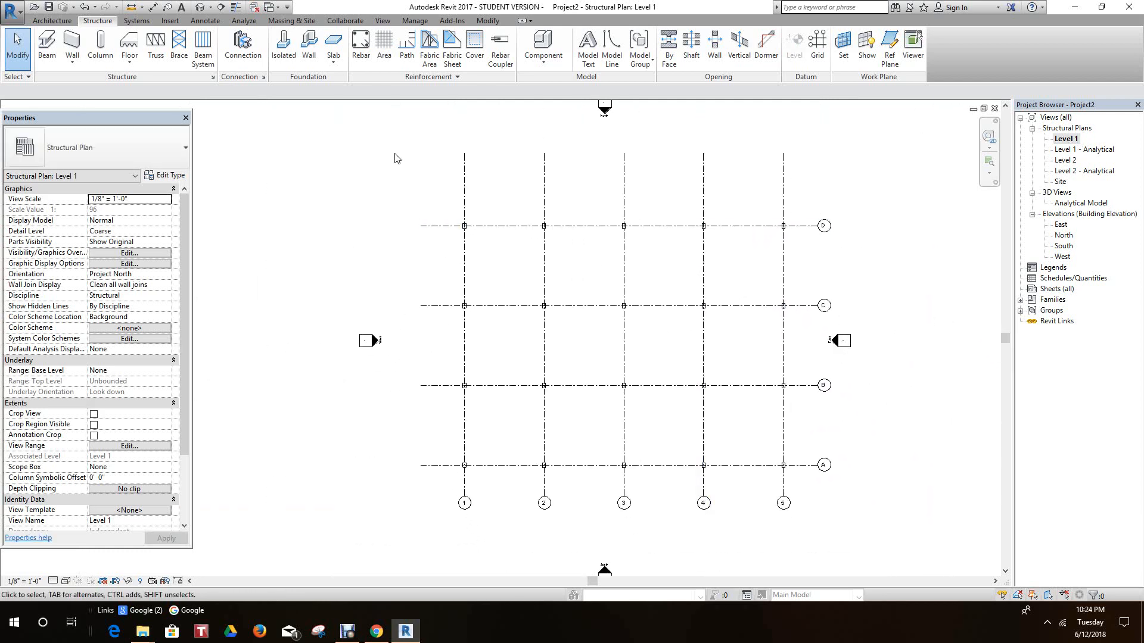
# Step: Start a Generic - 8" structural wall defined by height, with its top constrained to Level 2
pyautogui.click(72, 41)
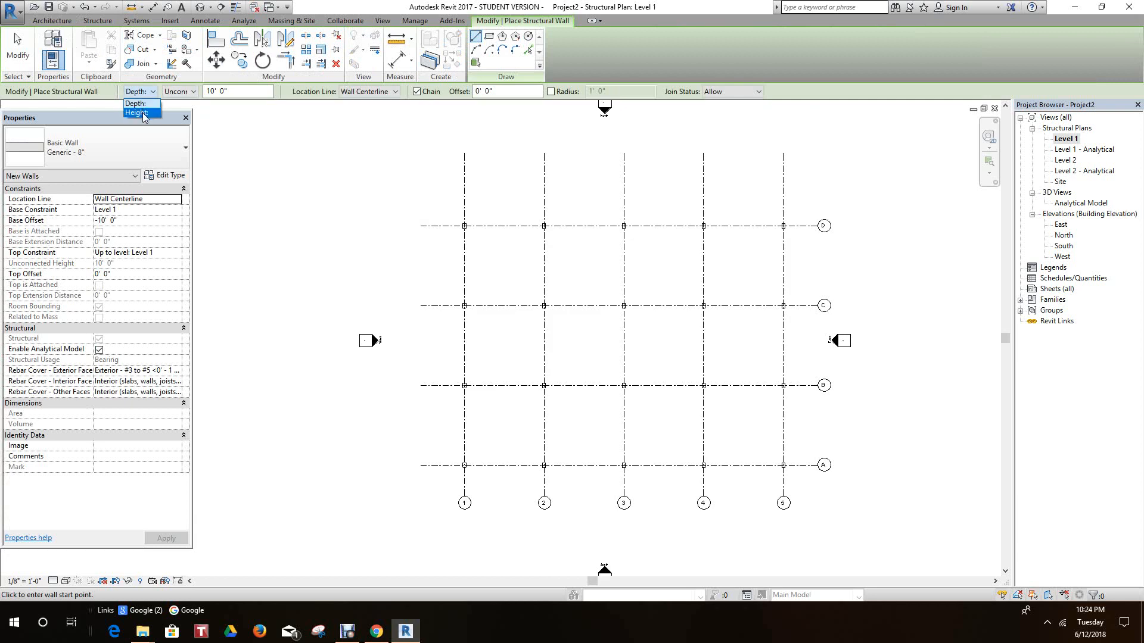
pyautogui.click(143, 113)
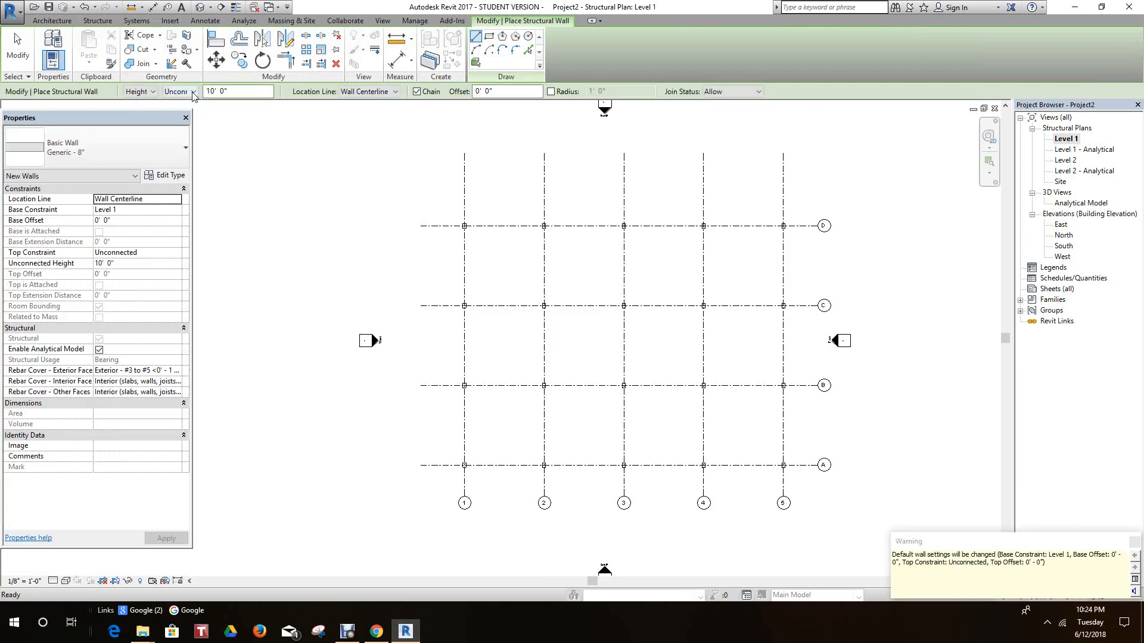
pyautogui.click(192, 92)
pyautogui.click(179, 113)
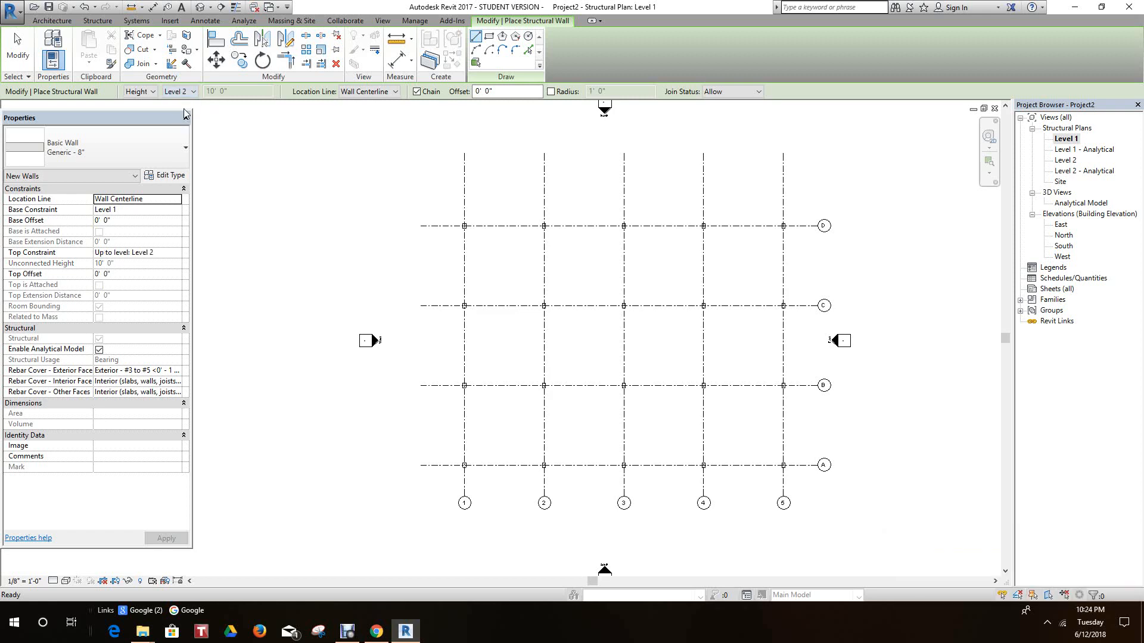
# Step: Start a rectangular run of structural walls with its first corner just outside the column at grids D and 1
pyautogui.scroll(4, 445, 224)
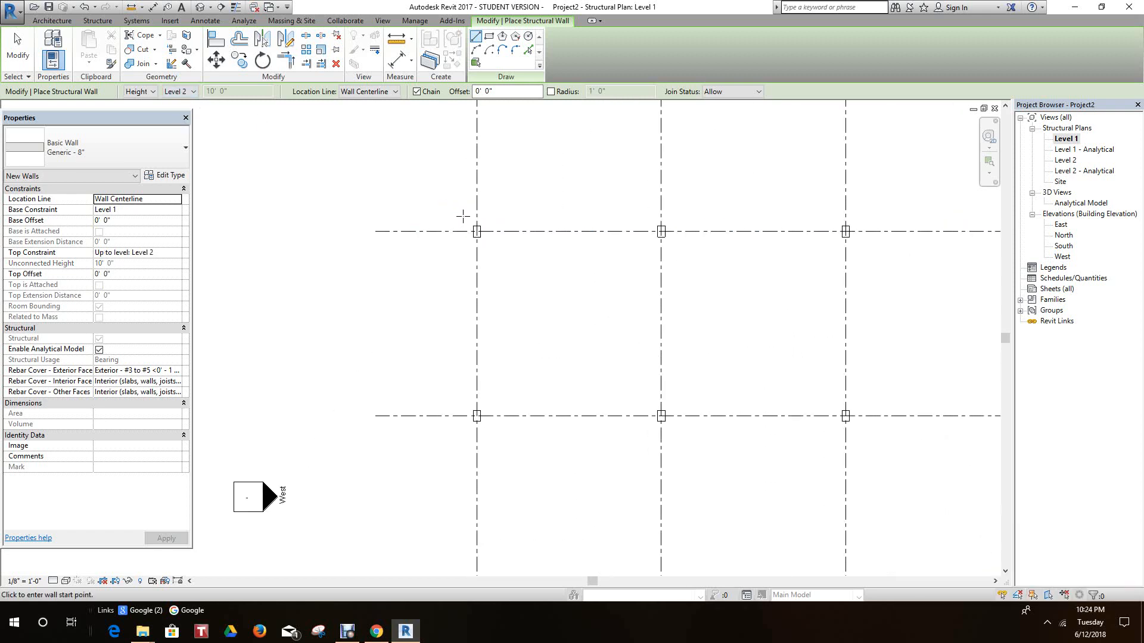
pyautogui.click(464, 215)
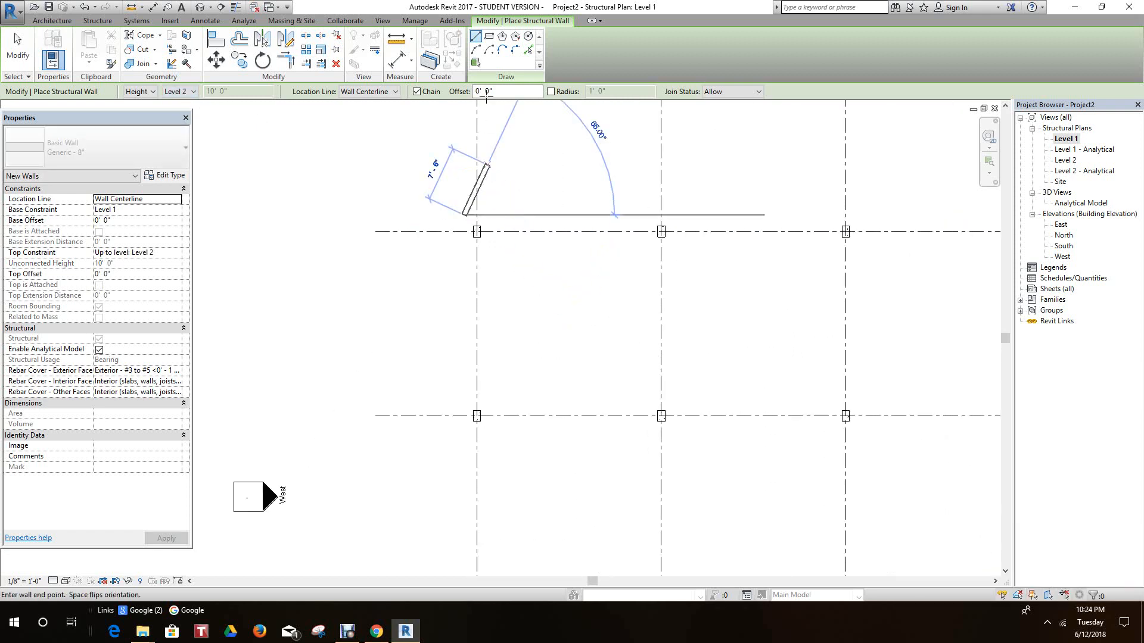
pyautogui.click(489, 37)
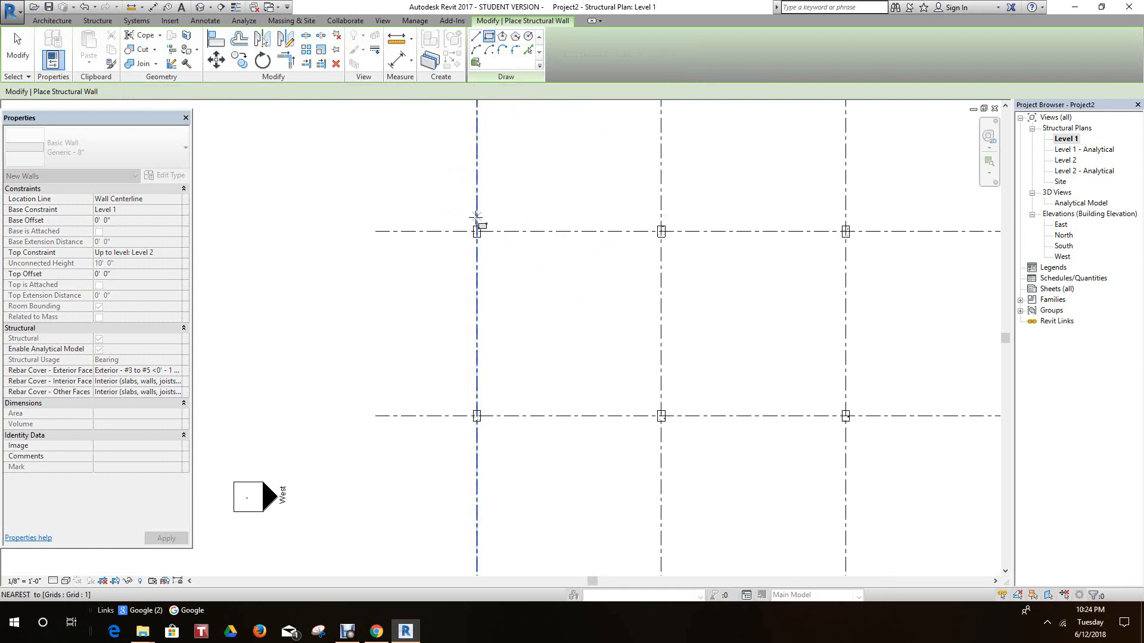
pyautogui.click(464, 218)
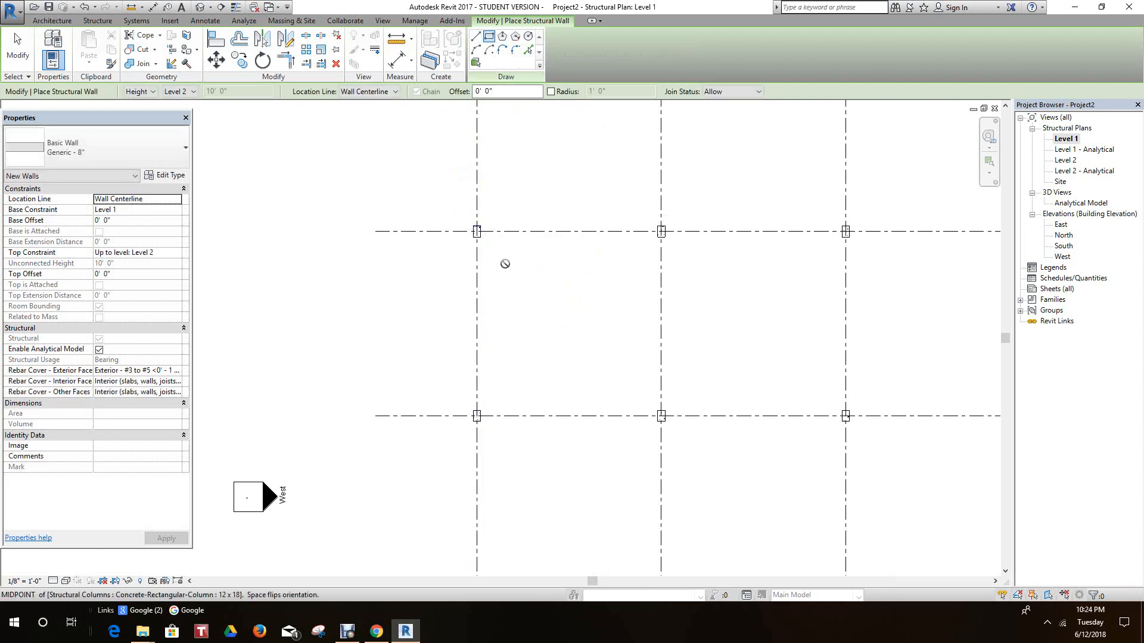
pyautogui.click(534, 286)
# Step: Complete the rectangular perimeter walls with the opposite corner just outside the column at grids A and 5, and end wall placement
pyautogui.scroll(-2, 524, 283)
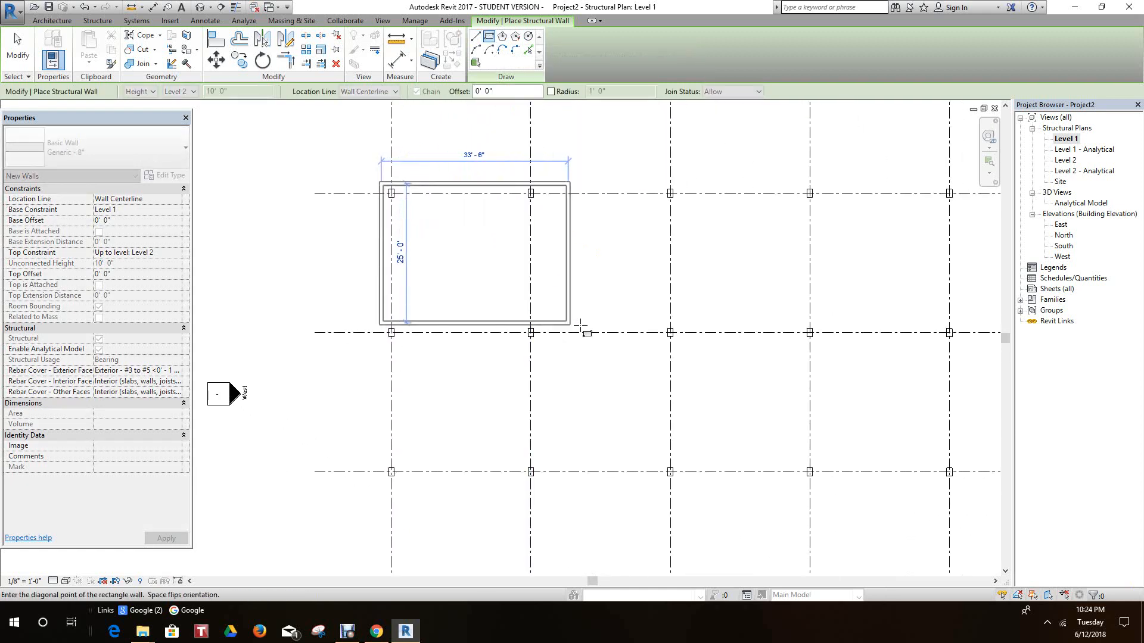
pyautogui.scroll(-3, 584, 334)
pyautogui.scroll(4, 751, 453)
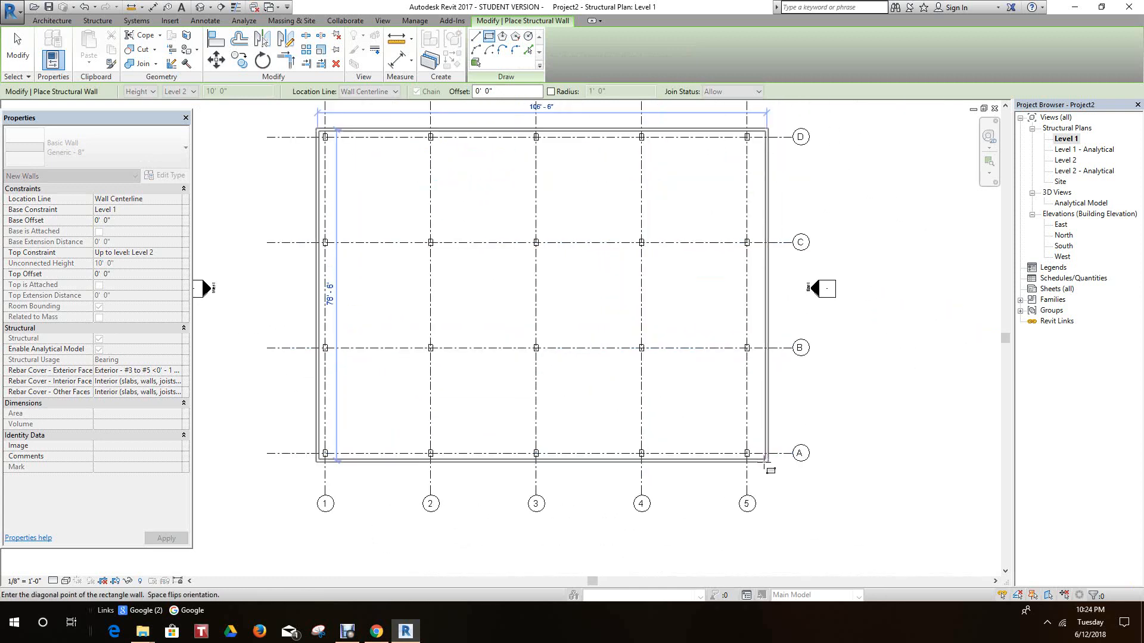
pyautogui.scroll(1, 754, 458)
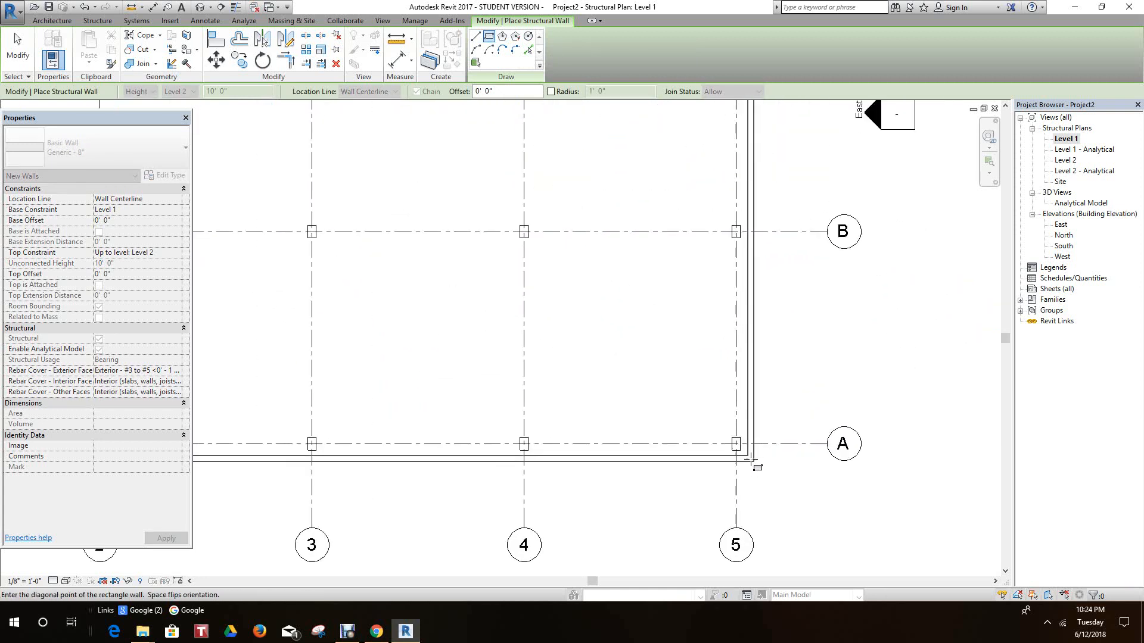
pyautogui.scroll(3, 751, 461)
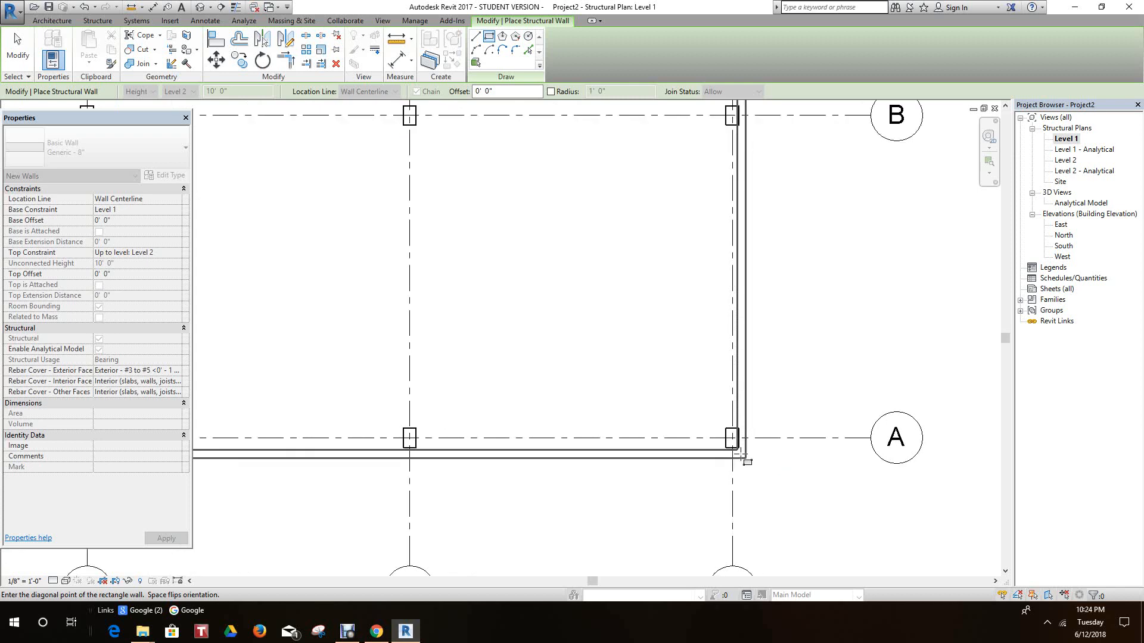
pyautogui.scroll(1, 745, 453)
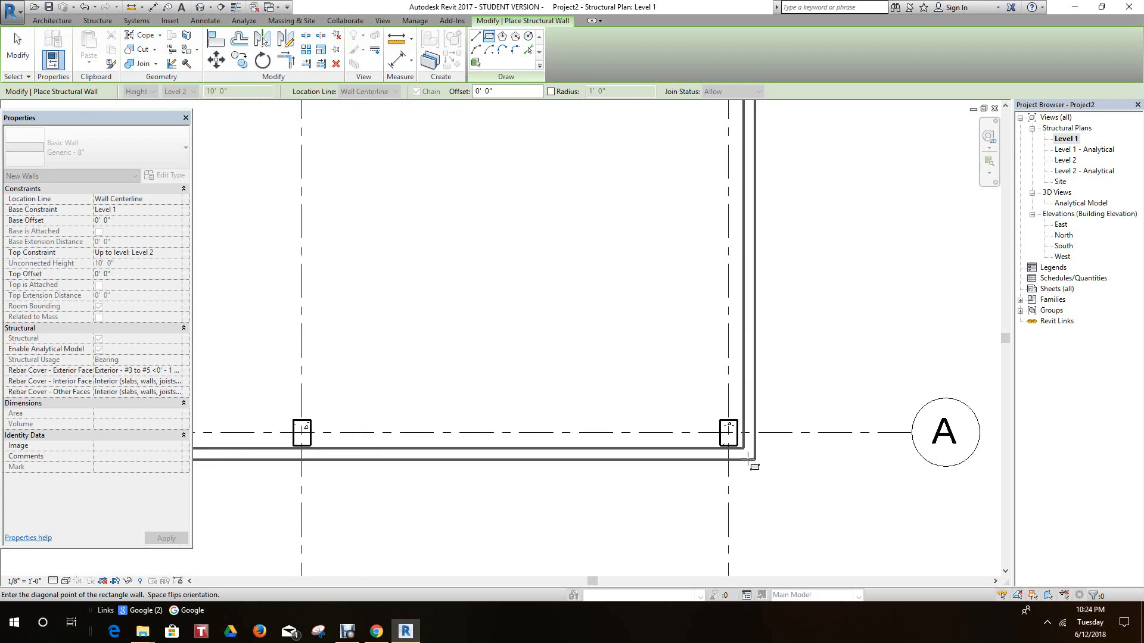
pyautogui.scroll(2, 748, 457)
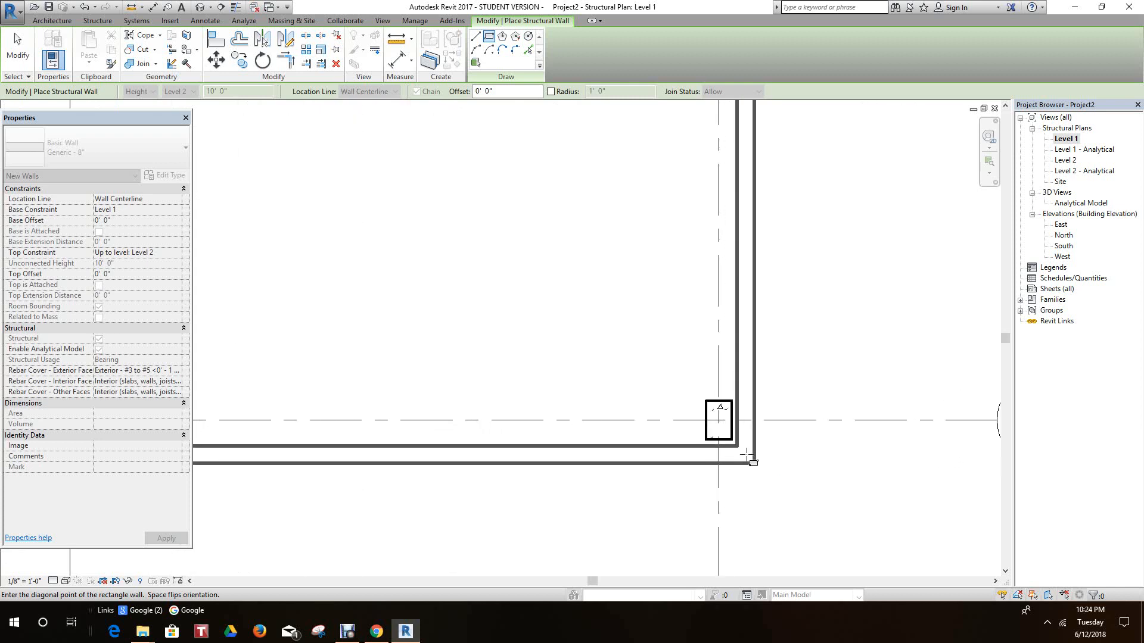
pyautogui.click(748, 455)
pyautogui.scroll(-5, 749, 456)
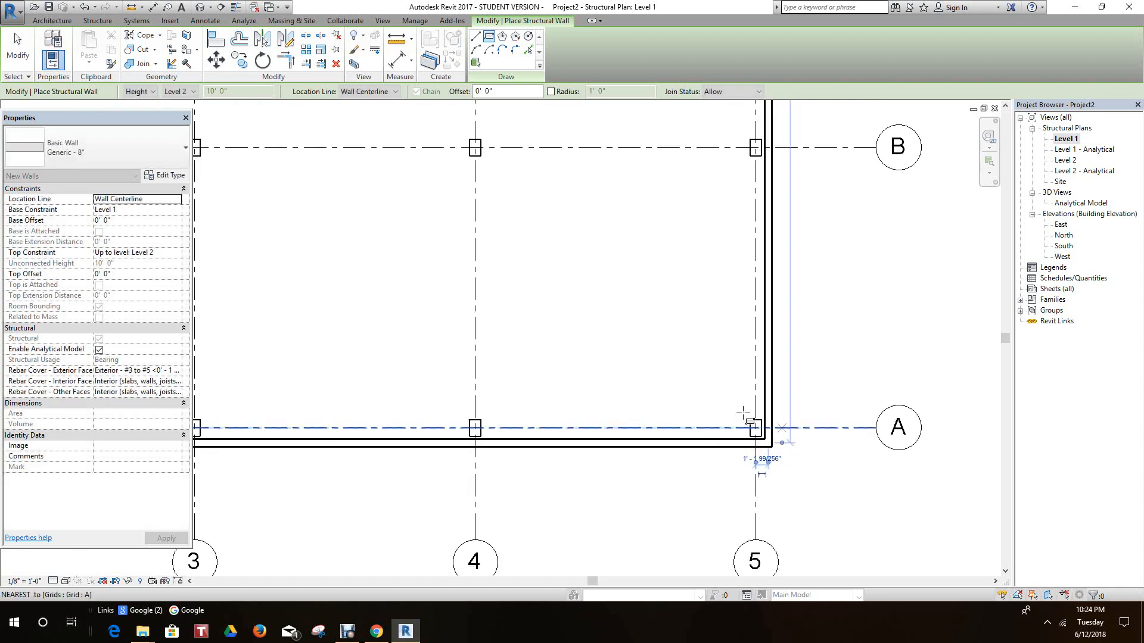
pyautogui.scroll(3, 616, 304)
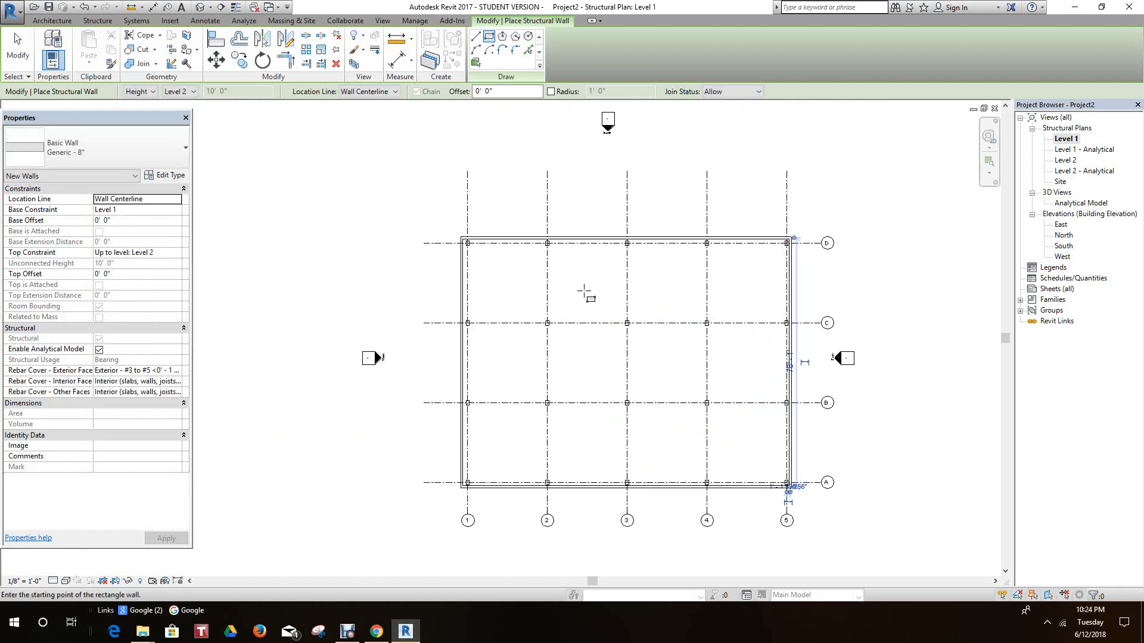
pyautogui.rightClick(591, 293)
pyautogui.click(603, 299)
pyautogui.scroll(2, 587, 289)
pyautogui.scroll(-4, 587, 288)
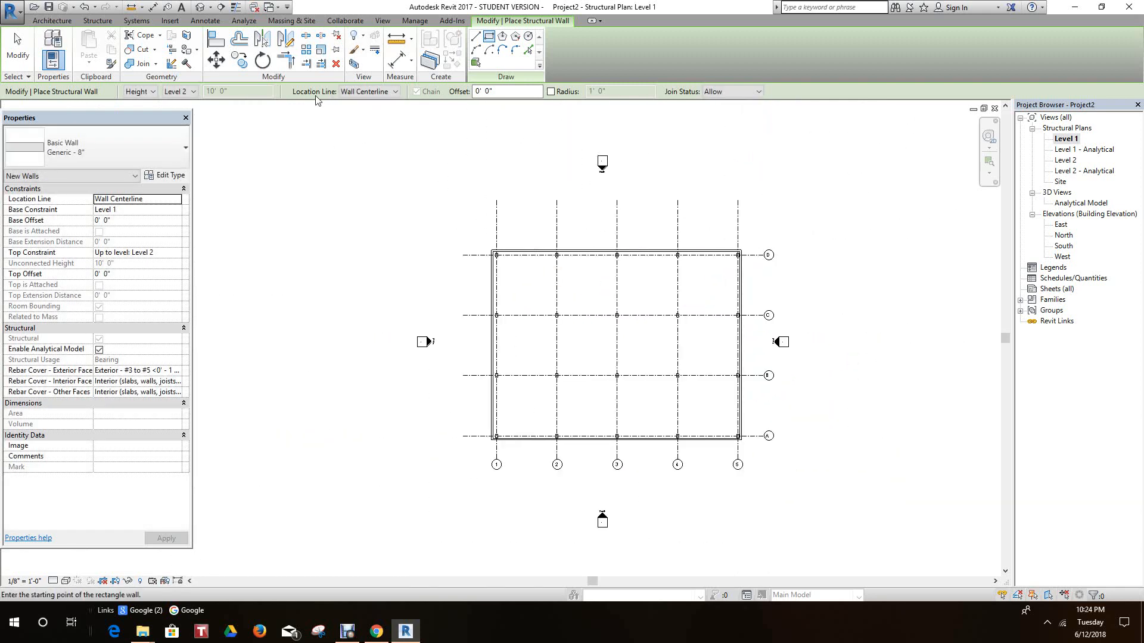
pyautogui.scroll(3, 658, 455)
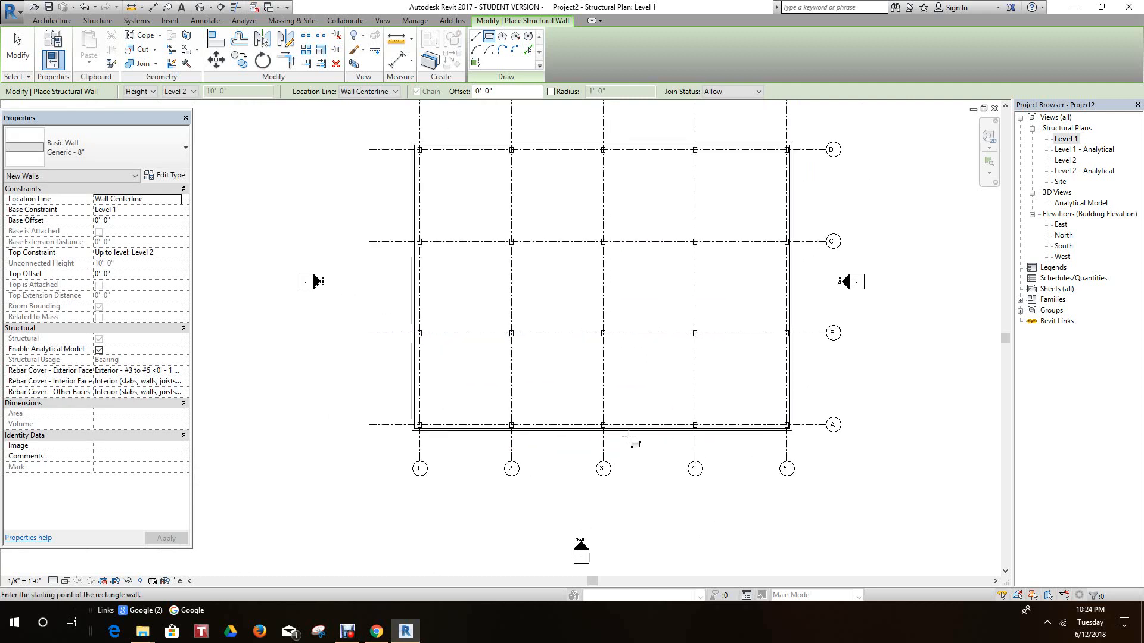
pyautogui.rightClick(451, 304)
pyautogui.click(475, 310)
pyautogui.scroll(-1, 416, 277)
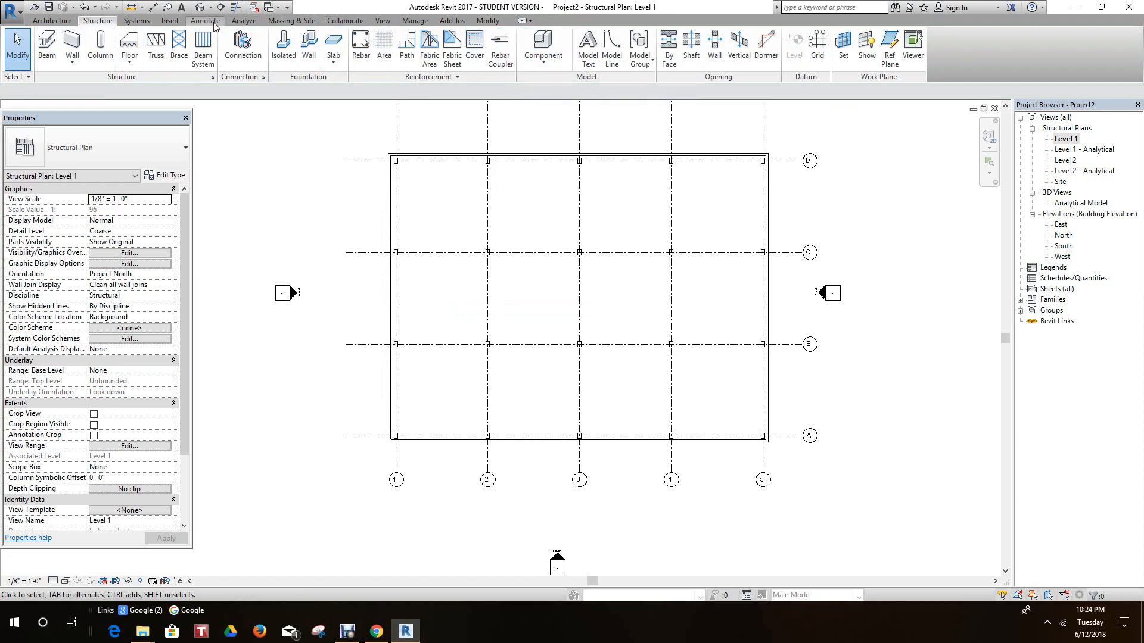
# Step: Open the default 3D view, set its detail level to Fine and apply a visual style showing solid surfaces
pyautogui.click(201, 8)
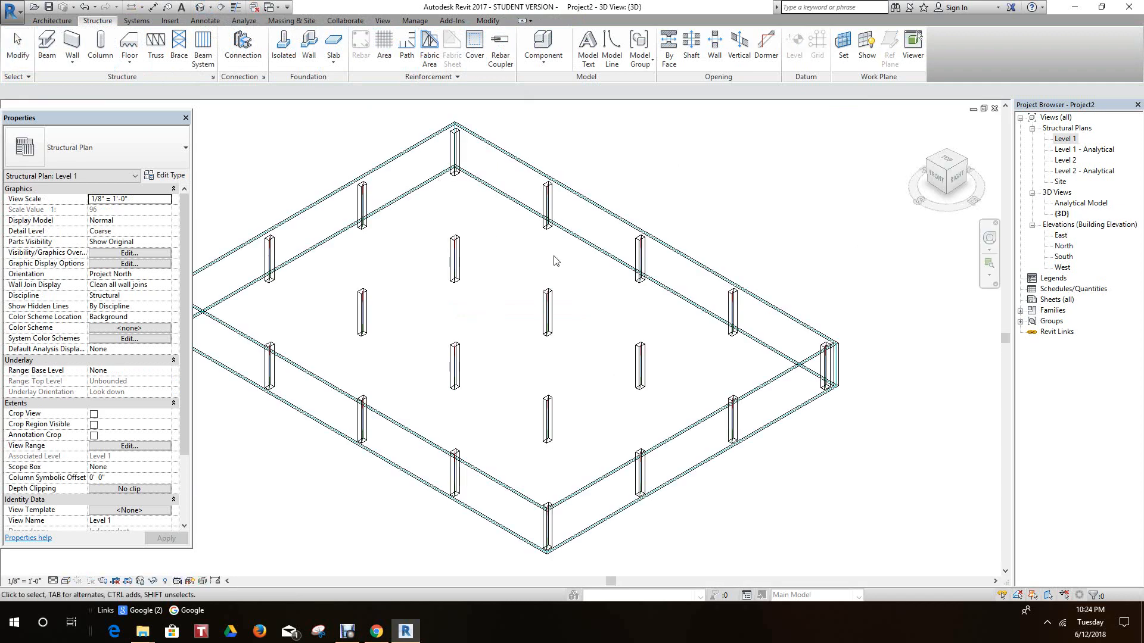
pyautogui.scroll(4, 530, 242)
pyautogui.scroll(-3, 530, 241)
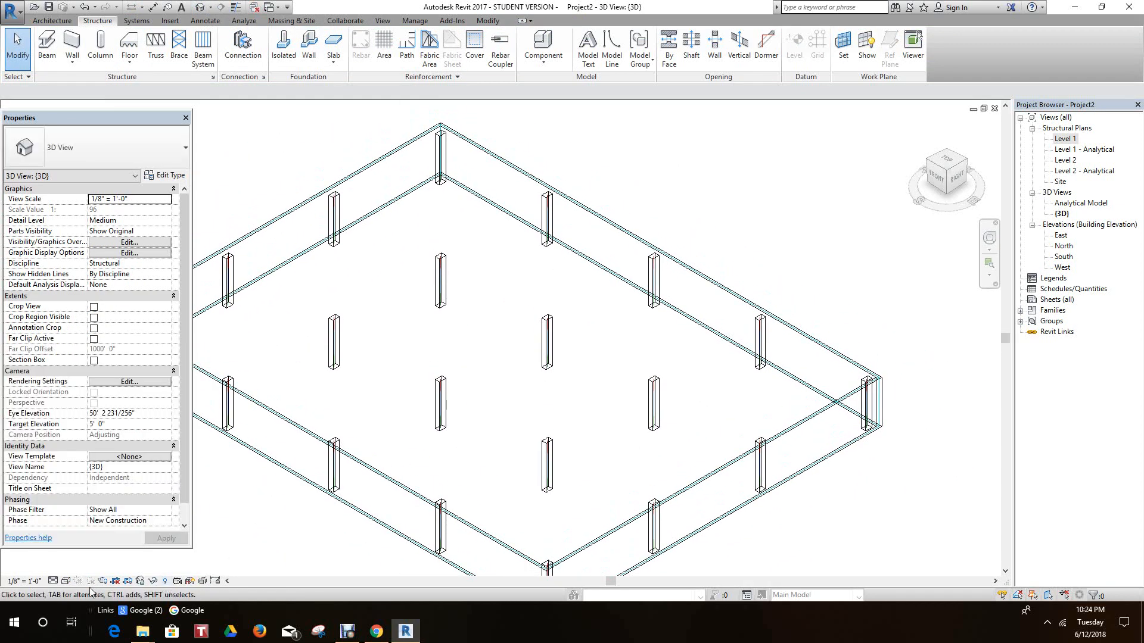
pyautogui.click(52, 580)
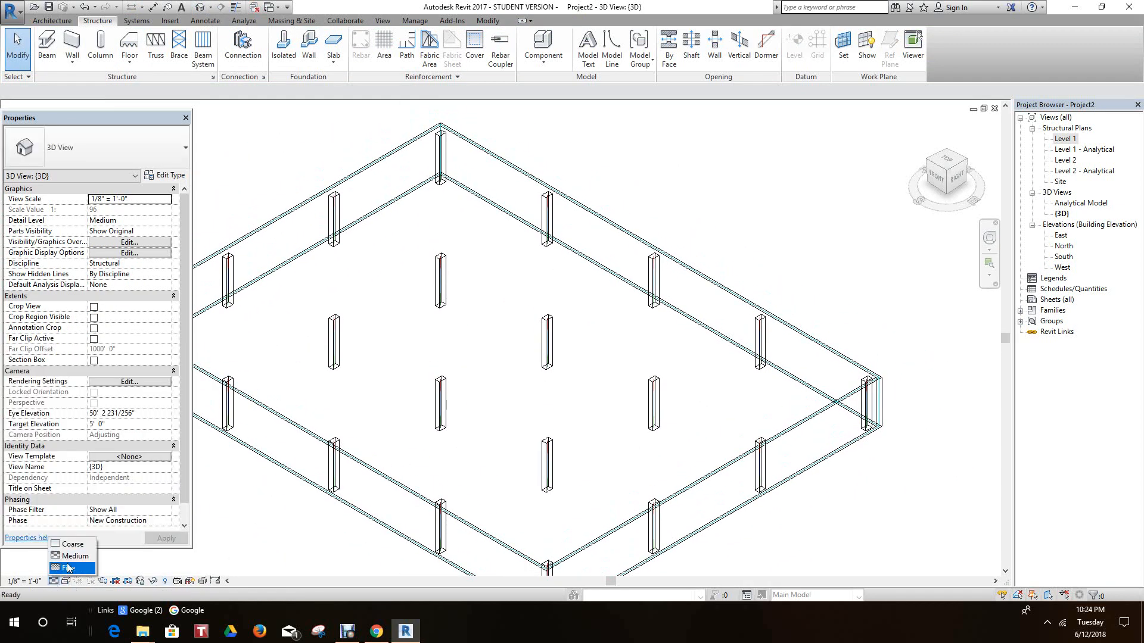
pyautogui.click(69, 568)
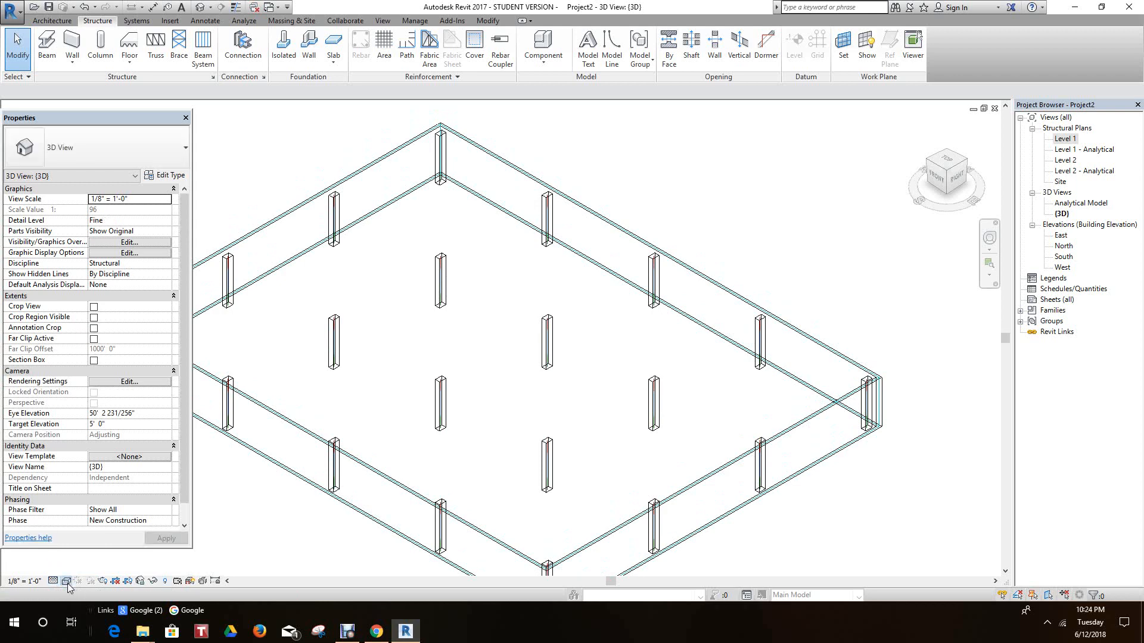
pyautogui.click(68, 582)
pyautogui.click(78, 557)
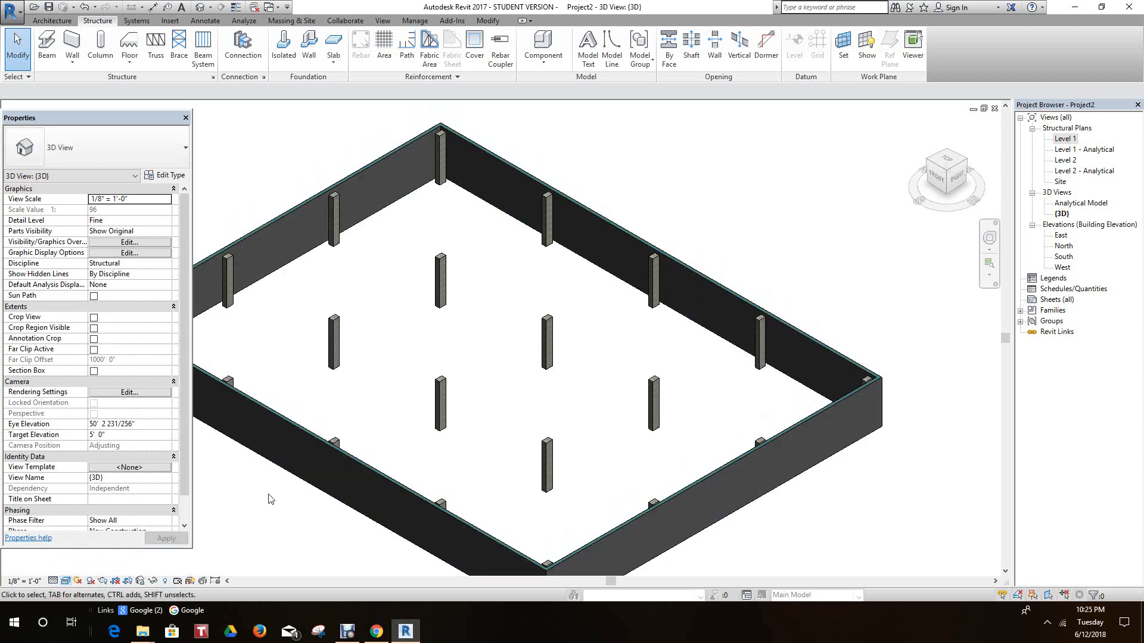
# Step: Inspect the perimeter walls and the columns they enclose in the 3D view
pyautogui.moveTo(439, 342); pyautogui.dragTo(539, 309, button='middle')
pyautogui.scroll(-3, 457, 351)
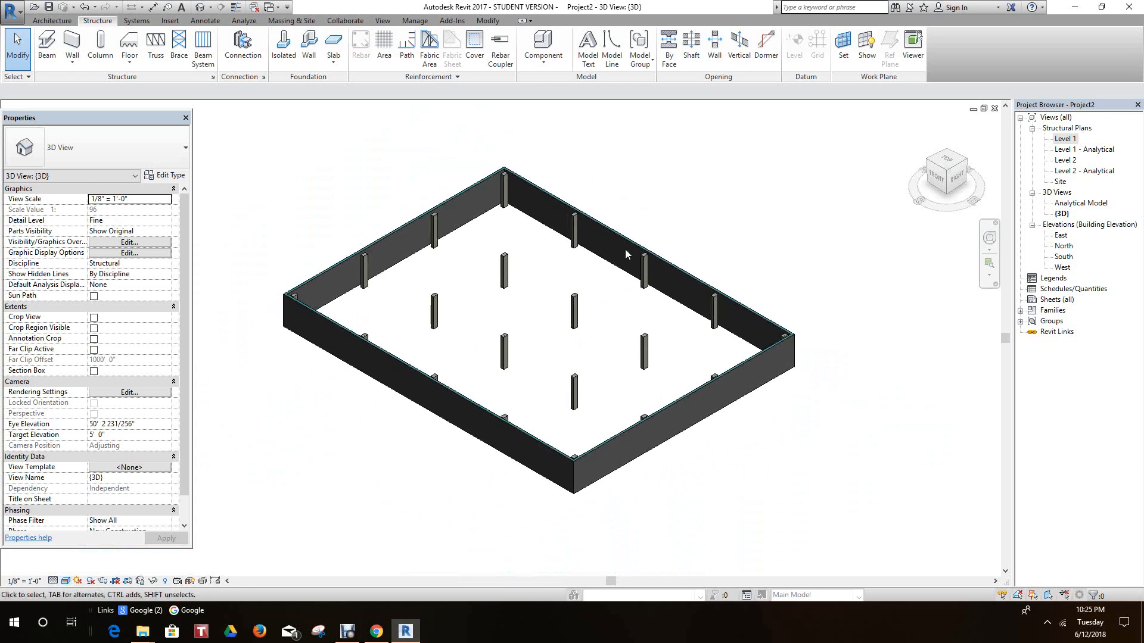
pyautogui.scroll(2, 649, 245)
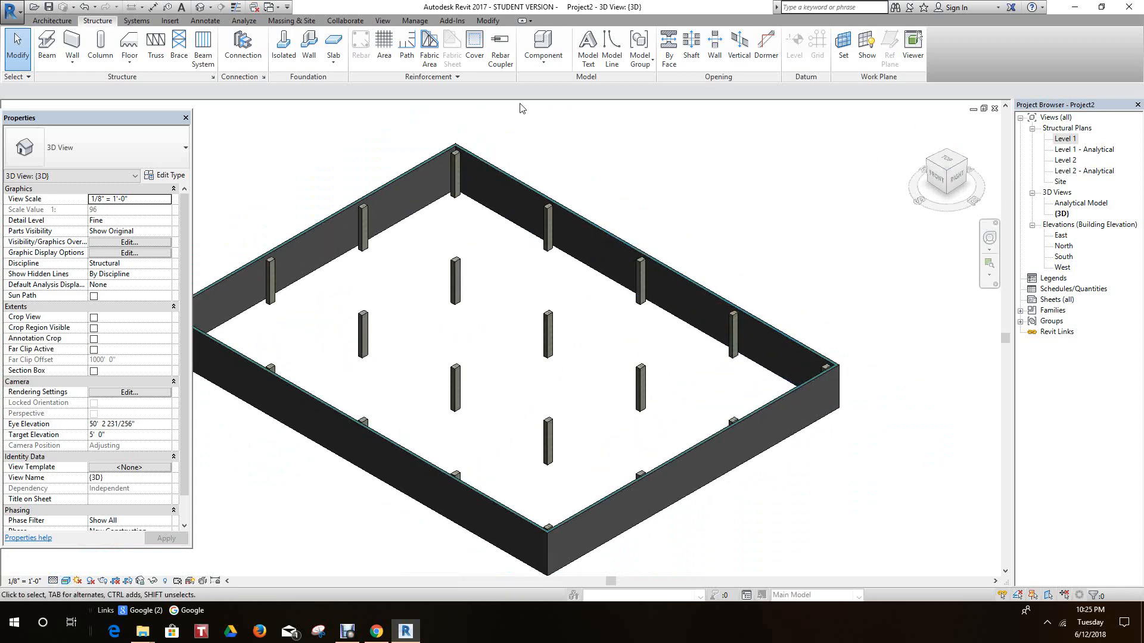
pyautogui.moveTo(364, 125); pyautogui.dragTo(368, 138, button='middle')
pyautogui.scroll(-2, 369, 138)
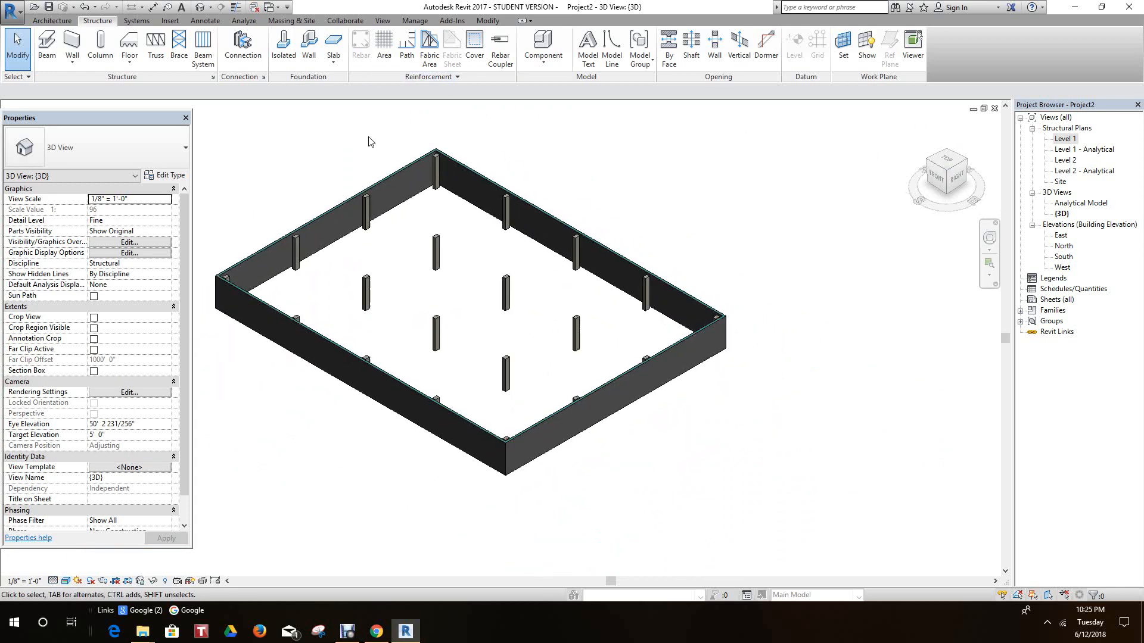
pyautogui.scroll(2, 369, 137)
pyautogui.scroll(1, 379, 173)
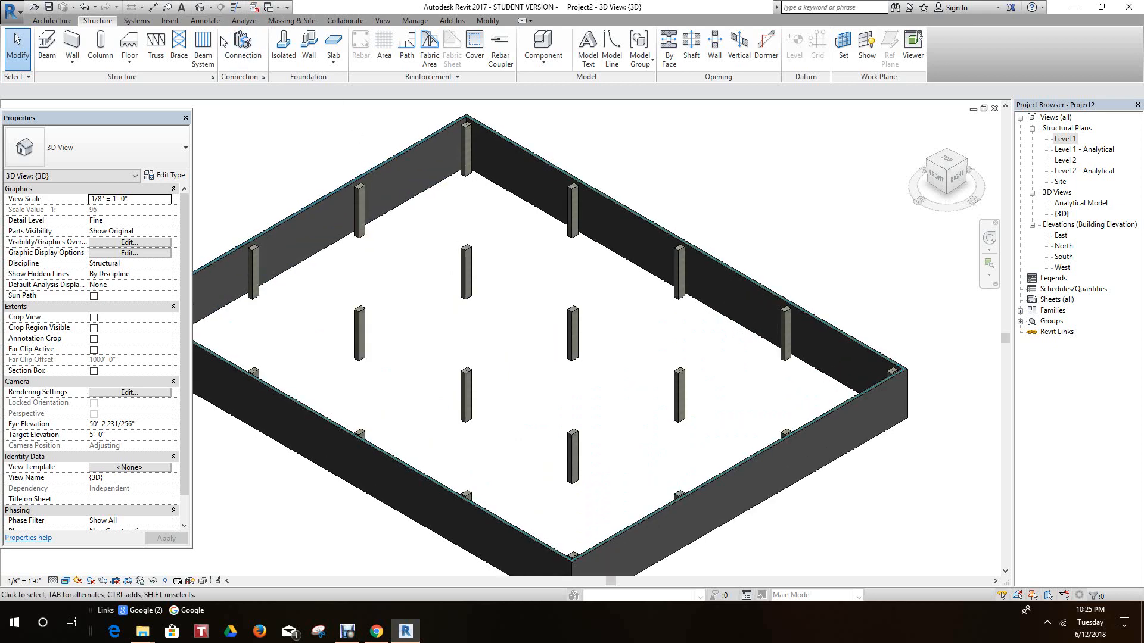
pyautogui.click(284, 48)
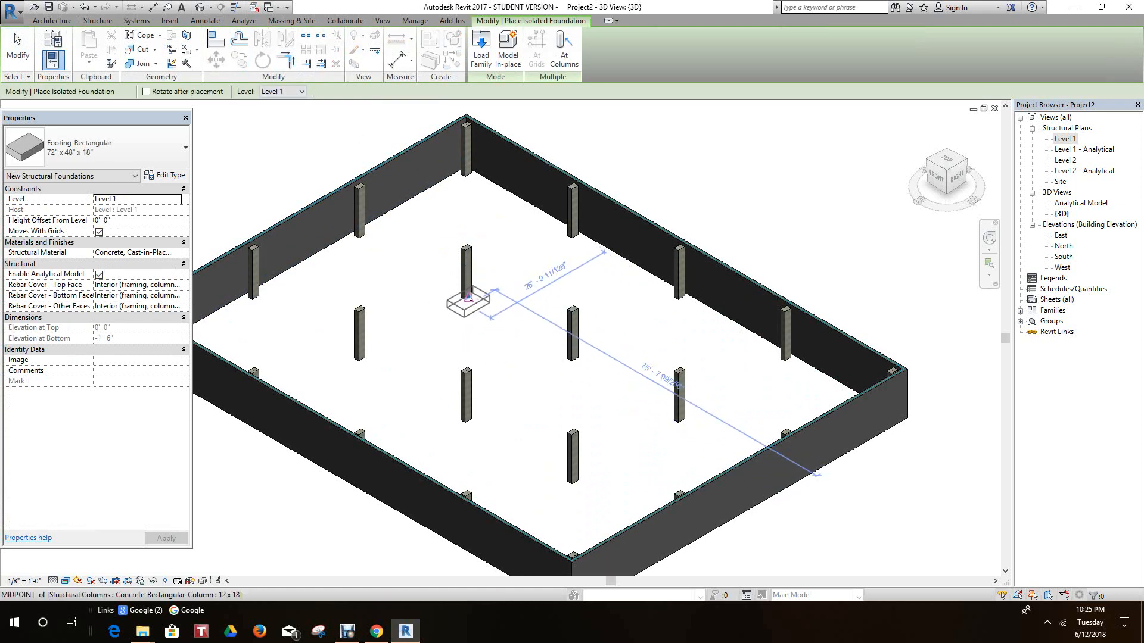
pyautogui.scroll(1, 525, 307)
pyautogui.scroll(-2, 605, 306)
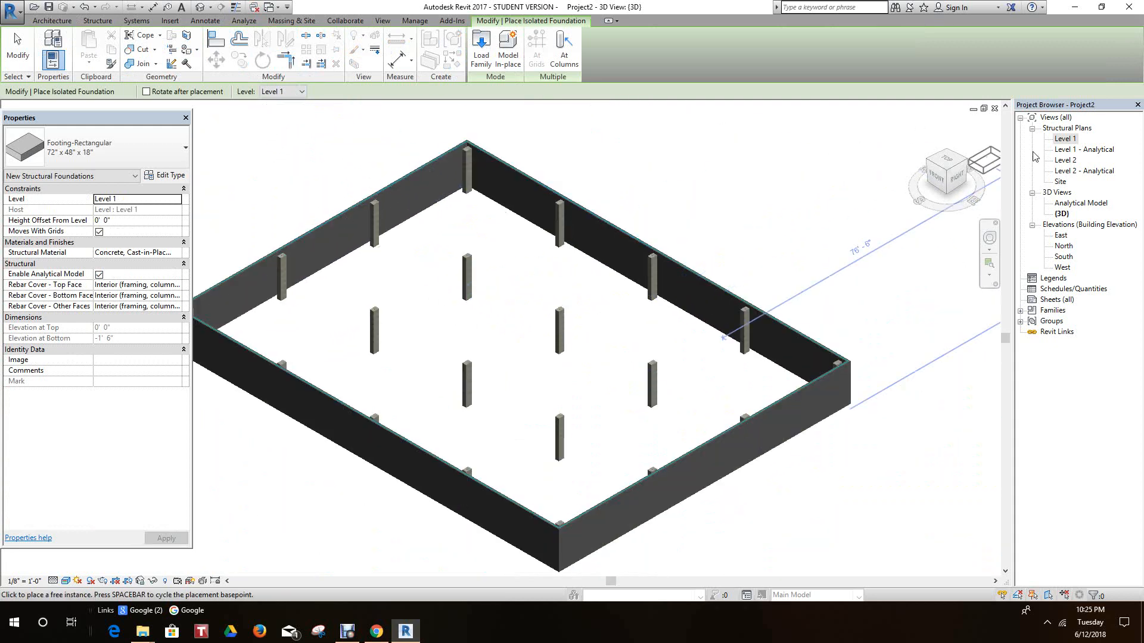
# Step: Reopen the Level 1 structural plan and frame the whole column grid
pyautogui.doubleClick(1065, 139)
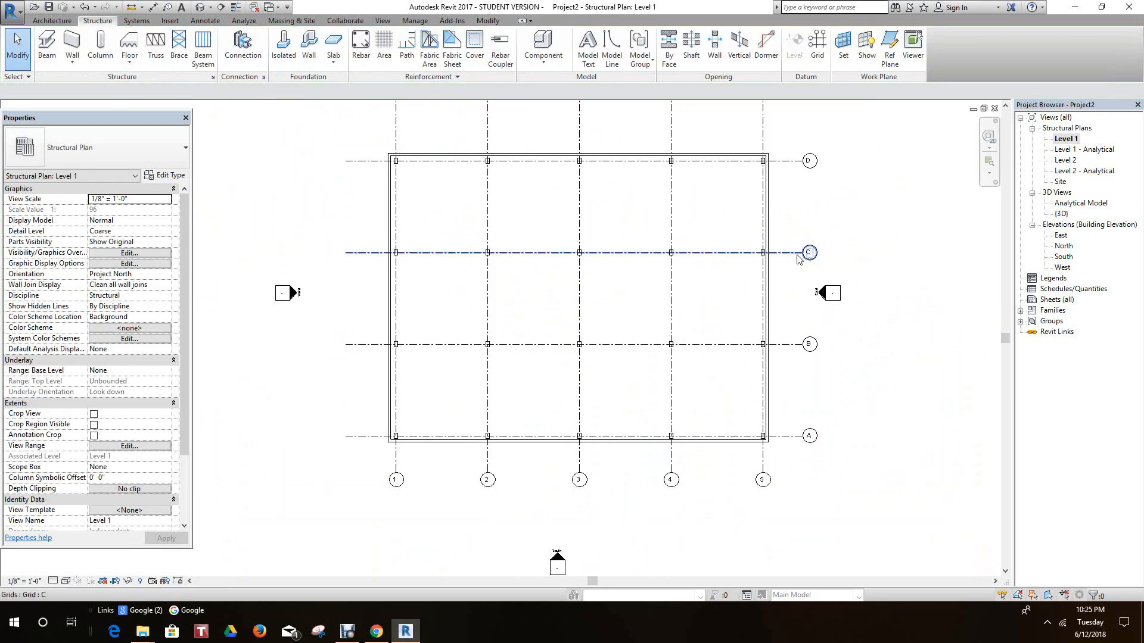
pyautogui.scroll(-3, 798, 260)
pyautogui.scroll(4, 646, 267)
pyautogui.scroll(-1, 581, 241)
pyautogui.scroll(-3, 558, 257)
pyautogui.moveTo(579, 240); pyautogui.dragTo(531, 264, button='middle')
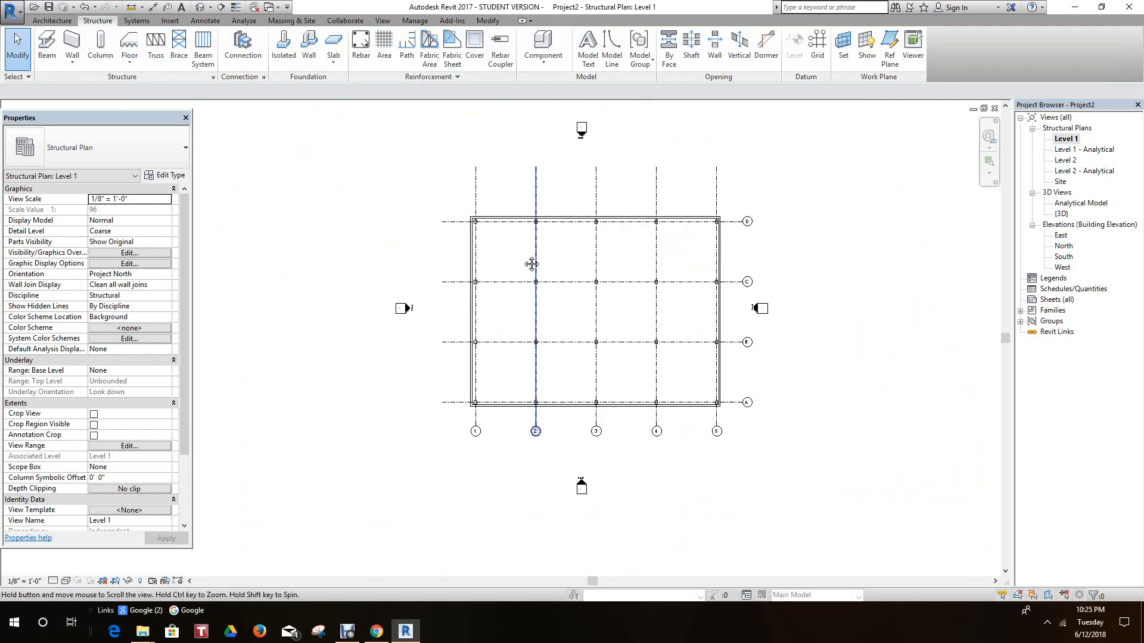
pyautogui.scroll(1, 506, 233)
pyautogui.scroll(1, 715, 213)
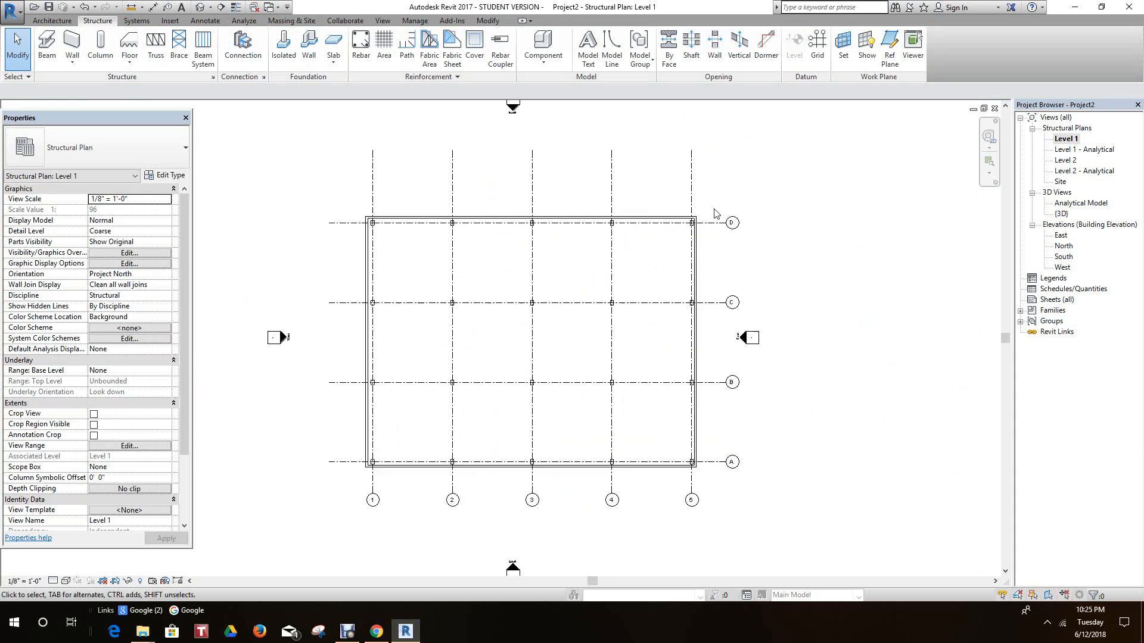
pyautogui.scroll(1, 715, 213)
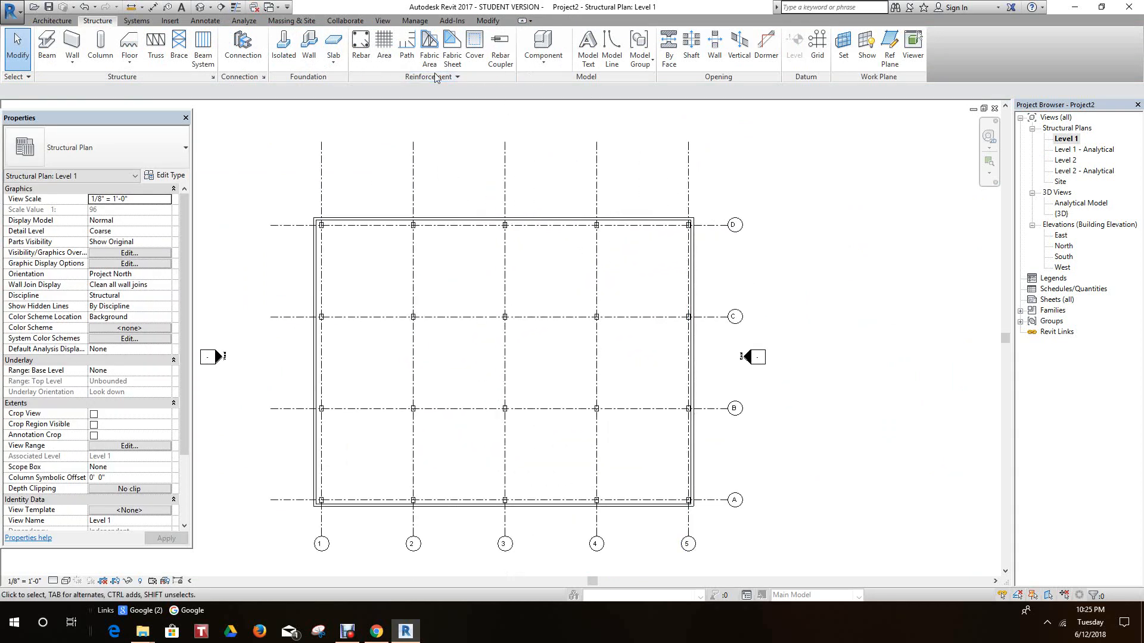
# Step: Try to place 72" x 48" x 18" rectangular isolated footings where grids 1 to 4 cross grids B and C, and leave footing placement
pyautogui.click(283, 48)
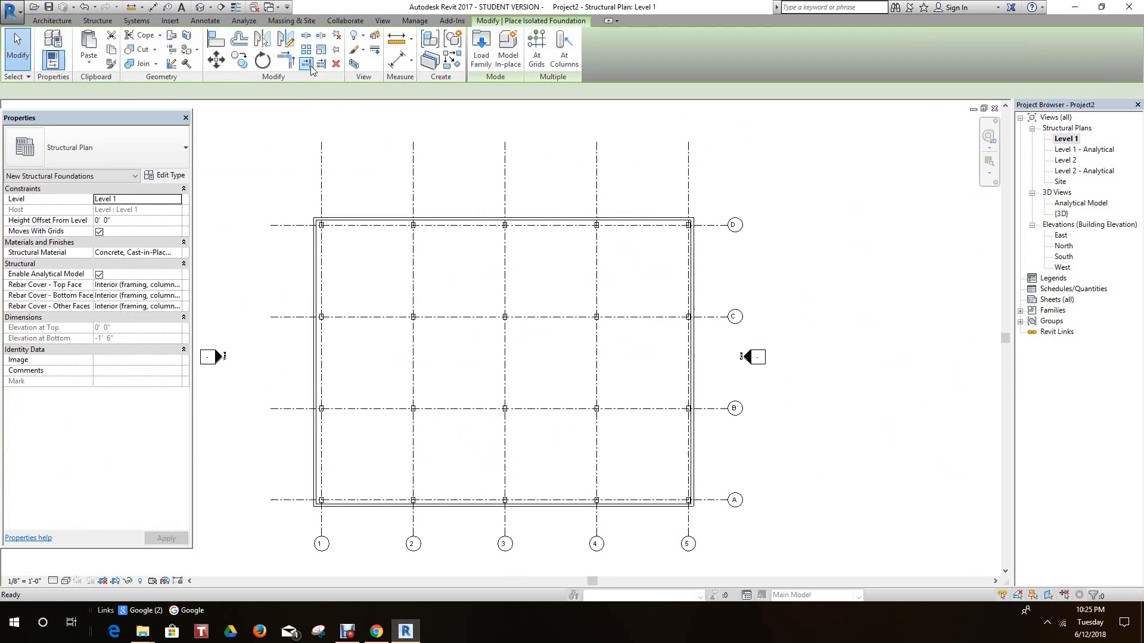
pyautogui.click(546, 37)
pyautogui.scroll(-1, 659, 312)
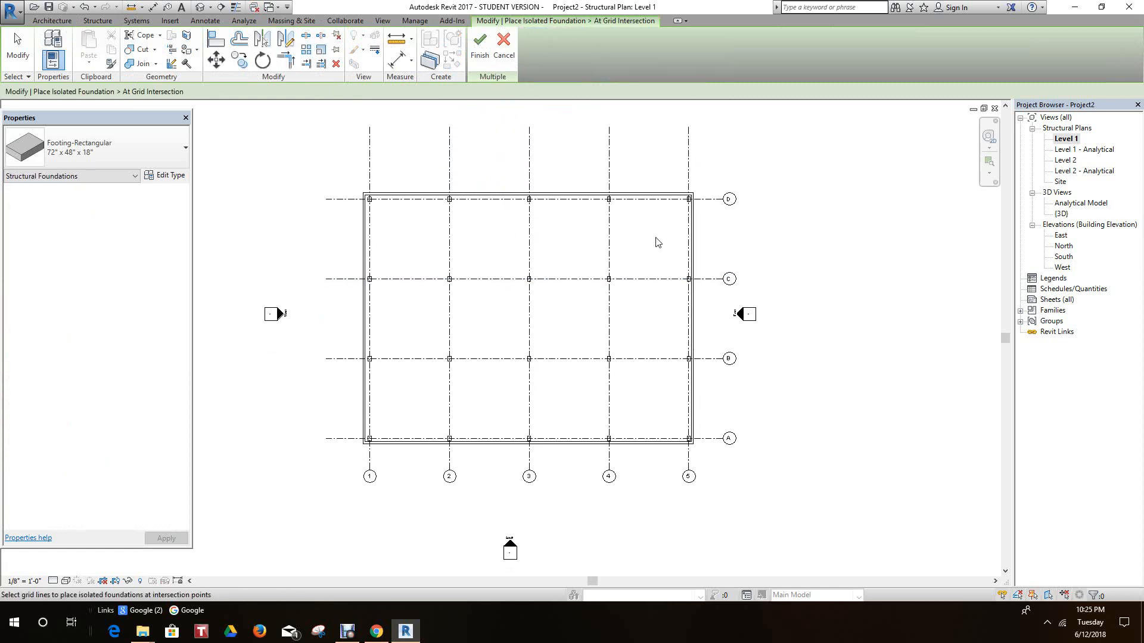
pyautogui.moveTo(661, 219); pyautogui.dragTo(483, 425)
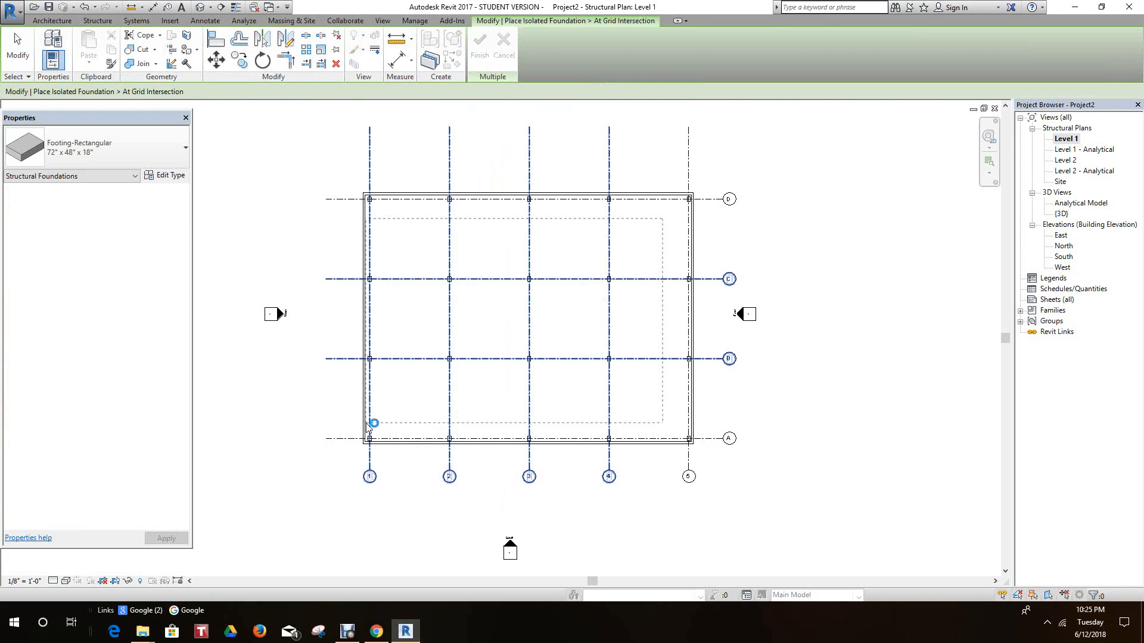
pyautogui.moveTo(367, 428); pyautogui.dragTo(367, 428)
pyautogui.scroll(1, 666, 298)
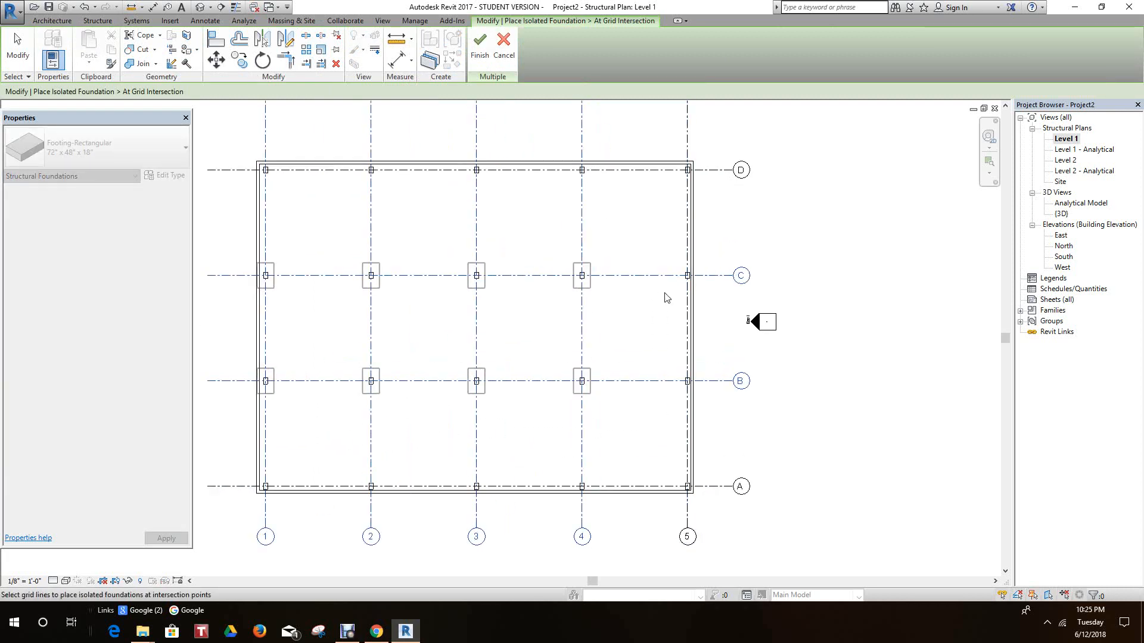
pyautogui.scroll(3, 640, 299)
pyautogui.click(619, 306)
pyautogui.scroll(1, 619, 290)
pyautogui.scroll(-3, 573, 285)
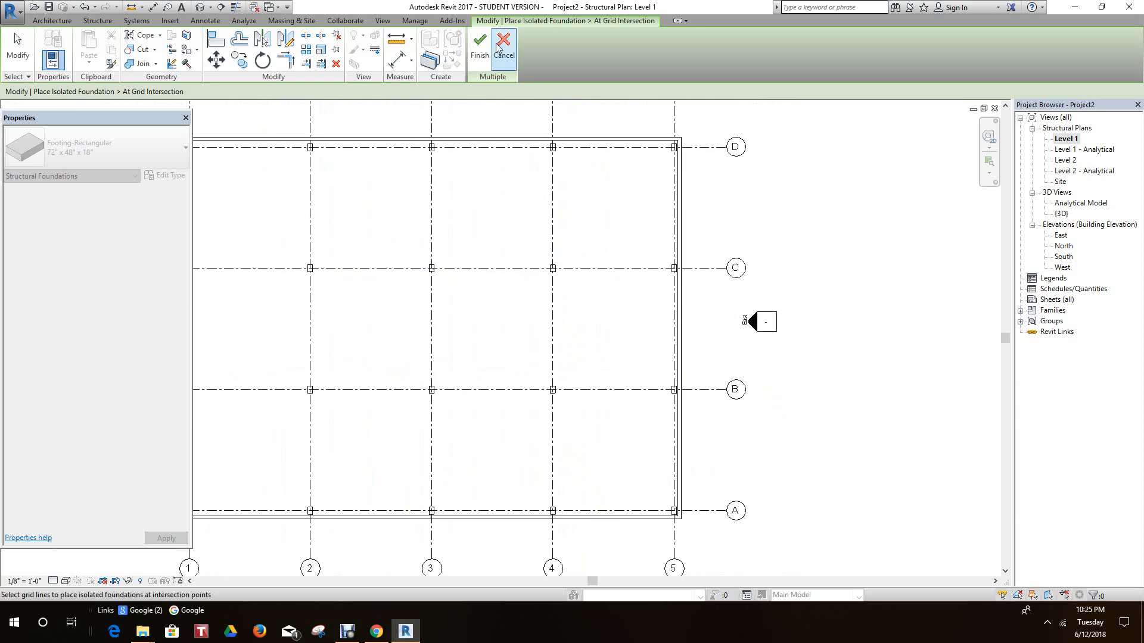
pyautogui.scroll(-5, 524, 224)
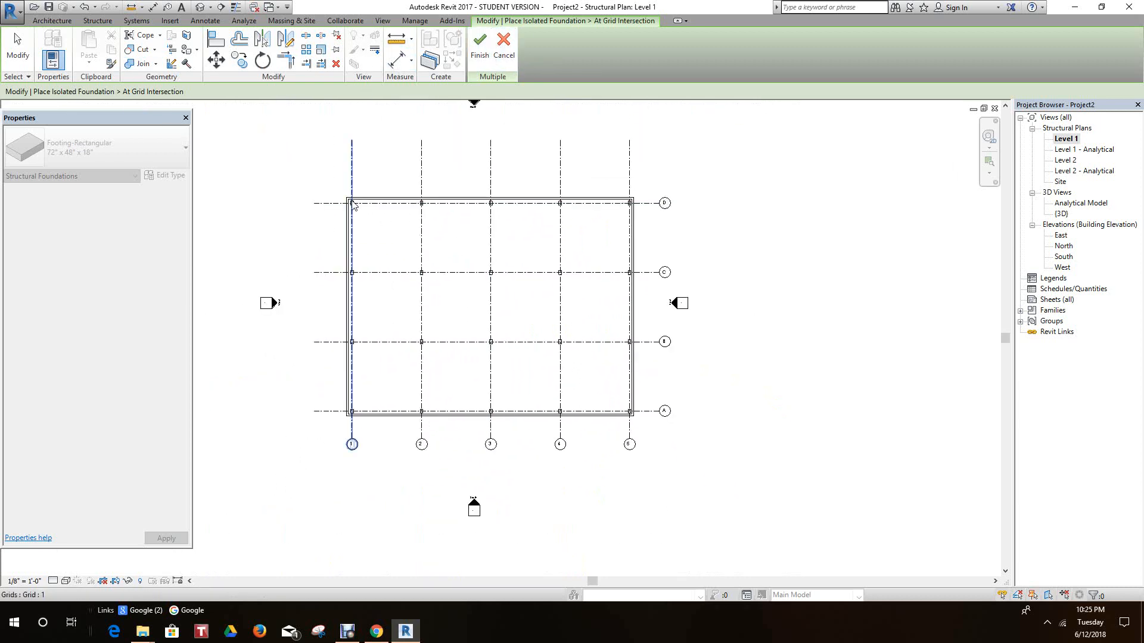
pyautogui.scroll(5, 355, 205)
pyautogui.scroll(2, 355, 206)
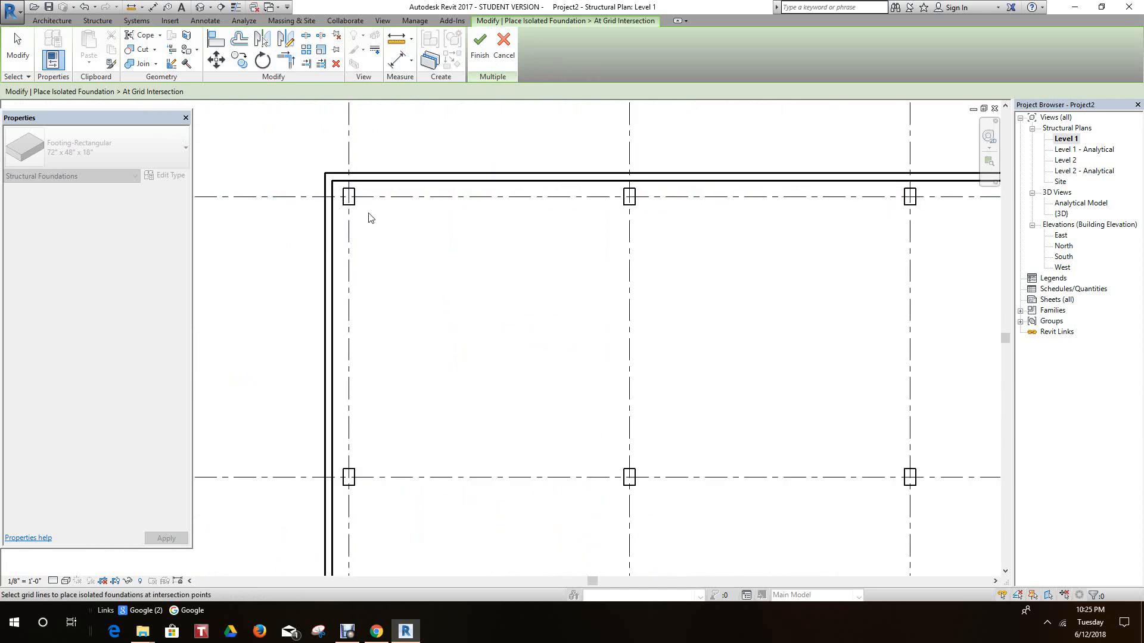
pyautogui.rightClick(370, 216)
pyautogui.click(394, 224)
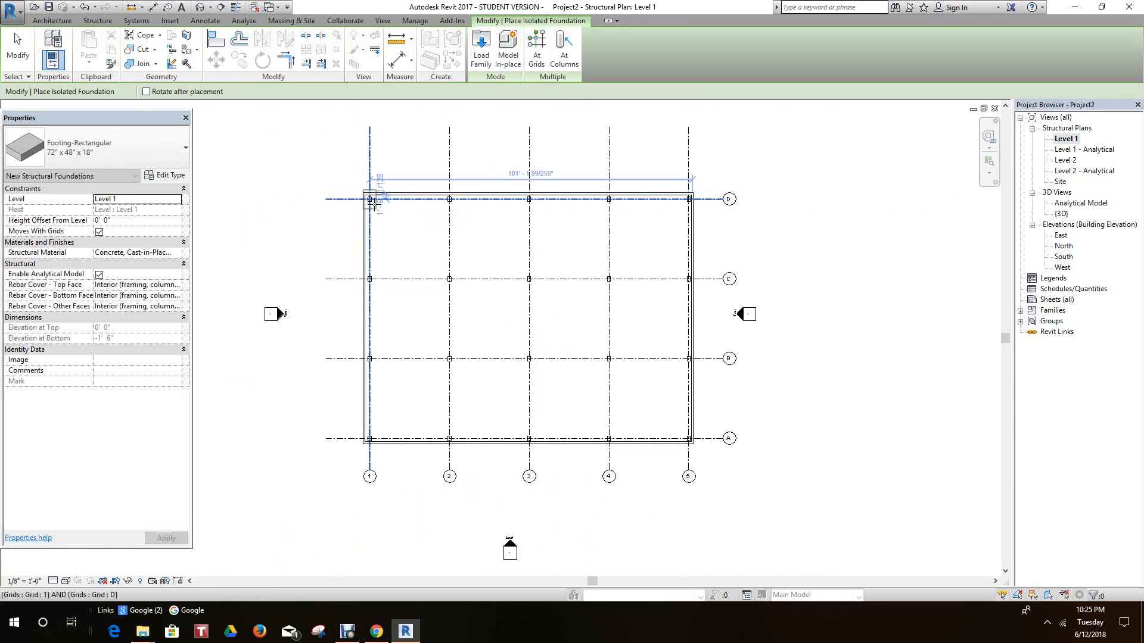
pyautogui.scroll(3, 377, 207)
pyautogui.rightClick(381, 219)
pyautogui.click(403, 227)
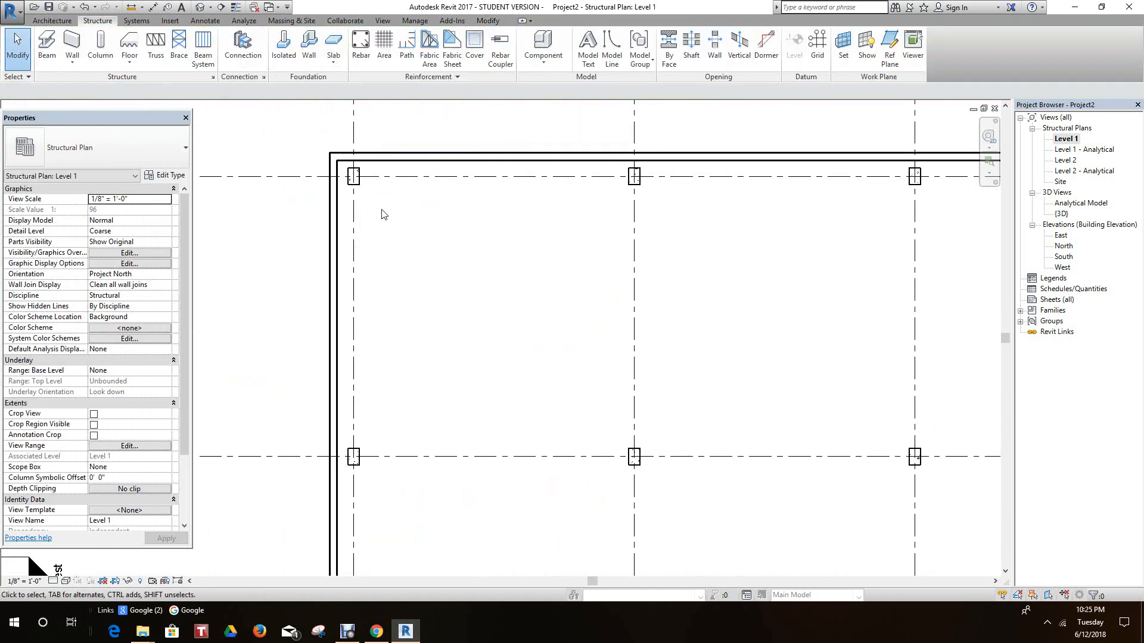
# Step: Try to place rectangular isolated footings at every intersection of grids 1 to 5 with grids A to D
pyautogui.scroll(3, 375, 203)
pyautogui.scroll(-5, 349, 173)
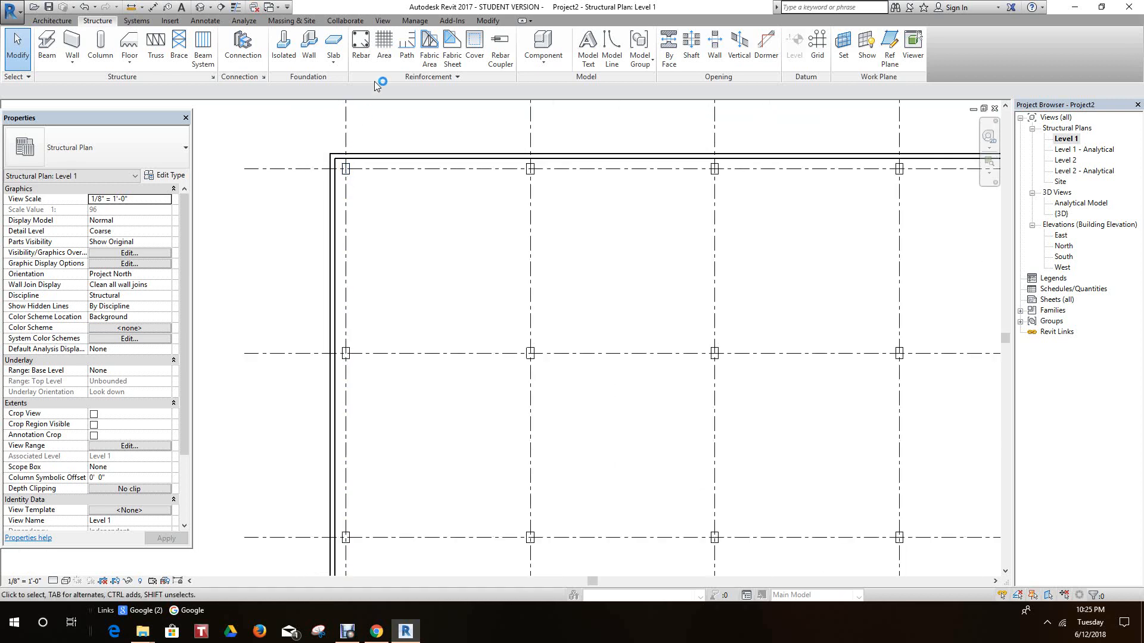
pyautogui.scroll(-1, 476, 185)
pyautogui.moveTo(476, 185); pyautogui.dragTo(402, 191, button='middle')
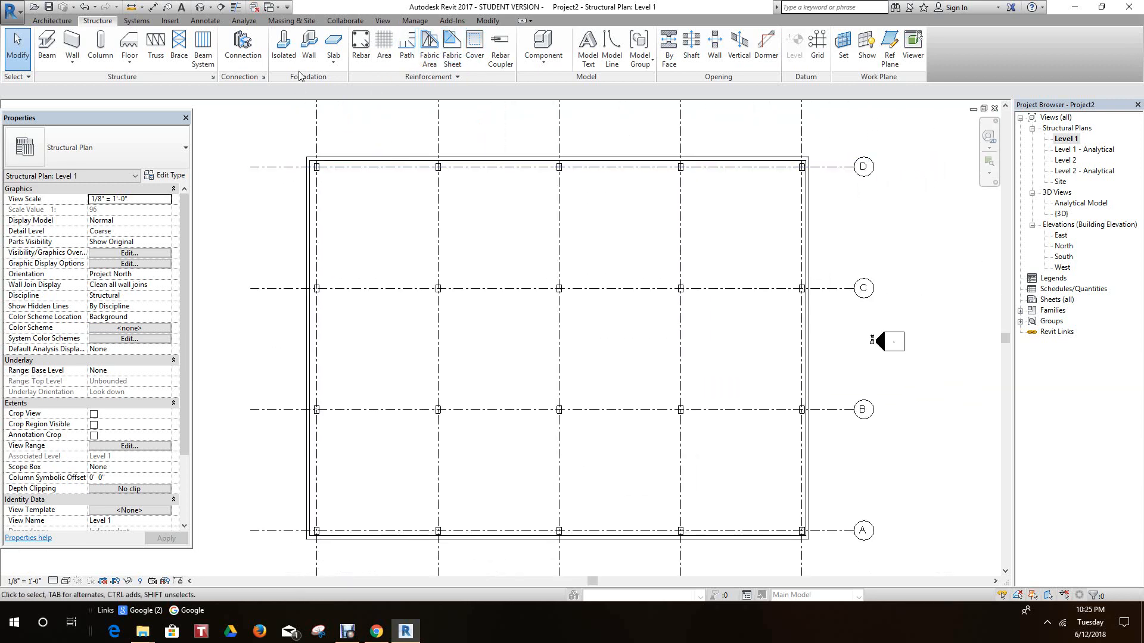
pyautogui.click(284, 47)
pyautogui.scroll(1, 631, 176)
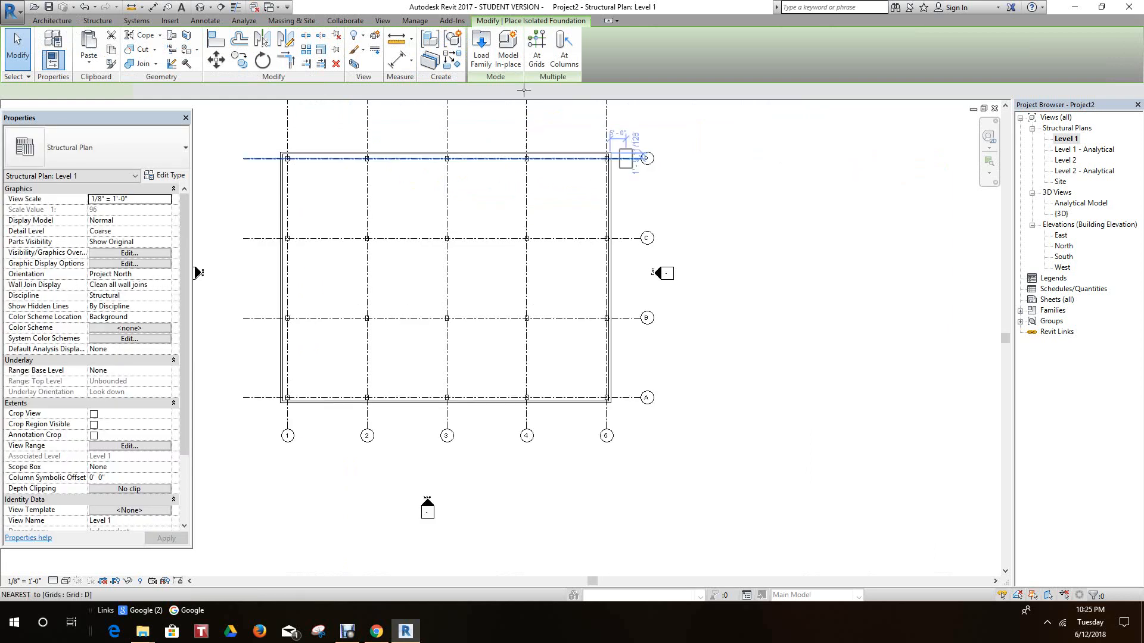
pyautogui.click(536, 47)
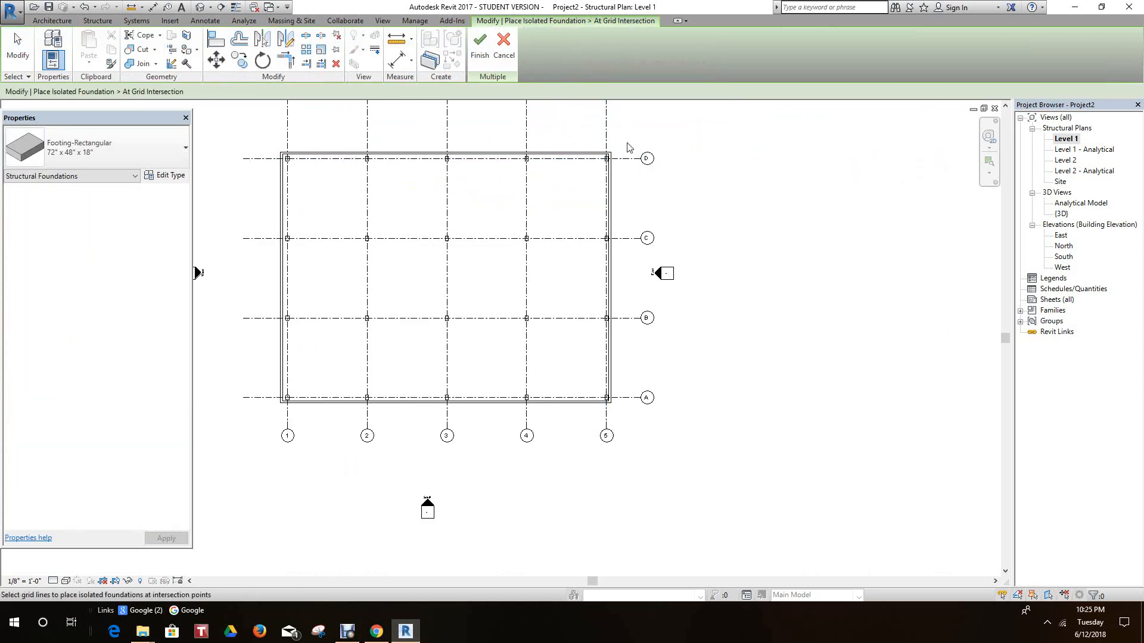
pyautogui.moveTo(627, 142); pyautogui.dragTo(298, 410)
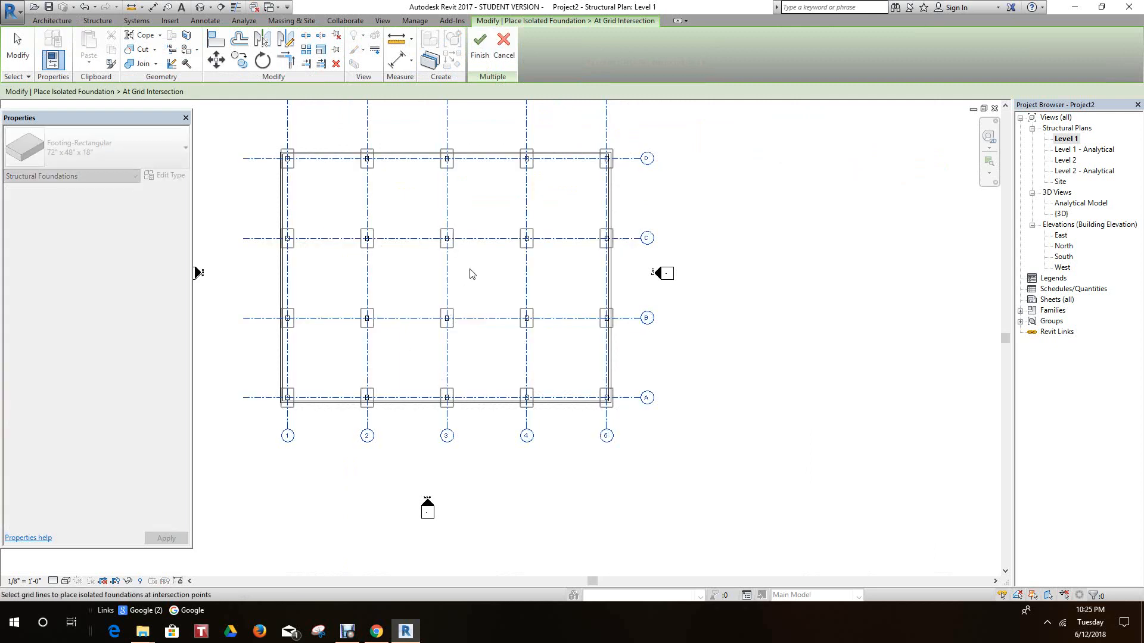
pyautogui.scroll(2, 433, 189)
pyautogui.press('Escape')
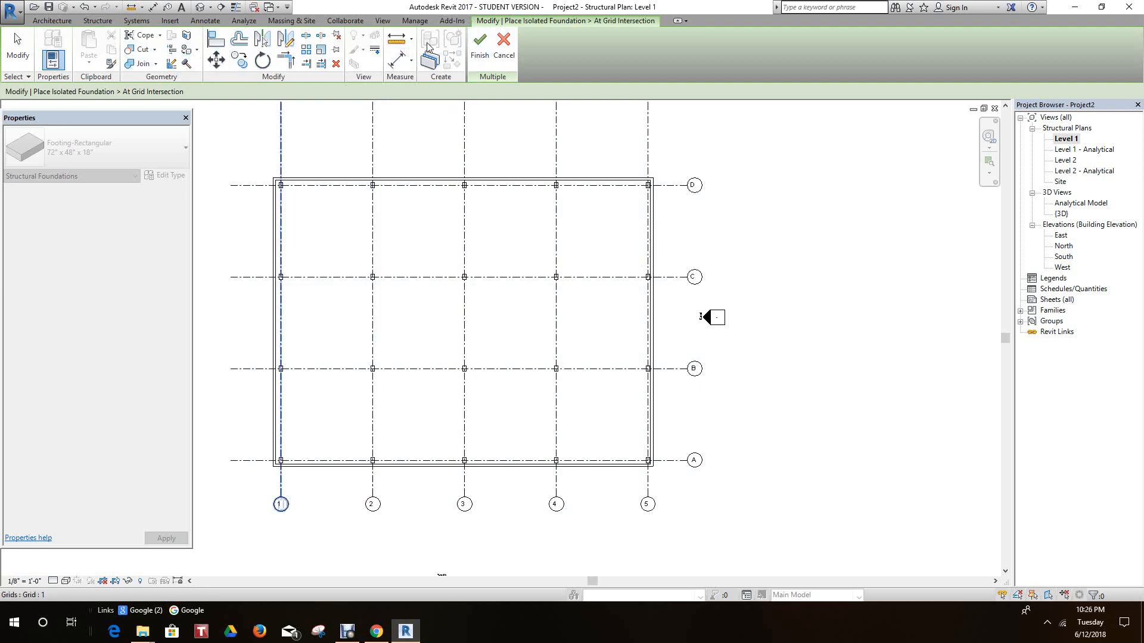
# Step: Place 72" x 48" x 18" rectangular isolated footings at all intersections of grids 1–5 and A–D, finish the placement and end the command
pyautogui.click(98, 20)
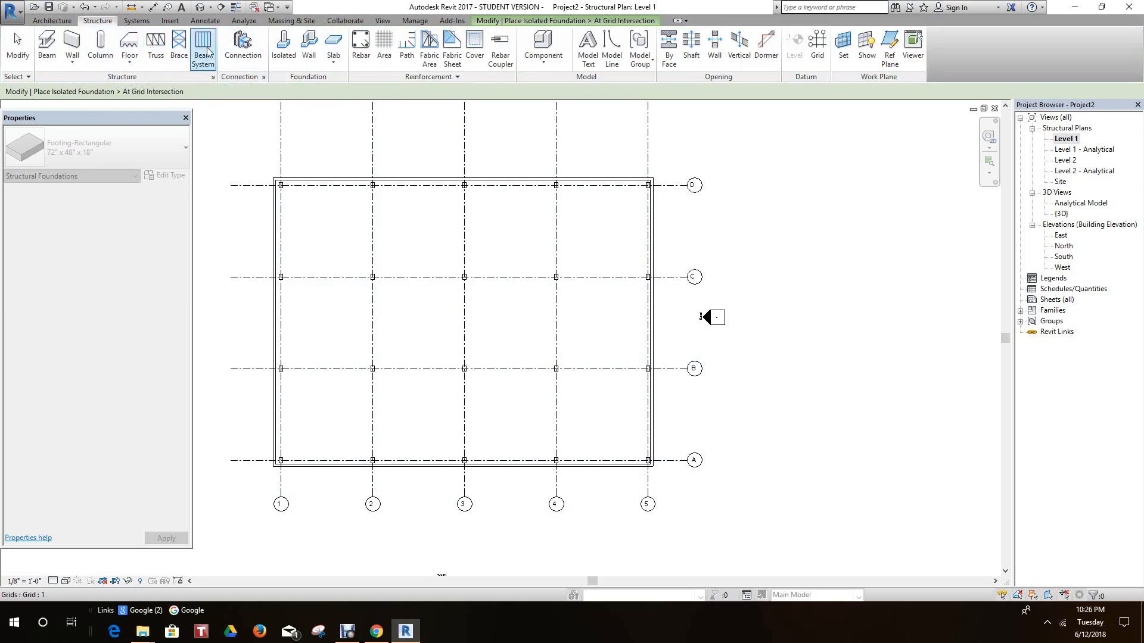
pyautogui.click(284, 50)
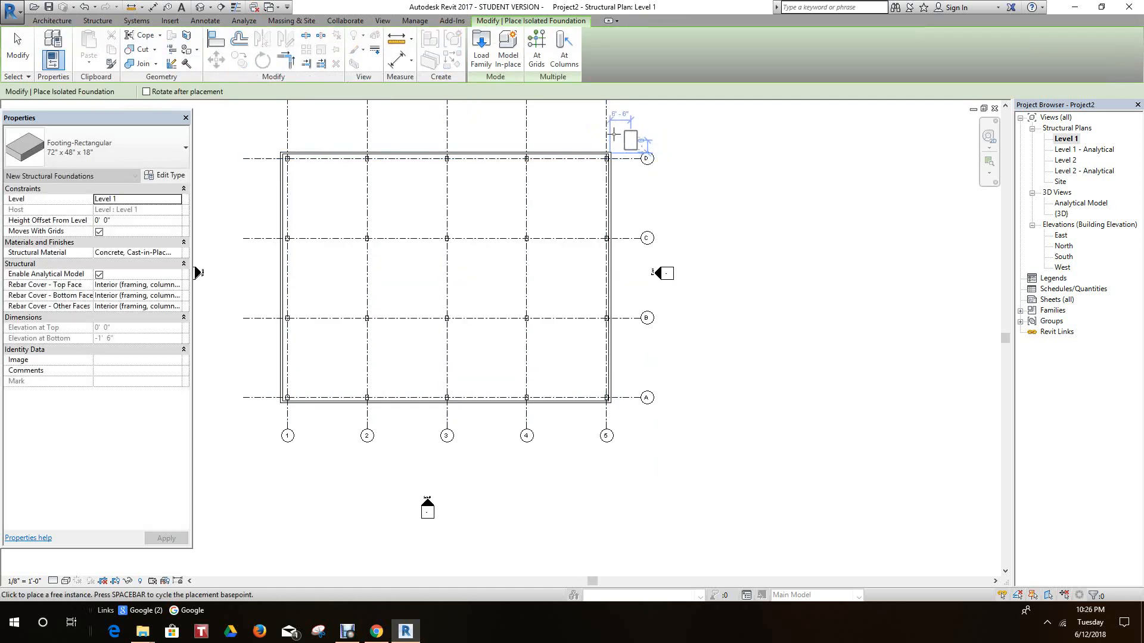
pyautogui.click(536, 43)
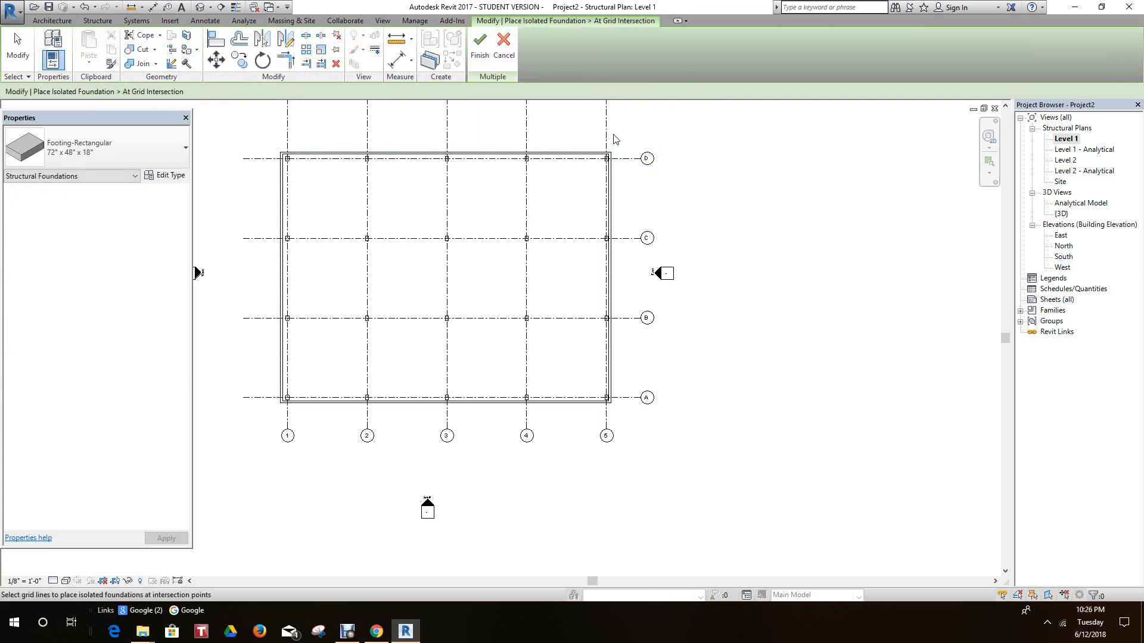
pyautogui.moveTo(619, 141); pyautogui.dragTo(275, 414)
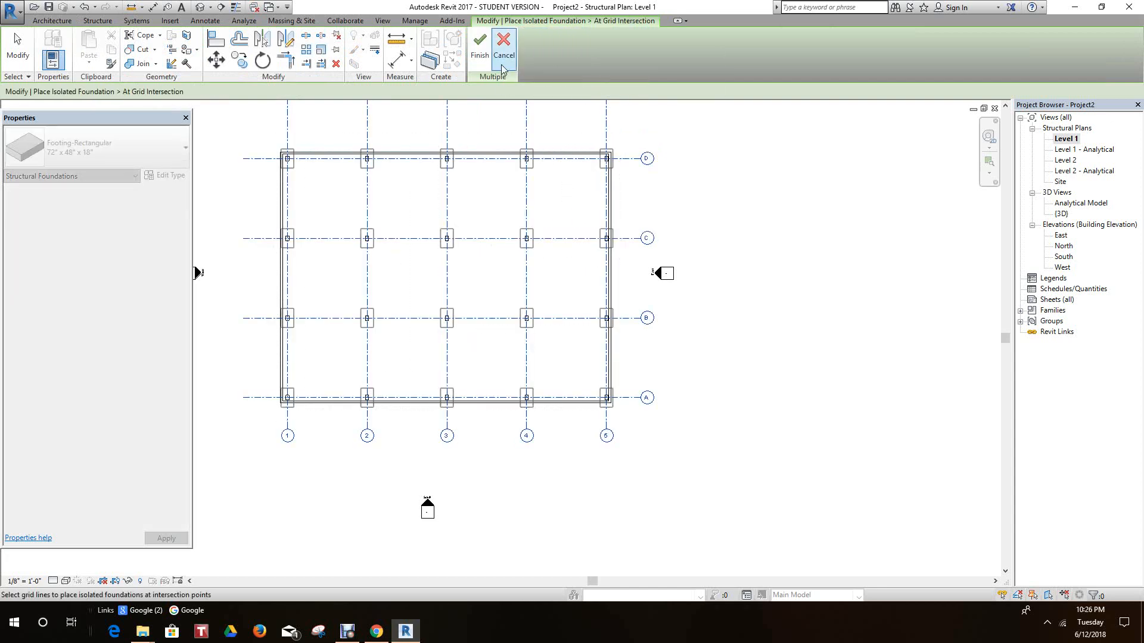
pyautogui.click(480, 43)
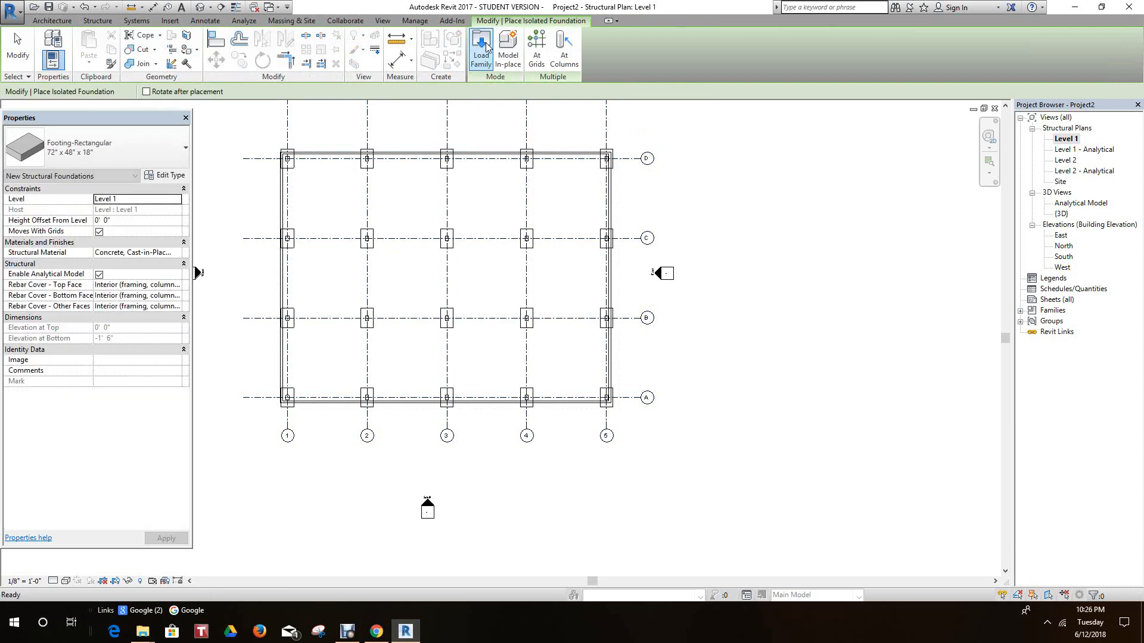
pyautogui.rightClick(560, 141)
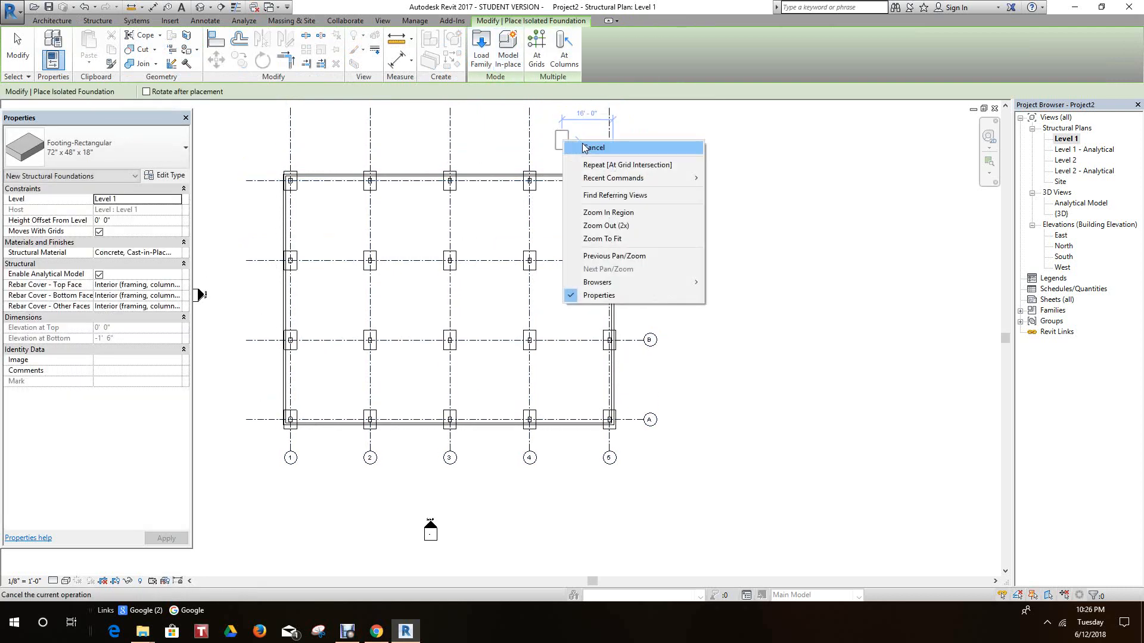
pyautogui.click(581, 149)
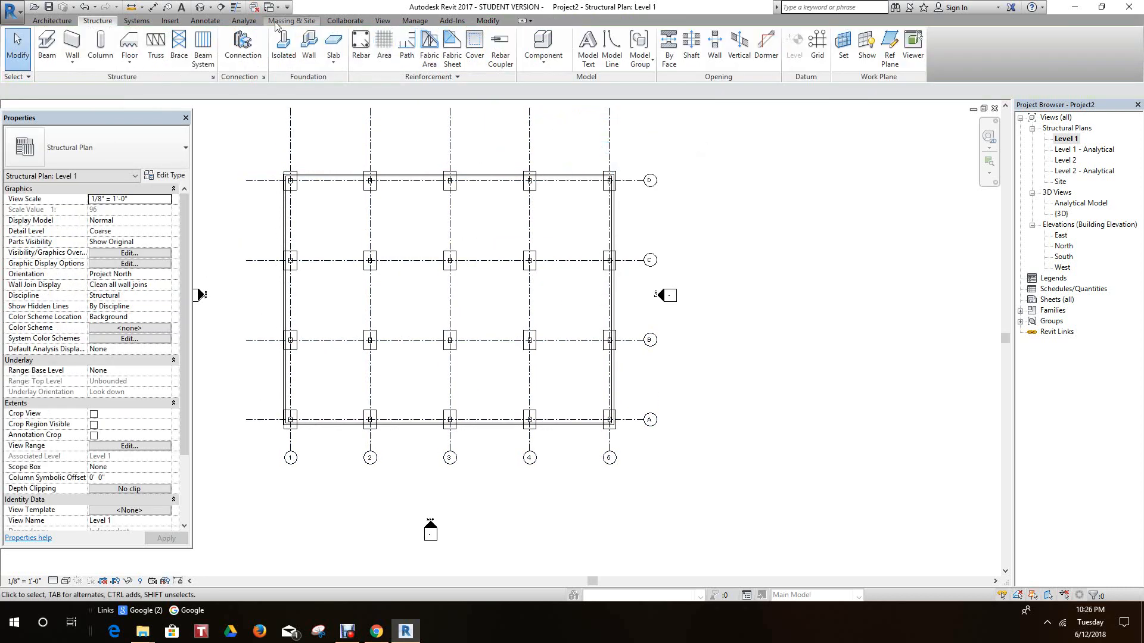
# Step: Inspect the footings under the columns and along the perimeter walls in the default 3D view
pyautogui.click(201, 7)
pyautogui.scroll(5, 532, 282)
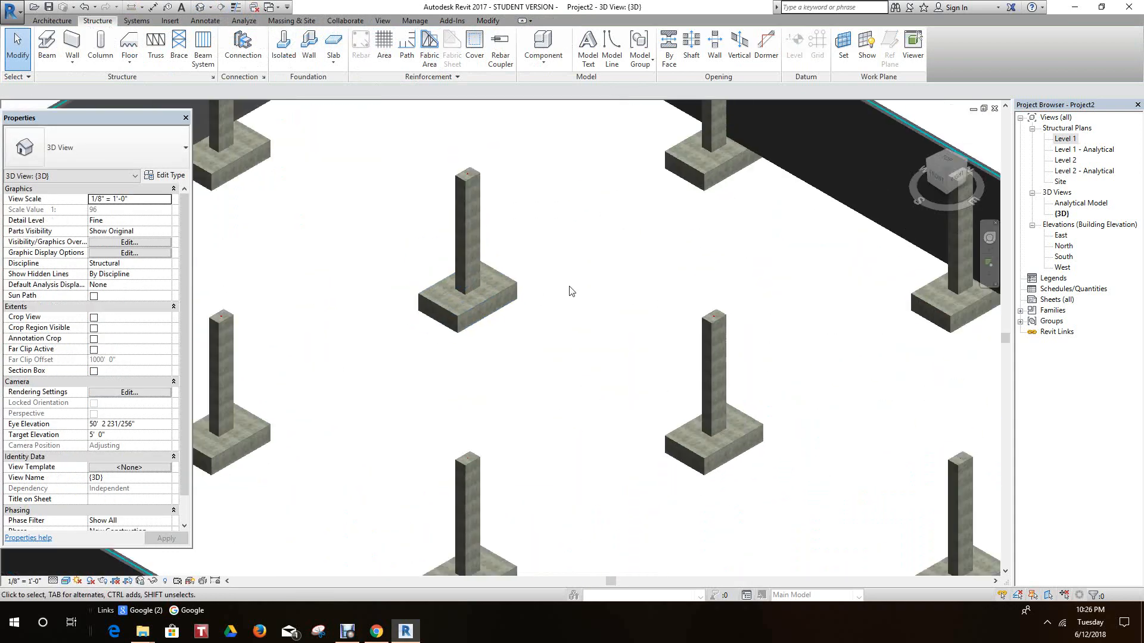
pyautogui.scroll(-2, 679, 317)
pyautogui.scroll(-3, 721, 331)
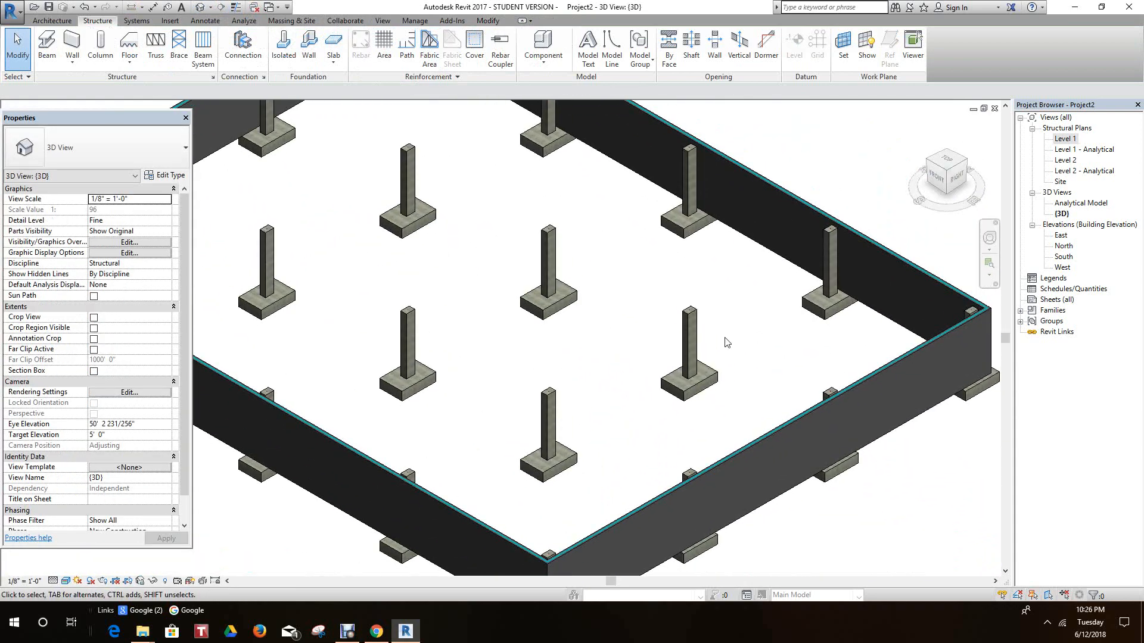
pyautogui.scroll(4, 726, 334)
pyautogui.scroll(-6, 715, 336)
pyautogui.scroll(3, 714, 339)
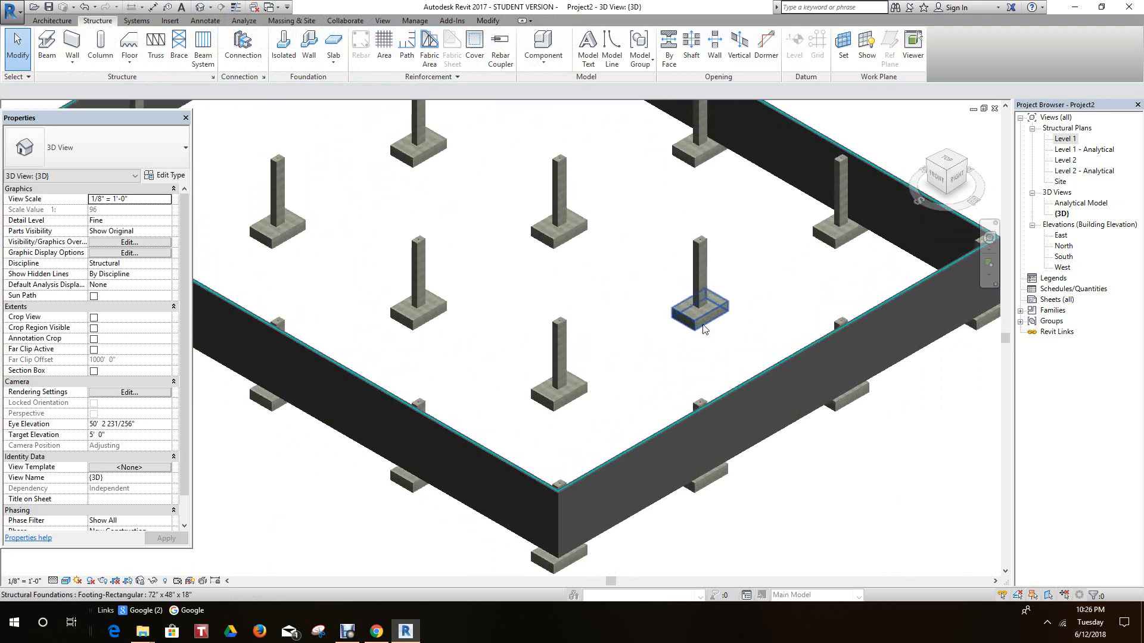
pyautogui.scroll(-5, 718, 321)
pyautogui.scroll(3, 714, 263)
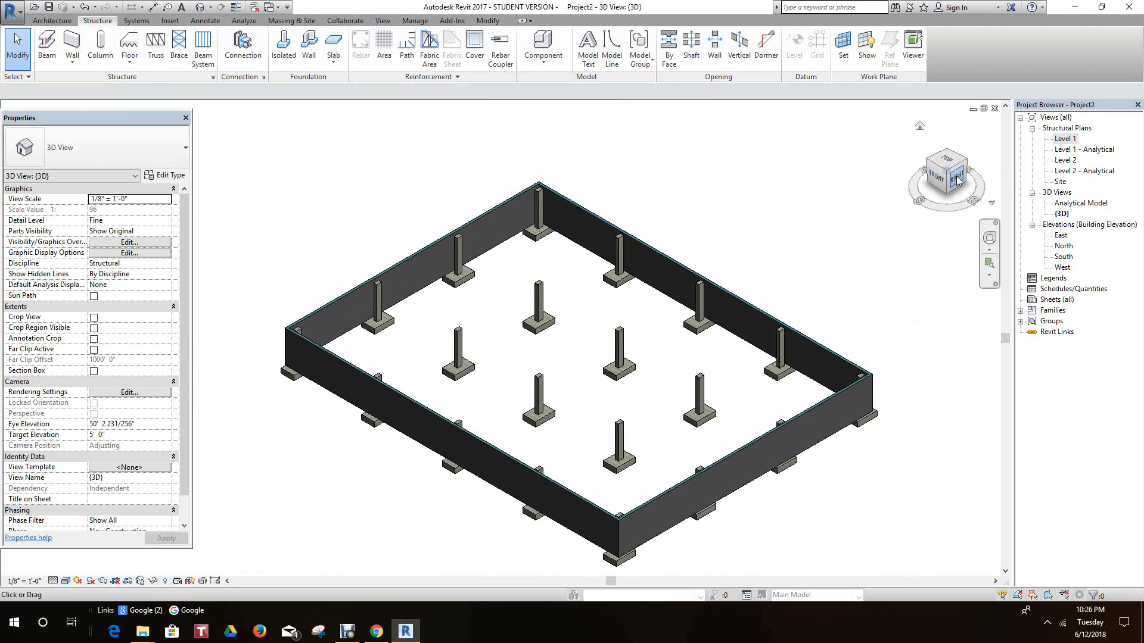
# Step: Reopen the Level 1 structural plan and frame the column grid with its footings
pyautogui.doubleClick(1066, 139)
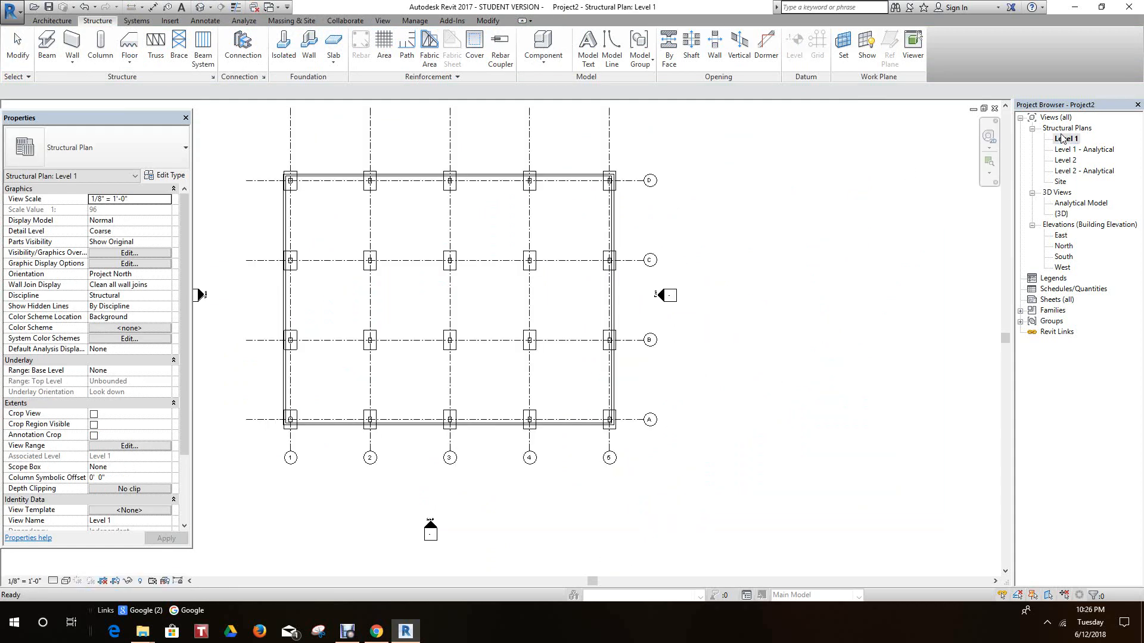
pyautogui.scroll(2, 521, 454)
pyautogui.moveTo(521, 454); pyautogui.dragTo(594, 457, button='middle')
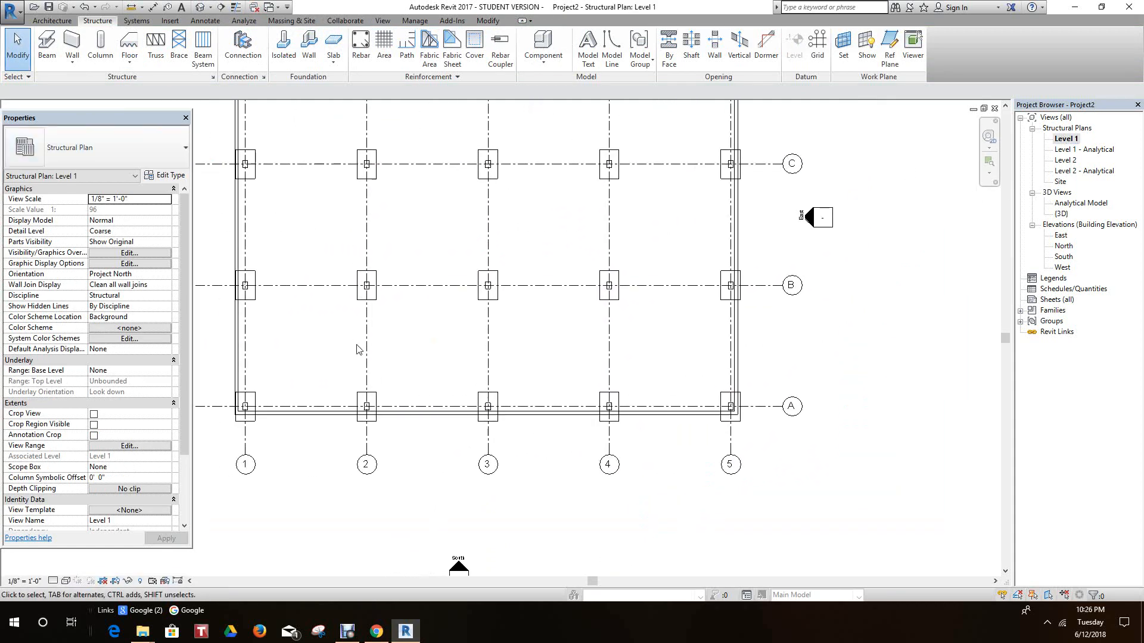
pyautogui.scroll(2, 428, 405)
pyautogui.scroll(-2, 430, 381)
pyautogui.scroll(-3, 441, 364)
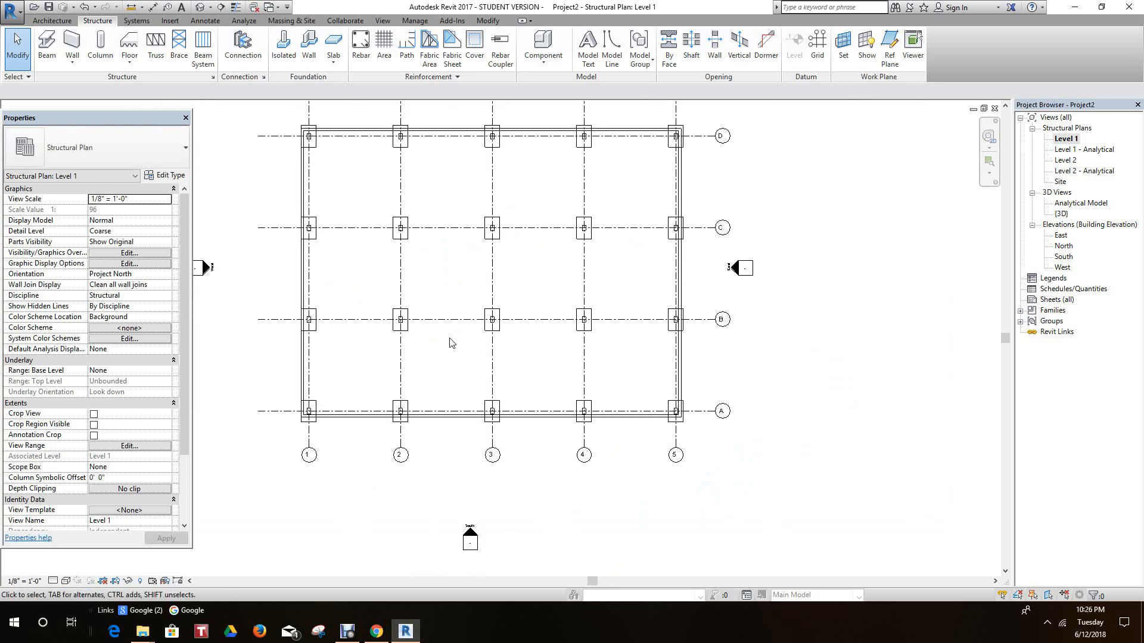
# Step: Select all instances of the Generic - 8" perimeter wall that are visible in the Level 1 plan
pyautogui.scroll(3, 412, 226)
pyautogui.scroll(4, 340, 232)
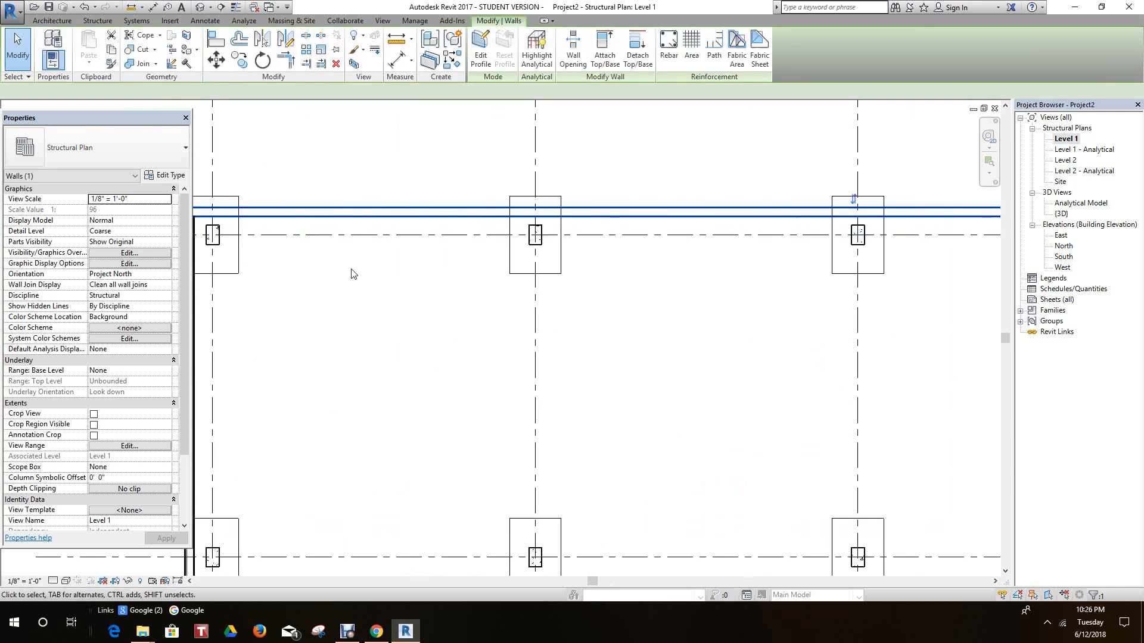
pyautogui.scroll(-3, 353, 268)
pyautogui.scroll(3, 385, 256)
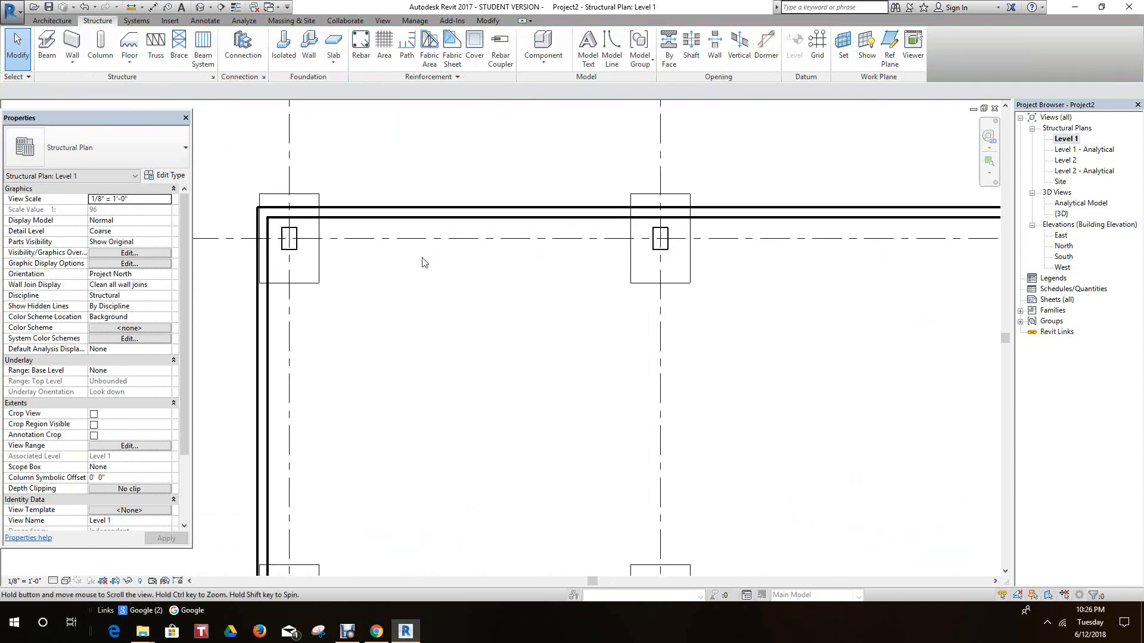
pyautogui.rightClick(388, 219)
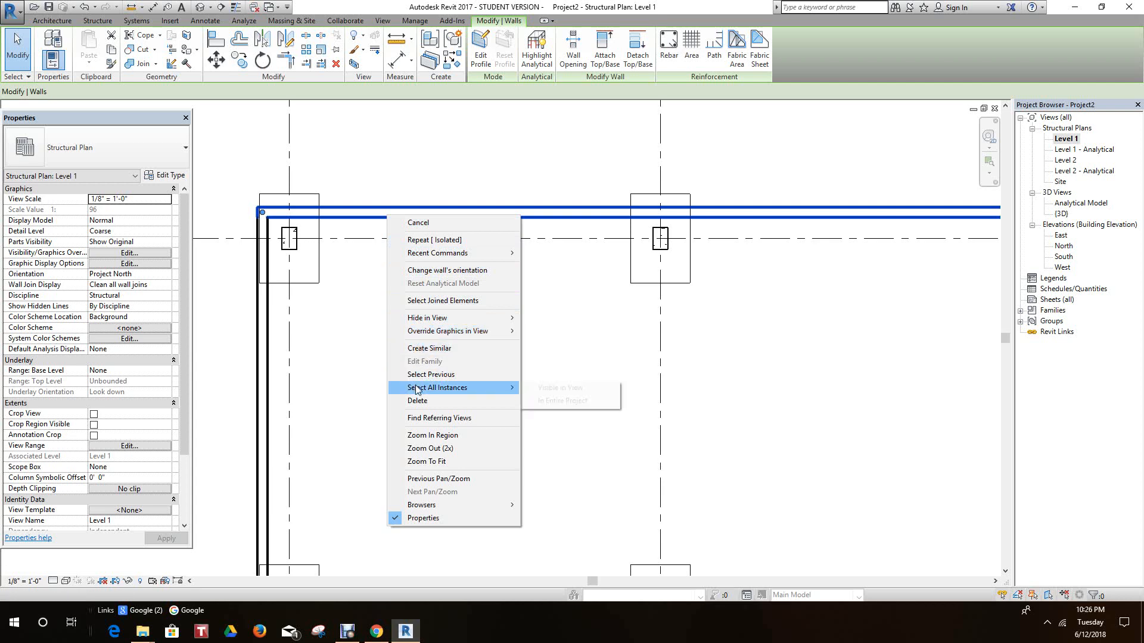
pyautogui.moveTo(498, 387)
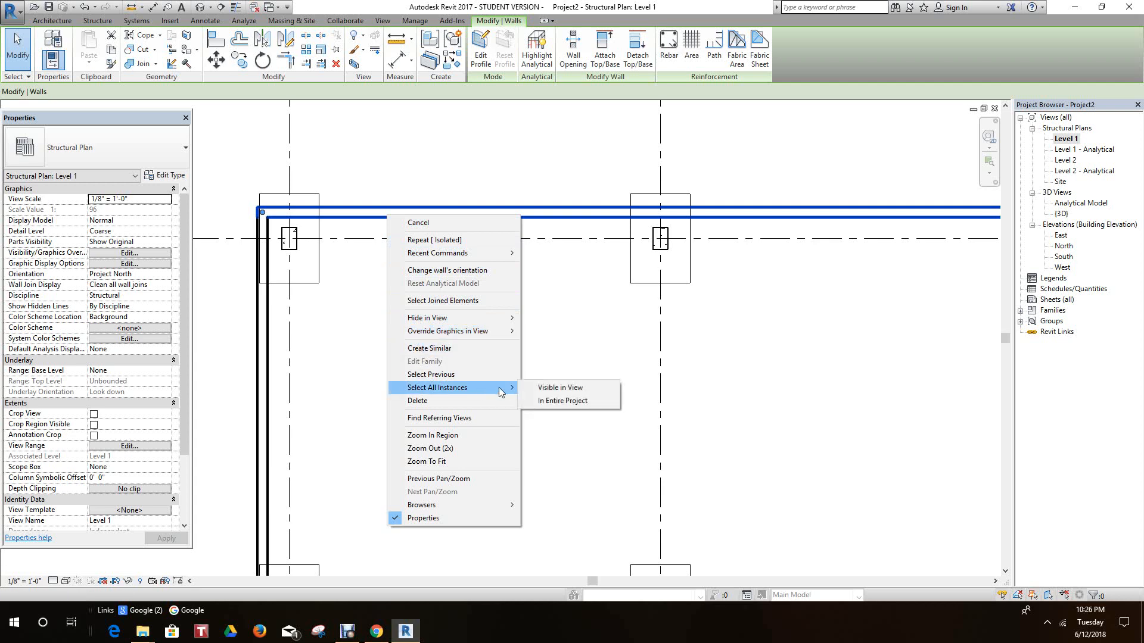
pyautogui.click(546, 388)
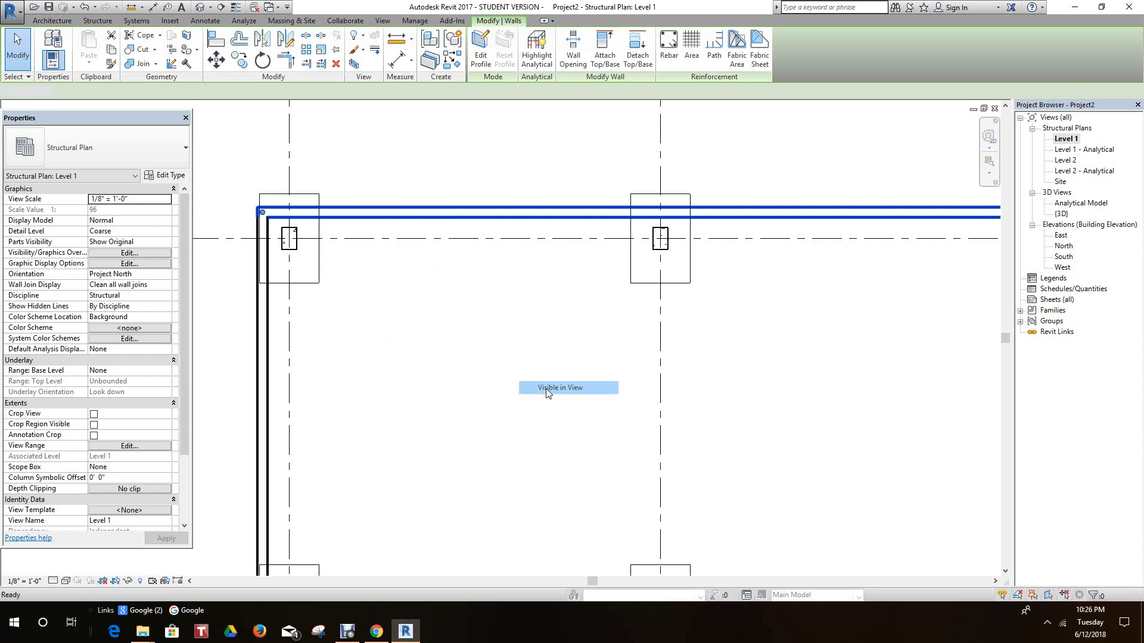
pyautogui.scroll(-3, 495, 354)
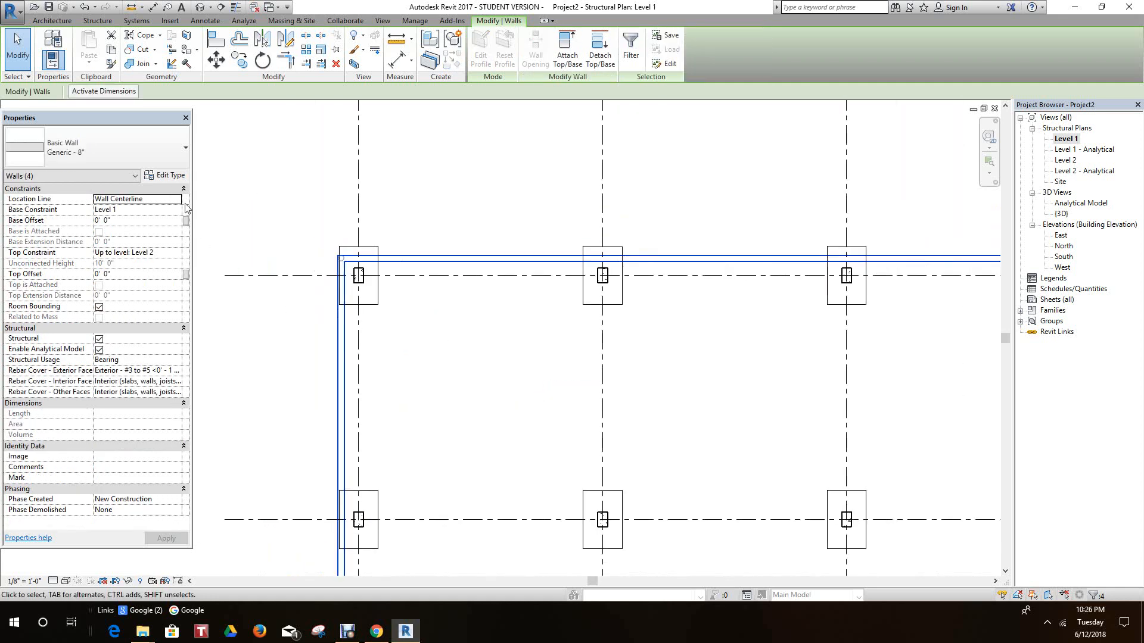
# Step: Change the selected perimeter walls to the Exterior - 8" Concrete wall type and clear the selection
pyautogui.click(185, 151)
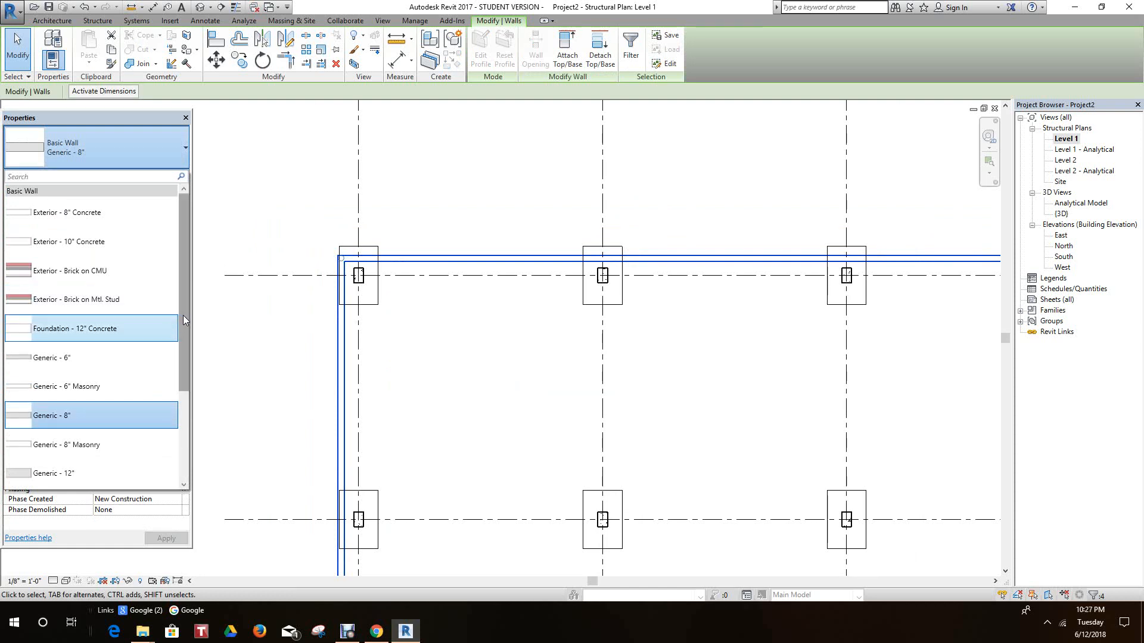
pyautogui.moveTo(183, 316); pyautogui.dragTo(196, 366)
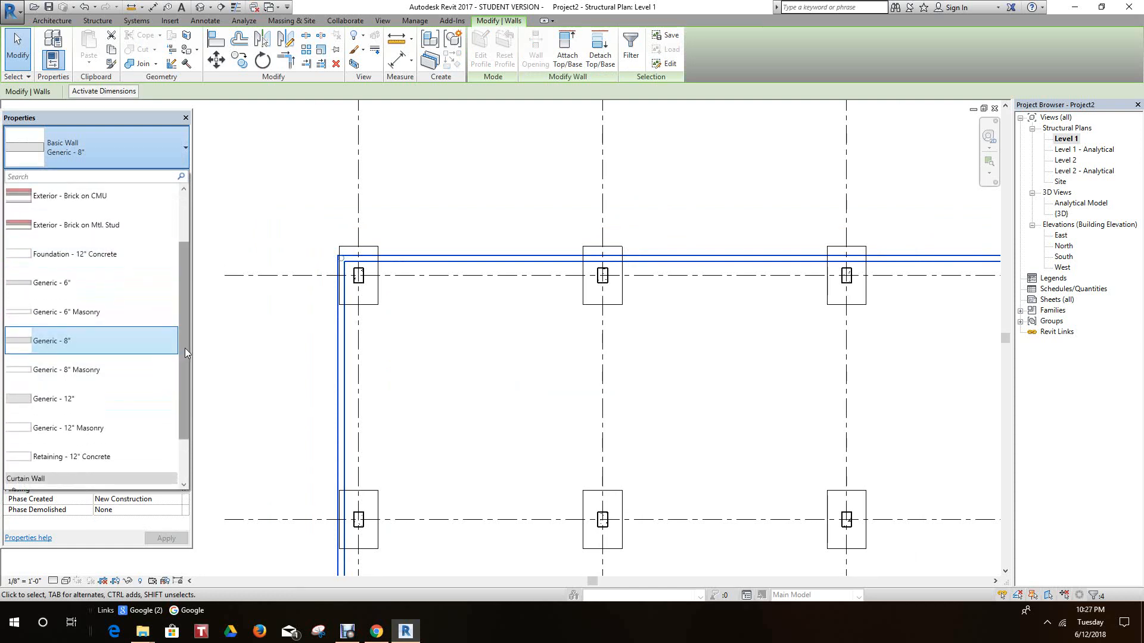
pyautogui.moveTo(183, 352); pyautogui.dragTo(216, 293)
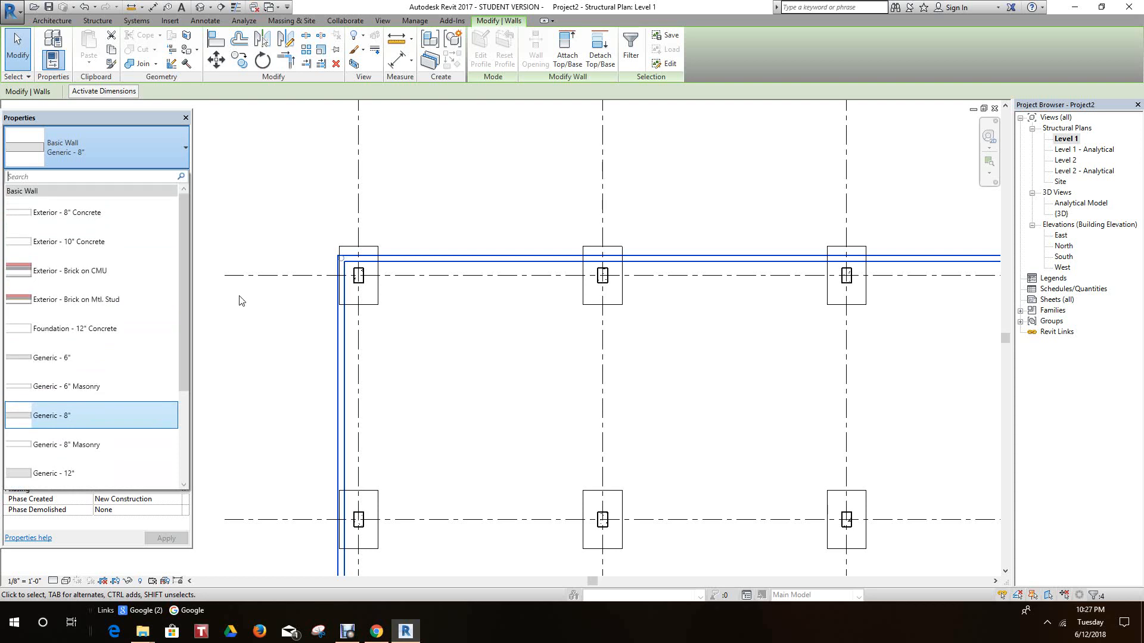
pyautogui.click(131, 214)
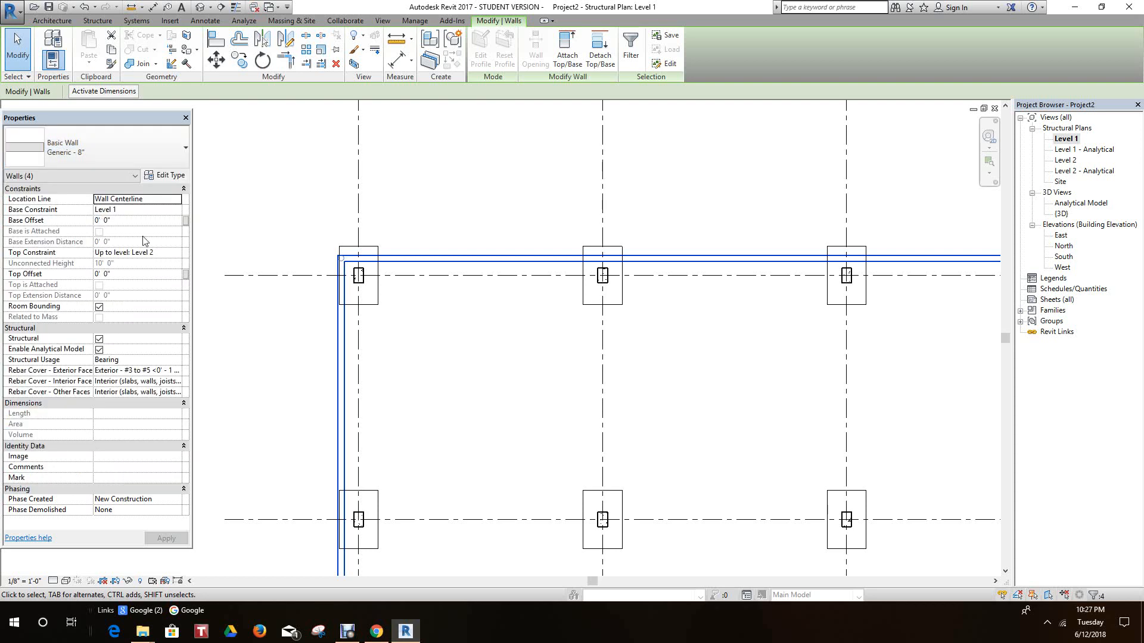
pyautogui.click(250, 323)
pyautogui.scroll(2, 399, 296)
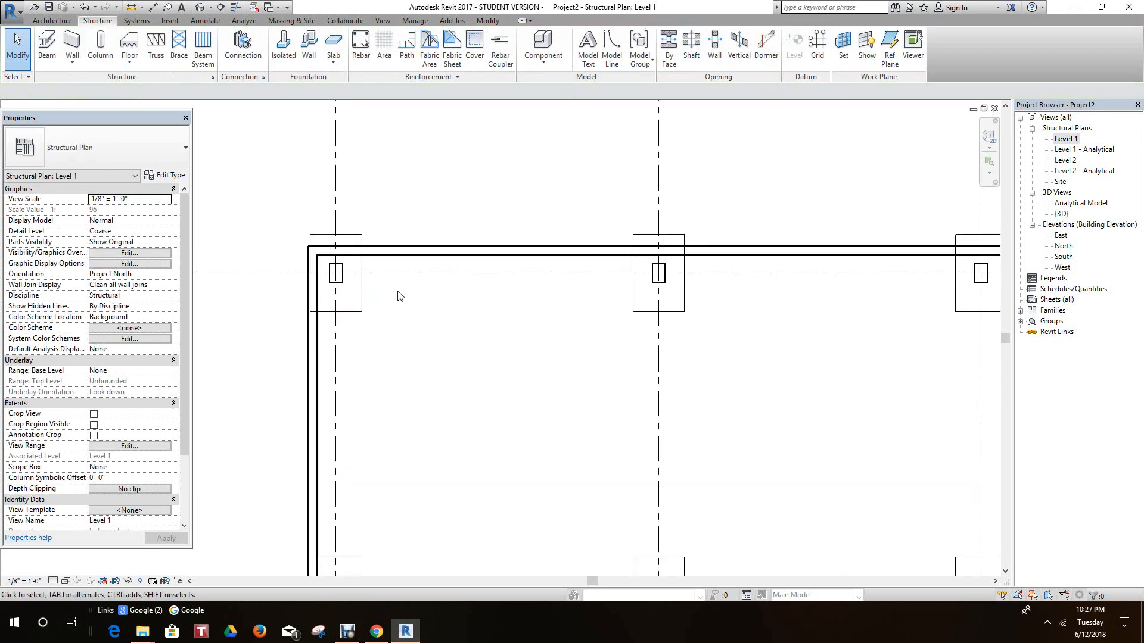
pyautogui.scroll(1, 395, 293)
pyautogui.scroll(-5, 413, 288)
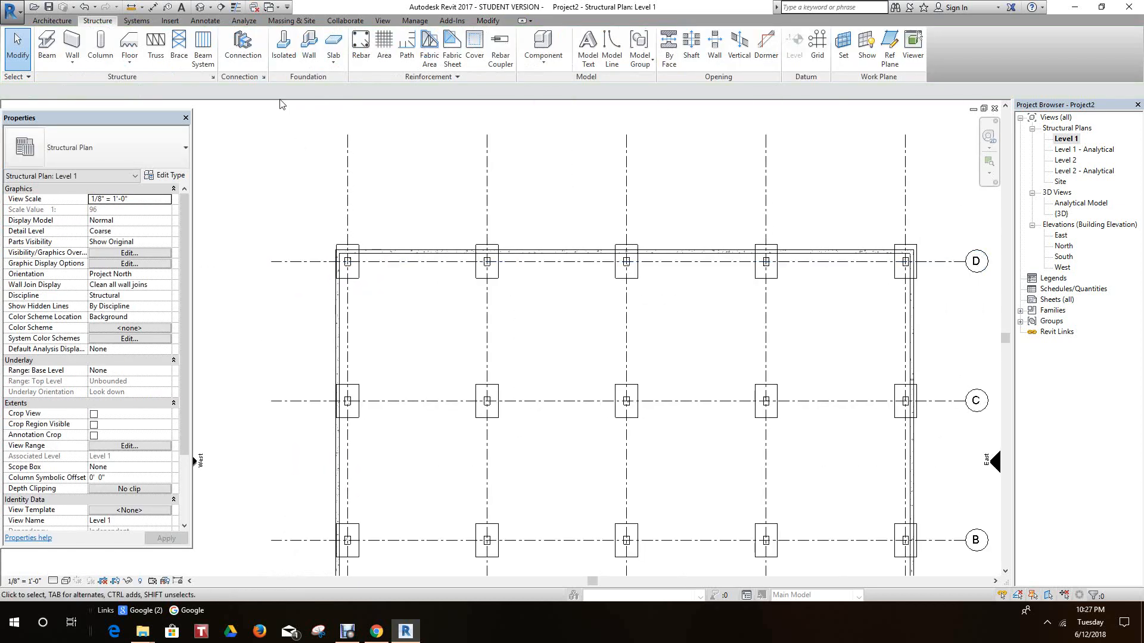
# Step: Inspect the perimeter walls, columns and footings in the default 3D view
pyautogui.click(200, 6)
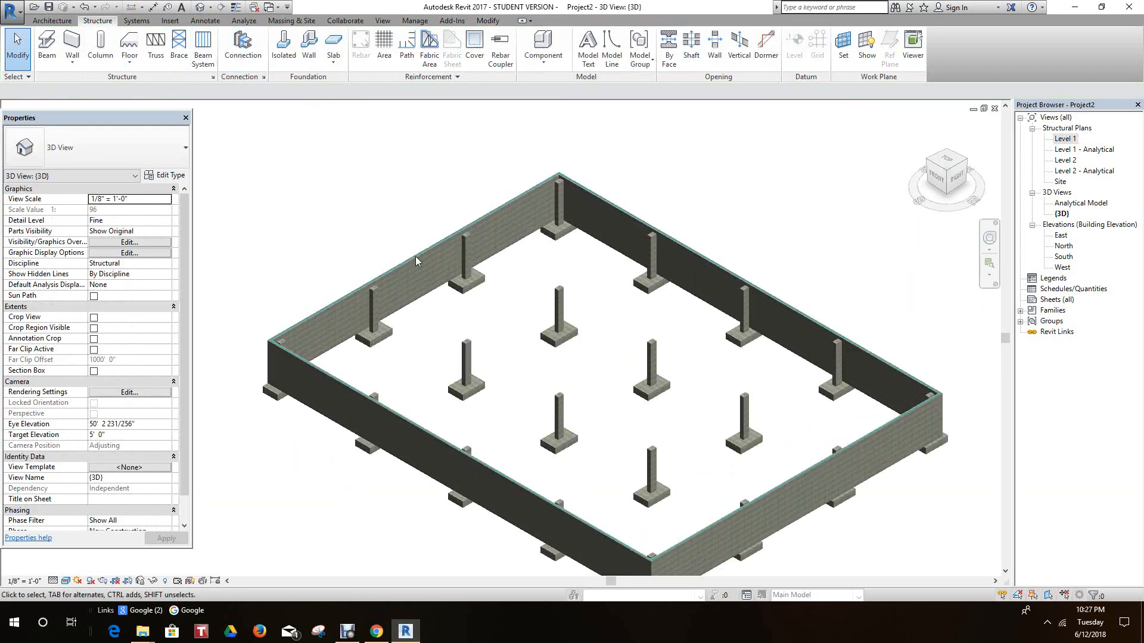
pyautogui.scroll(1, 417, 262)
pyautogui.scroll(-5, 420, 266)
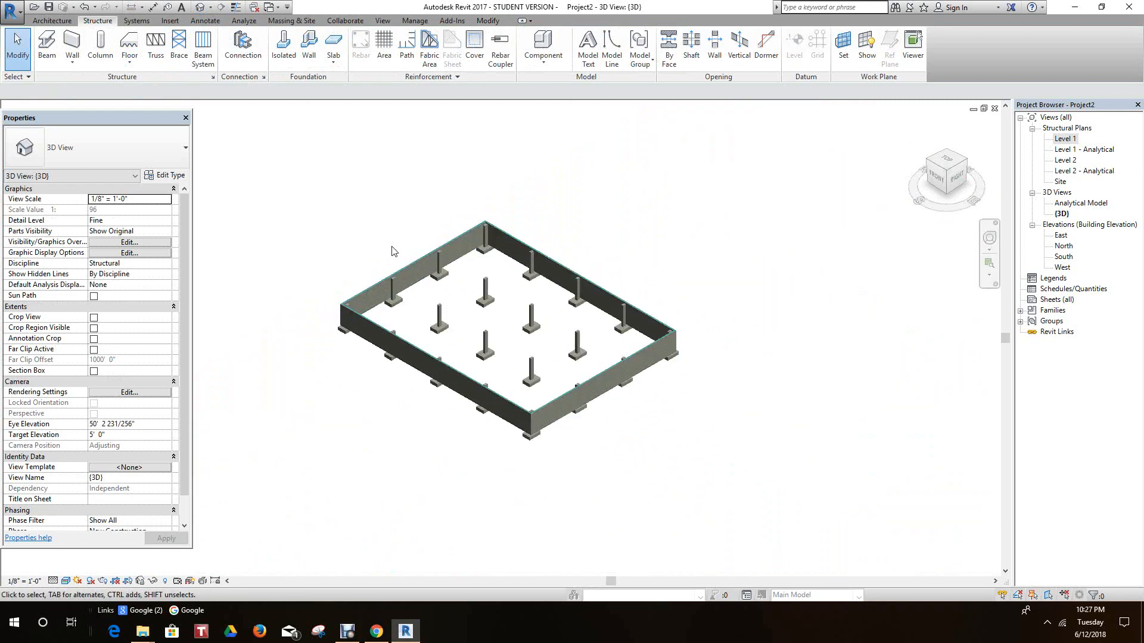
pyautogui.scroll(3, 391, 250)
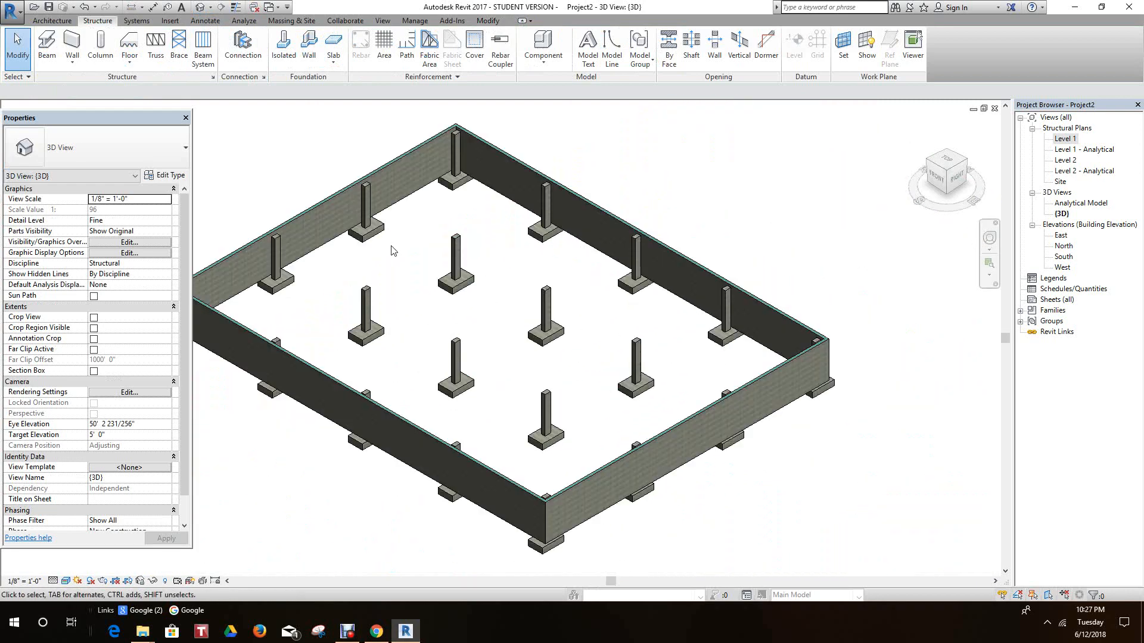
# Step: In the Level 1 plan, place a 36" x 84" Door-Opening in the wall along grid D, about 13' from the grid 1 corner, and end the command
pyautogui.doubleClick(1064, 139)
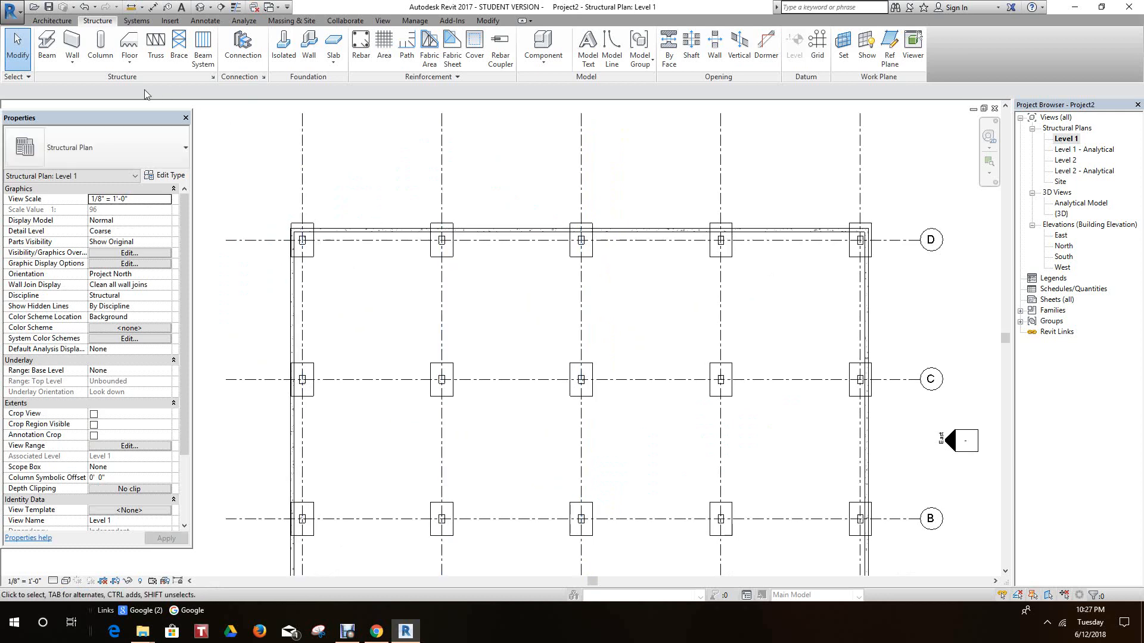
pyautogui.scroll(3, 342, 227)
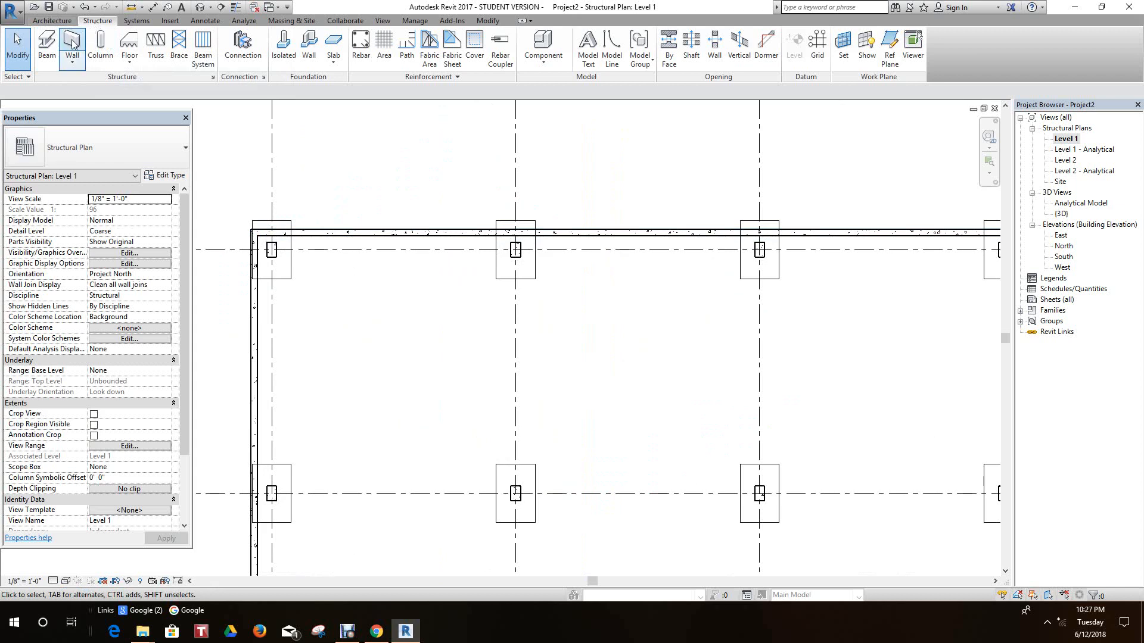
pyautogui.click(51, 21)
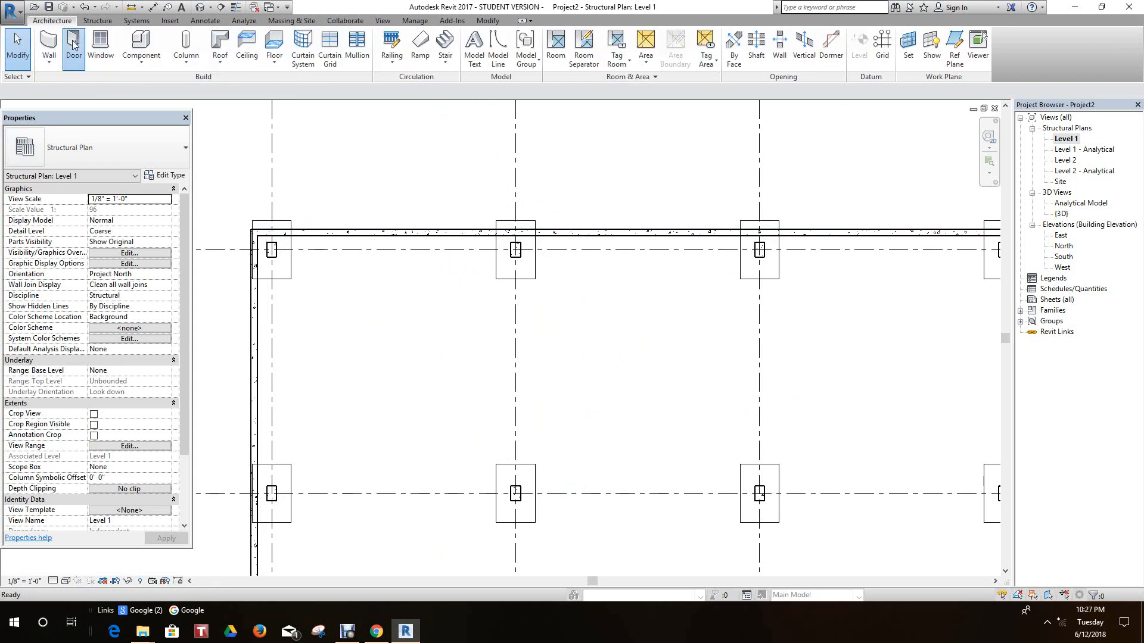
pyautogui.click(74, 45)
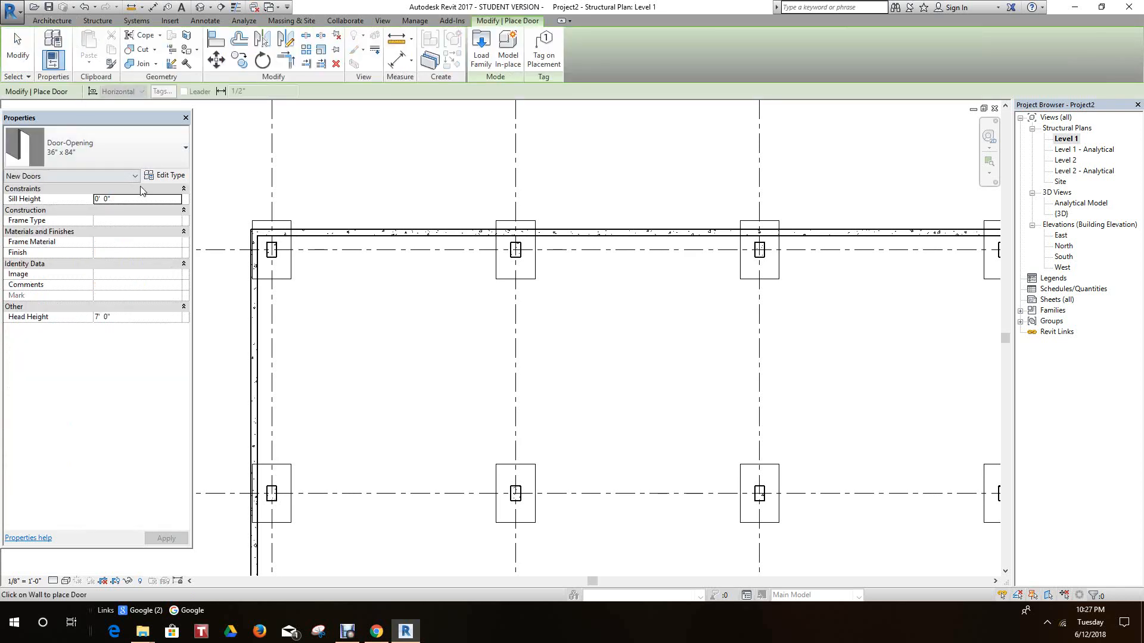
pyautogui.scroll(-2, 375, 237)
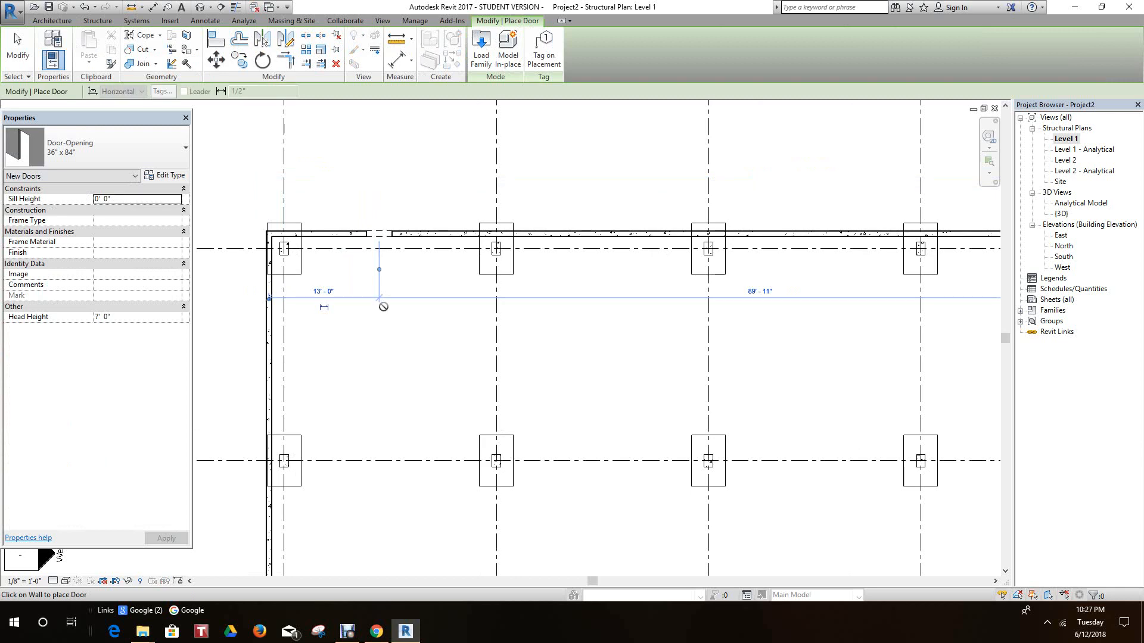
pyautogui.scroll(-3, 374, 280)
pyautogui.moveTo(359, 247); pyautogui.dragTo(327, 218, button='middle')
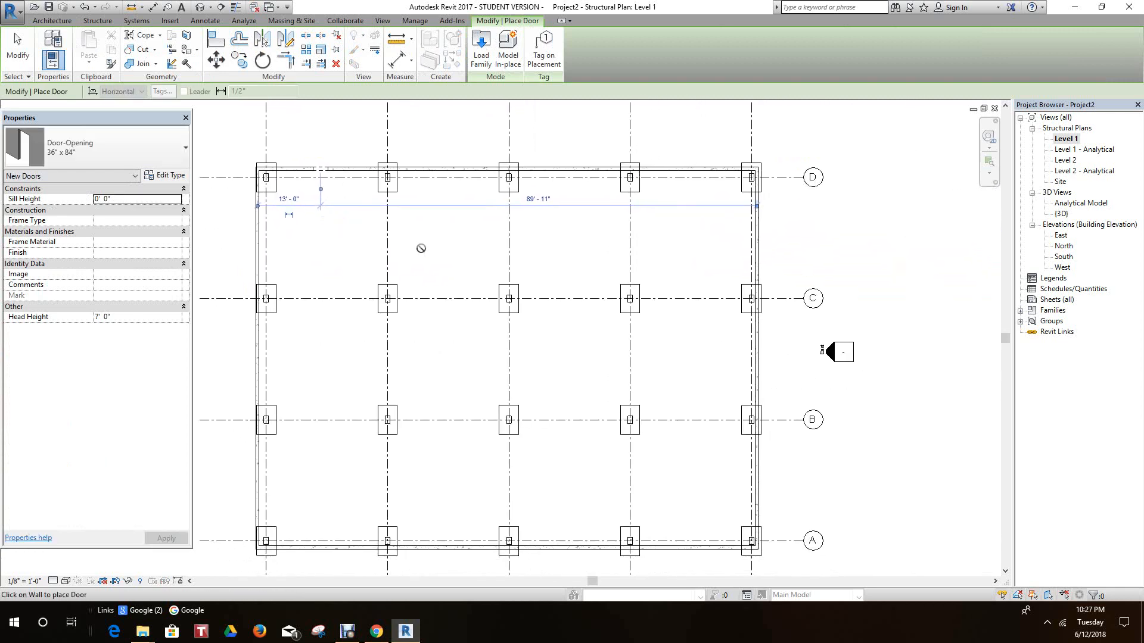
pyautogui.scroll(2, 628, 299)
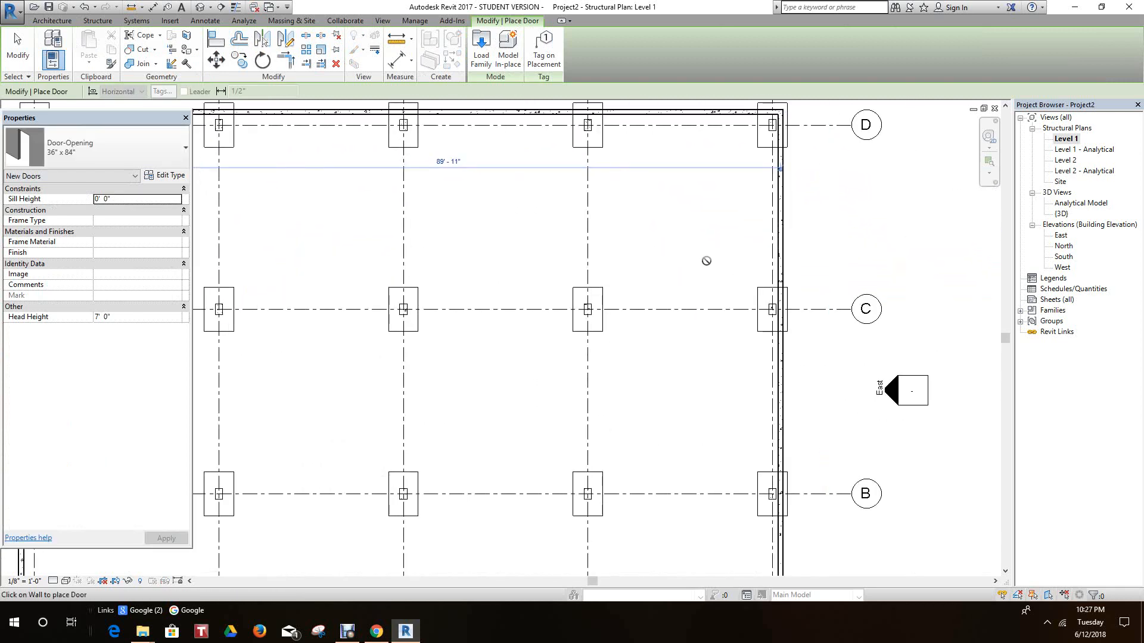
pyautogui.scroll(-3, 373, 245)
pyautogui.scroll(-1, 374, 245)
pyautogui.rightClick(336, 155)
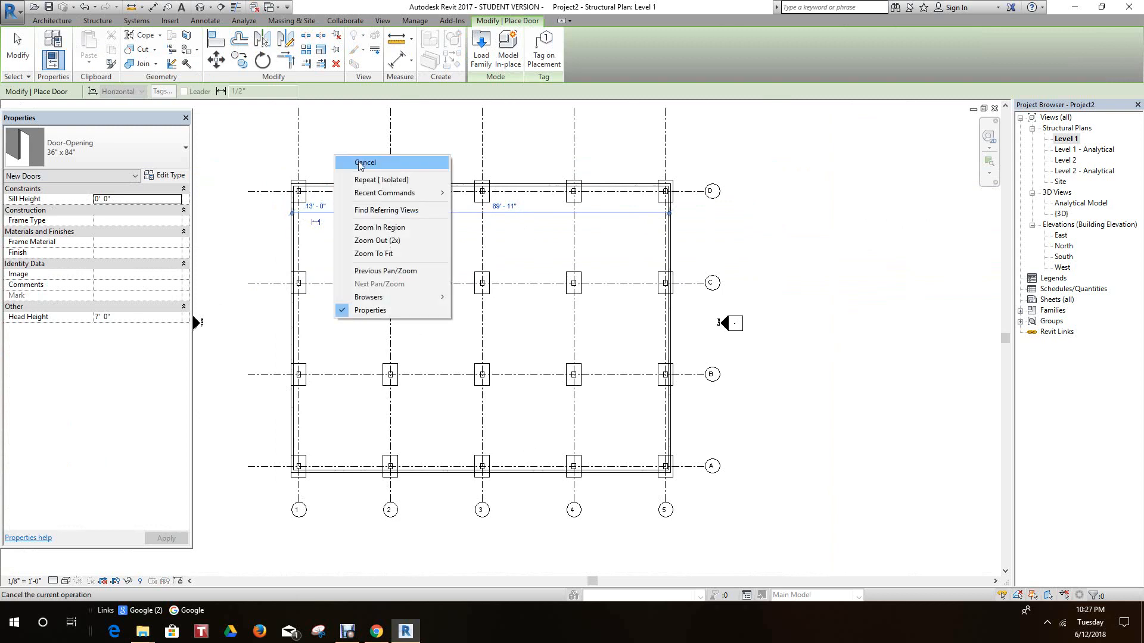
pyautogui.click(357, 162)
pyautogui.scroll(5, 339, 196)
pyautogui.rightClick(353, 208)
pyautogui.click(370, 217)
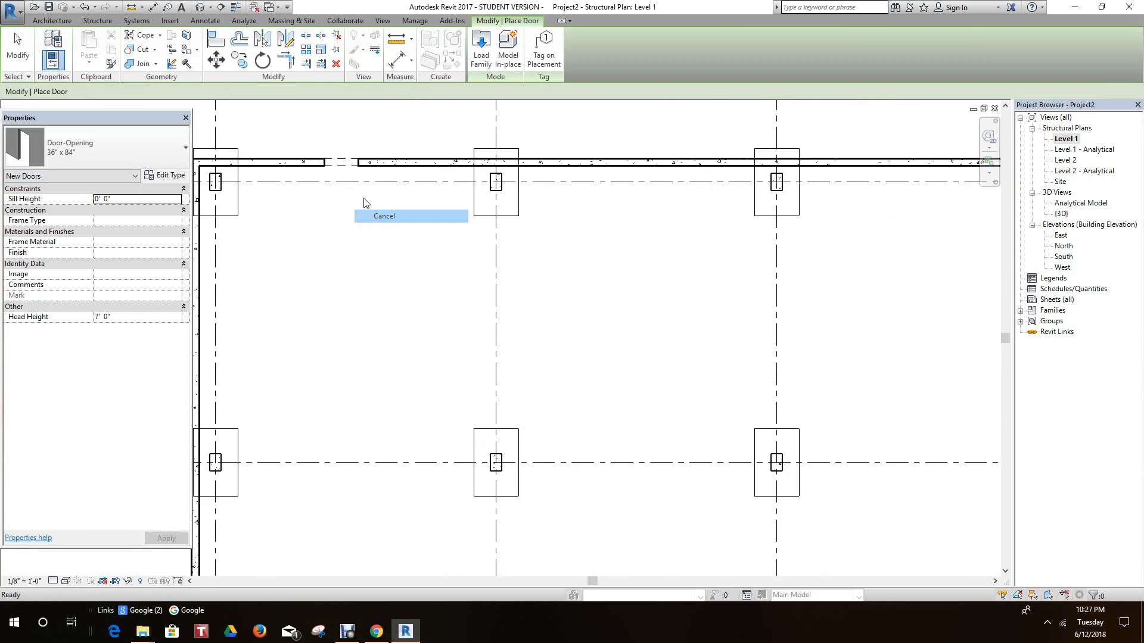
# Step: Duplicate the placed door opening's type as 48" x84, set its width to 48" and clear the selection
pyautogui.rightClick(346, 170)
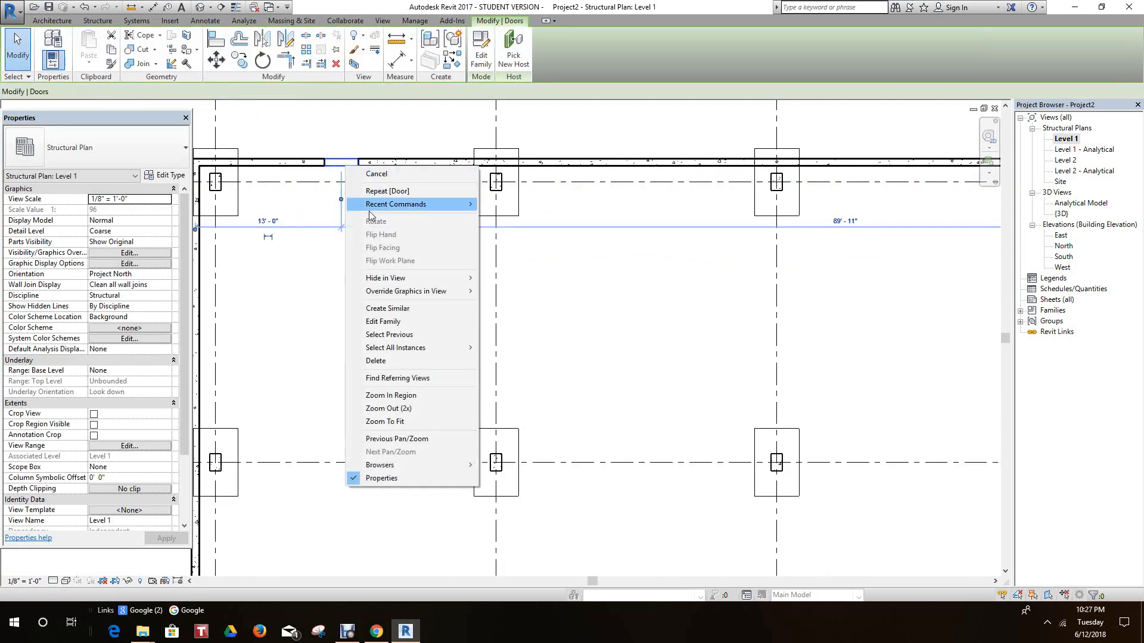
pyautogui.click(167, 179)
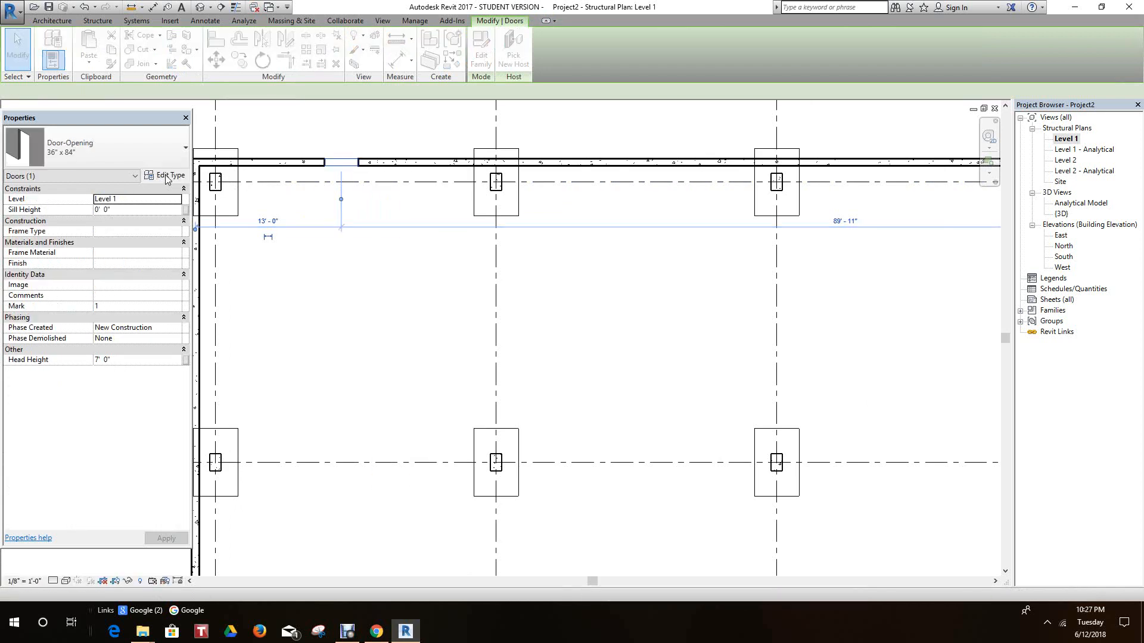
pyautogui.click(168, 176)
pyautogui.click(717, 189)
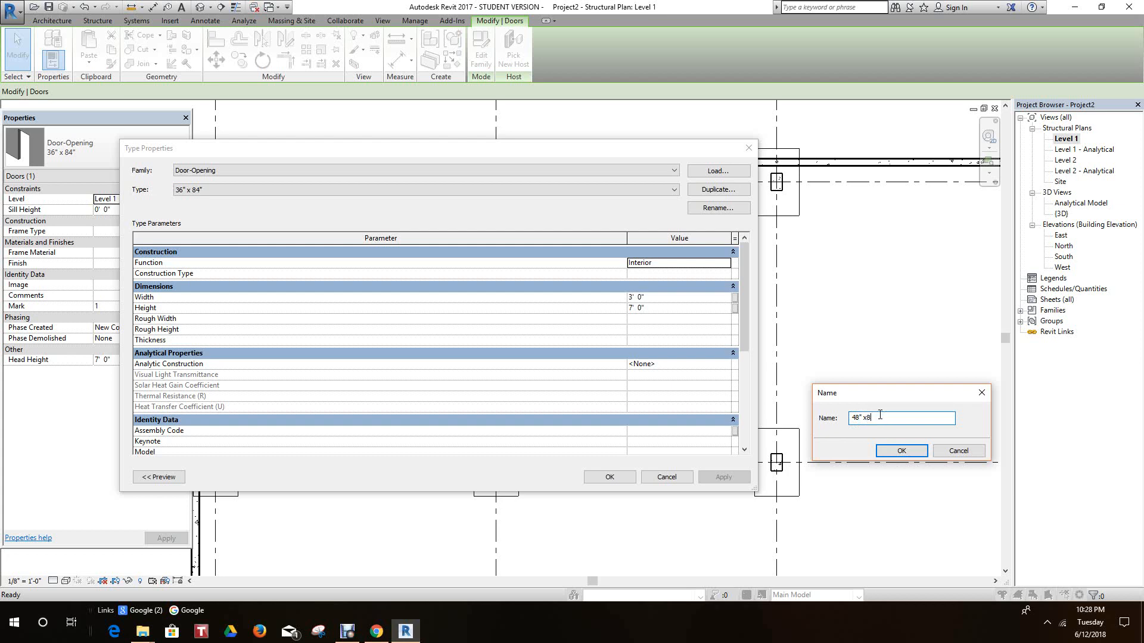
pyautogui.click(902, 452)
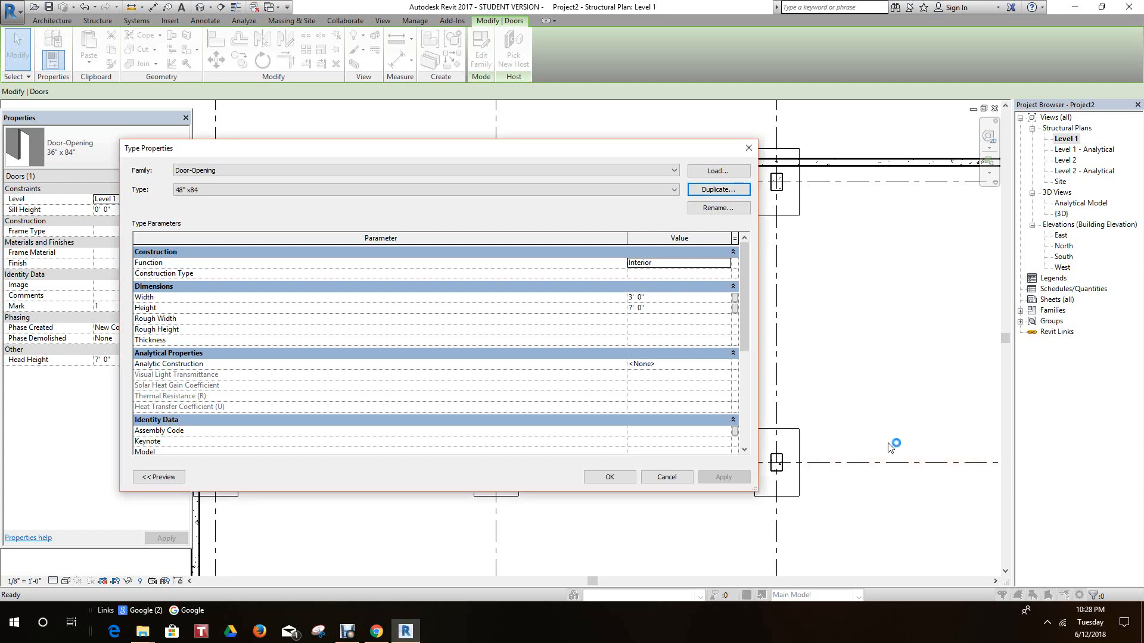
pyautogui.click(651, 297)
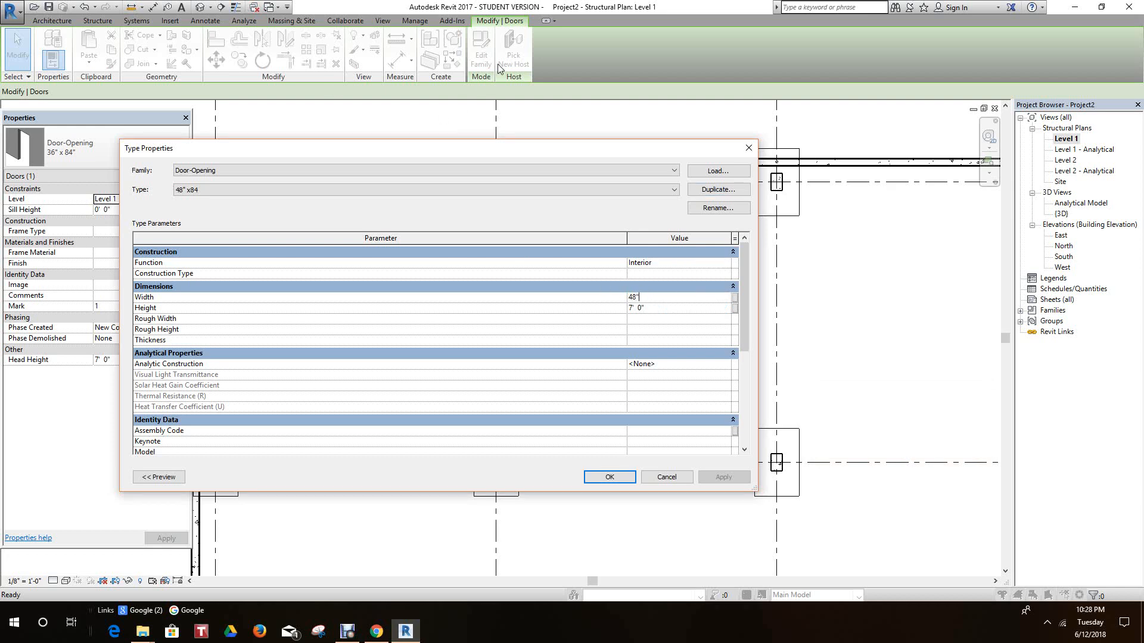
pyautogui.click(660, 309)
pyautogui.click(608, 477)
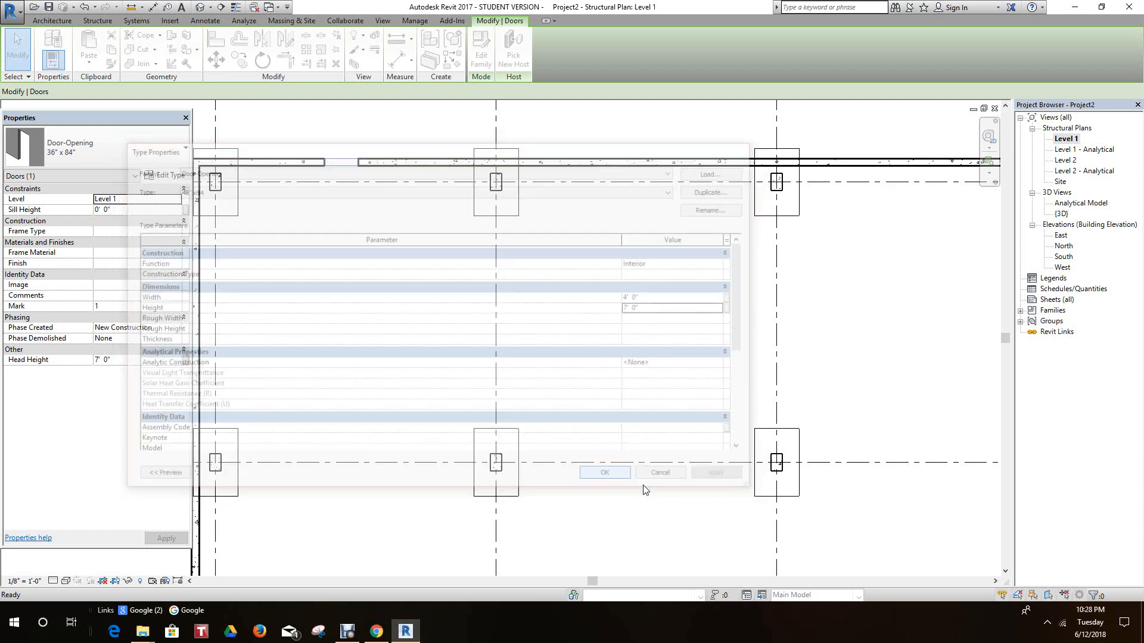
pyautogui.click(403, 302)
pyautogui.scroll(-8, 402, 303)
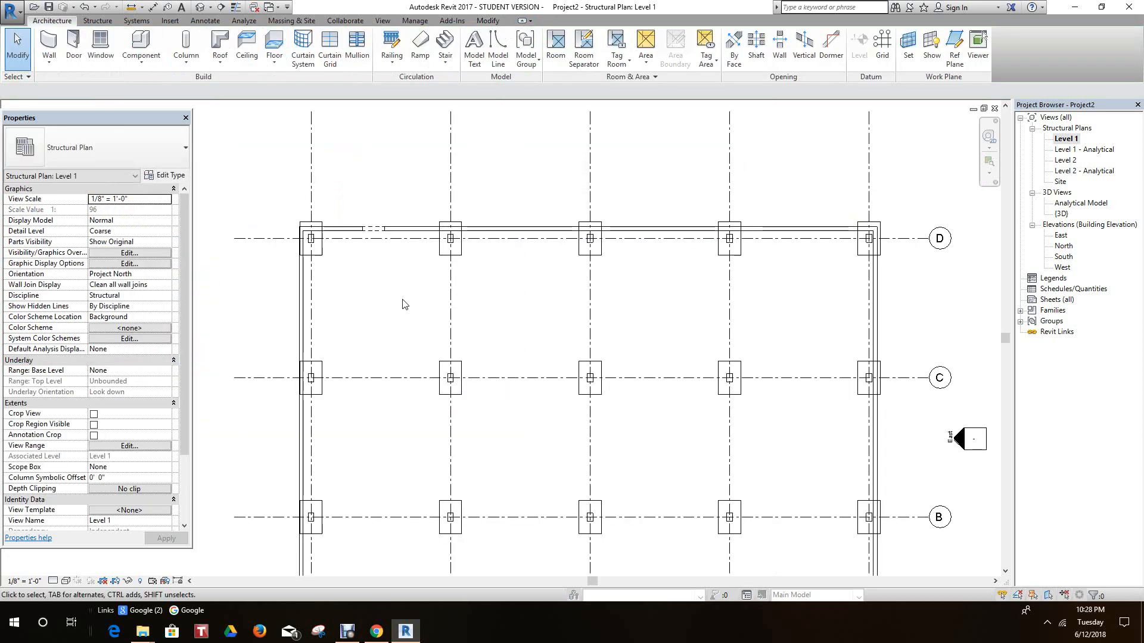
pyautogui.scroll(2, 590, 386)
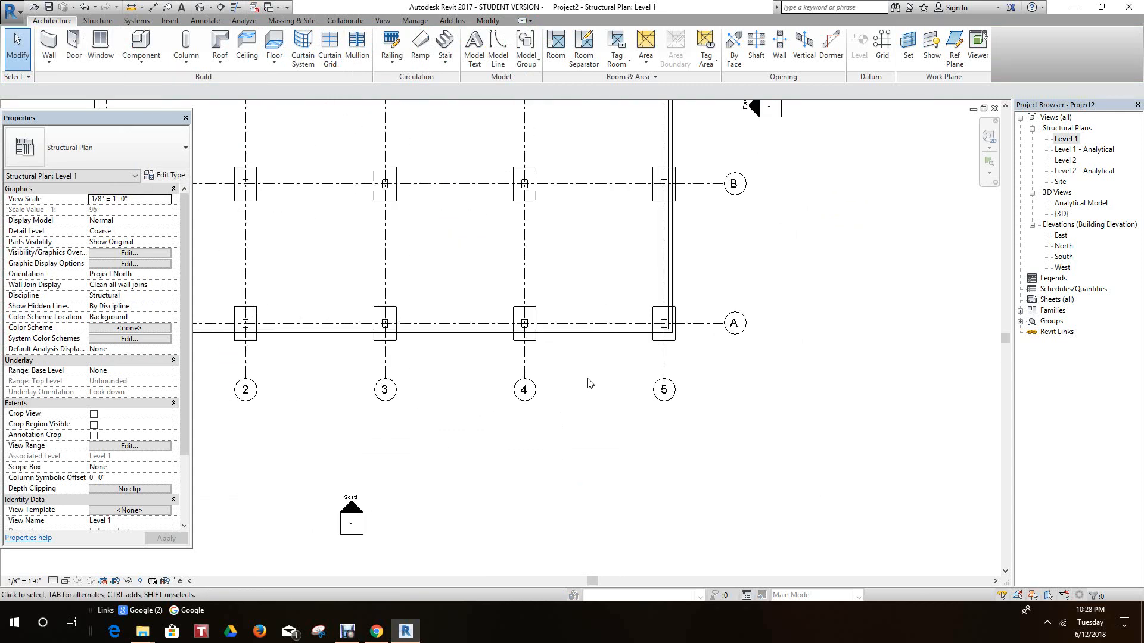
pyautogui.scroll(-3, 587, 311)
pyautogui.scroll(4, 368, 207)
pyautogui.scroll(-3, 369, 208)
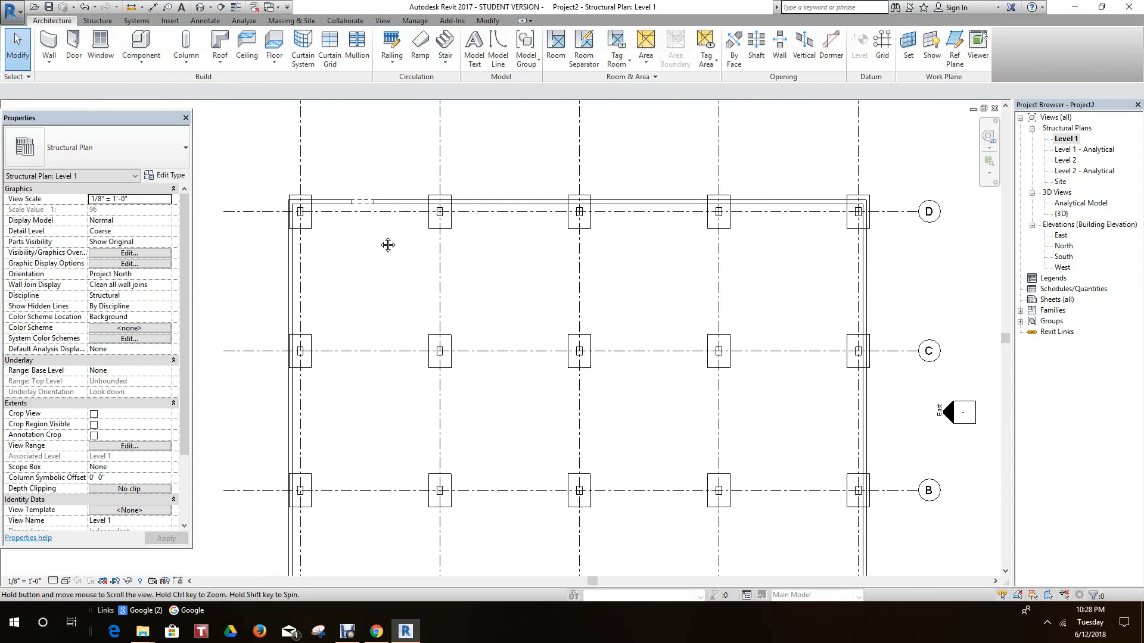
pyautogui.click(100, 46)
pyautogui.scroll(1, 325, 290)
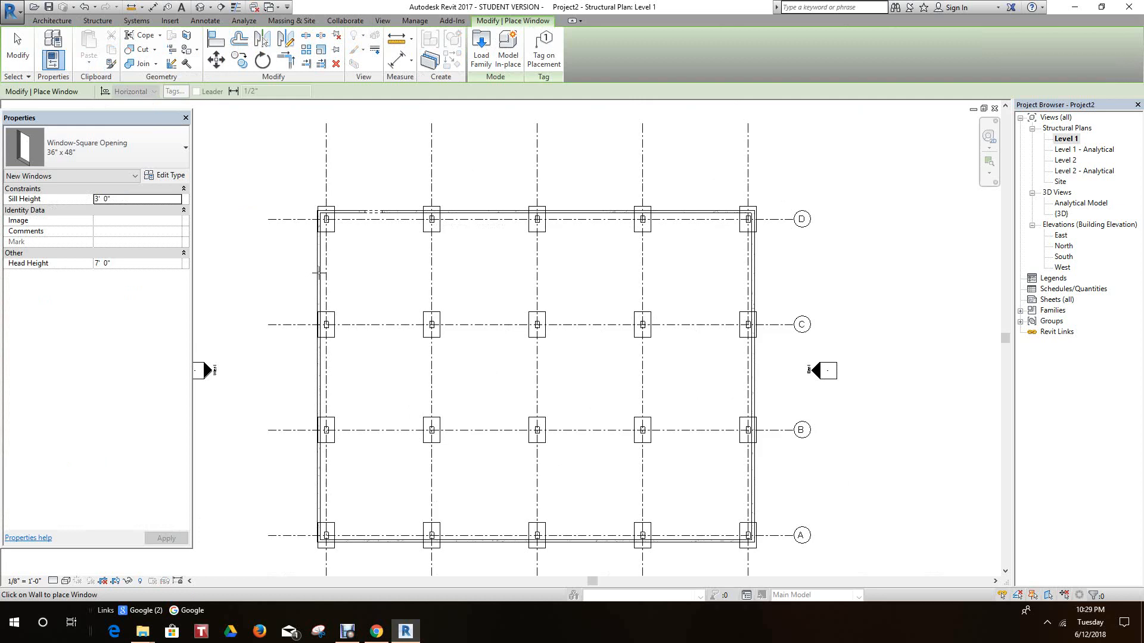
pyautogui.scroll(2, 319, 274)
pyautogui.scroll(-1, 335, 243)
pyautogui.rightClick(276, 231)
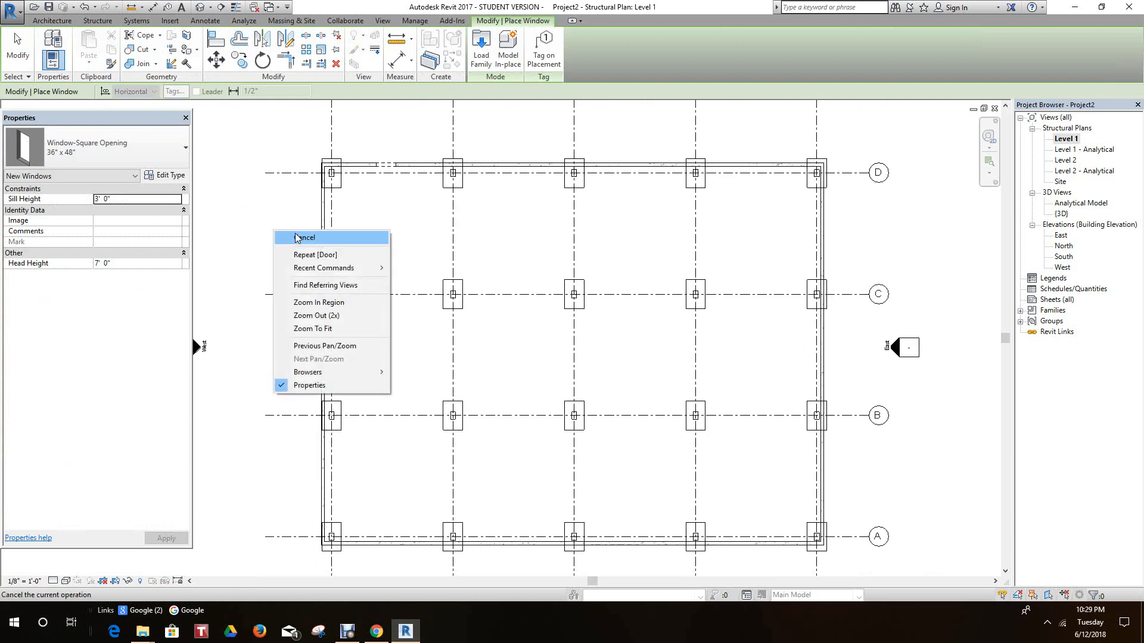
pyautogui.click(296, 238)
pyautogui.scroll(1, 347, 208)
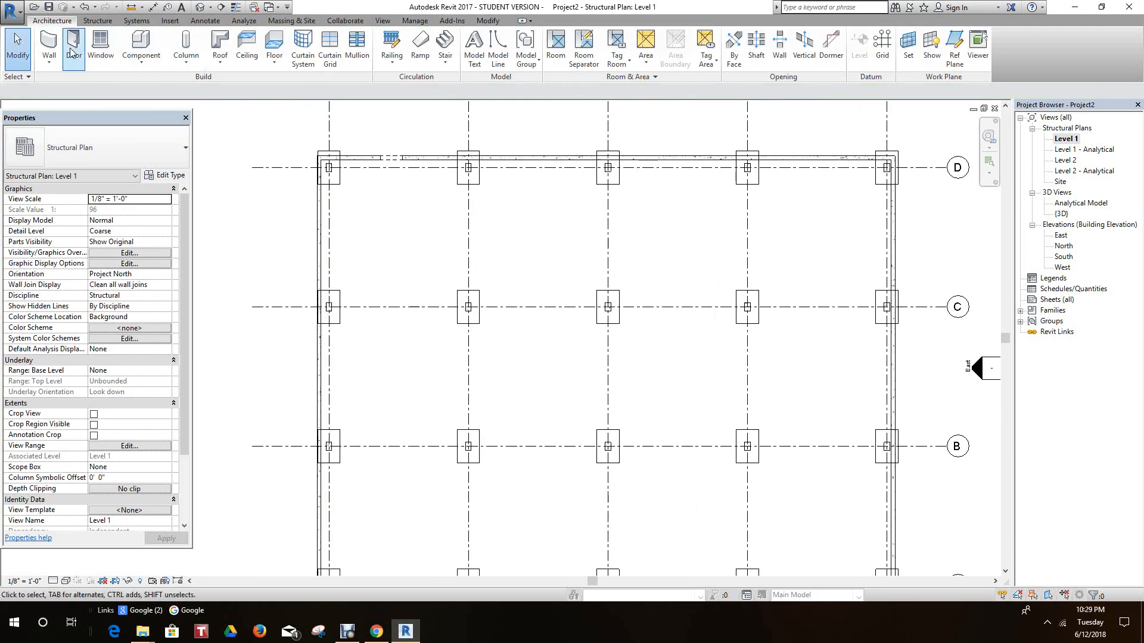
pyautogui.scroll(-5, 444, 249)
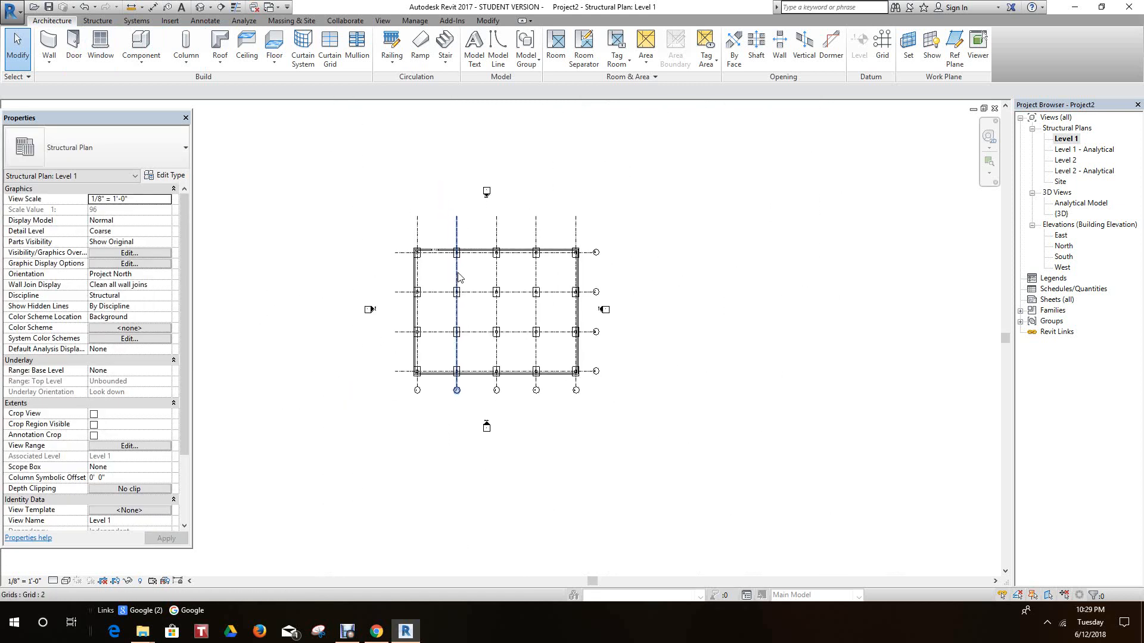
pyautogui.scroll(4, 458, 277)
pyautogui.moveTo(467, 258); pyautogui.dragTo(486, 282, button='middle')
pyautogui.scroll(2, 475, 260)
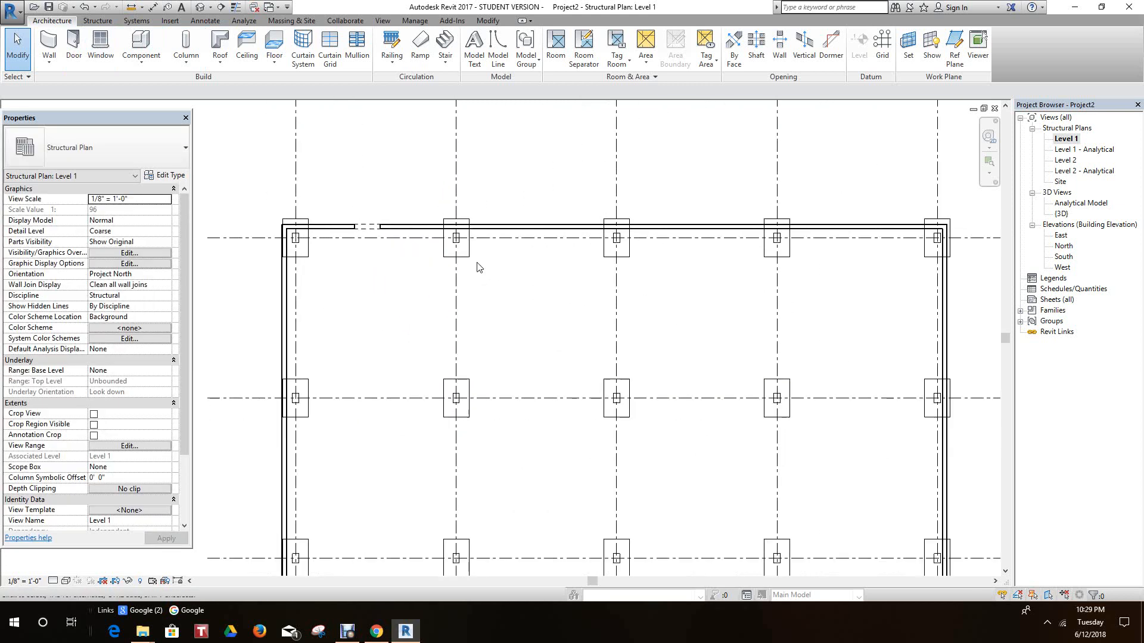
pyautogui.moveTo(472, 264); pyautogui.dragTo(417, 292, button='middle')
pyautogui.scroll(2, 389, 274)
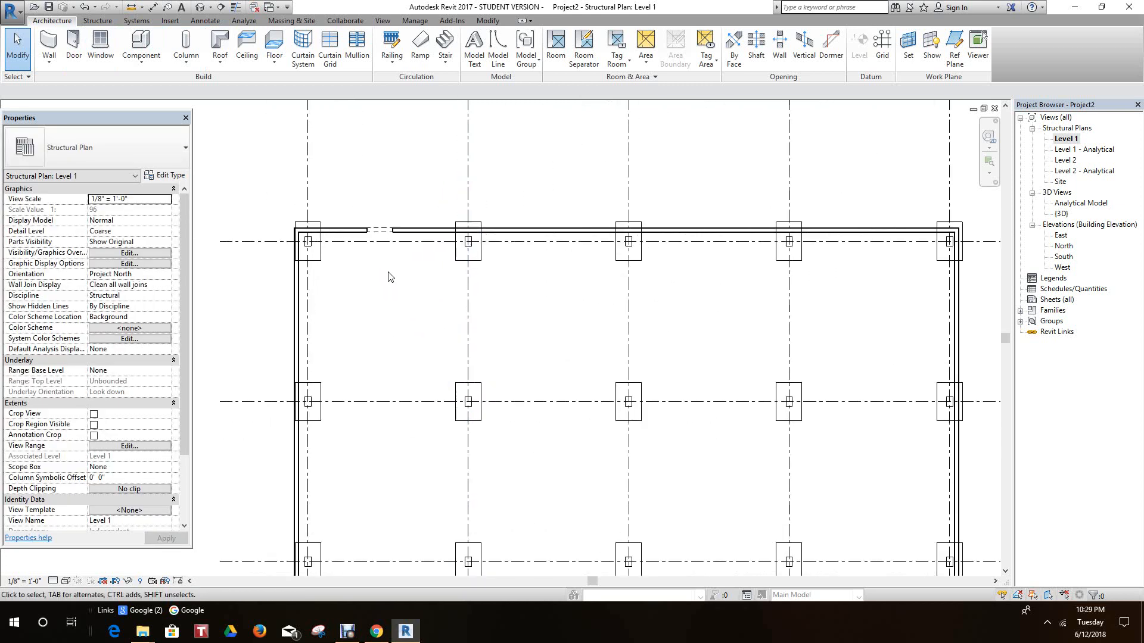
pyautogui.scroll(-1, 387, 273)
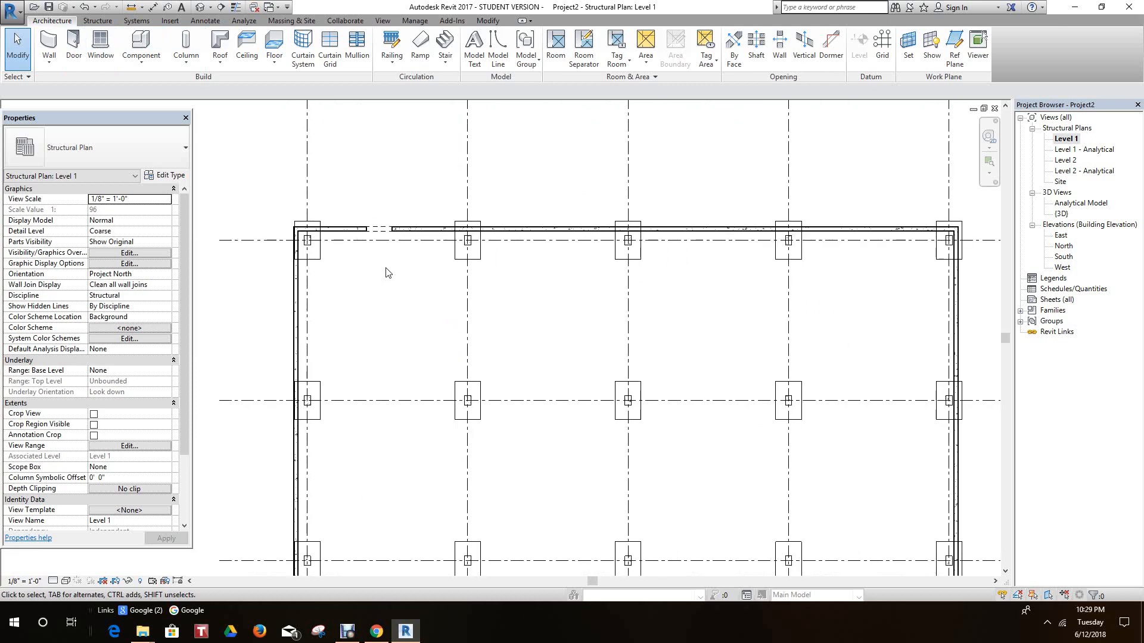
pyautogui.scroll(-1, 389, 274)
pyautogui.scroll(-2, 387, 268)
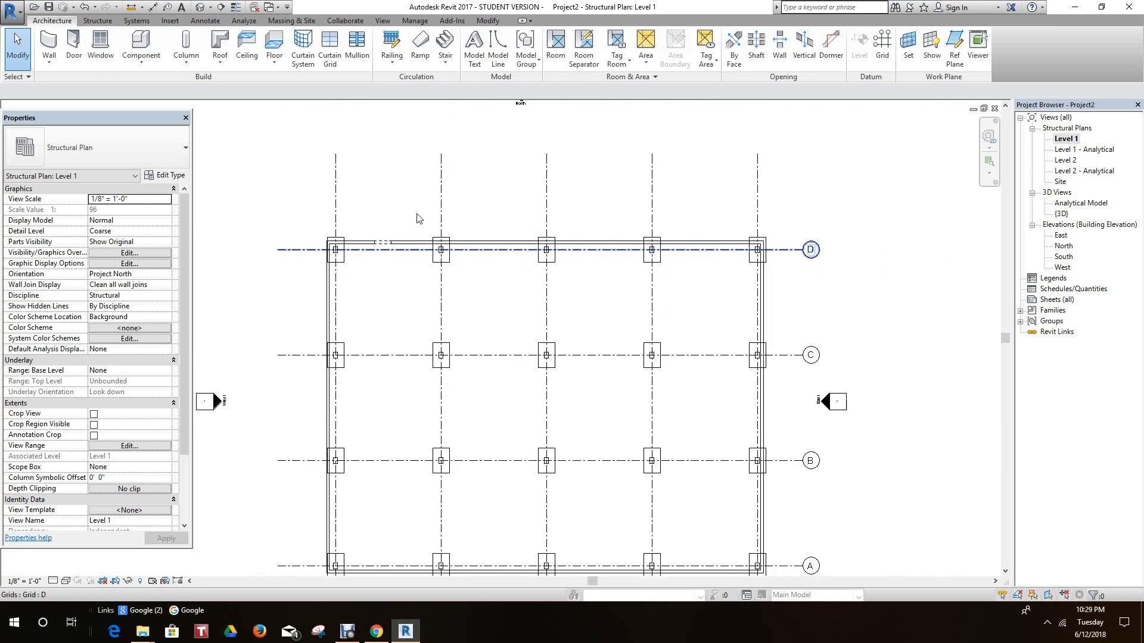
# Step: In the Level 2 plan, place Concrete-Rectangular Beam 12 x 24 beams along all grid lines, 1 to 5 and A to D
pyautogui.doubleClick(1065, 160)
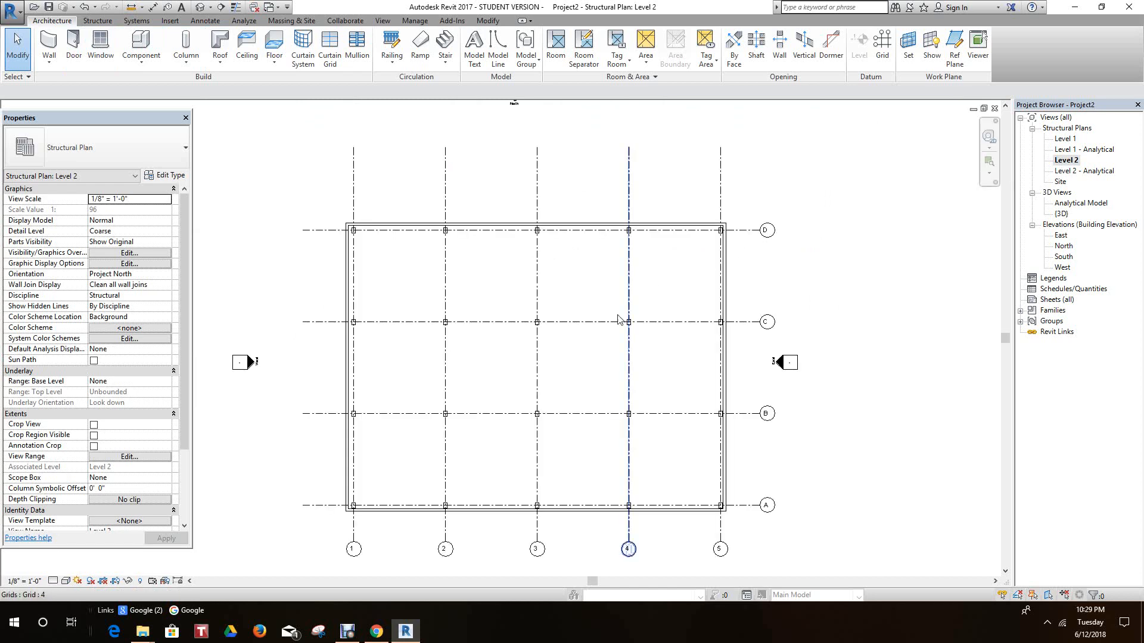
pyautogui.scroll(-2, 499, 266)
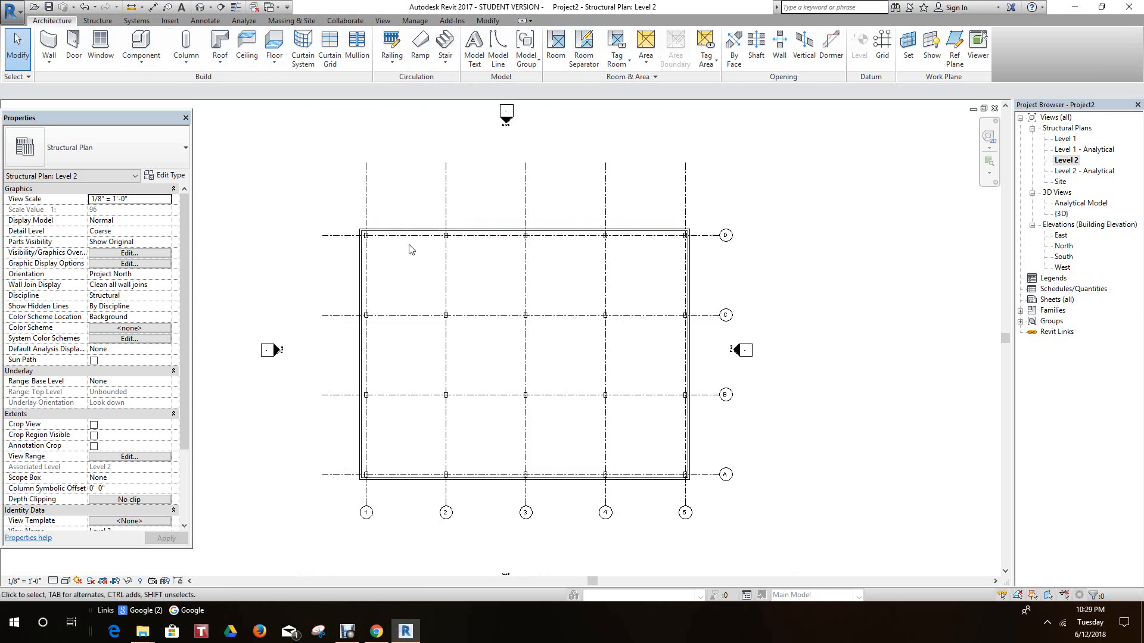
pyautogui.scroll(2, 396, 241)
pyautogui.moveTo(376, 242); pyautogui.dragTo(356, 212, button='middle')
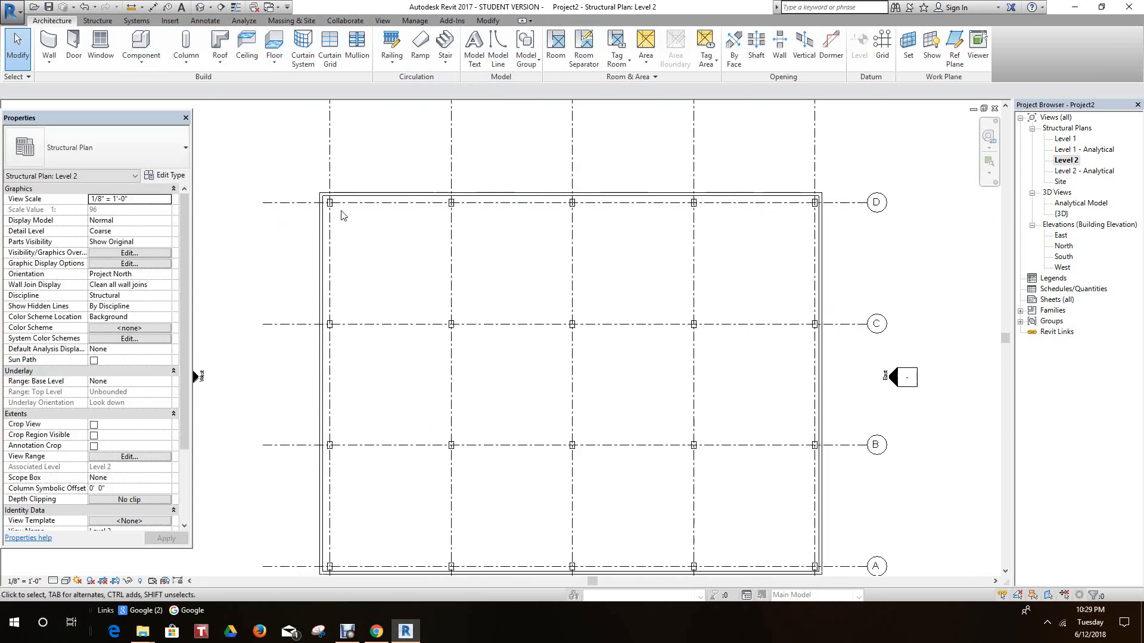
pyautogui.scroll(1, 352, 212)
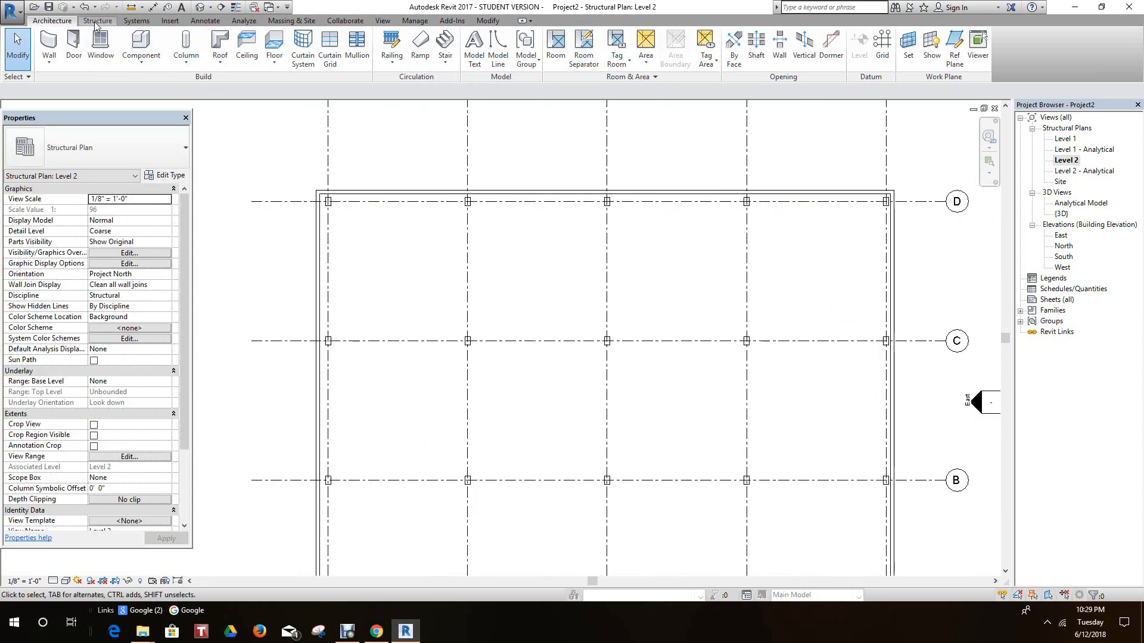
pyautogui.click(98, 22)
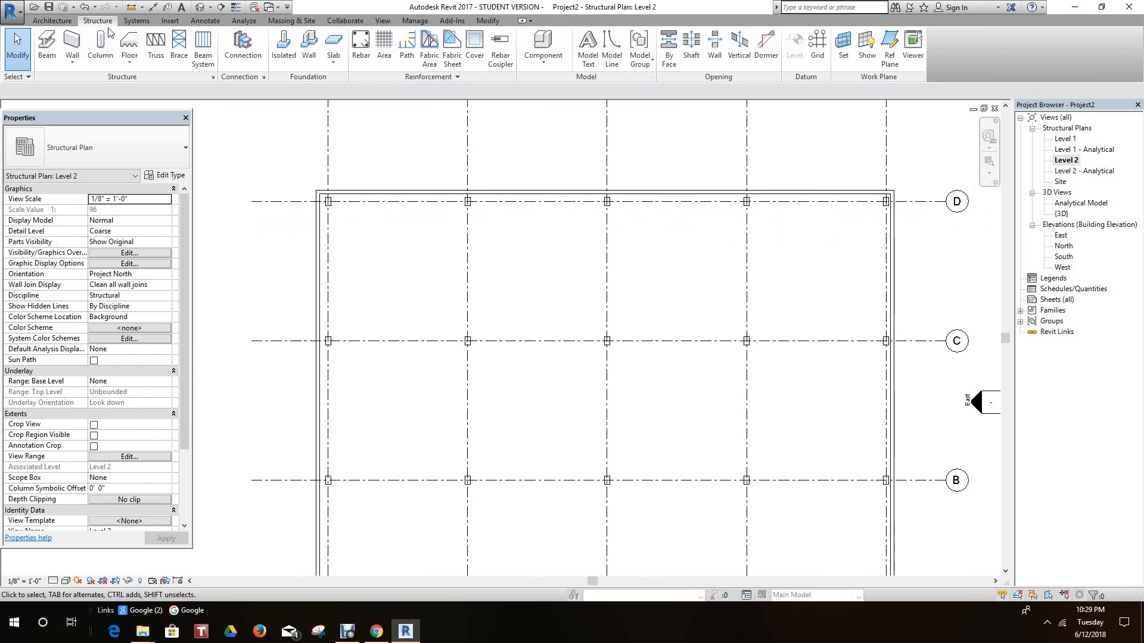
pyautogui.click(46, 47)
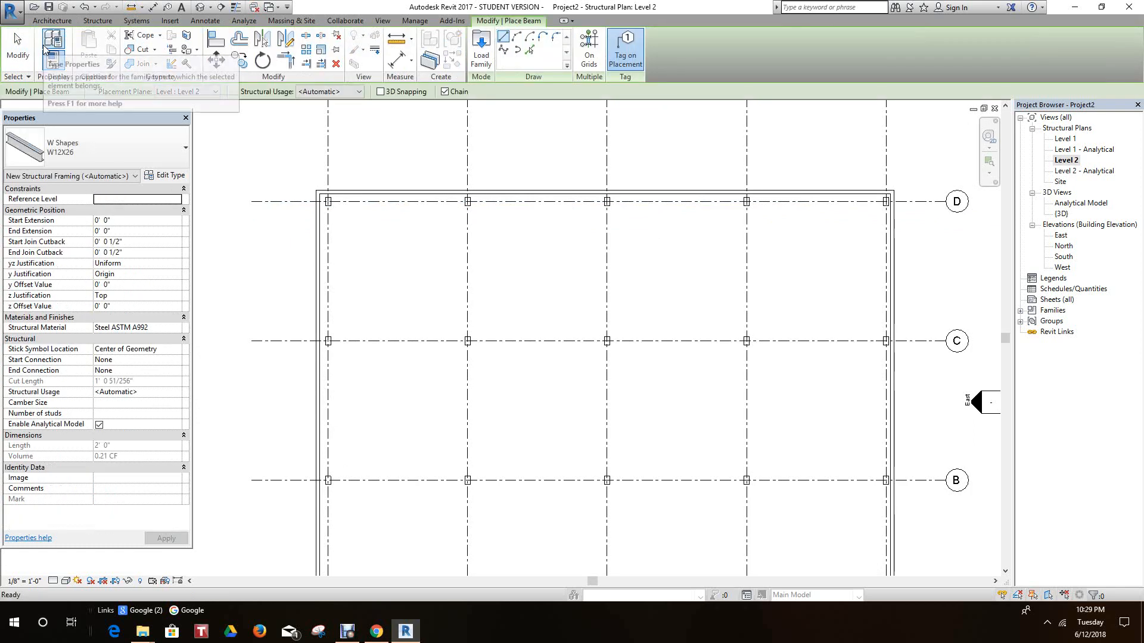
pyautogui.click(187, 149)
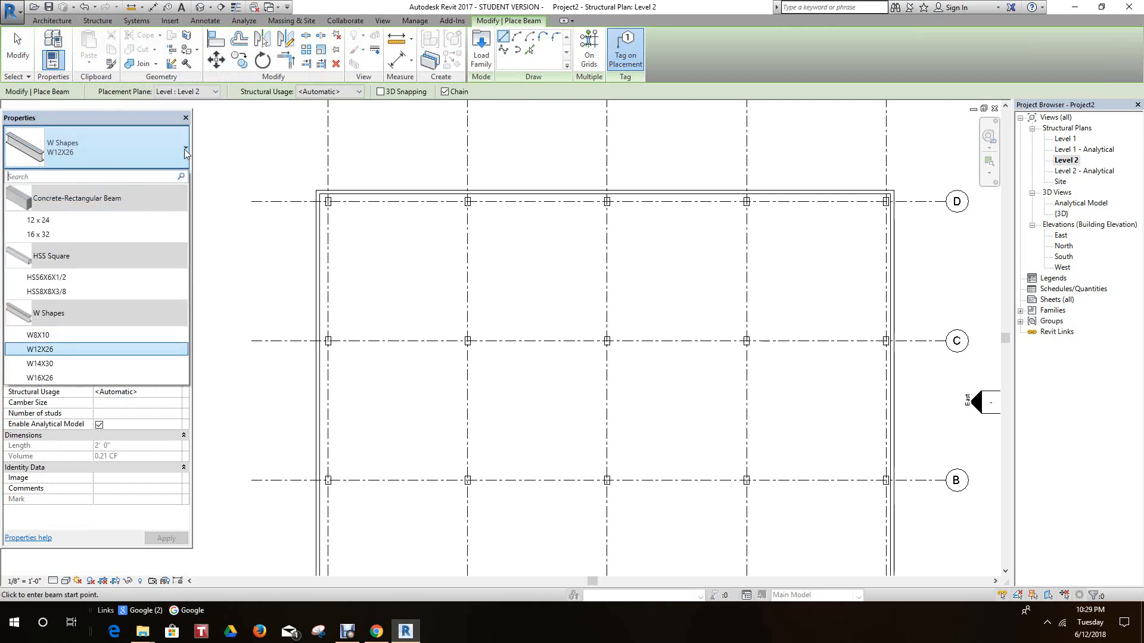
pyautogui.click(49, 221)
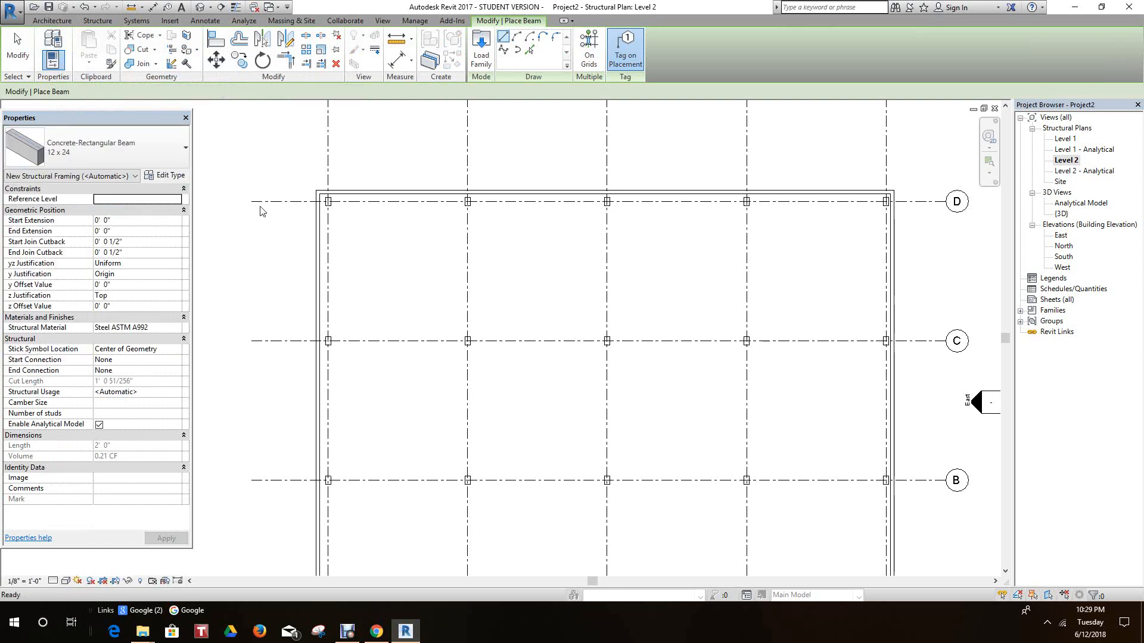
pyautogui.scroll(-3, 261, 206)
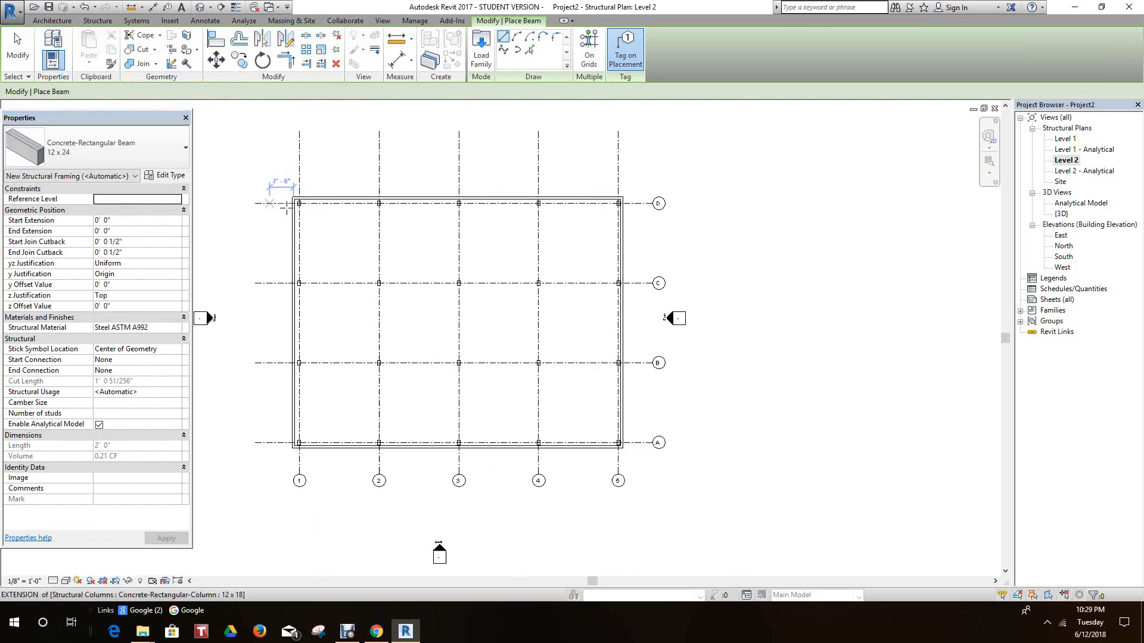
pyautogui.click(588, 47)
pyautogui.moveTo(638, 187); pyautogui.dragTo(282, 464)
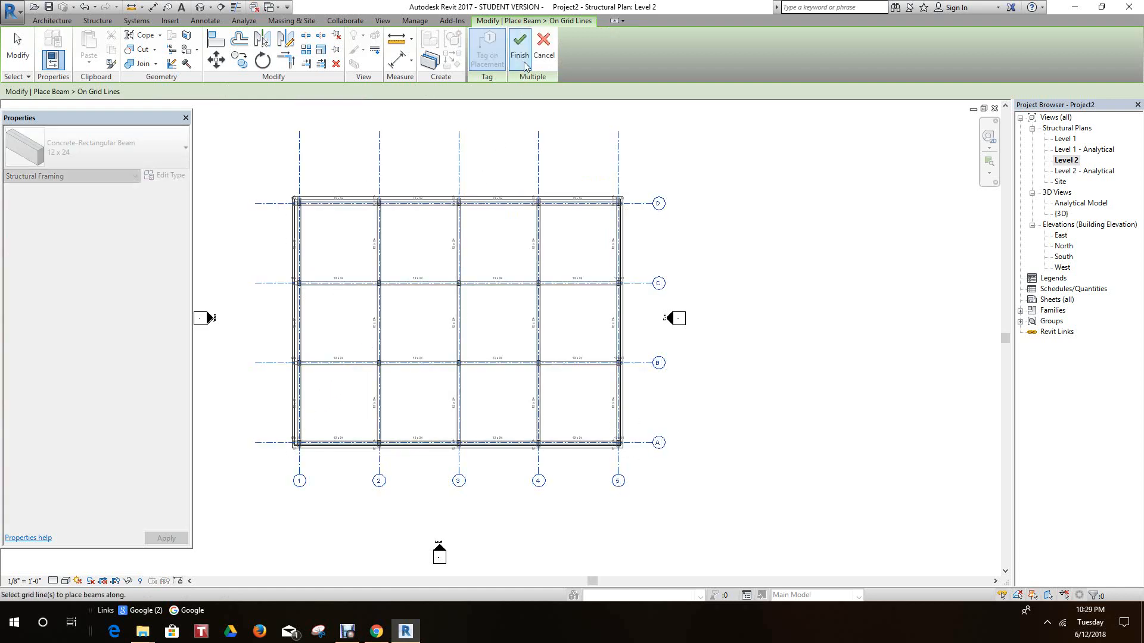
pyautogui.click(525, 66)
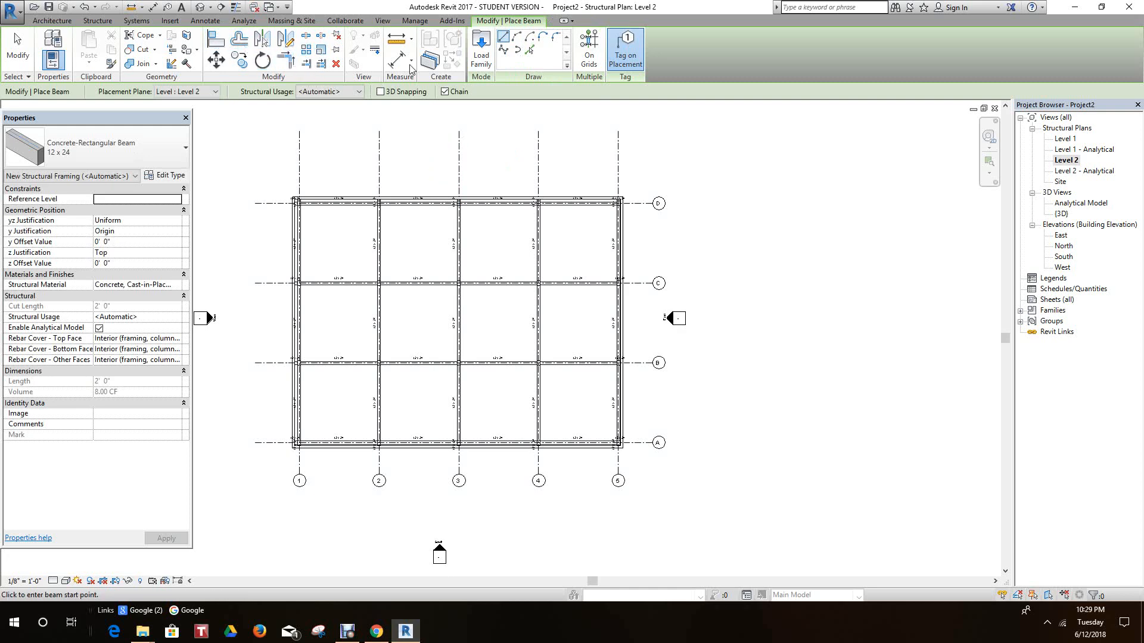
# Step: Inspect the beams over the columns and perimeter walls in the default 3D view and end the beam command
pyautogui.click(201, 7)
pyautogui.scroll(5, 513, 283)
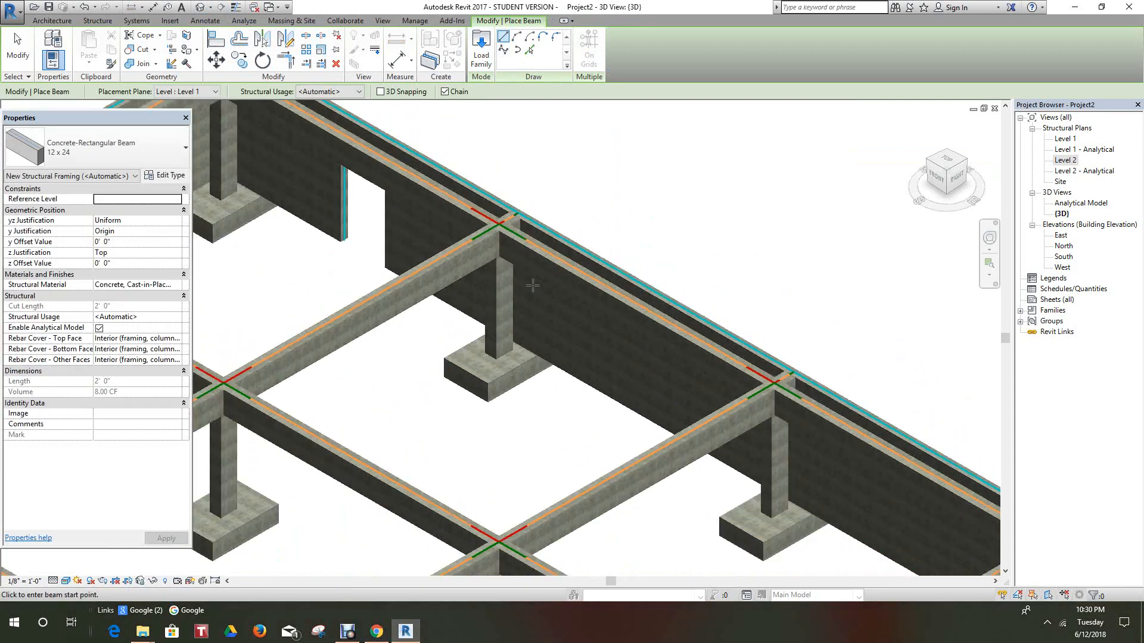
pyautogui.scroll(-4, 577, 255)
pyautogui.scroll(3, 577, 256)
pyautogui.moveTo(576, 256); pyautogui.dragTo(626, 197, button='middle')
pyautogui.scroll(4, 679, 289)
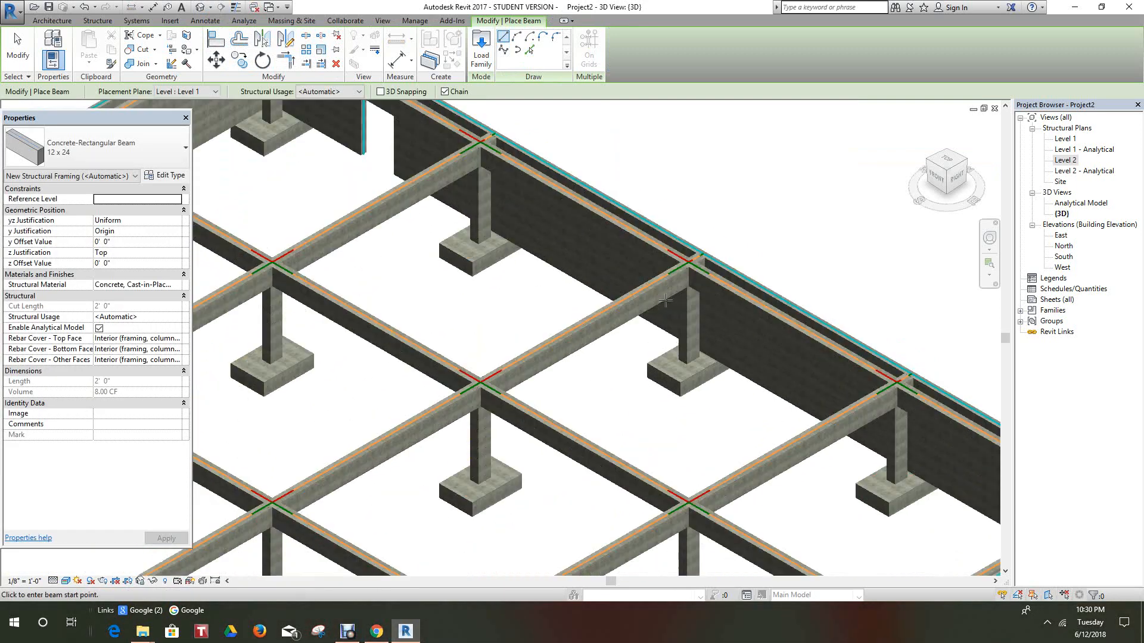
pyautogui.scroll(-6, 683, 289)
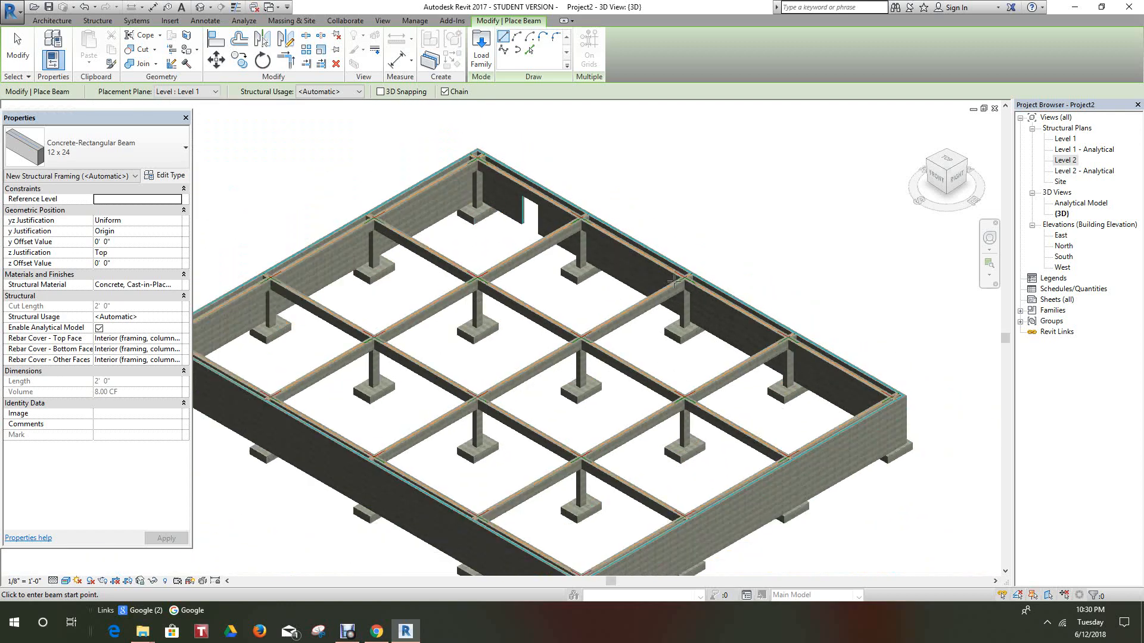
pyautogui.moveTo(673, 253); pyautogui.dragTo(691, 233, button='middle')
pyautogui.rightClick(684, 218)
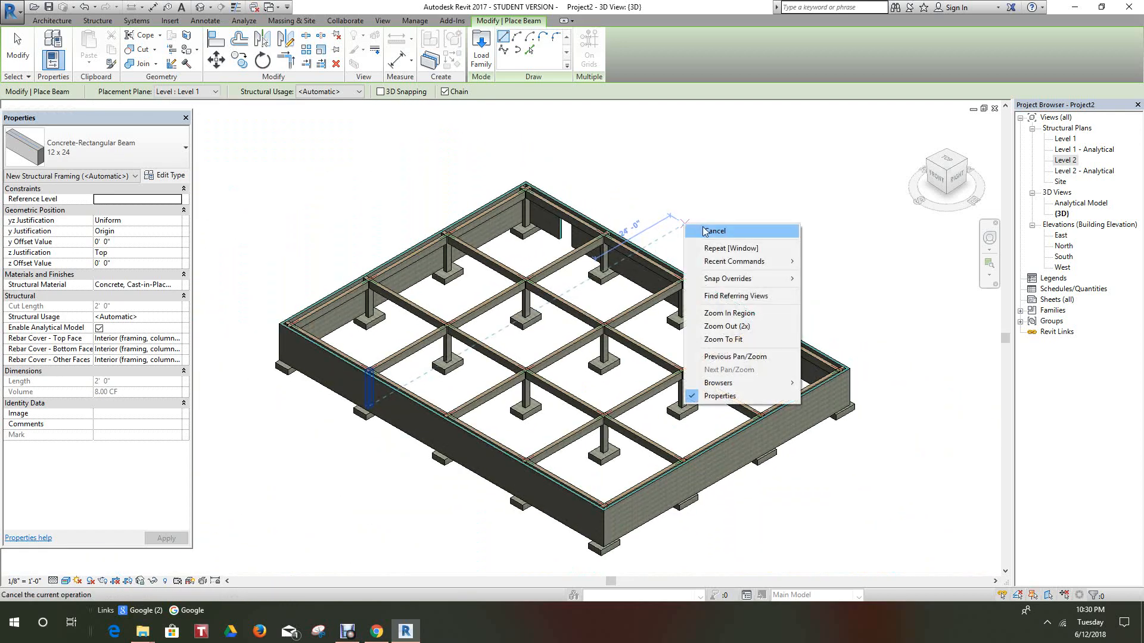
pyautogui.click(708, 232)
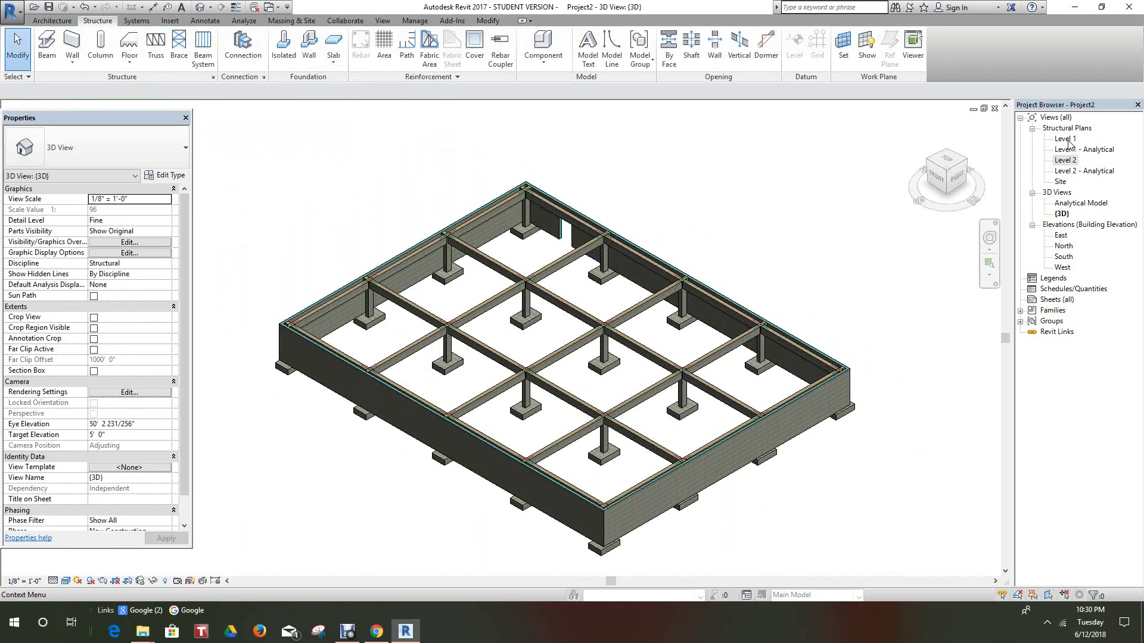
# Step: In the Level 1 plan, open the layer structure of the grid D wall's Exterior - 8" Concrete type and preview it in section
pyautogui.doubleClick(1069, 140)
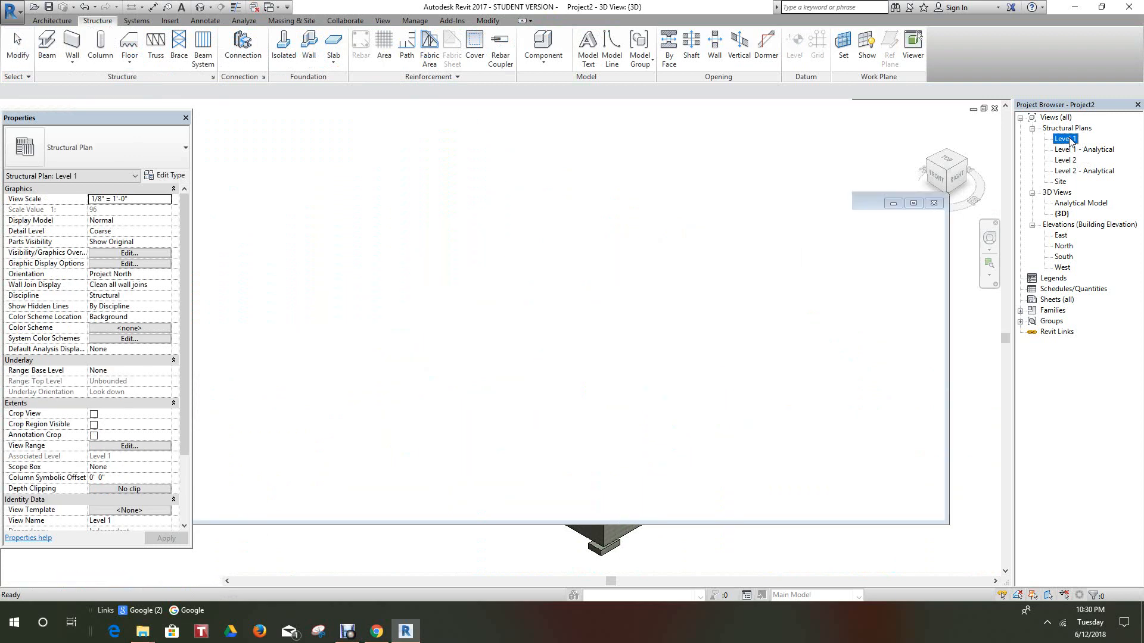
pyautogui.scroll(4, 667, 315)
pyautogui.scroll(4, 619, 285)
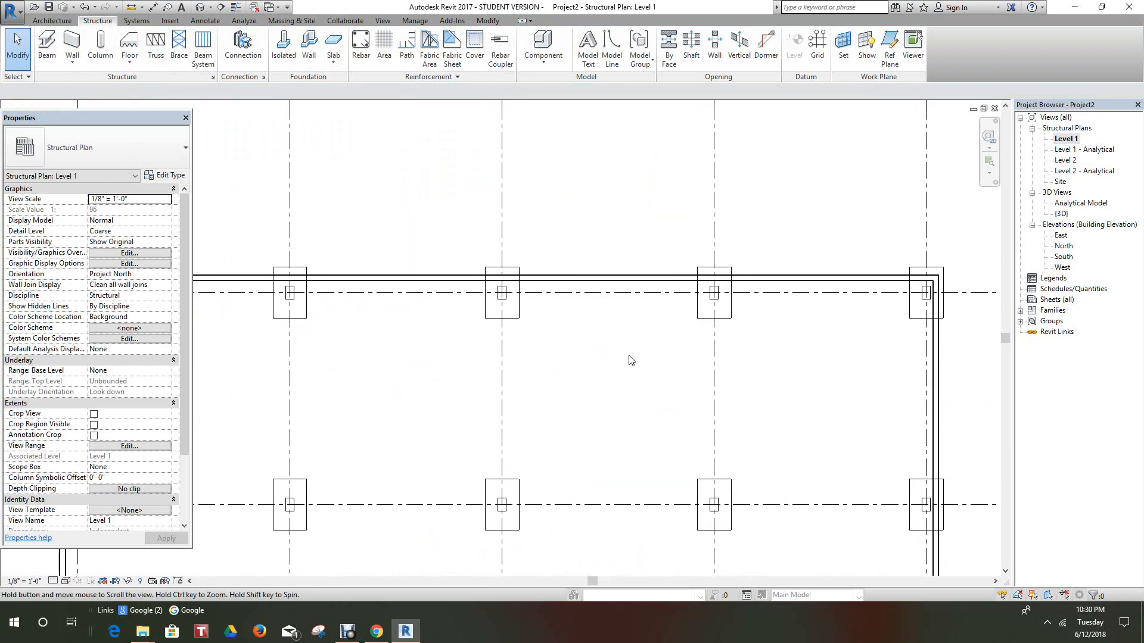
pyautogui.scroll(1, 608, 355)
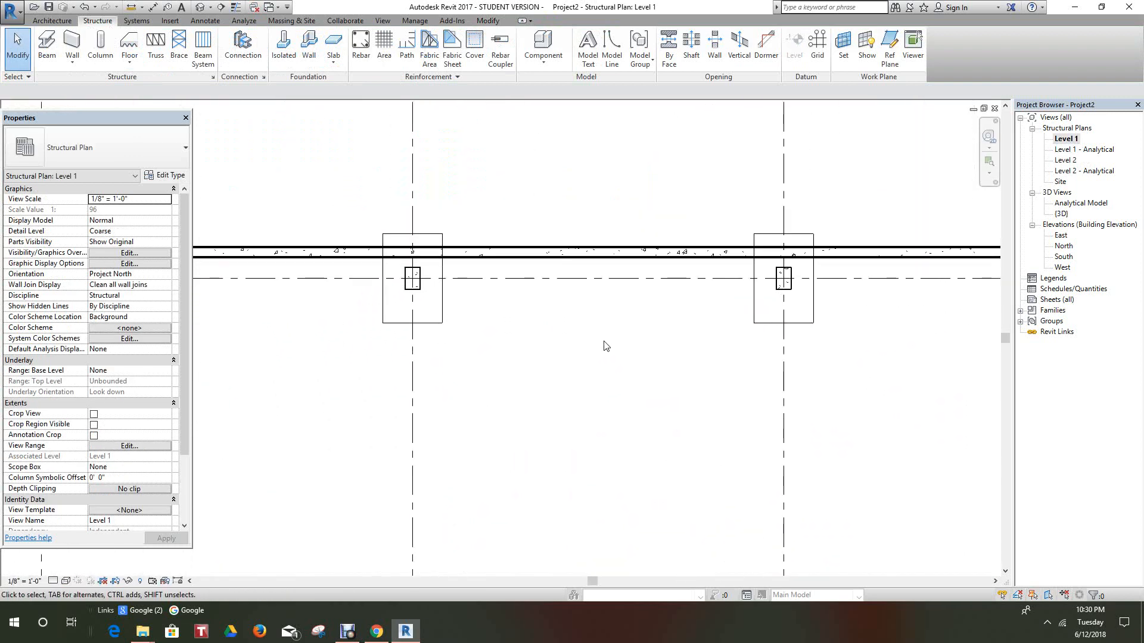
pyautogui.rightClick(605, 342)
pyautogui.click(631, 349)
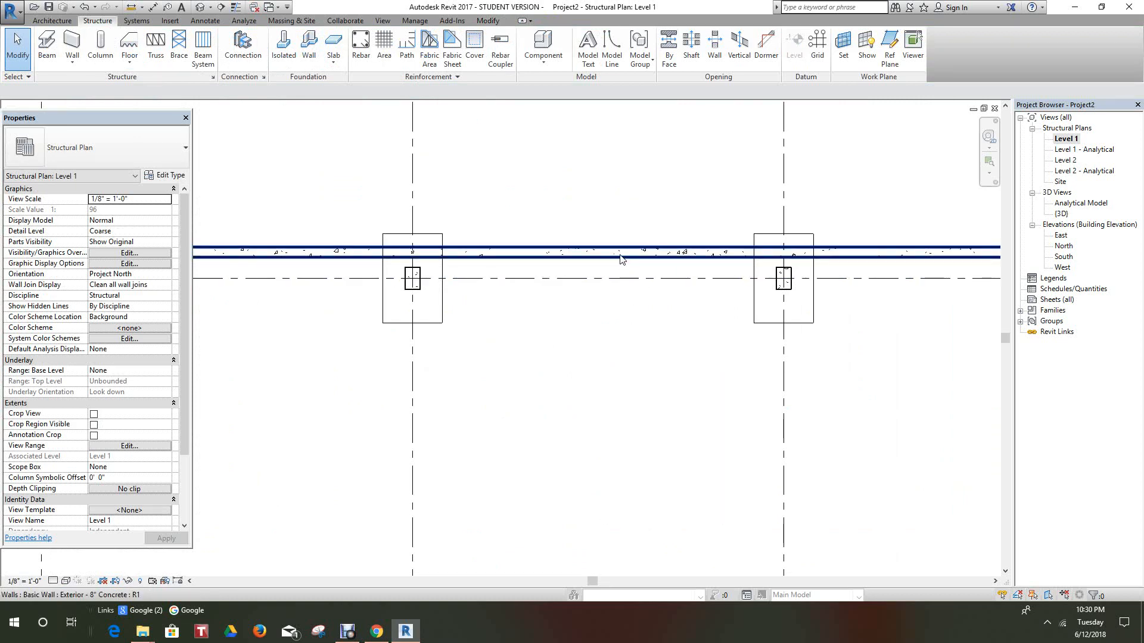
pyautogui.click(621, 260)
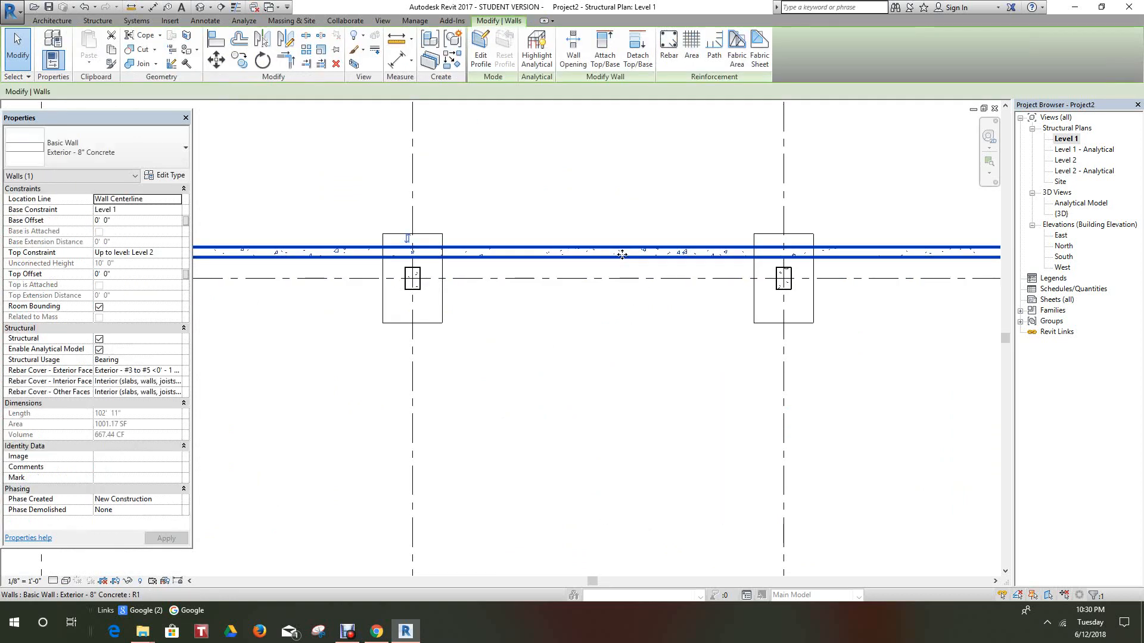
pyautogui.click(167, 177)
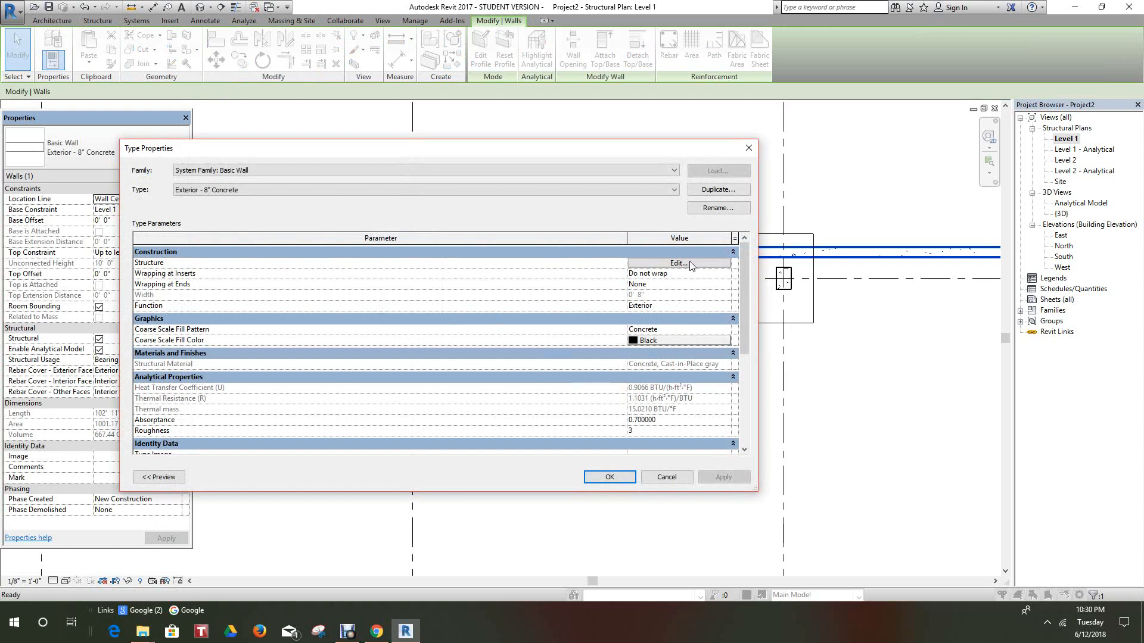
pyautogui.click(674, 266)
pyautogui.click(156, 479)
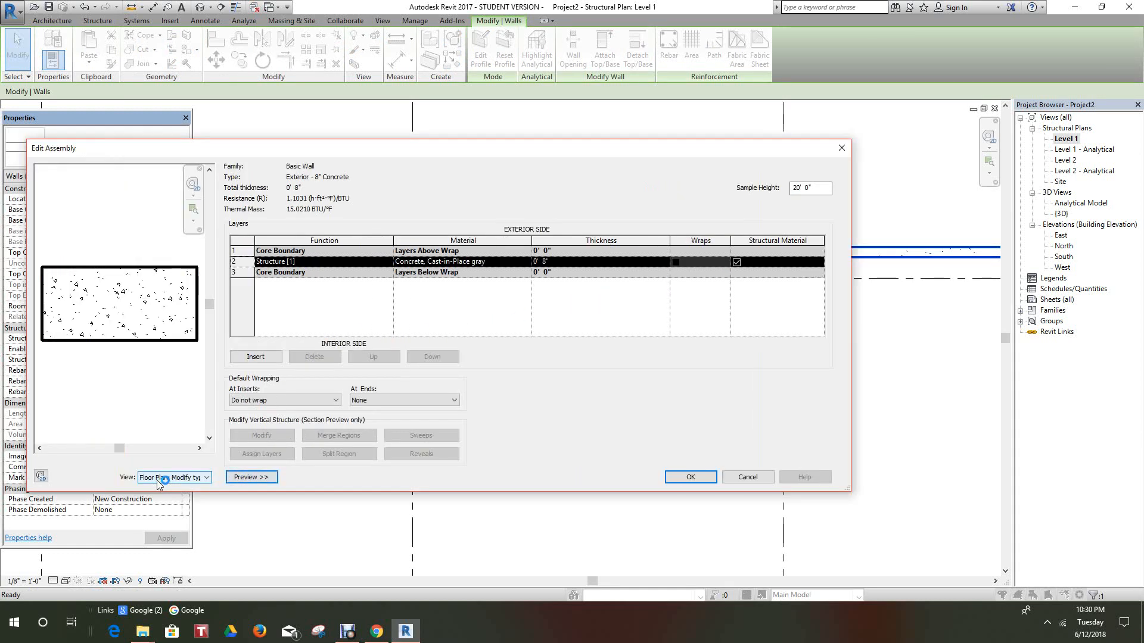
pyautogui.click(185, 478)
pyautogui.click(194, 497)
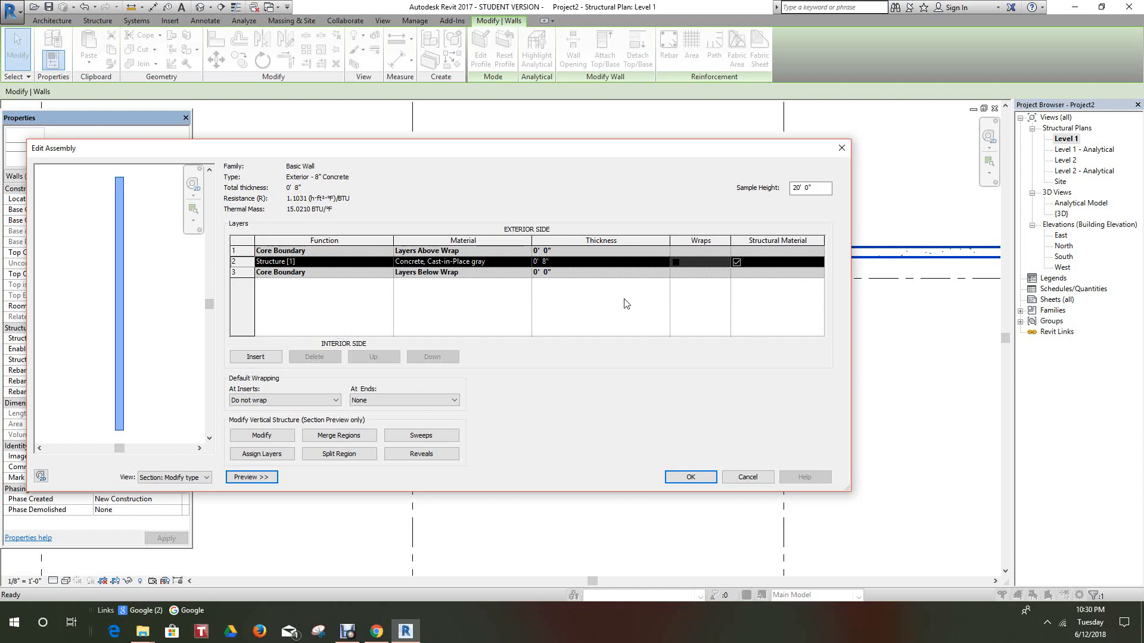
# Step: Insert a layer above the concrete layer in the wall assembly and assign it the Rigid insulation material
pyautogui.click(259, 360)
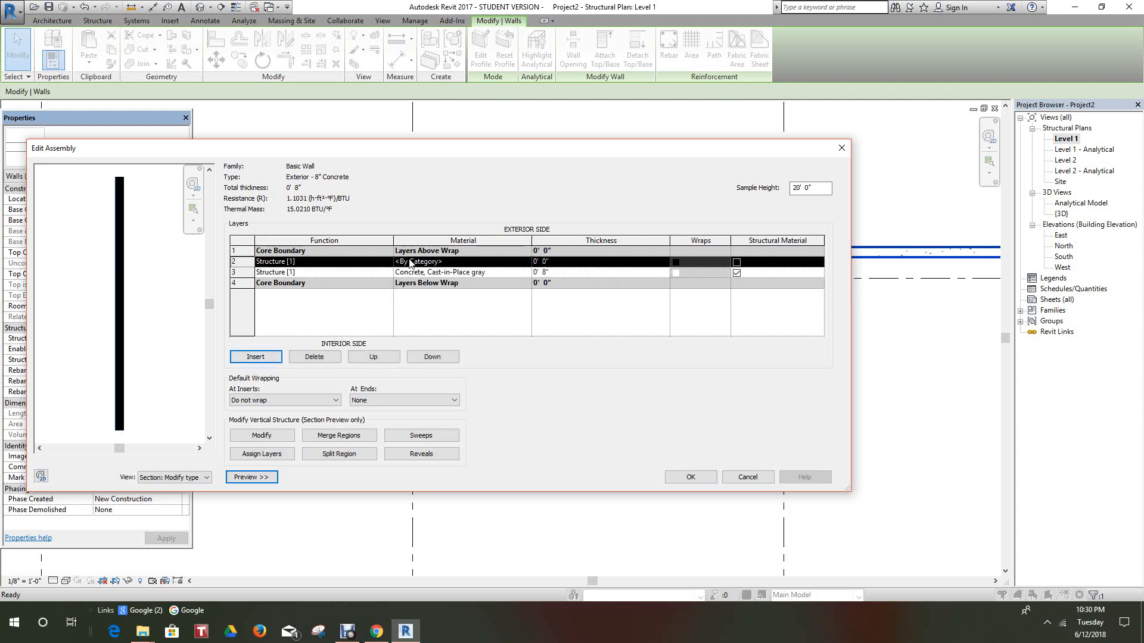
pyautogui.click(525, 263)
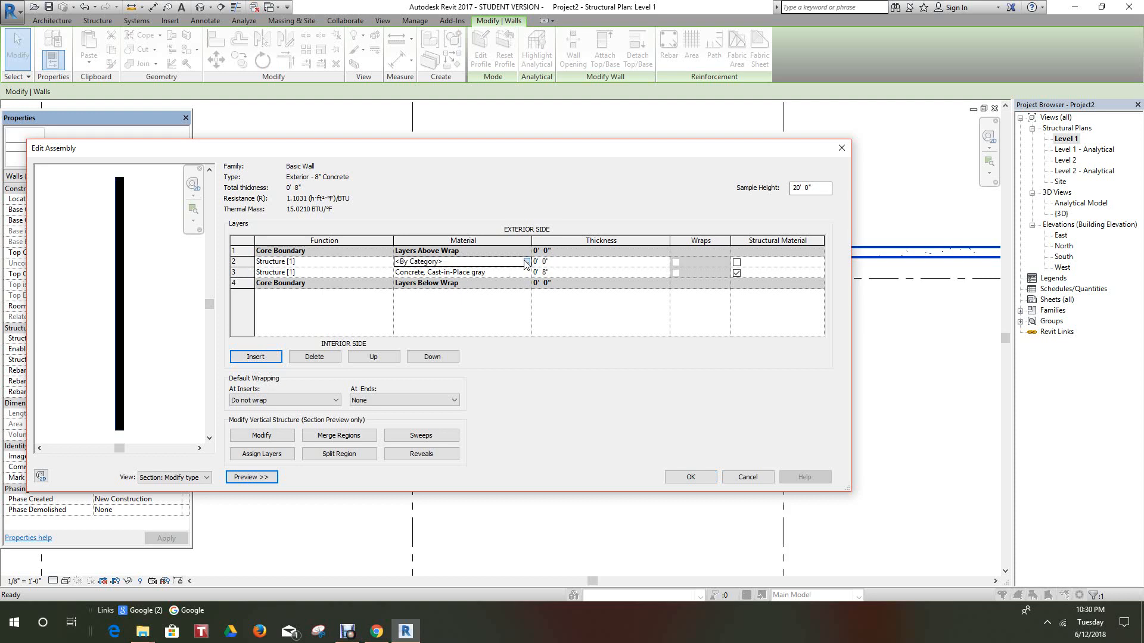
pyautogui.click(526, 262)
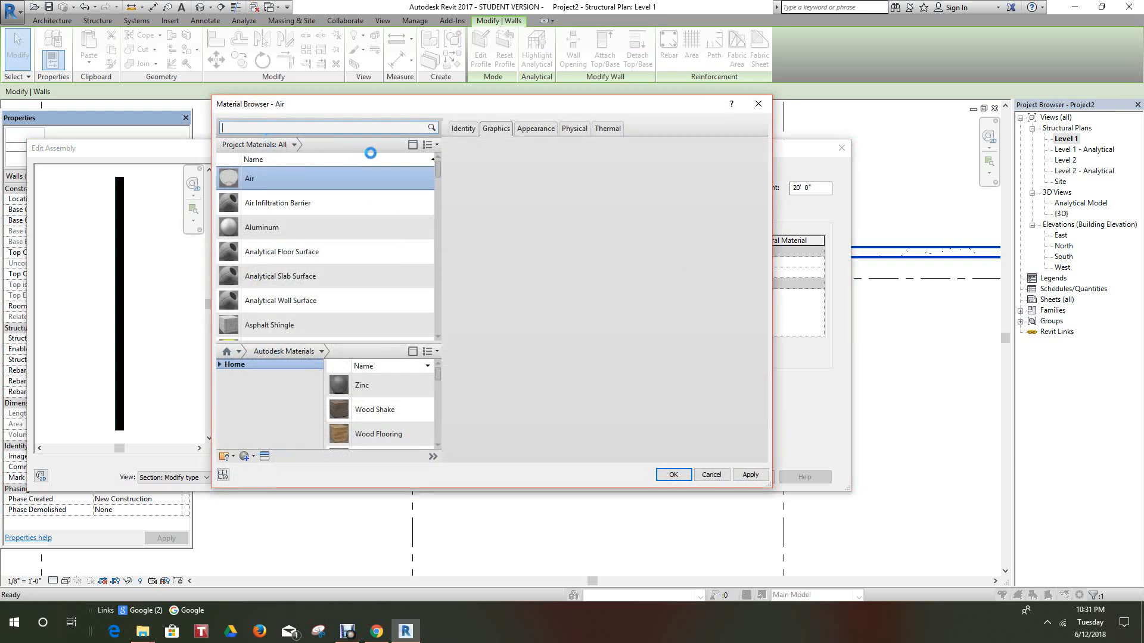
pyautogui.click(266, 127)
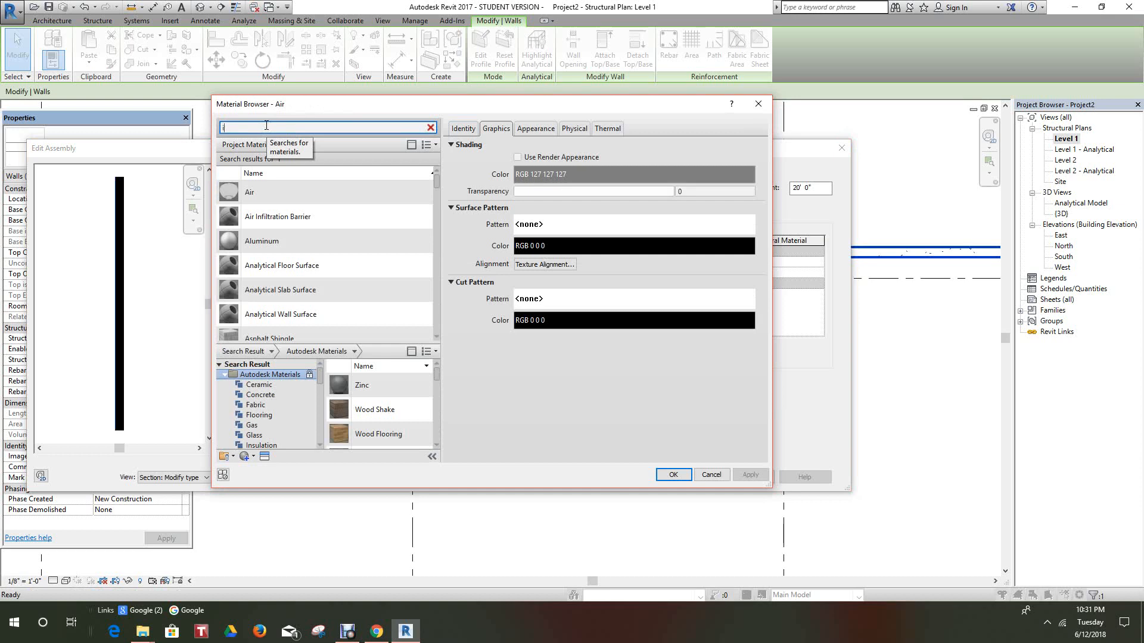
pyautogui.write('ins')
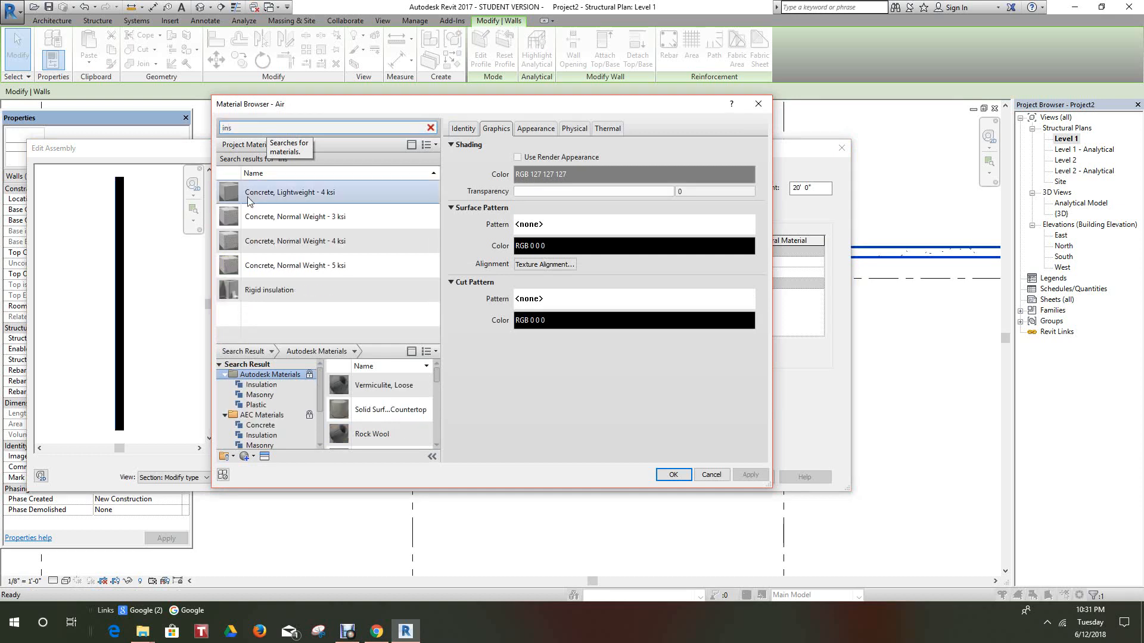
pyautogui.click(270, 293)
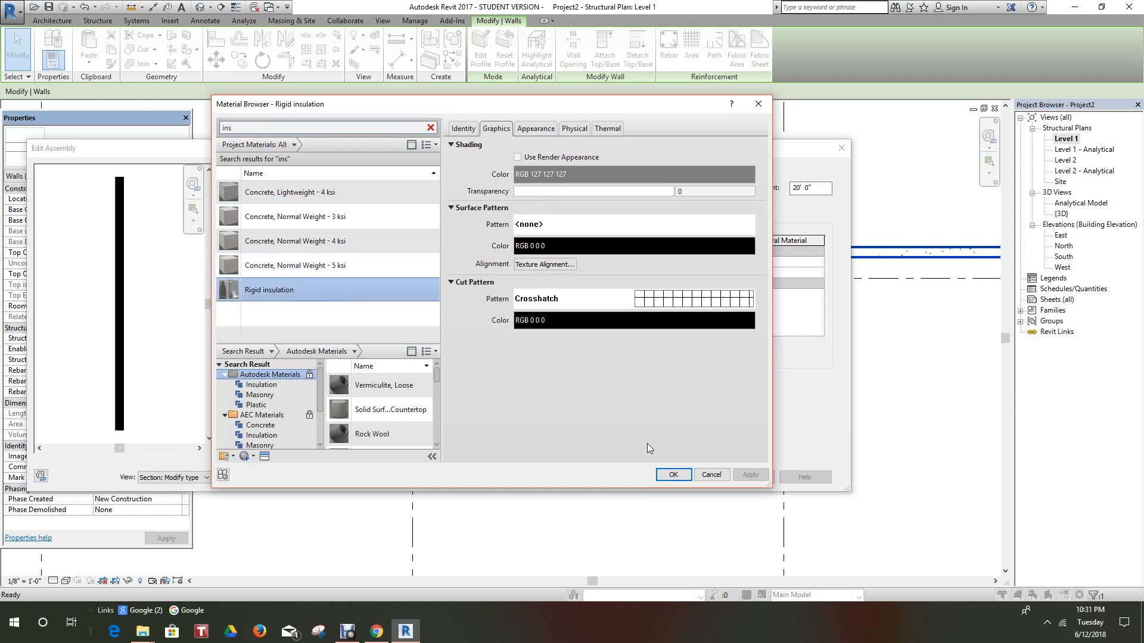
pyautogui.click(672, 475)
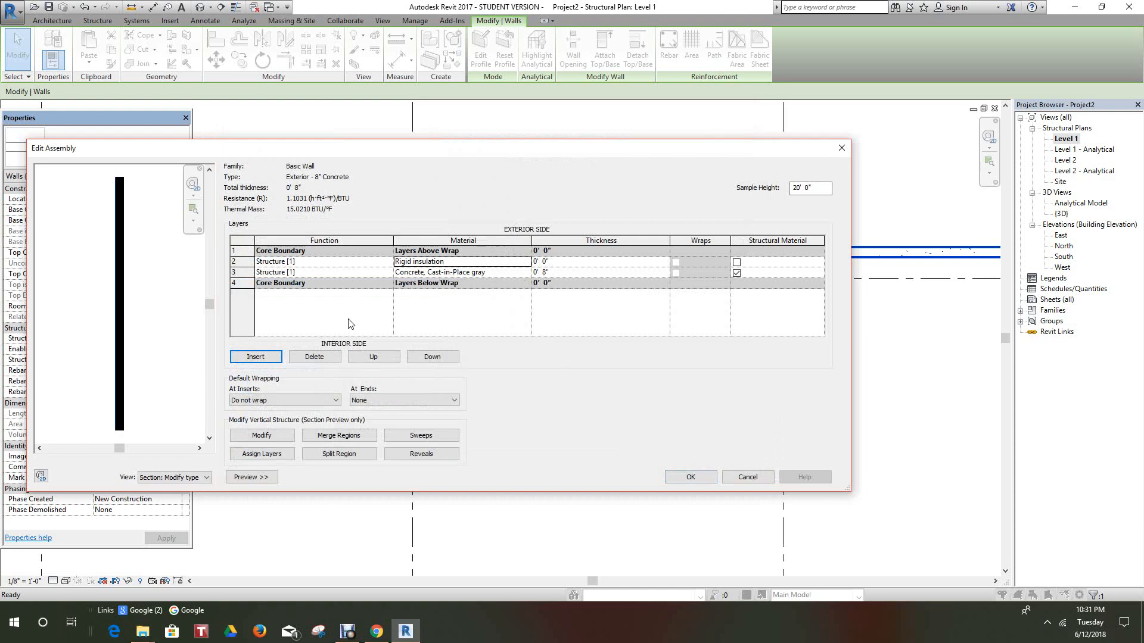
# Step: Insert a layer above the rigid insulation and browse the project materials for the 8" concrete layer
pyautogui.click(266, 359)
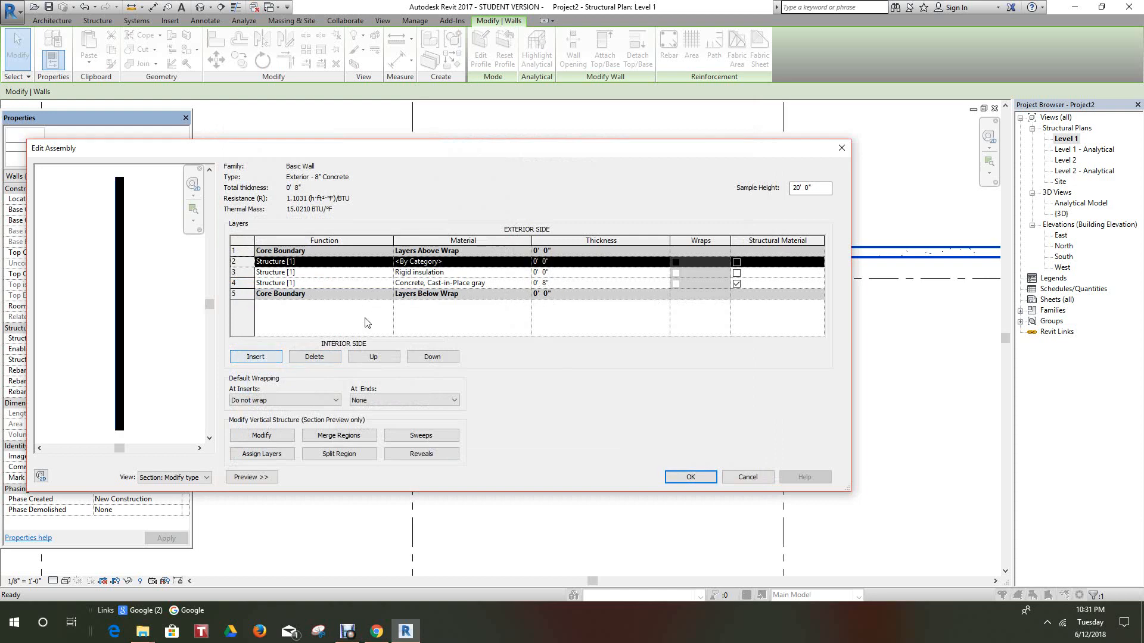
pyautogui.click(526, 283)
pyautogui.click(526, 283)
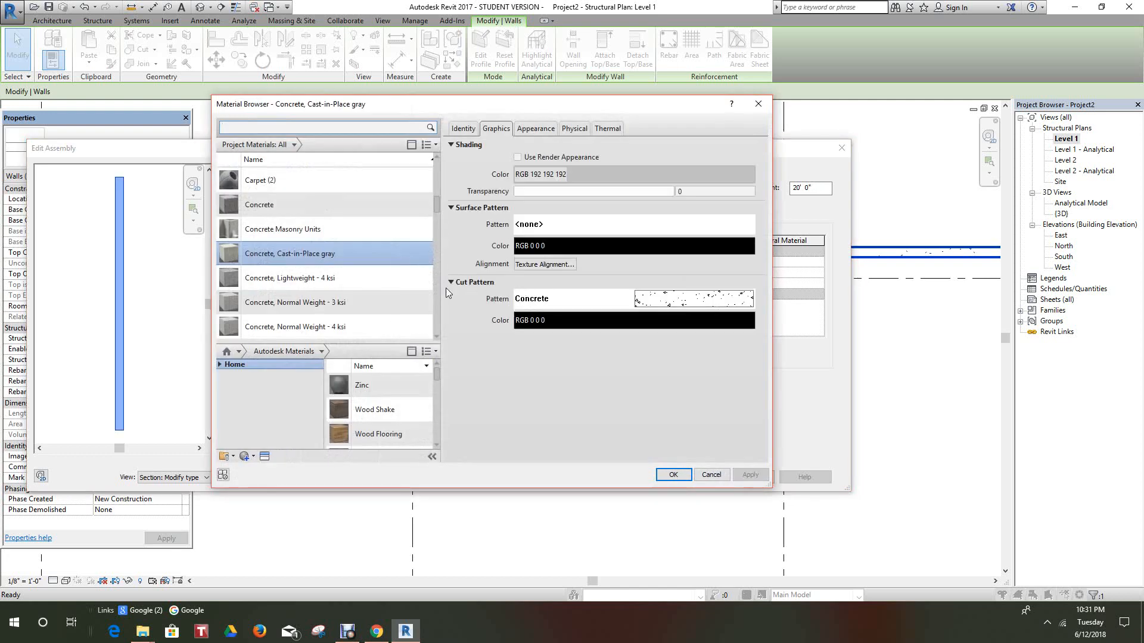
pyautogui.scroll(-6, 321, 267)
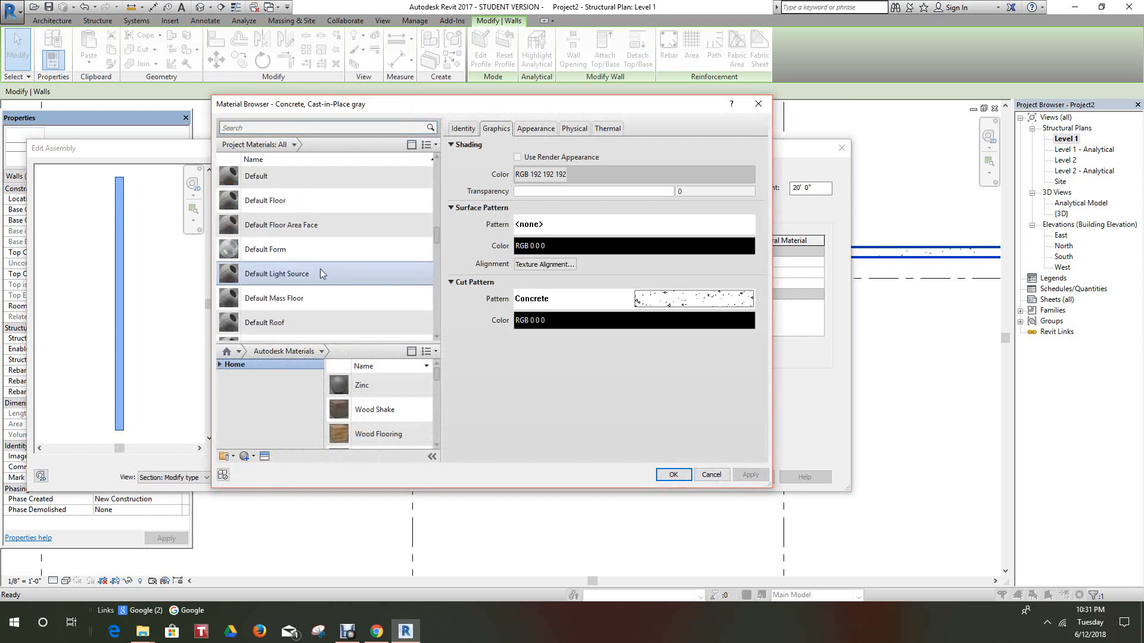
pyautogui.scroll(-8, 320, 269)
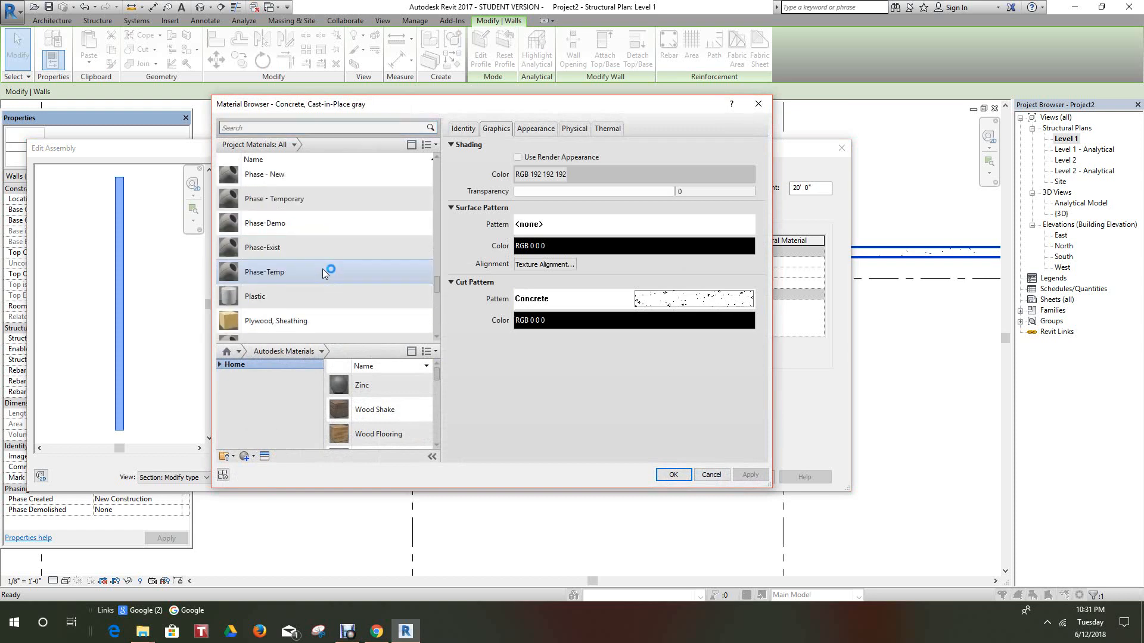
pyautogui.scroll(-5, 323, 269)
pyautogui.scroll(8, 323, 268)
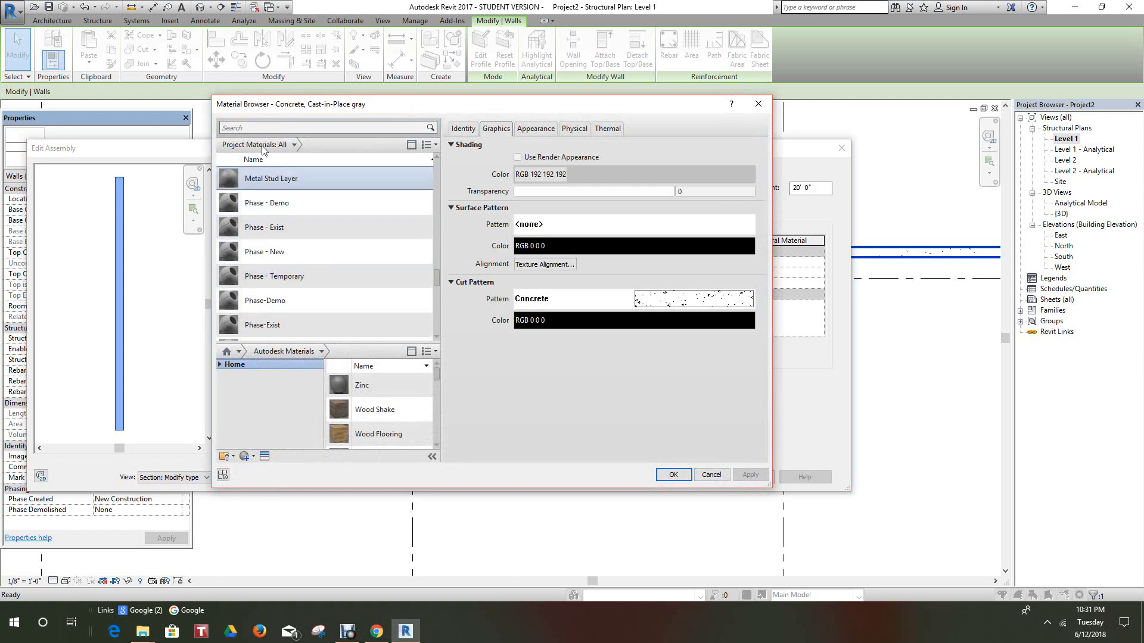
# Step: Search the materials for "prescast concrete"
pyautogui.click(257, 128)
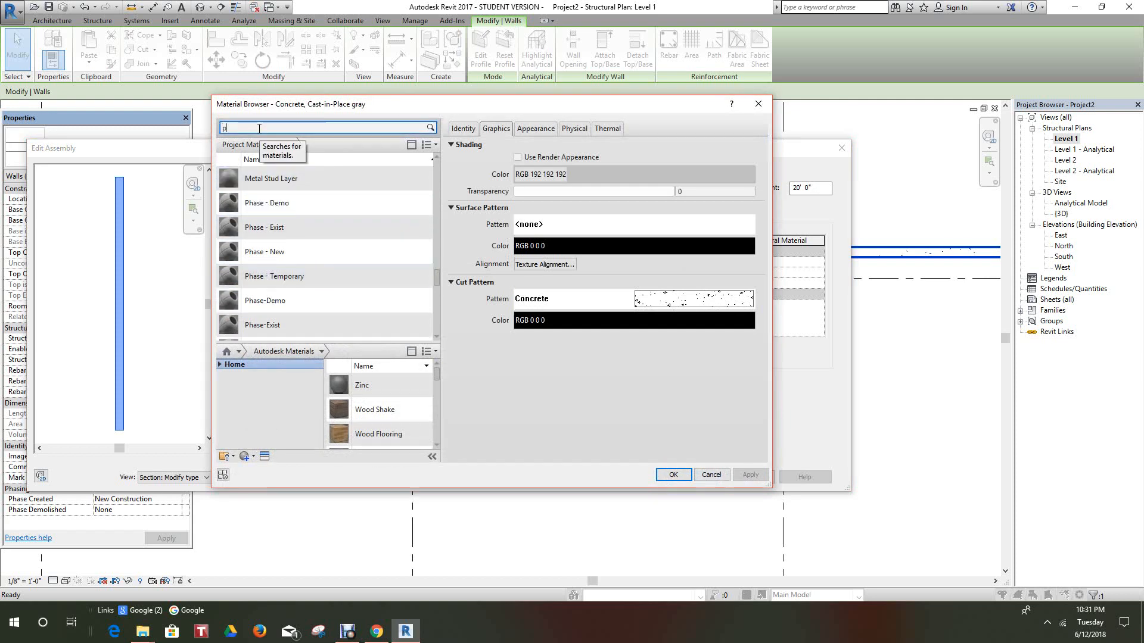
pyautogui.write('prescast')
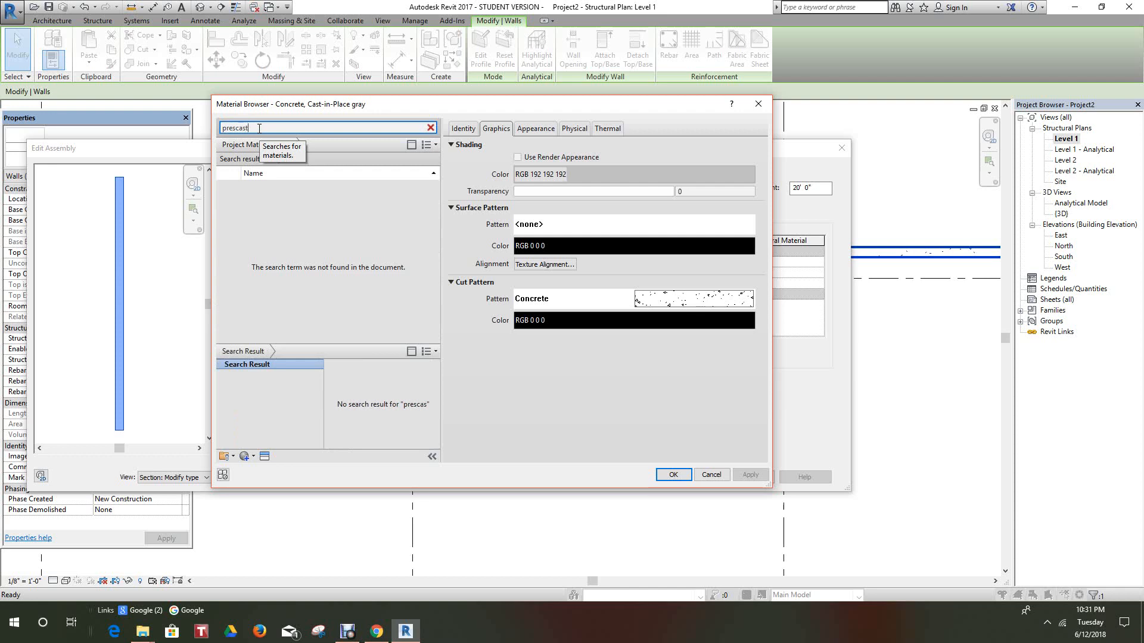
pyautogui.write(' concrete')
pyautogui.press('Return')
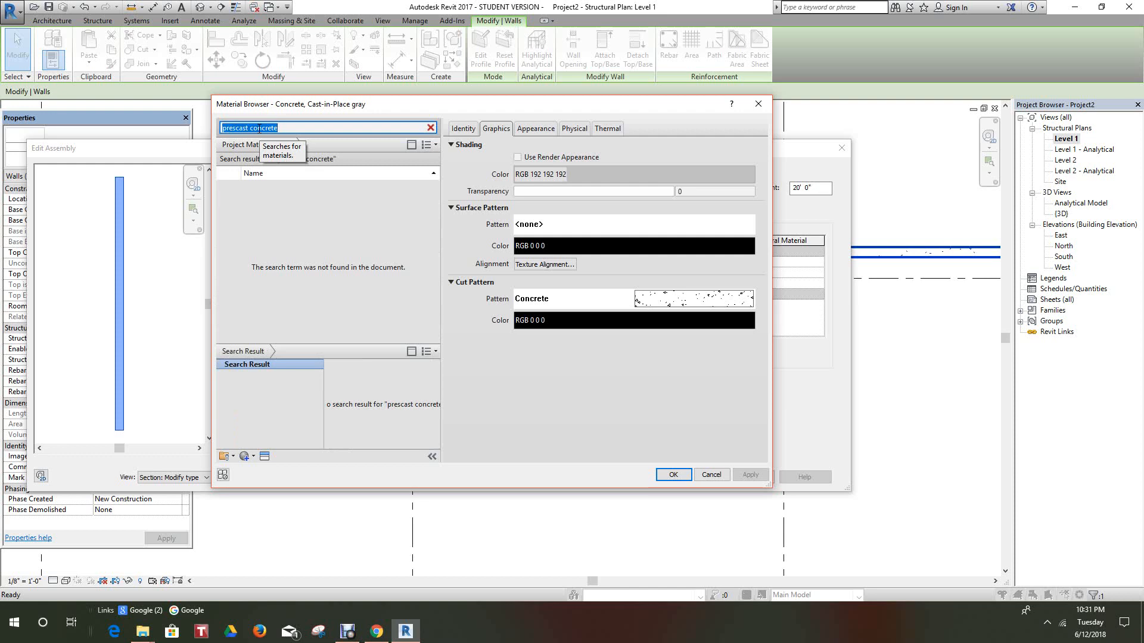
# Step: Search the materials for "conc" and assign Concrete, Precast to the 8" structural layer
pyautogui.moveTo(278, 128); pyautogui.dragTo(222, 129)
pyautogui.write('conc')
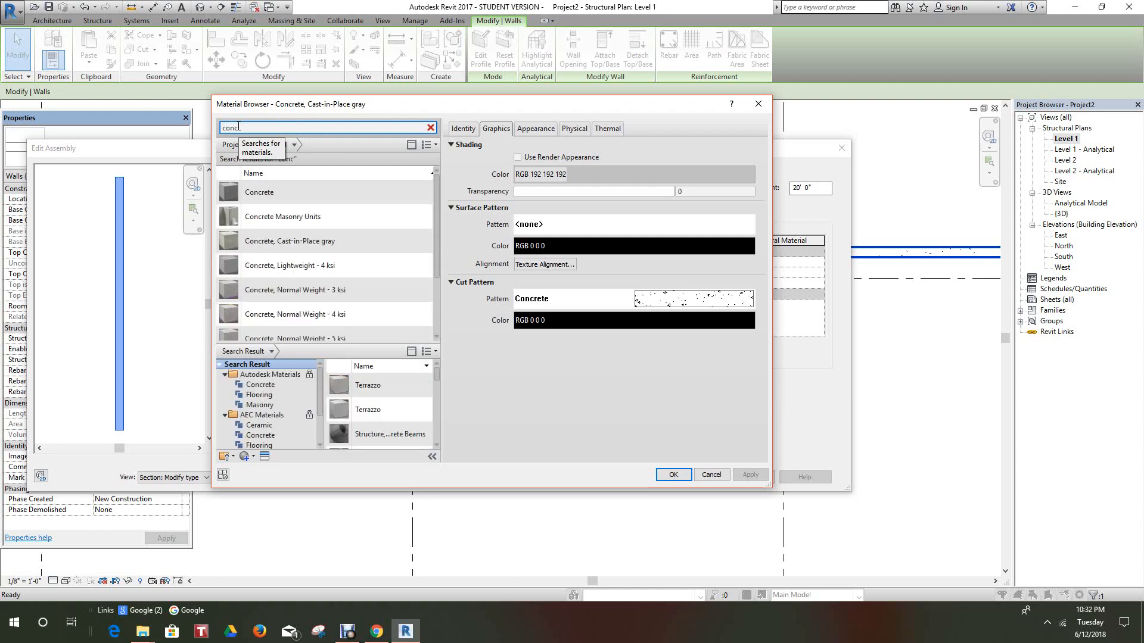
pyautogui.scroll(-3, 333, 255)
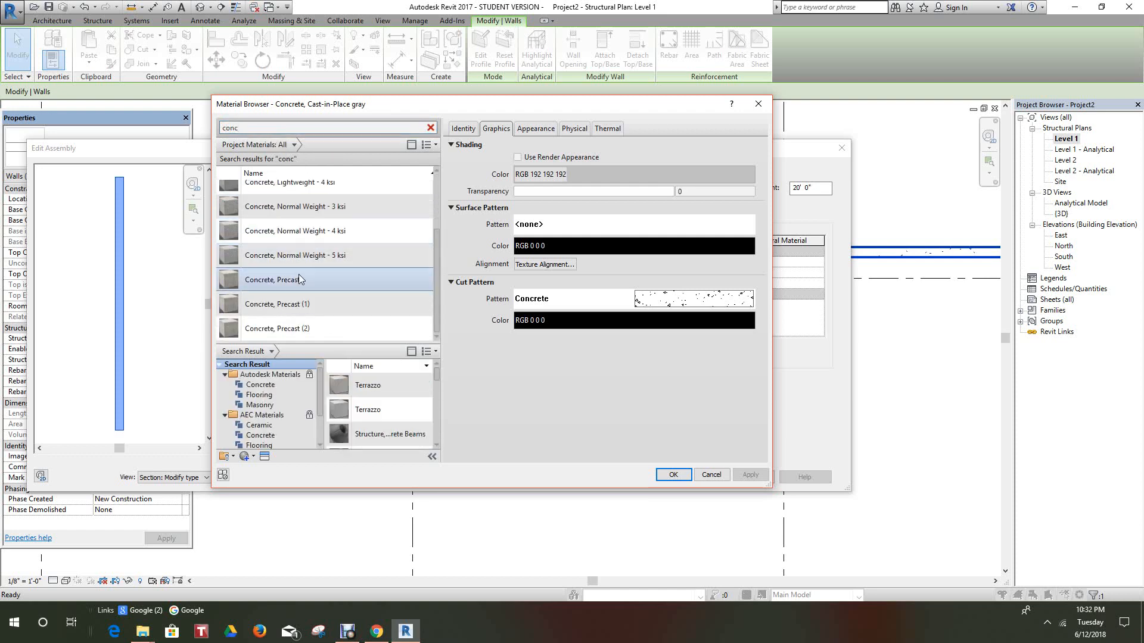
pyautogui.click(277, 281)
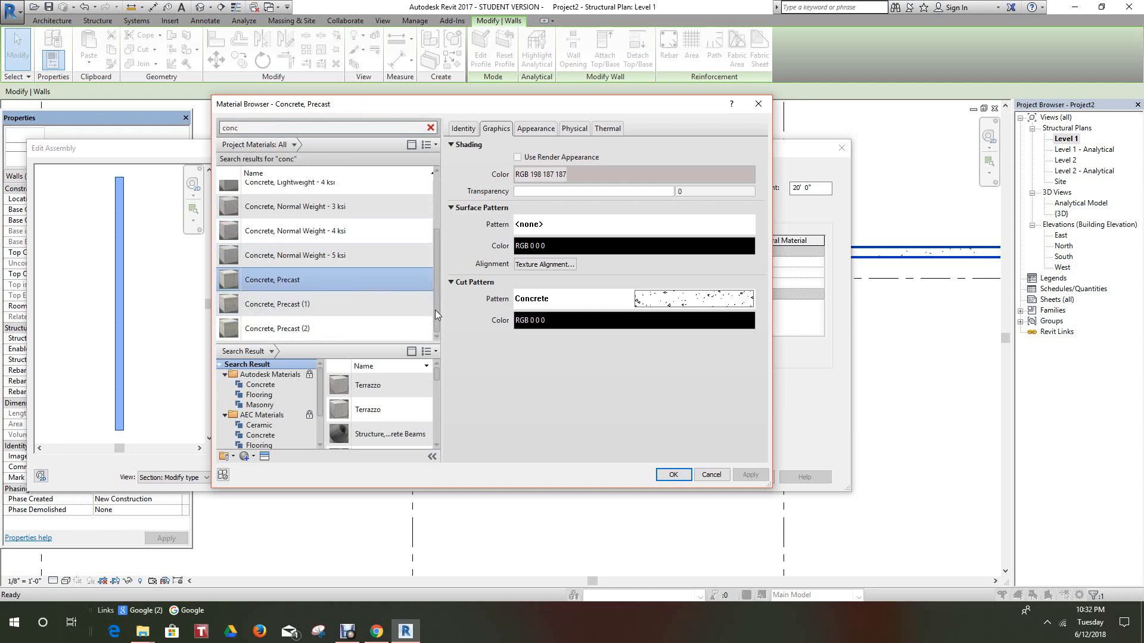
pyautogui.click(681, 474)
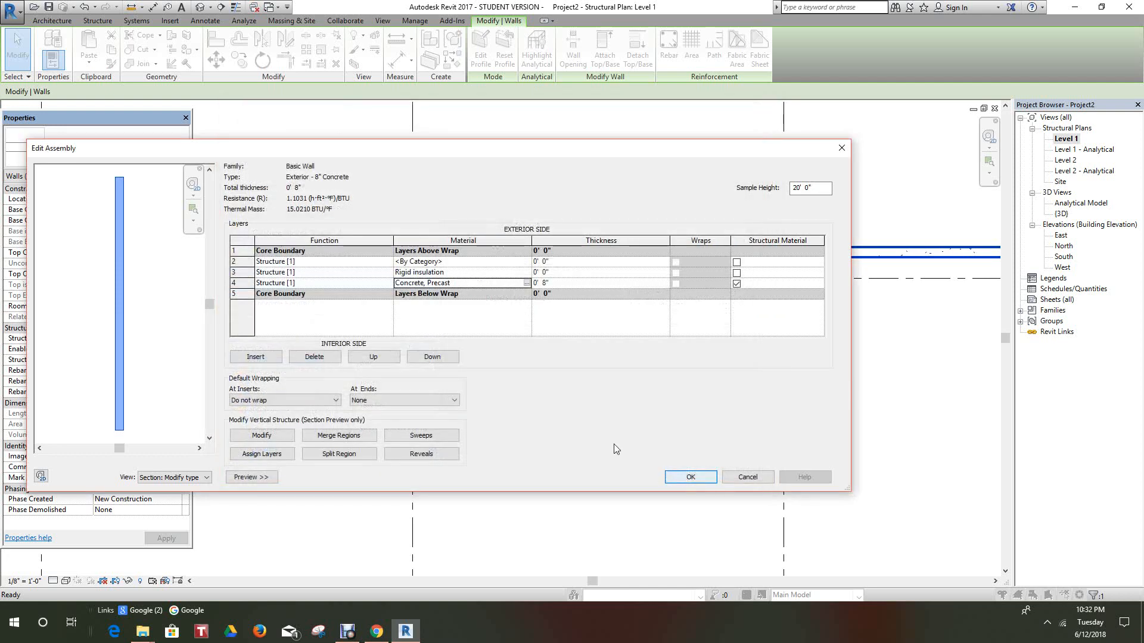
# Step: Assign the Concrete, Precast (1) material to the new layer on the exterior side of the insulation
pyautogui.click(524, 262)
pyautogui.click(527, 262)
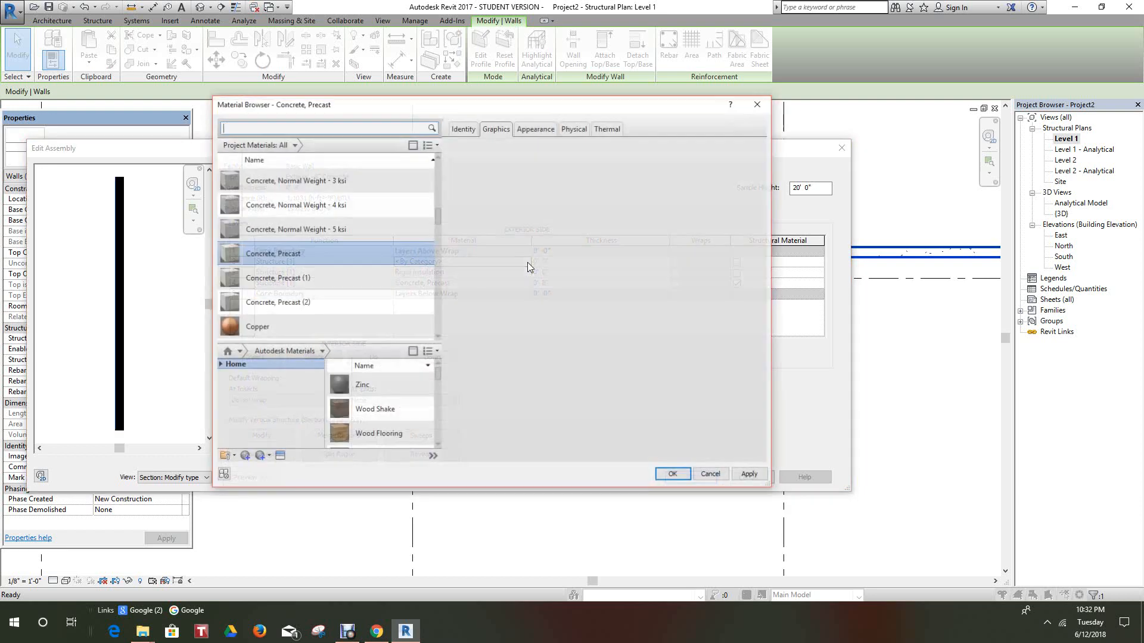
pyautogui.click(285, 278)
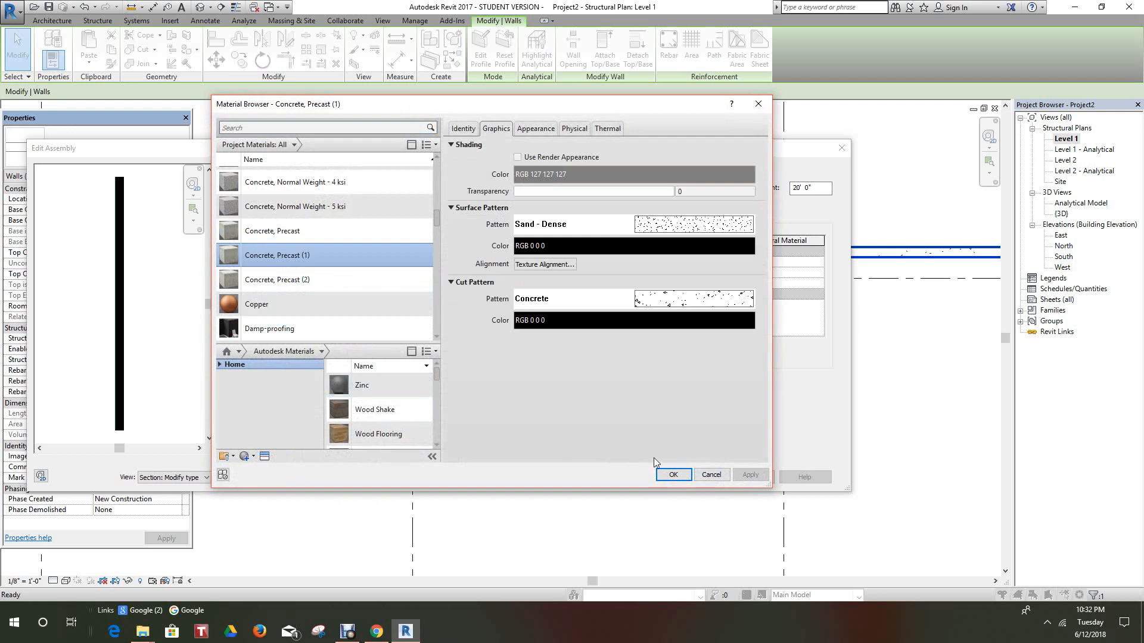
pyautogui.click(673, 474)
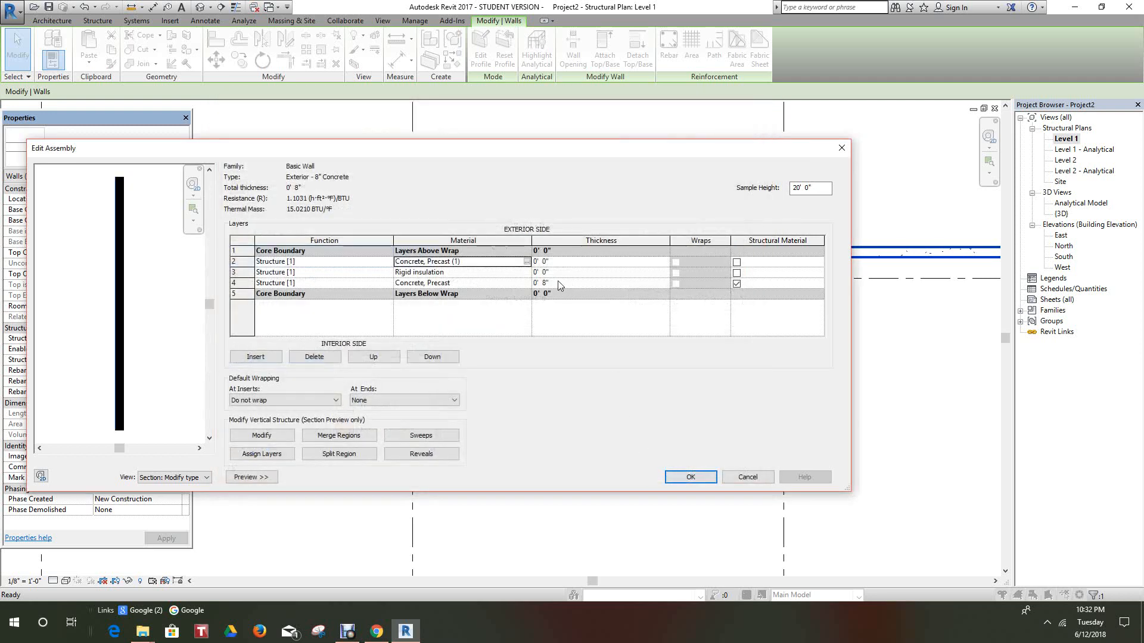
# Step: Set the thickness of both precast concrete layers and the rigid insulation to 4" each and accept the assembly
pyautogui.click(542, 262)
pyautogui.doubleClick(544, 272)
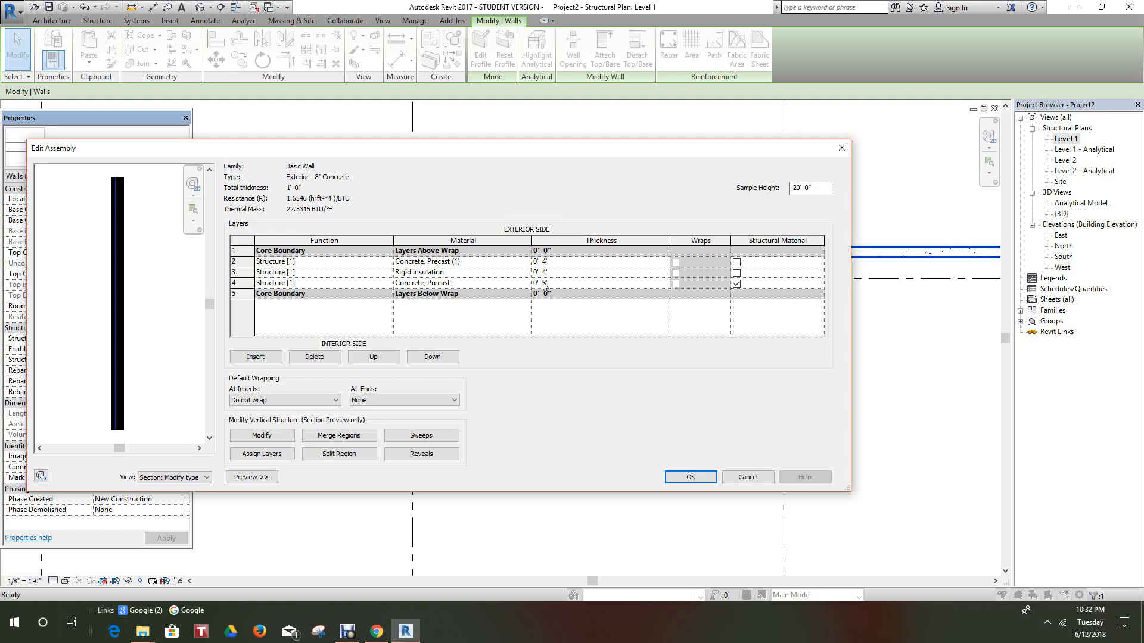
pyautogui.write('4')
pyautogui.doubleClick(542, 284)
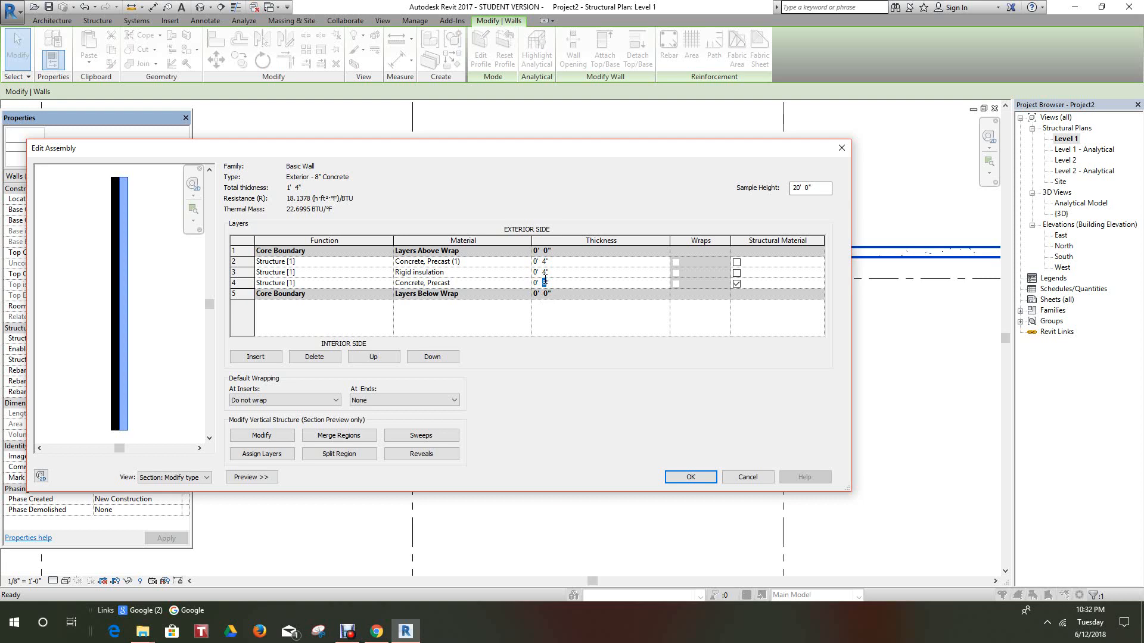
pyautogui.click(686, 476)
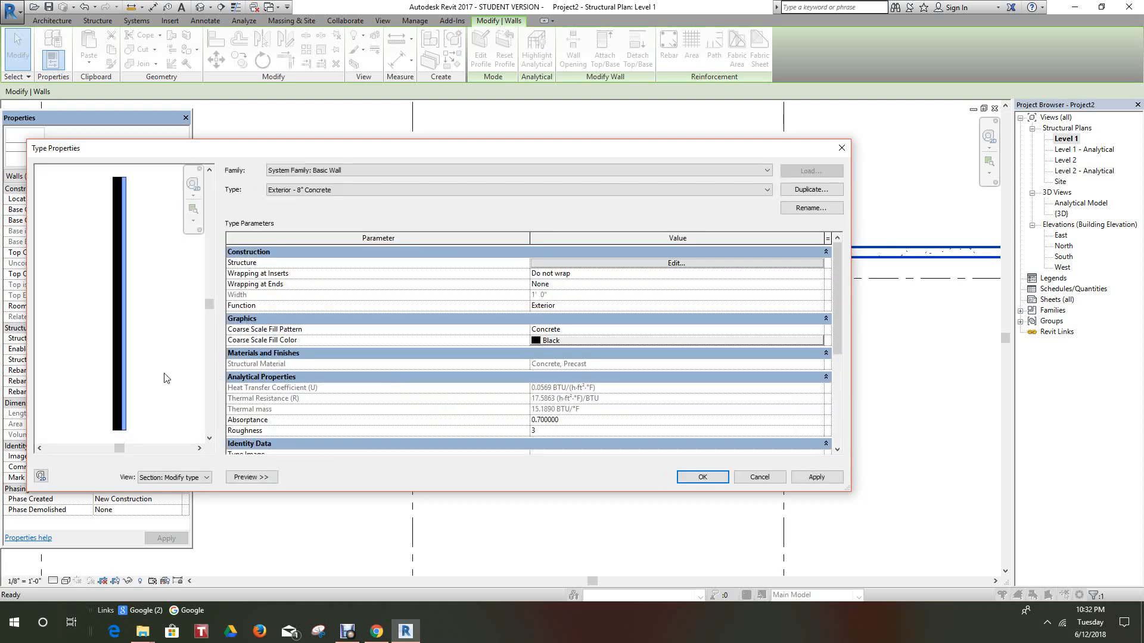
# Step: Examine the three wall layers in the section preview of the type properties
pyautogui.scroll(5, 150, 357)
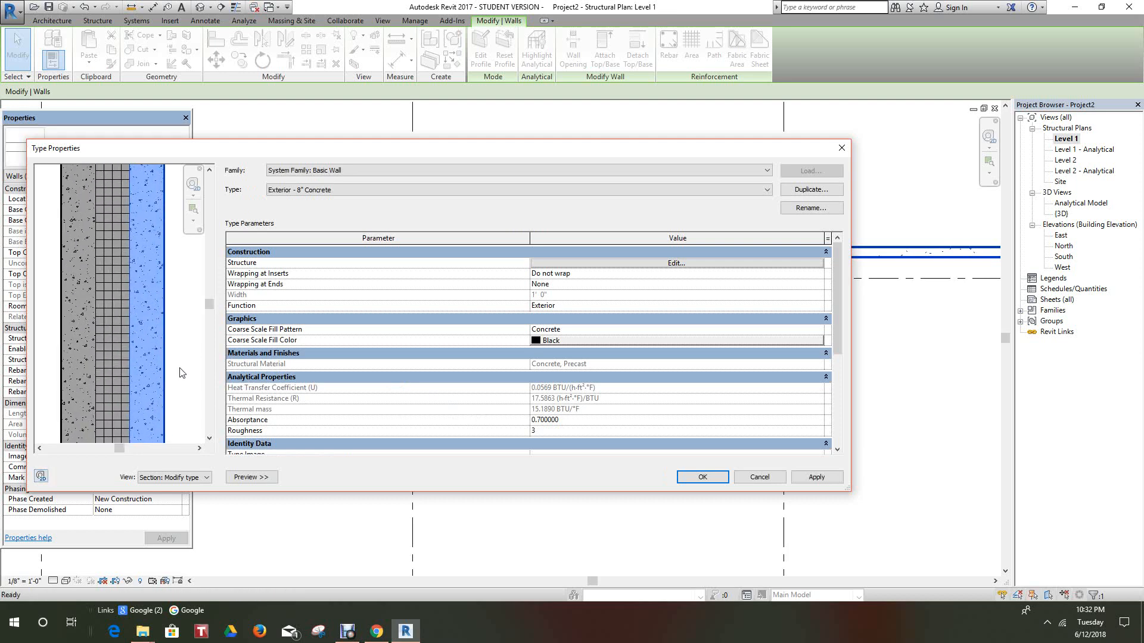
pyautogui.scroll(-2, 121, 333)
pyautogui.scroll(-2, 108, 350)
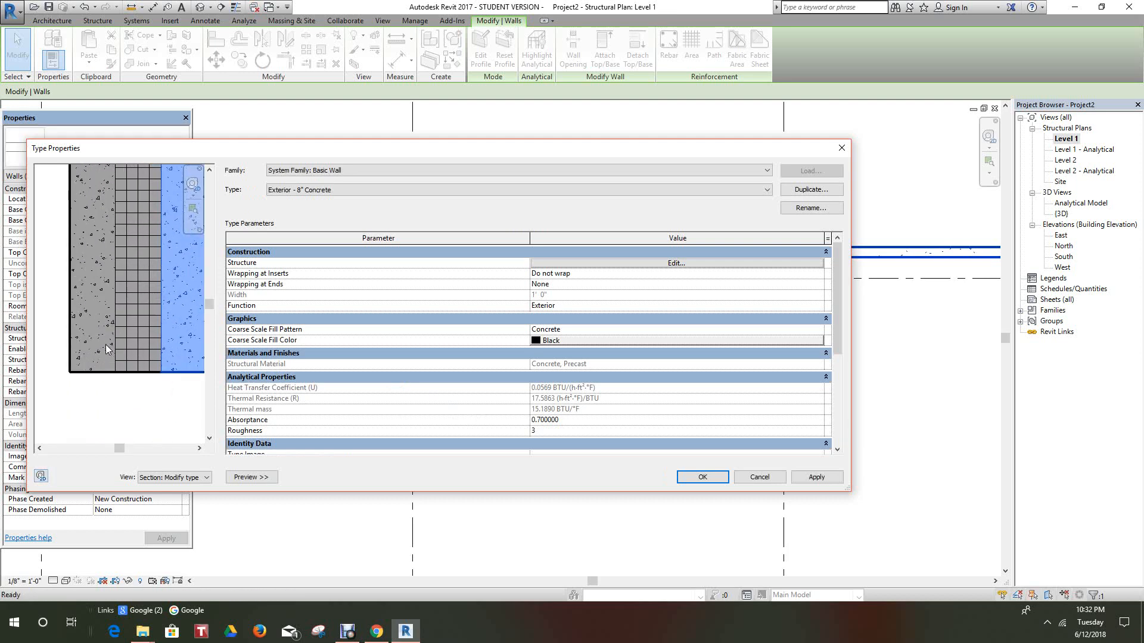
pyautogui.scroll(-3, 110, 357)
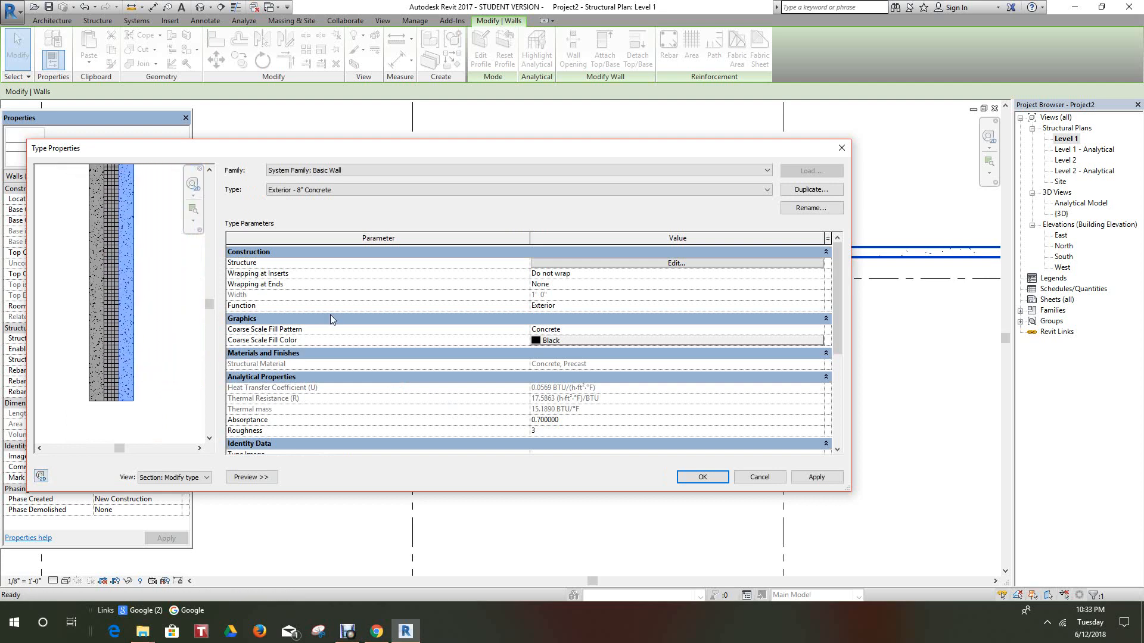
pyautogui.moveTo(400, 150); pyautogui.dragTo(456, 126)
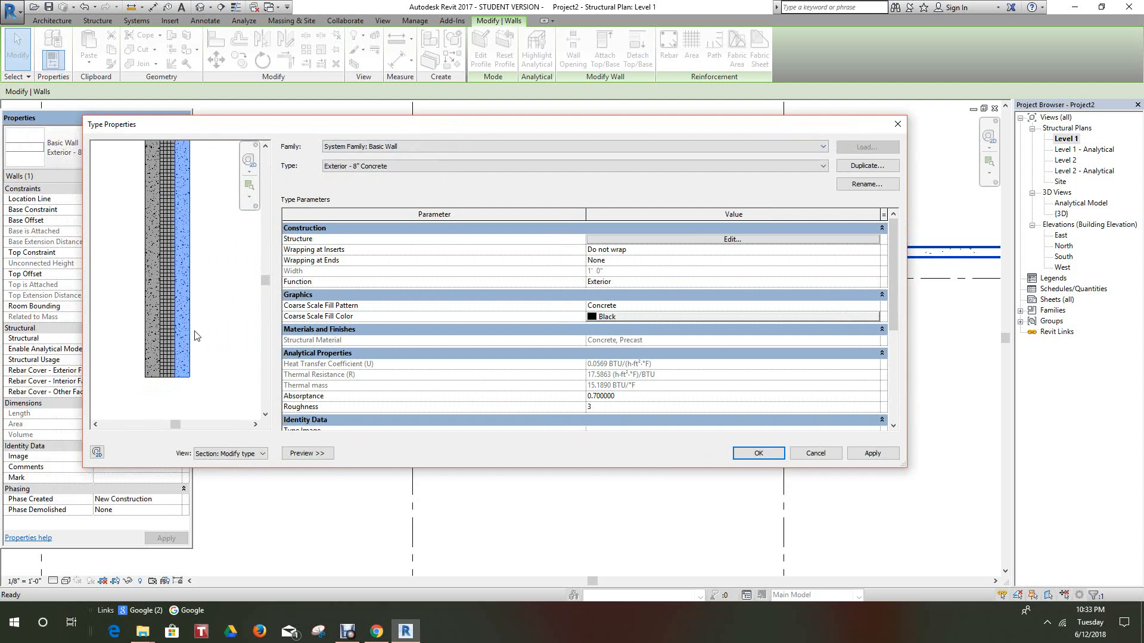
pyautogui.moveTo(196, 336); pyautogui.dragTo(201, 350, button='middle')
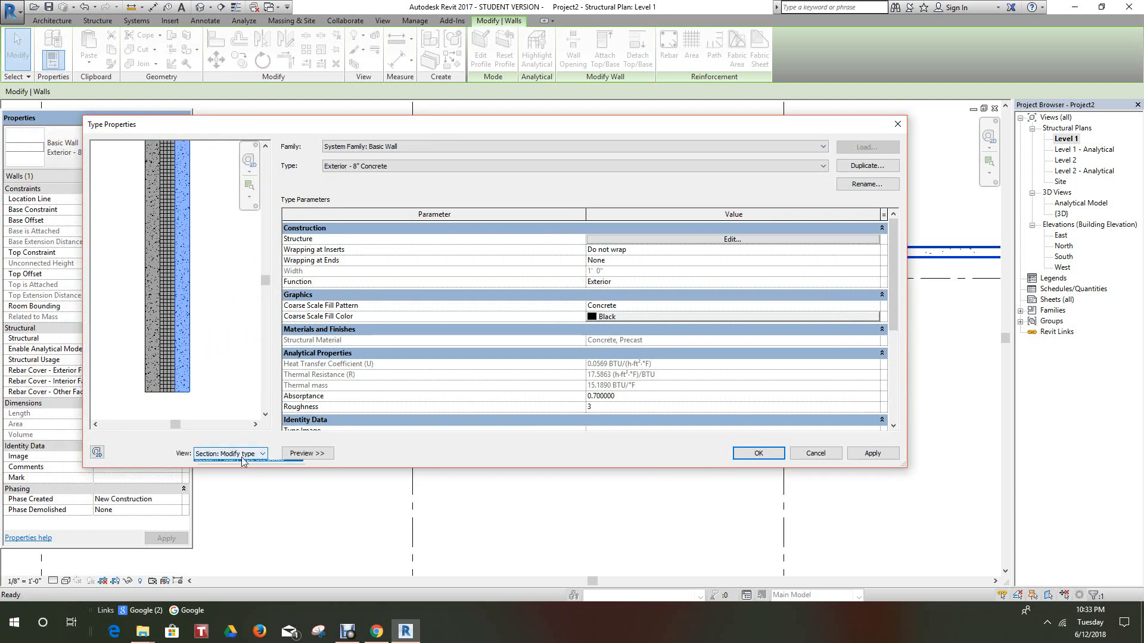
pyautogui.click(243, 455)
pyautogui.click(242, 454)
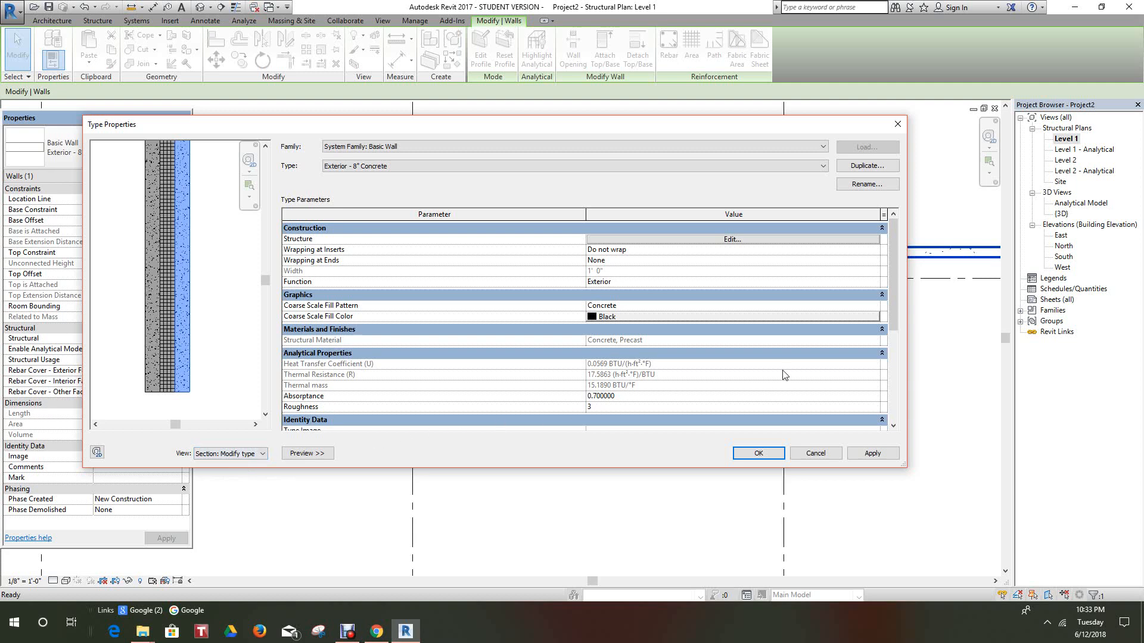
pyautogui.scroll(-3, 738, 338)
pyautogui.scroll(3, 743, 342)
pyautogui.click(738, 240)
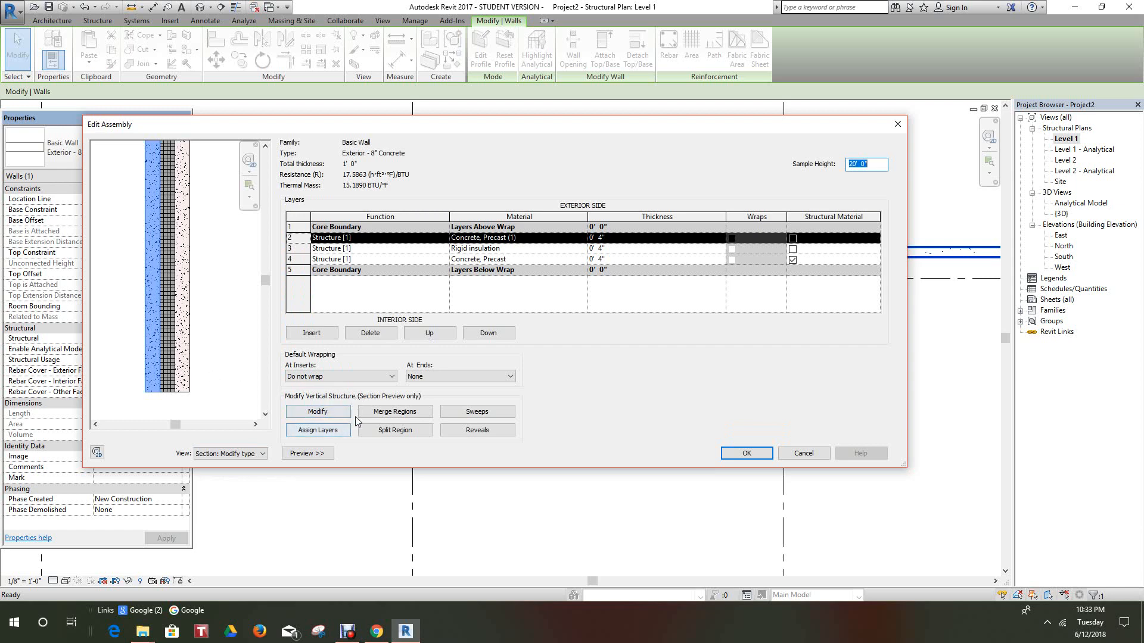
pyautogui.click(392, 413)
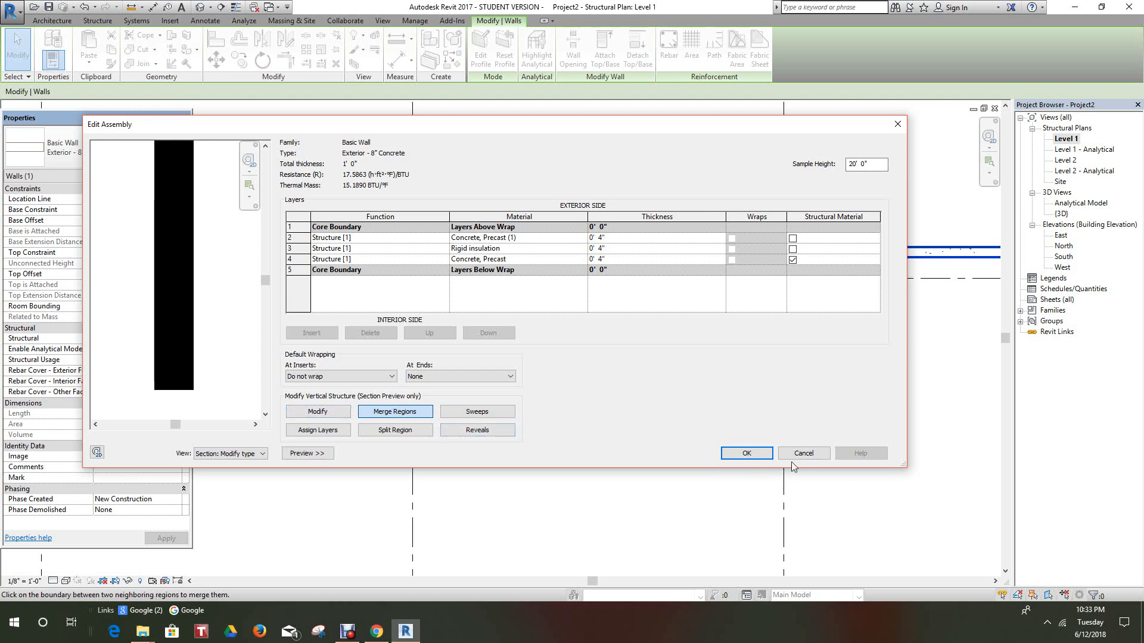
pyautogui.click(804, 453)
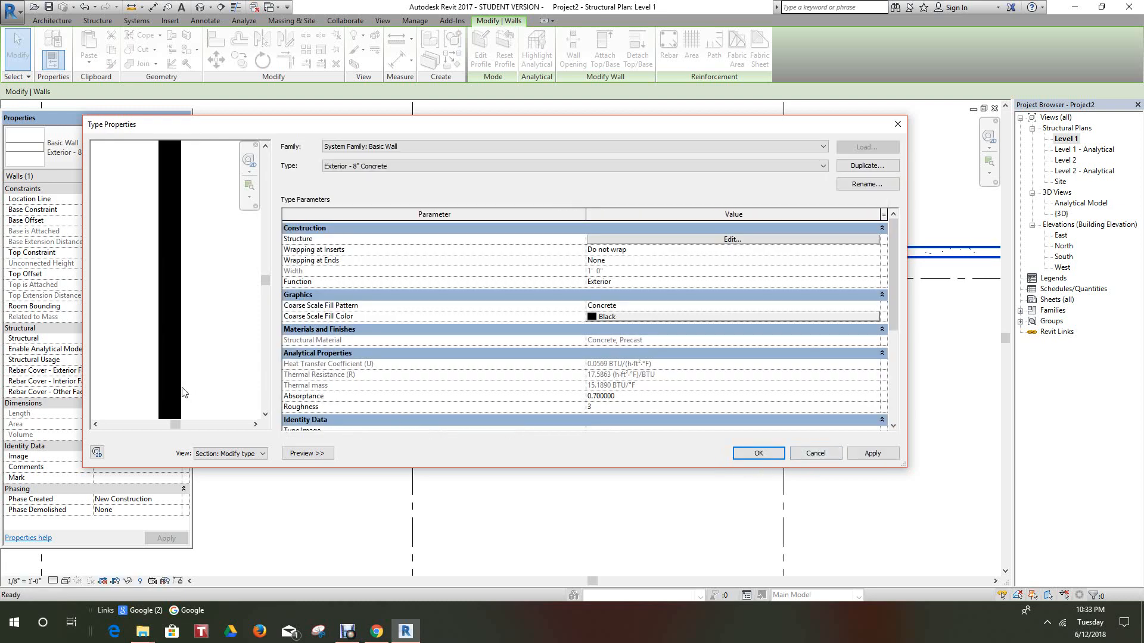
# Step: Recheck the layer assembly of the Exterior - 8" Concrete type and apply the changed structure to the wall
pyautogui.scroll(-2, 180, 393)
pyautogui.scroll(3, 178, 374)
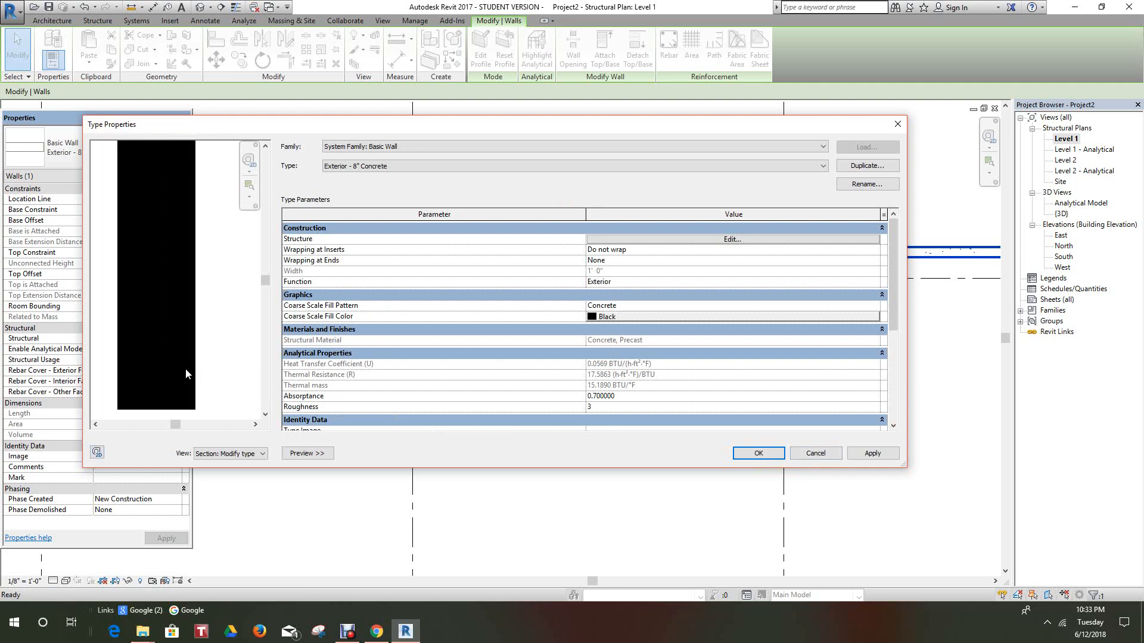
pyautogui.scroll(-1, 203, 385)
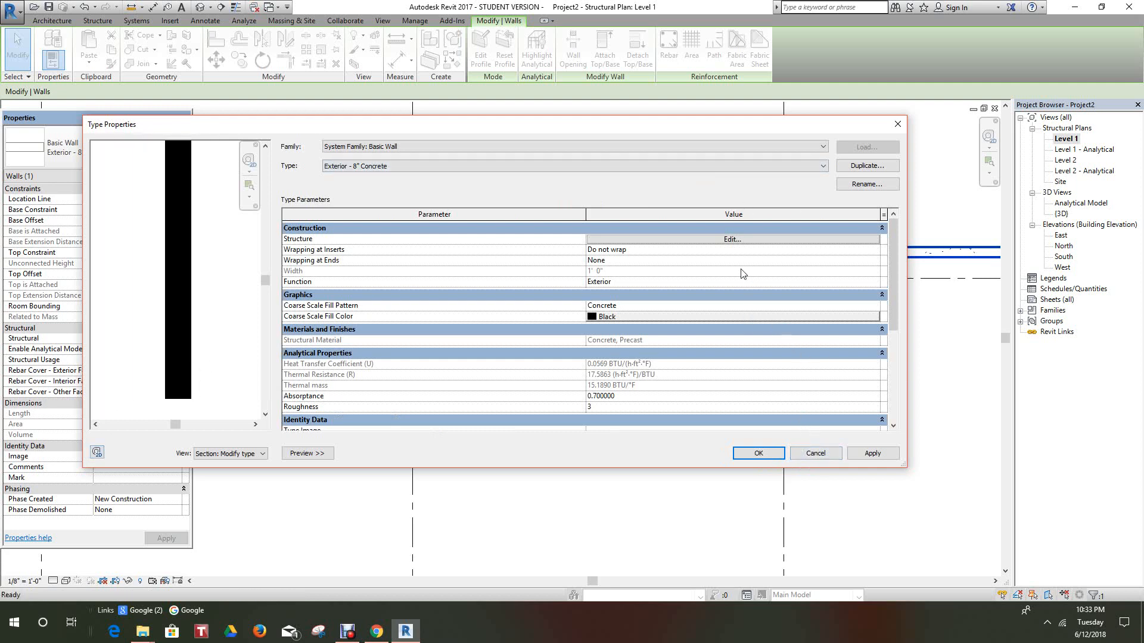
pyautogui.scroll(-5, 557, 235)
pyautogui.scroll(5, 565, 258)
pyautogui.click(723, 239)
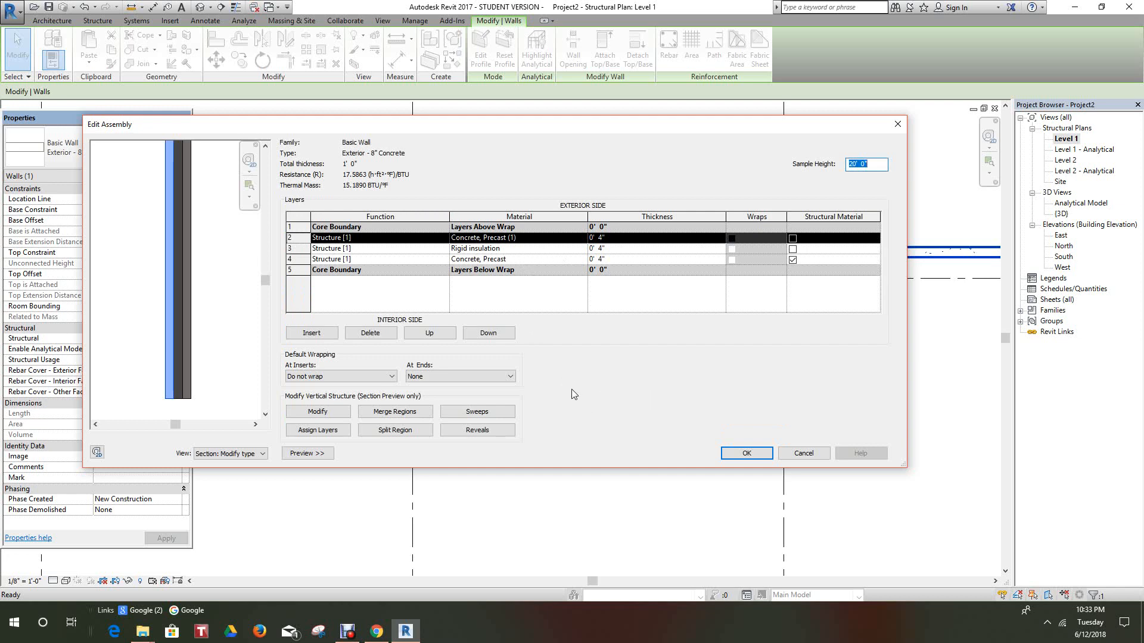
pyautogui.click(237, 368)
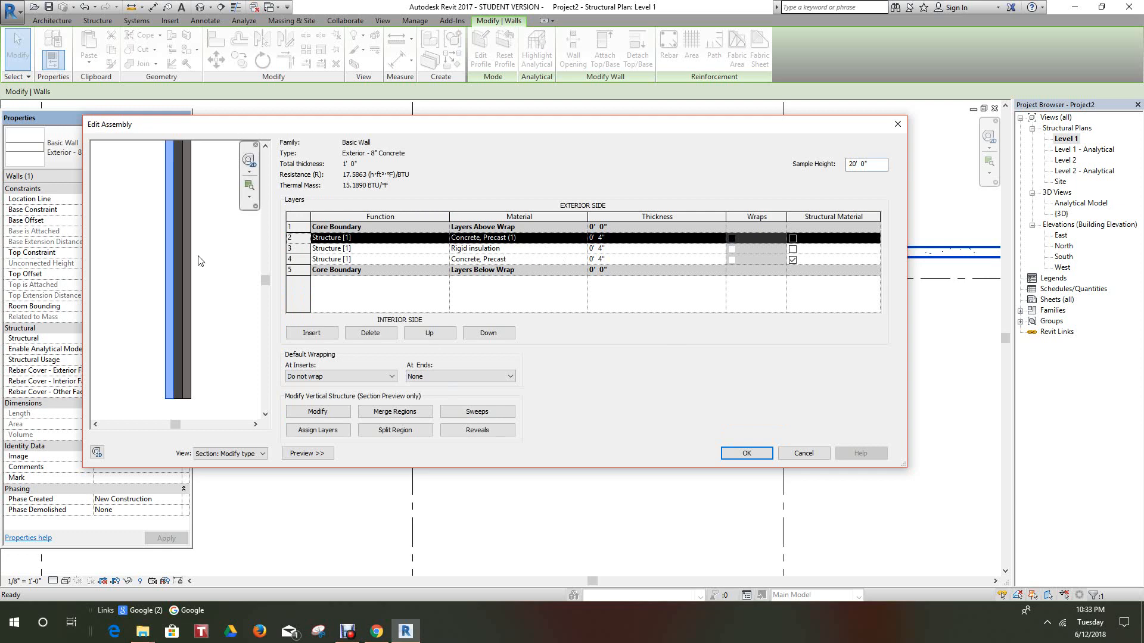
pyautogui.click(744, 453)
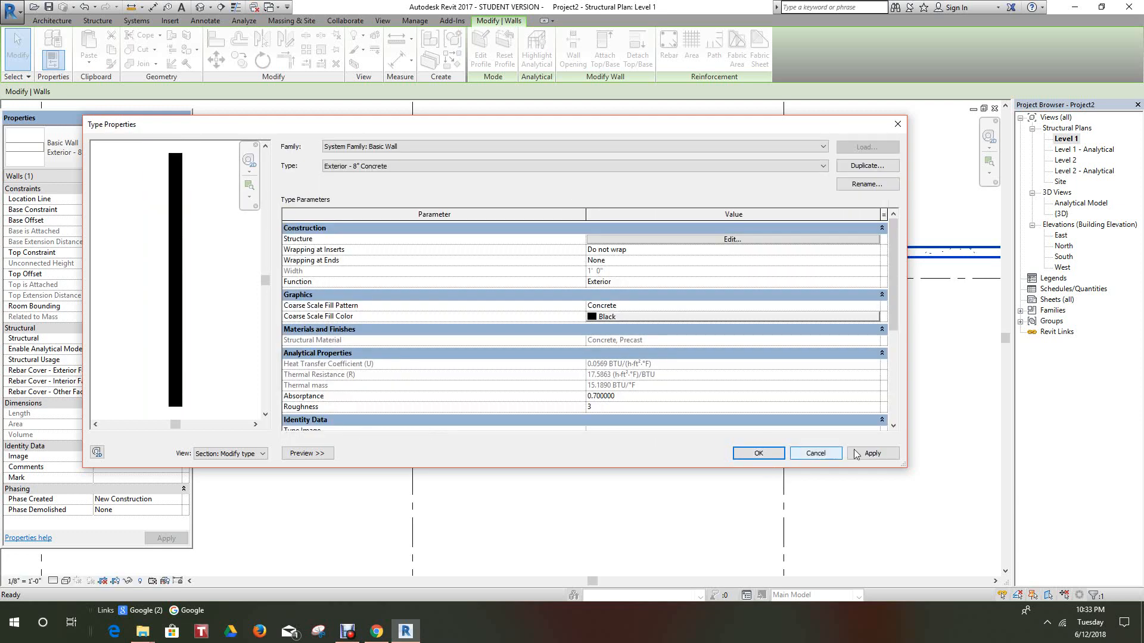
pyautogui.click(872, 453)
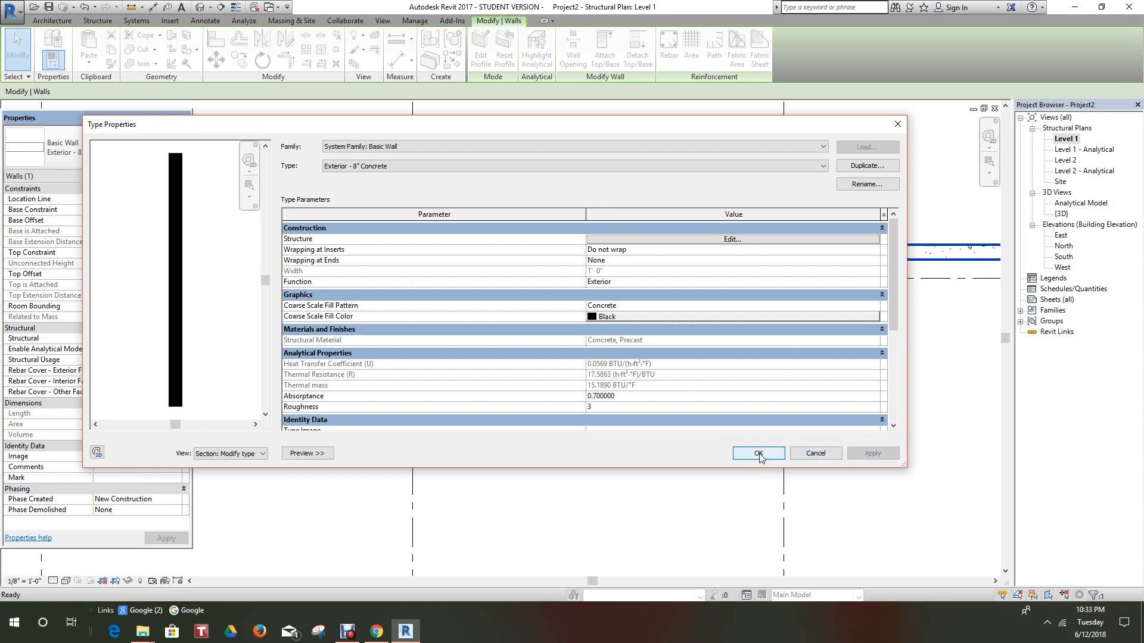
pyautogui.click(759, 456)
# Step: Deselect the grid D wall and examine the updated perimeter walls around the columns in the Level 1 plan
pyautogui.scroll(1, 534, 294)
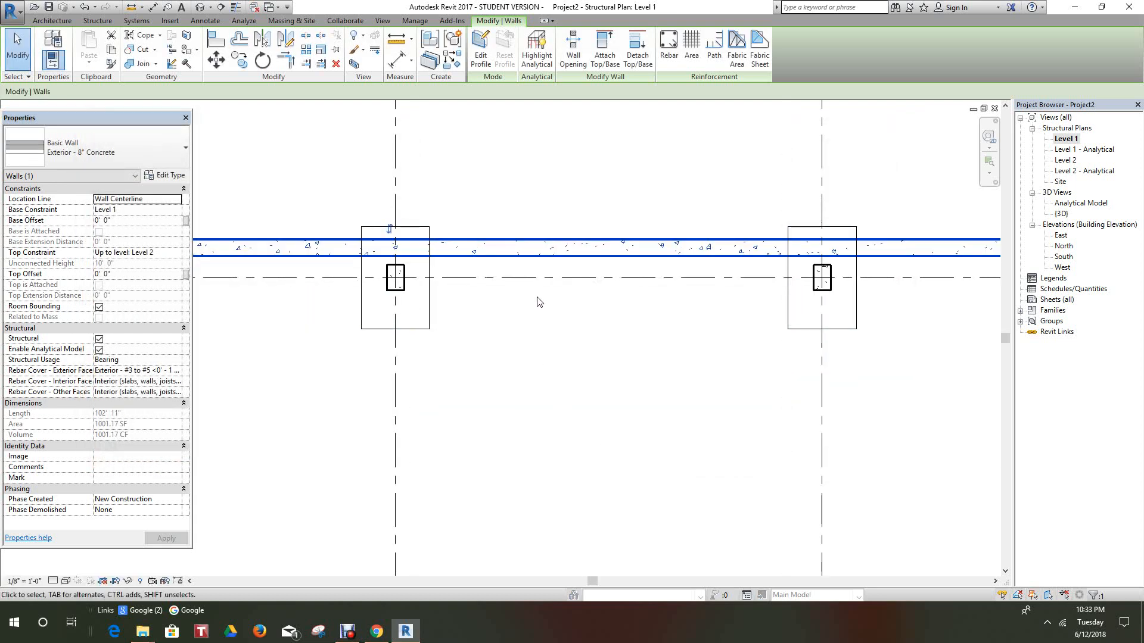
pyautogui.scroll(-1, 539, 296)
pyautogui.click(534, 229)
pyautogui.scroll(-2, 531, 237)
pyautogui.scroll(3, 490, 333)
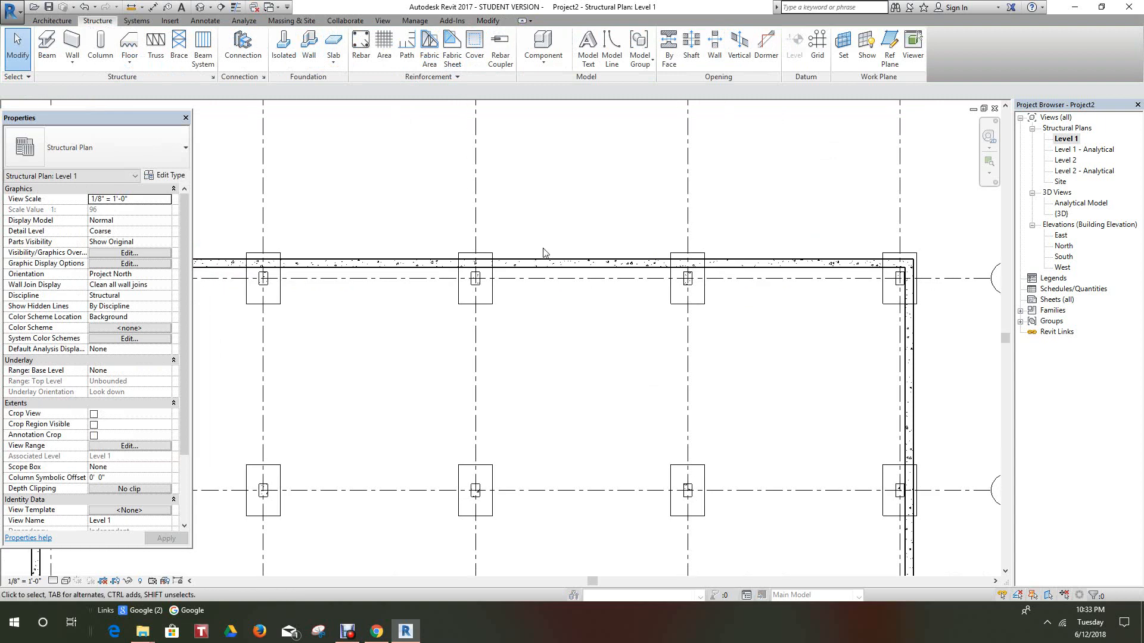
# Step: Cut a building section through the north wall between grids 2 and 3, with its far clip pulled in to about 6' 5"
pyautogui.scroll(-1, 561, 309)
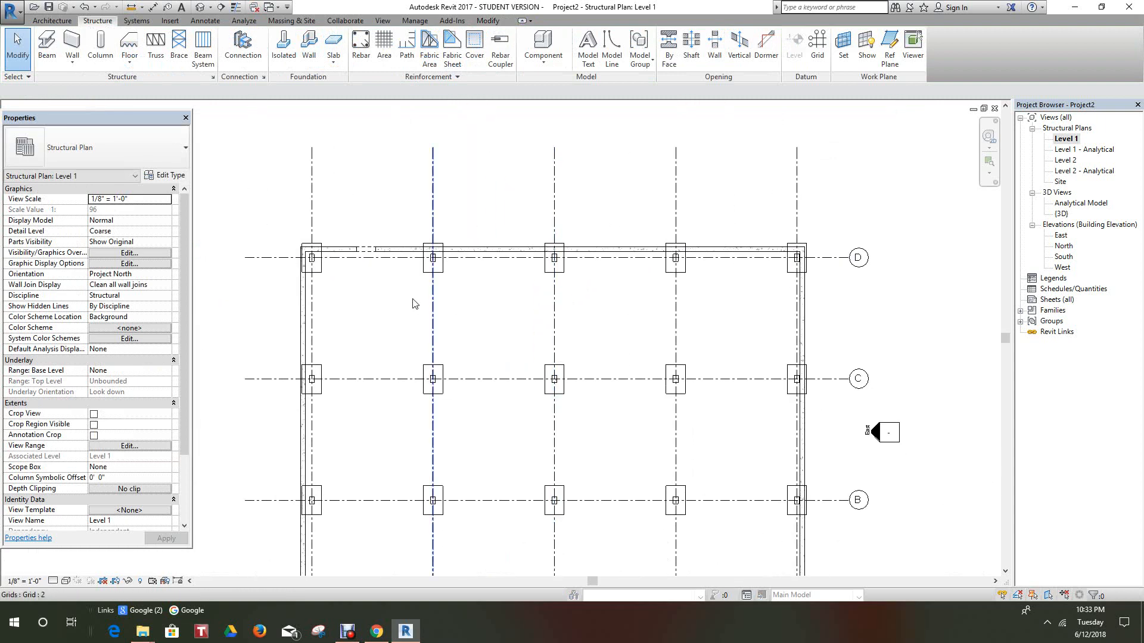
pyautogui.scroll(3, 391, 301)
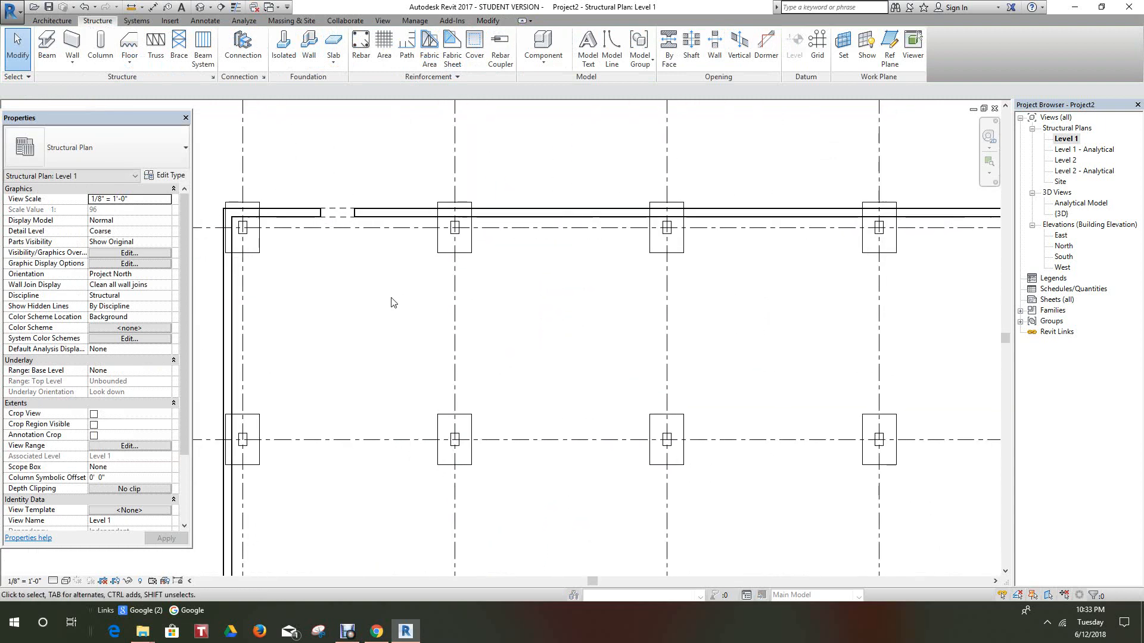
pyautogui.click(221, 7)
pyautogui.click(572, 177)
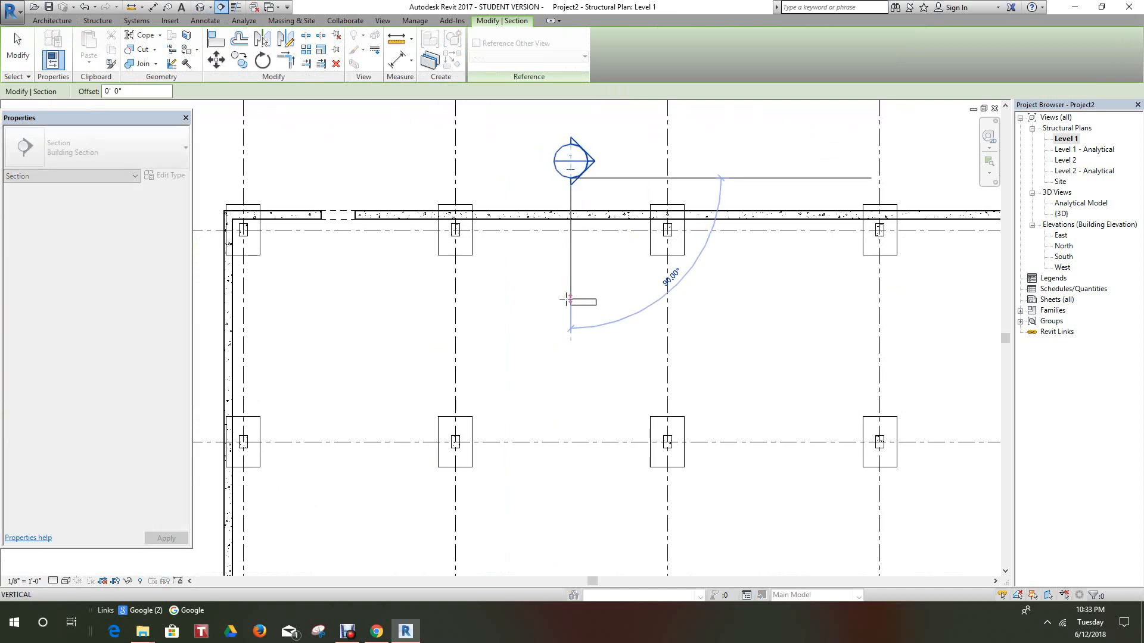
pyautogui.click(569, 299)
pyautogui.press('Escape')
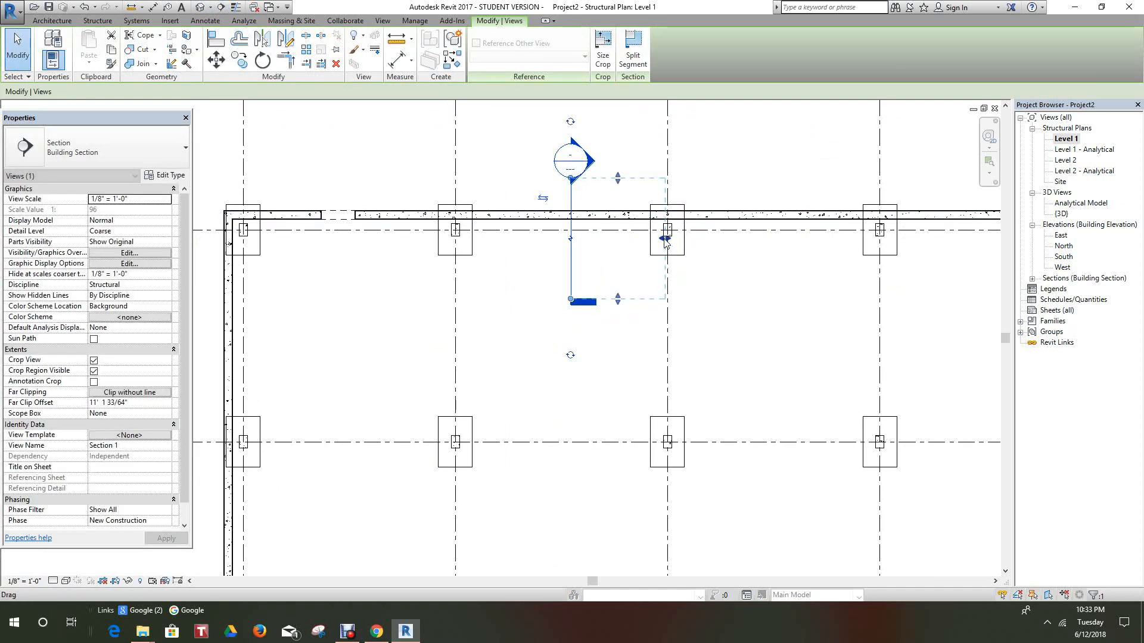
pyautogui.press('Escape')
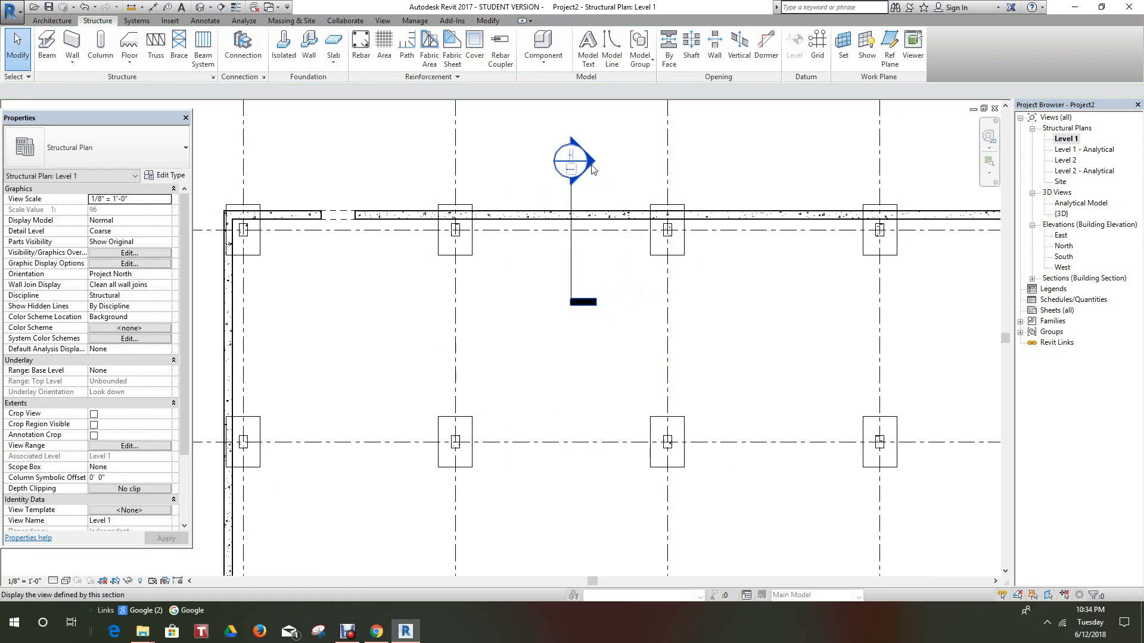
# Step: Open the new section view, examine the cut wall and beam, and return to the Level 1 plan
pyautogui.doubleClick(593, 169)
pyautogui.scroll(3, 467, 357)
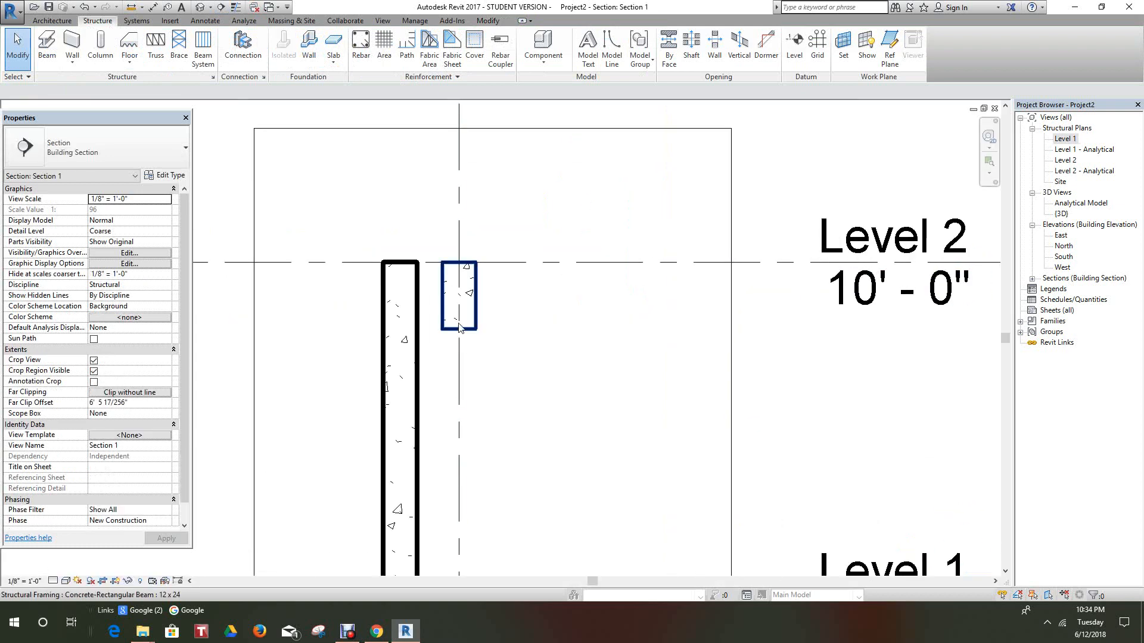
pyautogui.scroll(-5, 458, 327)
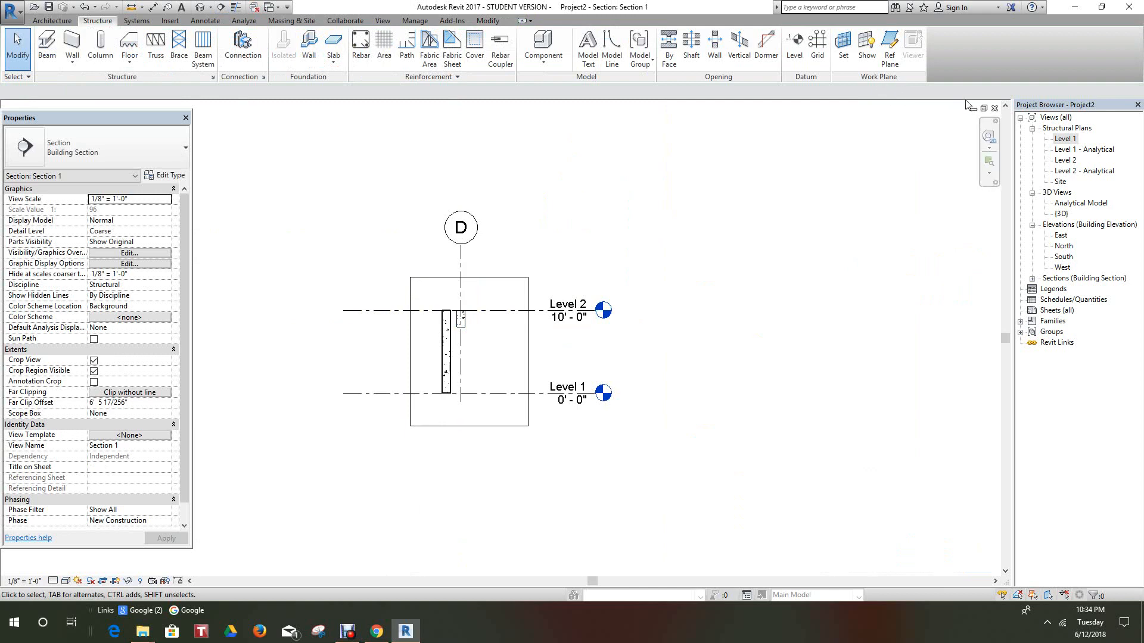
pyautogui.click(993, 109)
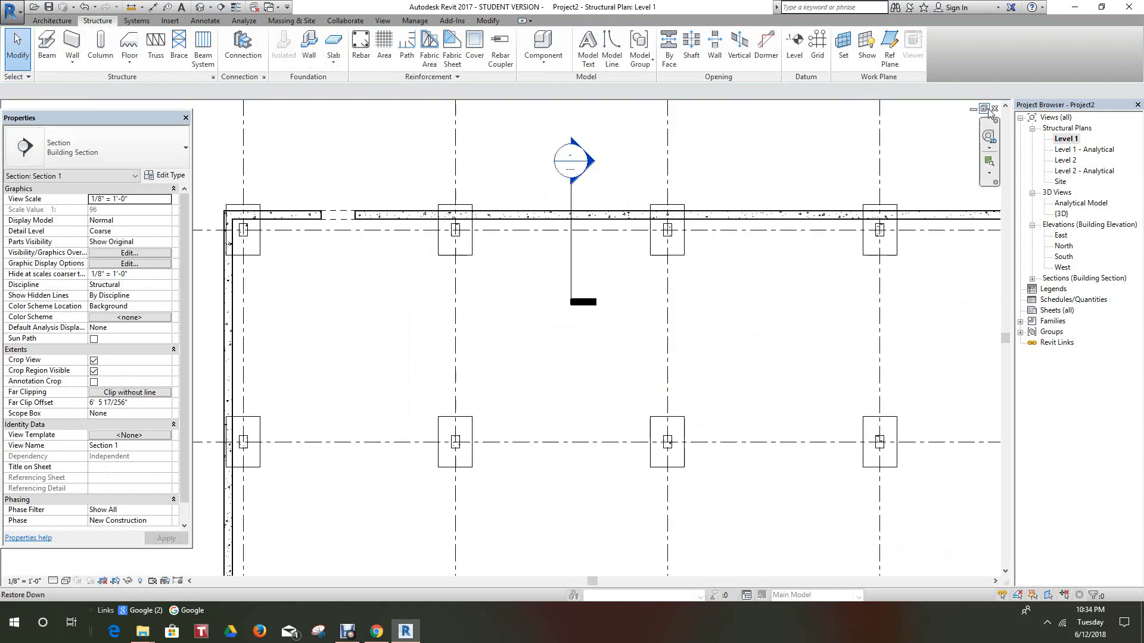
# Step: Duplicate the north wall's Exterior - 8" Concrete type under the name "precast wall panel"
pyautogui.scroll(2, 522, 223)
pyautogui.click(521, 223)
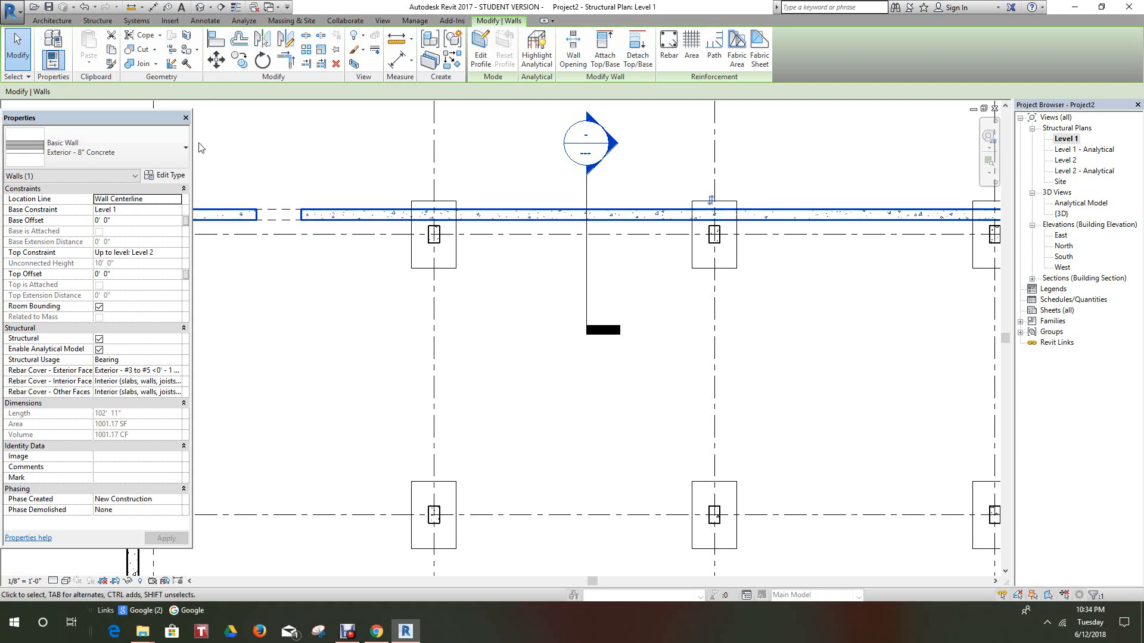
pyautogui.click(173, 176)
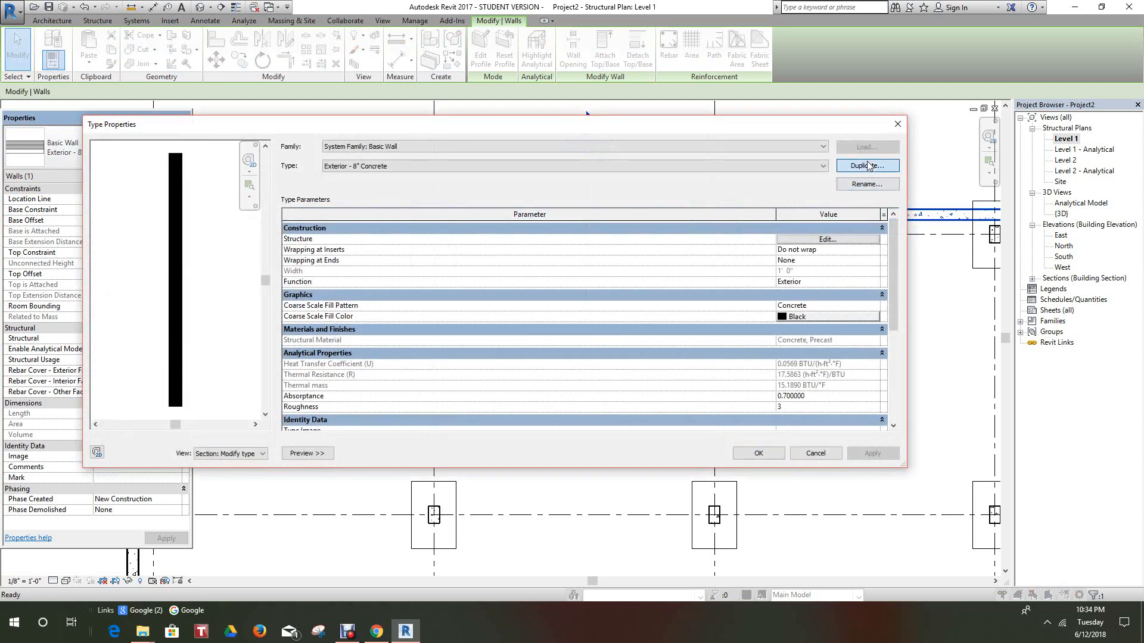
pyautogui.click(867, 166)
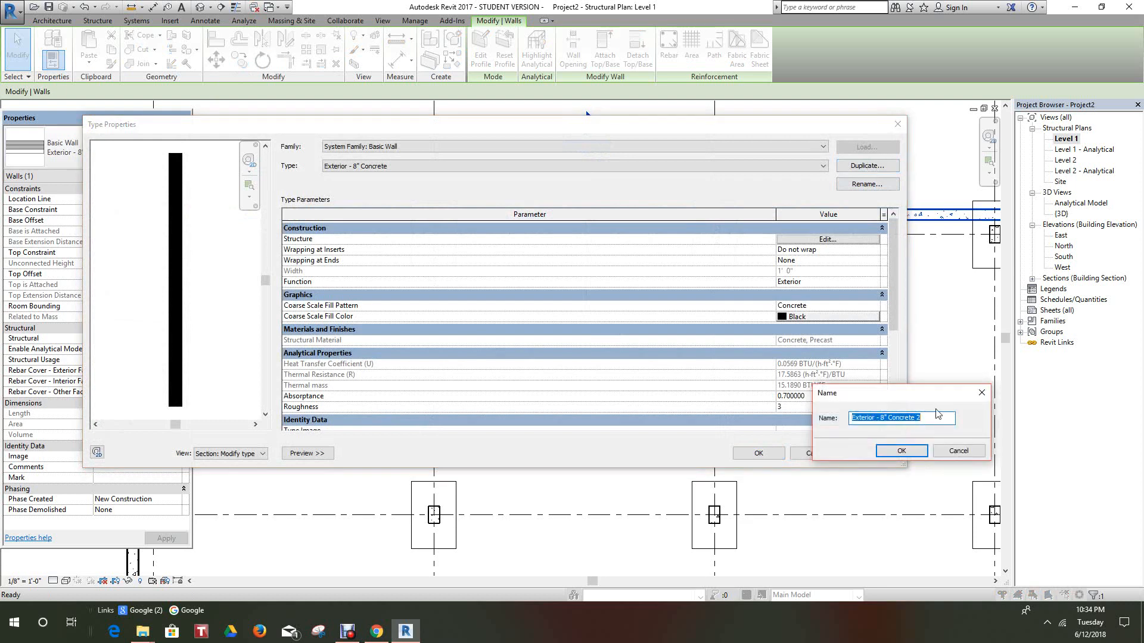
pyautogui.write('precast wall panel')
pyautogui.click(910, 453)
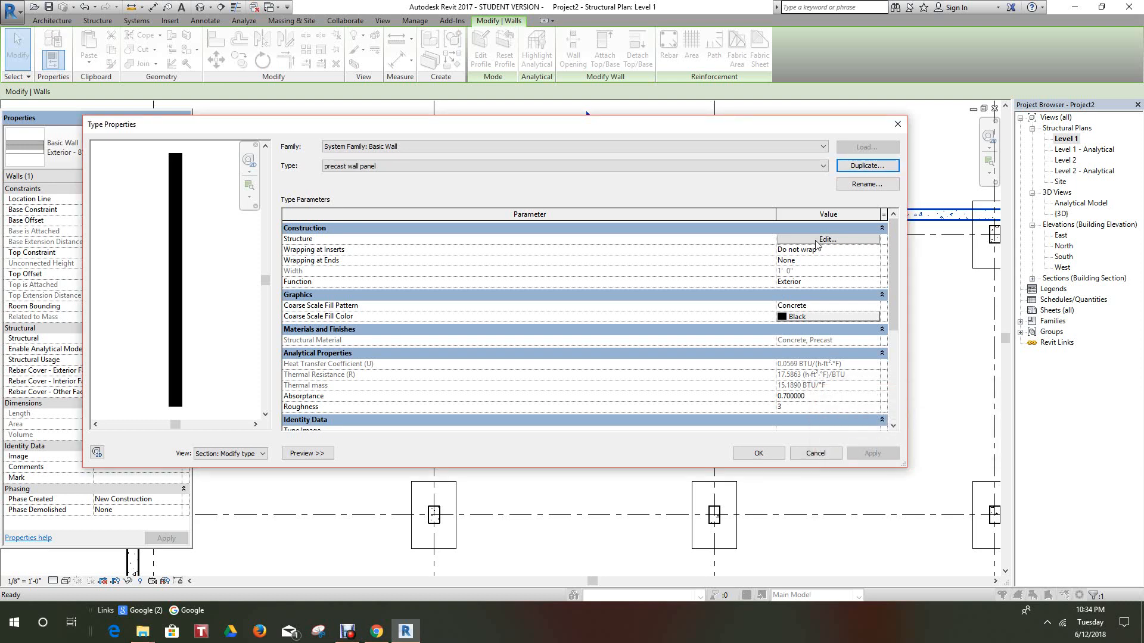
# Step: Review the layer assembly of the precast wall panel type, then accept the type for the north wall
pyautogui.click(816, 241)
pyautogui.scroll(5, 180, 396)
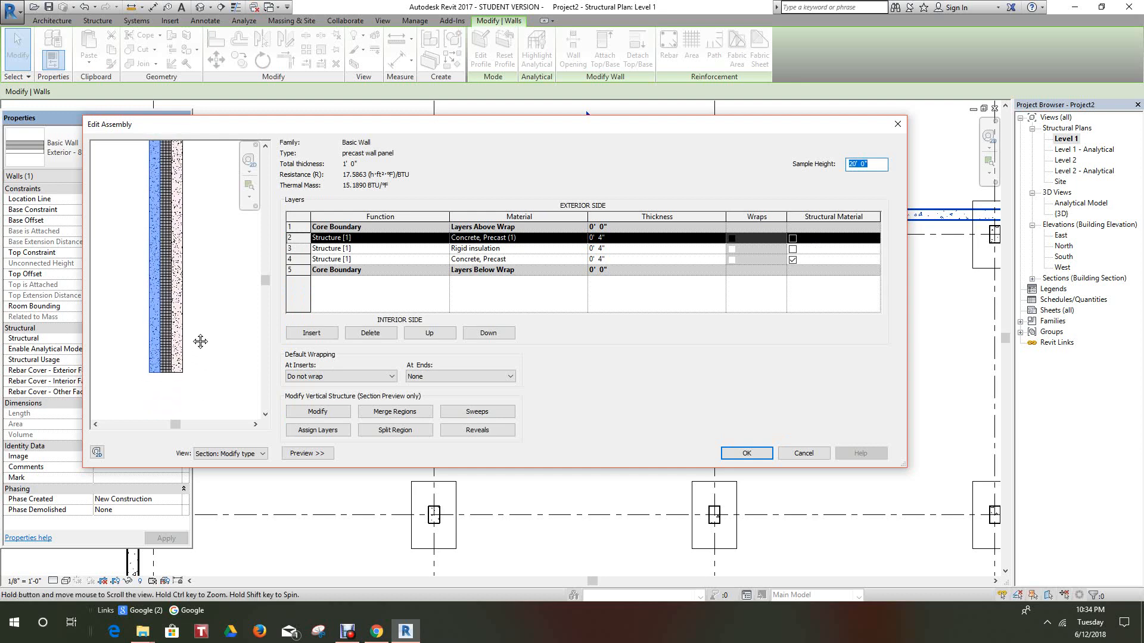
pyautogui.scroll(3, 214, 358)
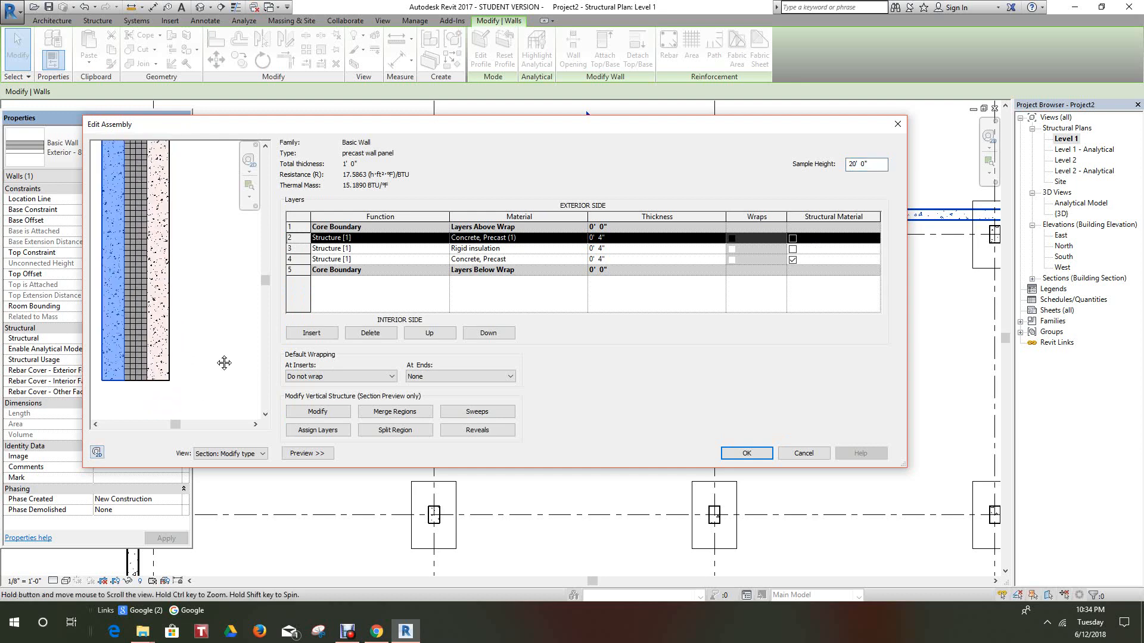
pyautogui.scroll(-1, 218, 366)
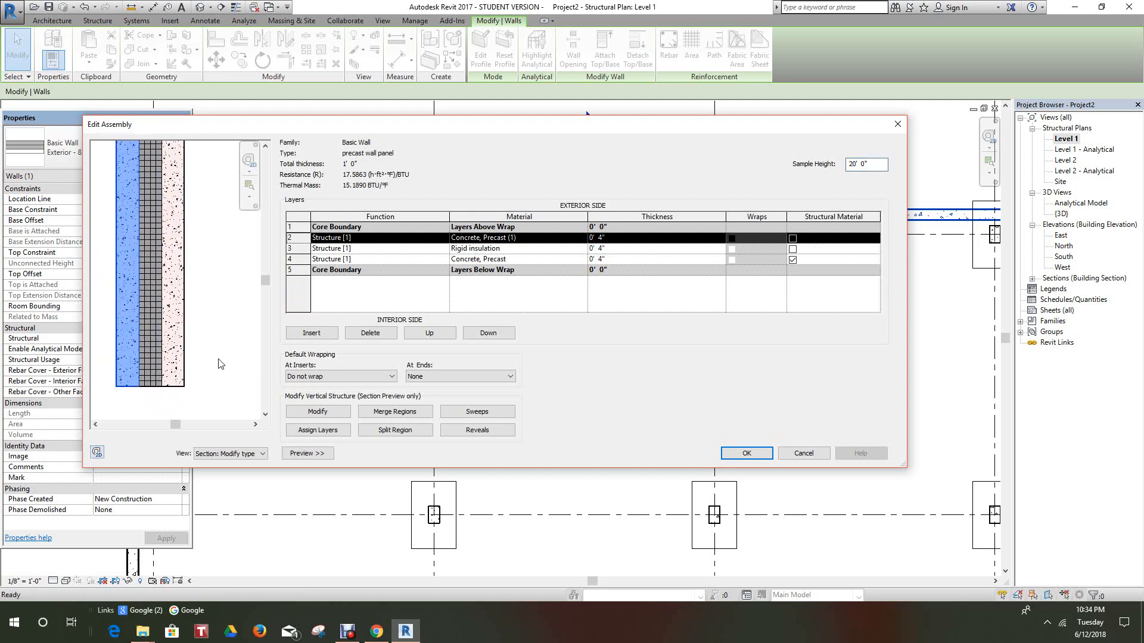
pyautogui.scroll(-1, 222, 366)
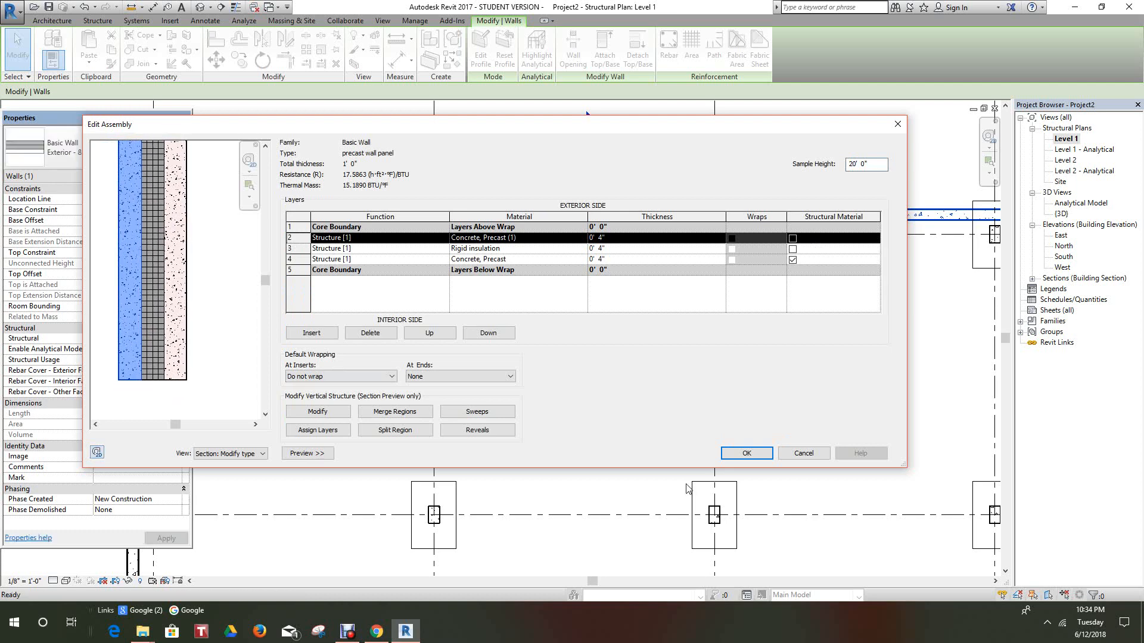
pyautogui.click(746, 453)
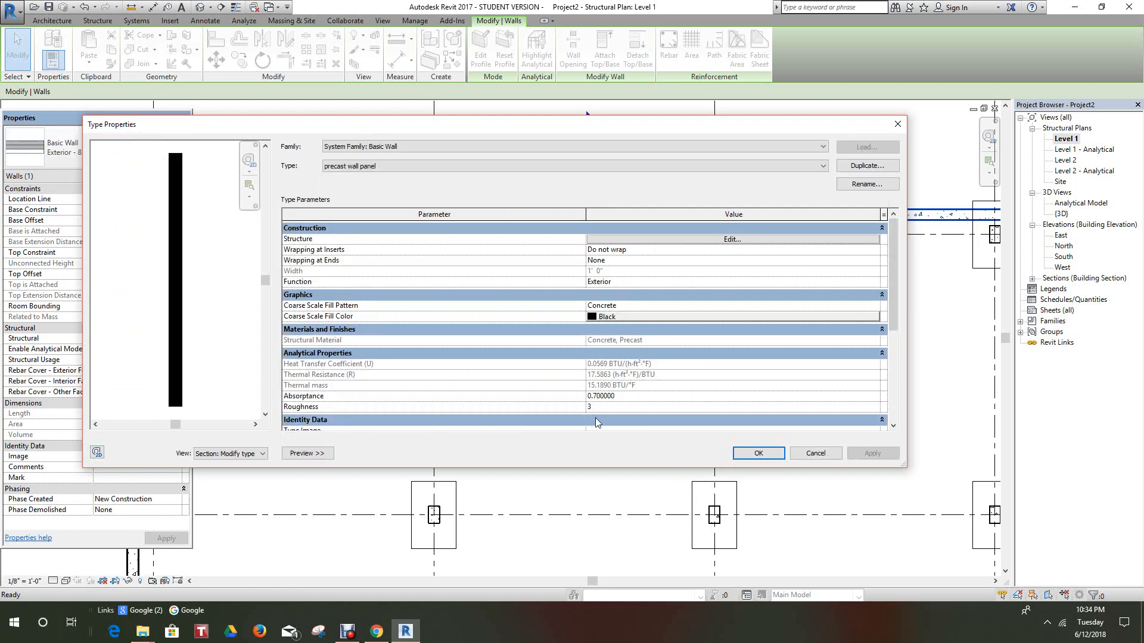
pyautogui.click(759, 454)
pyautogui.scroll(1, 321, 312)
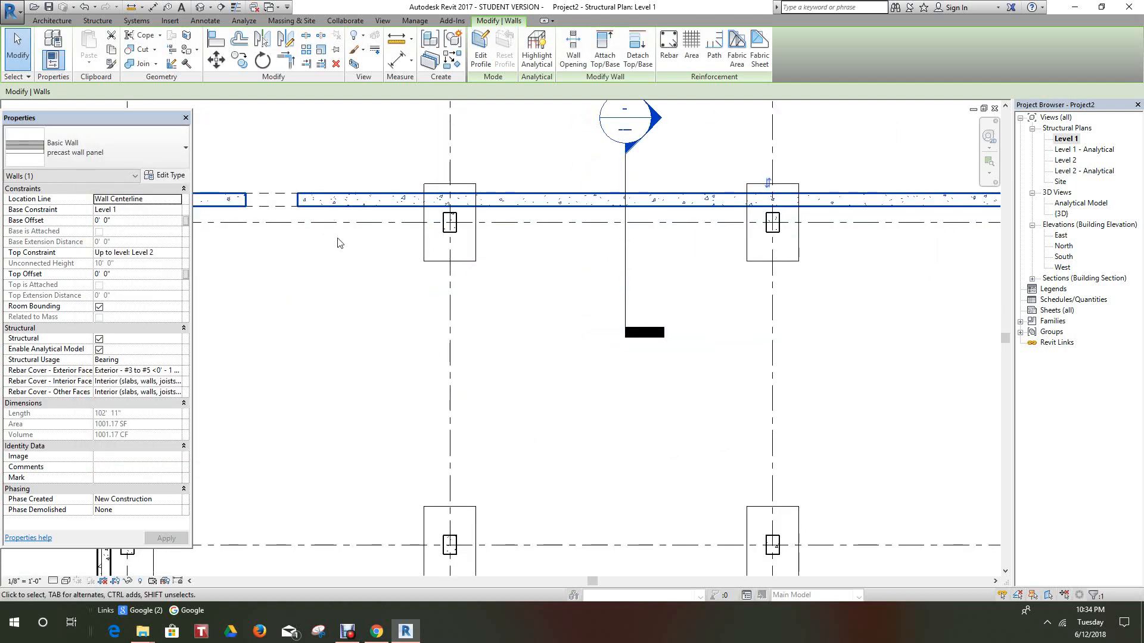
pyautogui.scroll(-2, 358, 250)
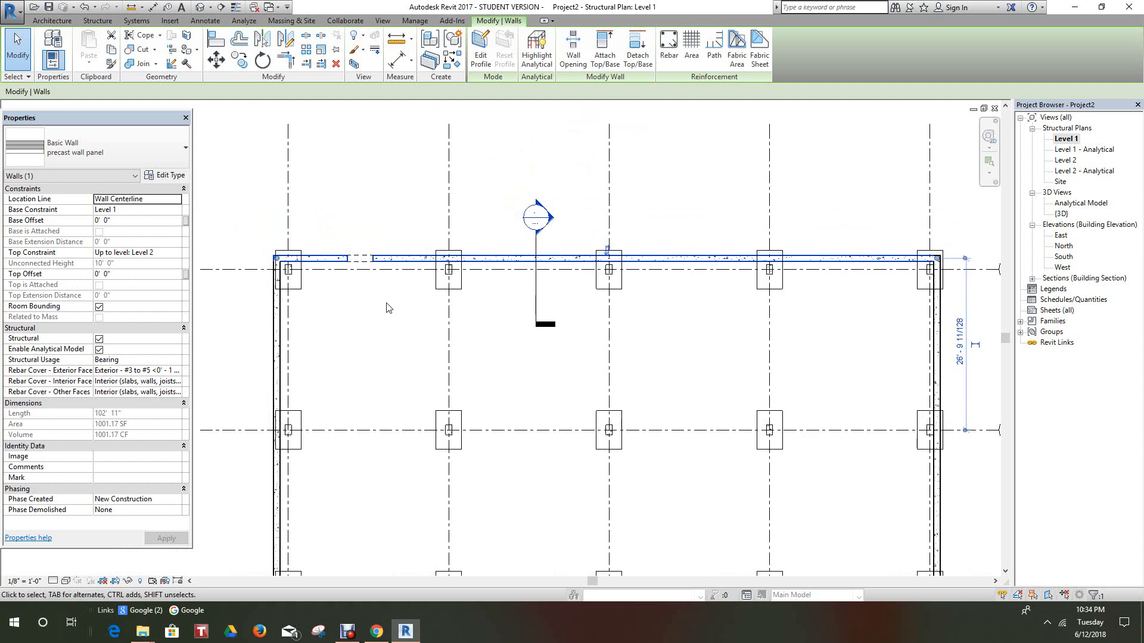
pyautogui.scroll(1, 387, 307)
pyautogui.press('Escape')
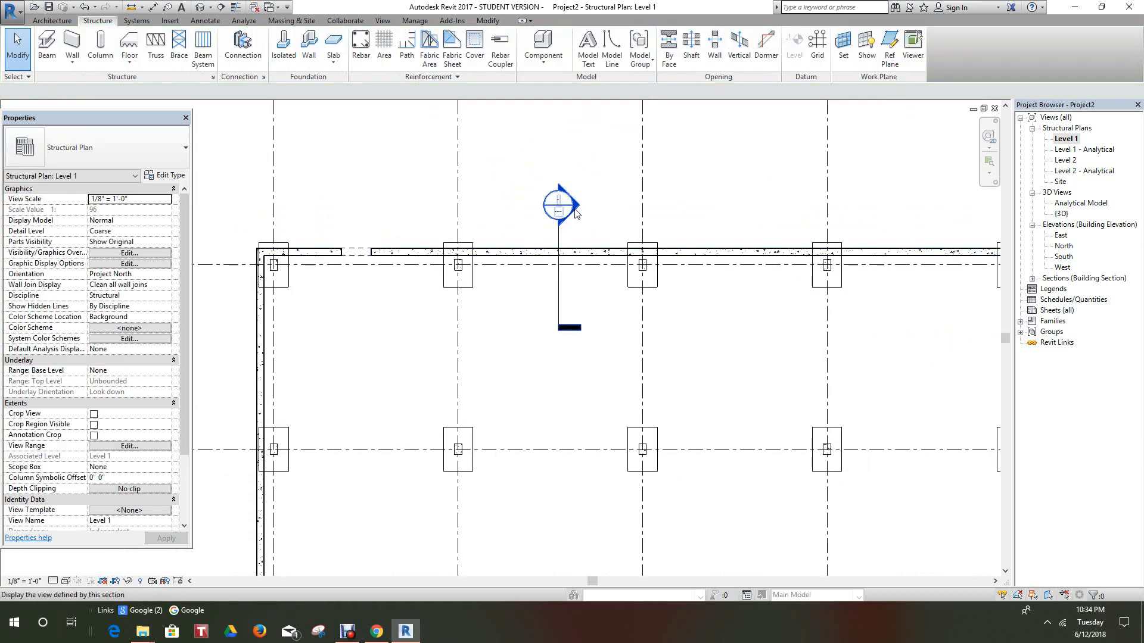
# Step: Open the section view through the north wall and set its detail level to Fine
pyautogui.doubleClick(573, 210)
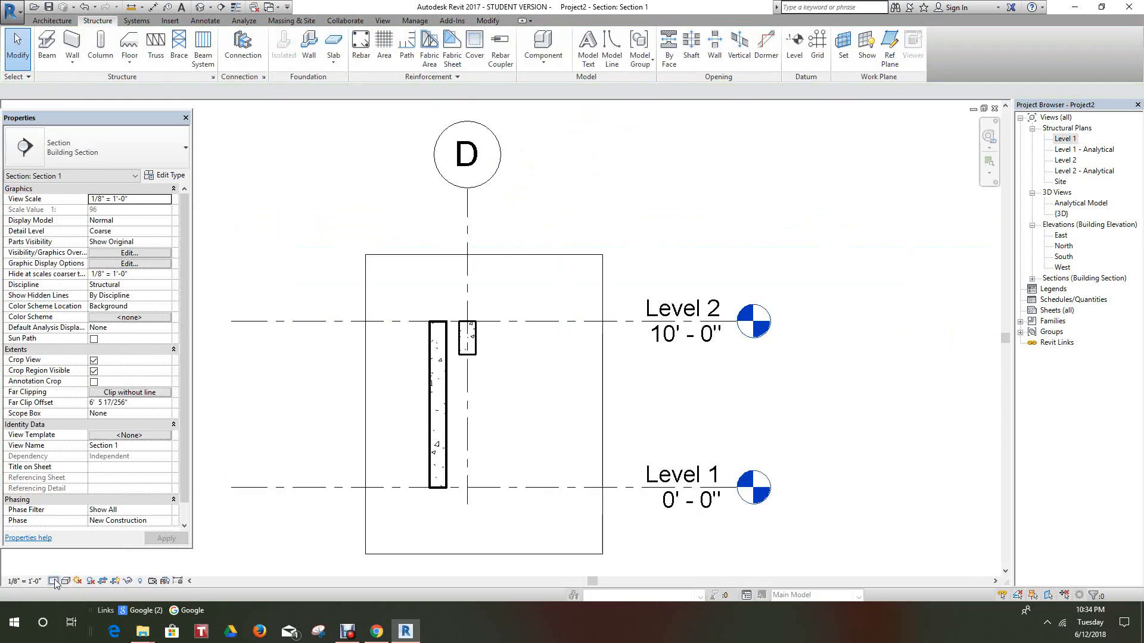
pyautogui.click(54, 583)
pyautogui.click(65, 568)
pyautogui.scroll(2, 441, 476)
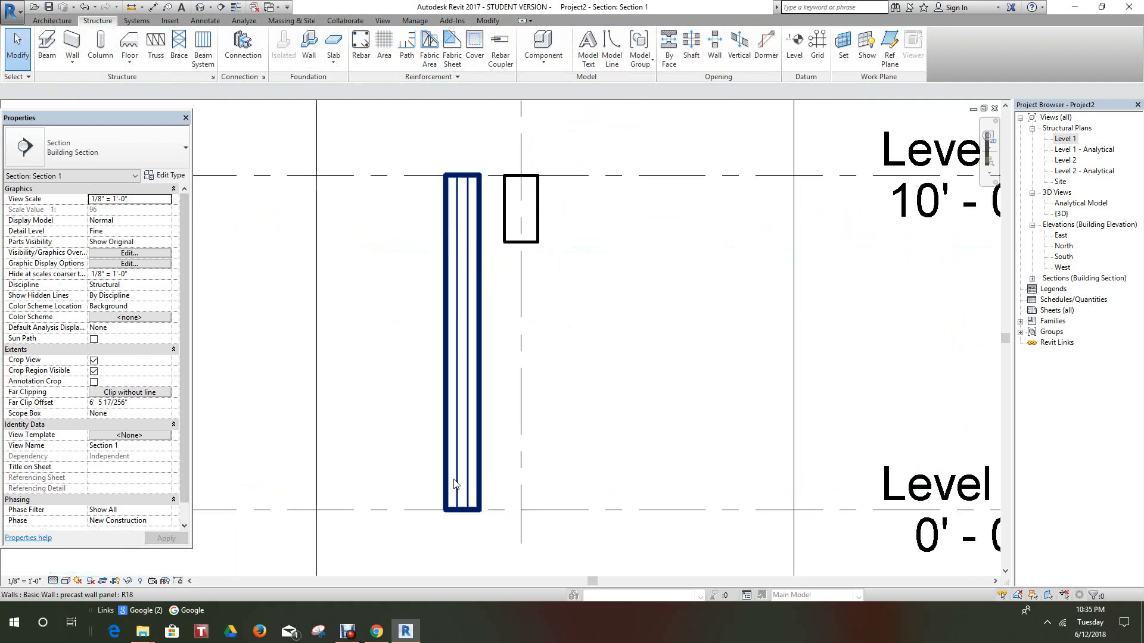
# Step: Examine the precast and insulation layers of the wall in the section, then close the view
pyautogui.scroll(3, 458, 480)
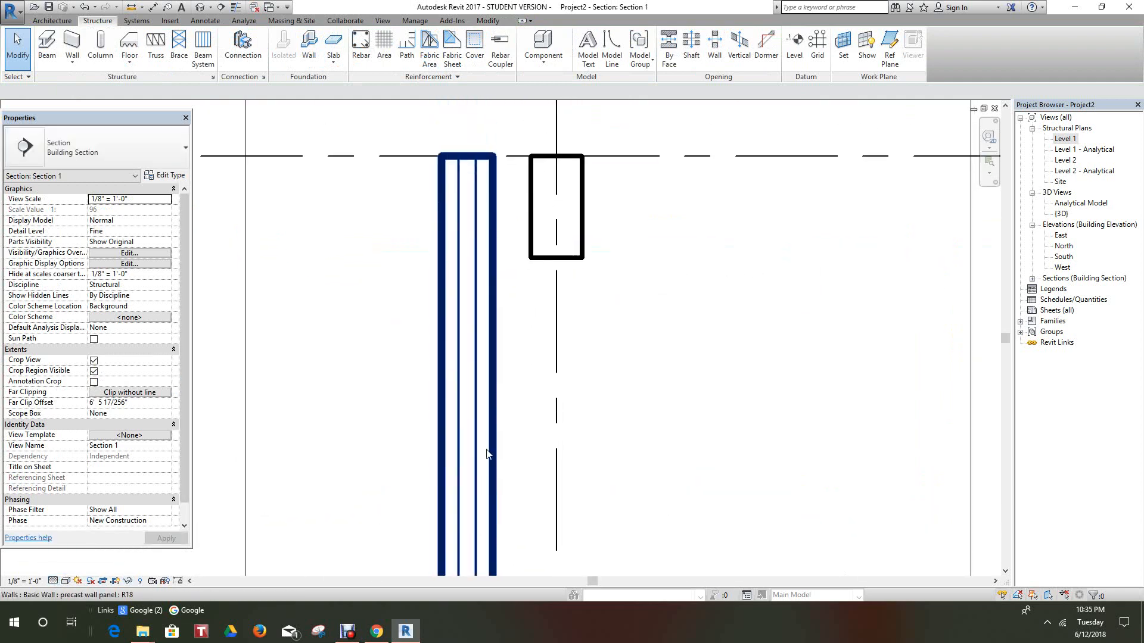
pyautogui.moveTo(481, 355); pyautogui.dragTo(491, 418, button='middle')
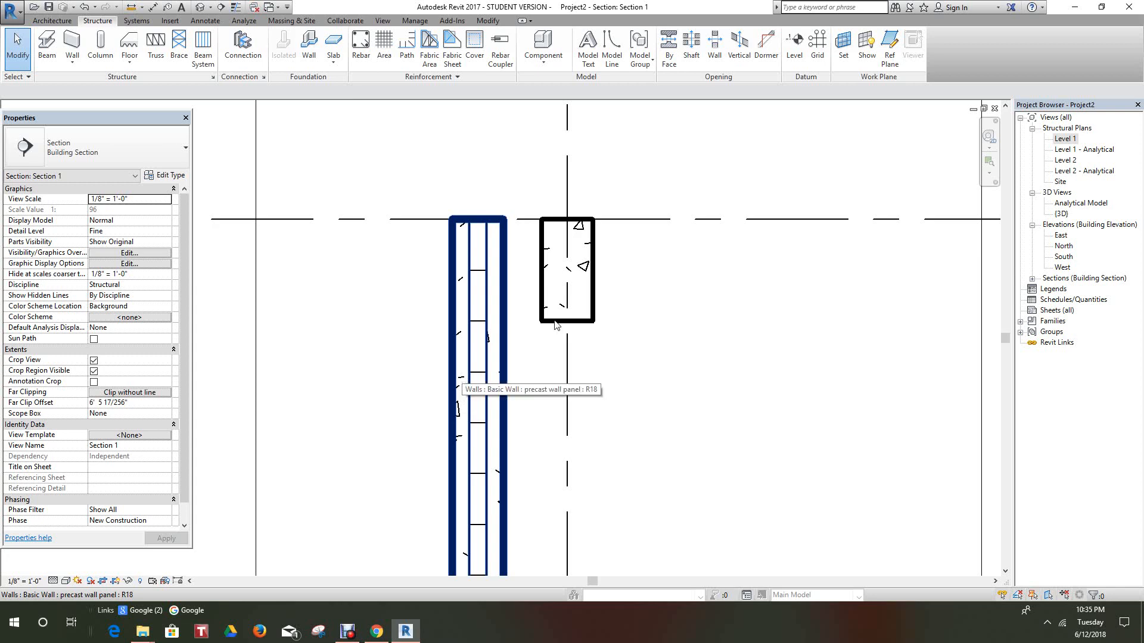
pyautogui.scroll(-5, 512, 305)
pyautogui.moveTo(561, 358); pyautogui.dragTo(540, 281, button='middle')
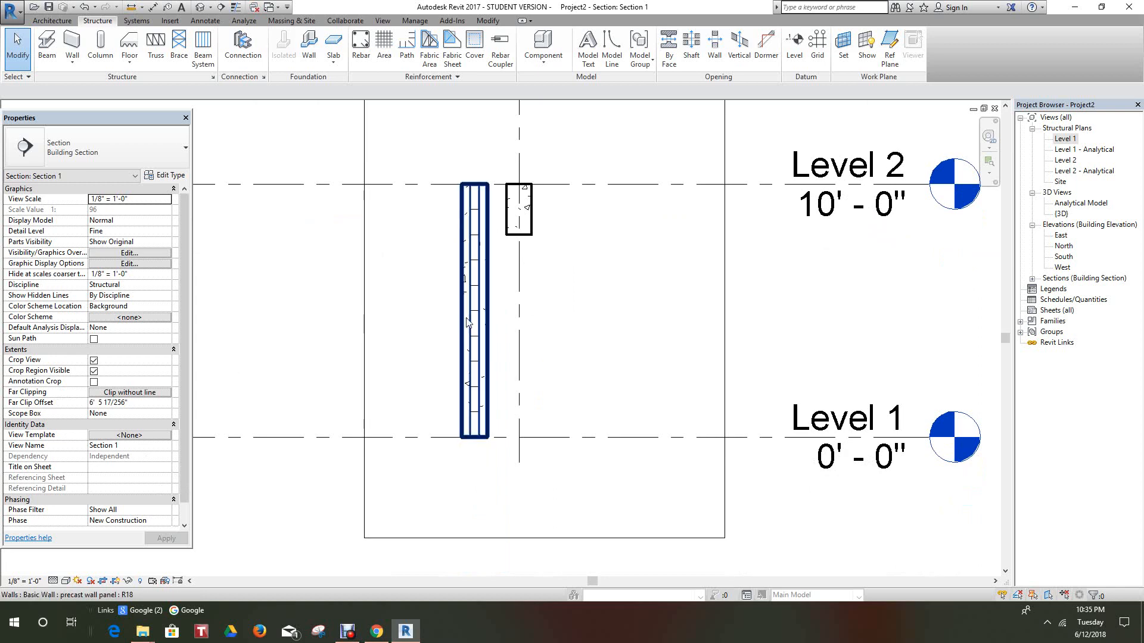
pyautogui.scroll(-2, 469, 318)
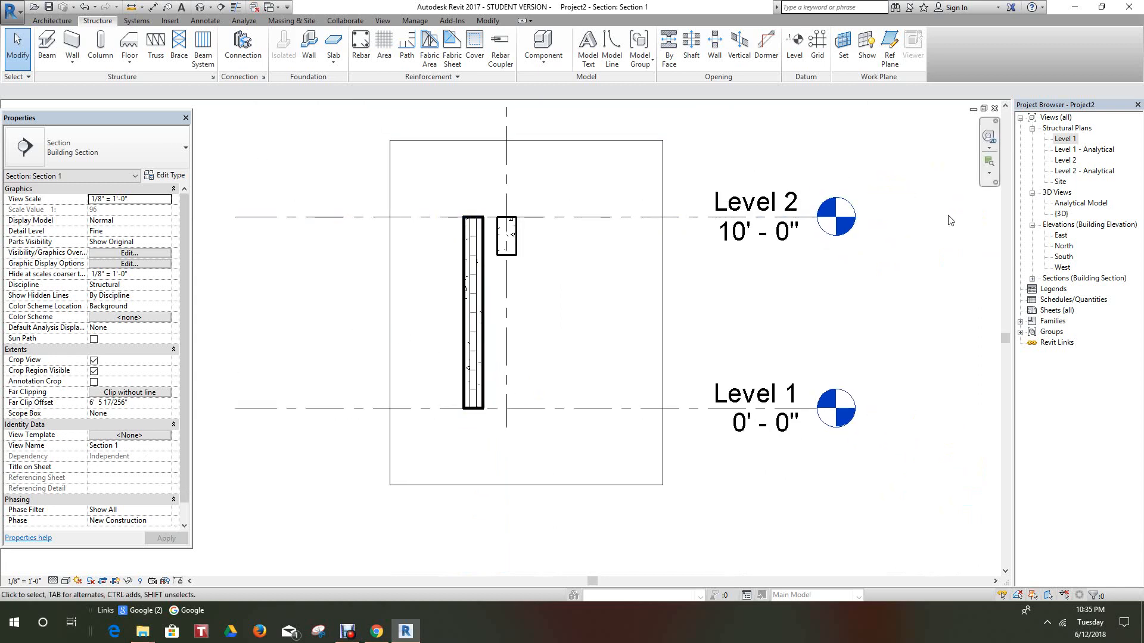
pyautogui.click(994, 109)
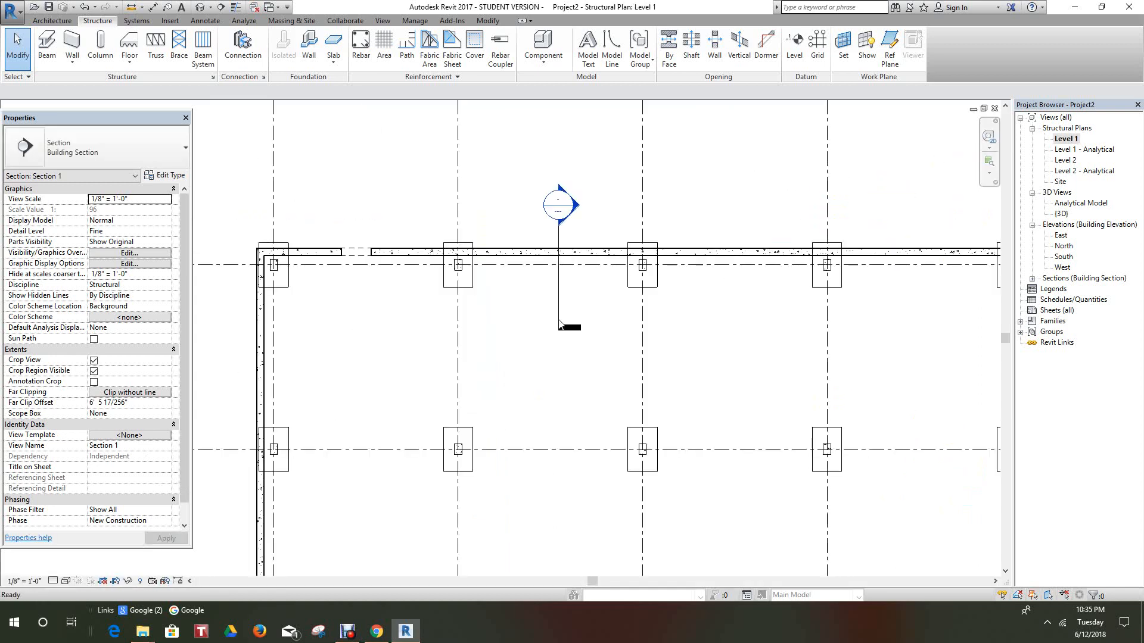
pyautogui.moveTo(554, 298); pyautogui.dragTo(411, 304, button='middle')
pyautogui.scroll(-1, 674, 344)
pyautogui.moveTo(757, 476); pyautogui.dragTo(766, 356, button='middle')
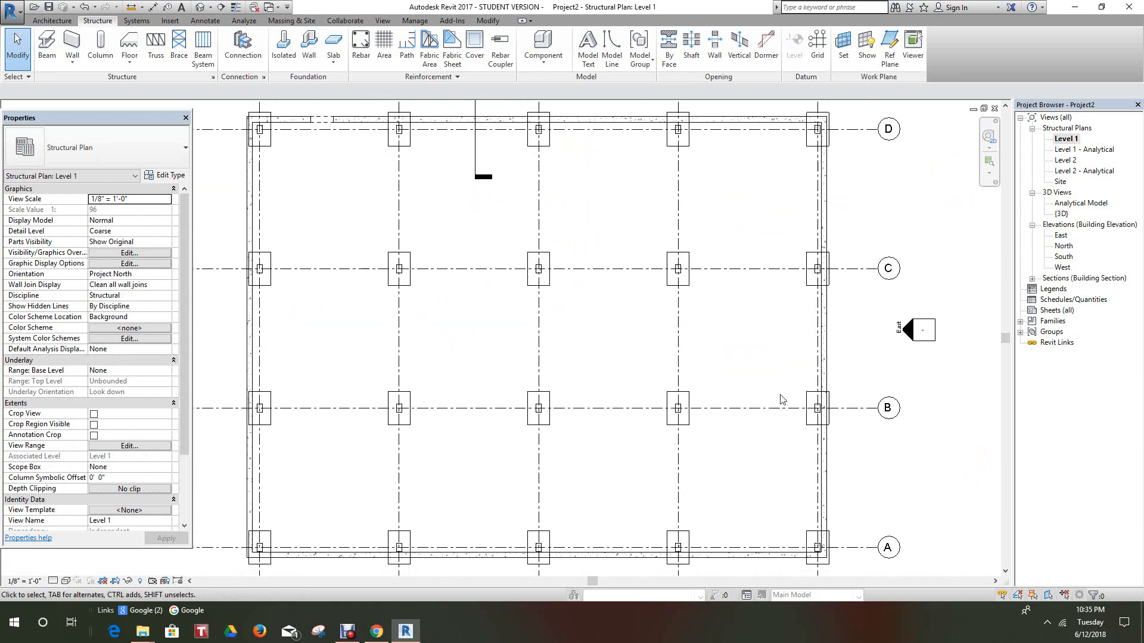
pyautogui.moveTo(779, 500); pyautogui.dragTo(765, 342, button='middle')
pyautogui.scroll(4, 759, 432)
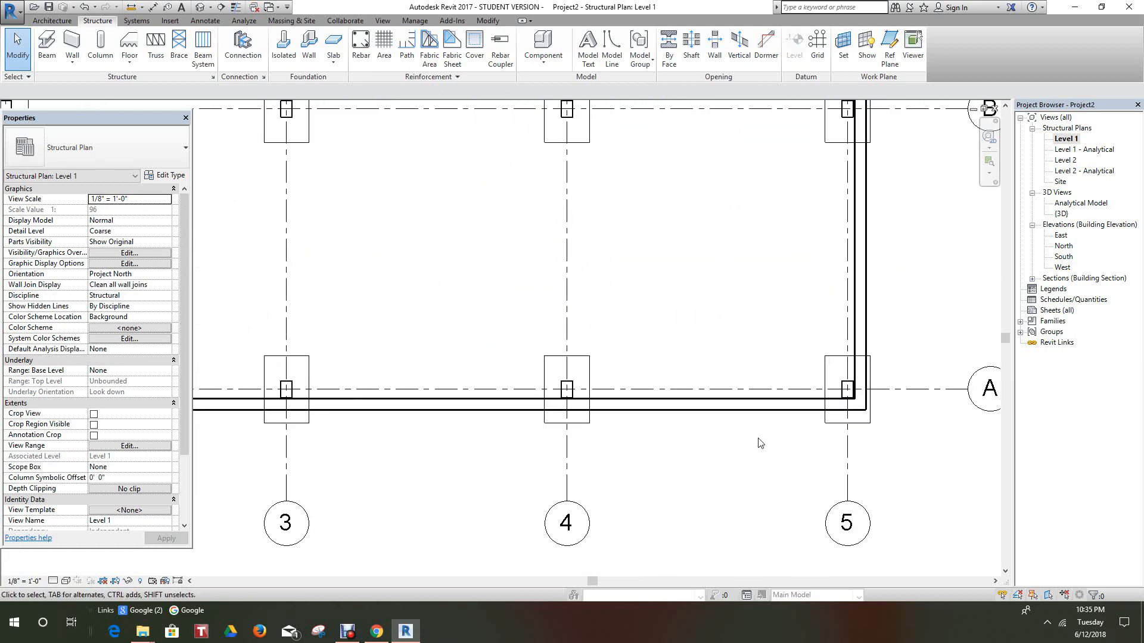
pyautogui.scroll(-5, 754, 410)
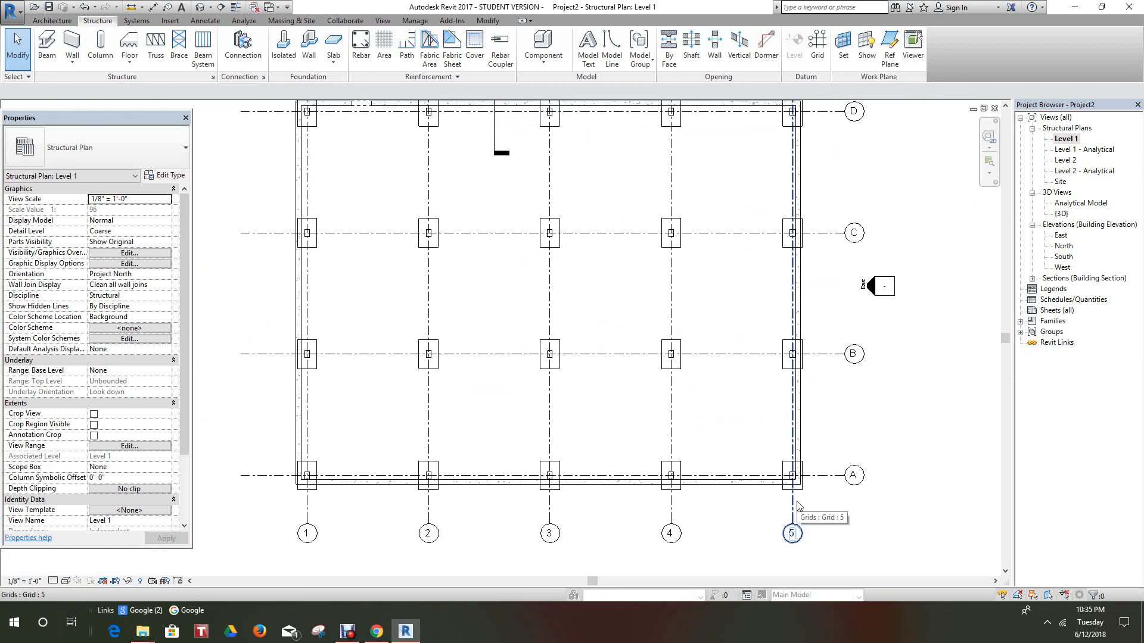
pyautogui.scroll(-2, 634, 510)
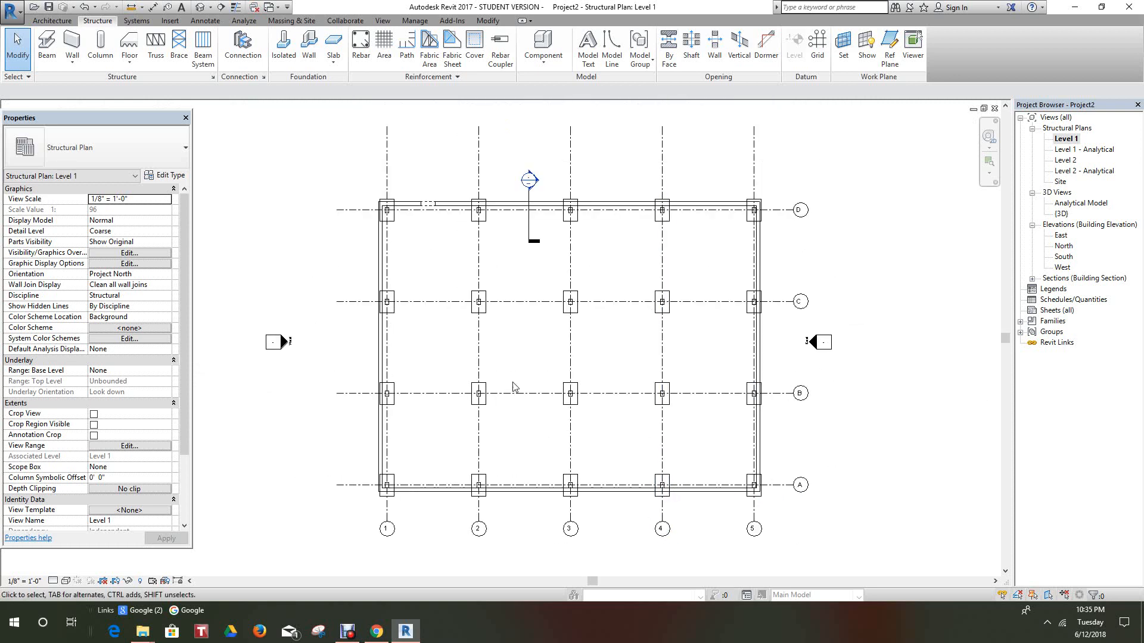
# Step: Switch to the default 3D view and place a horizontal wall reveal near the top of the south exterior wall
pyautogui.click(200, 6)
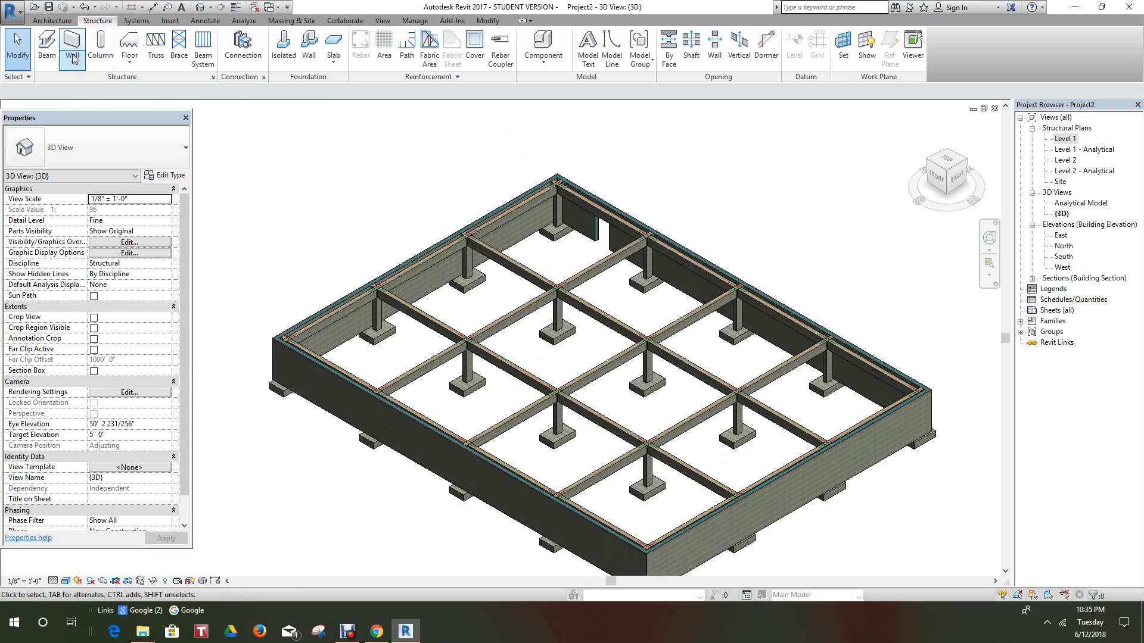
pyautogui.click(54, 21)
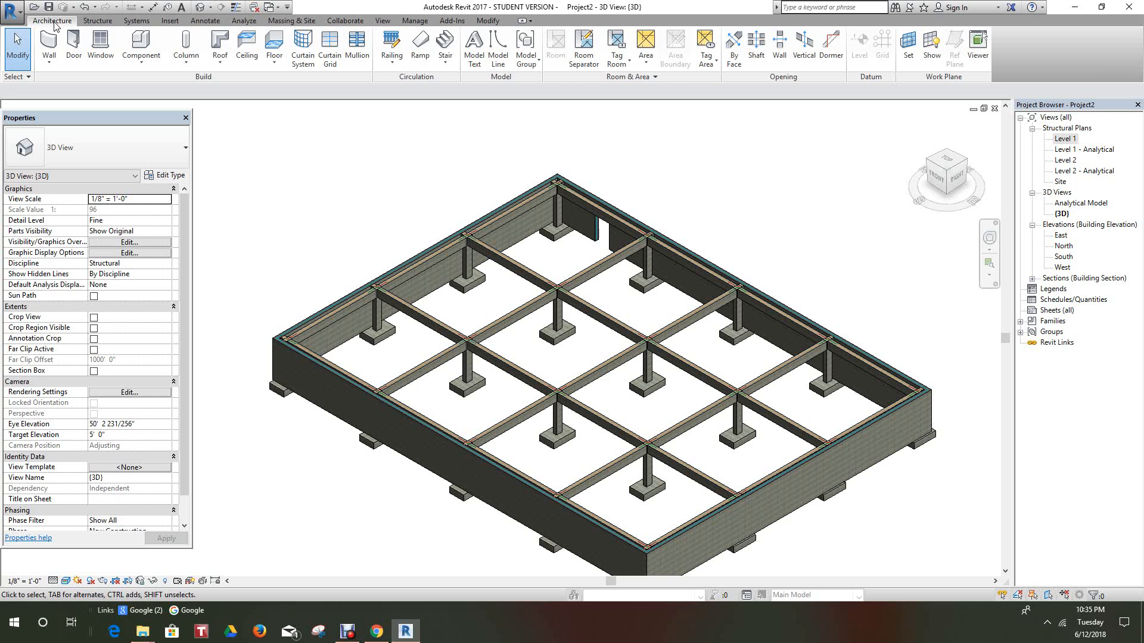
pyautogui.click(50, 61)
pyautogui.click(83, 181)
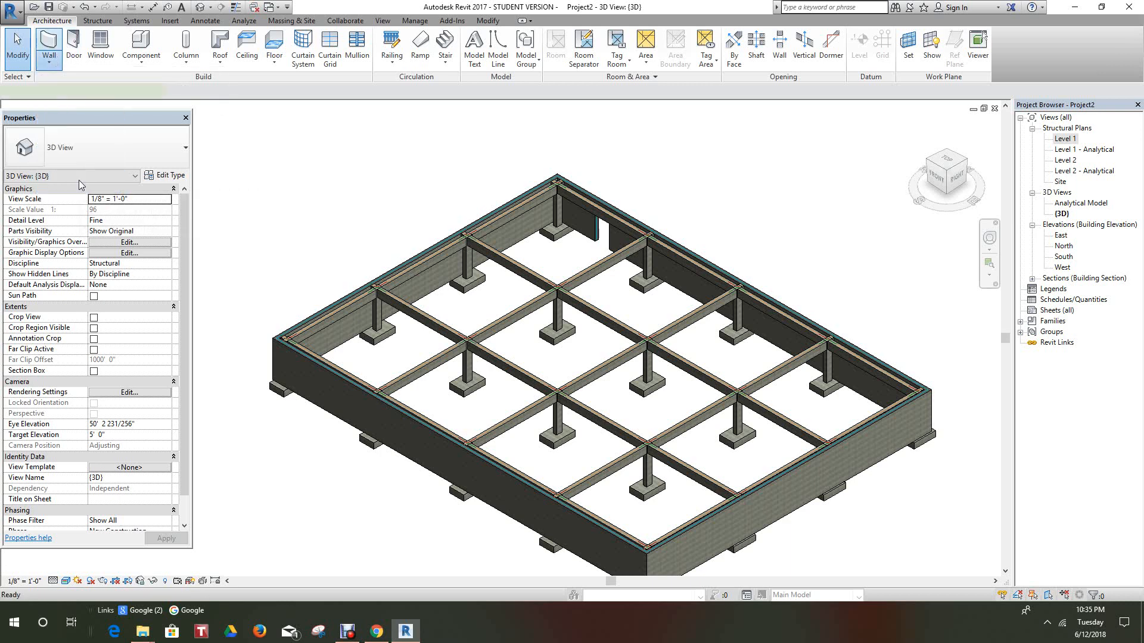
pyautogui.scroll(5, 303, 376)
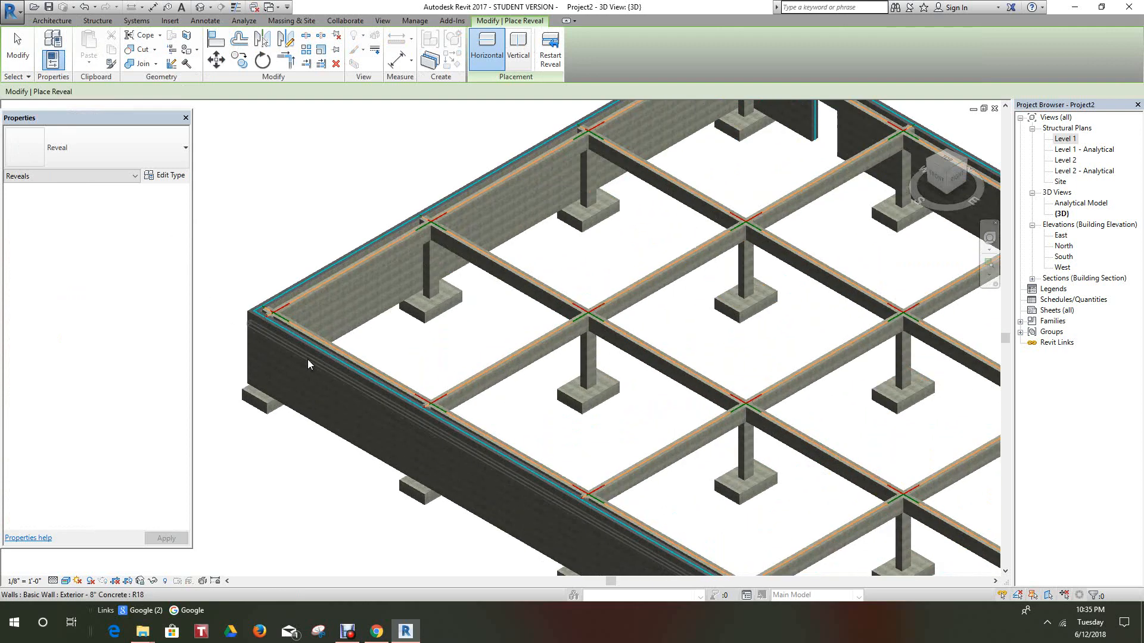
pyautogui.click(306, 363)
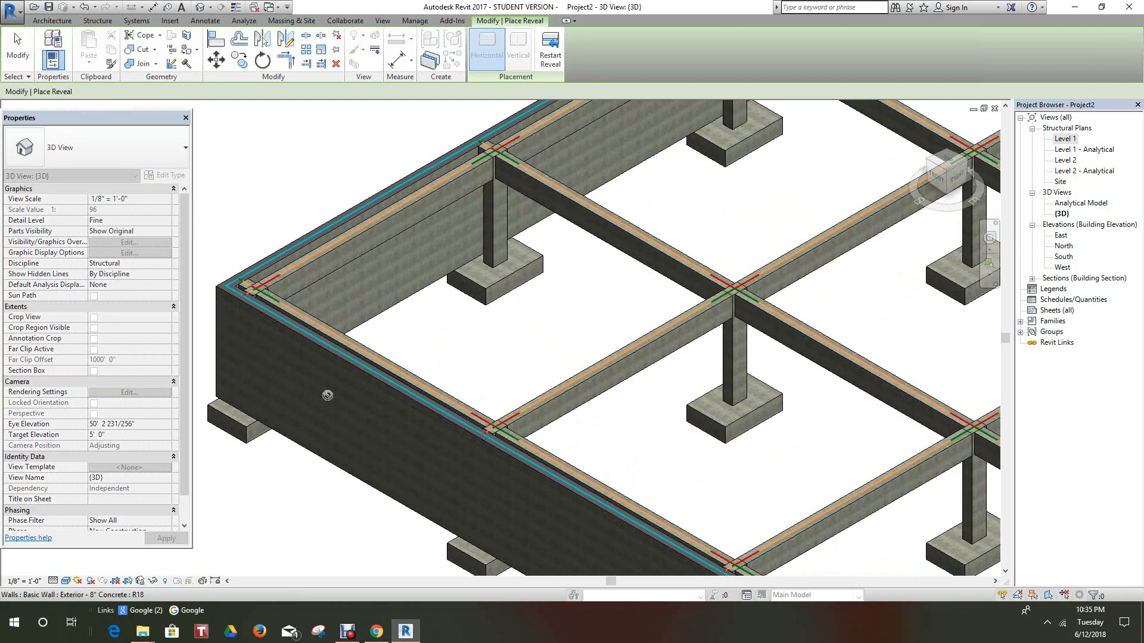
# Step: Add a horizontal reveal near the top of the east exterior wall, level with the south wall's reveal
pyautogui.moveTo(349, 393); pyautogui.dragTo(393, 254, button='middle')
pyautogui.scroll(-1, 395, 258)
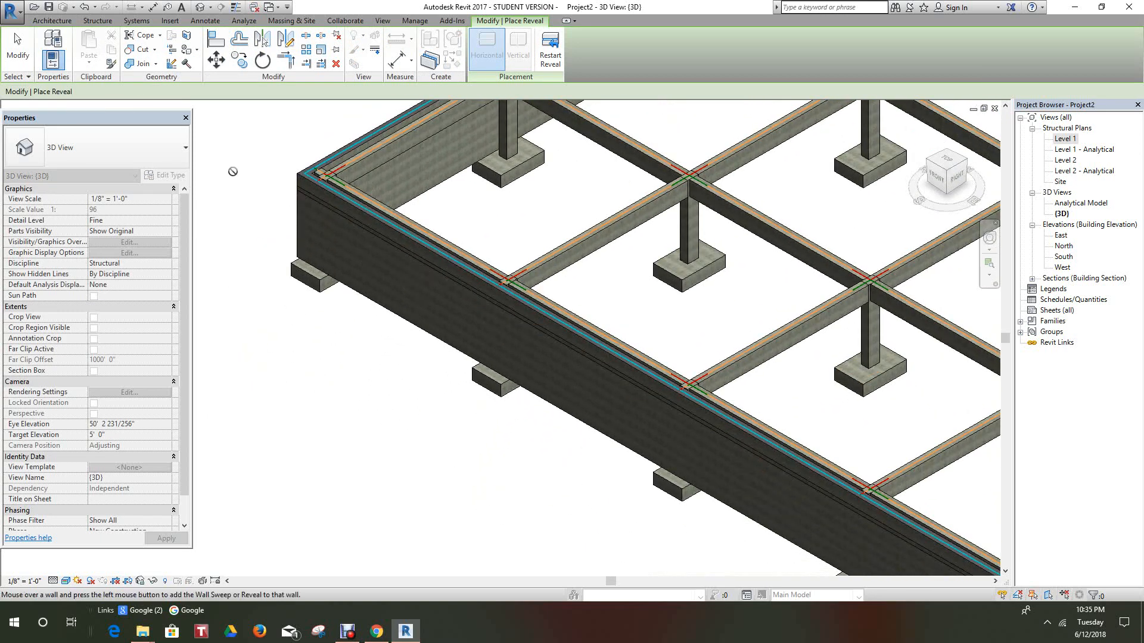
pyautogui.scroll(3, 320, 187)
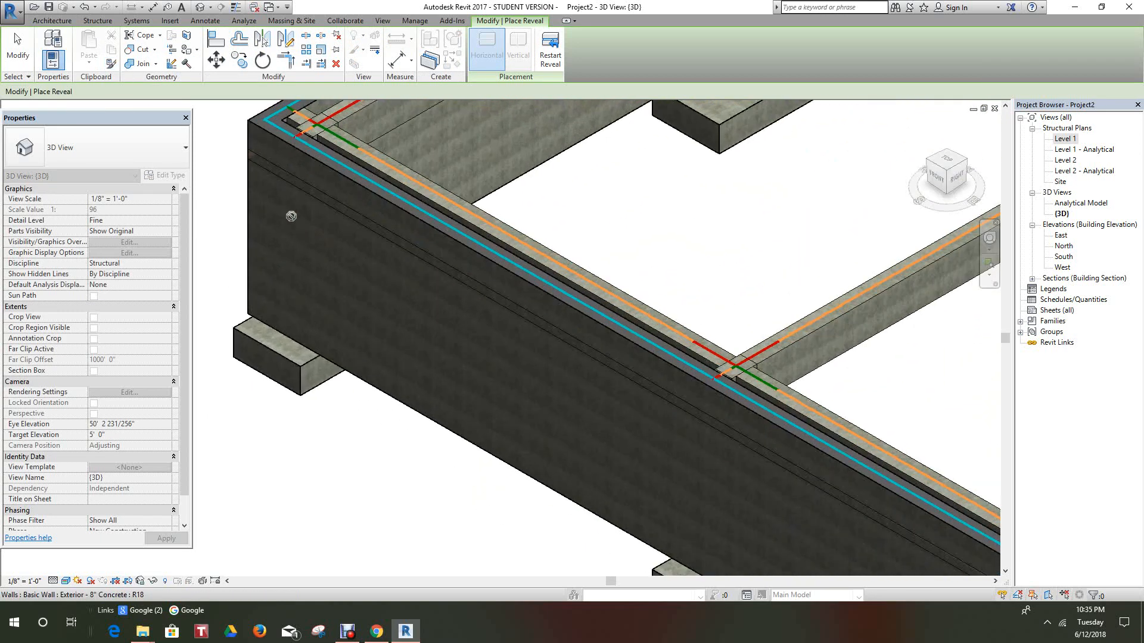
pyautogui.scroll(-3, 320, 188)
pyautogui.scroll(2, 379, 302)
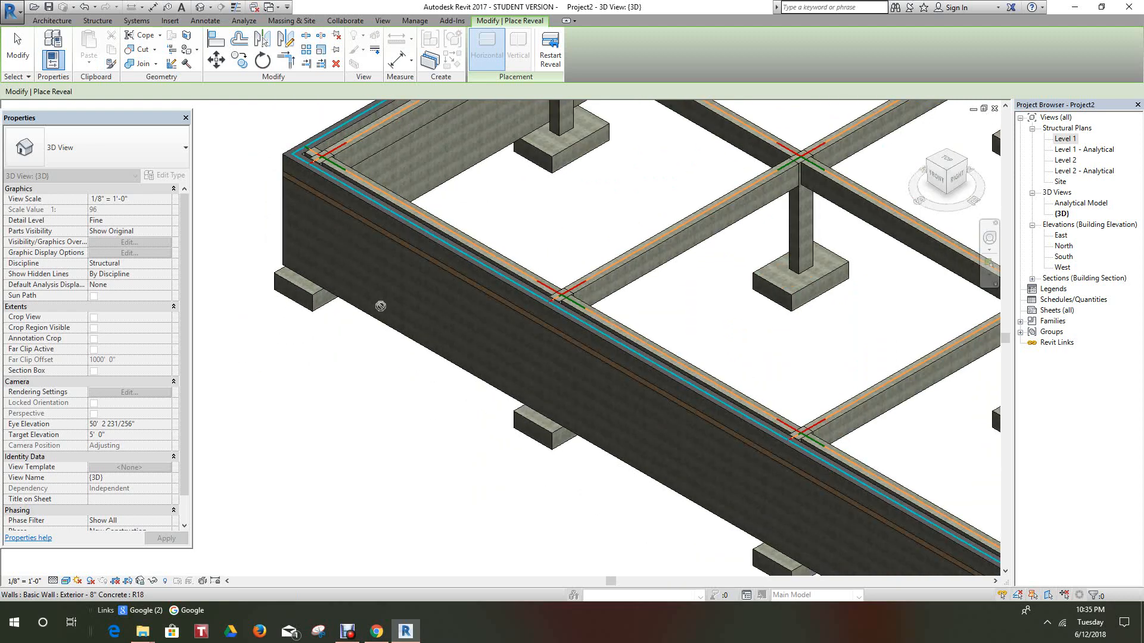
pyautogui.moveTo(381, 306); pyautogui.dragTo(275, 142, button='middle')
pyautogui.scroll(1, 820, 335)
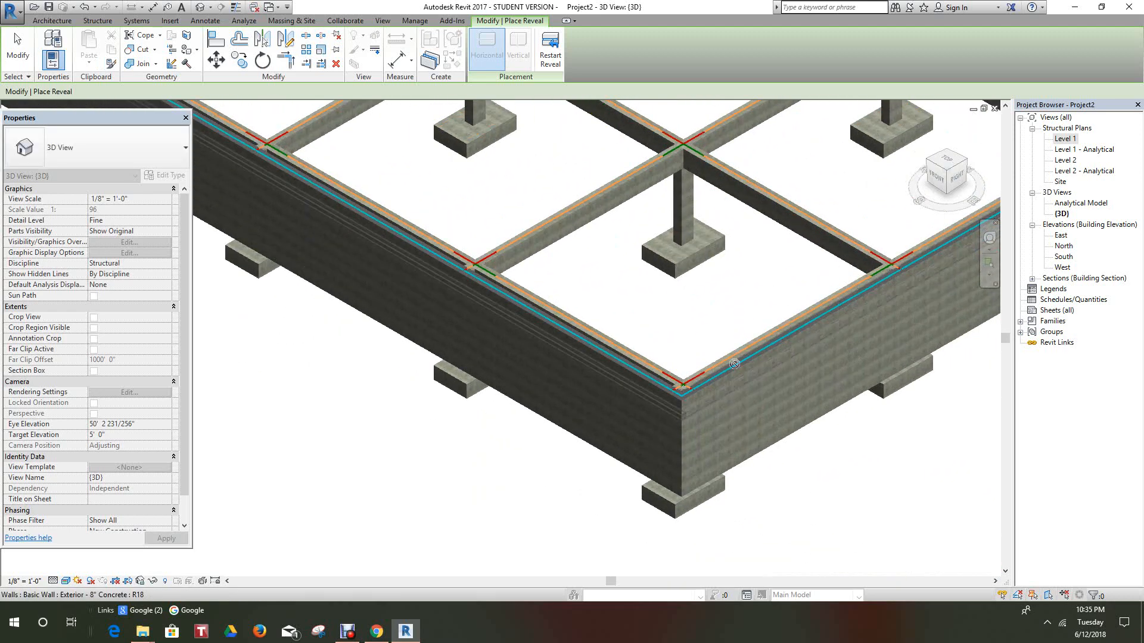
pyautogui.click(731, 391)
# Step: Place matching horizontal reveals on the north and west exterior walls, then finish the reveal command
pyautogui.scroll(-5, 752, 397)
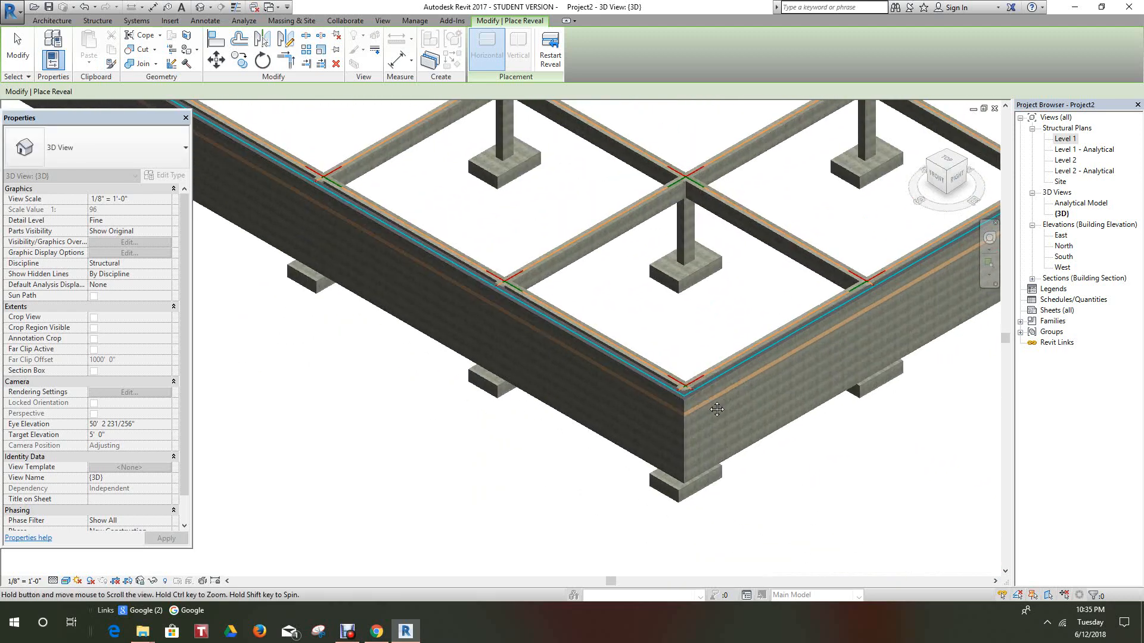
pyautogui.keyDown('shift'); pyautogui.moveTo(915, 221); pyautogui.dragTo(717, 159, button='middle'); pyautogui.keyUp('shift')
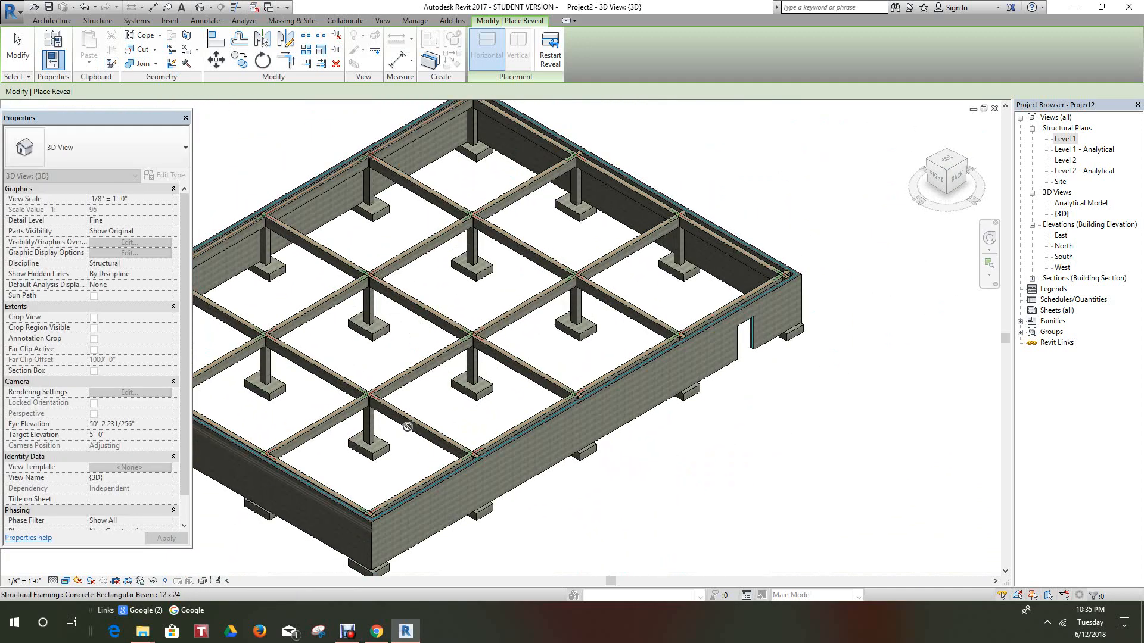
pyautogui.keyDown('shift'); pyautogui.moveTo(438, 496); pyautogui.dragTo(393, 476, button='middle'); pyautogui.keyUp('shift')
pyautogui.moveTo(942, 206)
pyautogui.keyDown('shift'); pyautogui.mouseDown(button='middle')
pyautogui.moveTo(756, 204)
pyautogui.moveTo(796, 370)
pyautogui.moveTo(724, 444)
pyautogui.mouseUp(button='middle'); pyautogui.keyUp('shift')
pyautogui.scroll(2, 528, 532)
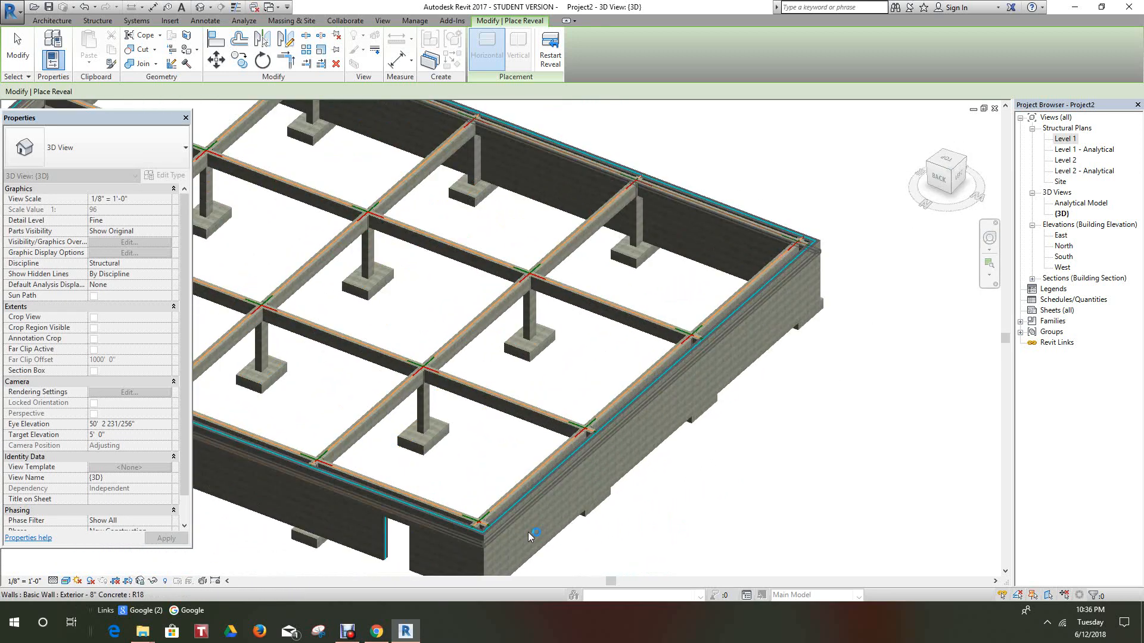
pyautogui.scroll(3, 513, 534)
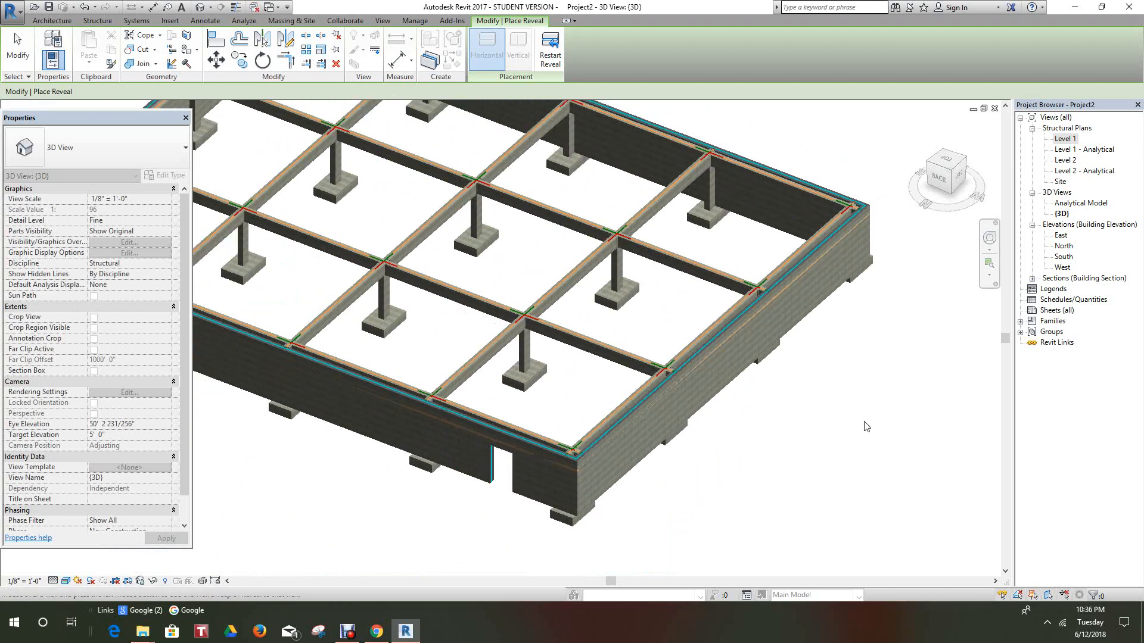
pyautogui.press('Escape')
# Step: Examine the reveals on the exterior walls around the northwest corner of the building in 3D
pyautogui.scroll(5, 637, 383)
pyautogui.scroll(-5, 652, 401)
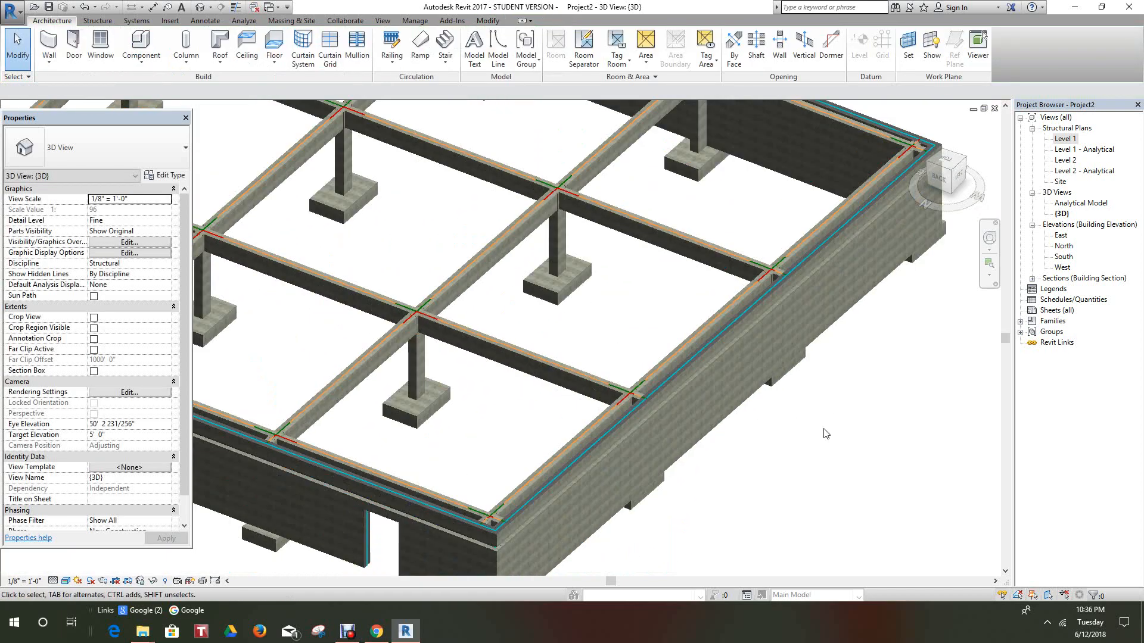
pyautogui.scroll(3, 822, 438)
pyautogui.scroll(-2, 679, 512)
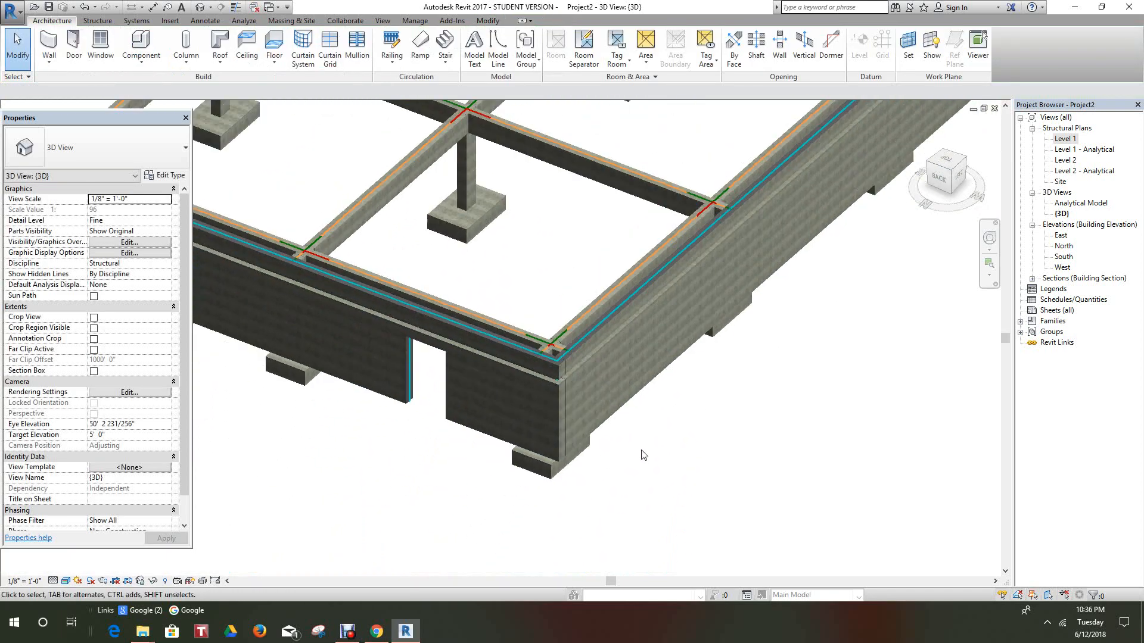
pyautogui.scroll(5, 684, 441)
pyautogui.scroll(-3, 684, 460)
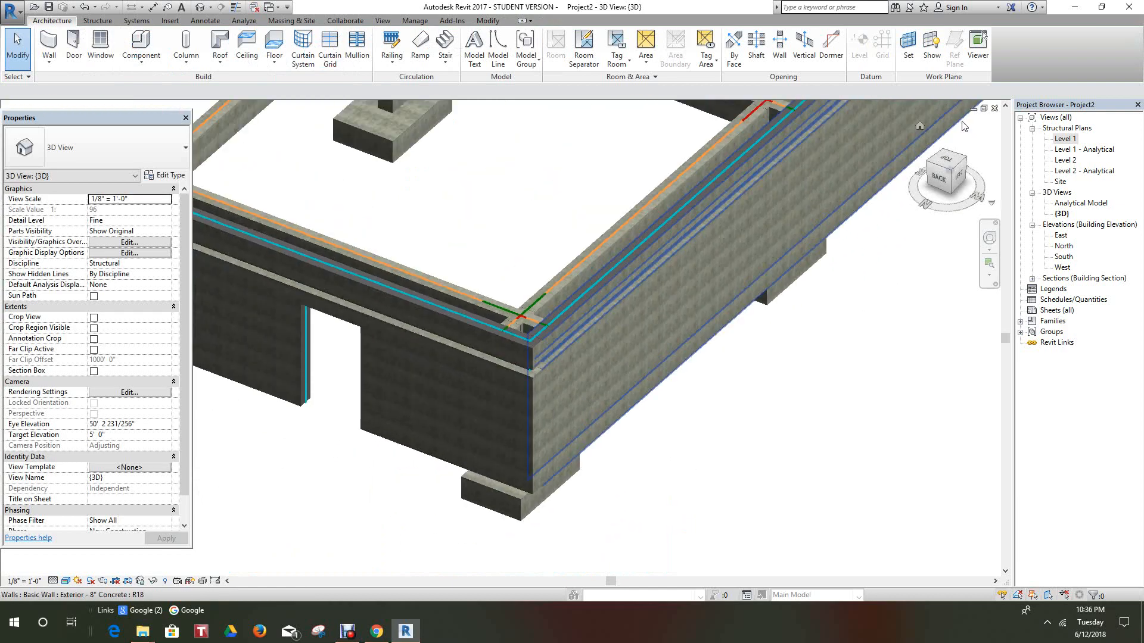
pyautogui.scroll(4, 684, 460)
pyautogui.moveTo(941, 172)
pyautogui.mouseDown()
pyautogui.moveTo(944, 152)
pyautogui.moveTo(950, 160)
pyautogui.mouseUp()
pyautogui.moveTo(804, 286); pyautogui.dragTo(874, 339, button='middle')
pyautogui.scroll(-6, 874, 340)
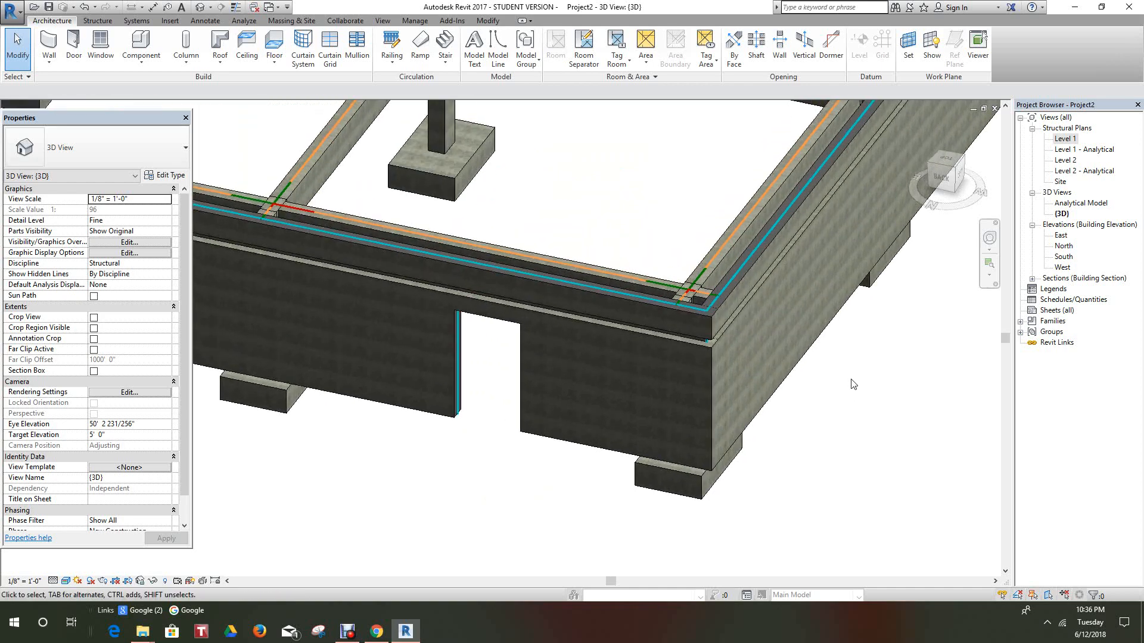
pyautogui.click(943, 179)
pyautogui.moveTo(975, 141); pyautogui.dragTo(1083, 161)
# Step: Open the Level 1 structural plan with the whole wall perimeter in view
pyautogui.doubleClick(1067, 140)
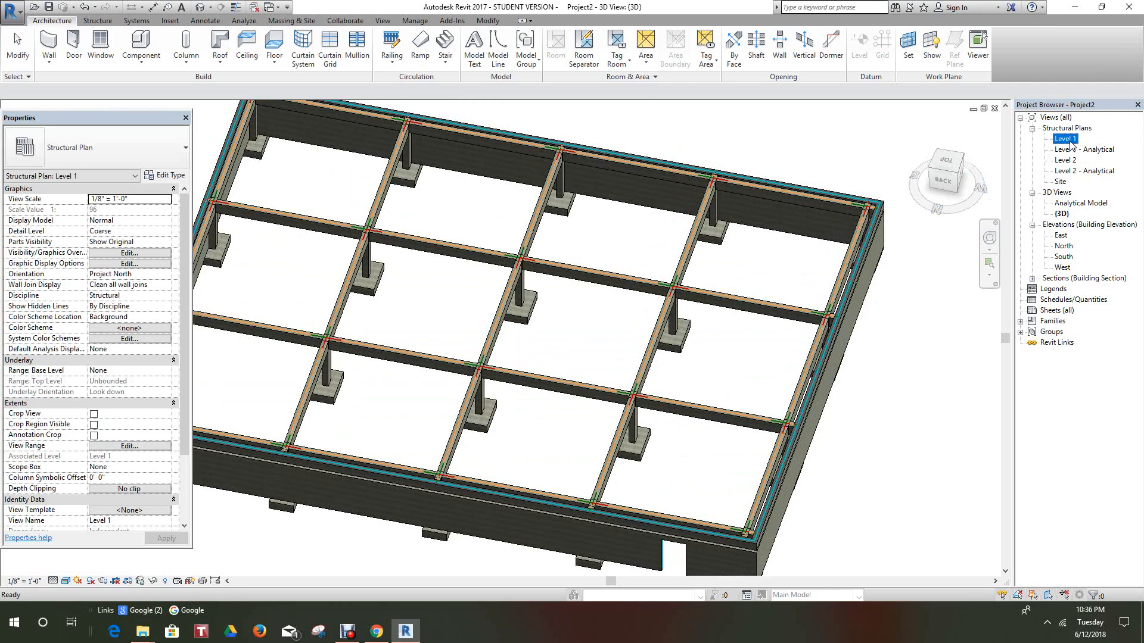
pyautogui.scroll(2, 493, 222)
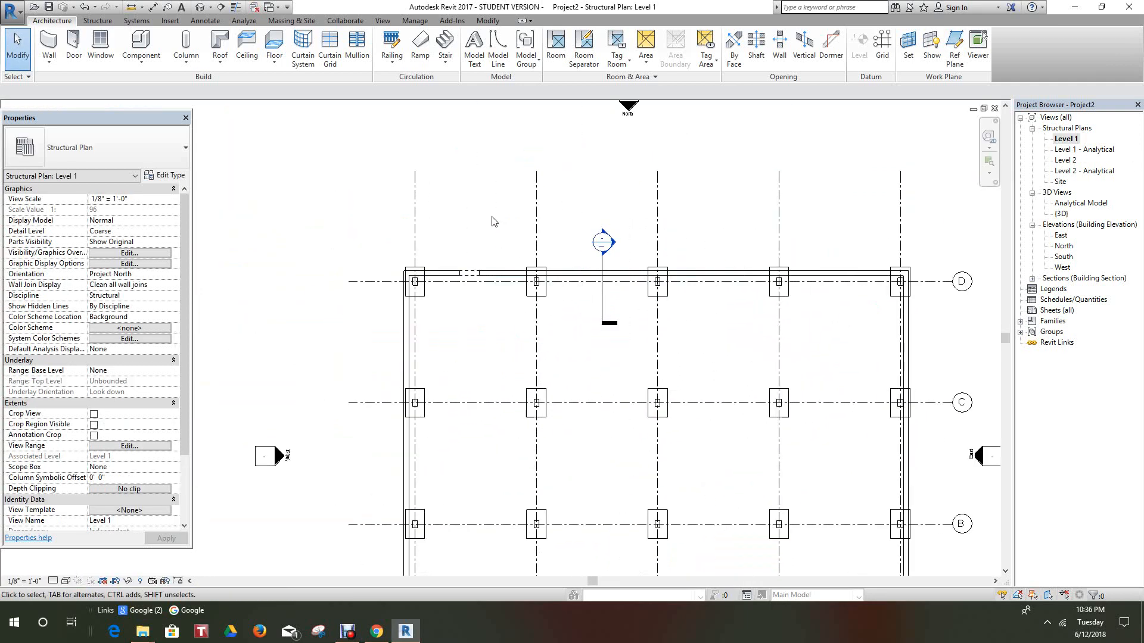
pyautogui.scroll(3, 439, 197)
pyautogui.scroll(3, 327, 248)
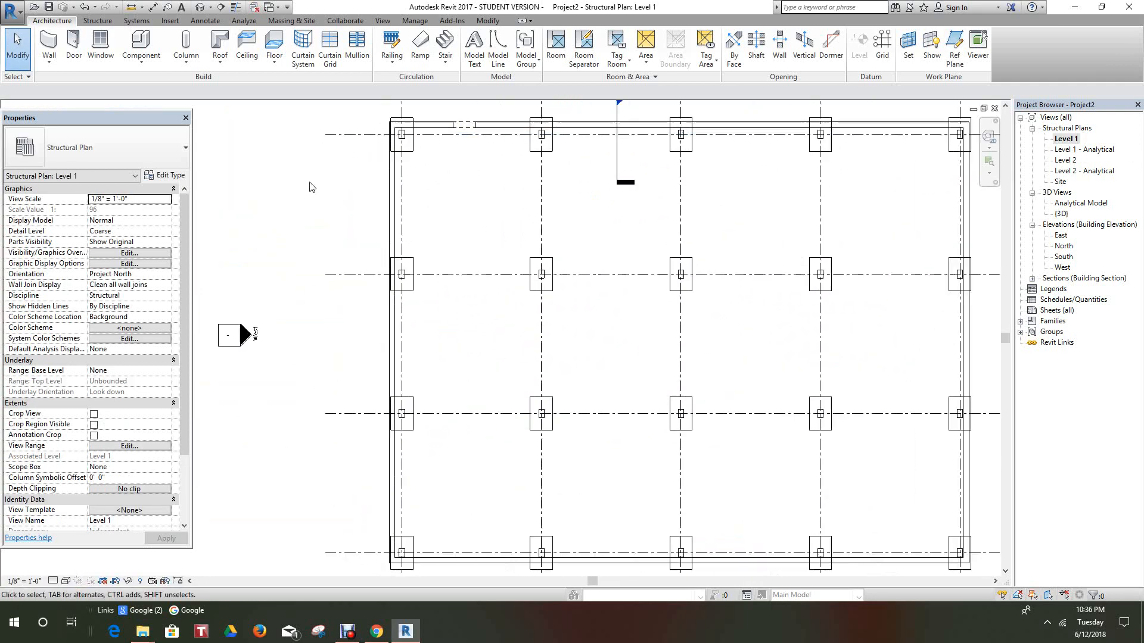
pyautogui.moveTo(319, 248); pyautogui.dragTo(324, 265, button='middle')
pyautogui.scroll(-4, 310, 256)
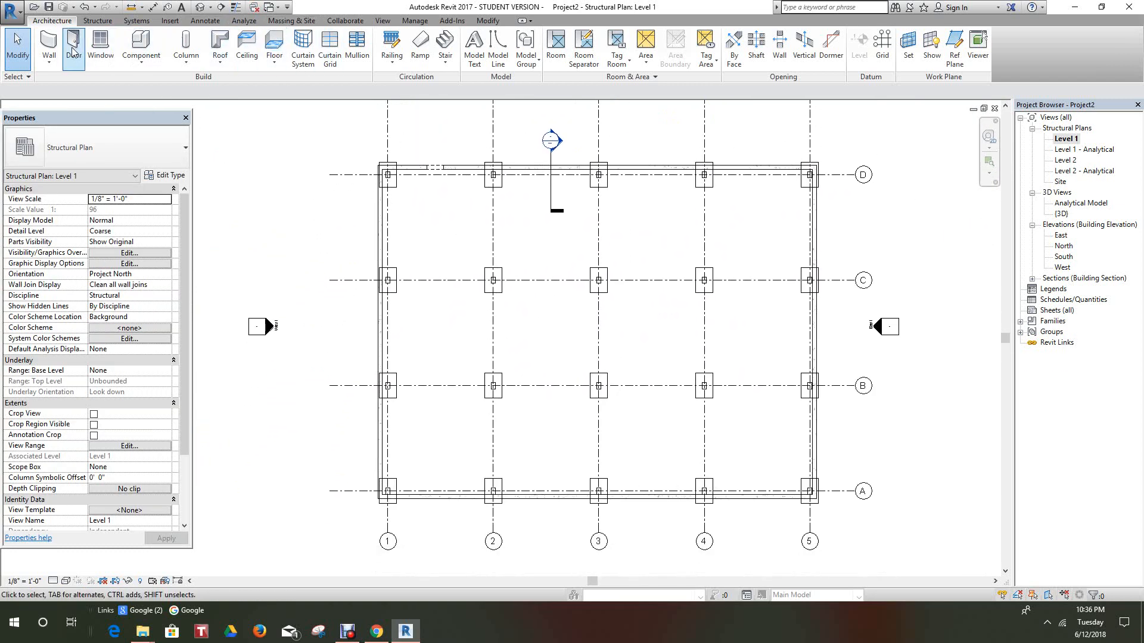
# Step: Split the south wall with a 3/4" joint gap about 11' from its west end using Split with Gap
pyautogui.click(100, 23)
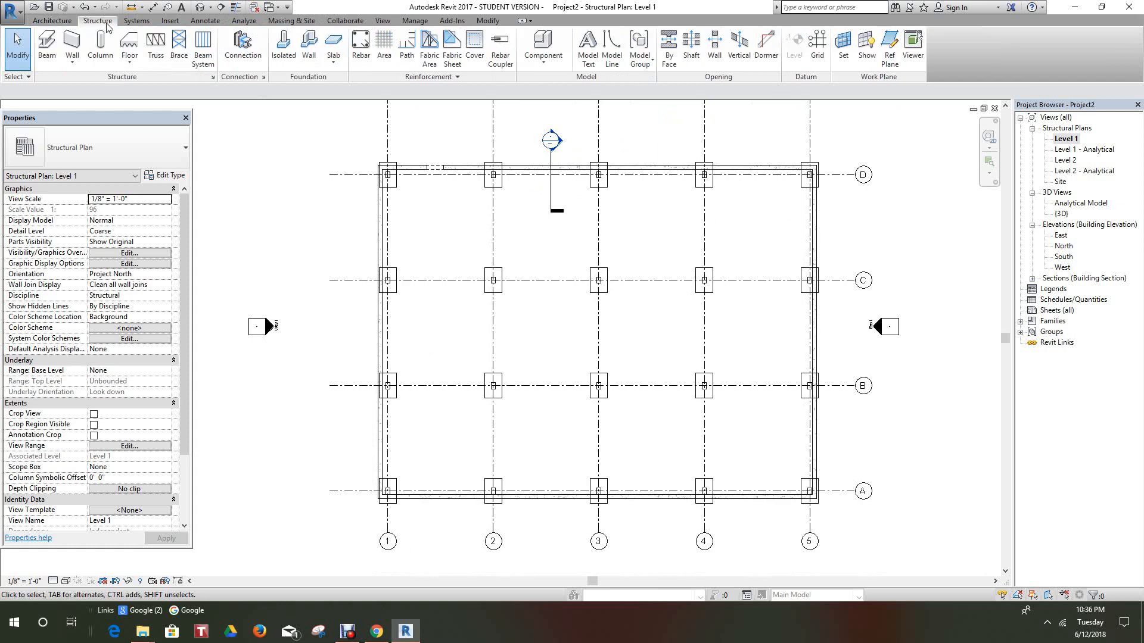
pyautogui.click(479, 23)
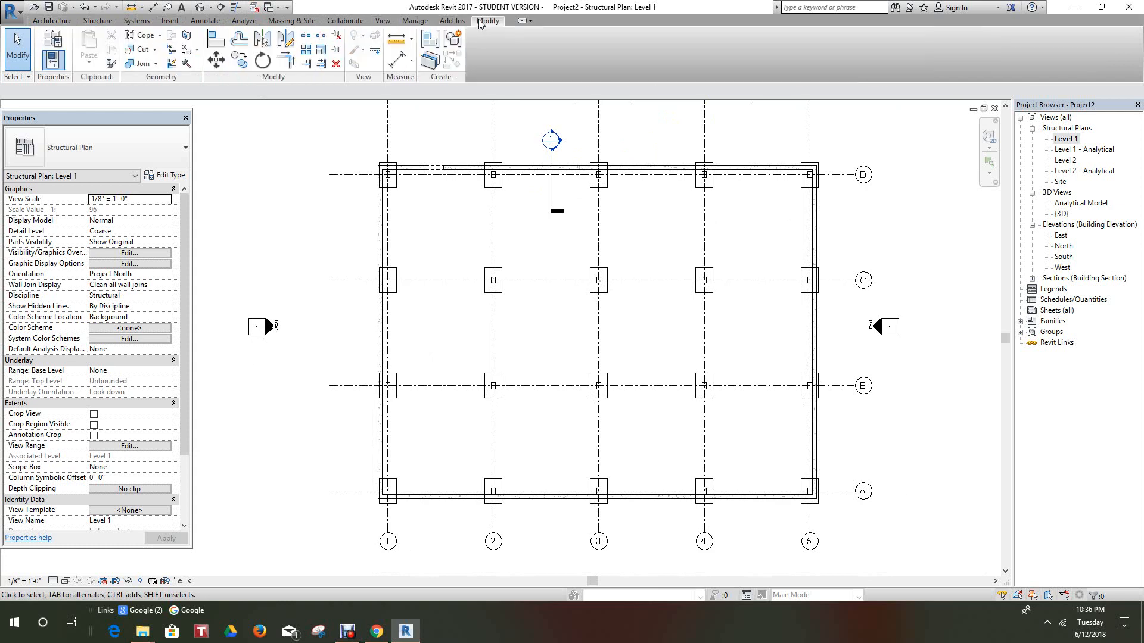
pyautogui.click(321, 37)
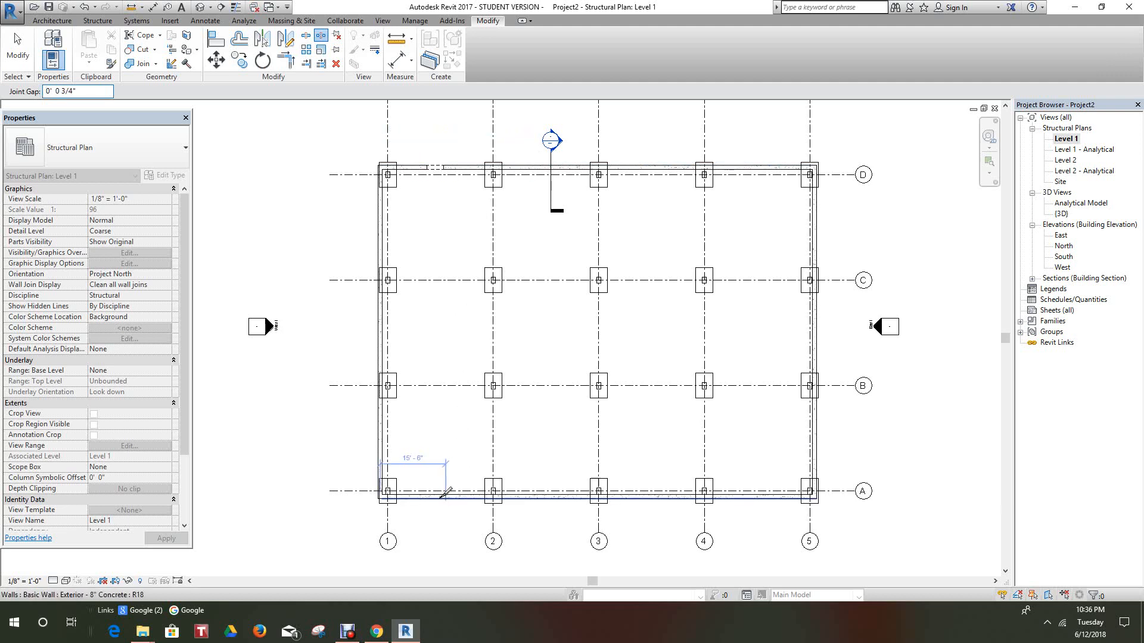
pyautogui.scroll(5, 442, 485)
pyautogui.click(441, 394)
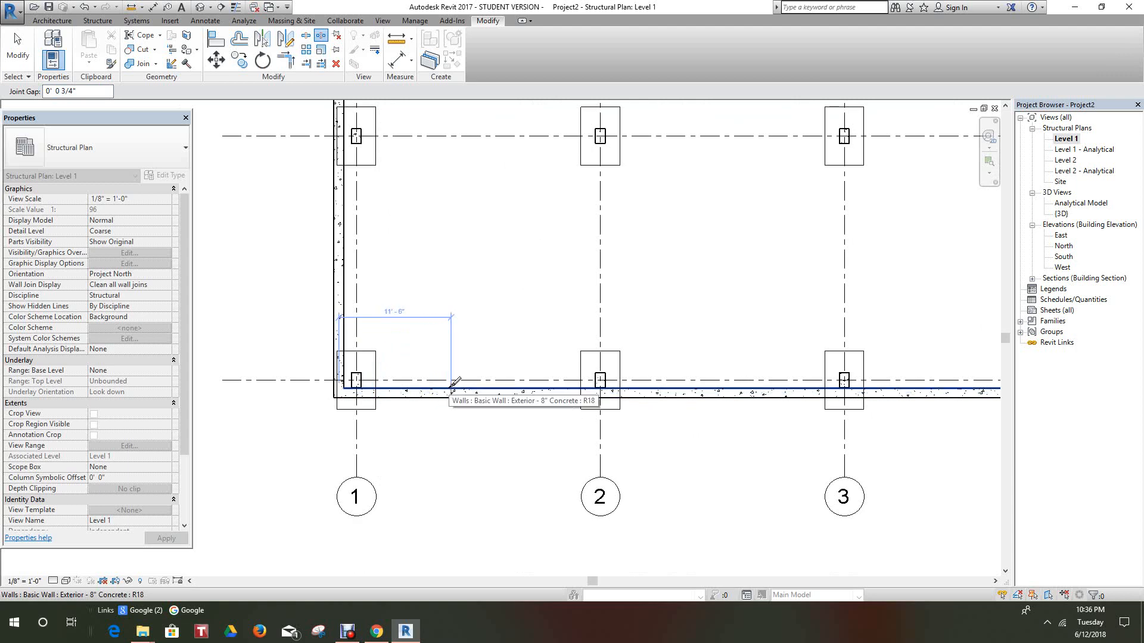
pyautogui.click(448, 387)
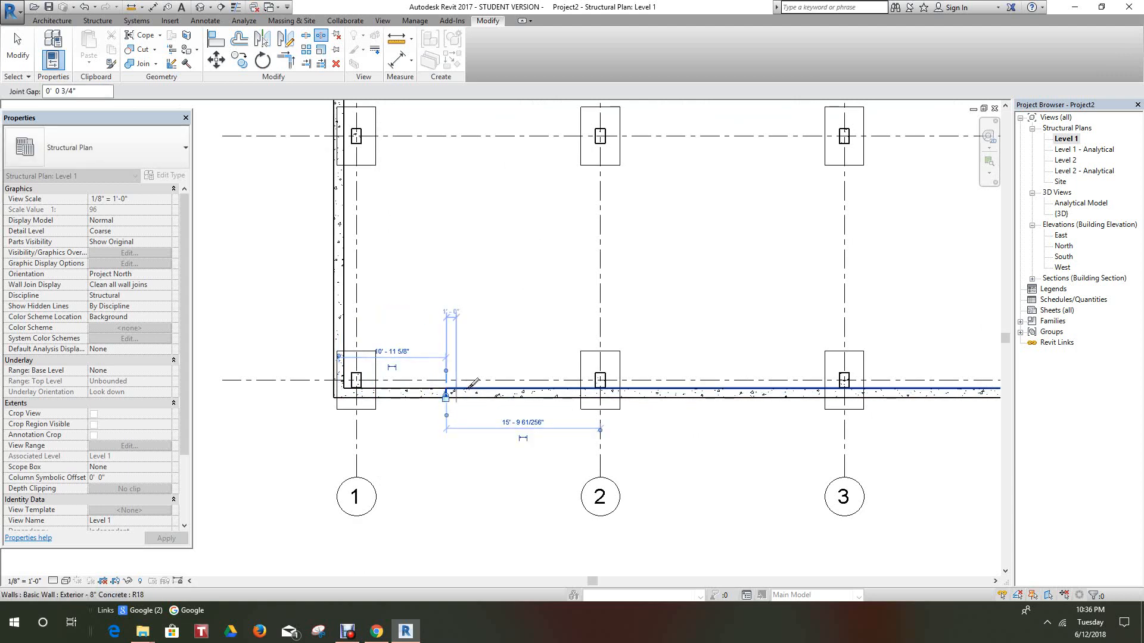
# Step: Split the south wall with further 3/4" gaps at about 21'-6", 32'-6", 43'-7" and 54'-7" from its west end
pyautogui.click(549, 388)
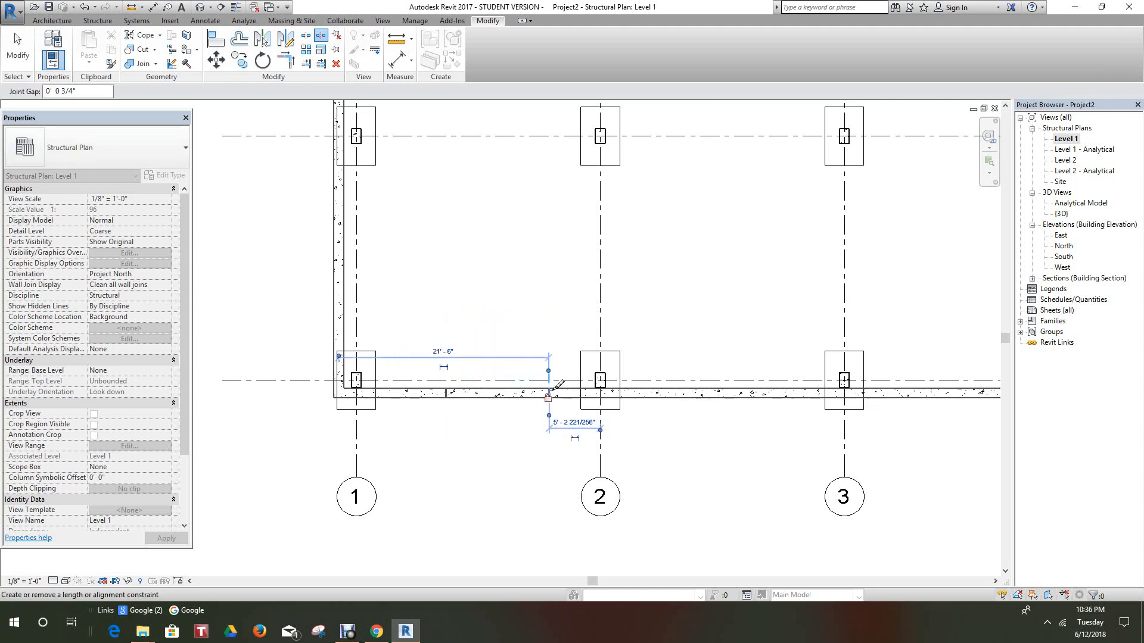
pyautogui.click(656, 390)
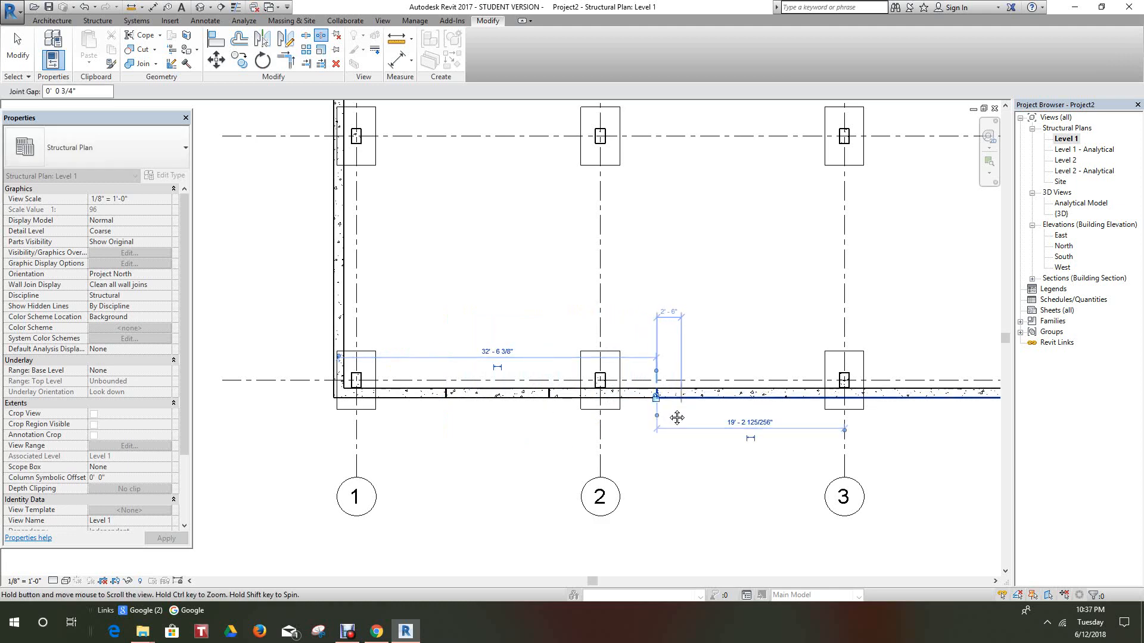
pyautogui.moveTo(673, 412); pyautogui.dragTo(549, 433, button='middle')
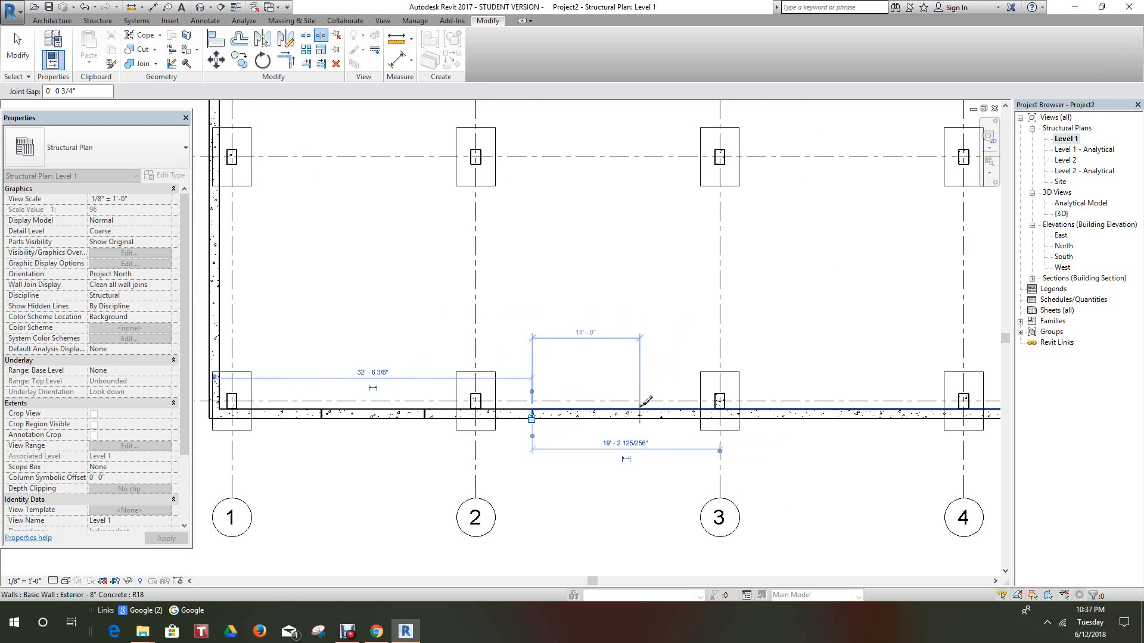
pyautogui.click(641, 407)
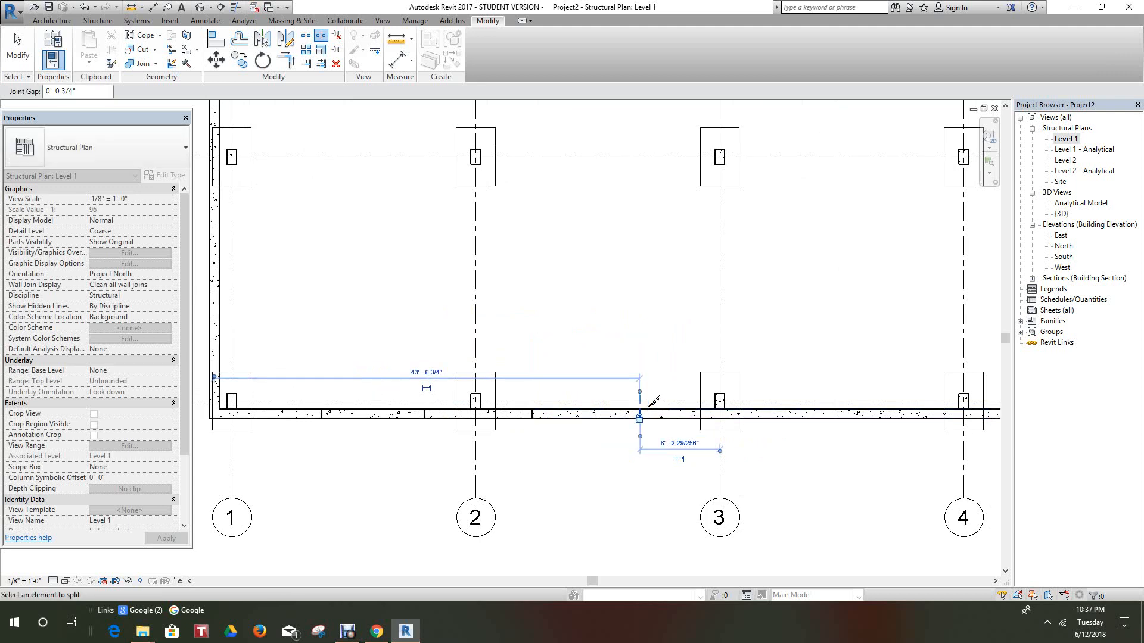
pyautogui.click(750, 408)
# Step: Split the south wall with 3/4" gaps about 11' past the joint near grid 3 and at grid 4
pyautogui.moveTo(759, 395); pyautogui.dragTo(605, 367, button='middle')
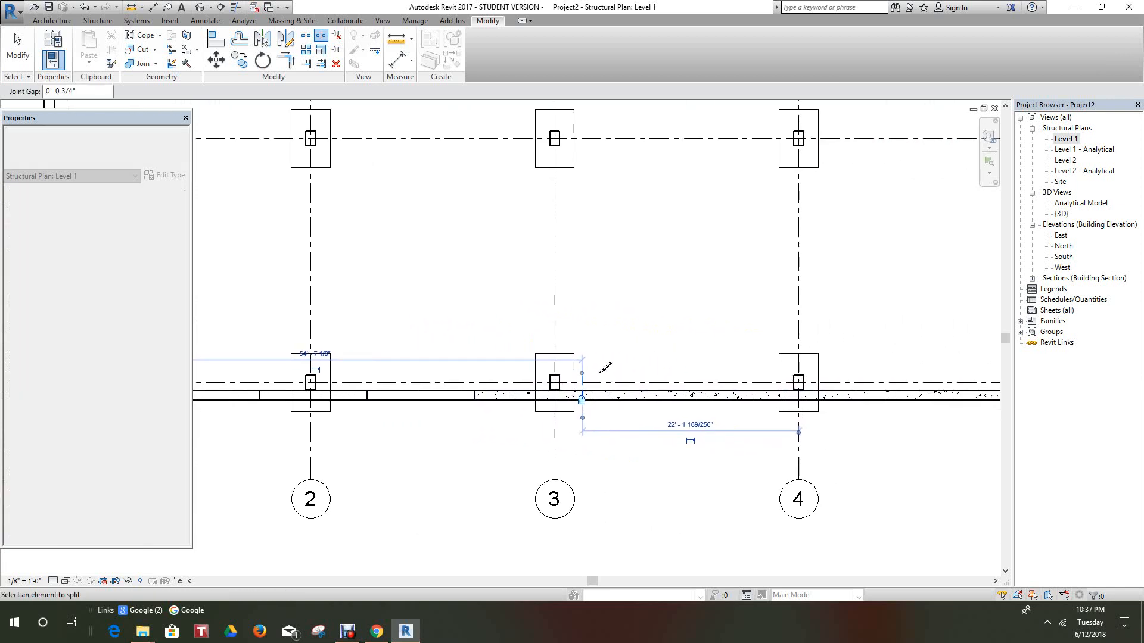
pyautogui.scroll(2, 708, 395)
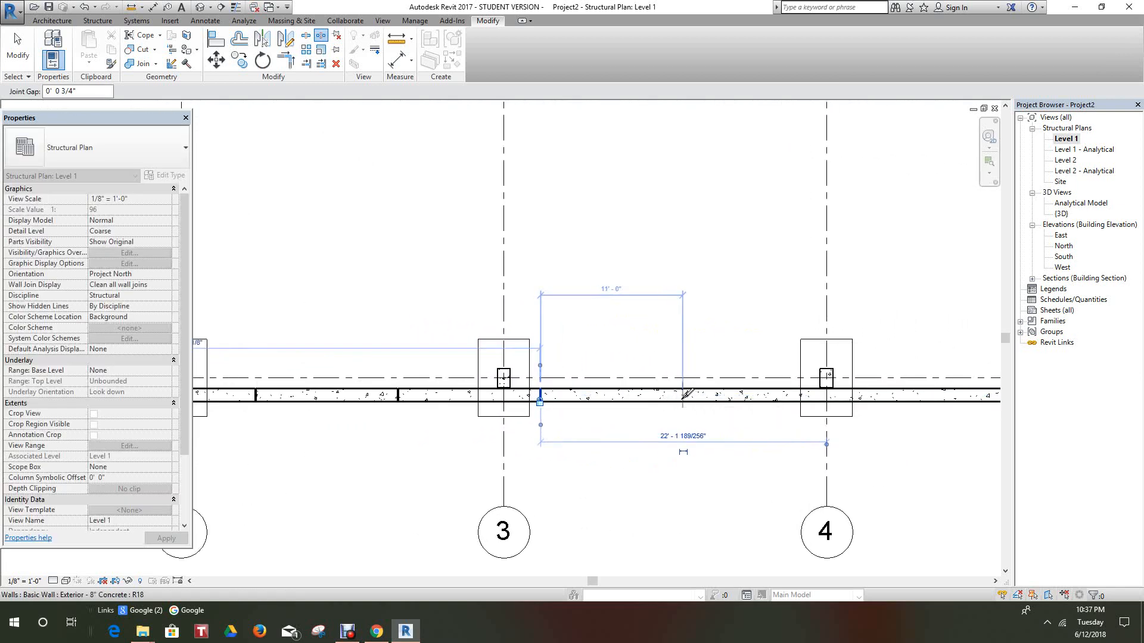
pyautogui.click(683, 396)
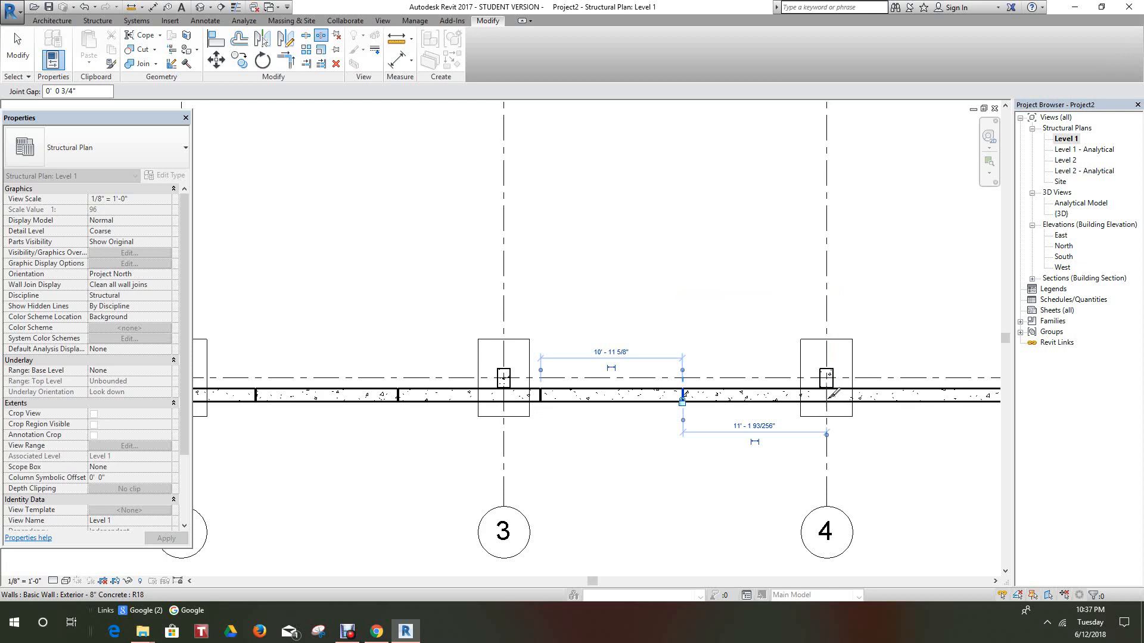
pyautogui.scroll(2, 833, 394)
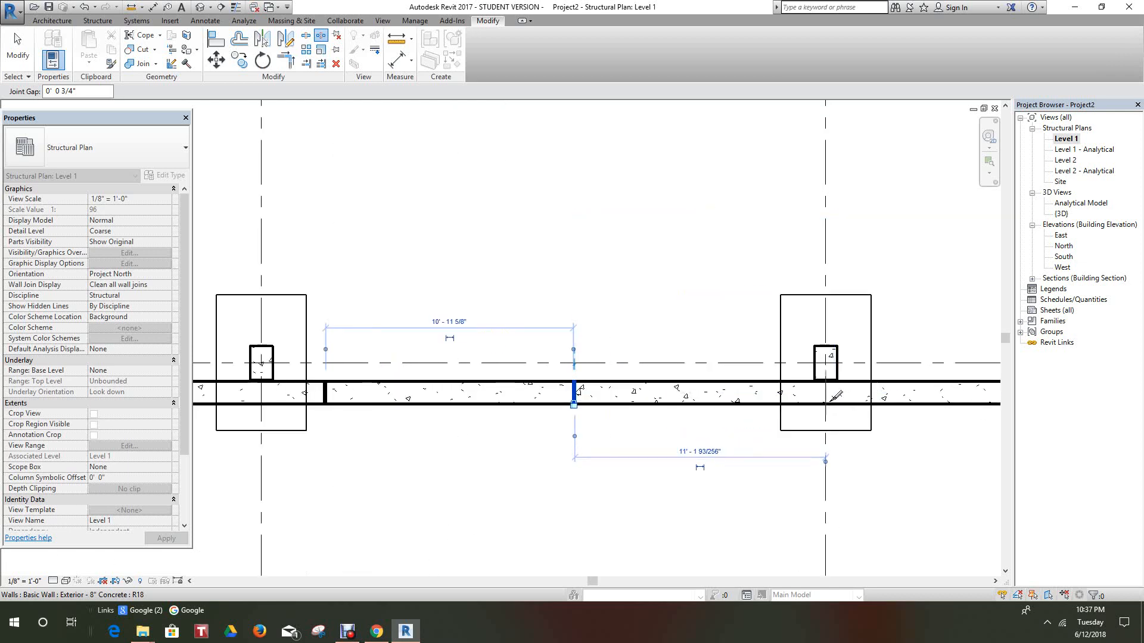
pyautogui.scroll(1, 833, 394)
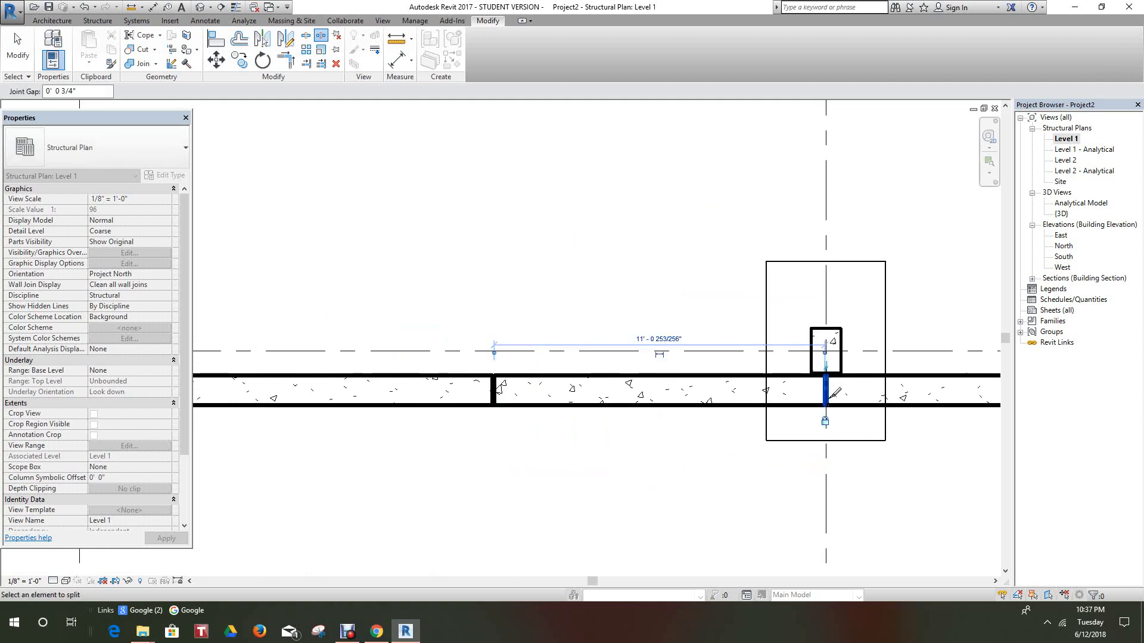
# Step: Split the south wall with 3/4" gaps about 11' east of grid 4 and about 7'-6" beyond that joint
pyautogui.scroll(-1, 832, 396)
pyautogui.moveTo(832, 396)
pyautogui.mouseDown(button='middle')
pyautogui.moveTo(745, 383)
pyautogui.moveTo(806, 388)
pyautogui.moveTo(671, 404)
pyautogui.moveTo(825, 398)
pyautogui.moveTo(722, 404)
pyautogui.mouseUp(button='middle')
pyautogui.scroll(-1, 781, 382)
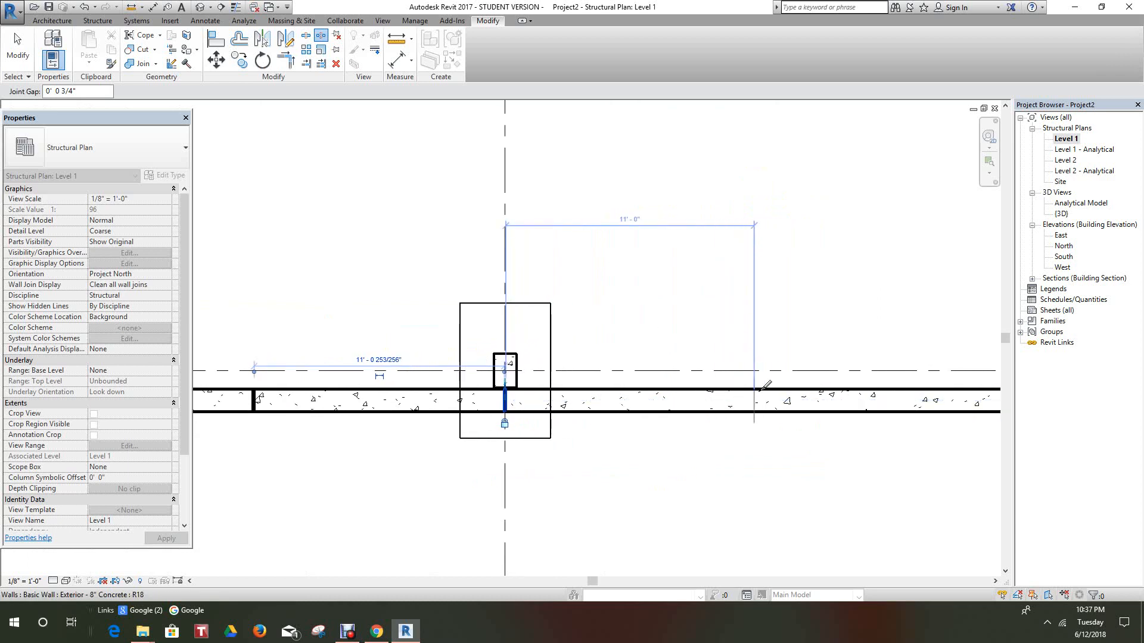
pyautogui.click(756, 391)
pyautogui.moveTo(795, 398); pyautogui.dragTo(561, 411, button='middle')
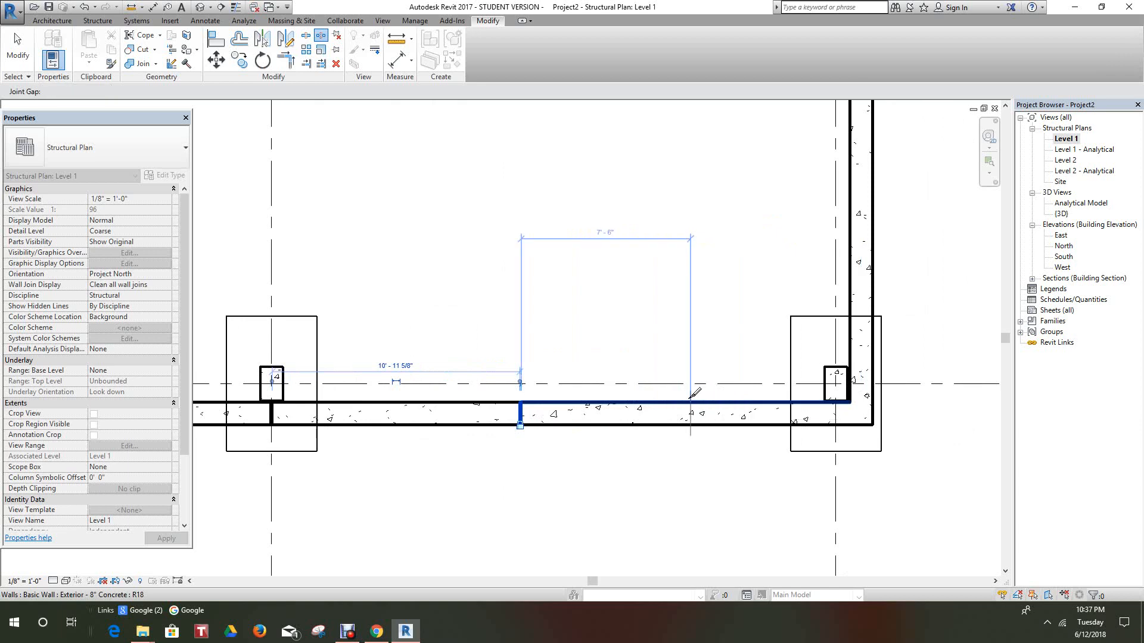
pyautogui.click(691, 397)
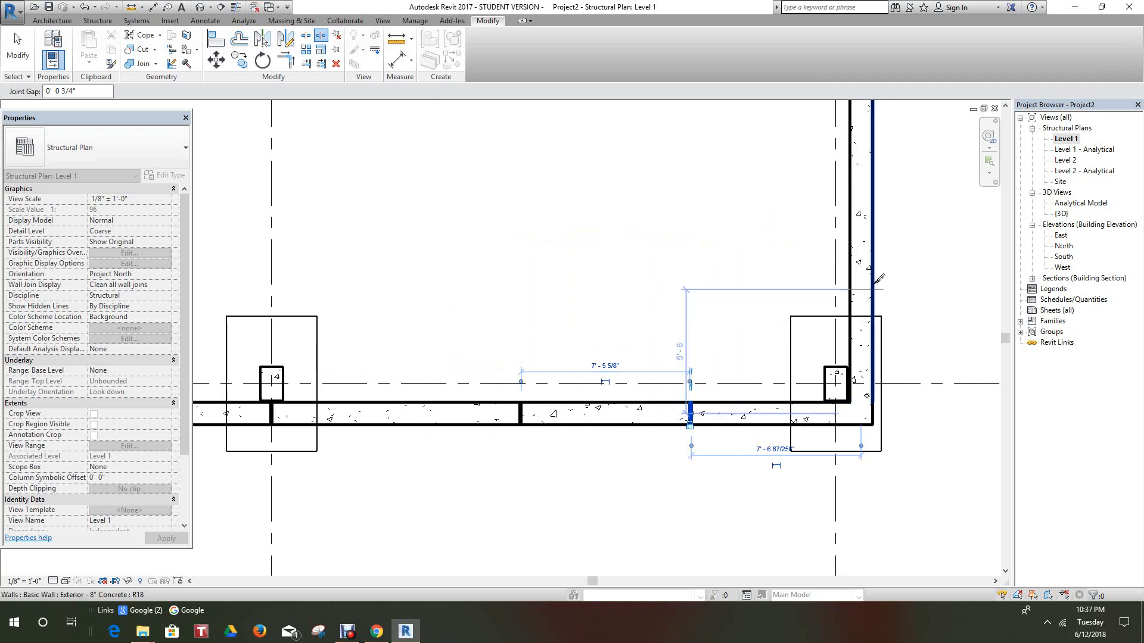
# Step: Split the east wall with 3/4" gaps about 8'-6", 19'-6" and 30'-6" from its south end
pyautogui.click(873, 222)
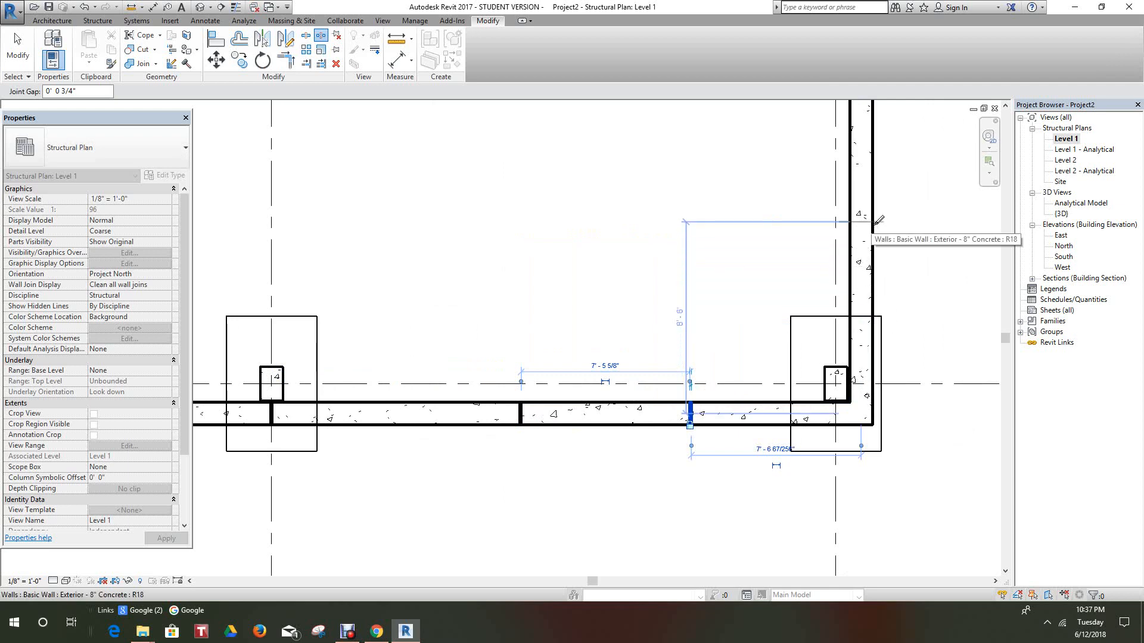
pyautogui.moveTo(865, 262); pyautogui.dragTo(802, 380, button='middle')
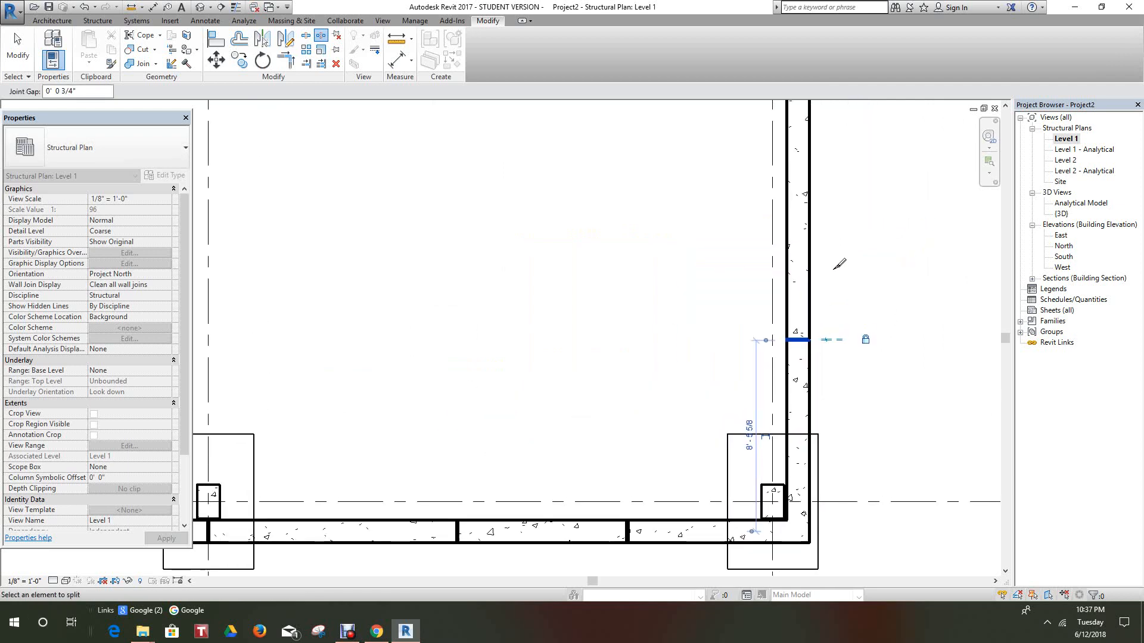
pyautogui.moveTo(825, 148); pyautogui.dragTo(804, 319, button='middle')
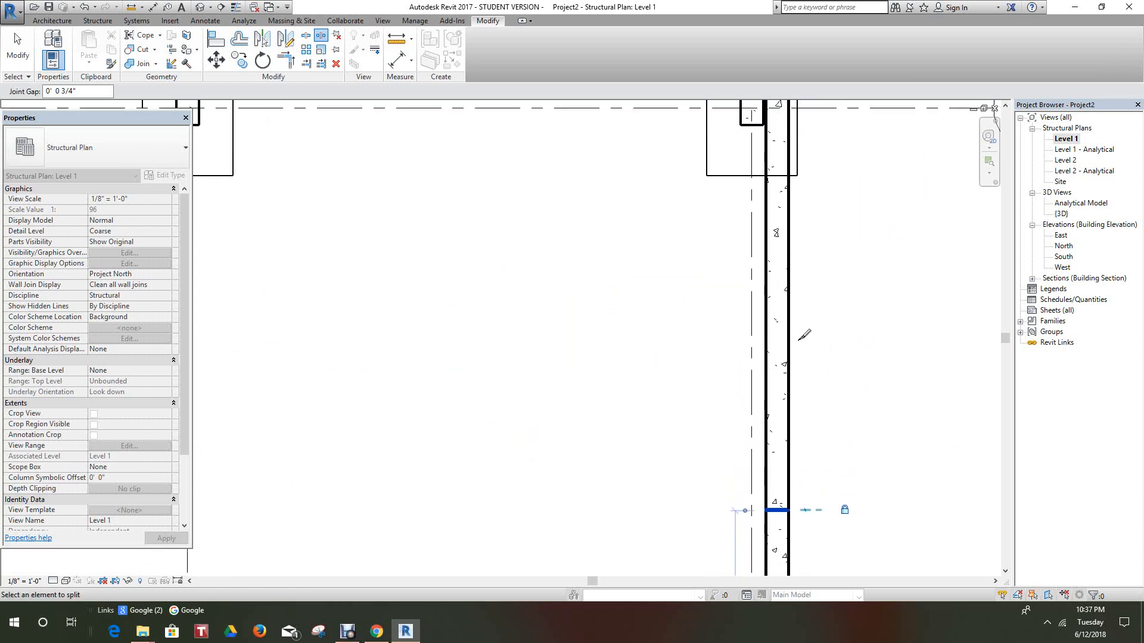
pyautogui.click(798, 260)
pyautogui.moveTo(798, 260); pyautogui.dragTo(780, 445, button='middle')
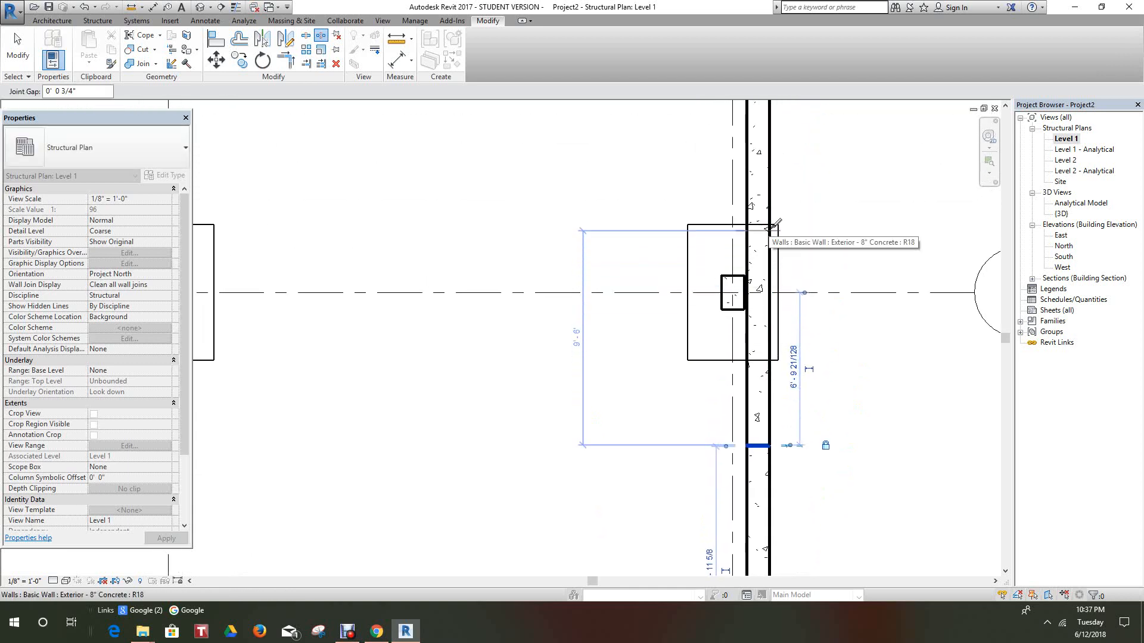
pyautogui.click(781, 189)
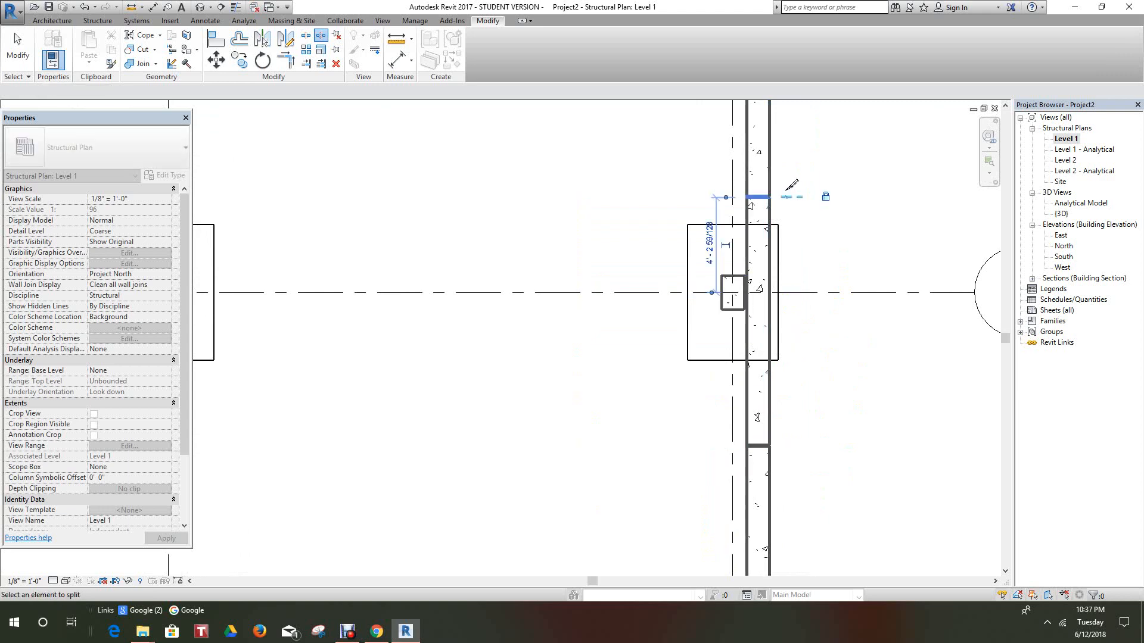
pyautogui.moveTo(780, 189); pyautogui.dragTo(765, 359, button='middle')
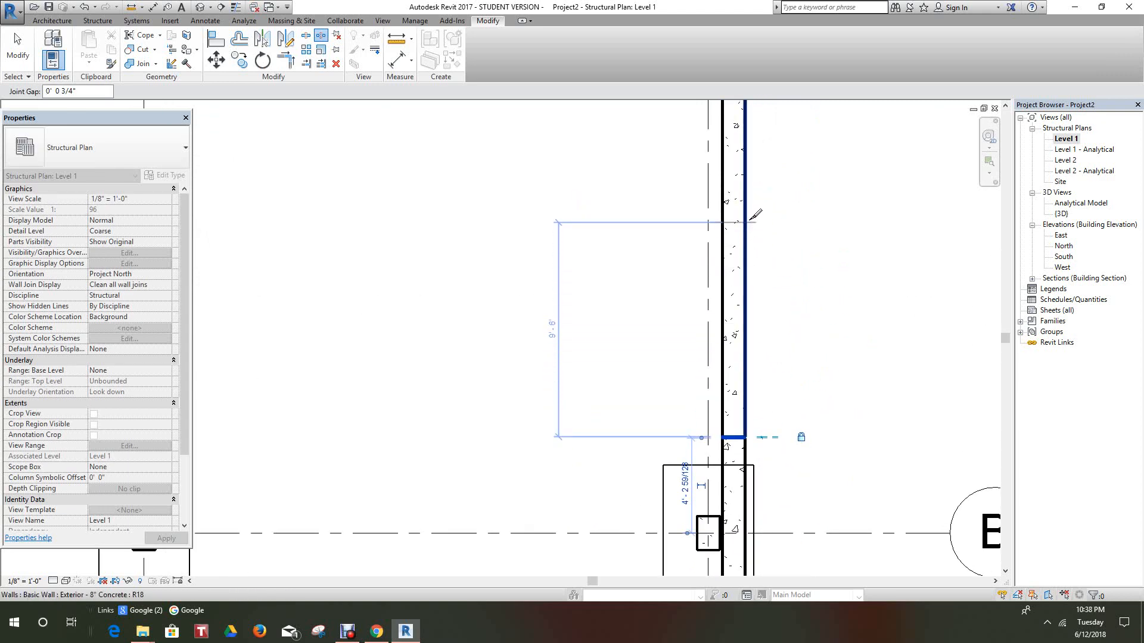
# Step: Split the east wall with further 3/4" gaps about 41'-6", 52'-6" and 63'-6" from its south end, and about 6'-6" from its north end
pyautogui.click(751, 189)
pyautogui.moveTo(775, 238); pyautogui.dragTo(715, 554, button='middle')
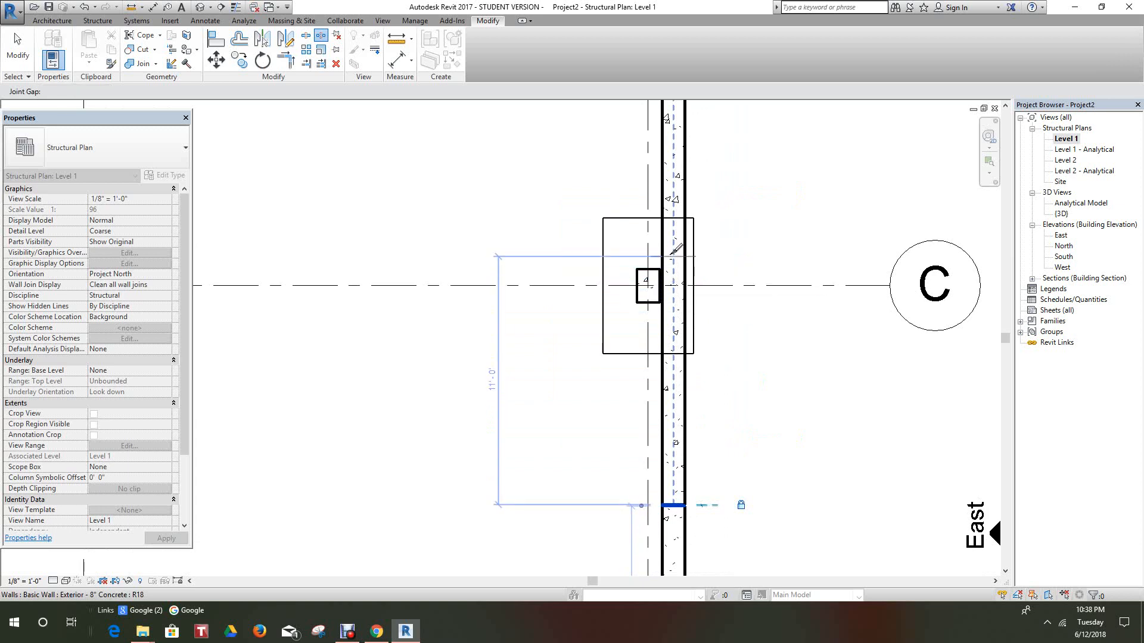
pyautogui.click(671, 254)
pyautogui.moveTo(691, 305); pyautogui.dragTo(652, 540, button='middle')
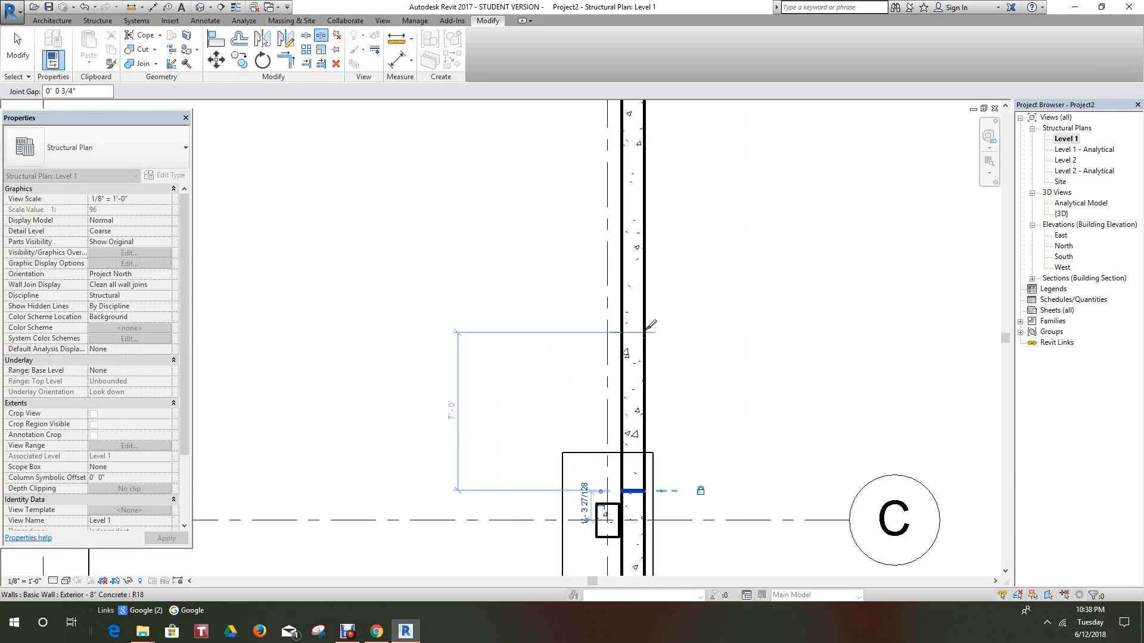
pyautogui.click(644, 254)
pyautogui.moveTo(644, 256); pyautogui.dragTo(616, 395, button='middle')
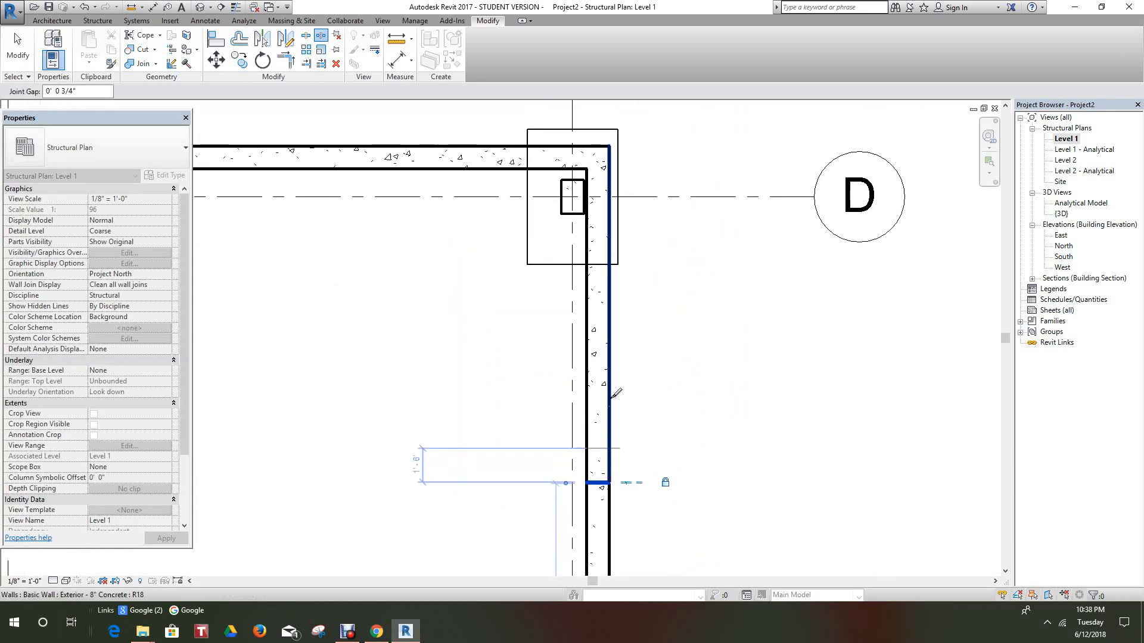
pyautogui.click(600, 304)
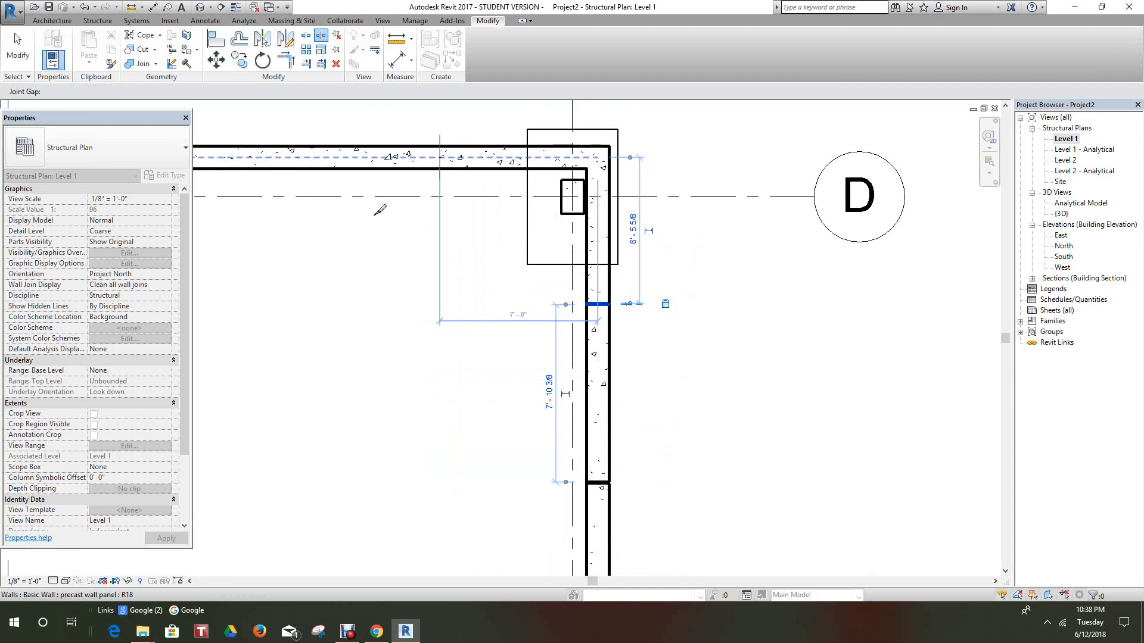
# Step: Split the north wall with 3/4" gaps about 7', 18' and 29' from its east end
pyautogui.moveTo(439, 237); pyautogui.dragTo(723, 302, button='middle')
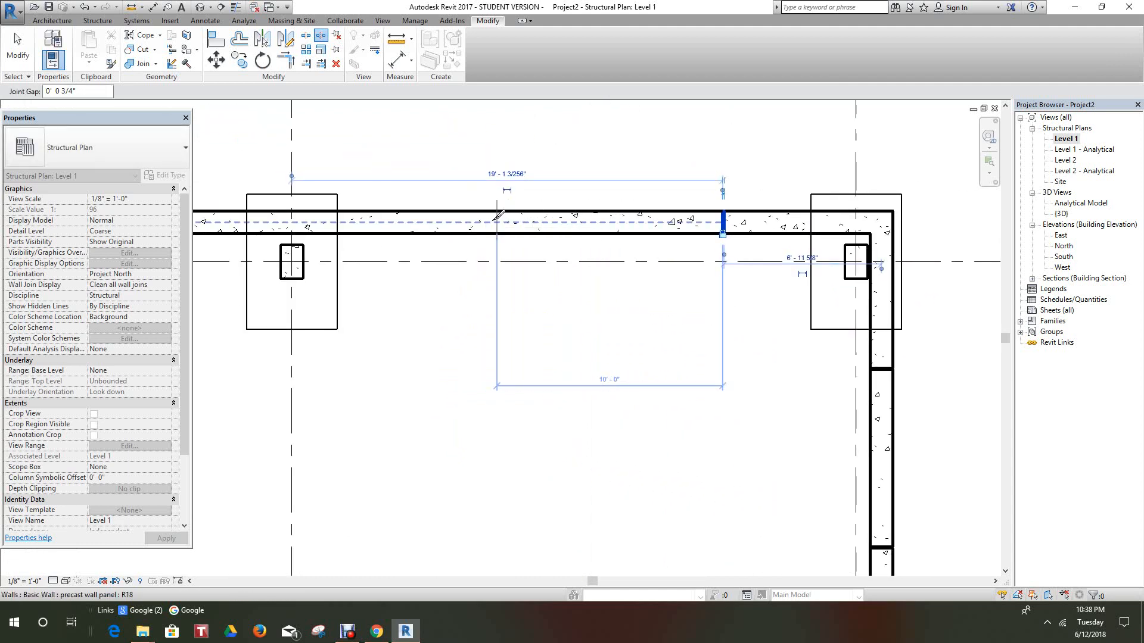
pyautogui.click(472, 230)
pyautogui.moveTo(453, 231); pyautogui.dragTo(673, 268, button='middle')
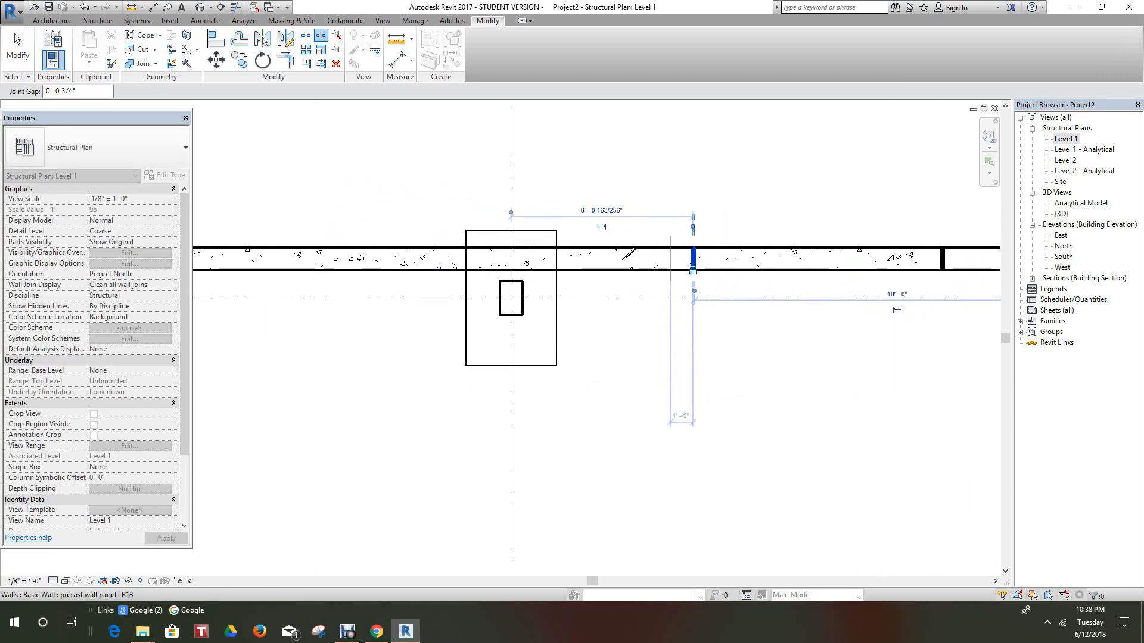
pyautogui.click(447, 257)
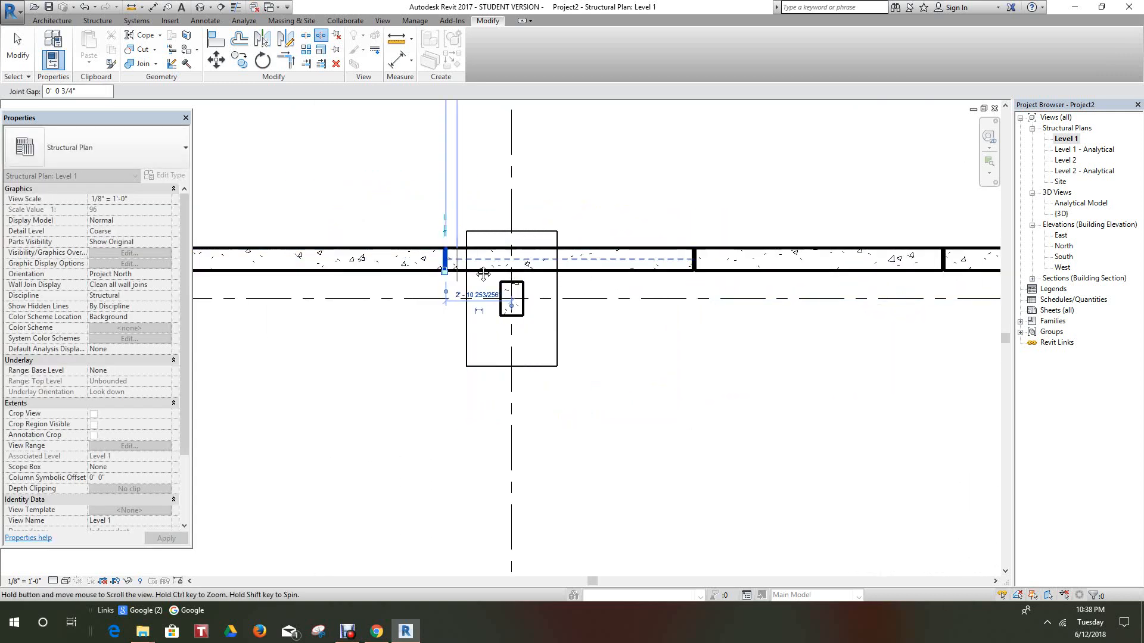
pyautogui.moveTo(450, 256); pyautogui.dragTo(652, 272, button='middle')
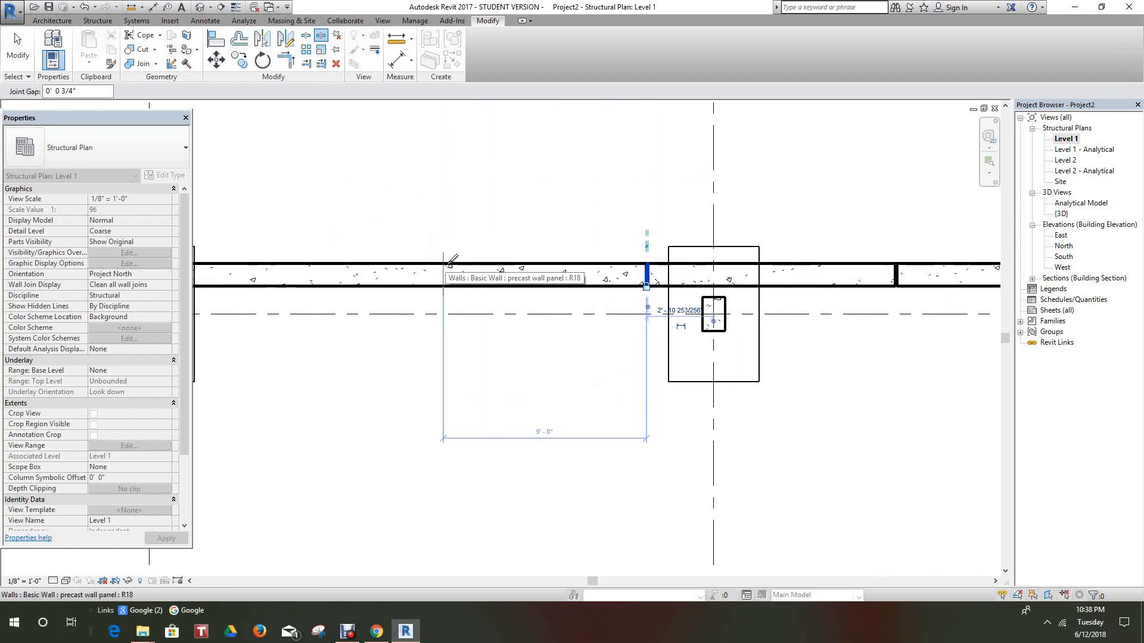
# Step: Split the north wall with 3/4" gaps about 10'-6" west of the joint near grid 4 and at grid 3
pyautogui.click(415, 263)
pyautogui.rightClick(414, 263)
pyautogui.click(423, 271)
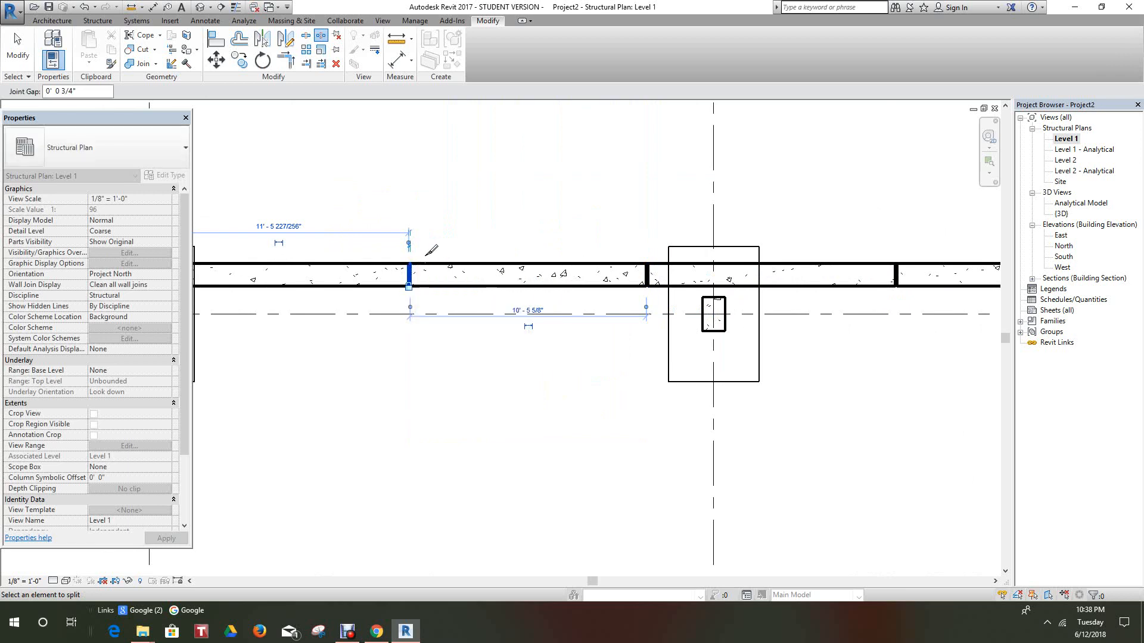
pyautogui.moveTo(441, 256); pyautogui.dragTo(649, 298, button='middle')
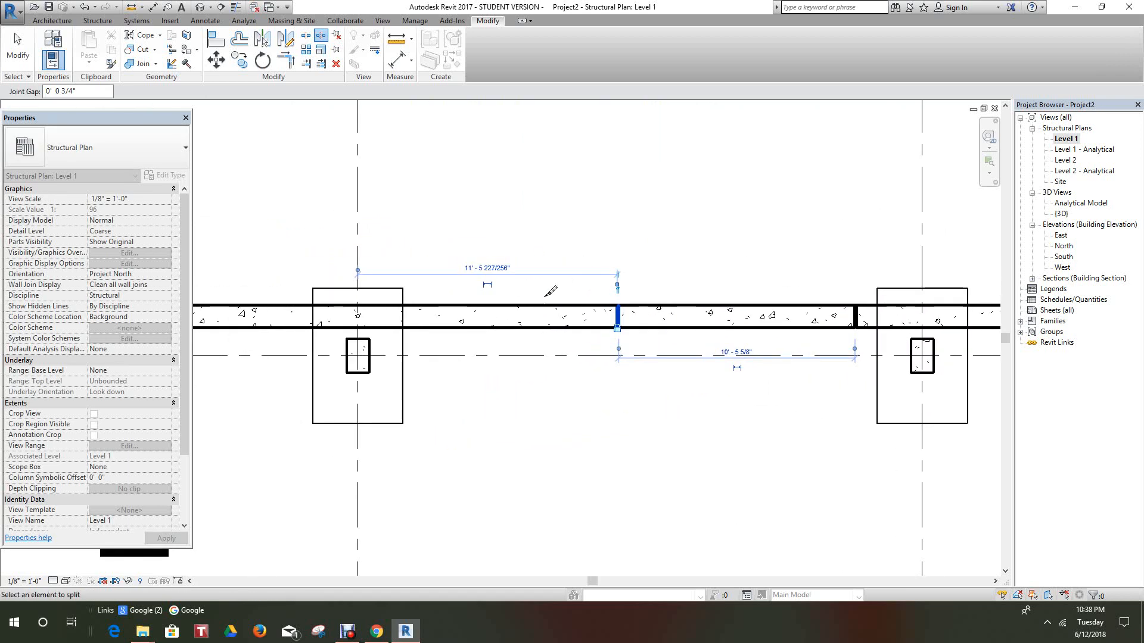
pyautogui.click(362, 317)
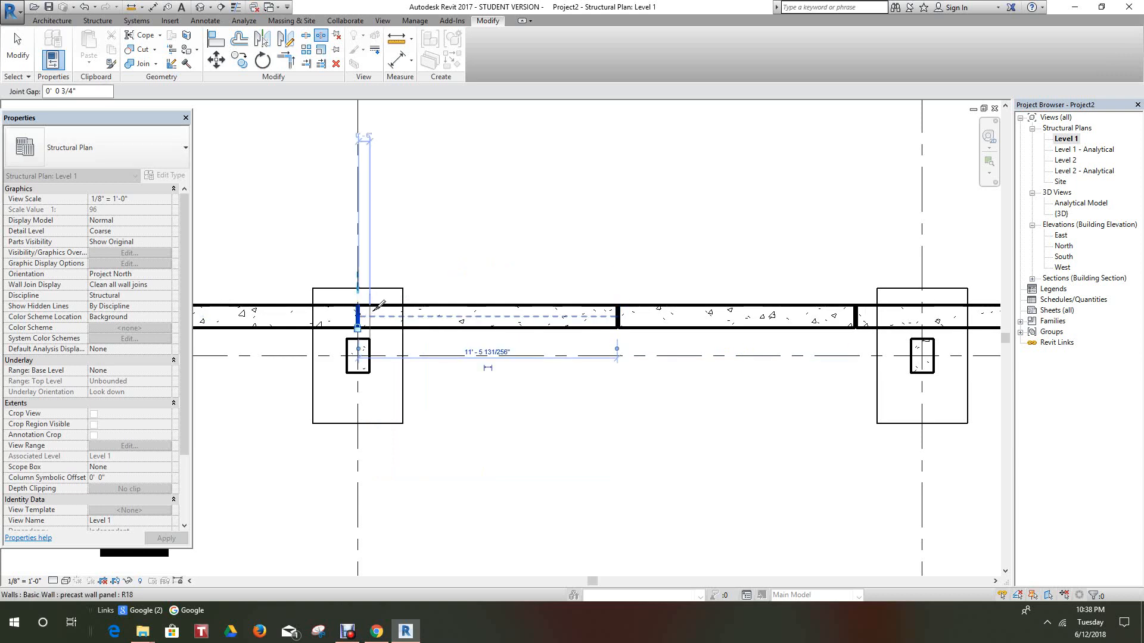
pyautogui.moveTo(387, 315); pyautogui.dragTo(574, 314, button='middle')
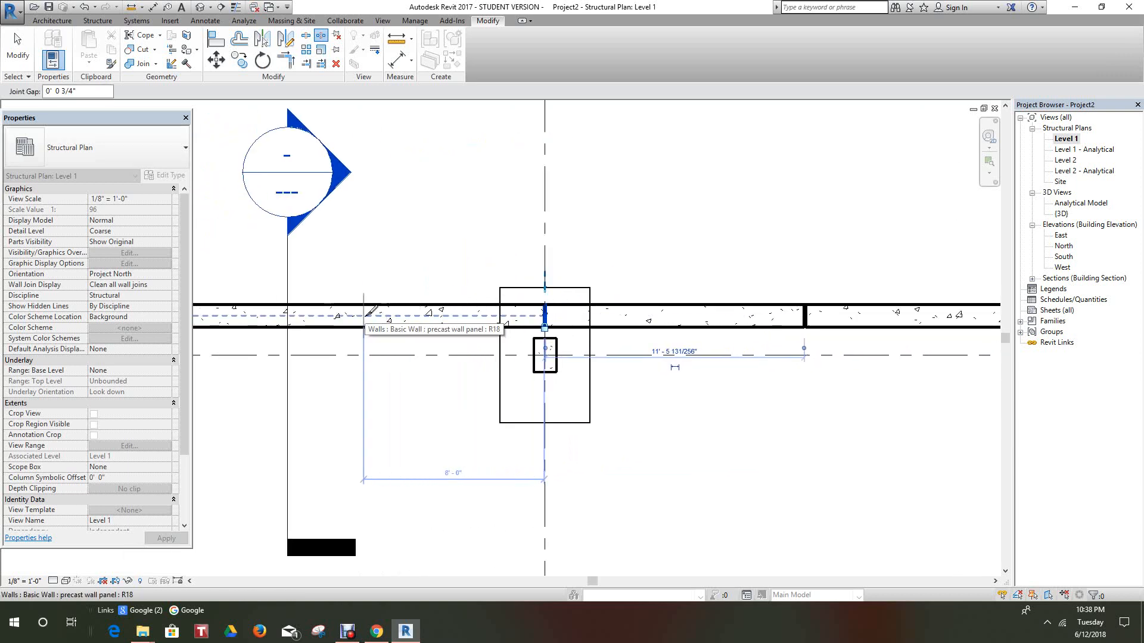
# Step: Split the north wall with 3/4" gaps about 11' and 22' west of grid 3
pyautogui.moveTo(396, 315); pyautogui.dragTo(524, 305, button='middle')
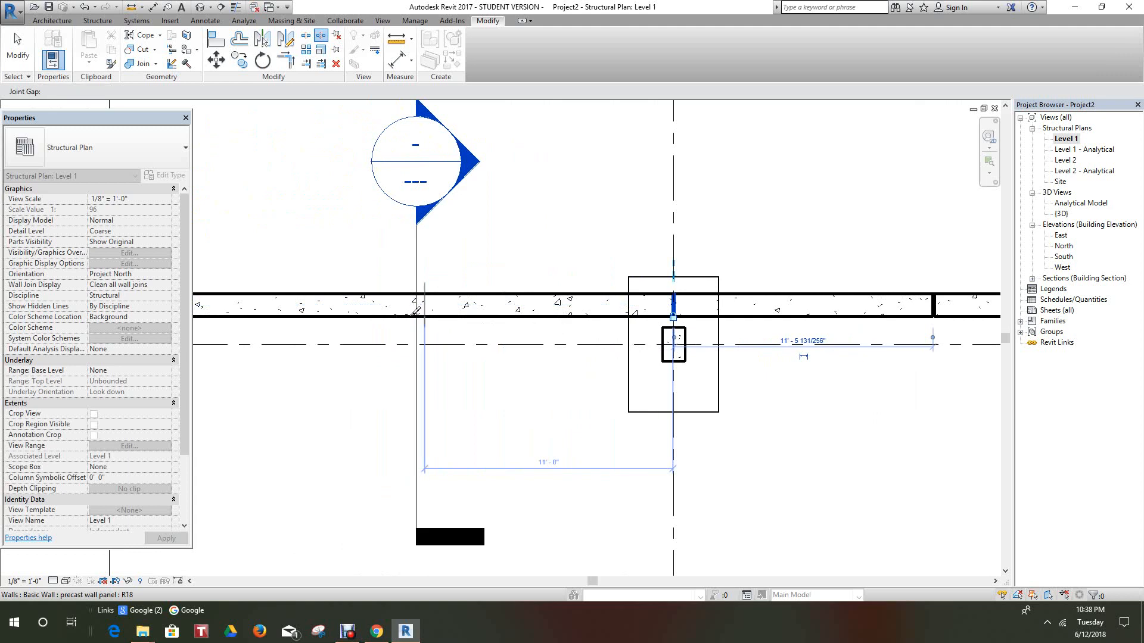
pyautogui.click(420, 312)
pyautogui.moveTo(423, 333); pyautogui.dragTo(623, 339, button='middle')
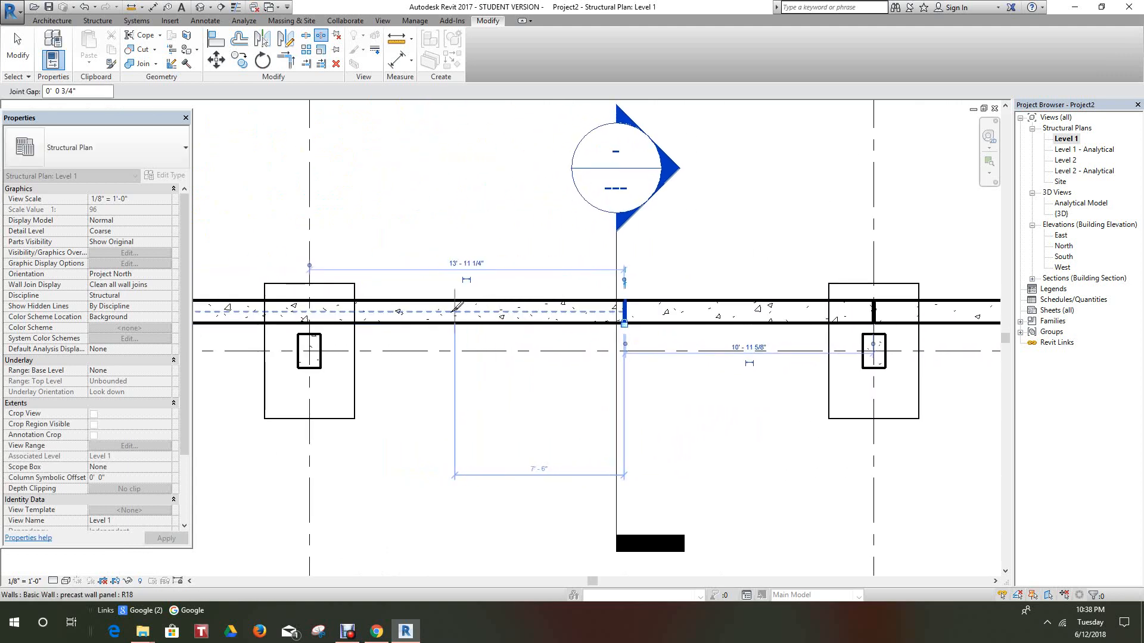
pyautogui.click(379, 305)
pyautogui.moveTo(403, 306); pyautogui.dragTo(760, 305, button='middle')
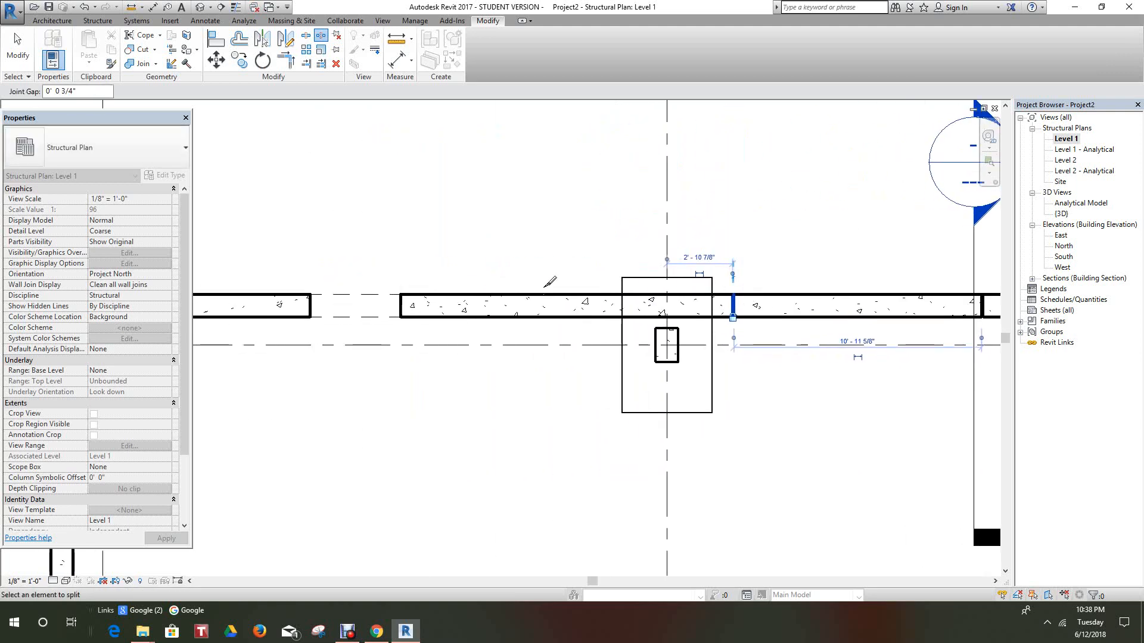
# Step: Split the north wall on both sides of its opening, about 7'-6" west of grid 2 and 8'-6" from its west end
pyautogui.click(499, 289)
pyautogui.moveTo(305, 290); pyautogui.dragTo(508, 302, button='middle')
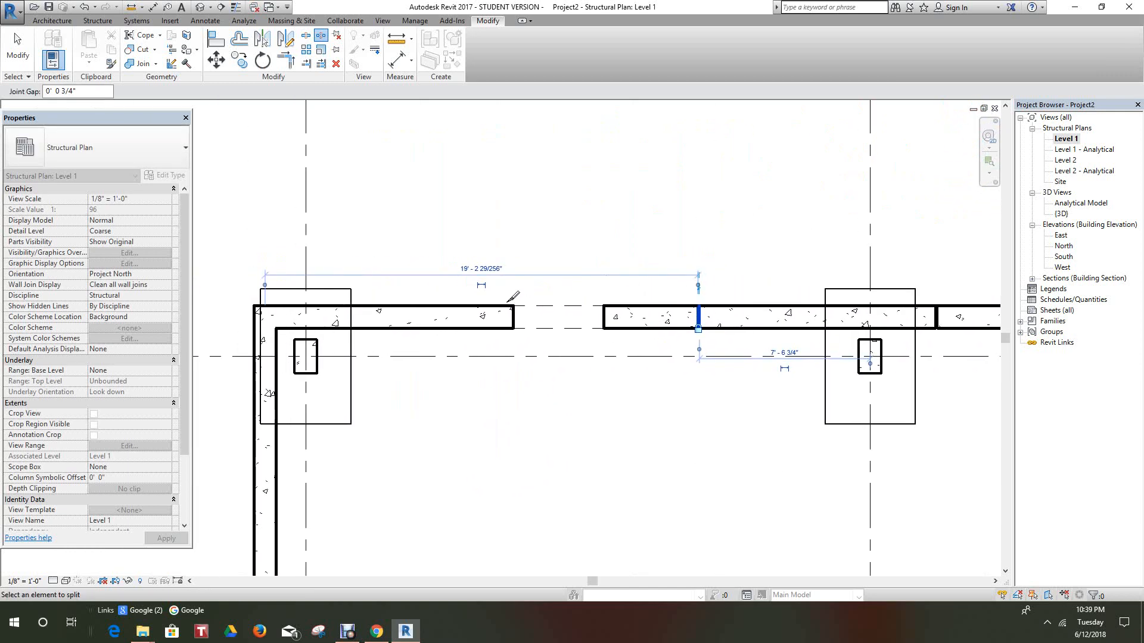
pyautogui.click(457, 306)
# Step: Split the west wall with 3/4" gaps about 11' and 22'-6" from its north end
pyautogui.scroll(-5, 530, 404)
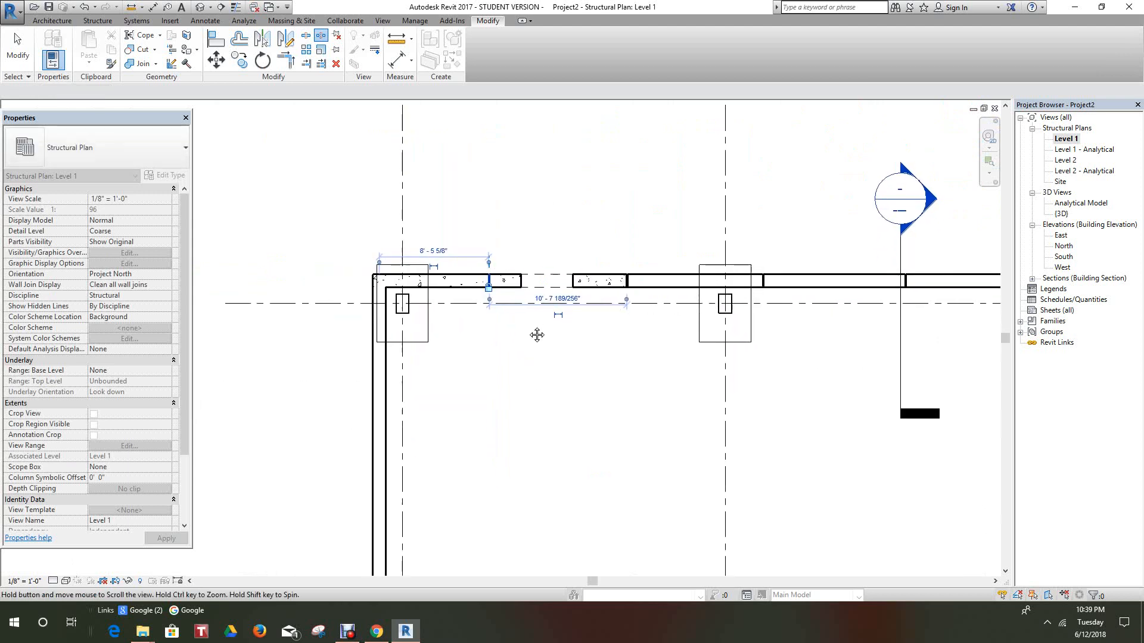
pyautogui.scroll(2, 457, 324)
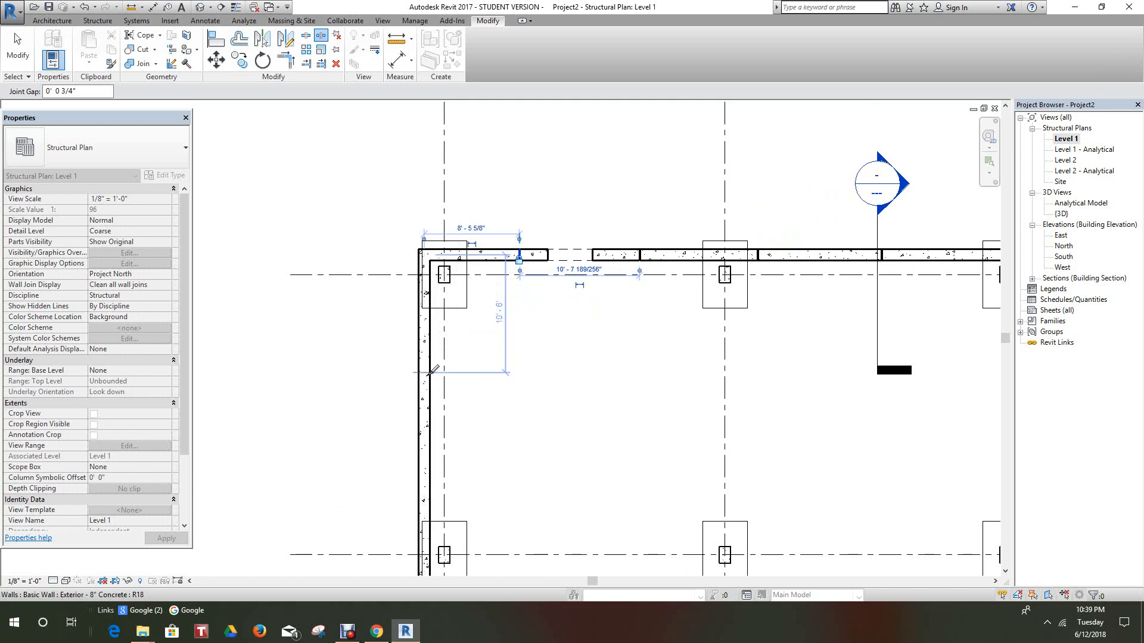
pyautogui.moveTo(459, 417); pyautogui.dragTo(462, 322, button='middle')
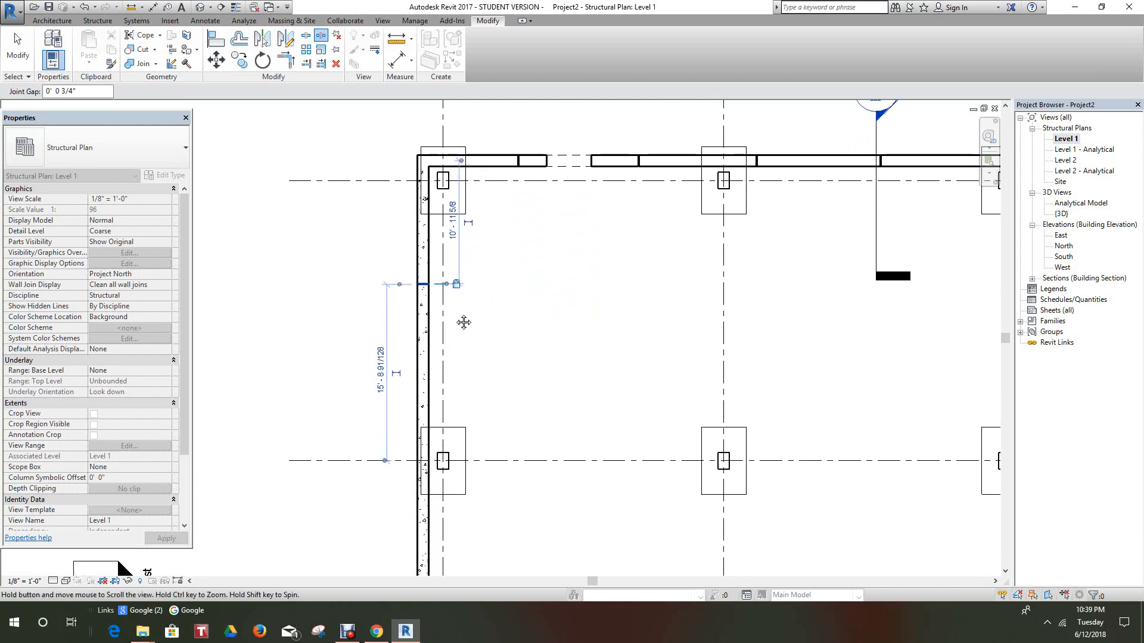
pyautogui.click(423, 377)
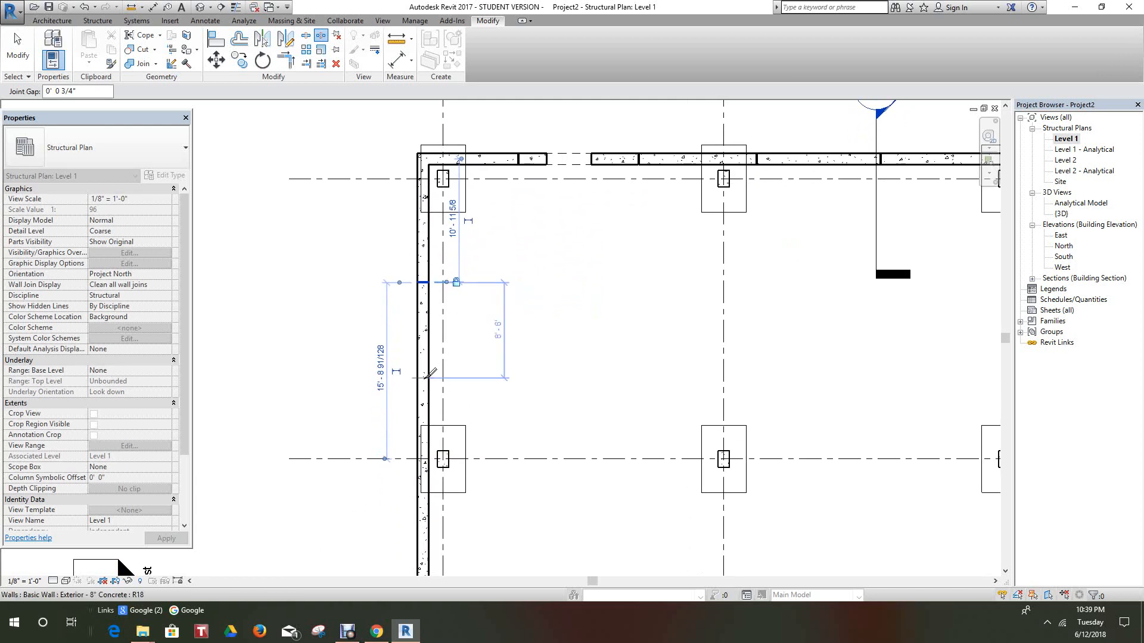
pyautogui.click(425, 408)
pyautogui.moveTo(428, 523); pyautogui.dragTo(441, 397, button='middle')
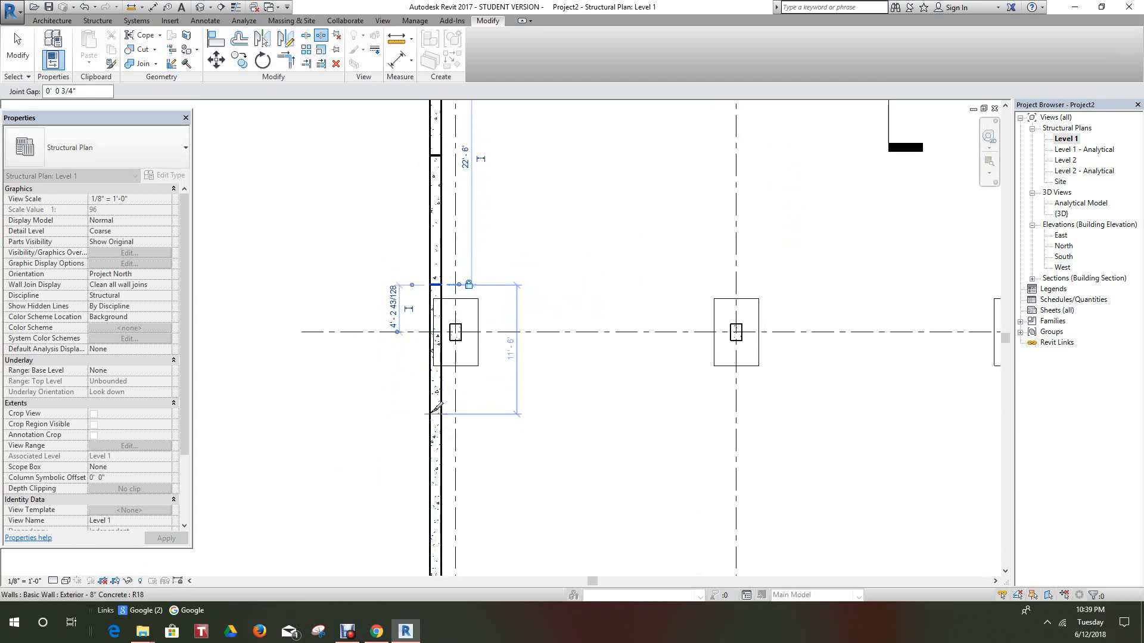
# Step: Split the west wall with 3/4" gaps about 7'-3" south of grid C and about 11' beyond that joint
pyautogui.click(436, 411)
pyautogui.moveTo(447, 488); pyautogui.dragTo(454, 358, button='middle')
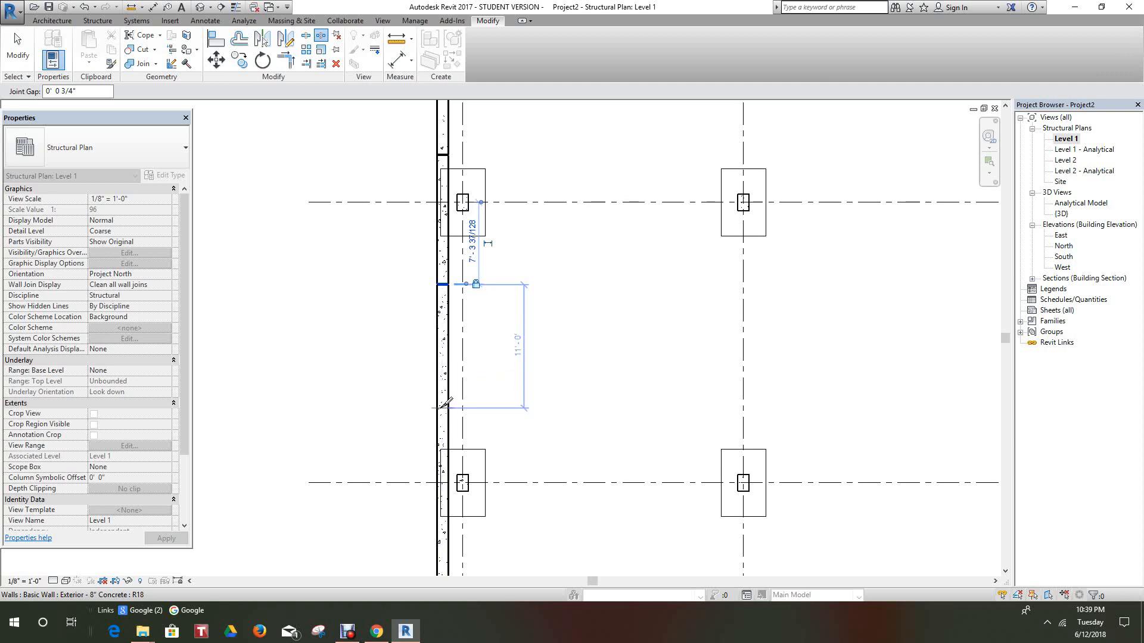
pyautogui.click(446, 409)
pyautogui.moveTo(471, 527); pyautogui.dragTo(487, 374, button='middle')
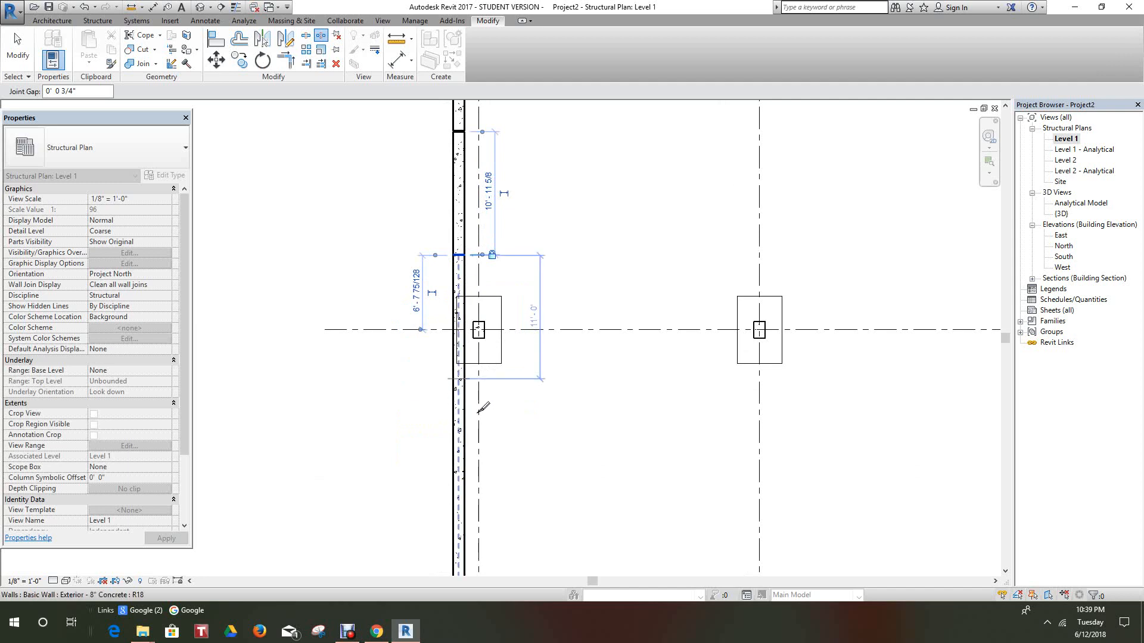
# Step: Split the west wall with 3/4" gaps about 4'-4" south of grid B and about 11' beyond that joint
pyautogui.click(479, 382)
pyautogui.moveTo(491, 414); pyautogui.dragTo(486, 278, button='middle')
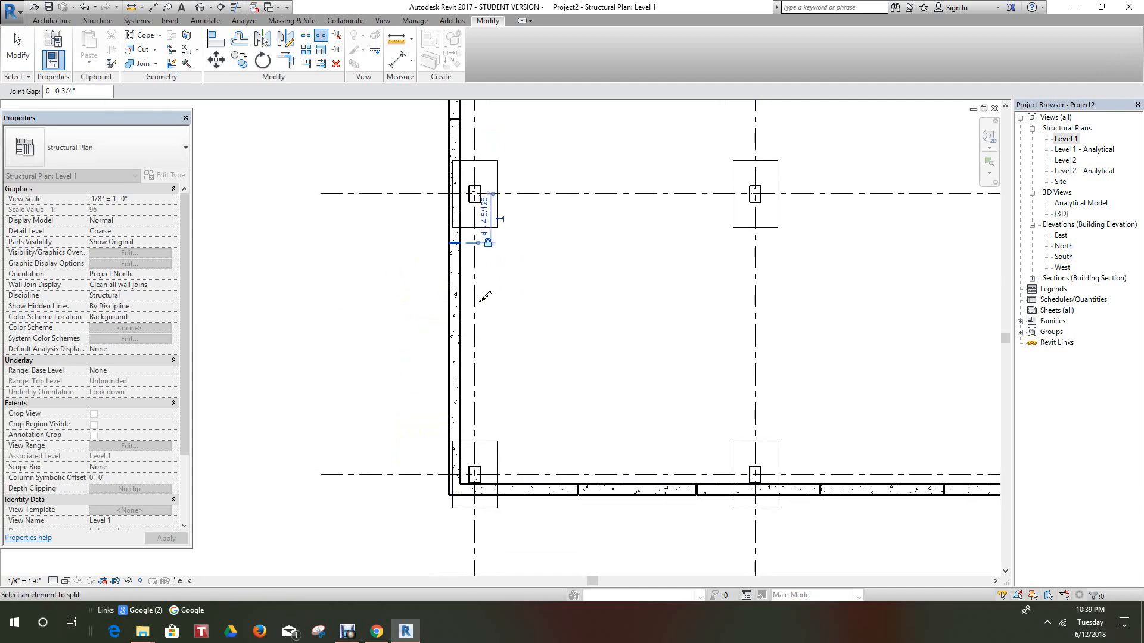
pyautogui.click(464, 364)
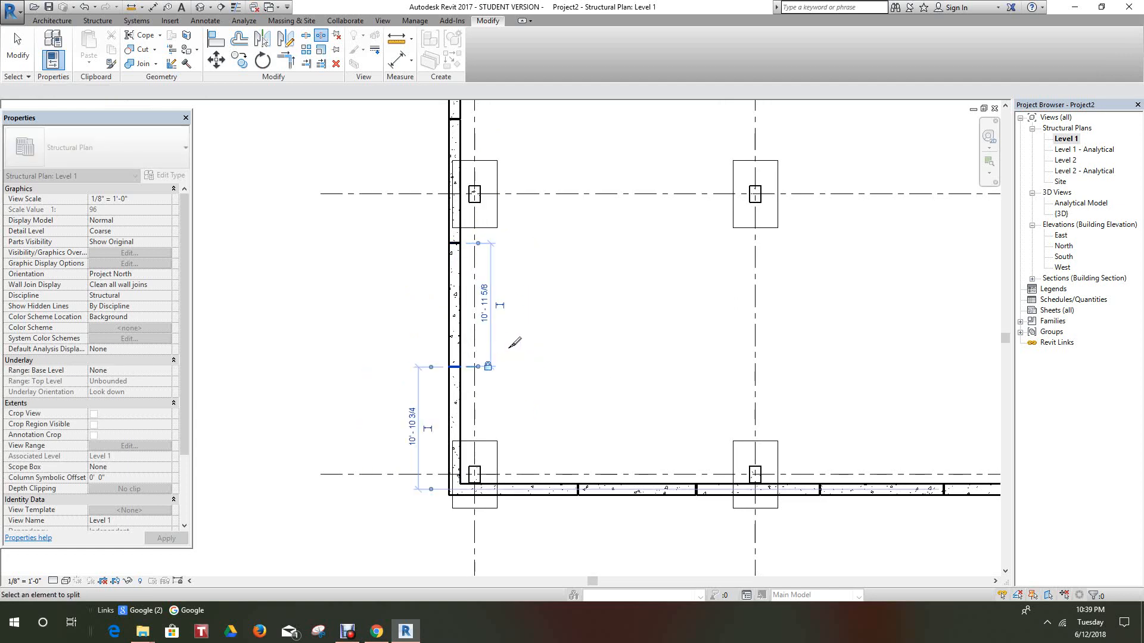
pyautogui.scroll(-2, 513, 349)
pyautogui.rightClick(566, 350)
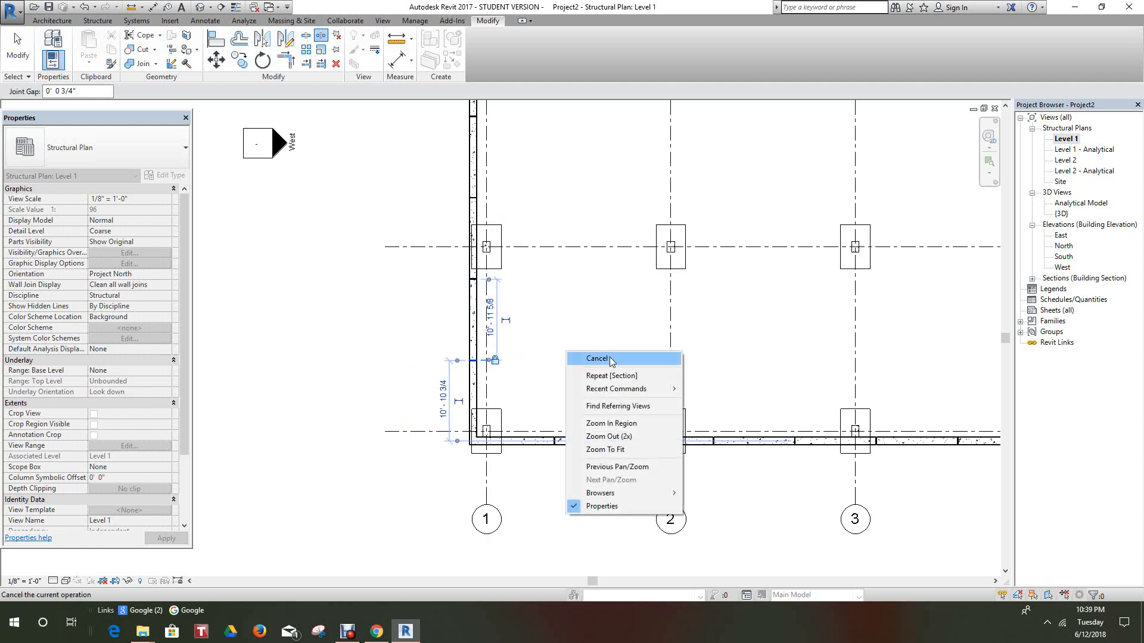
# Step: Finish splitting the walls, open the 3D view and set its visual style to Hidden Line
pyautogui.click(612, 359)
pyautogui.scroll(-3, 593, 358)
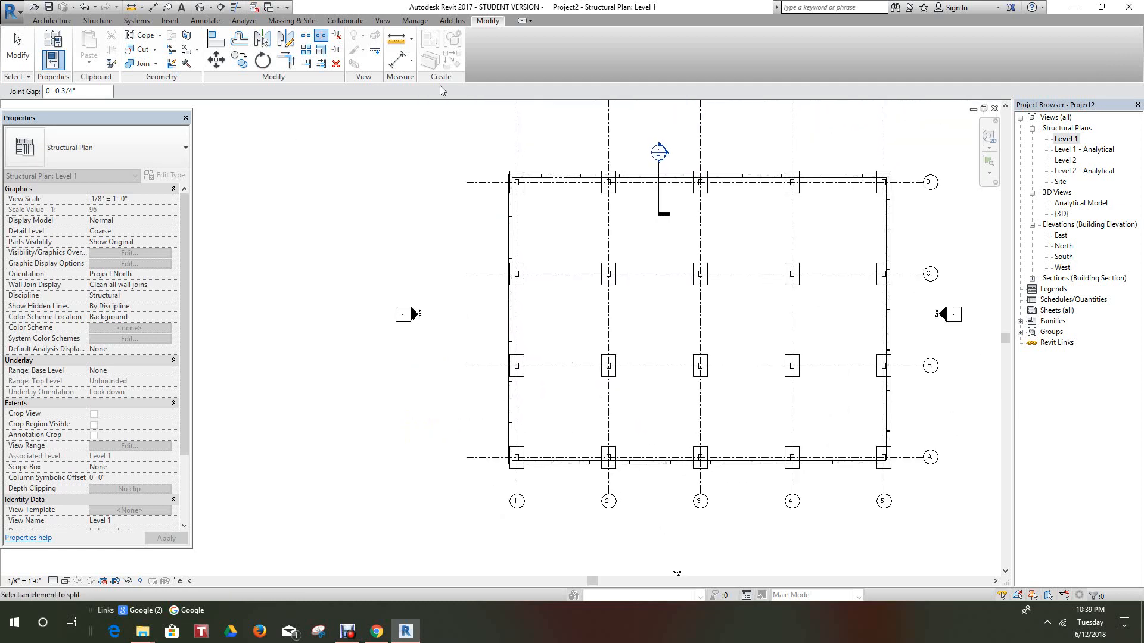
pyautogui.click(200, 8)
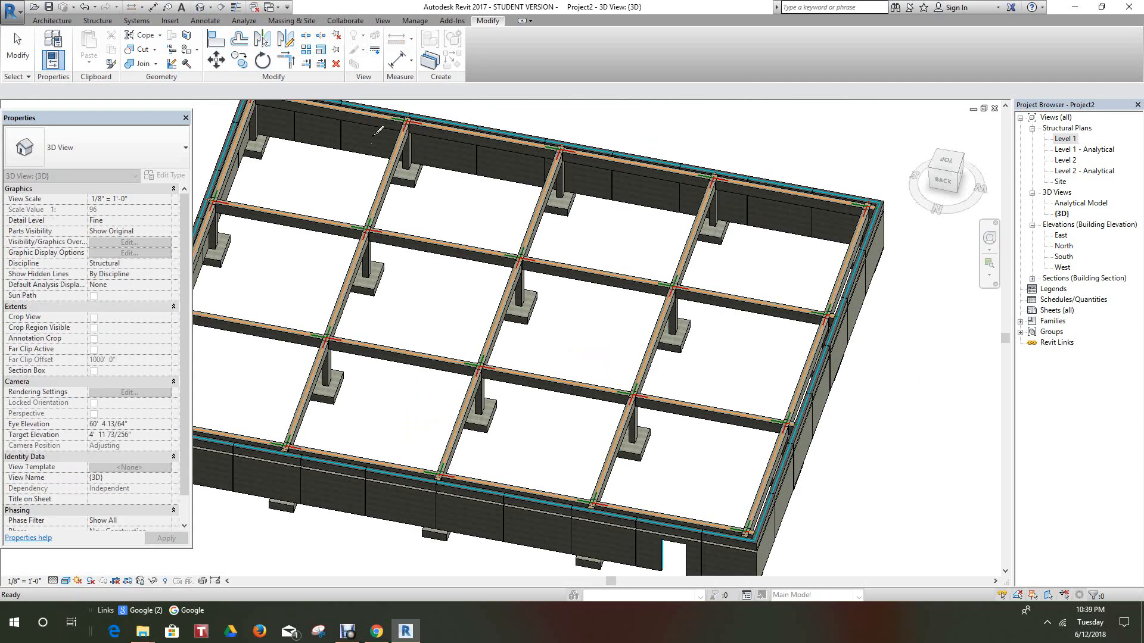
pyautogui.click(945, 181)
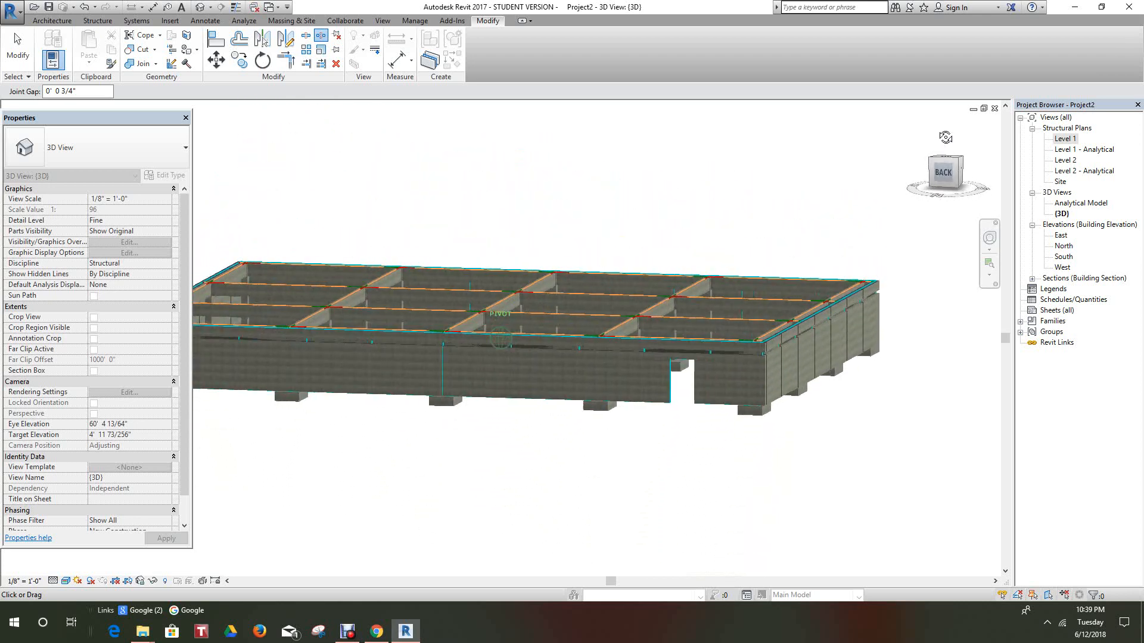
pyautogui.scroll(8, 672, 355)
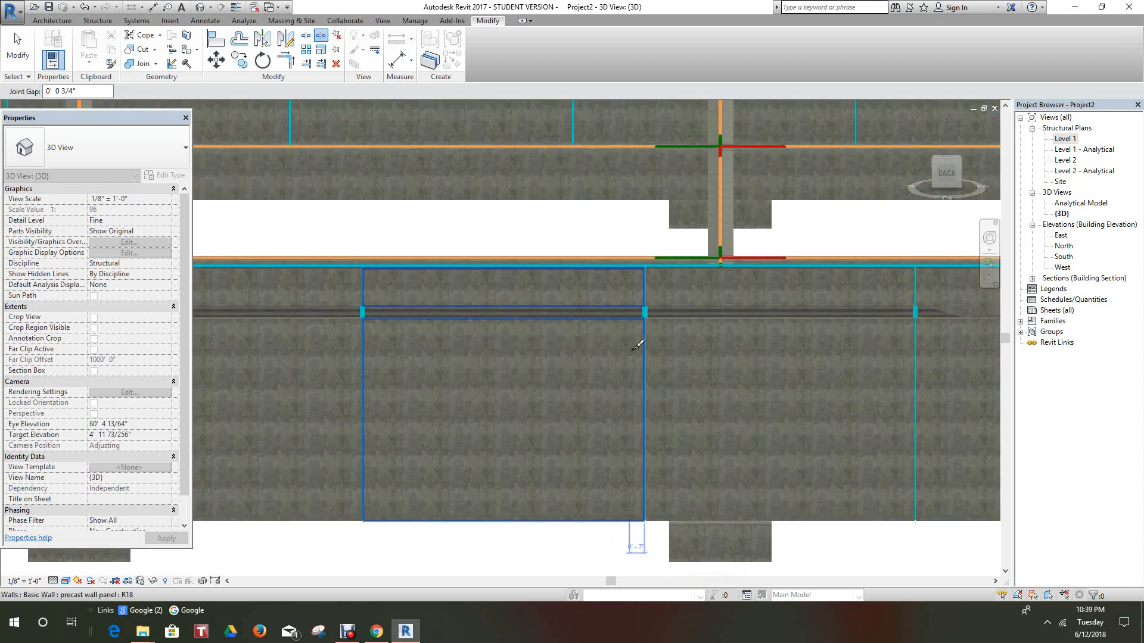
pyautogui.scroll(-10, 671, 240)
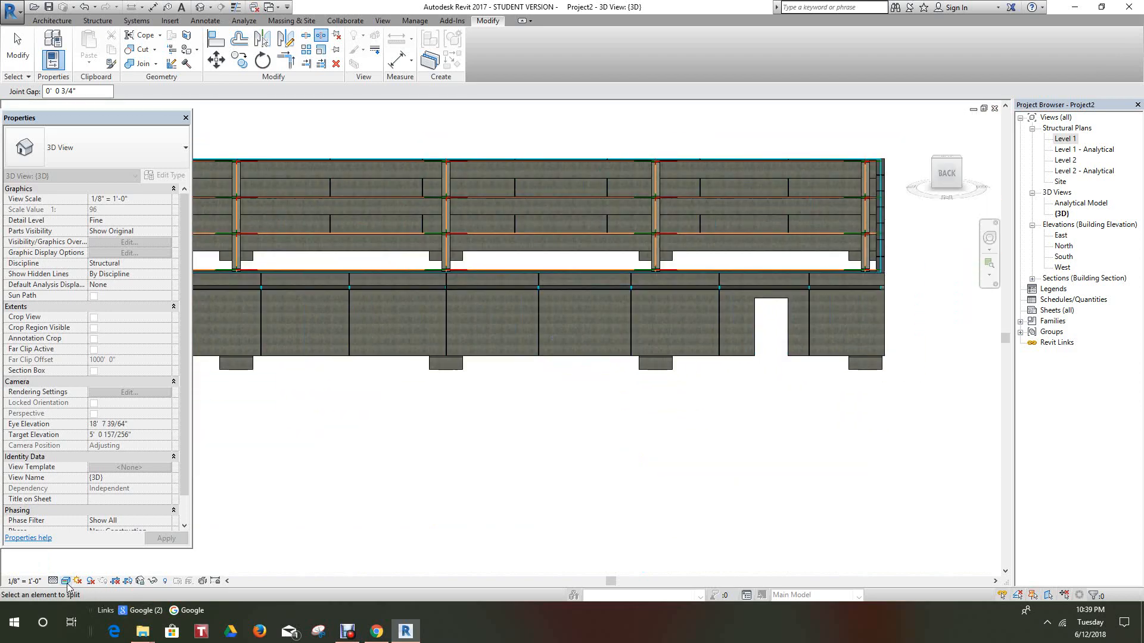
pyautogui.click(66, 581)
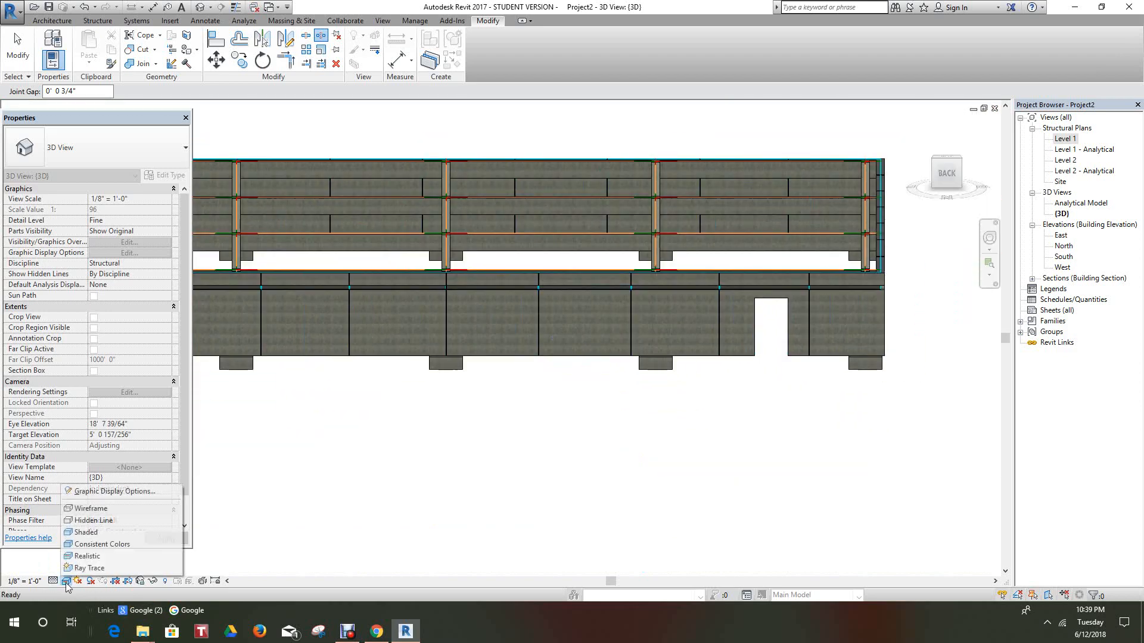
pyautogui.click(94, 522)
# Step: In the South elevation, set the elevation of Level 2 to 12'
pyautogui.scroll(-3, 365, 460)
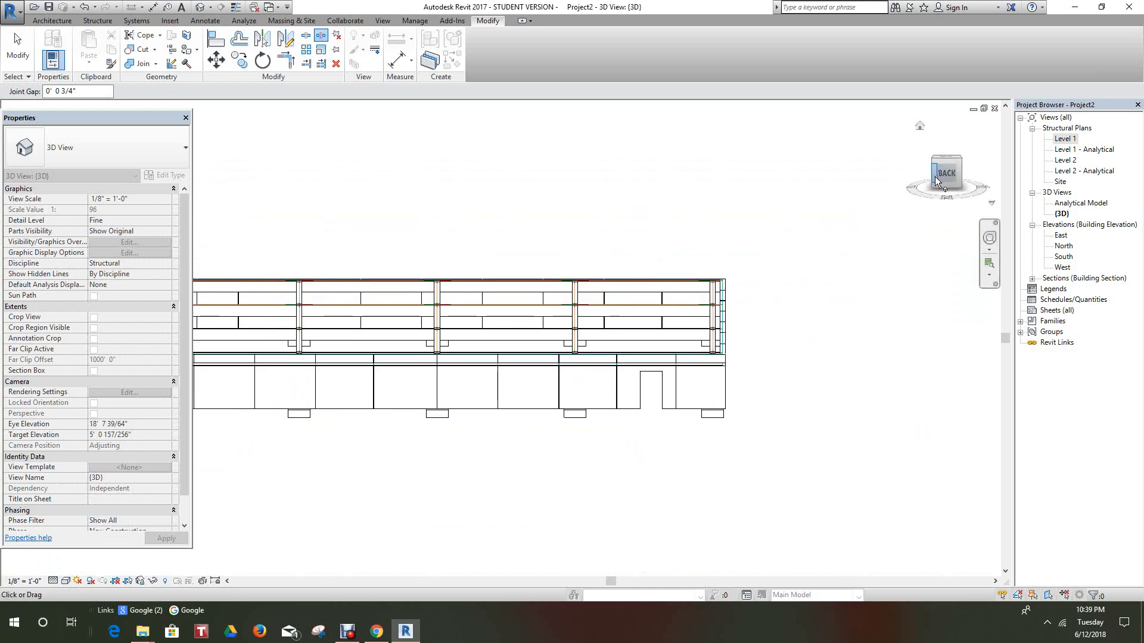
pyautogui.moveTo(951, 171); pyautogui.dragTo(814, 102)
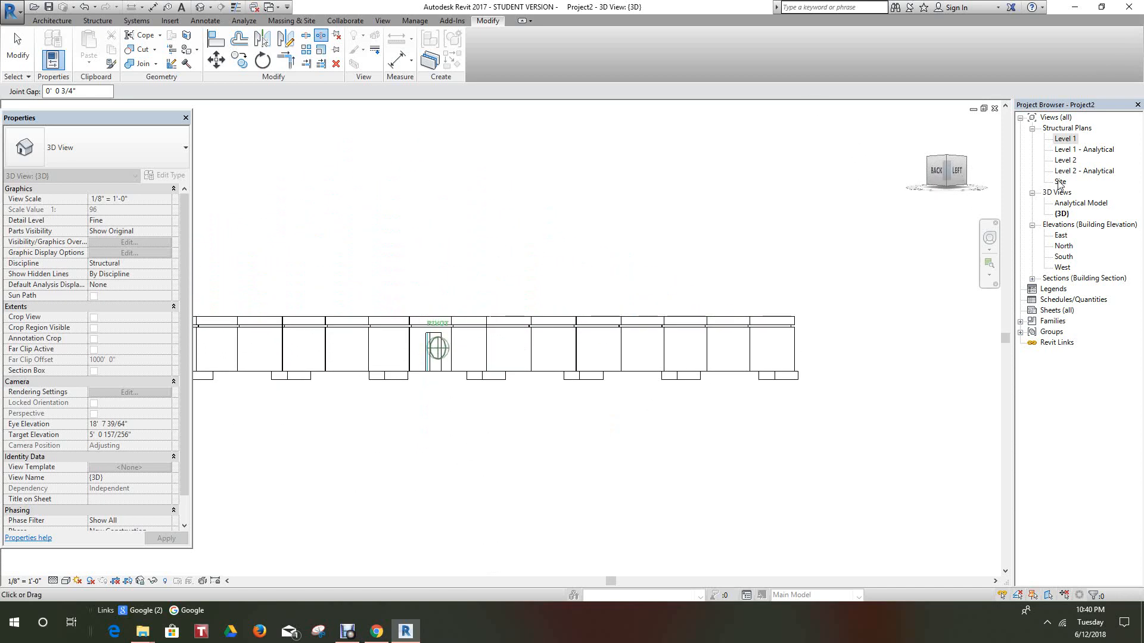
pyautogui.doubleClick(1063, 257)
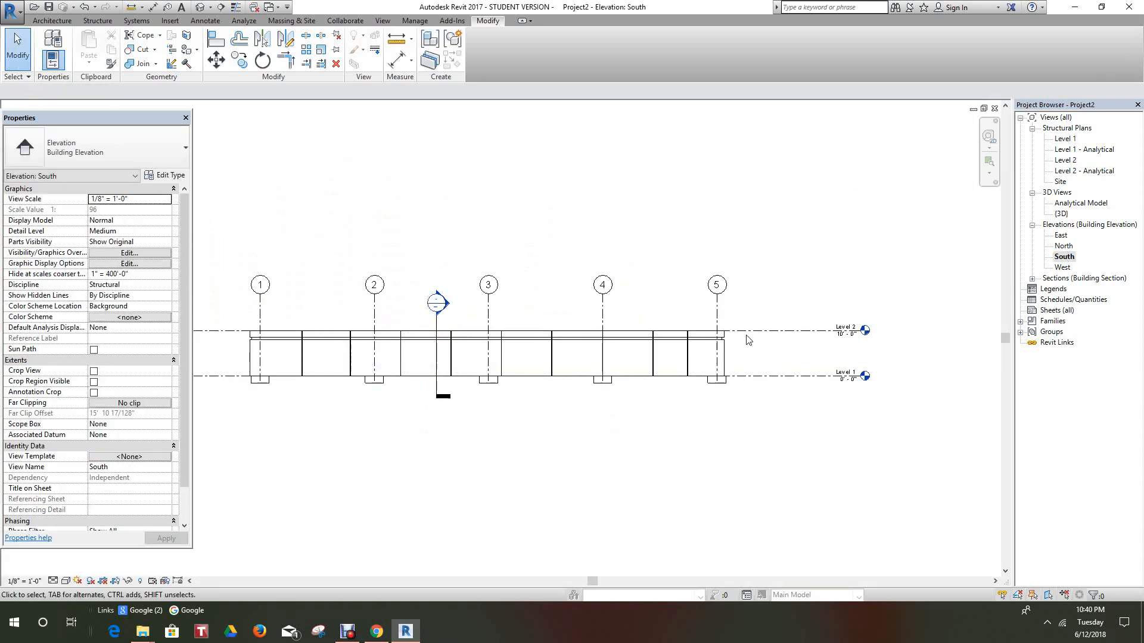
pyautogui.scroll(2, 715, 348)
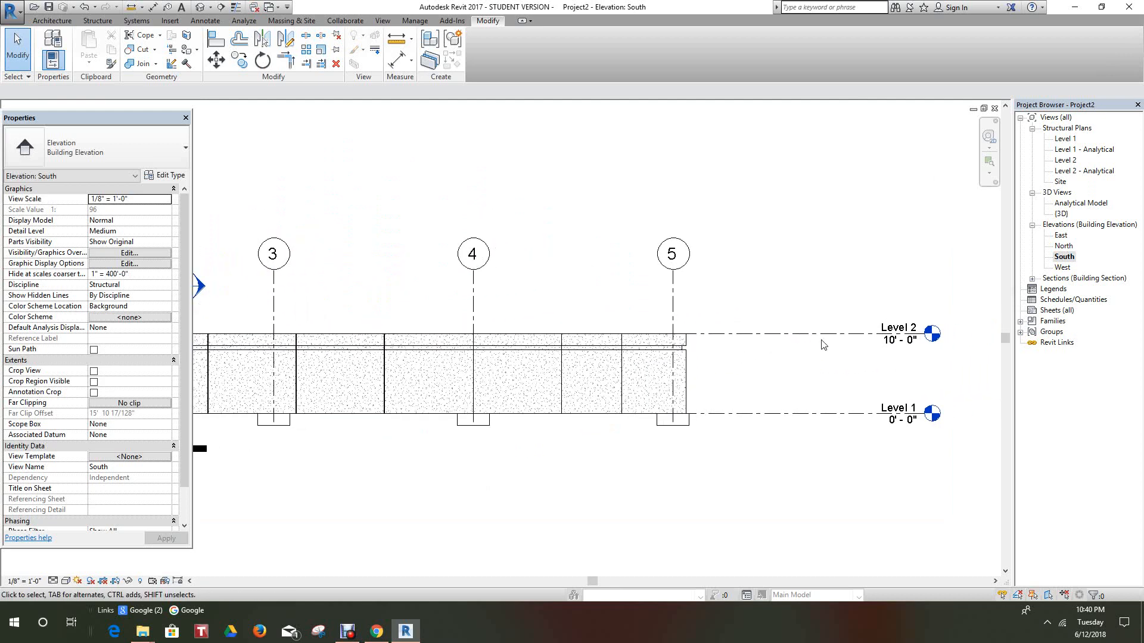
pyautogui.click(878, 344)
pyautogui.click(887, 344)
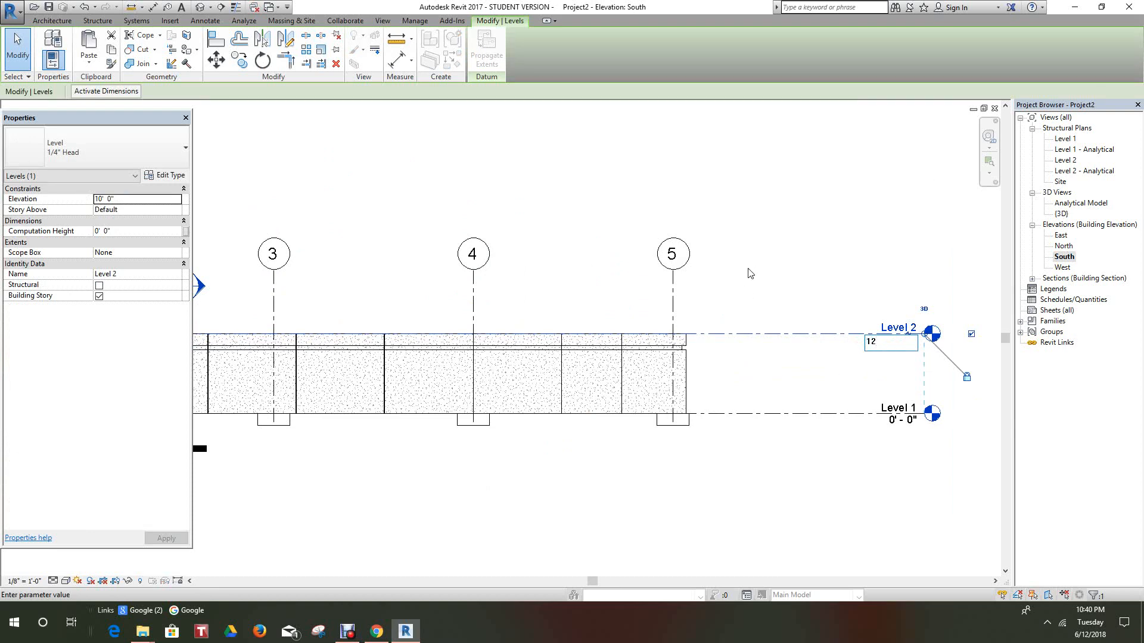
pyautogui.write('12')
pyautogui.press('Return')
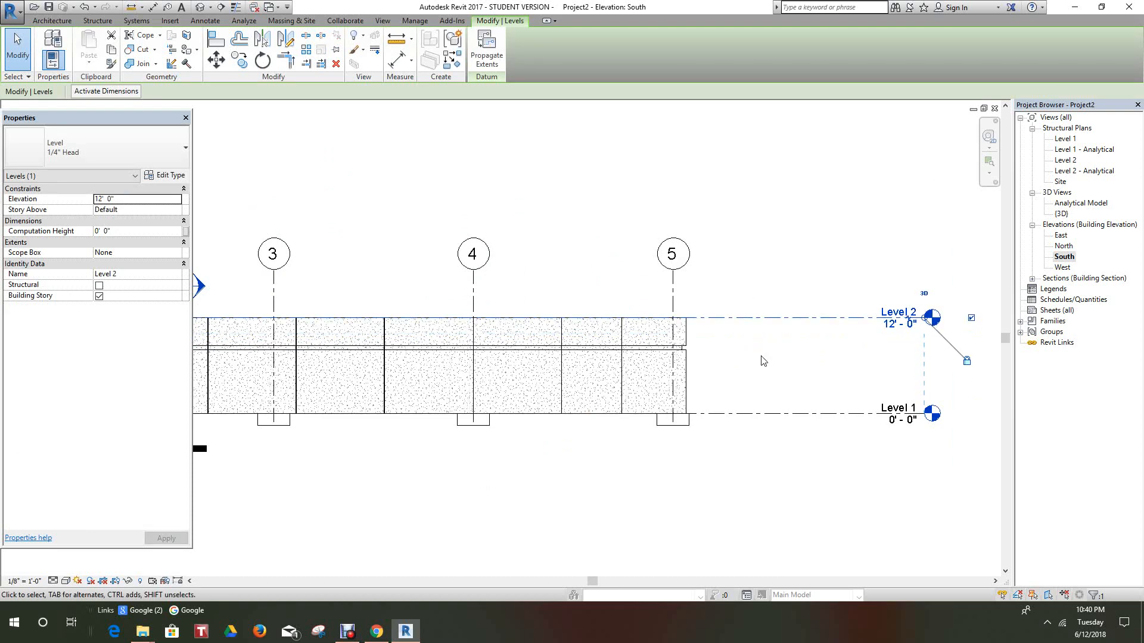
pyautogui.click(755, 360)
# Step: Examine the height and joints of the wall panels along the South elevation
pyautogui.scroll(-2, 745, 364)
pyautogui.moveTo(744, 364); pyautogui.dragTo(805, 373, button='middle')
pyautogui.scroll(3, 523, 391)
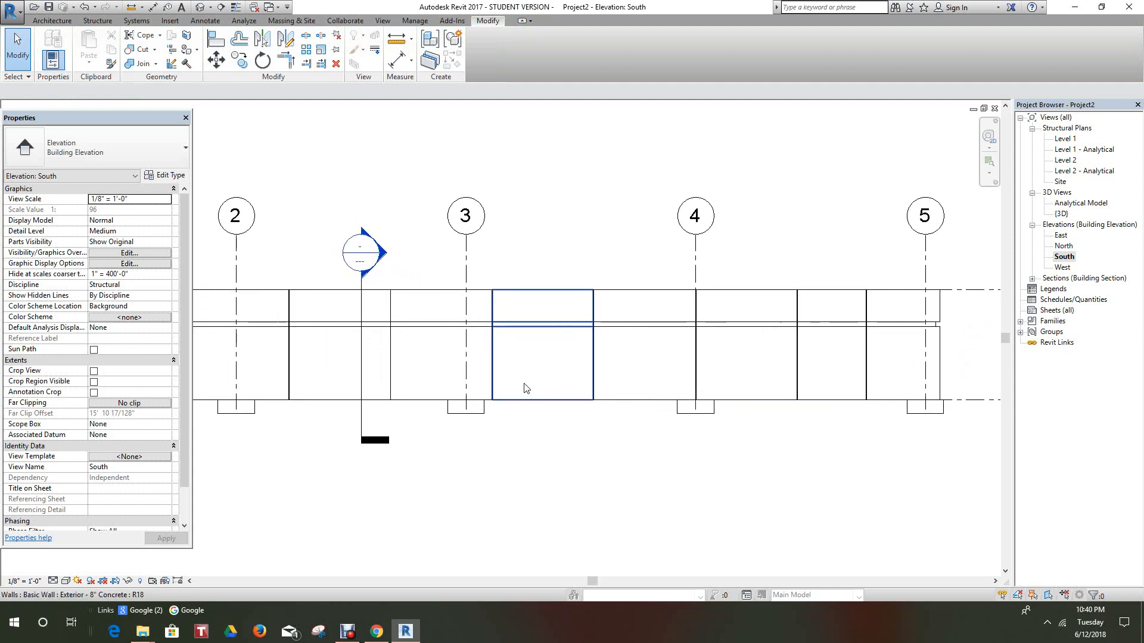
pyautogui.scroll(-2, 540, 401)
pyautogui.scroll(-1, 566, 405)
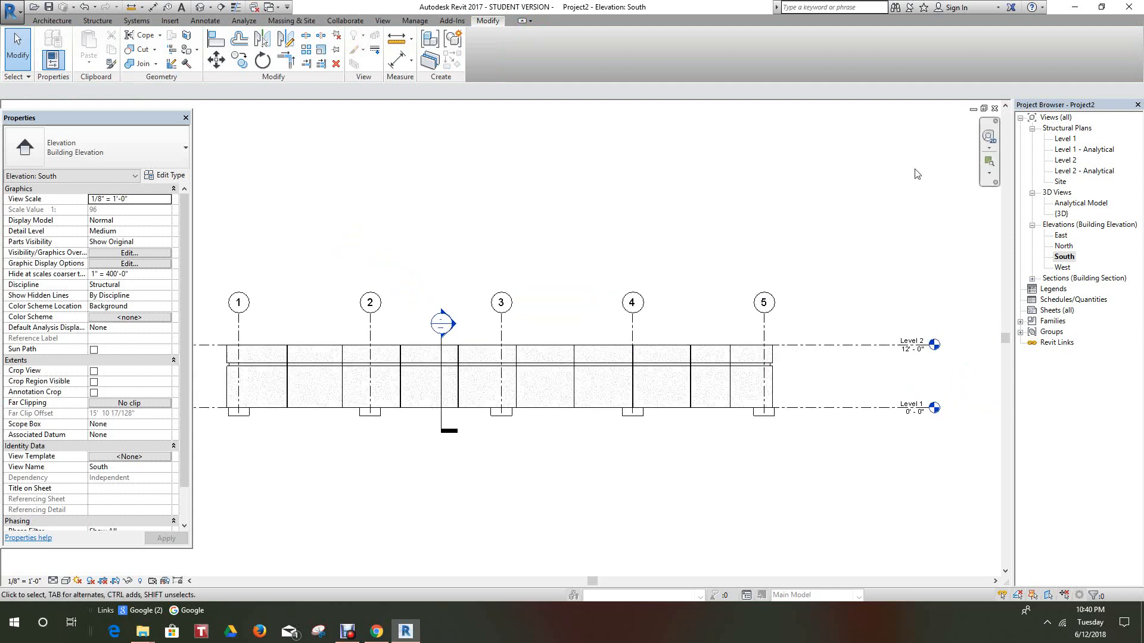
pyautogui.scroll(-2, 613, 308)
pyautogui.scroll(-2, 613, 308)
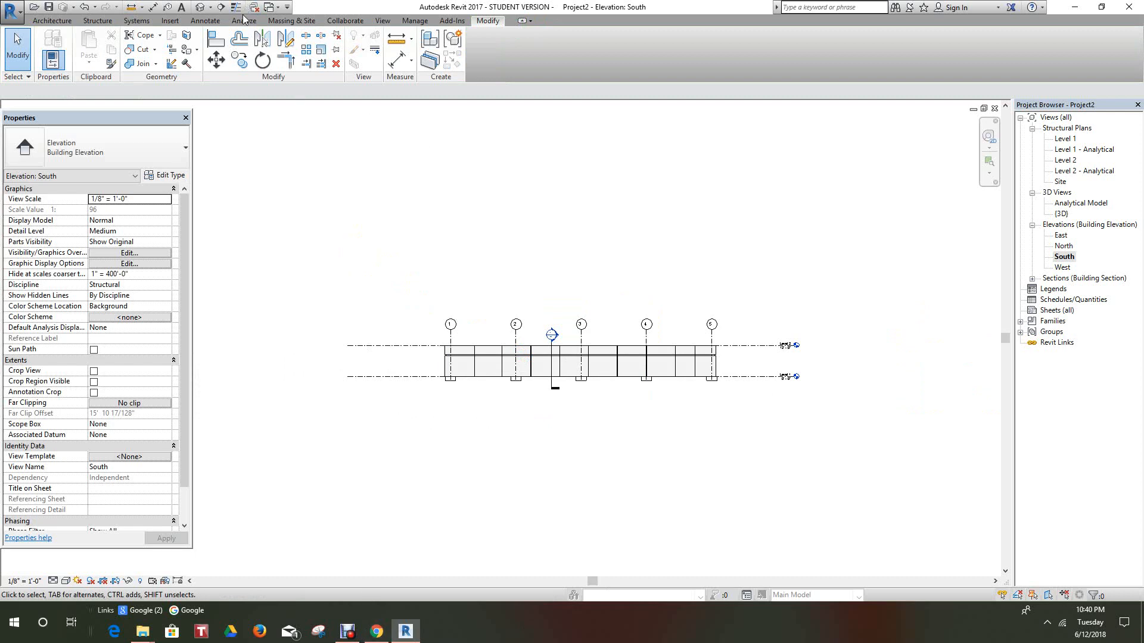
# Step: Examine the panels, joints, reveals and door opening around the perimeter walls in the 3D view
pyautogui.click(200, 8)
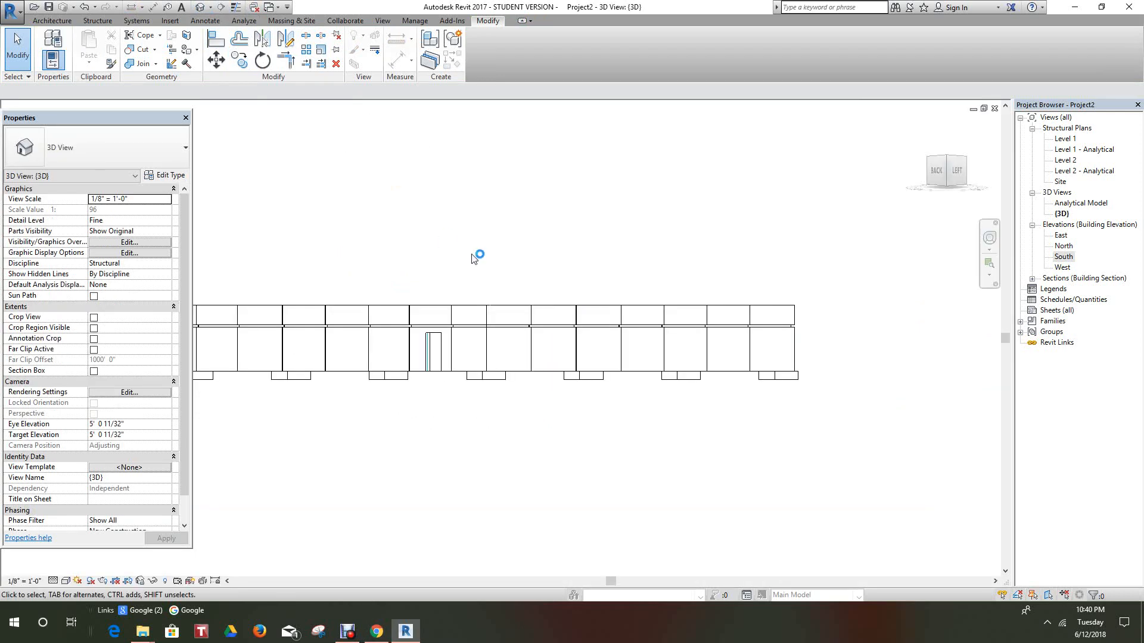
pyautogui.moveTo(959, 171); pyautogui.dragTo(697, 215)
pyautogui.scroll(3, 639, 371)
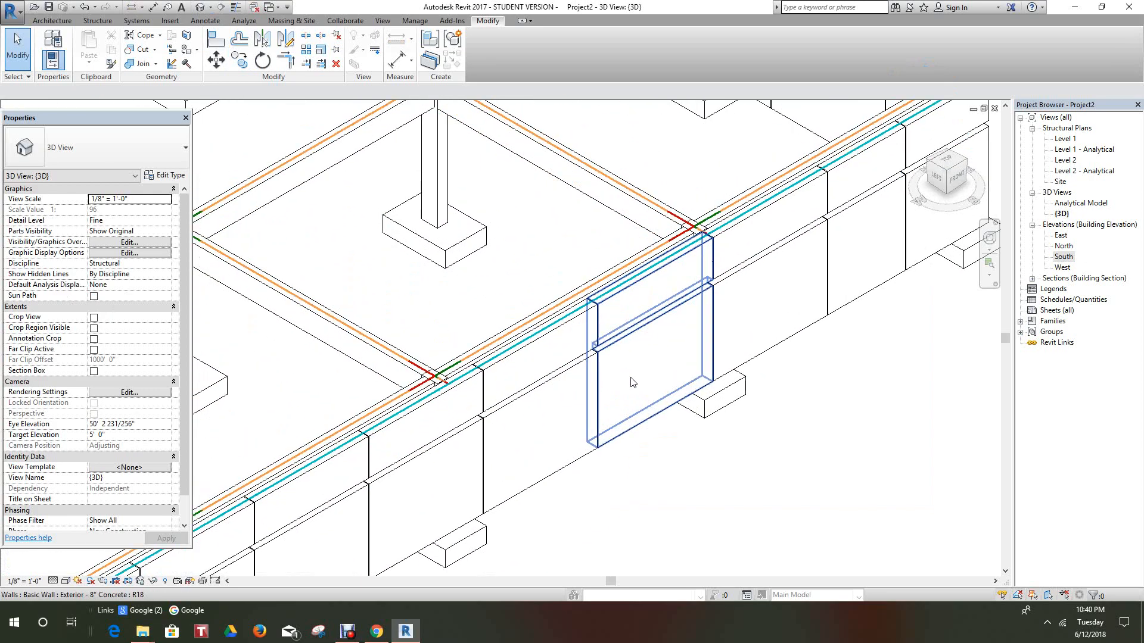
pyautogui.scroll(-5, 728, 371)
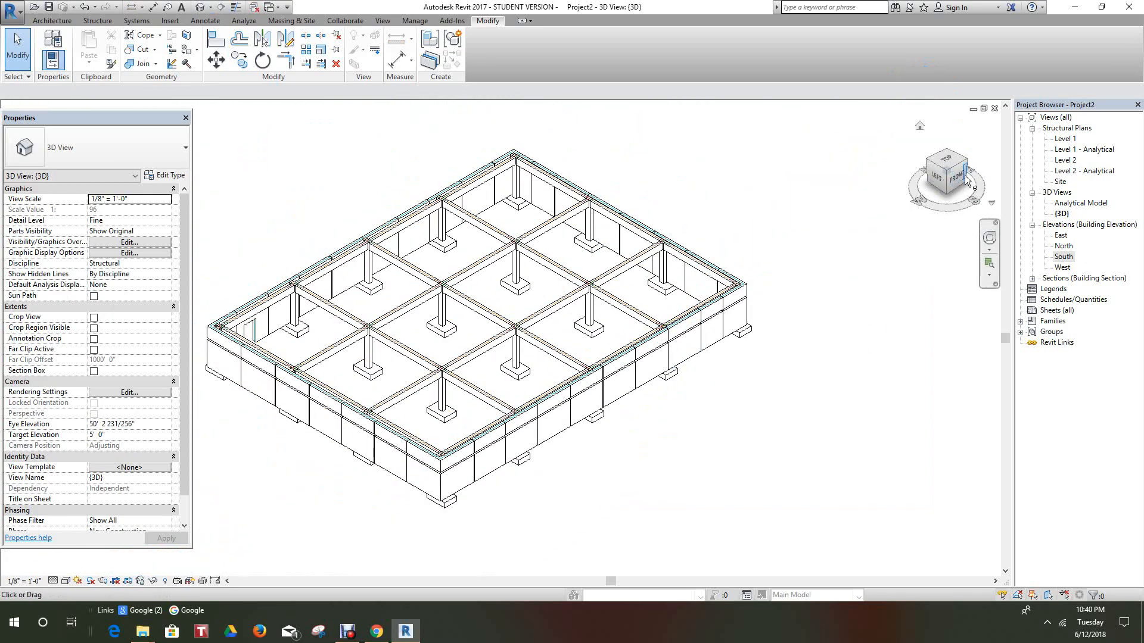
pyautogui.moveTo(964, 177)
pyautogui.mouseDown()
pyautogui.moveTo(929, 215)
pyautogui.moveTo(722, 159)
pyautogui.moveTo(464, 139)
pyautogui.moveTo(383, 120)
pyautogui.moveTo(583, 128)
pyautogui.mouseUp()
pyautogui.scroll(3, 719, 387)
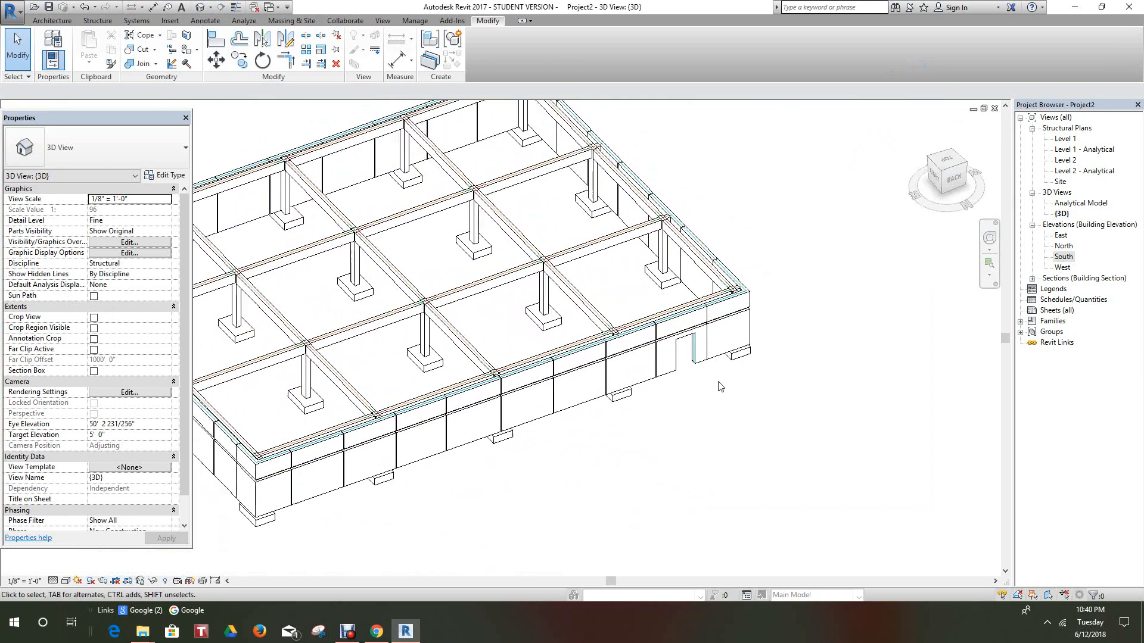
pyautogui.scroll(5, 718, 386)
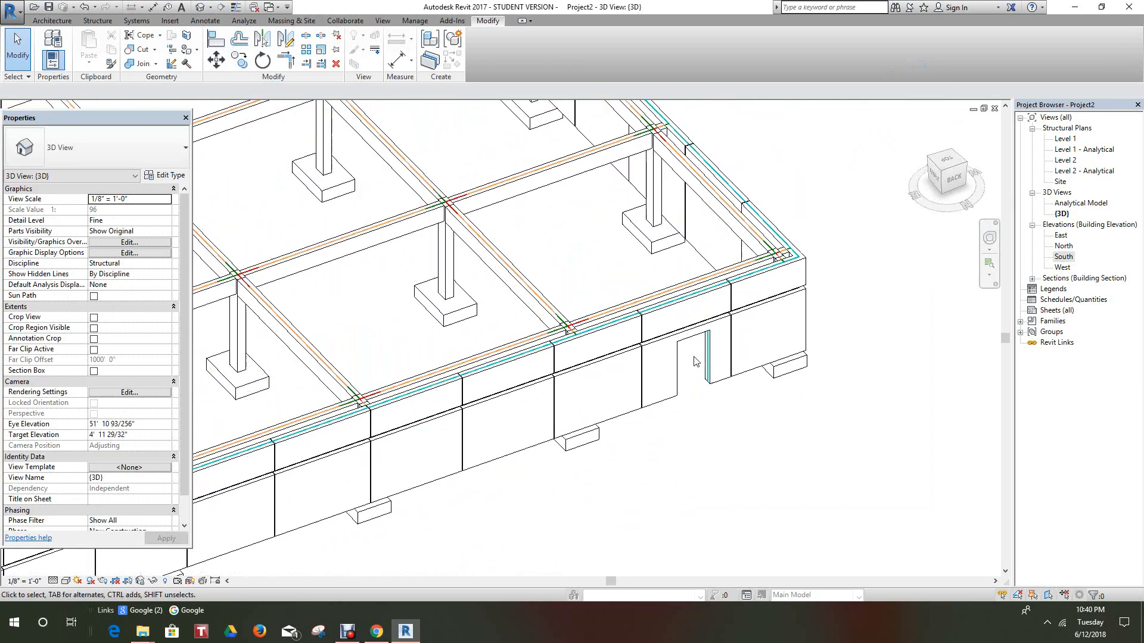
pyautogui.scroll(-6, 694, 361)
pyautogui.scroll(5, 645, 390)
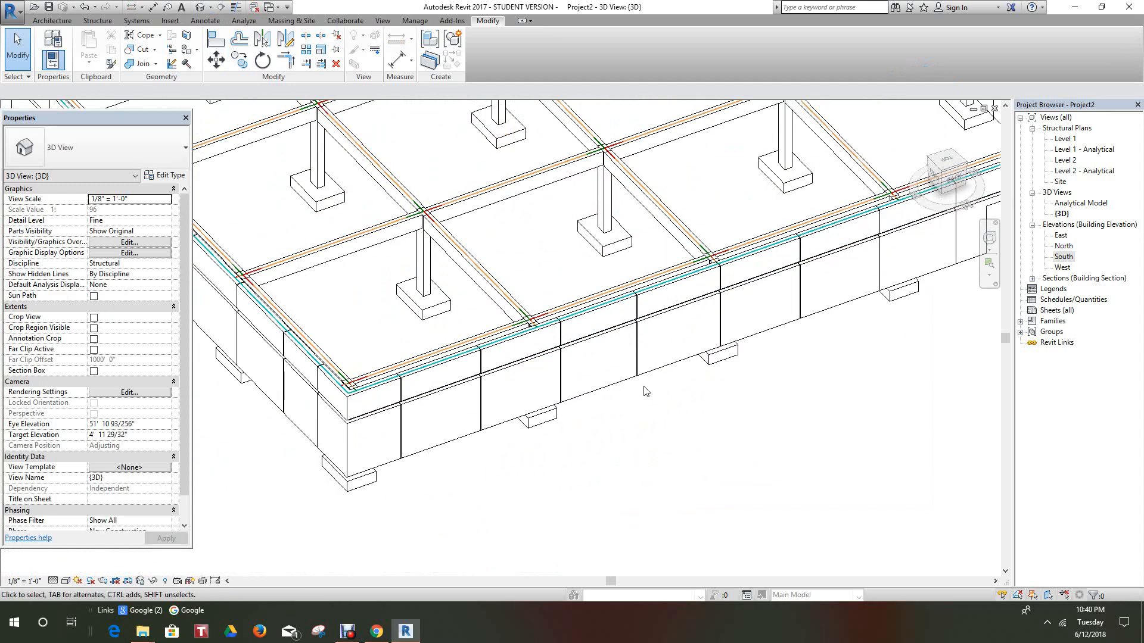
pyautogui.scroll(2, 643, 390)
pyautogui.scroll(-4, 636, 411)
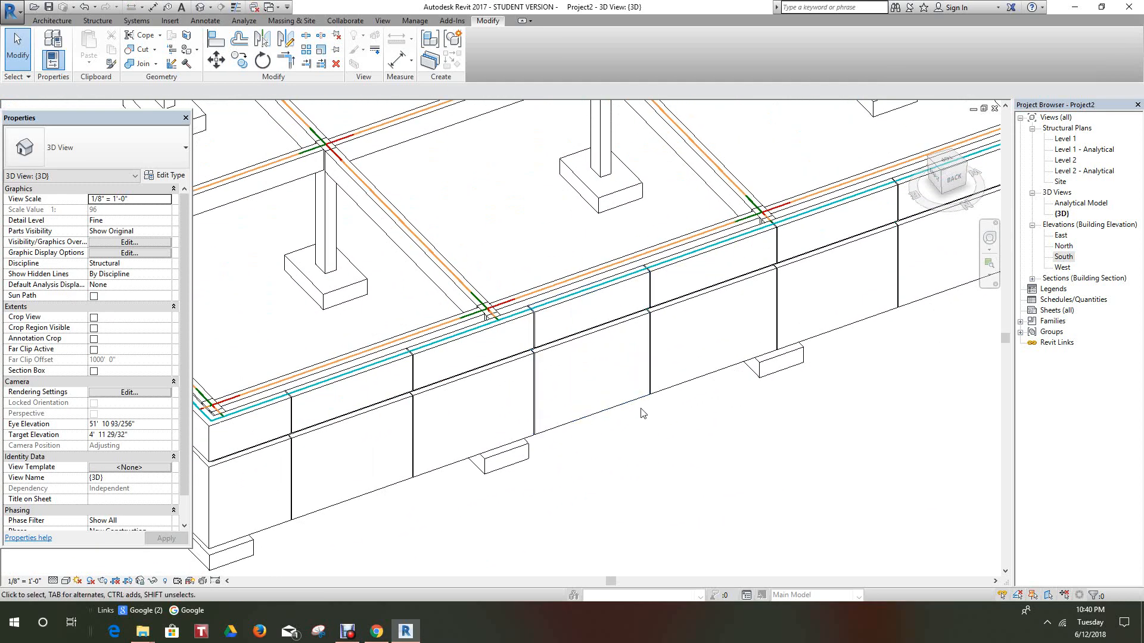
pyautogui.scroll(5, 646, 417)
pyautogui.scroll(-3, 648, 421)
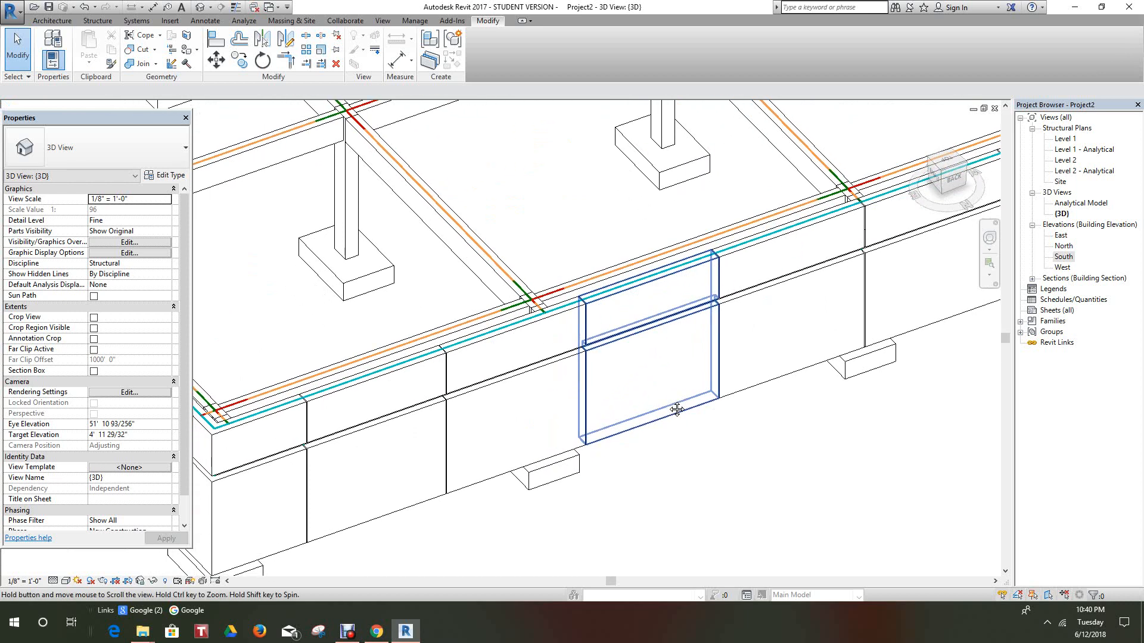
pyautogui.scroll(3, 674, 415)
pyautogui.click(675, 418)
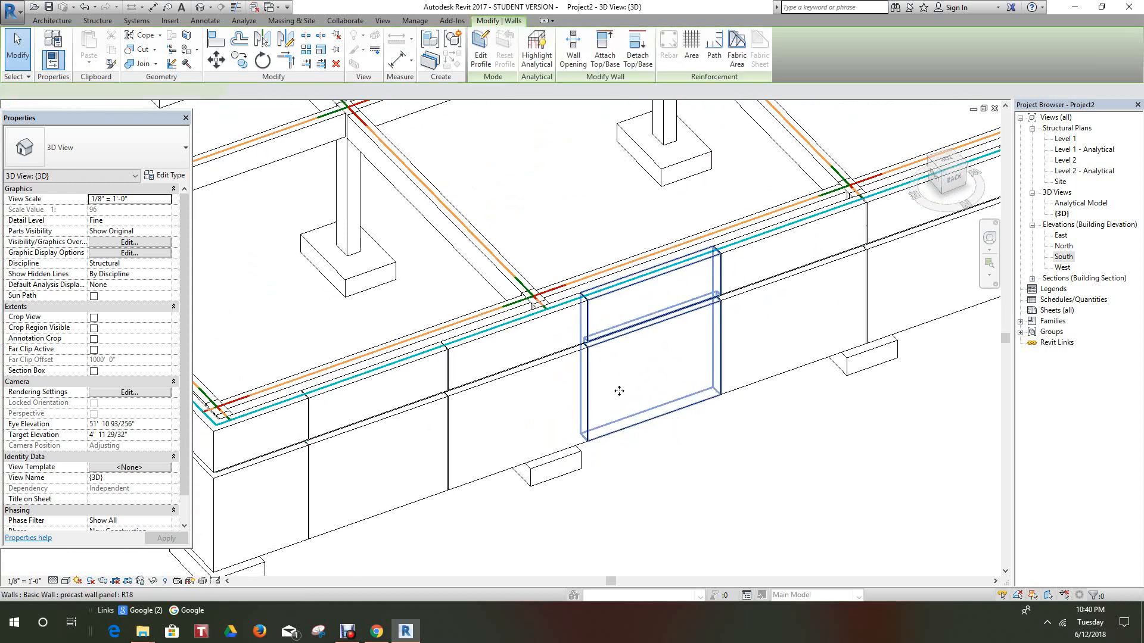
pyautogui.press('Escape')
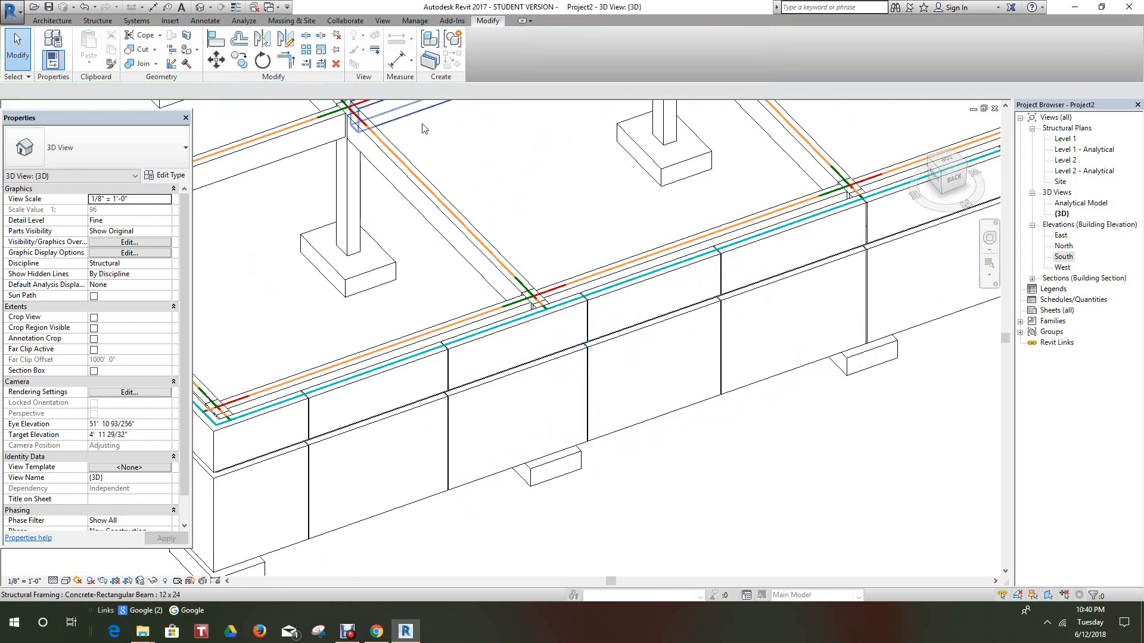
pyautogui.scroll(-4, 739, 346)
pyautogui.scroll(5, 734, 344)
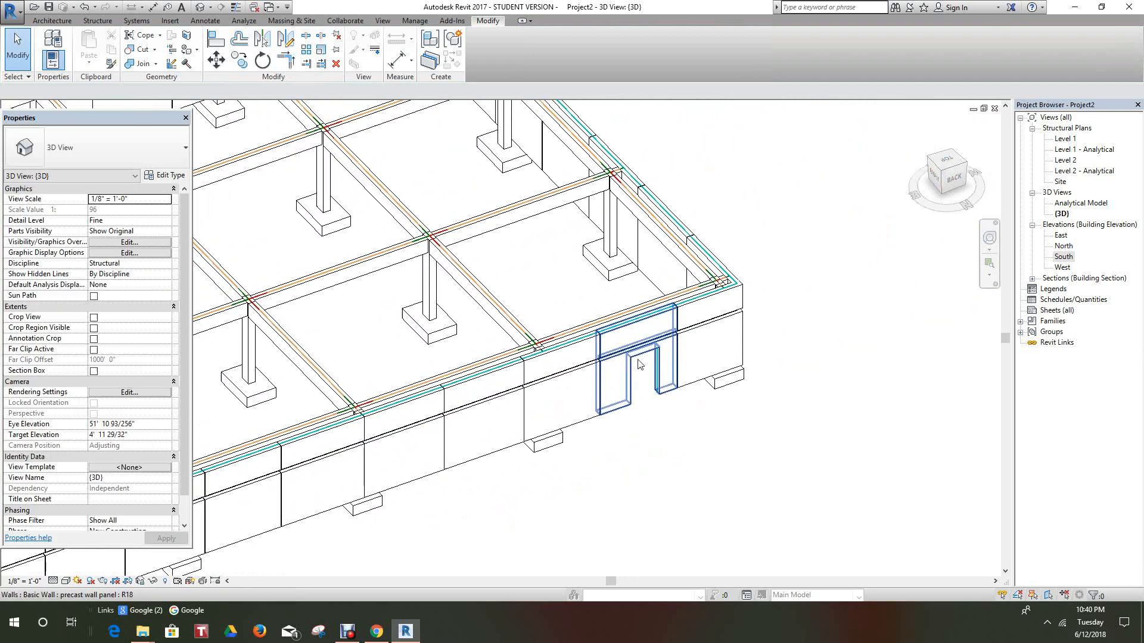
# Step: Start area reinforcement on the north wall's precast panel with the door opening, accepting the default rebar shape settings
pyautogui.click(614, 384)
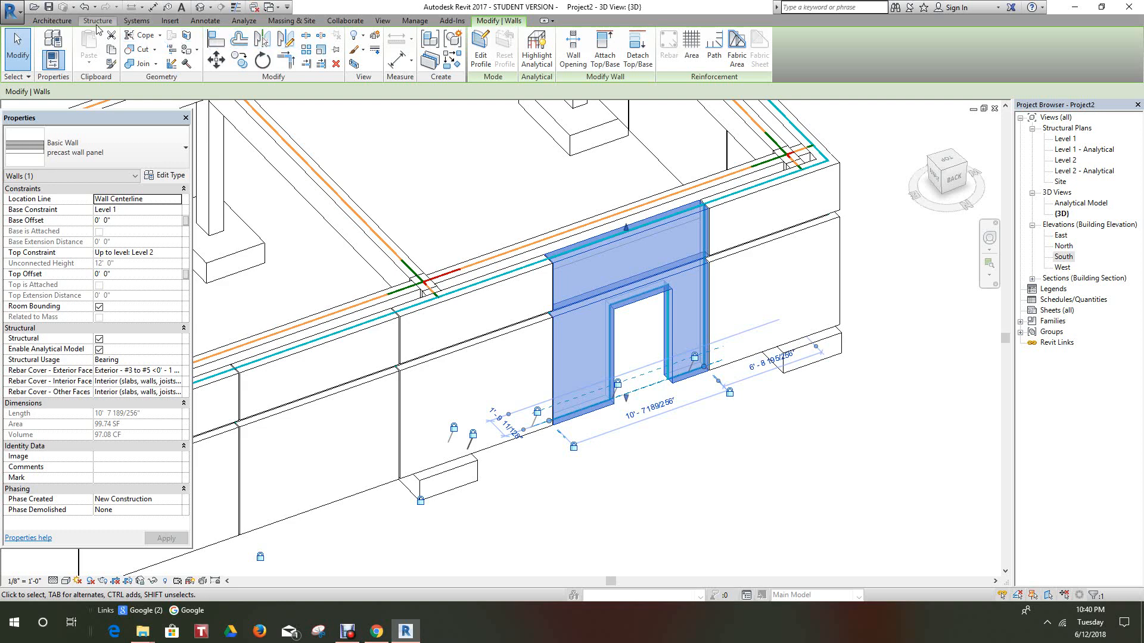
pyautogui.click(98, 21)
pyautogui.press('Escape')
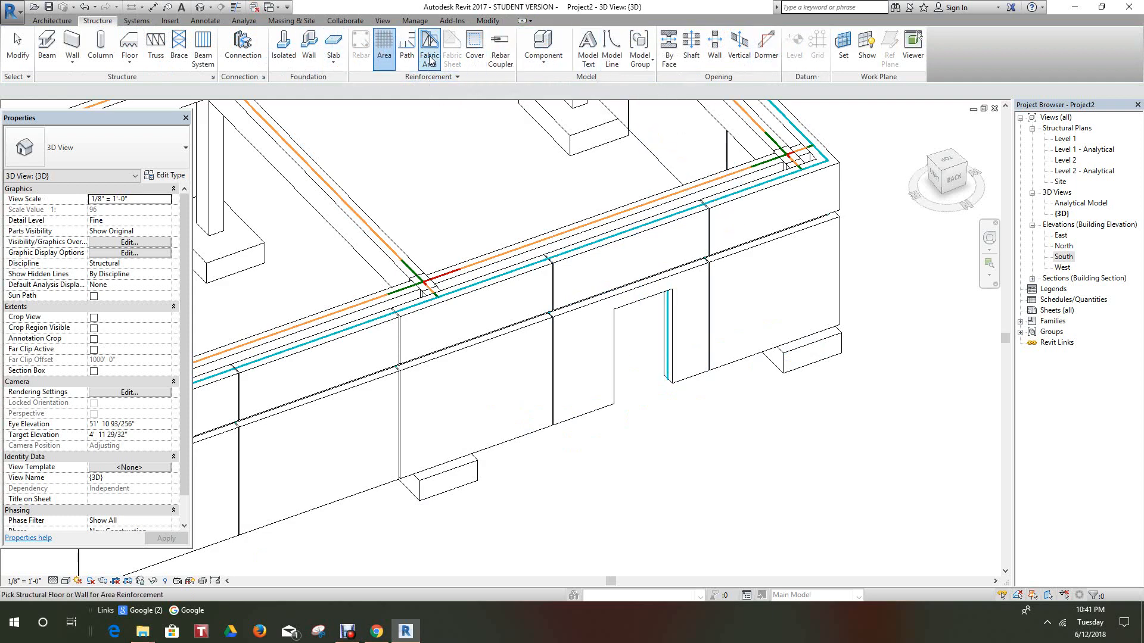
pyautogui.click(407, 51)
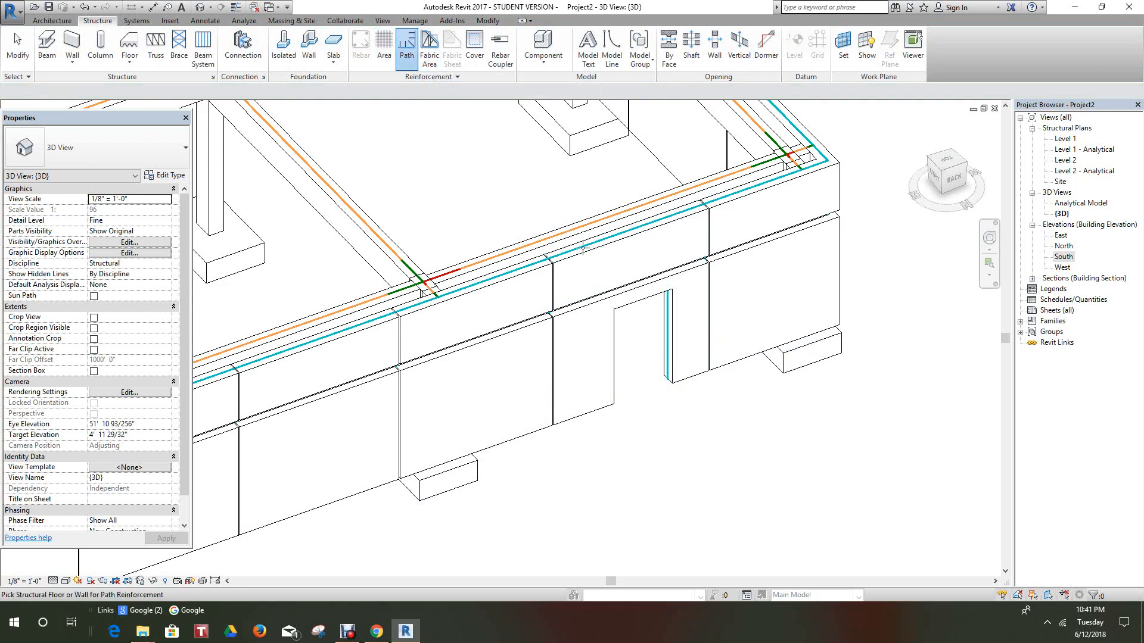
pyautogui.click(390, 49)
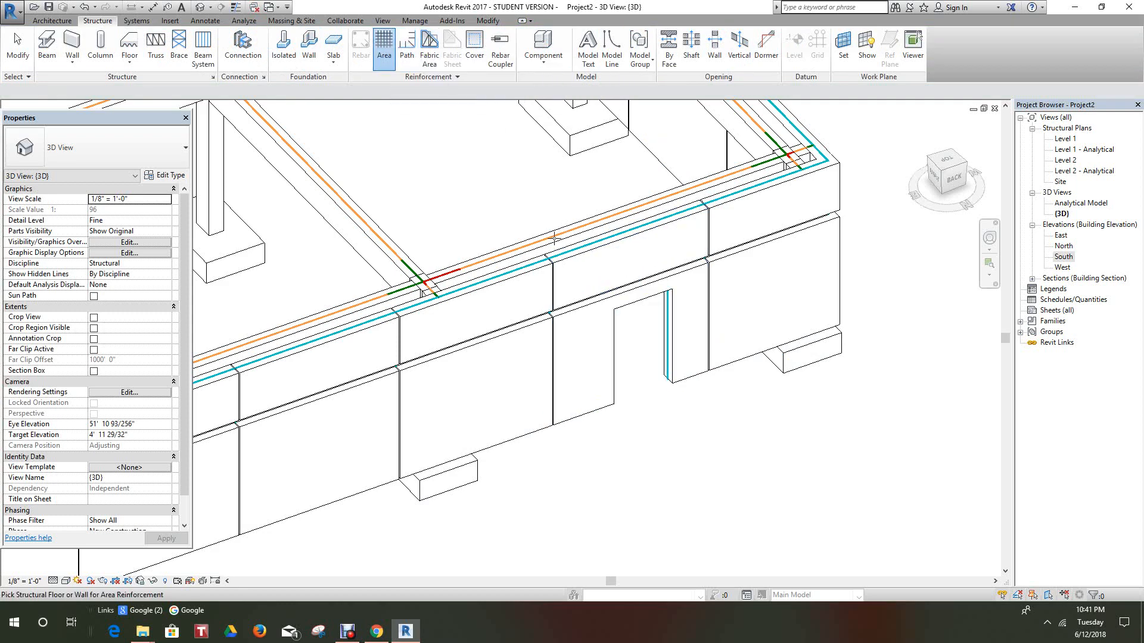
pyautogui.click(582, 320)
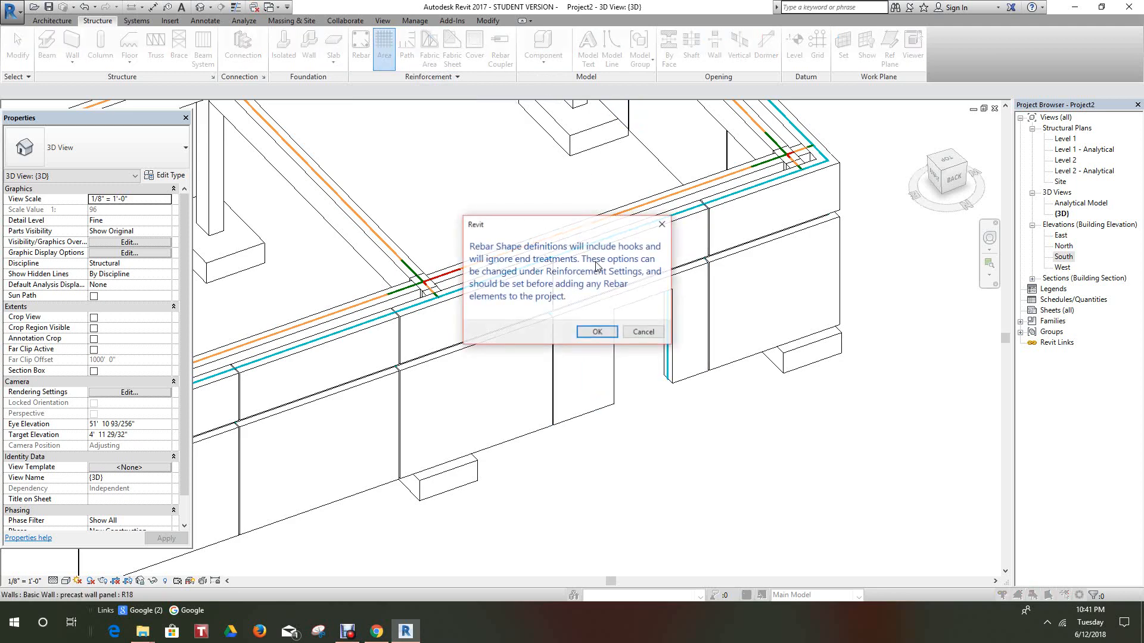
pyautogui.click(586, 339)
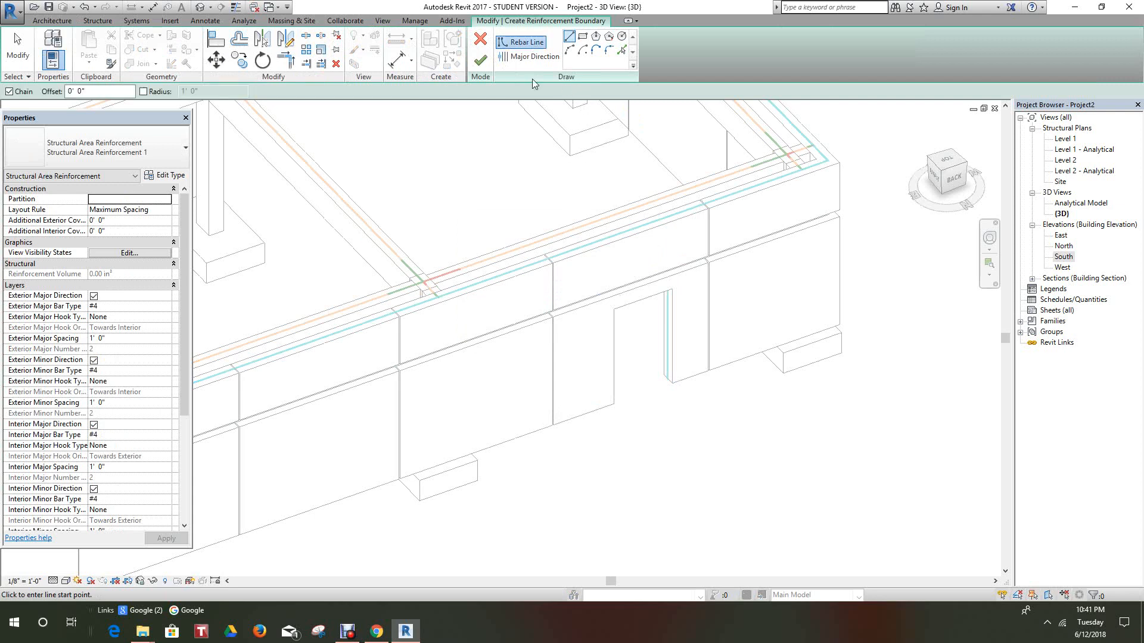
# Step: Pick the top, left and bottom edges of the door panel as rebar boundary lines
pyautogui.click(621, 49)
pyautogui.scroll(1, 553, 256)
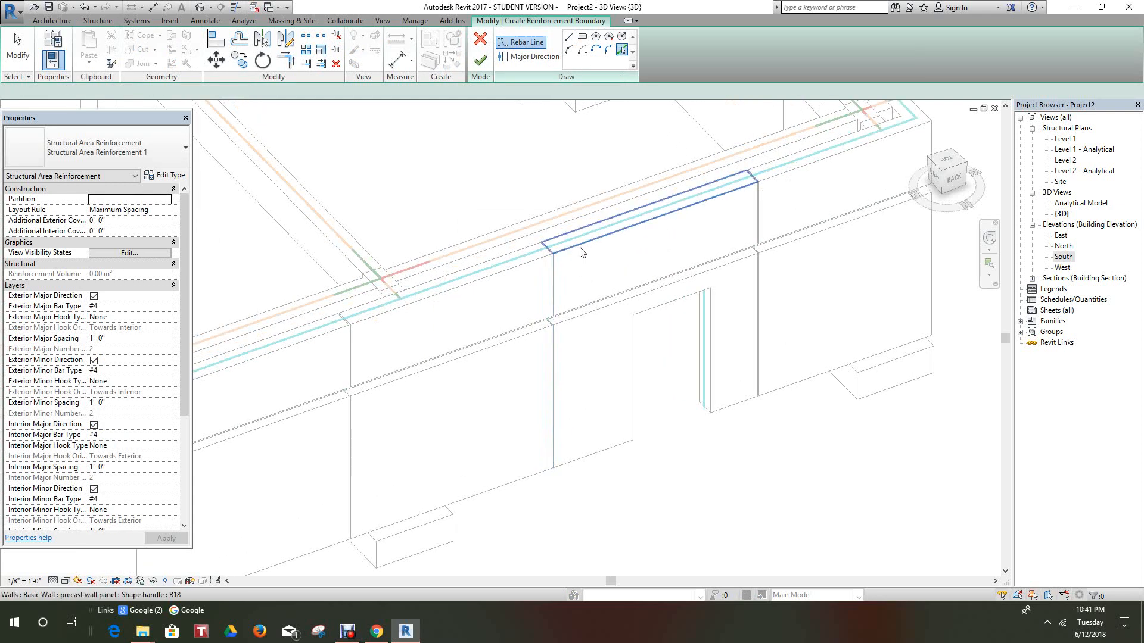
pyautogui.scroll(1, 582, 250)
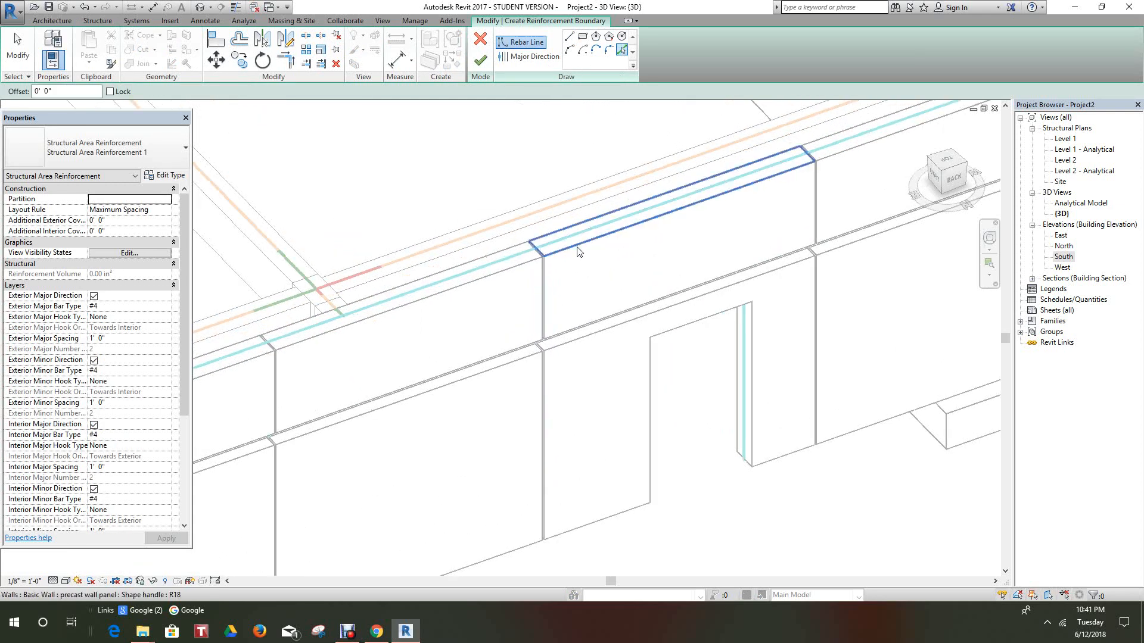
pyautogui.click(575, 244)
pyautogui.click(546, 300)
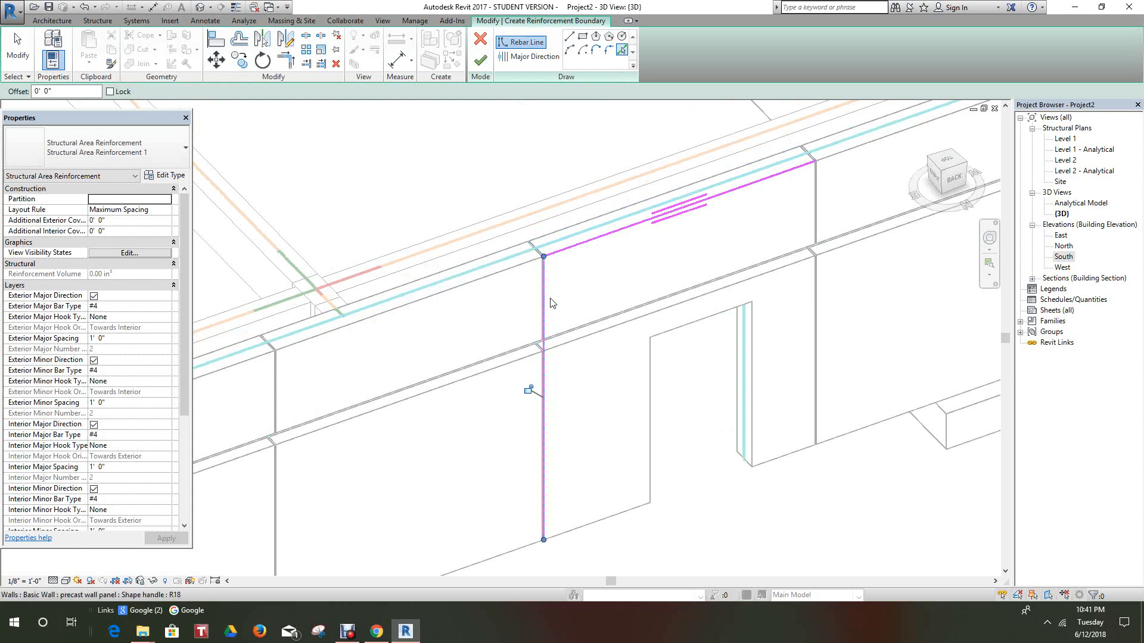
pyautogui.click(590, 527)
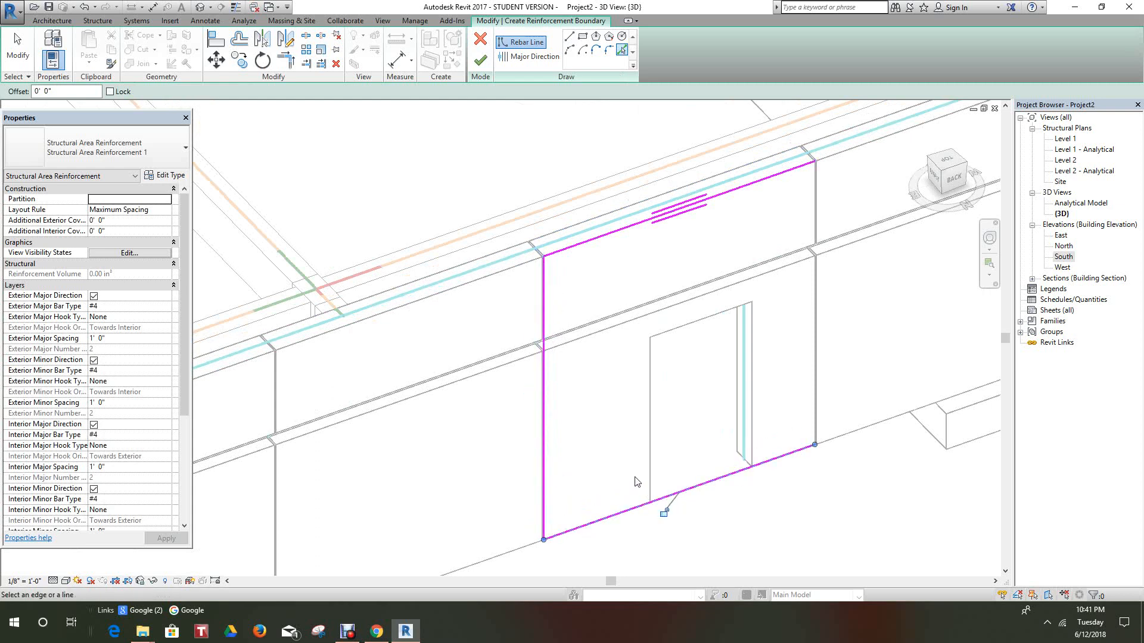
# Step: Add boundary lines along both jambs and the head of the door opening and along the panel's right edge
pyautogui.click(655, 474)
pyautogui.click(703, 320)
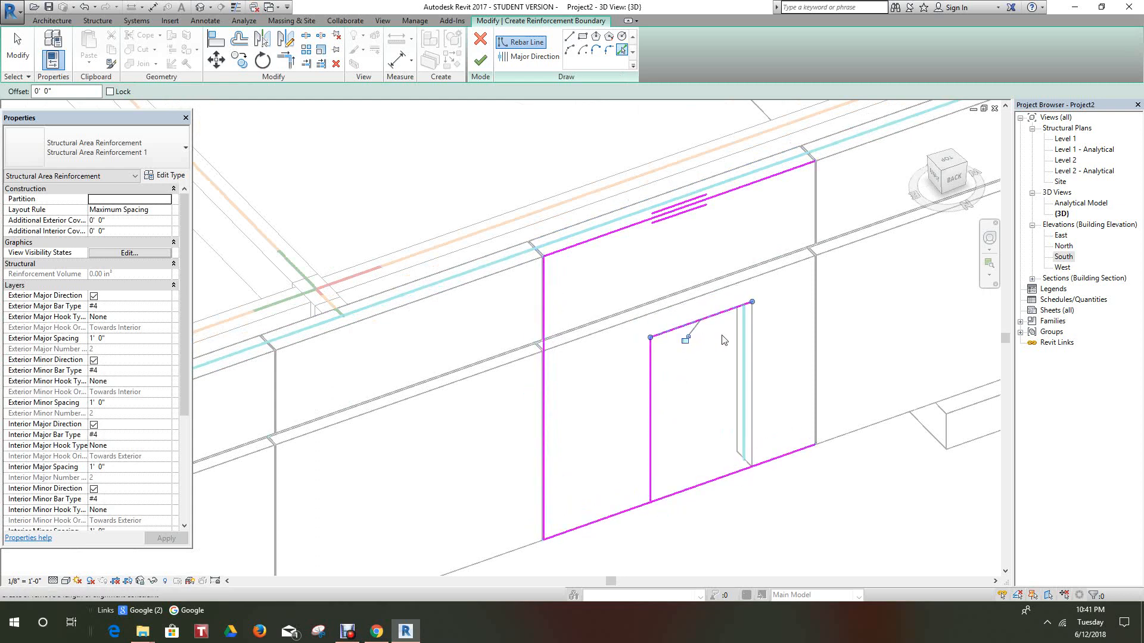
pyautogui.click(755, 356)
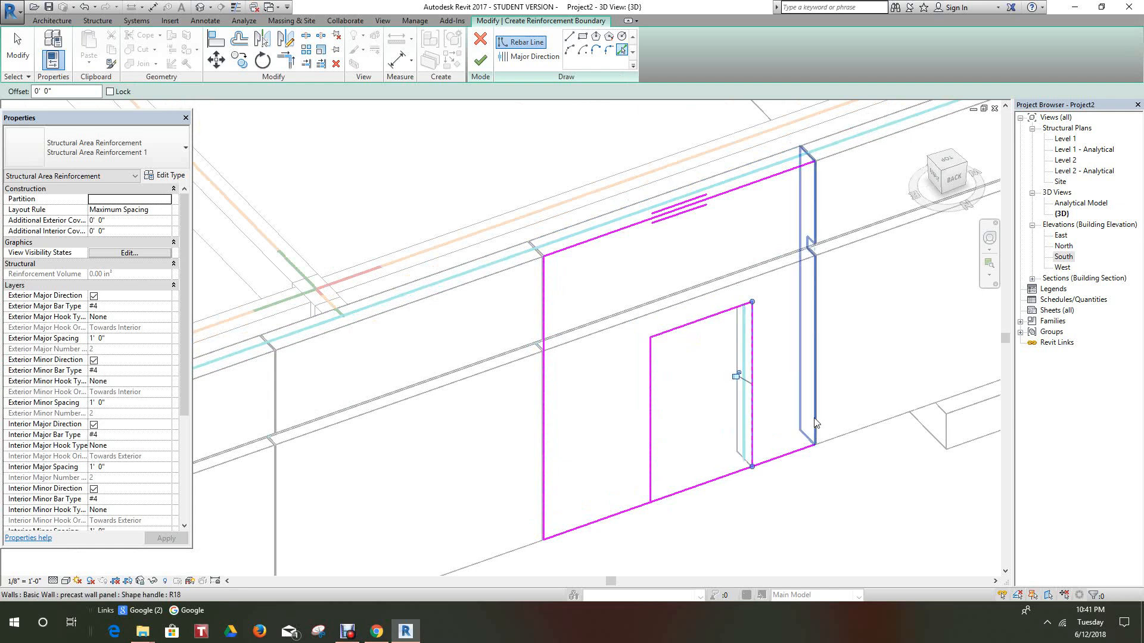
pyautogui.click(804, 436)
pyautogui.moveTo(763, 408); pyautogui.dragTo(733, 355, button='middle')
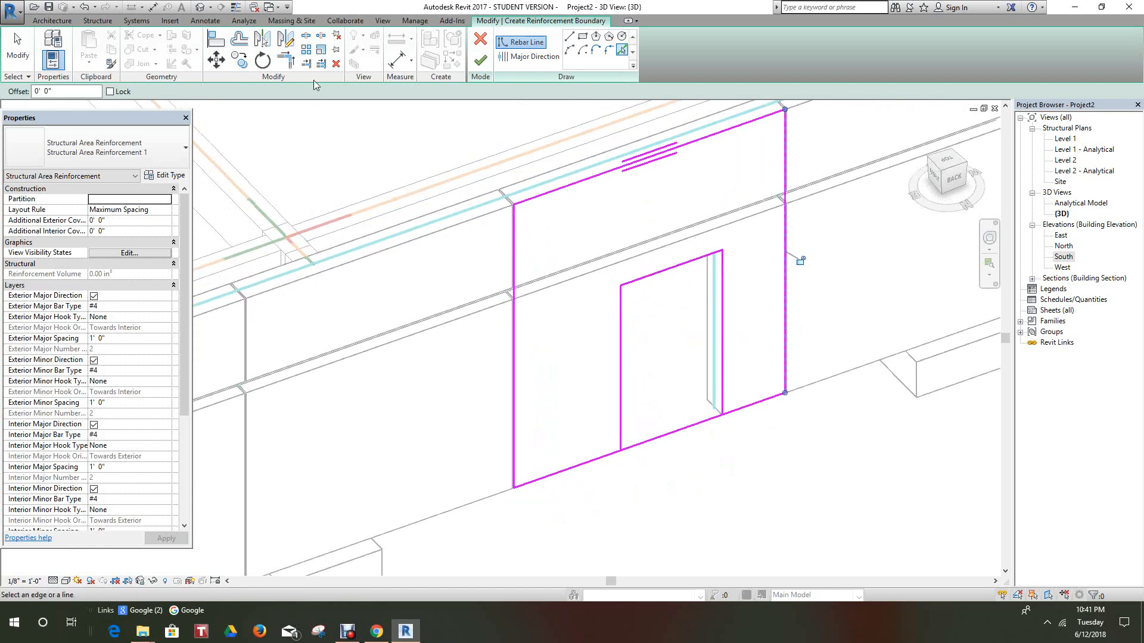
# Step: Try to split the bottom boundary line at the door opening, and shorten a second bottom-edge line to the left jamb
pyautogui.click(324, 35)
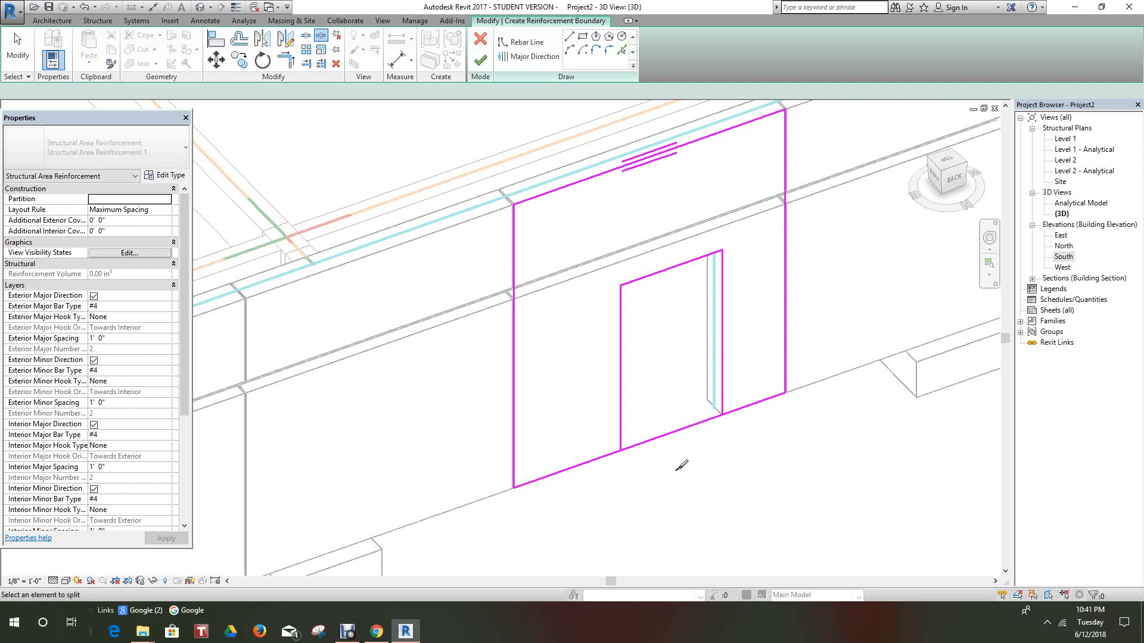
pyautogui.click(663, 436)
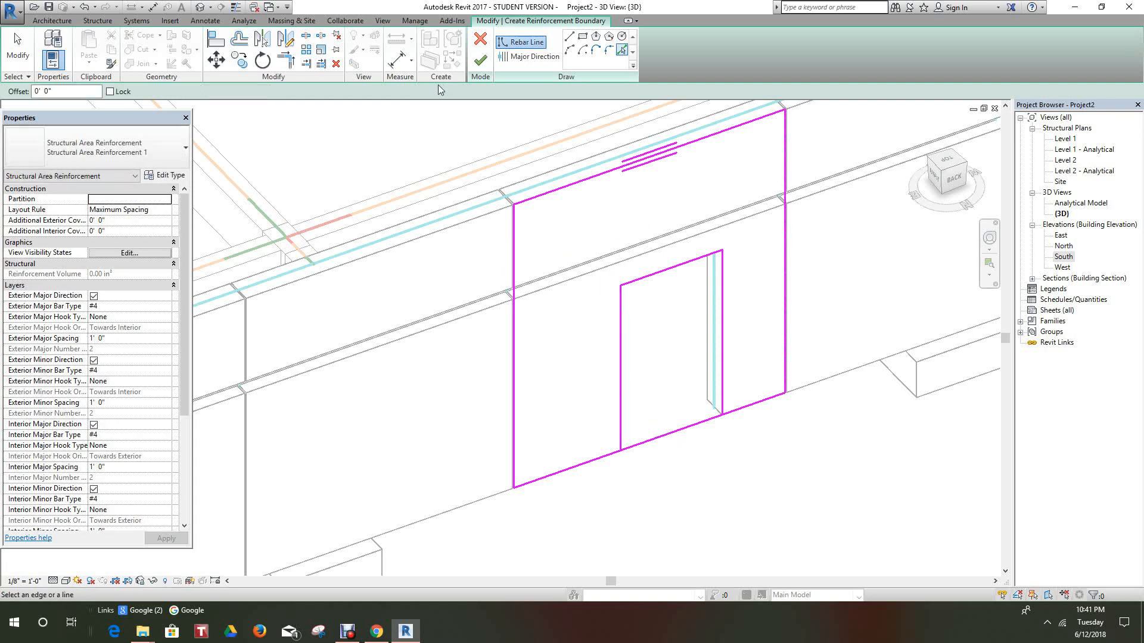
pyautogui.click(723, 394)
pyautogui.click(747, 412)
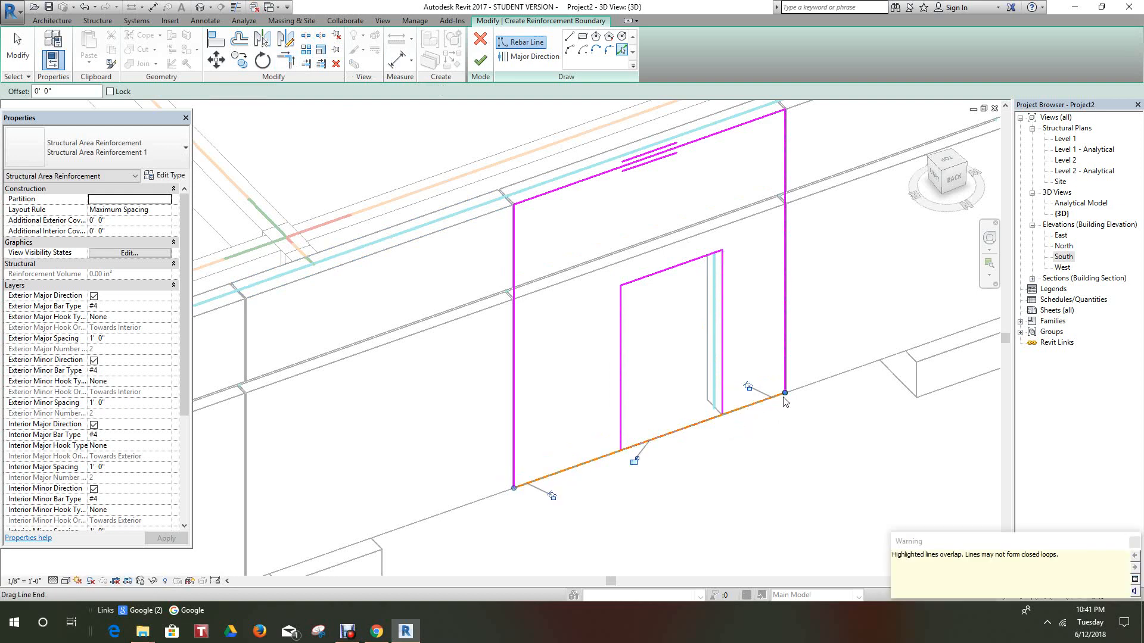
pyautogui.moveTo(784, 396); pyautogui.dragTo(620, 451)
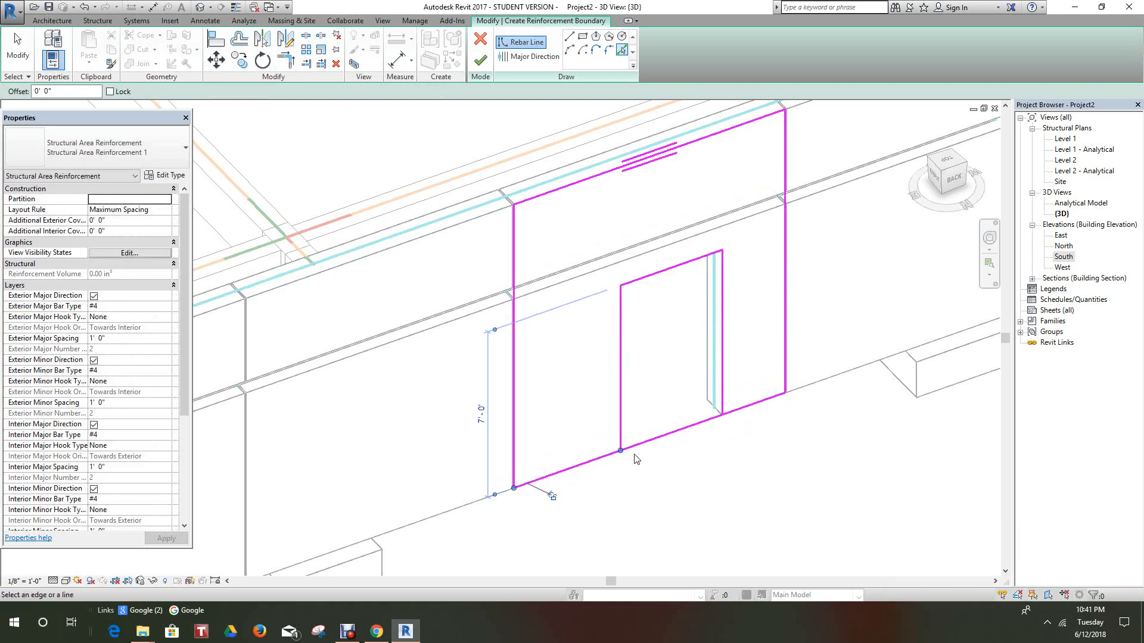
# Step: Extend the shortened bottom boundary line across the door opening to the right jamb
pyautogui.moveTo(652, 461); pyautogui.dragTo(676, 473, button='middle')
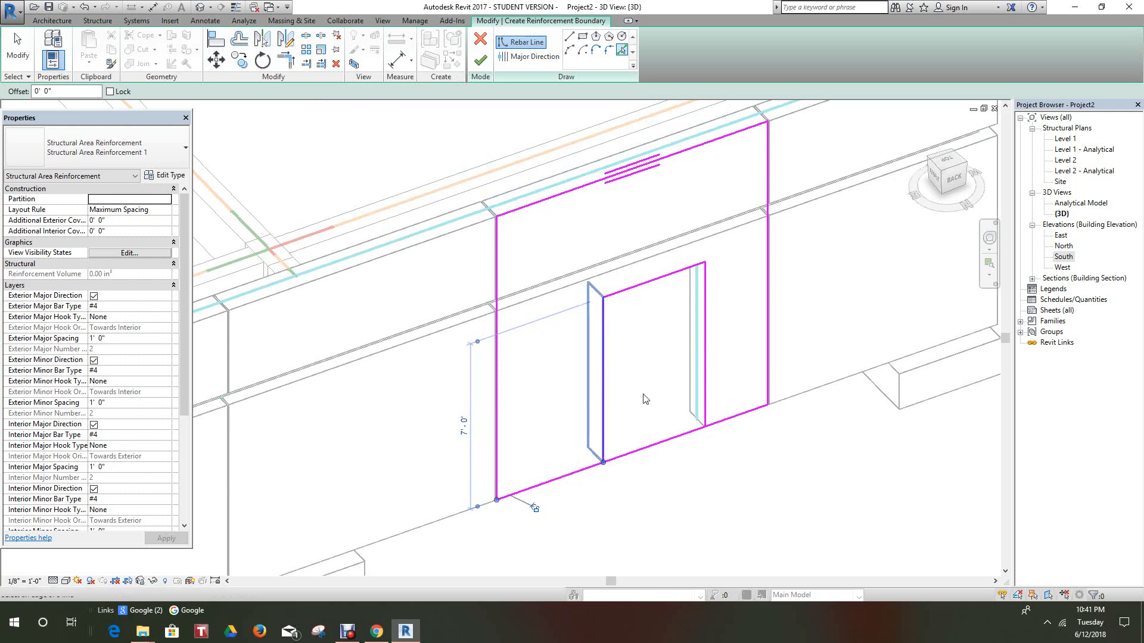
pyautogui.moveTo(610, 463); pyautogui.dragTo(704, 426)
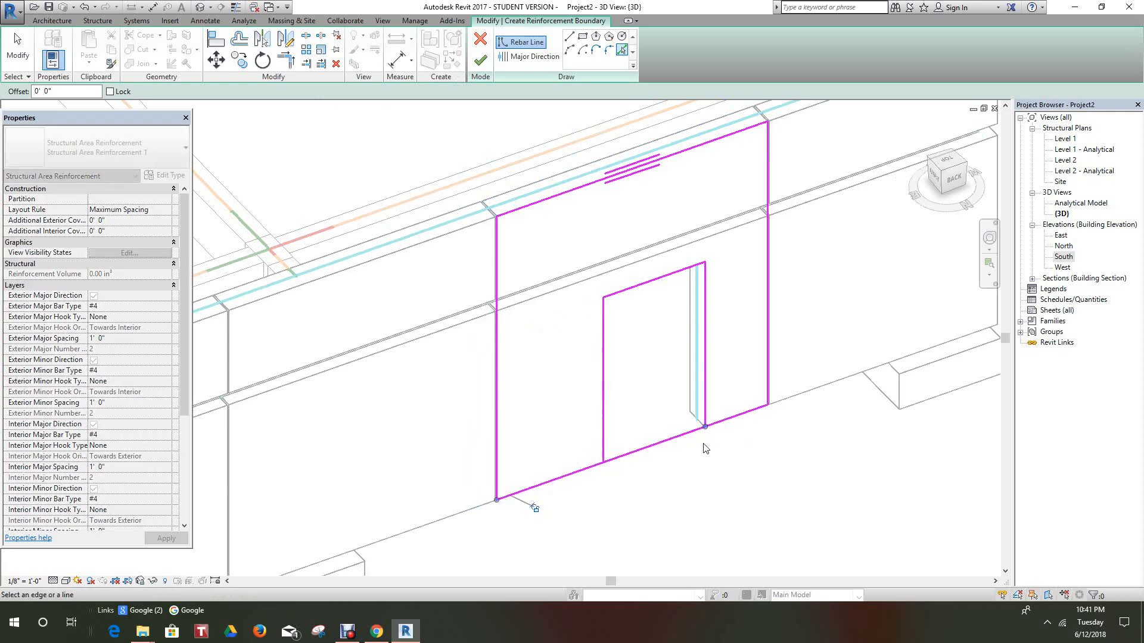
pyautogui.moveTo(677, 456); pyautogui.dragTo(689, 406, button='middle')
pyautogui.scroll(2, 659, 417)
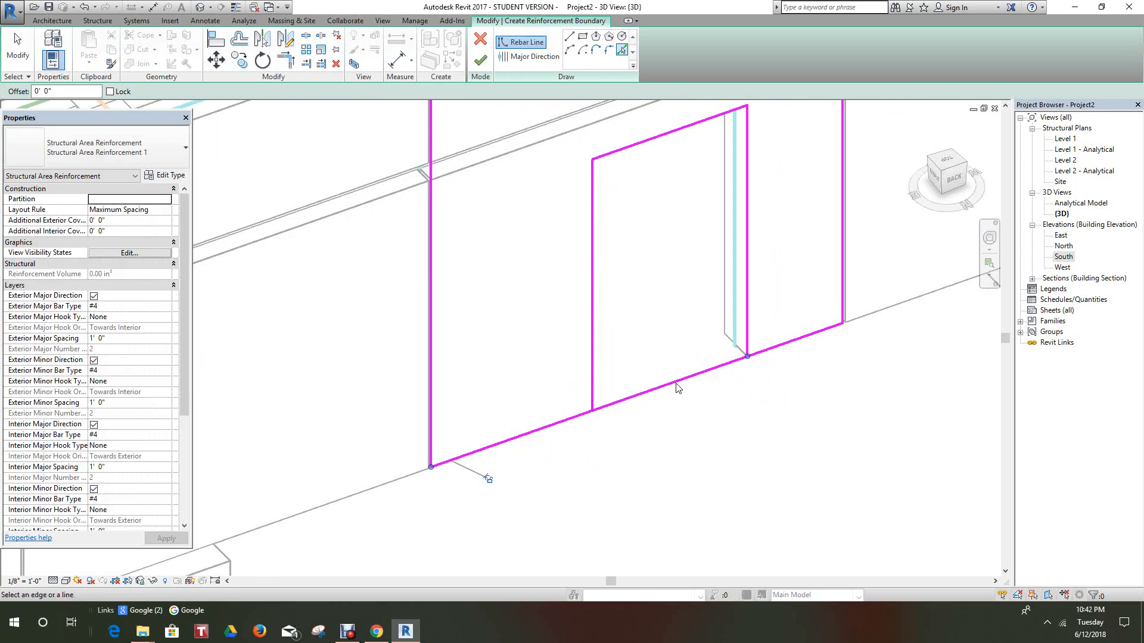
pyautogui.scroll(-4, 673, 391)
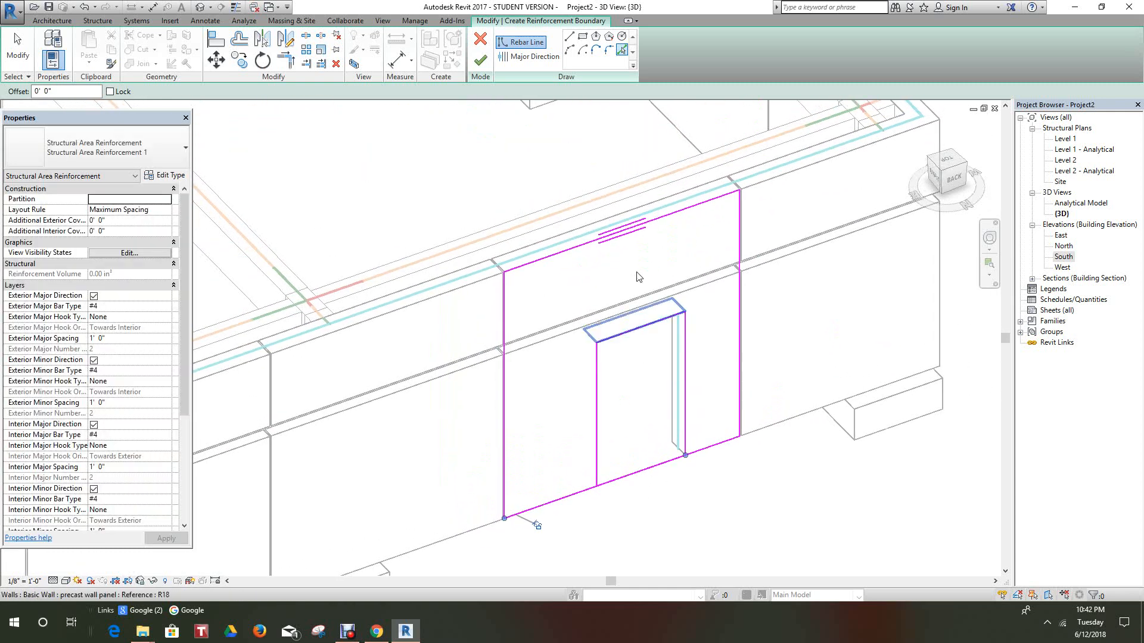
# Step: Pick the panel's top edge again and try to finish the reinforcement boundary sketch
pyautogui.click(629, 238)
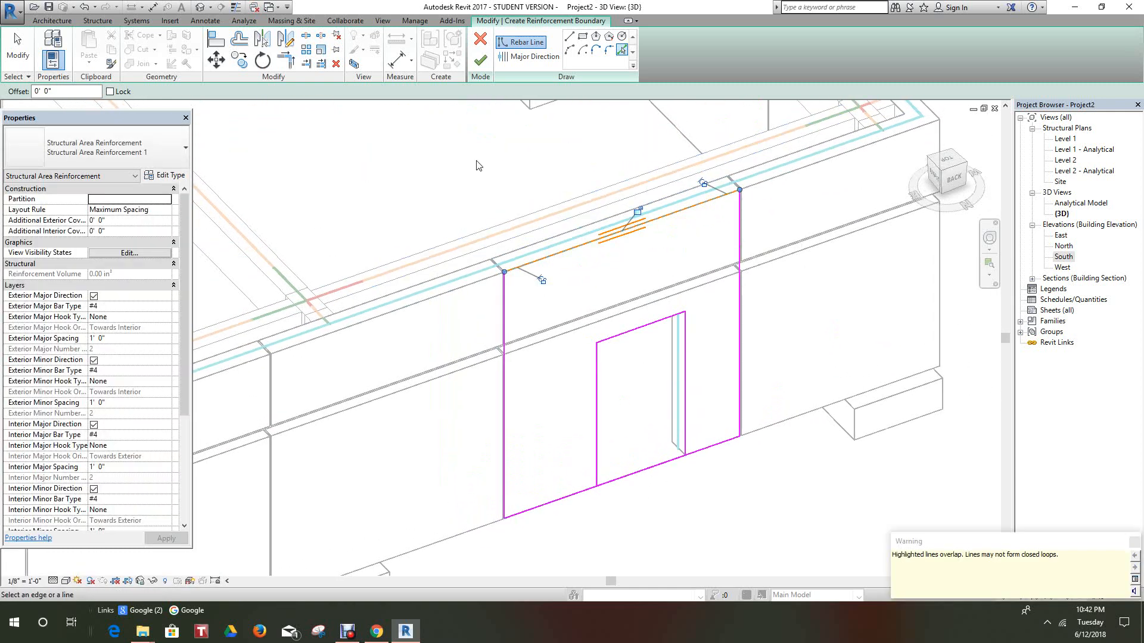
pyautogui.scroll(-1, 753, 351)
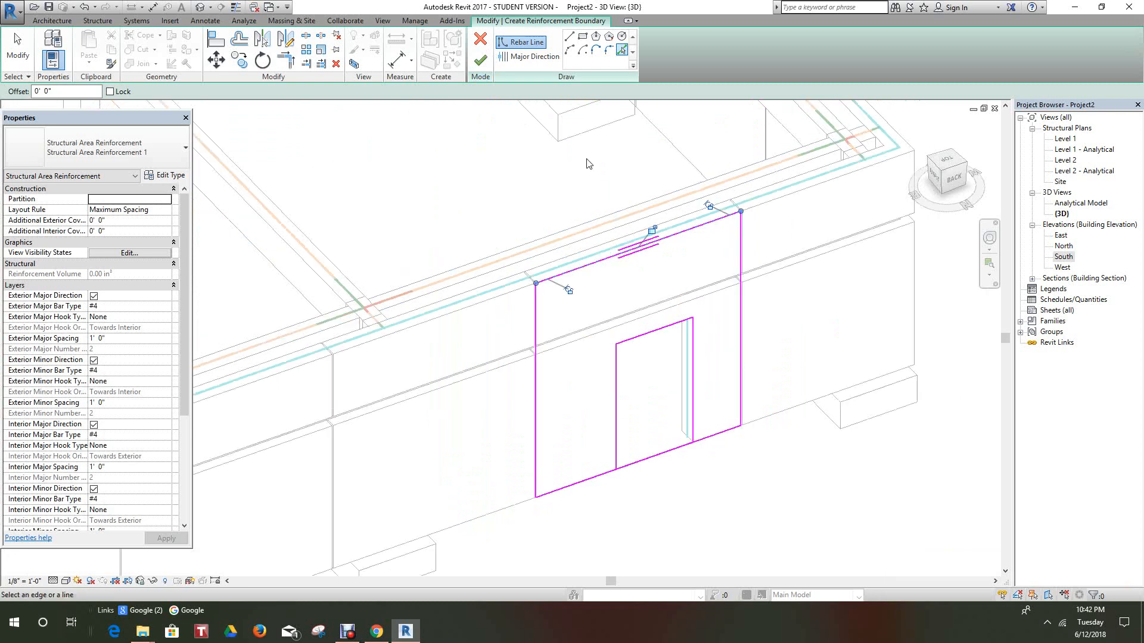
pyautogui.click(480, 60)
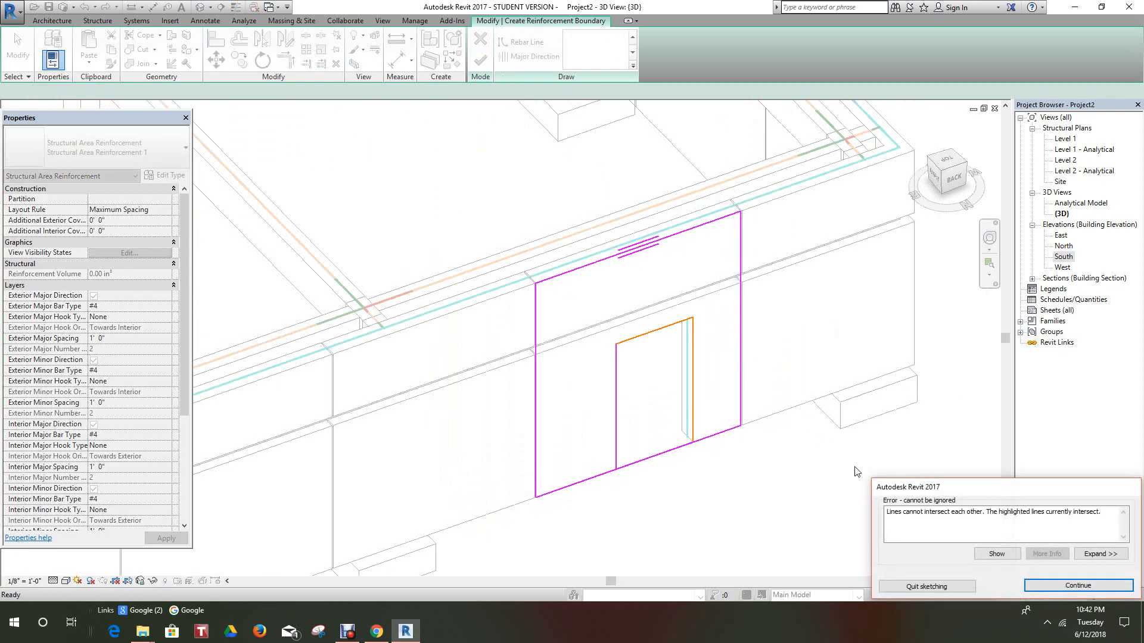
pyautogui.click(1044, 583)
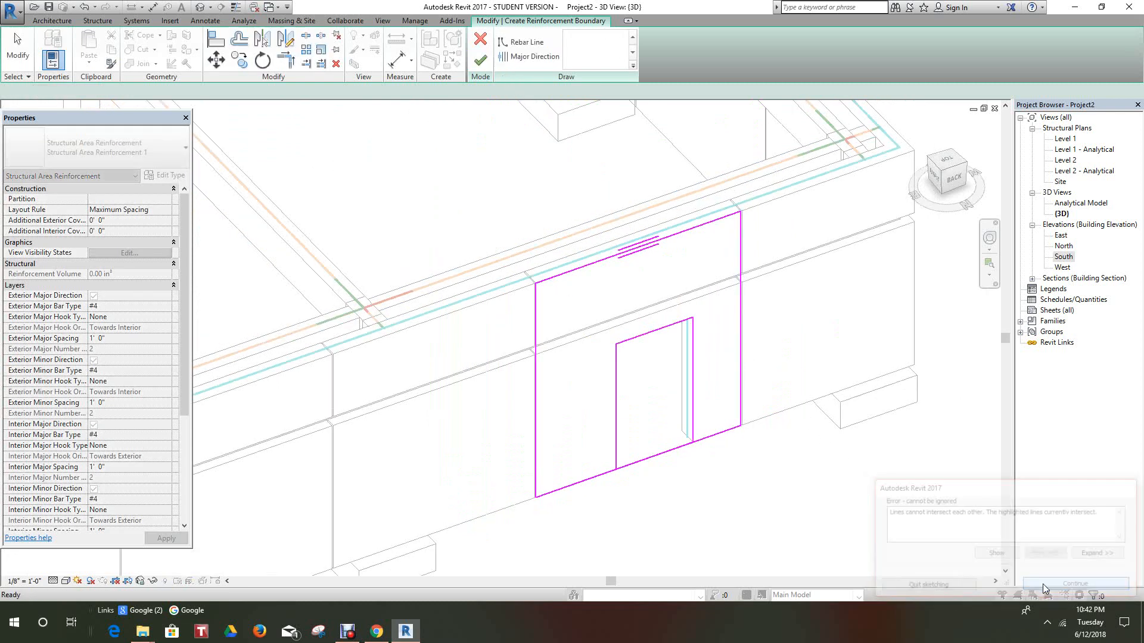
# Step: Pick the door head and the panel's bottom edge again as boundary lines
pyautogui.scroll(3, 634, 348)
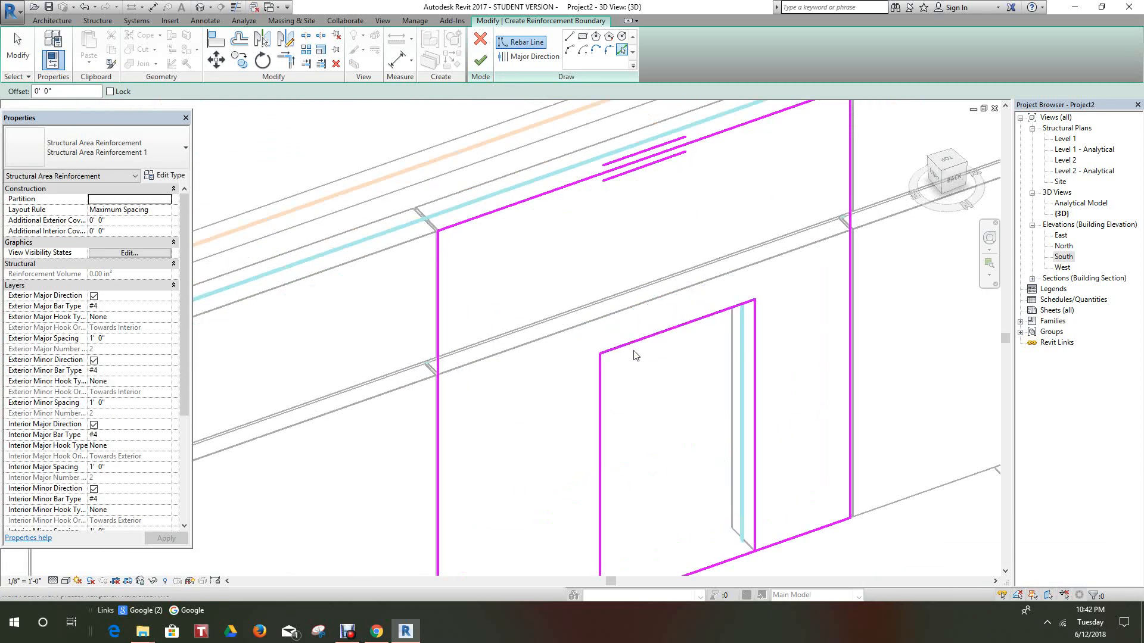
pyautogui.click(634, 350)
pyautogui.moveTo(602, 354)
pyautogui.mouseDown()
pyautogui.moveTo(614, 345)
pyautogui.moveTo(601, 353)
pyautogui.mouseUp()
pyautogui.moveTo(673, 430); pyautogui.dragTo(654, 322, button='middle')
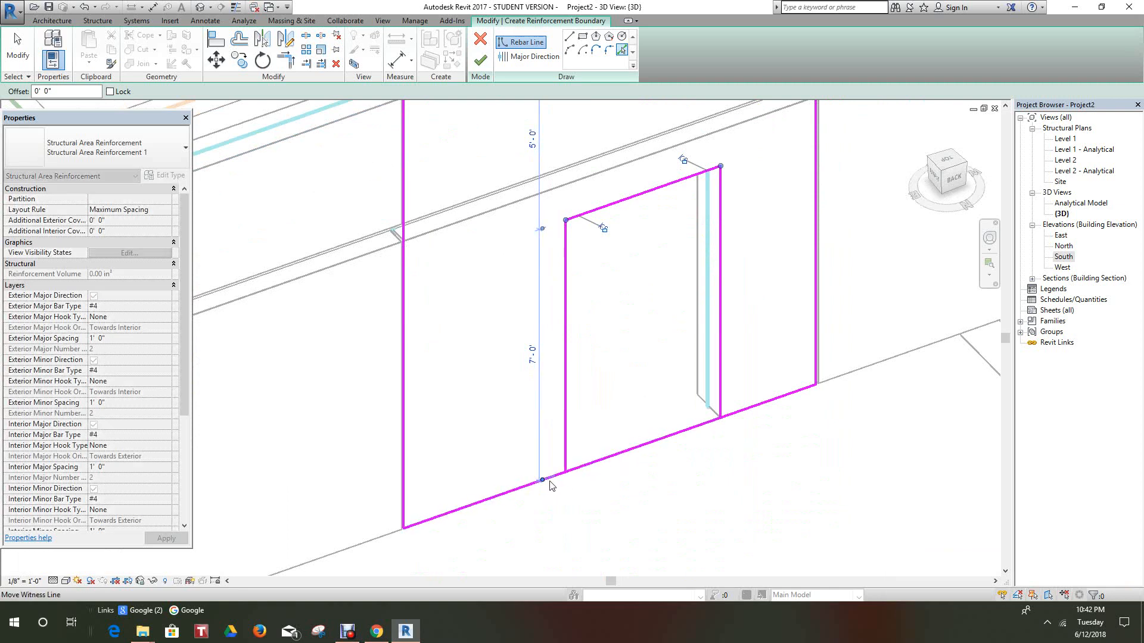
pyautogui.click(572, 469)
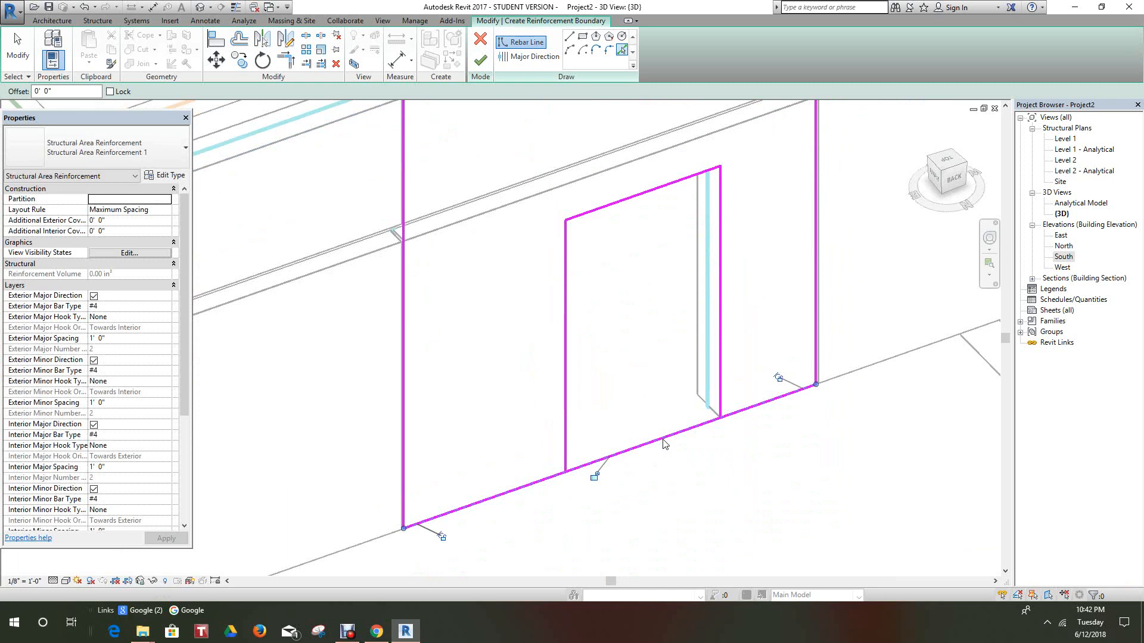
pyautogui.scroll(-2, 691, 462)
pyautogui.rightClick(702, 462)
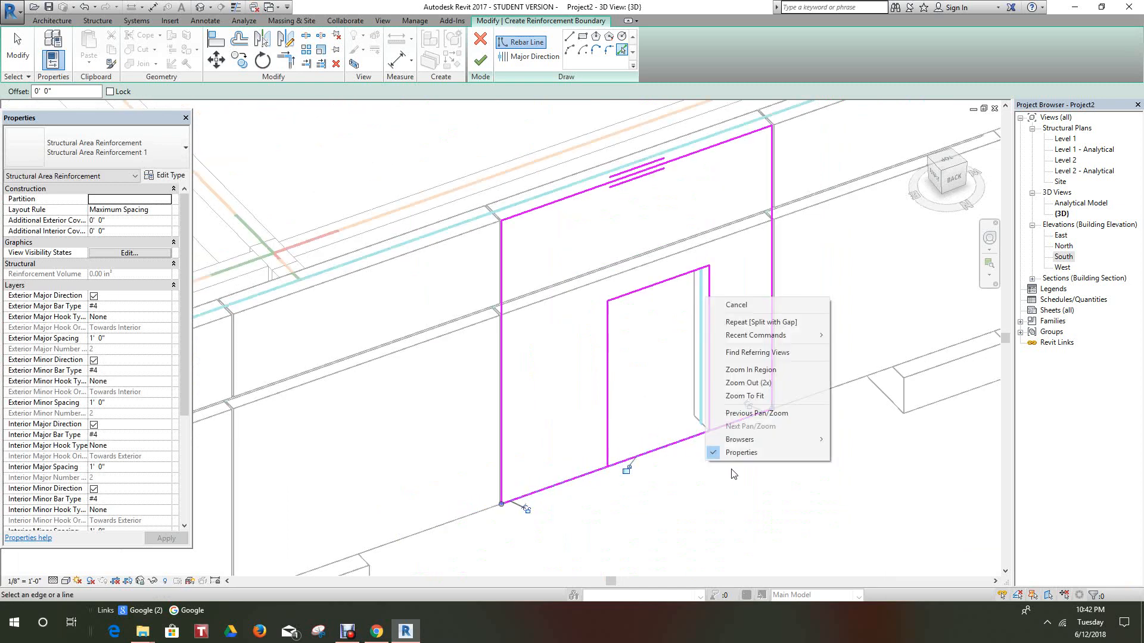
pyautogui.click(745, 308)
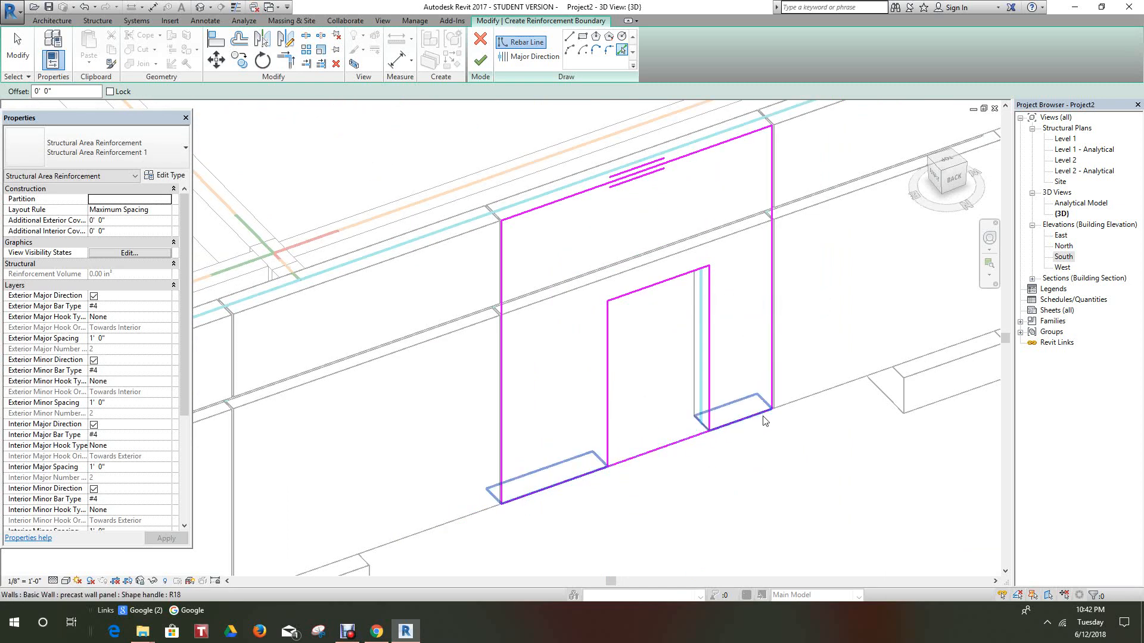
# Step: Pick the panel's bottom edge once more and shorten that line to run from the left corner to the door's left jamb
pyautogui.click(764, 420)
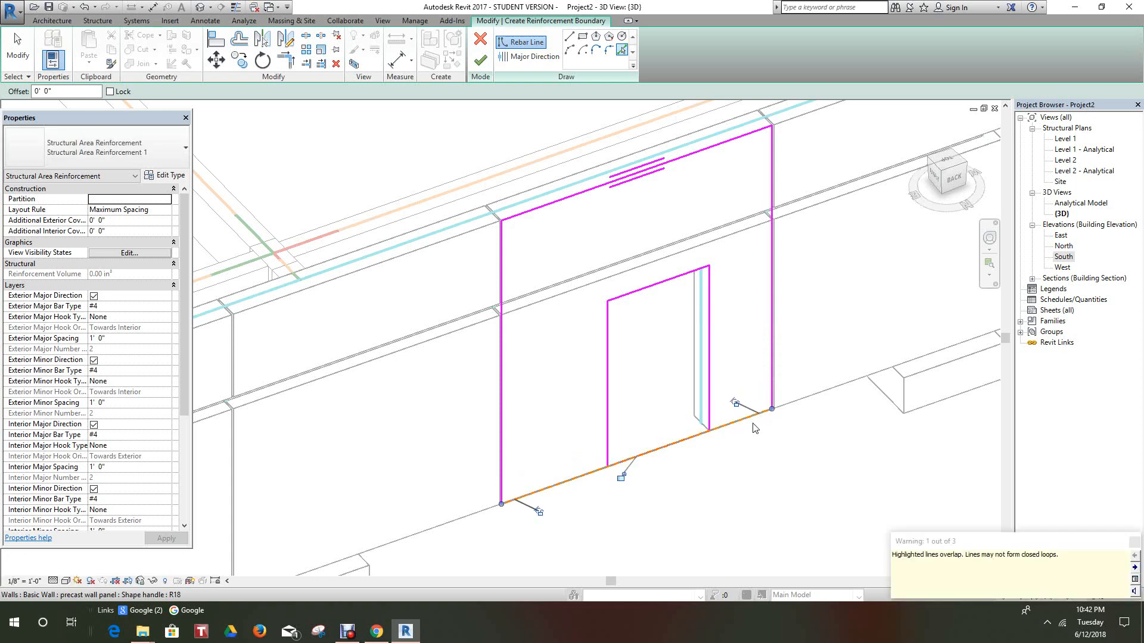
pyautogui.moveTo(772, 408); pyautogui.dragTo(772, 407)
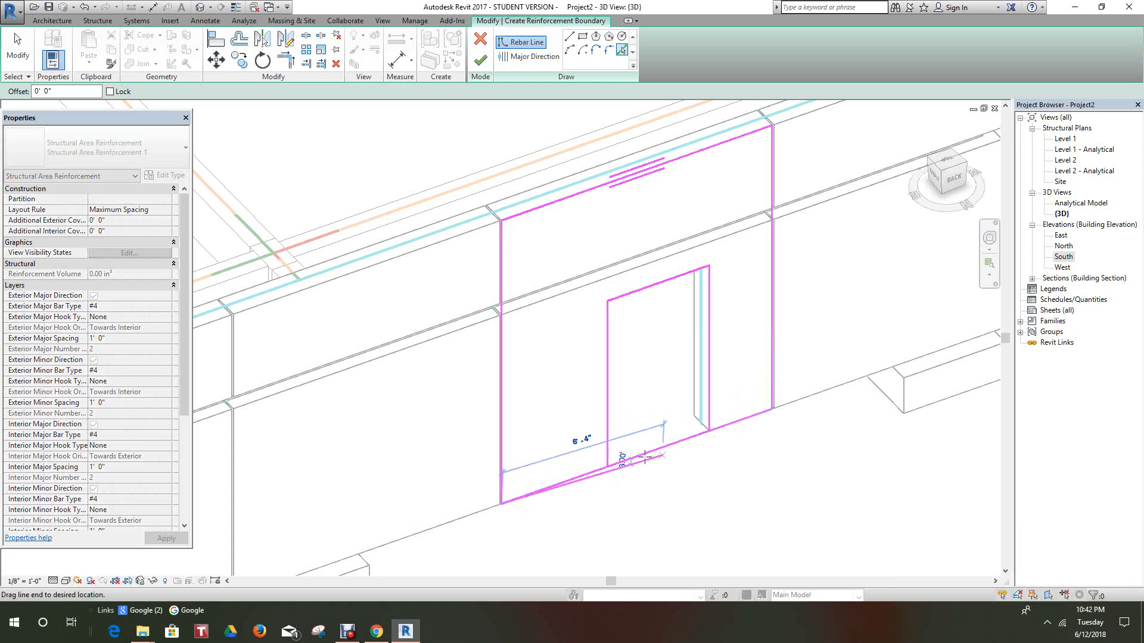
pyautogui.click(606, 466)
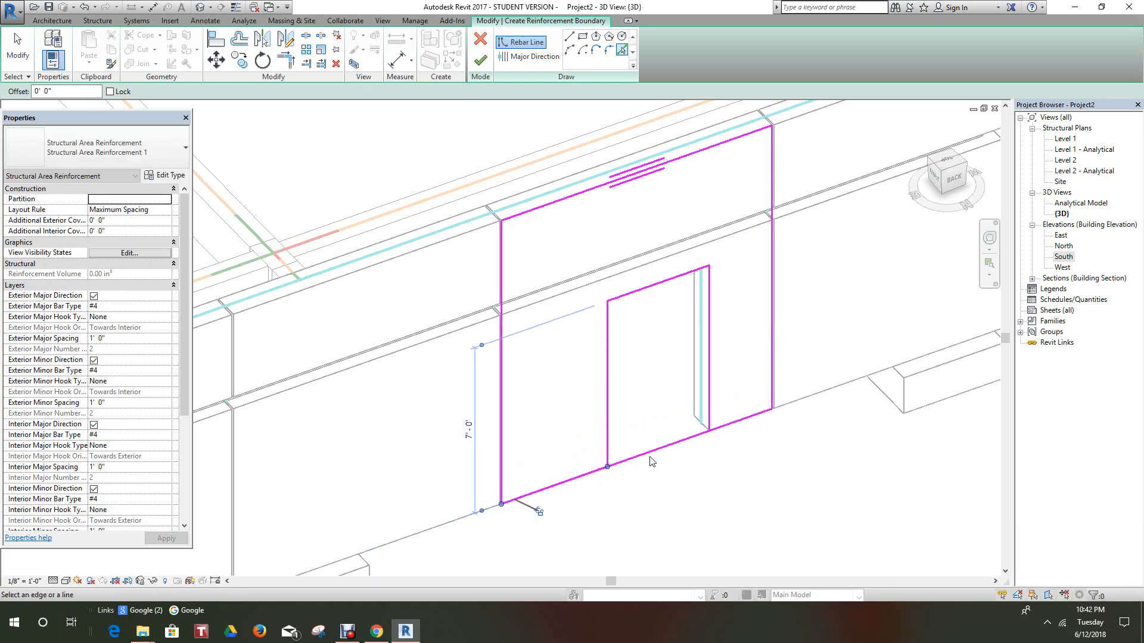
pyautogui.click(749, 418)
pyautogui.hotkey('ctrl', 'z')
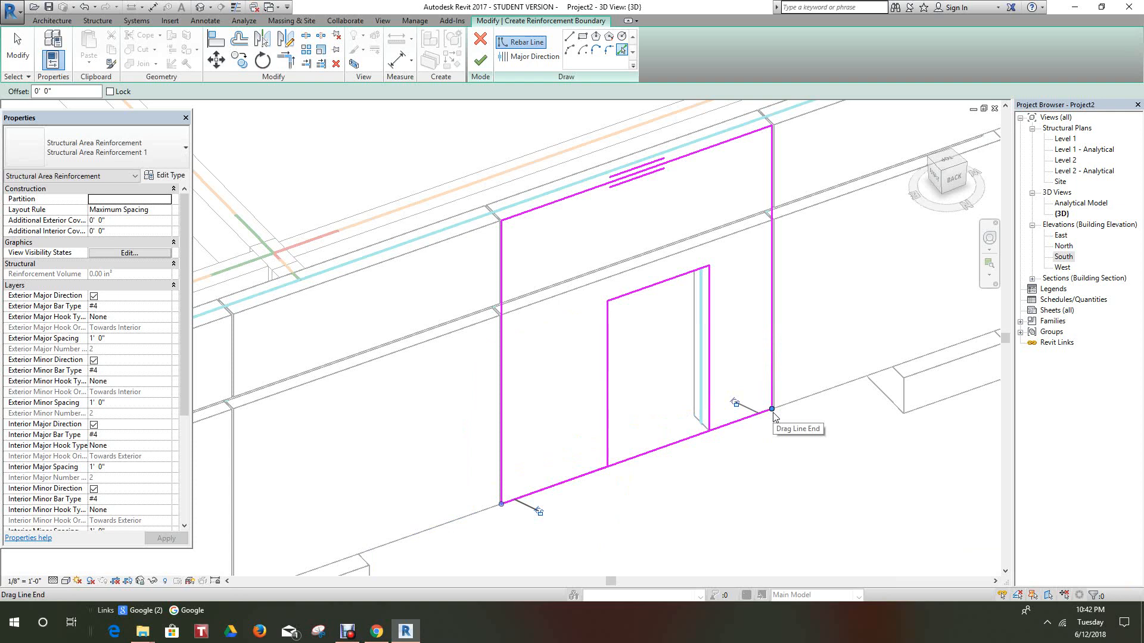
# Step: Delete the overlapping bottom boundary lines that run across the door opening, keeping the short line left of the door
pyautogui.press('Escape')
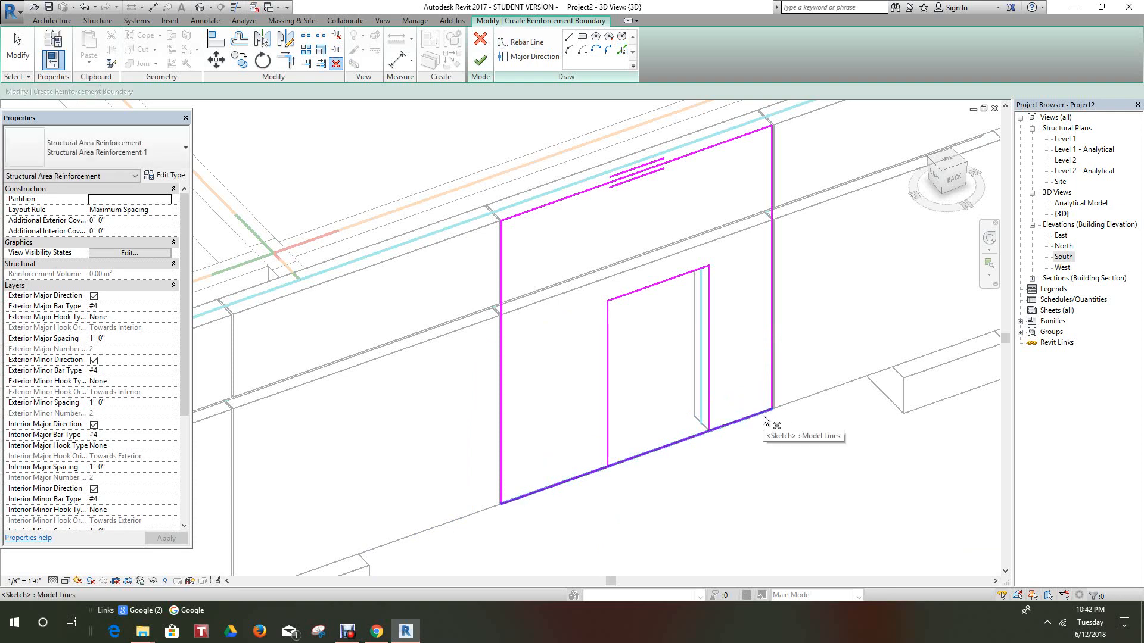
pyautogui.rightClick(772, 423)
pyautogui.click(780, 420)
pyautogui.click(758, 417)
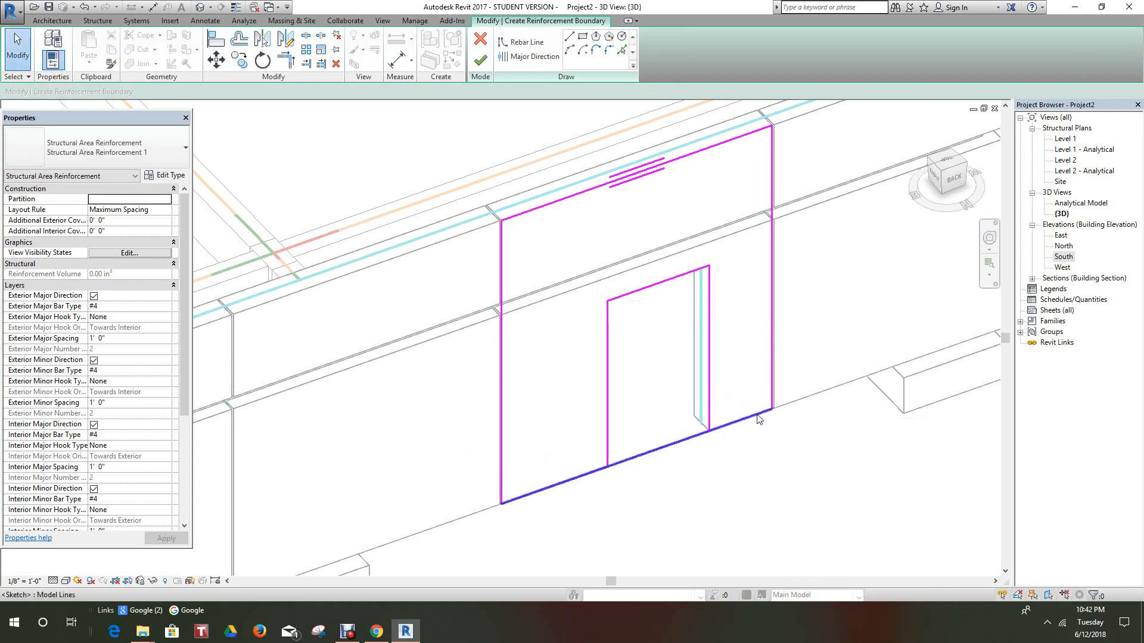
pyautogui.press('Escape')
pyautogui.click(750, 419)
pyautogui.press('Escape')
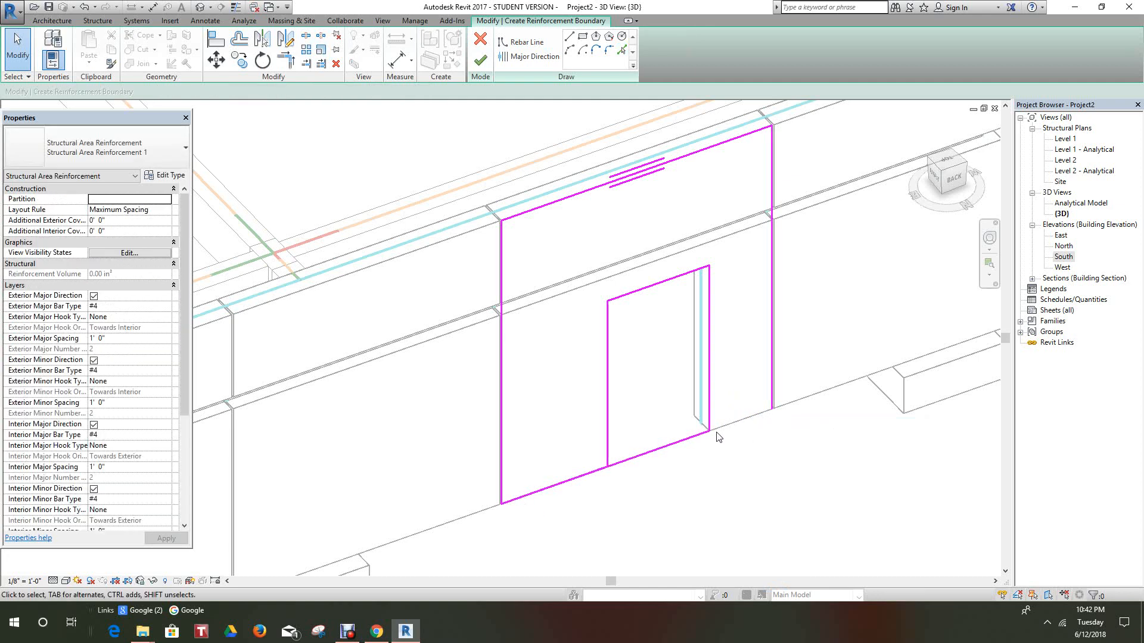
pyautogui.click(691, 436)
pyautogui.press('Delete')
# Step: Draw a bottom boundary line from the door's right jamb to the panel's right corner and try to finish the sketch
pyautogui.click(569, 36)
pyautogui.click(709, 430)
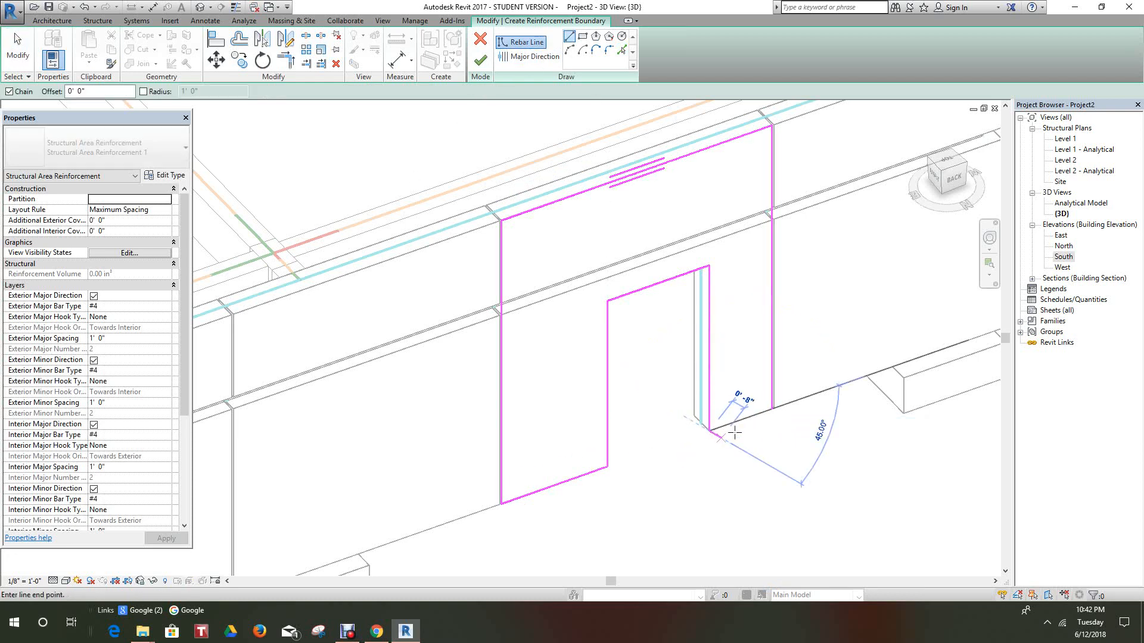
pyautogui.click(621, 463)
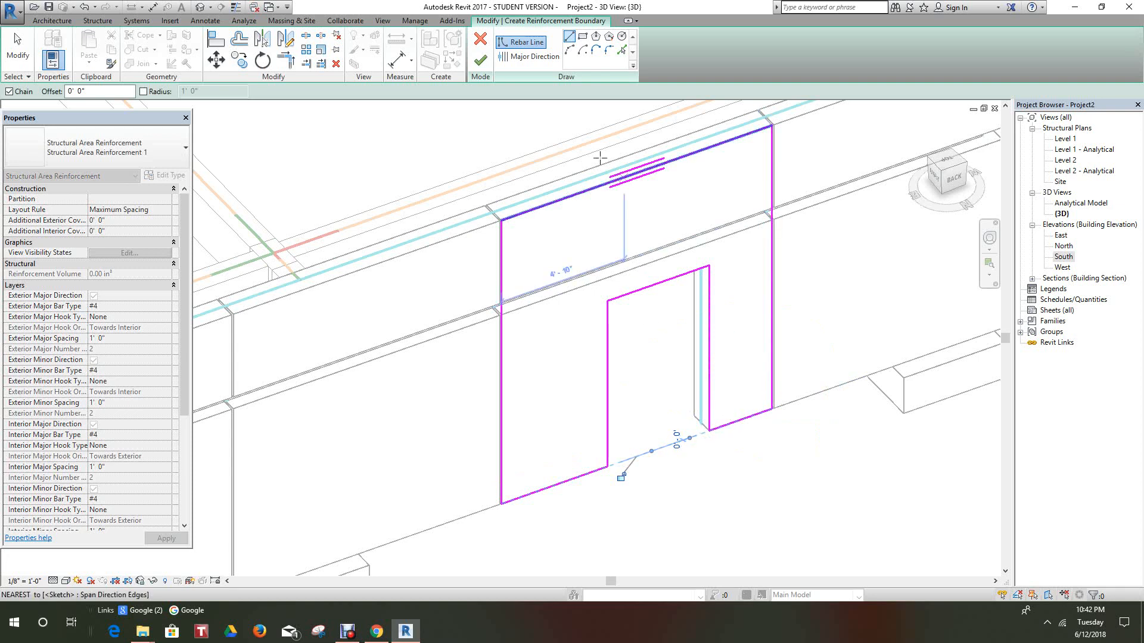
pyautogui.click(480, 60)
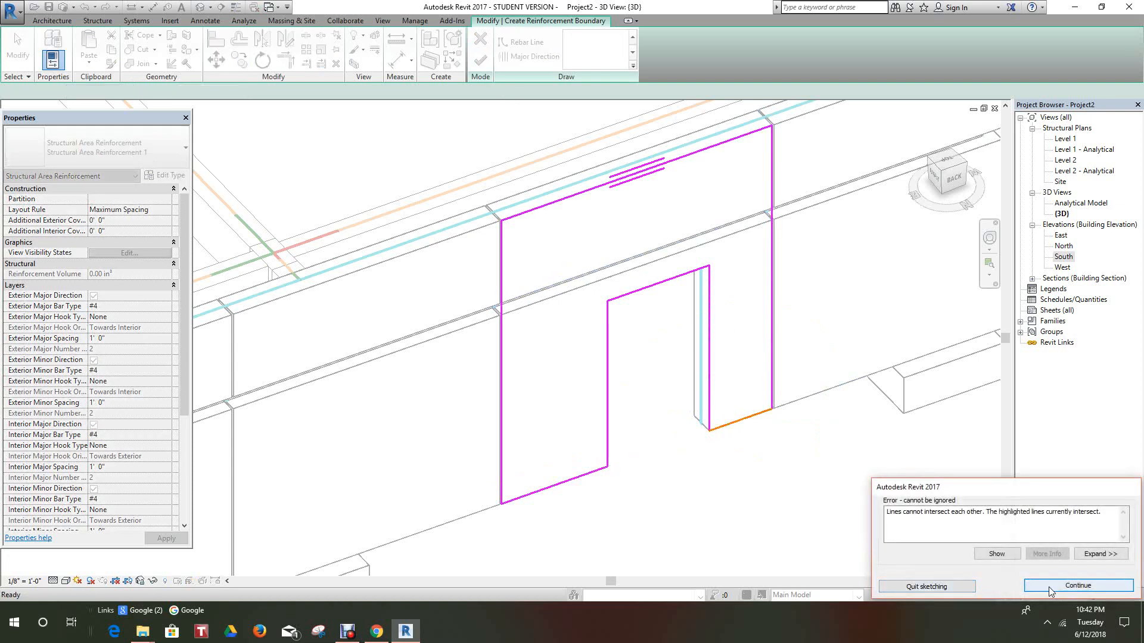
pyautogui.click(1078, 586)
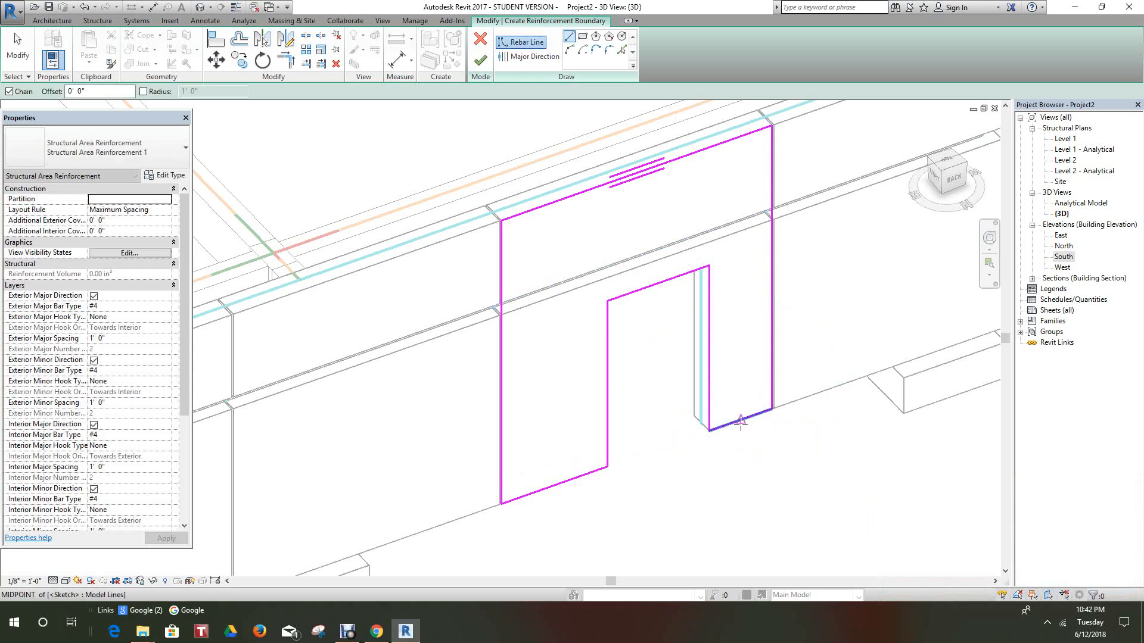
# Step: Delete the short bottom boundary line between the door's right jamb and the panel's right corner
pyautogui.rightClick(746, 459)
pyautogui.click(776, 286)
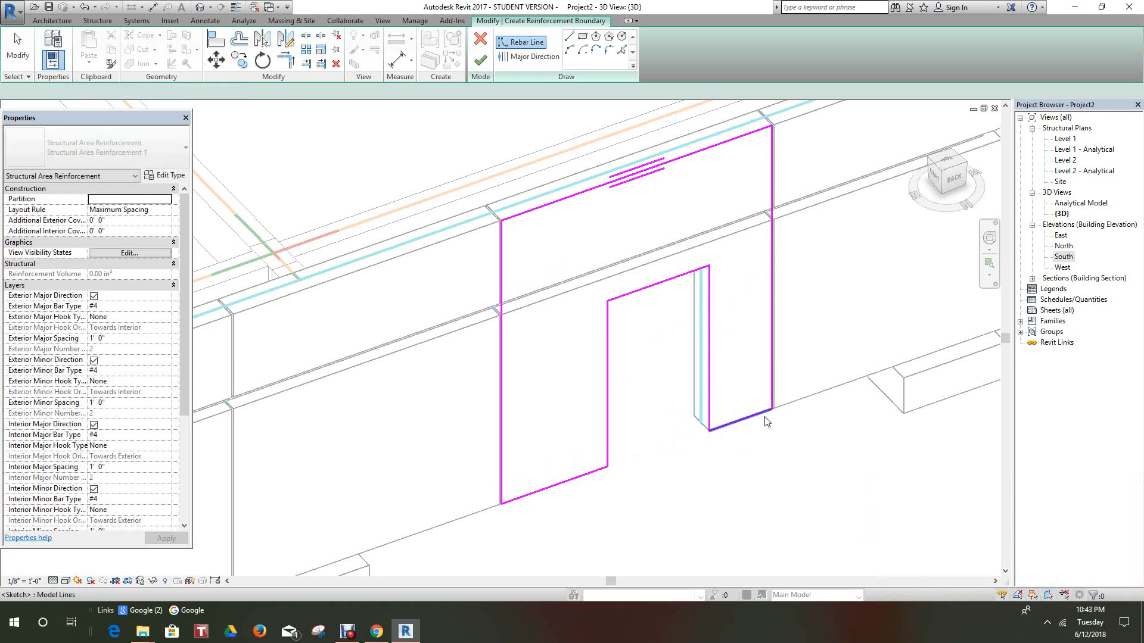
pyautogui.click(763, 424)
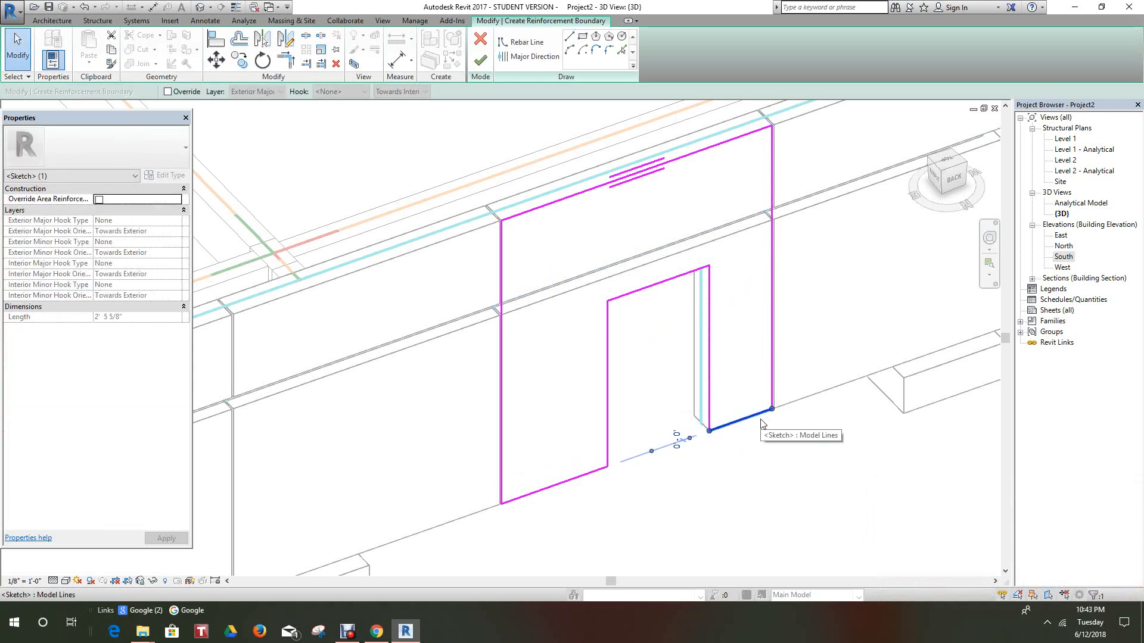
pyautogui.press('Delete')
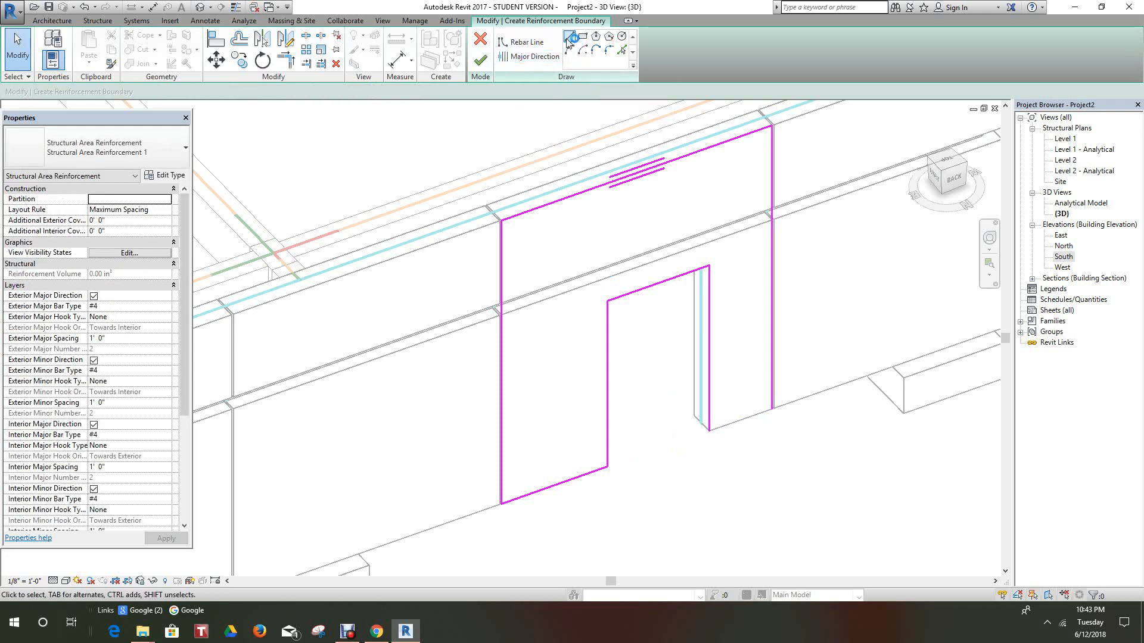
# Step: Pick the panel's bottom edge right of the door as a boundary line and try to finish the sketch without discarding it
pyautogui.click(622, 52)
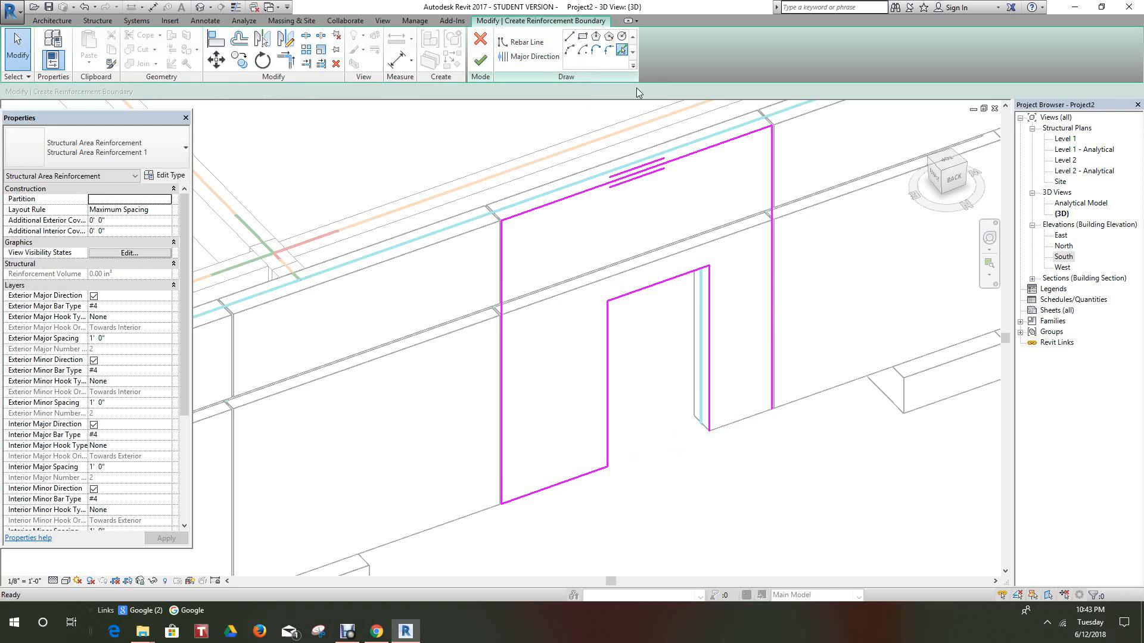
pyautogui.click(751, 433)
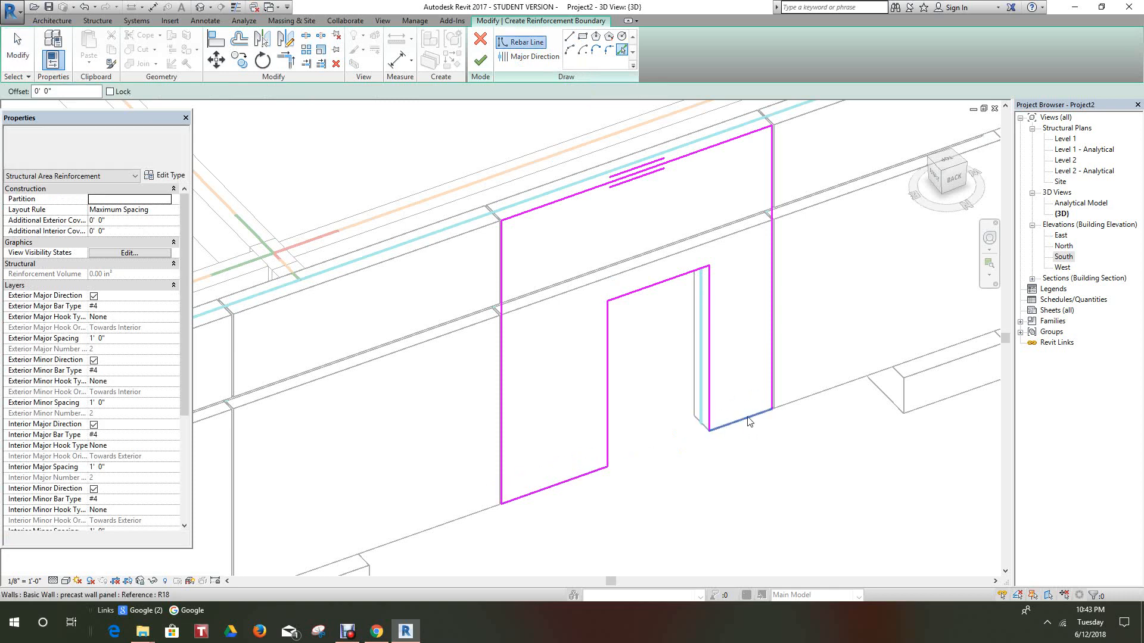
pyautogui.click(482, 60)
pyautogui.click(914, 586)
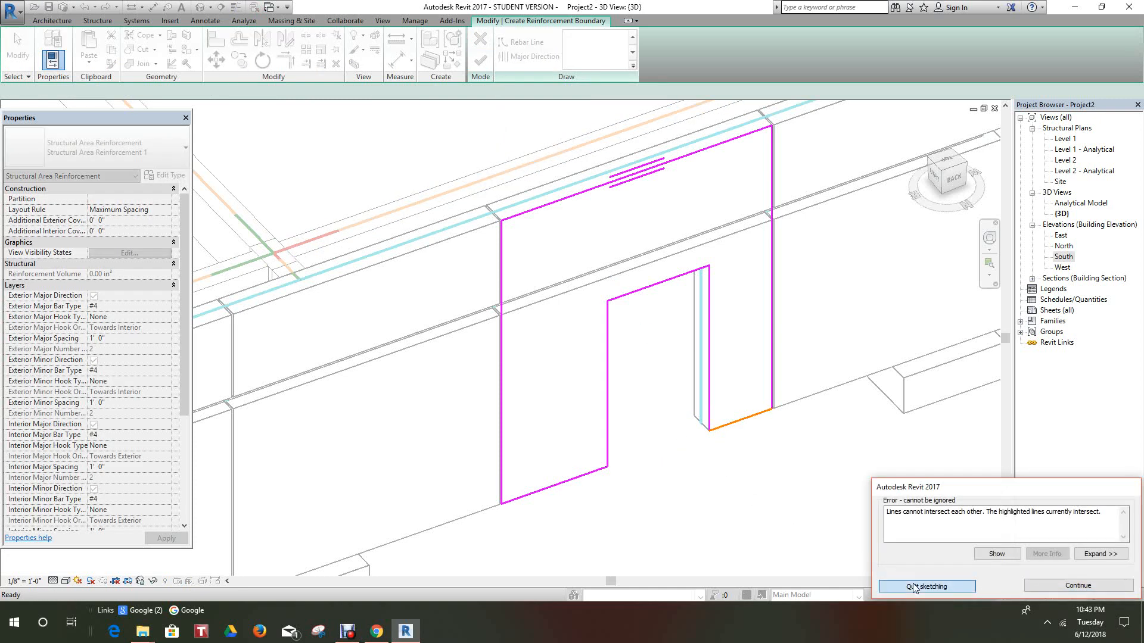
pyautogui.click(915, 587)
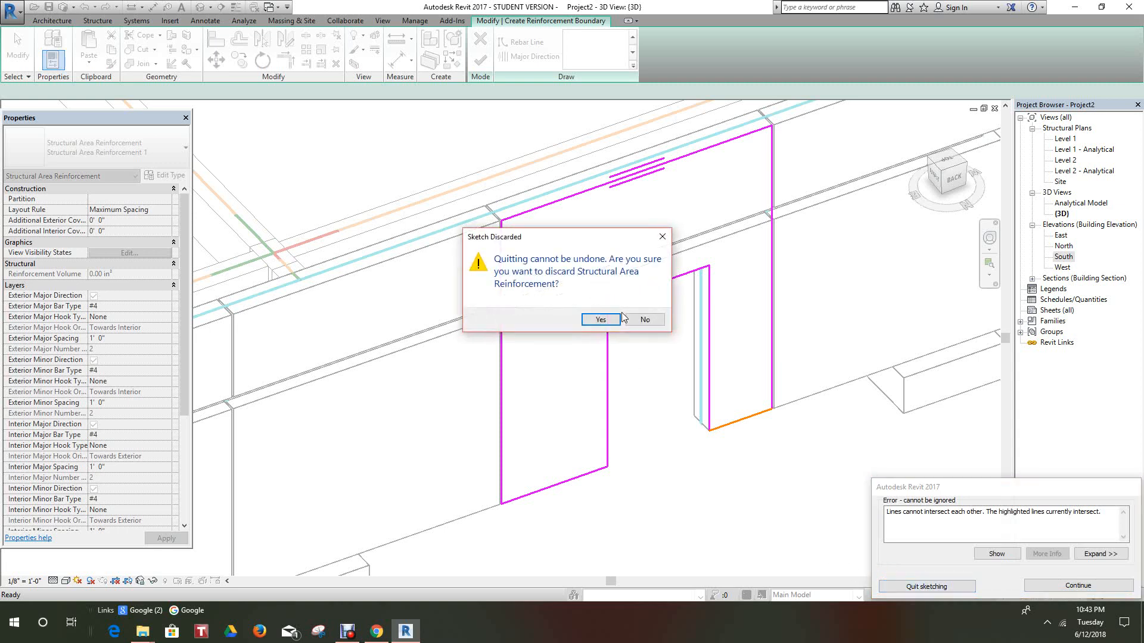
pyautogui.click(646, 320)
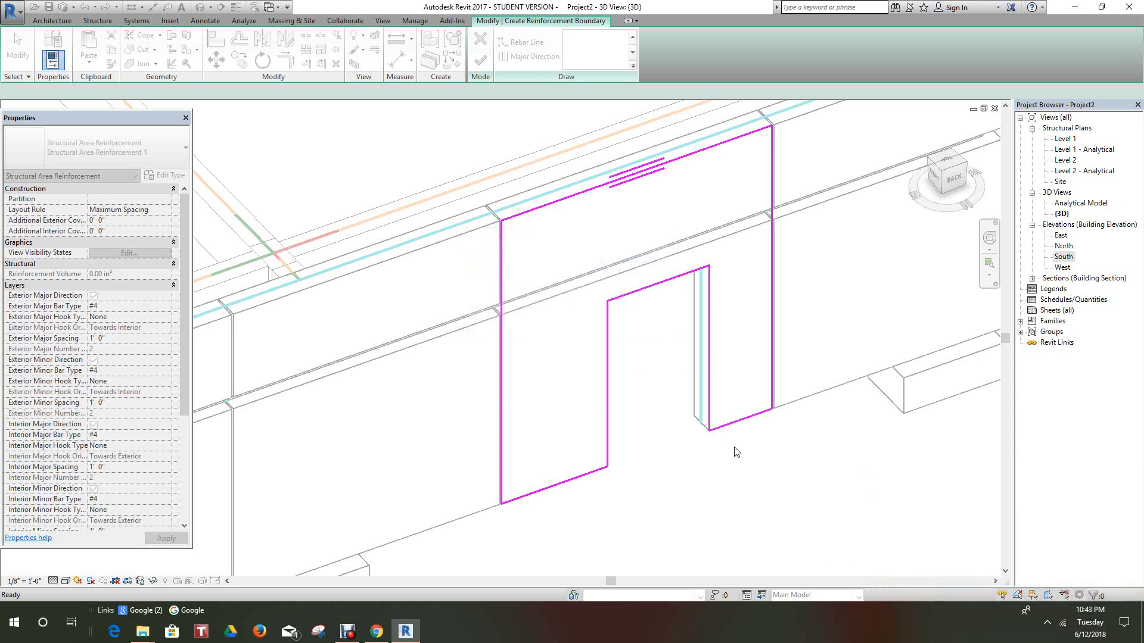
# Step: Trim the bottom boundary line right of the door to the panel's right edge line and try to finish the sketch
pyautogui.scroll(3, 735, 458)
pyautogui.click(288, 65)
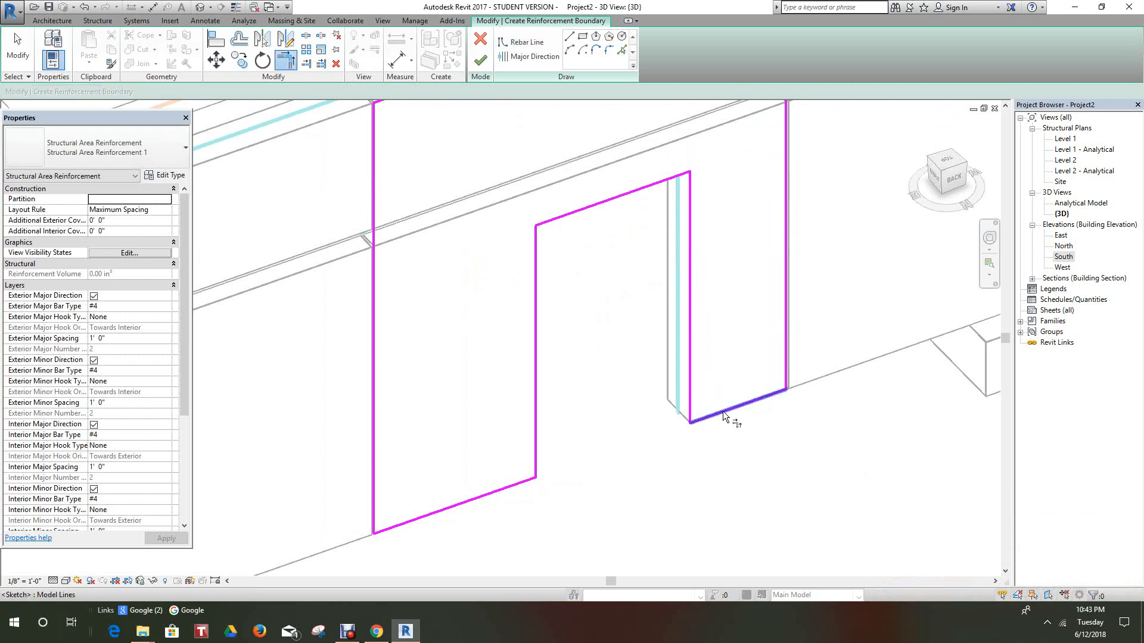
pyautogui.click(756, 399)
pyautogui.scroll(2, 787, 389)
pyautogui.scroll(2, 788, 388)
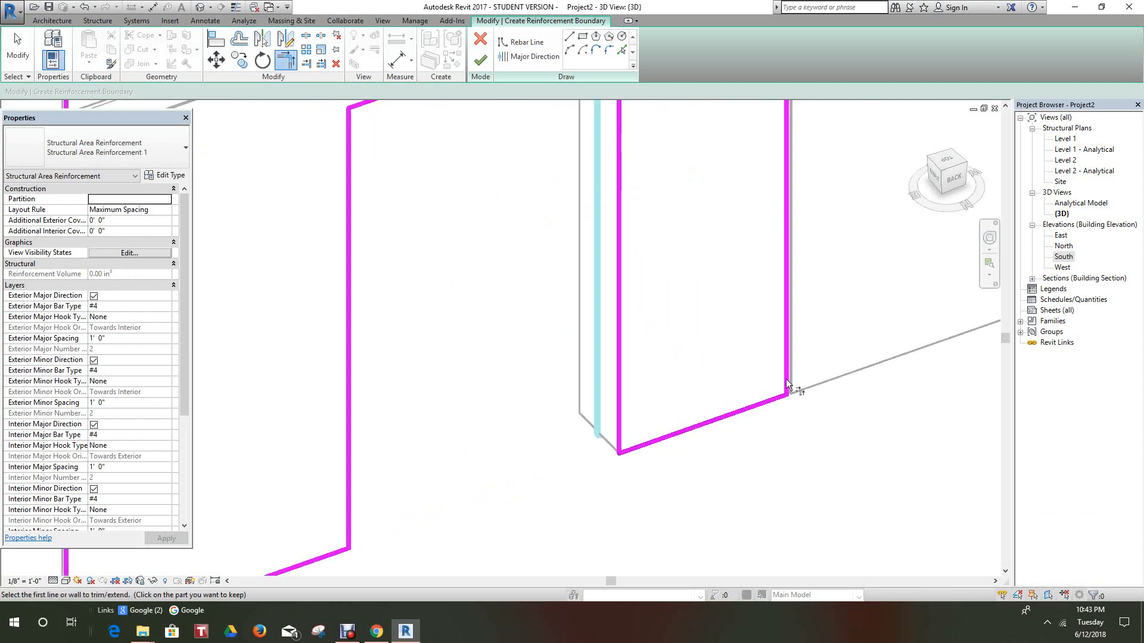
pyautogui.click(785, 379)
pyautogui.click(484, 60)
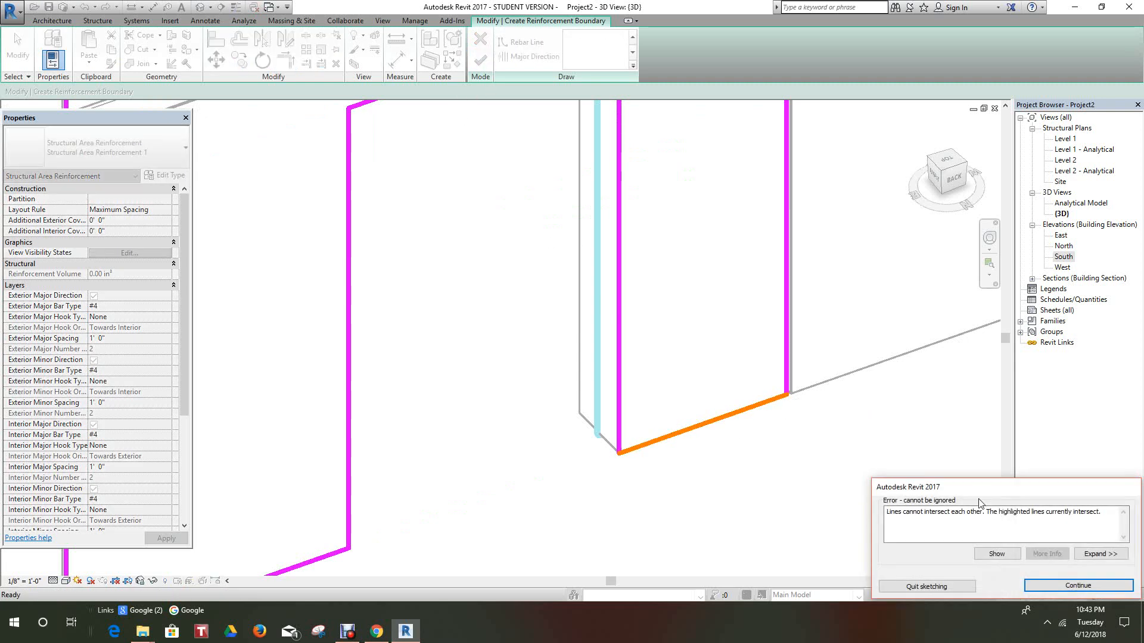
pyautogui.click(1066, 585)
# Step: Cancel the trim and remove the bottom boundary line right of the door from the sketch
pyautogui.click(702, 422)
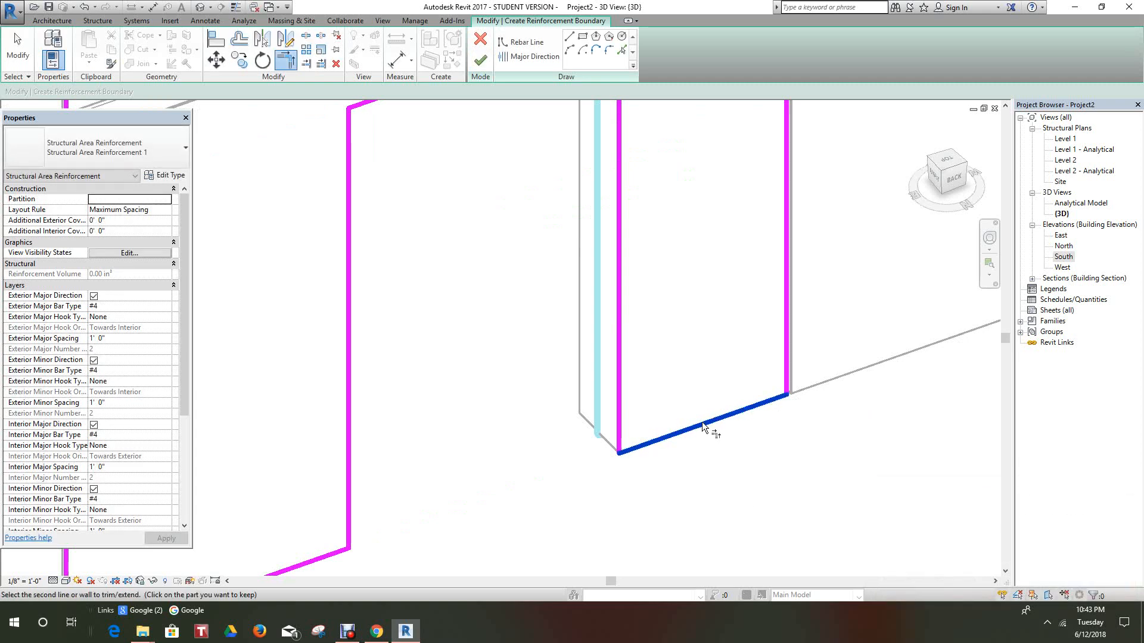
pyautogui.rightClick(703, 424)
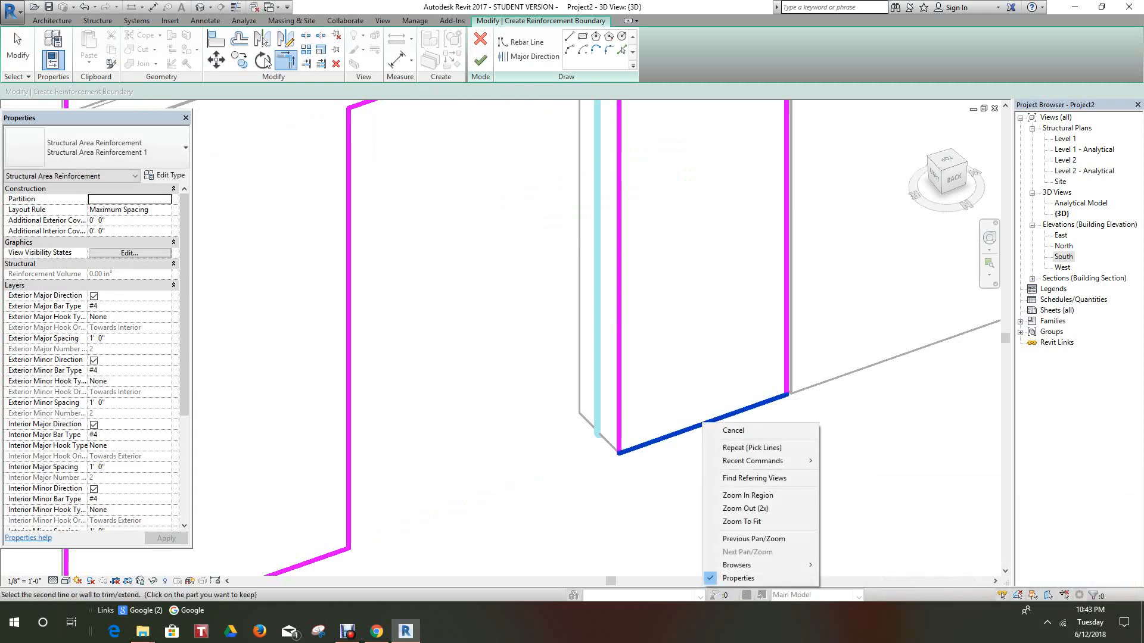
pyautogui.click(777, 430)
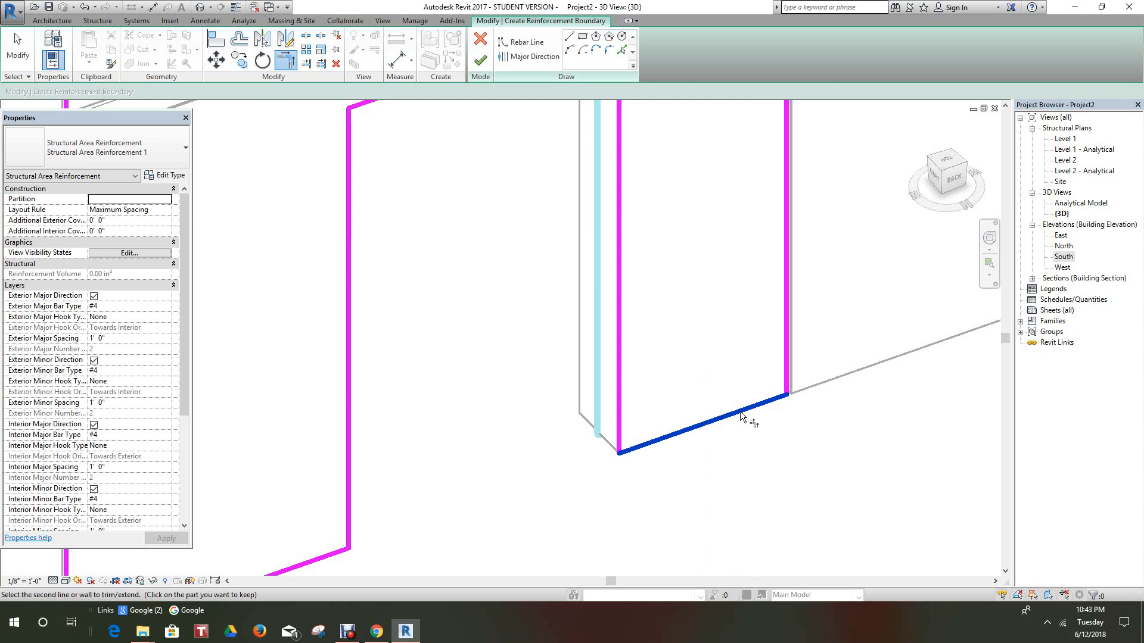
pyautogui.rightClick(741, 414)
pyautogui.click(780, 417)
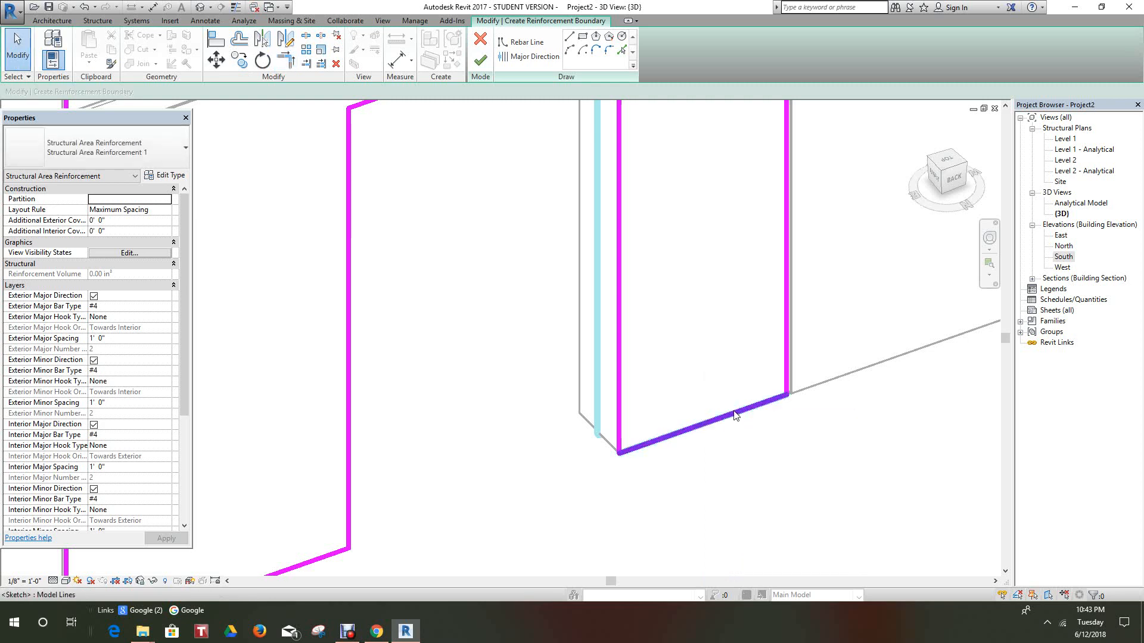
pyautogui.click(733, 409)
pyautogui.click(732, 405)
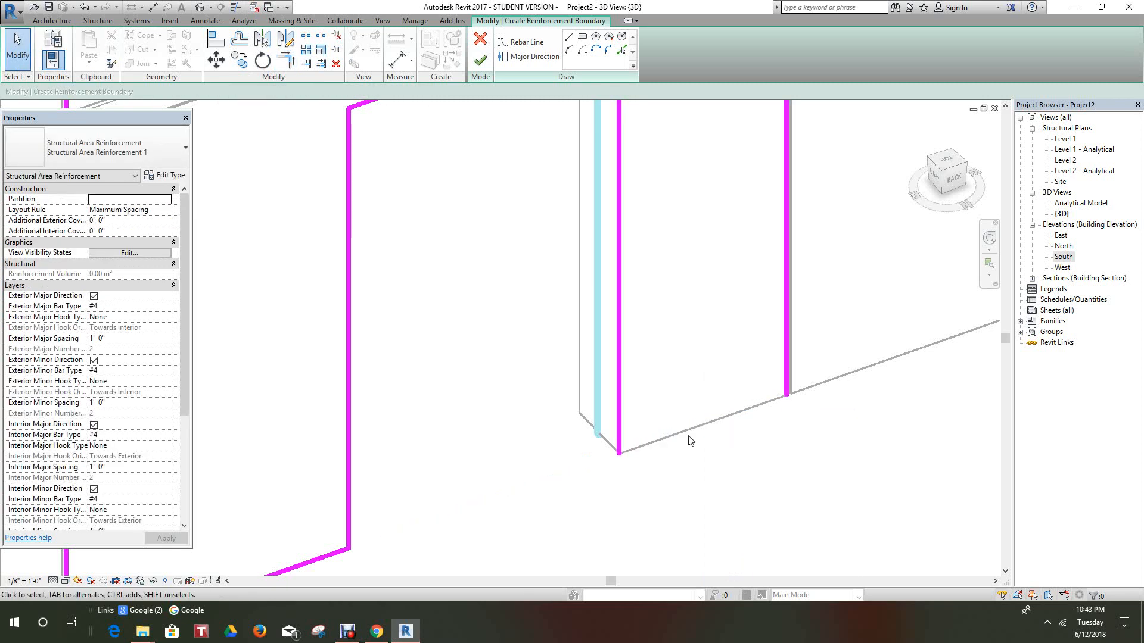
# Step: Redraw the bottom boundary line from the door's right jamb to the panel's right corner and try to finish the sketch
pyautogui.scroll(-2, 693, 453)
pyautogui.scroll(-3, 697, 466)
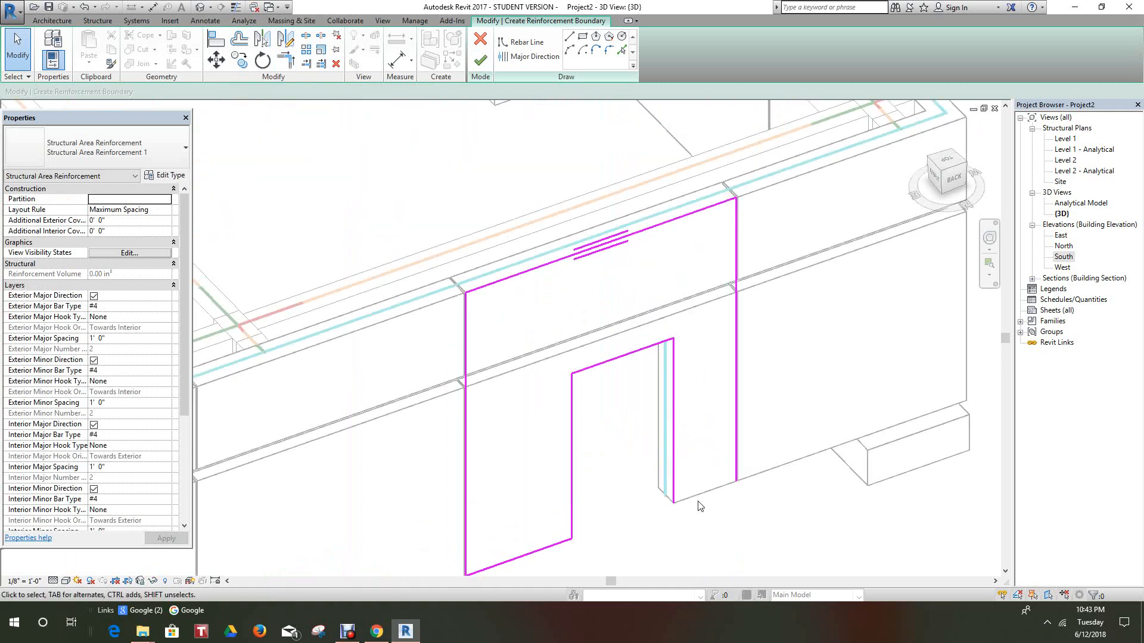
pyautogui.scroll(3, 682, 501)
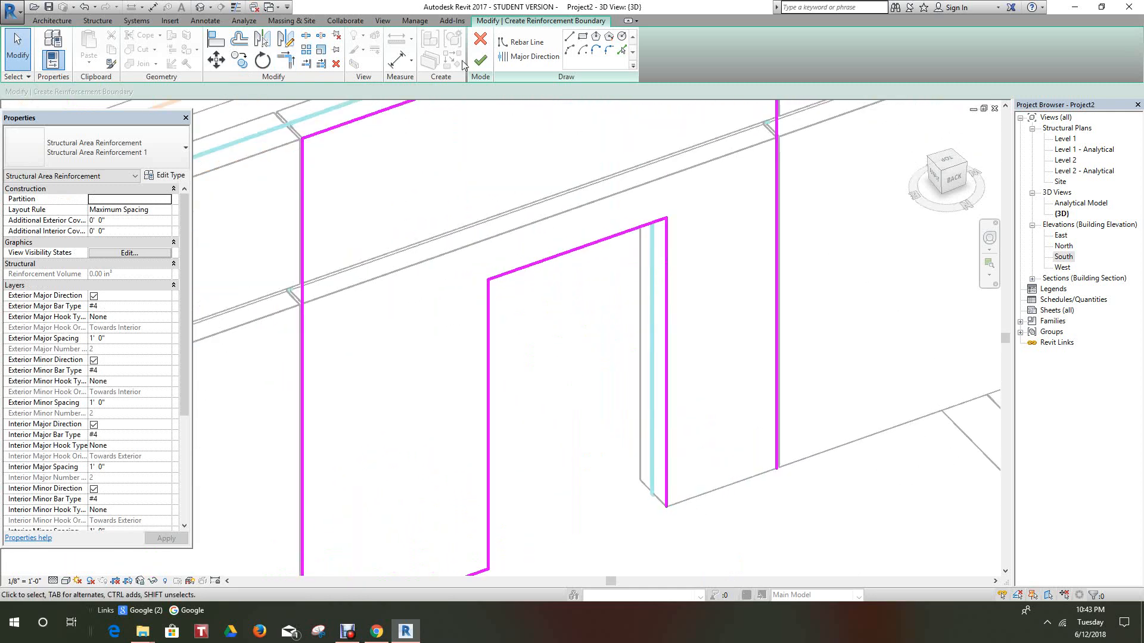
pyautogui.click(569, 37)
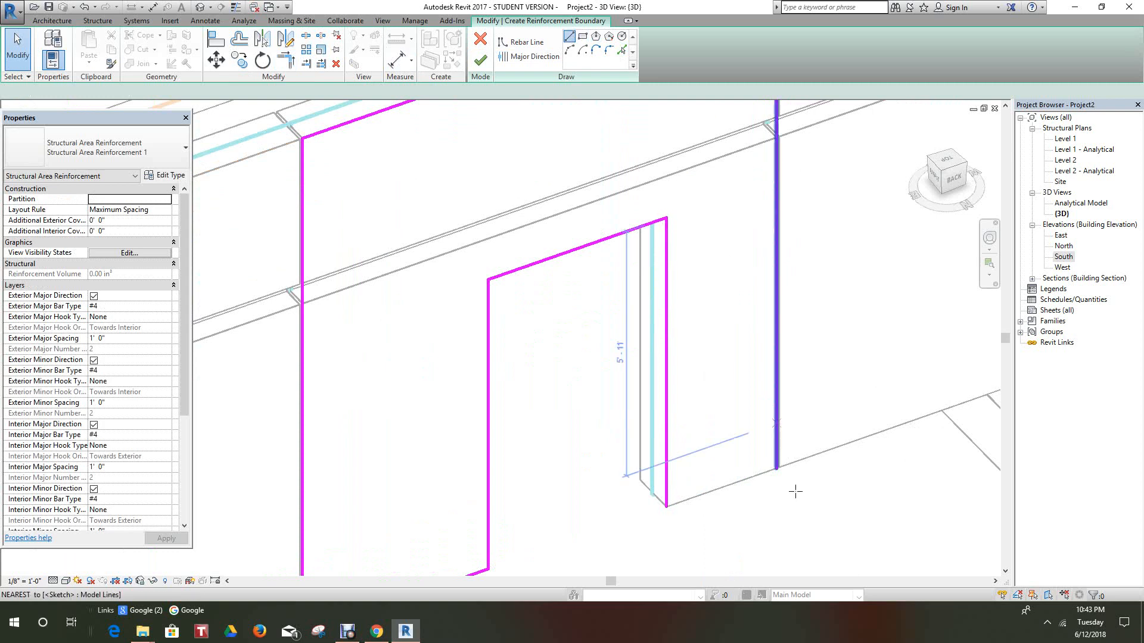
pyautogui.click(667, 506)
pyautogui.click(778, 468)
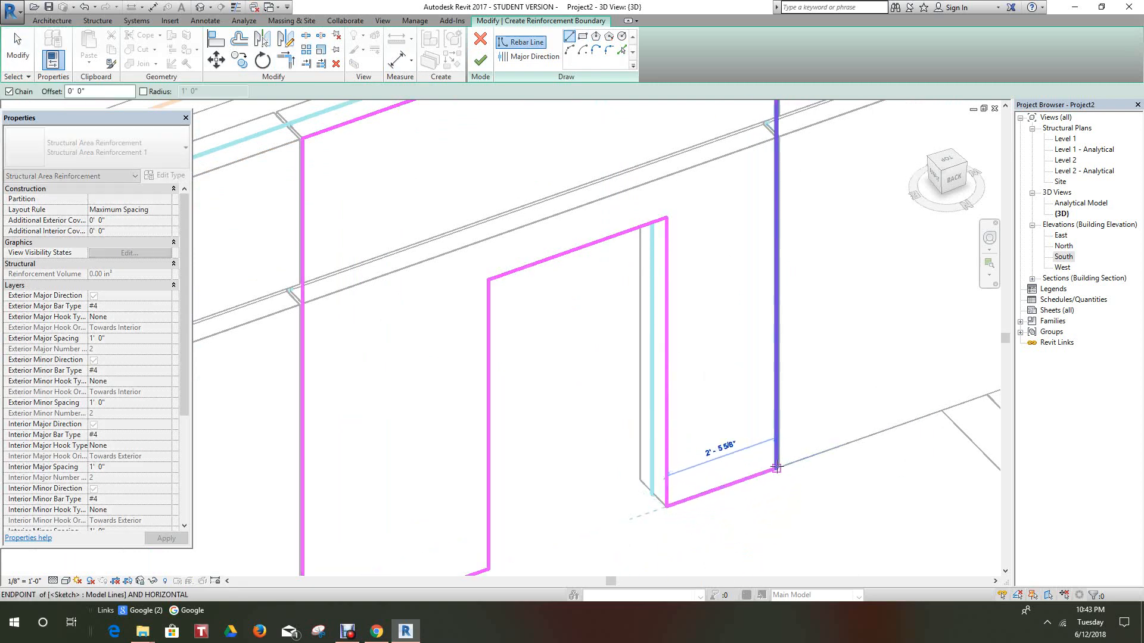
pyautogui.press('Escape')
pyautogui.scroll(-3, 768, 489)
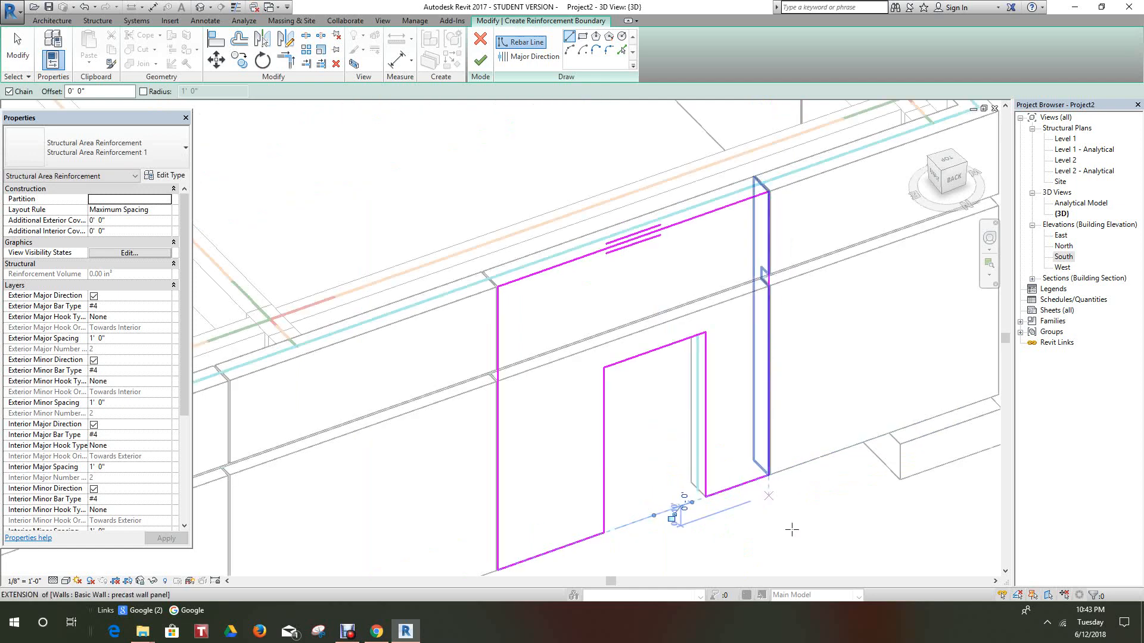
pyautogui.click(481, 59)
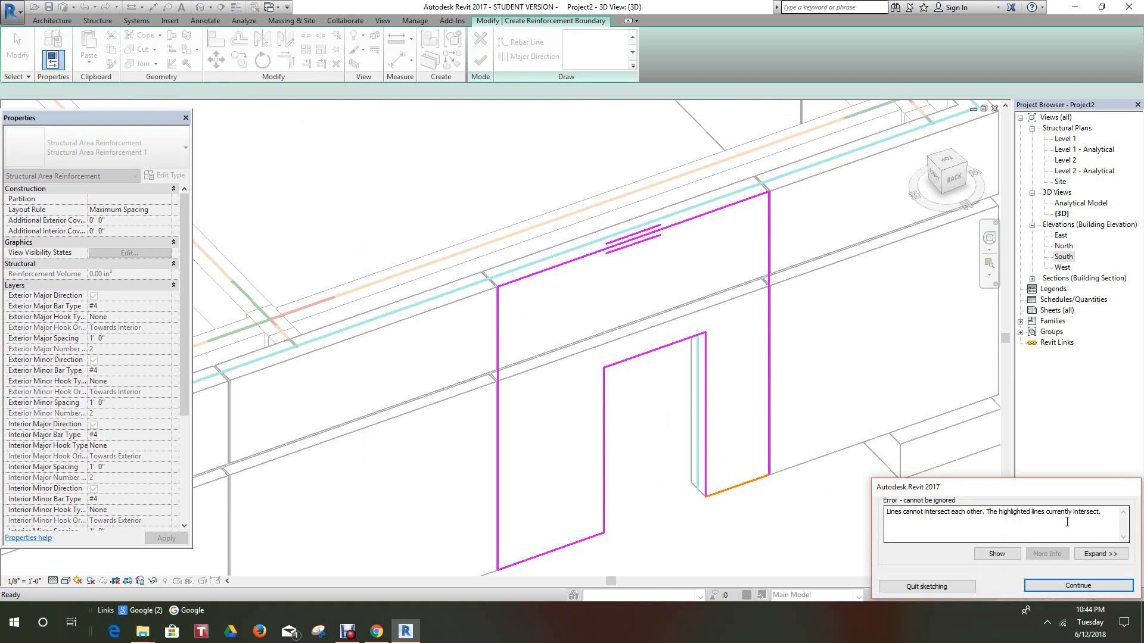
pyautogui.click(1078, 586)
# Step: Trim the bottom line to a corner with the door's right jamb and the panel's right edge, and try to finish the sketch
pyautogui.scroll(2, 808, 536)
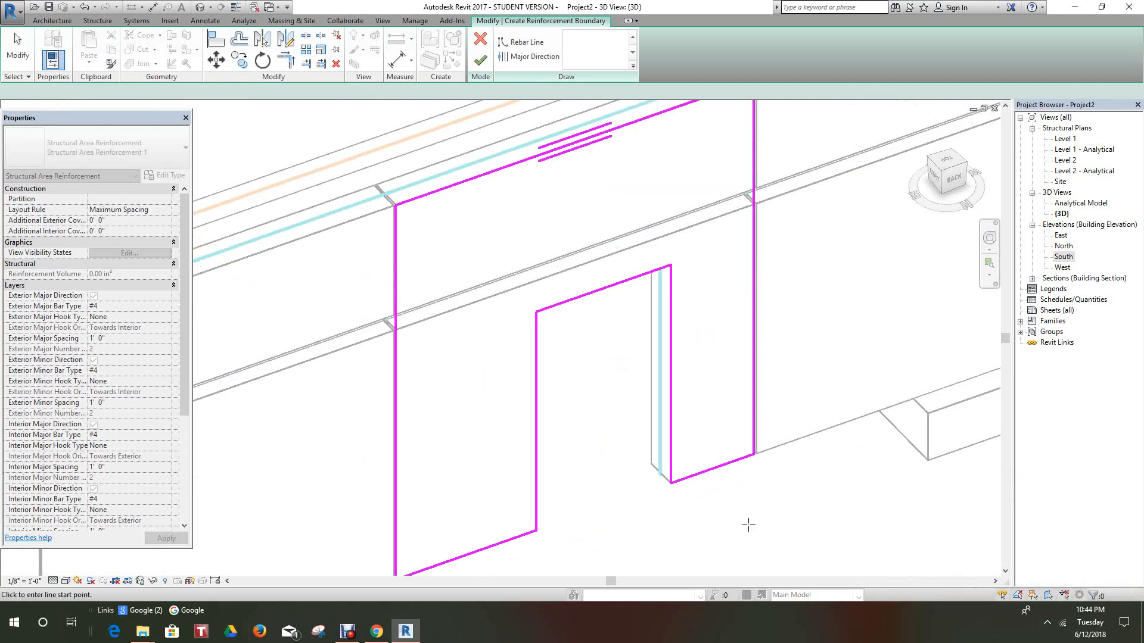
pyautogui.scroll(3, 748, 525)
pyautogui.rightClick(714, 503)
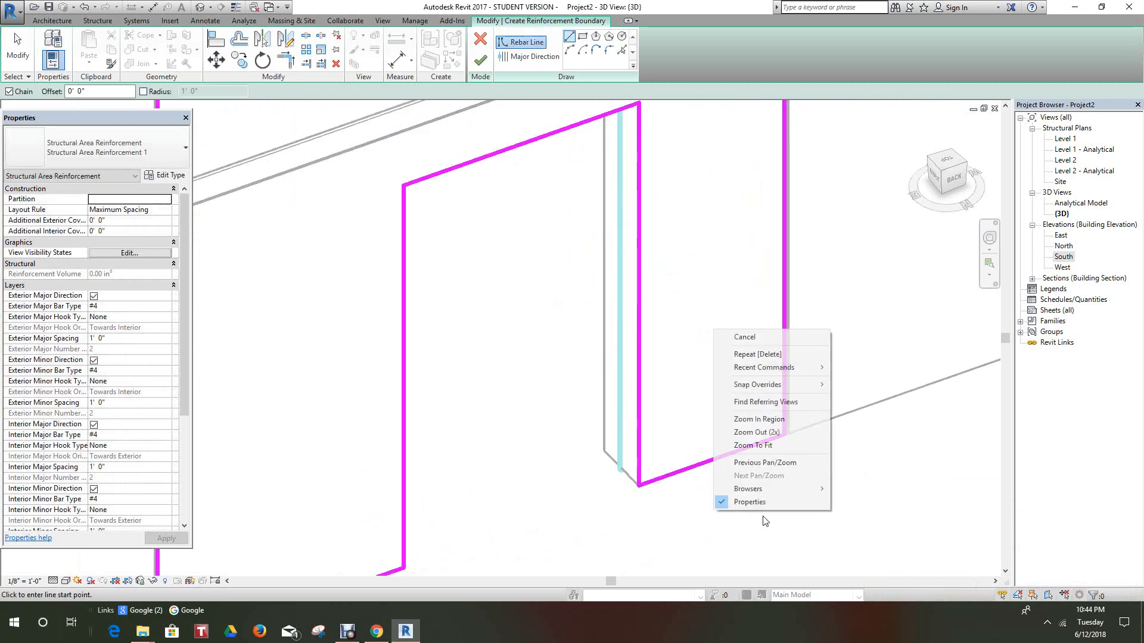
pyautogui.click(746, 337)
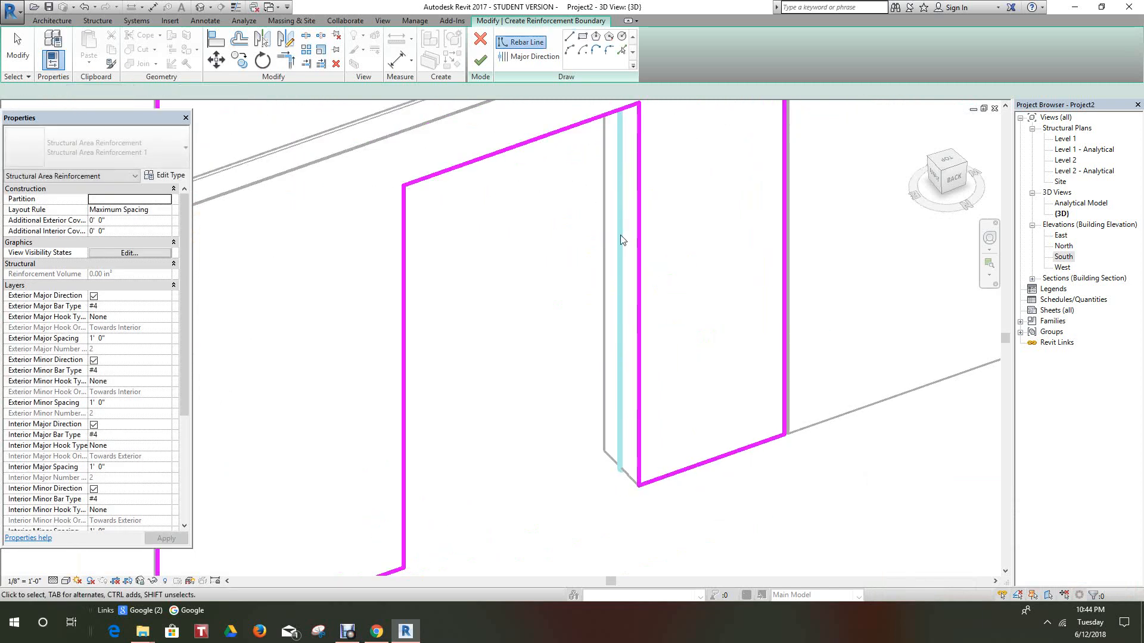
pyautogui.click(286, 61)
pyautogui.click(639, 405)
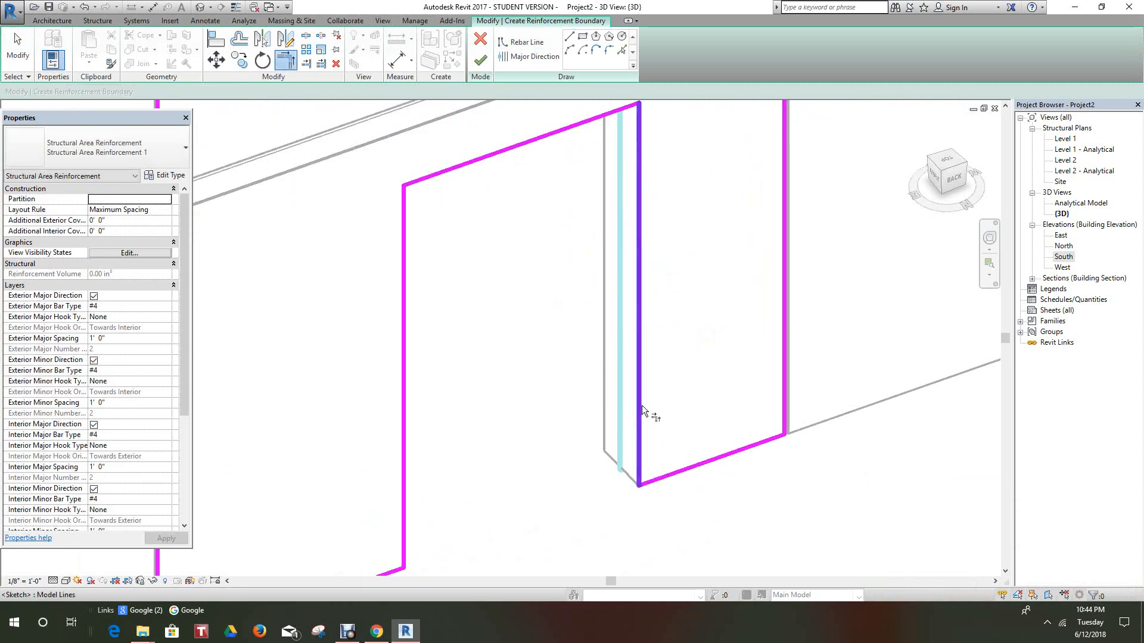
pyautogui.click(668, 474)
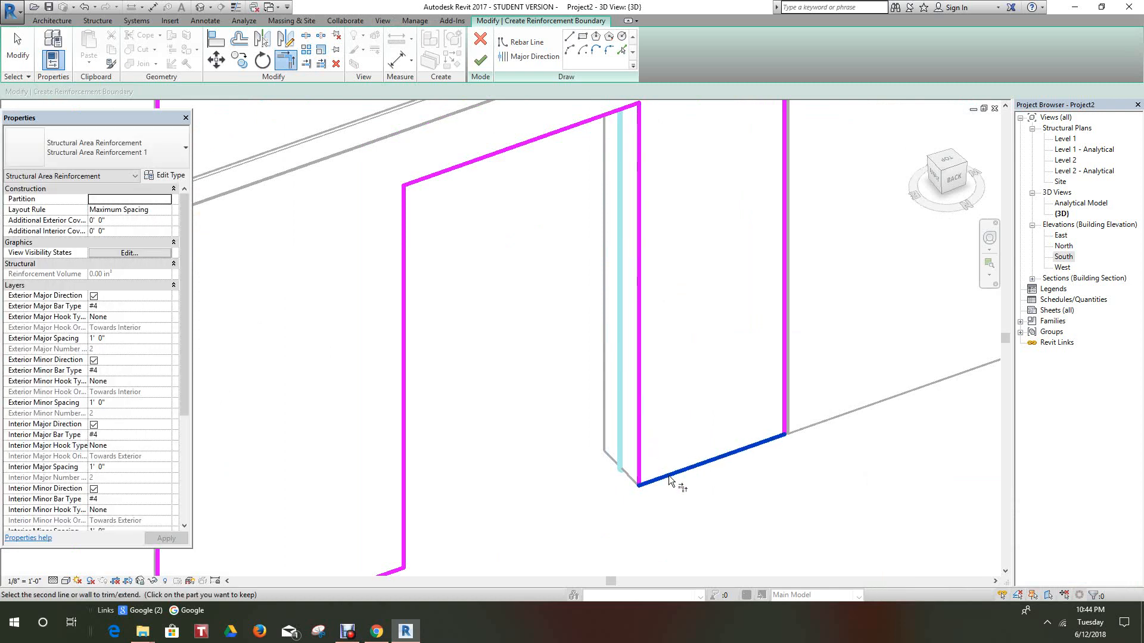
pyautogui.click(783, 416)
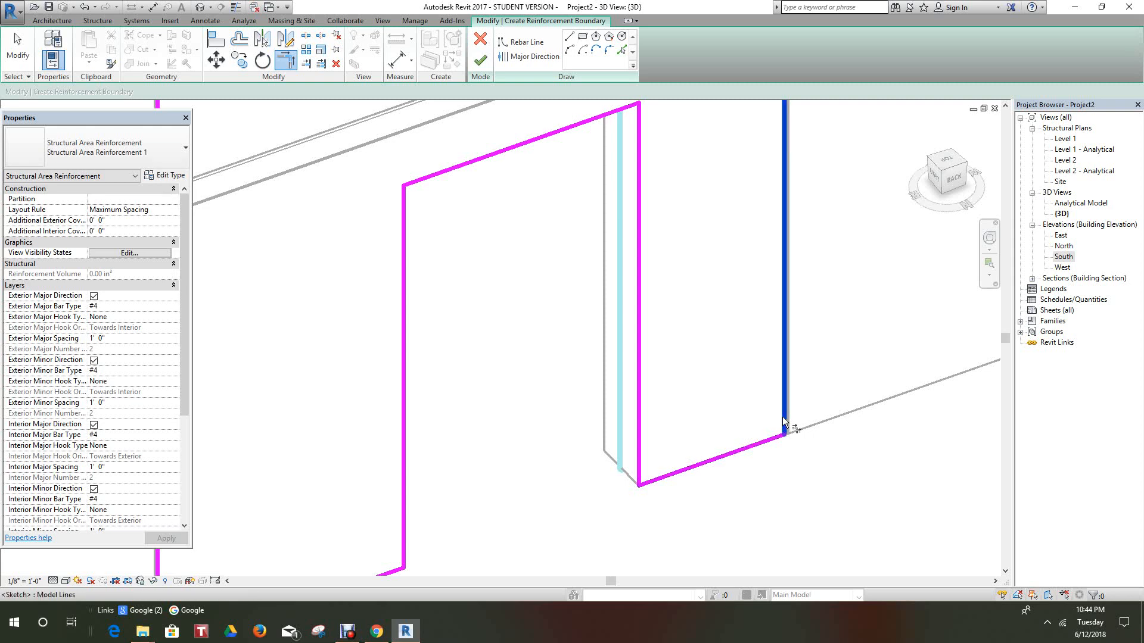
pyautogui.click(770, 438)
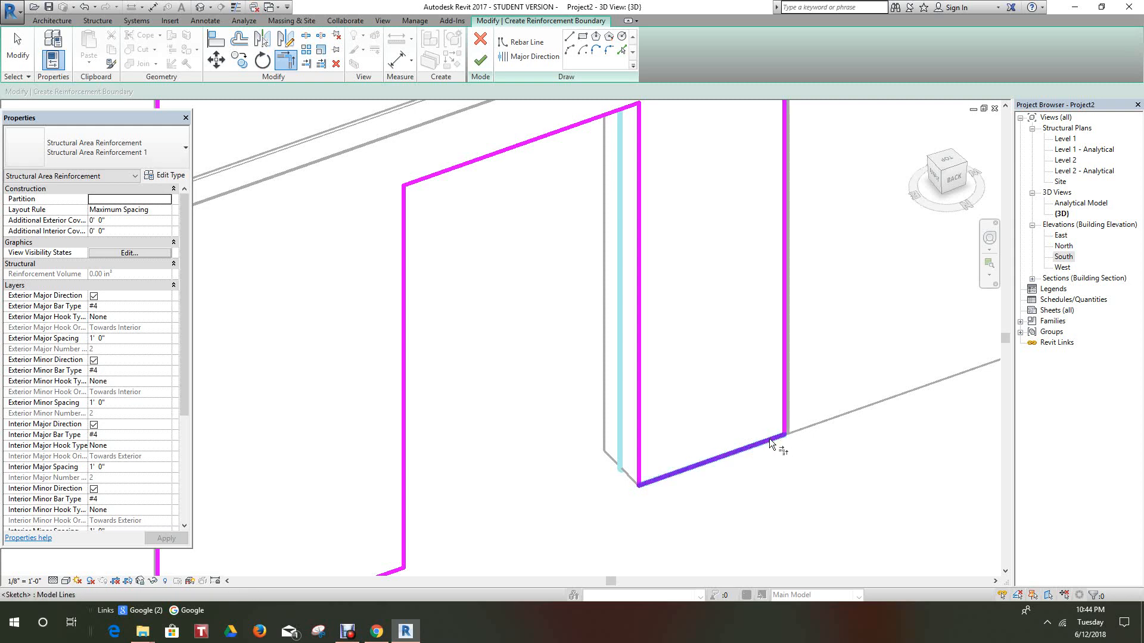
pyautogui.click(769, 438)
pyautogui.click(483, 61)
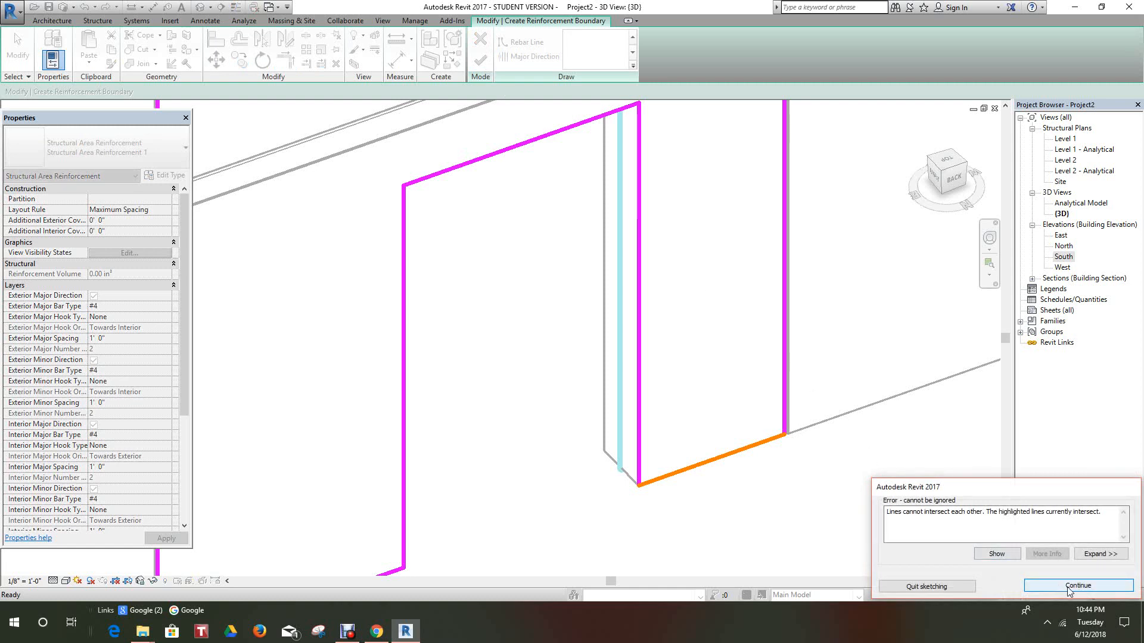
pyautogui.click(1078, 586)
# Step: Discard the area reinforcement sketch around the door opening
pyautogui.scroll(-6, 822, 459)
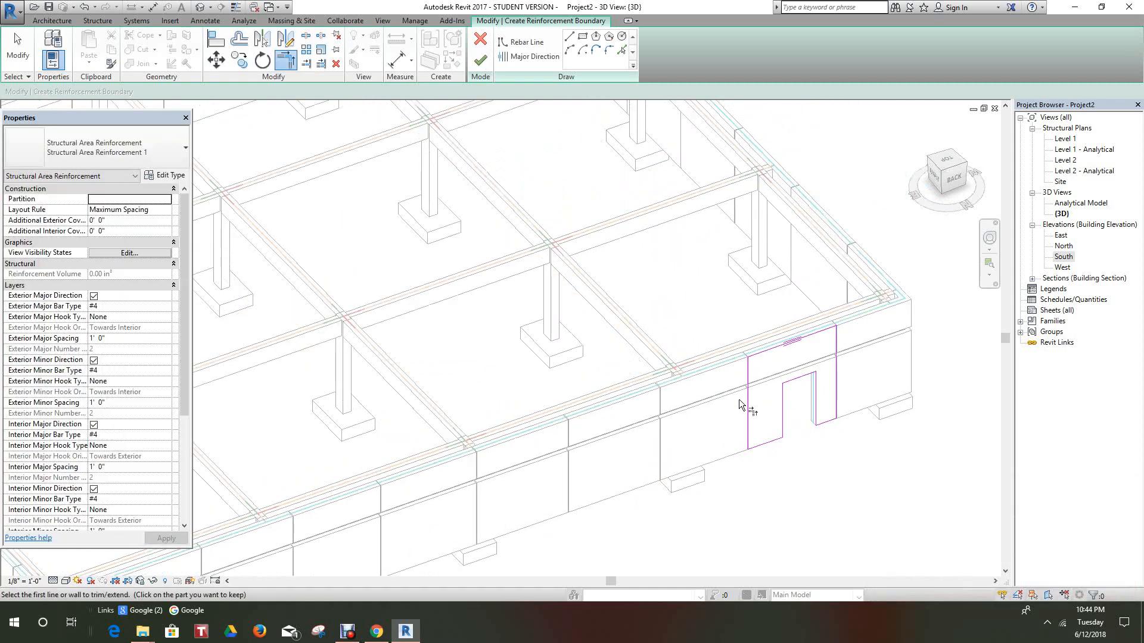
pyautogui.scroll(3, 739, 382)
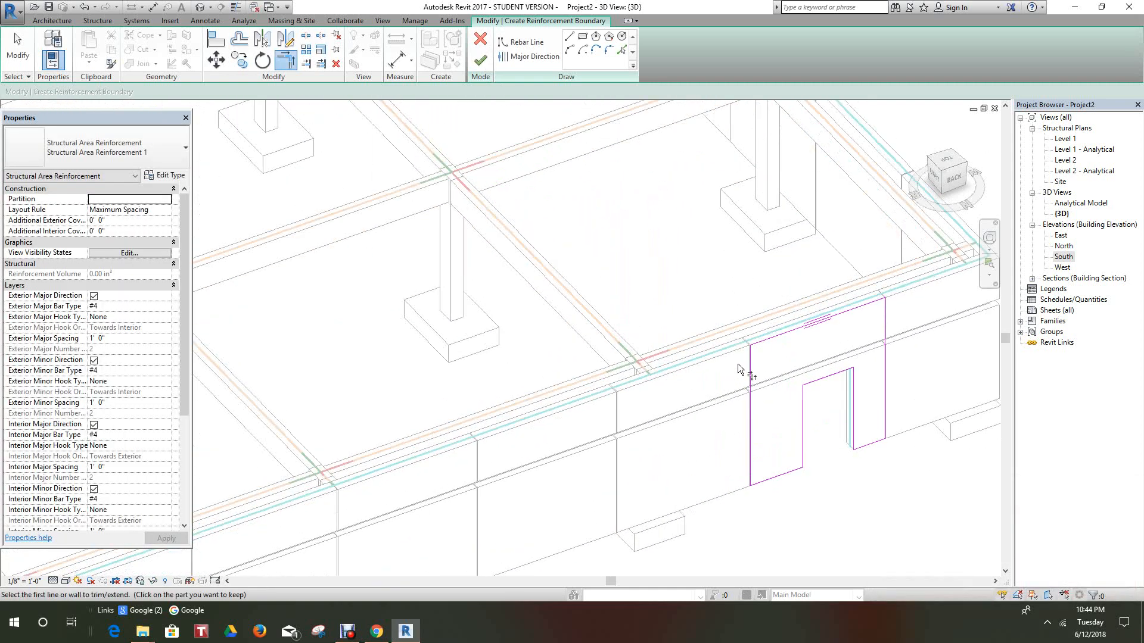
pyautogui.click(480, 42)
pyautogui.click(601, 320)
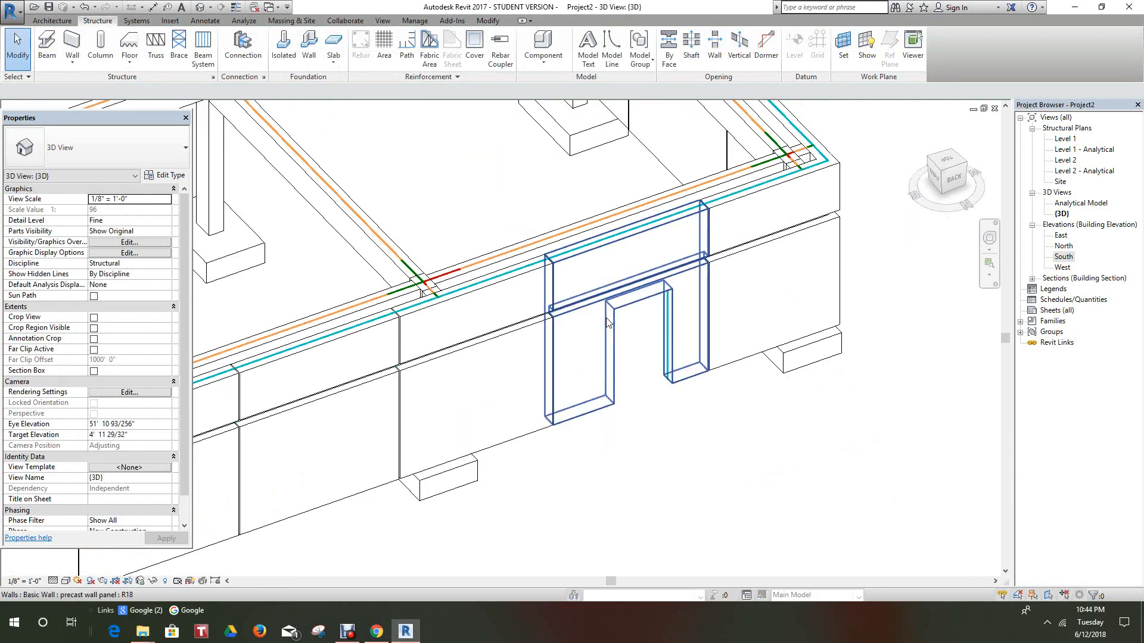
pyautogui.scroll(4, 671, 461)
pyautogui.scroll(2, 671, 461)
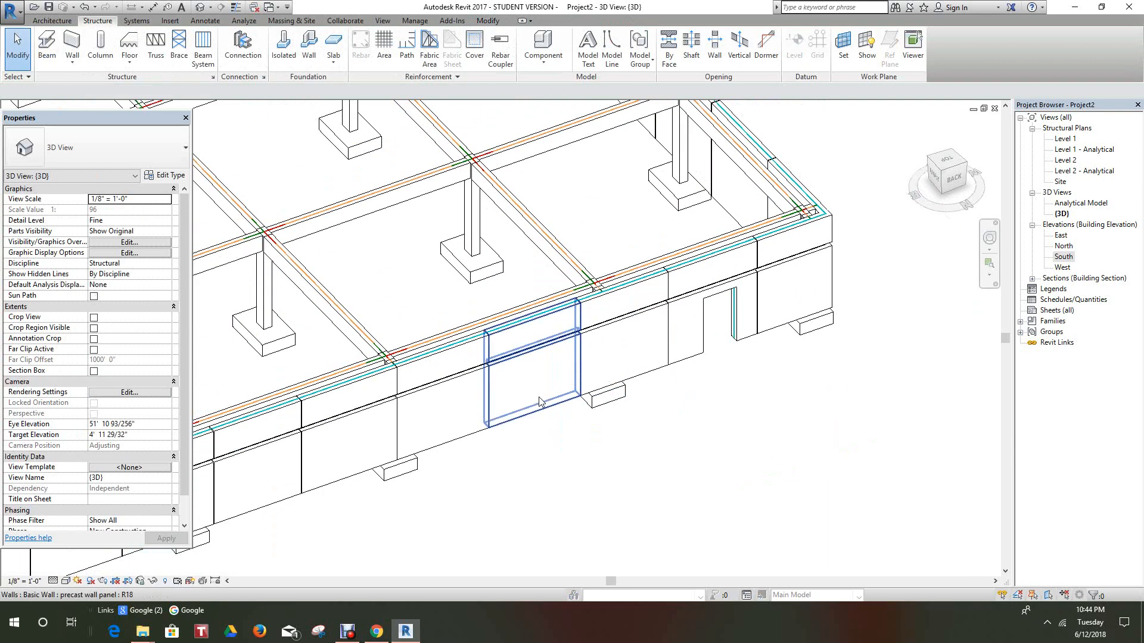
pyautogui.moveTo(567, 453); pyautogui.dragTo(724, 390, button='middle')
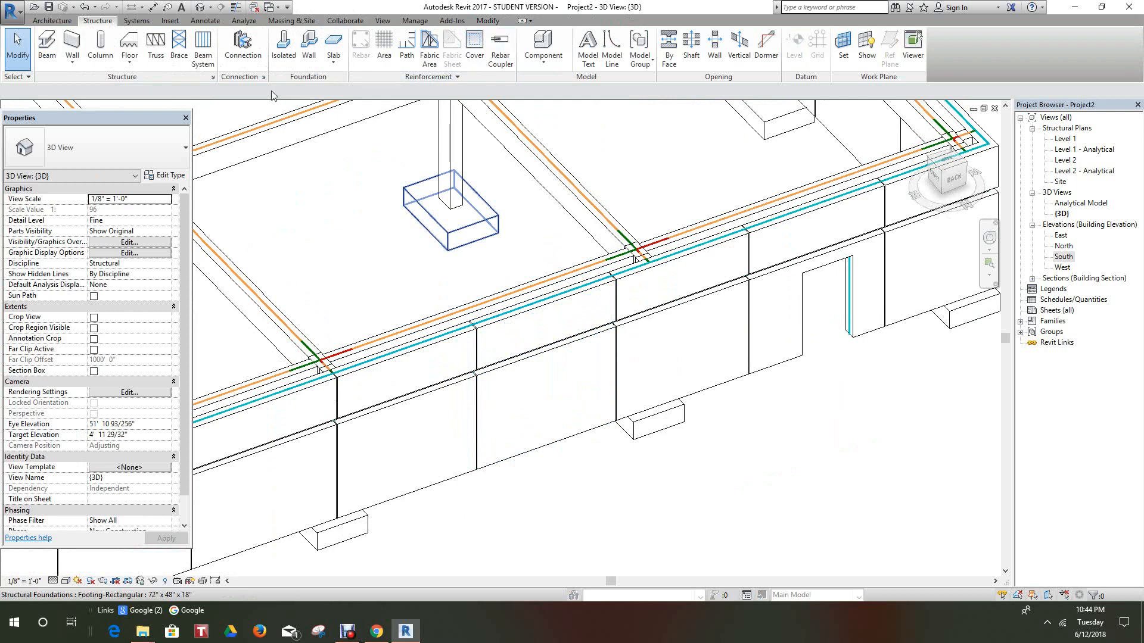
# Step: Start area reinforcement on the precast panel two panels left of the door panel and add a boundary line along its top edge
pyautogui.click(390, 48)
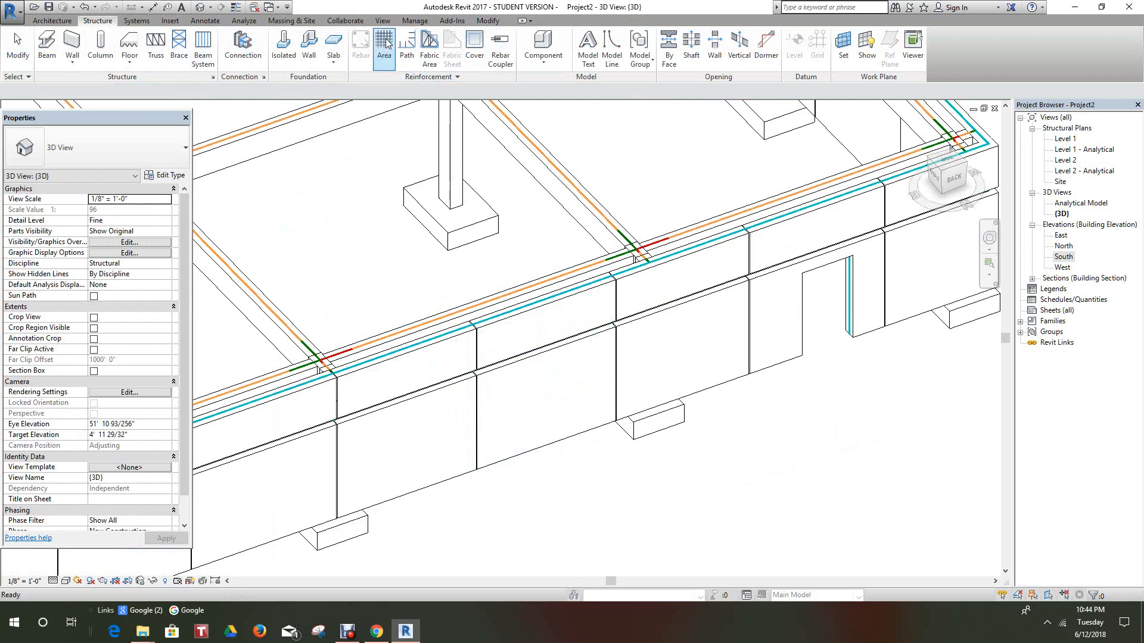
pyautogui.click(512, 327)
pyautogui.click(596, 333)
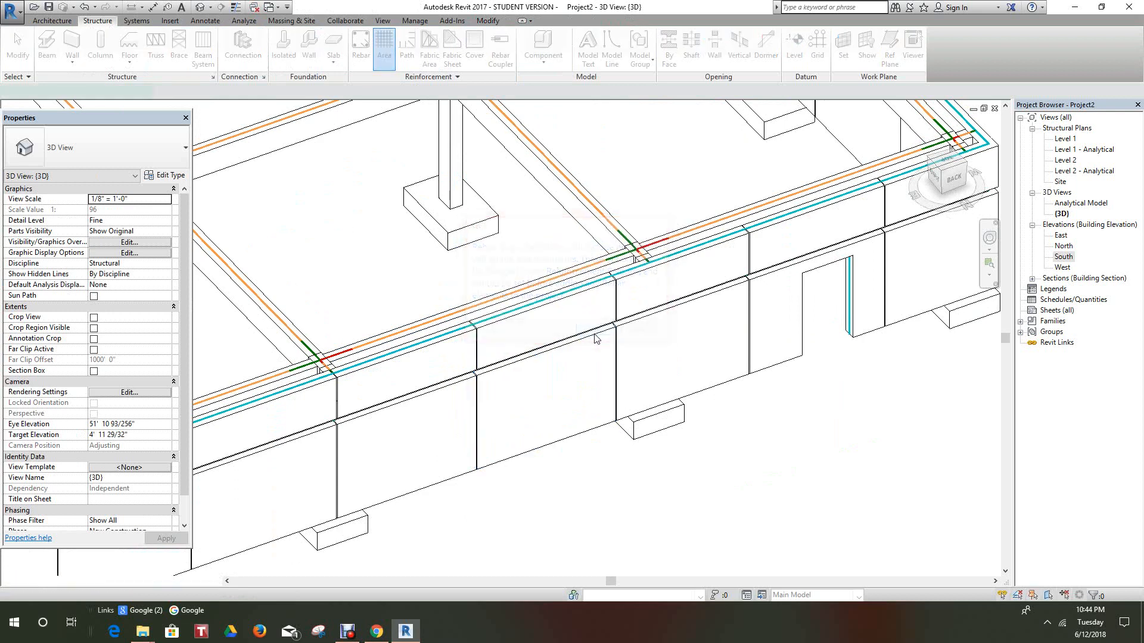
pyautogui.click(621, 51)
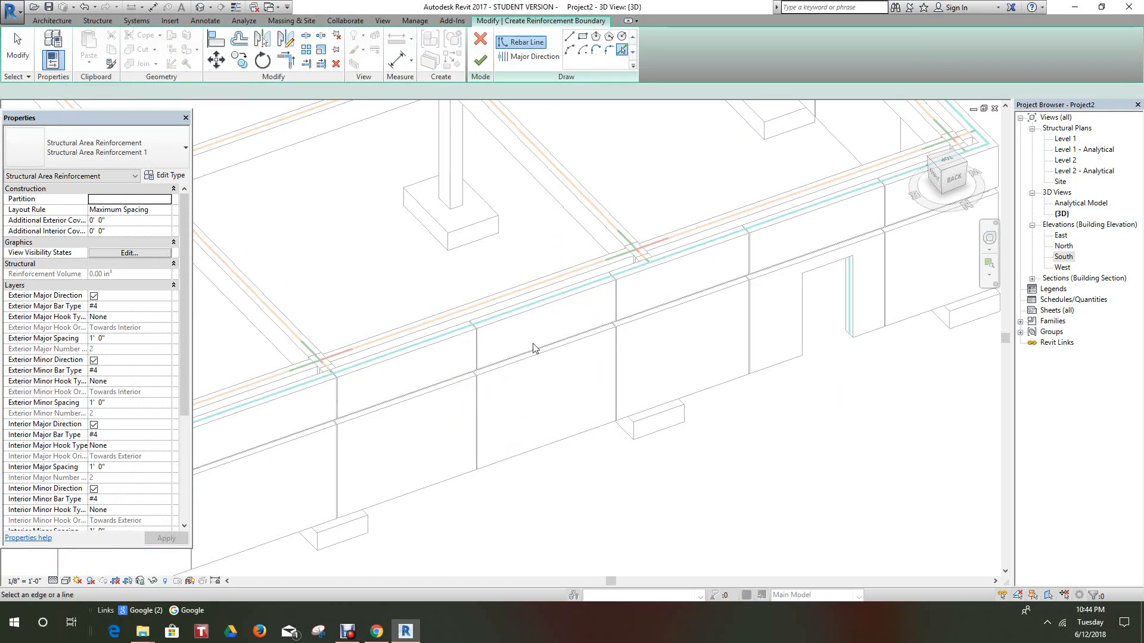
pyautogui.scroll(2, 527, 322)
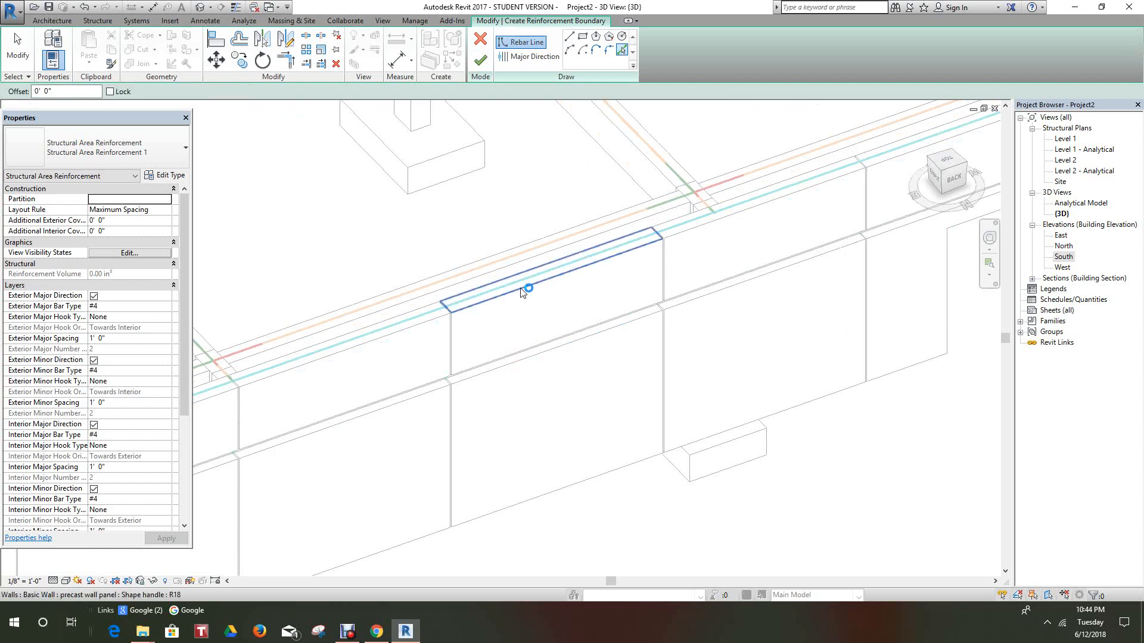
pyautogui.click(521, 292)
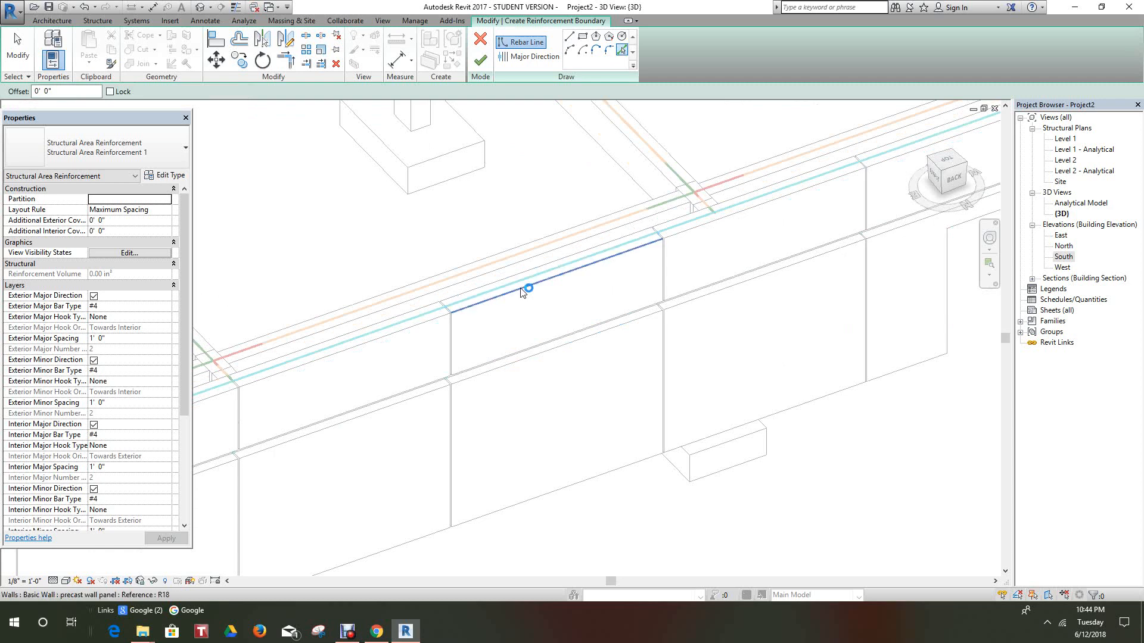
# Step: Add boundary lines along the panel's left edge, above the reveal and at full height, and try to finish the sketch
pyautogui.click(454, 361)
pyautogui.scroll(4, 451, 384)
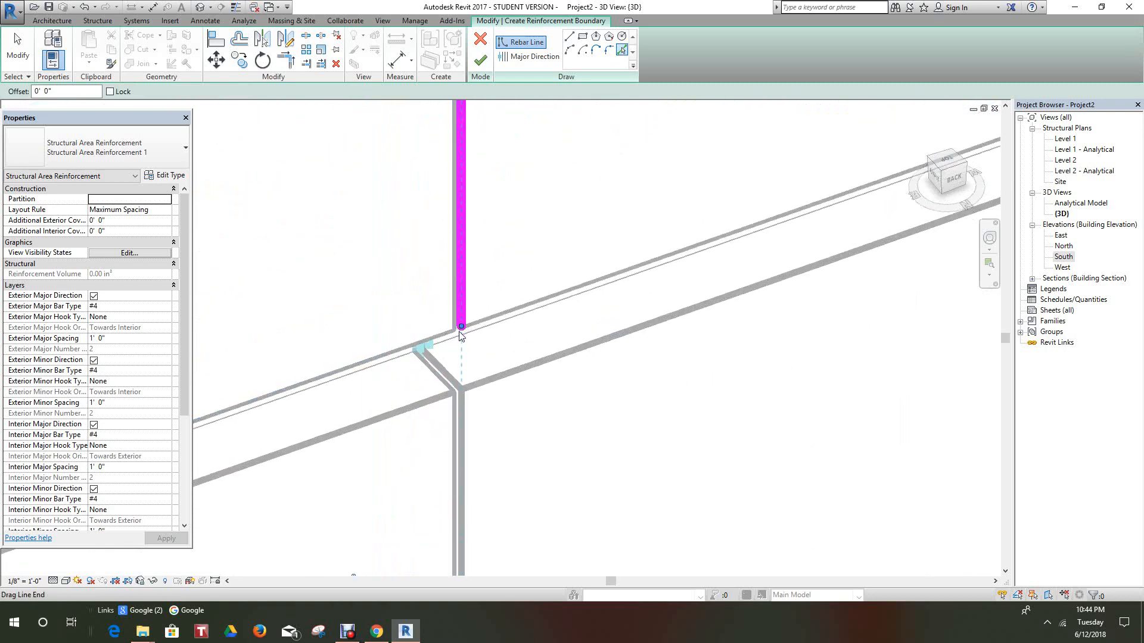
pyautogui.scroll(2, 458, 332)
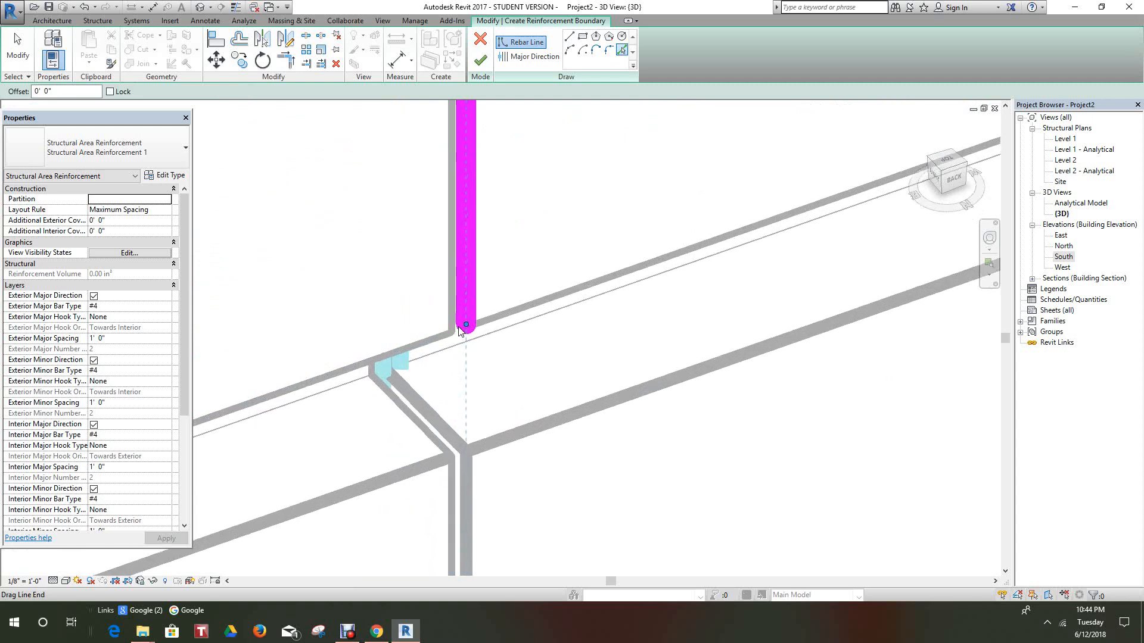
pyautogui.click(459, 325)
pyautogui.scroll(-2, 497, 332)
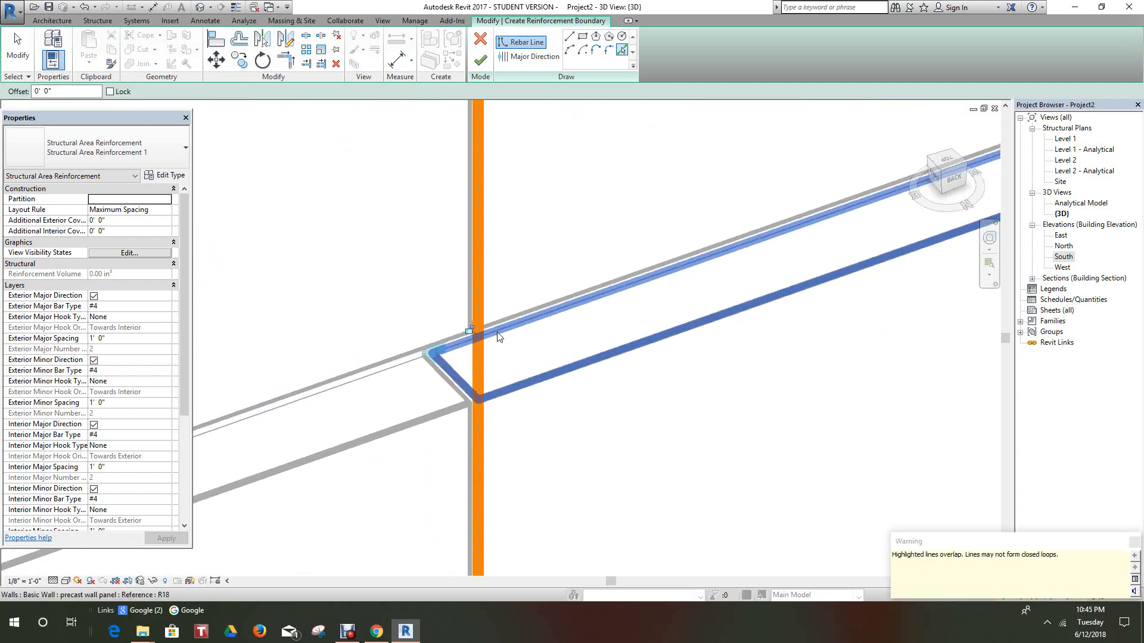
pyautogui.scroll(-4, 497, 337)
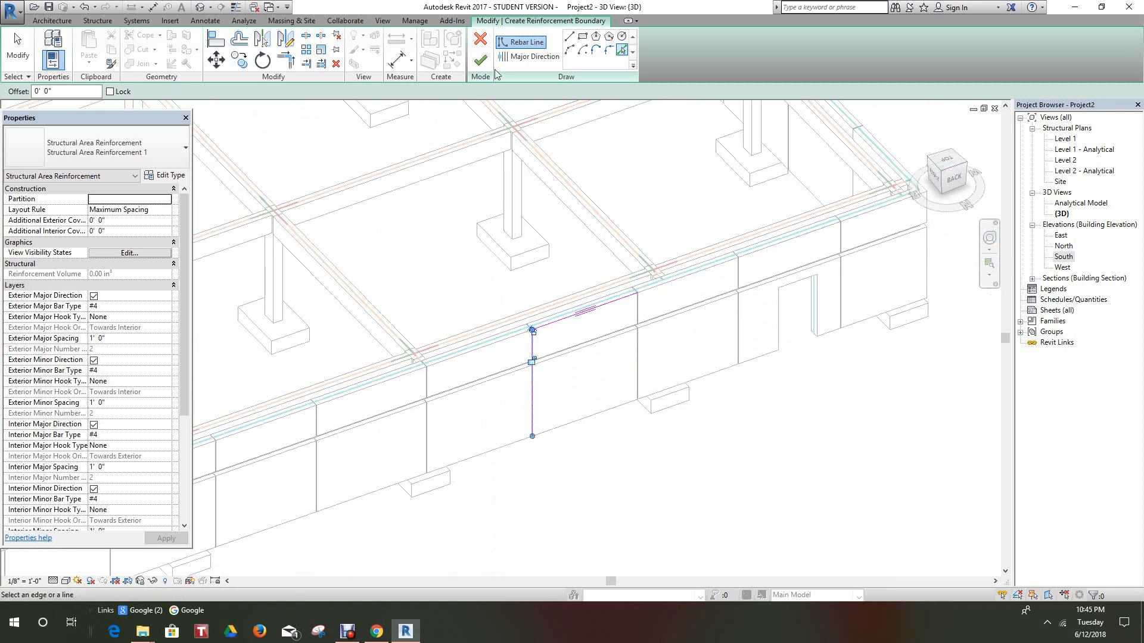
pyautogui.click(480, 60)
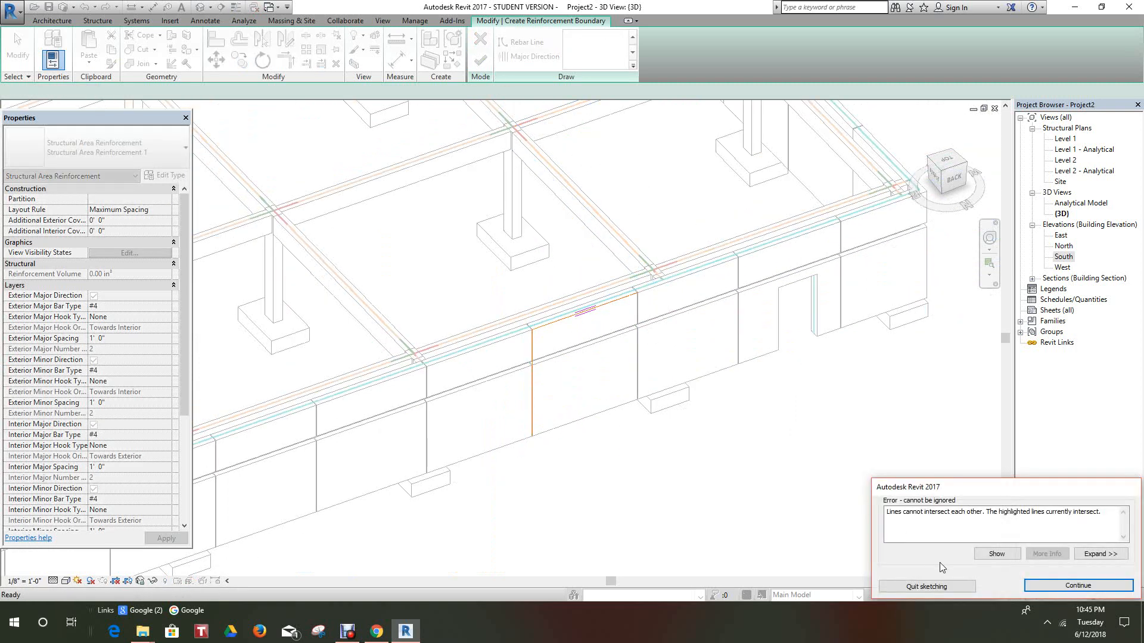
pyautogui.click(1077, 586)
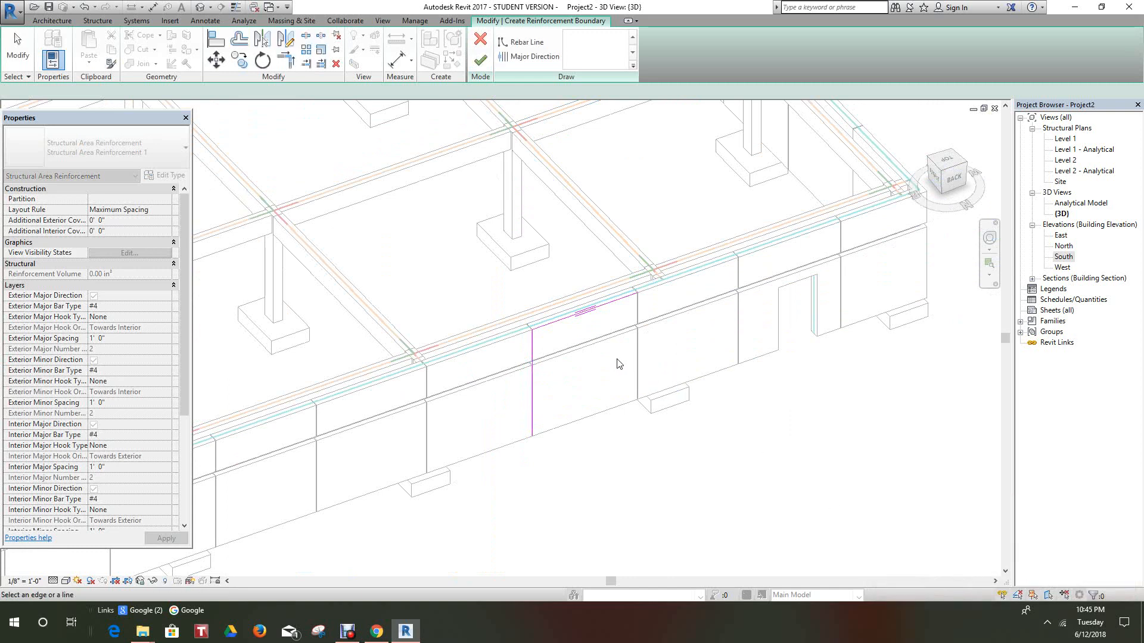
# Step: Add boundary lines along the panel's bottom edge and along its right edge below the reveal
pyautogui.scroll(3, 581, 429)
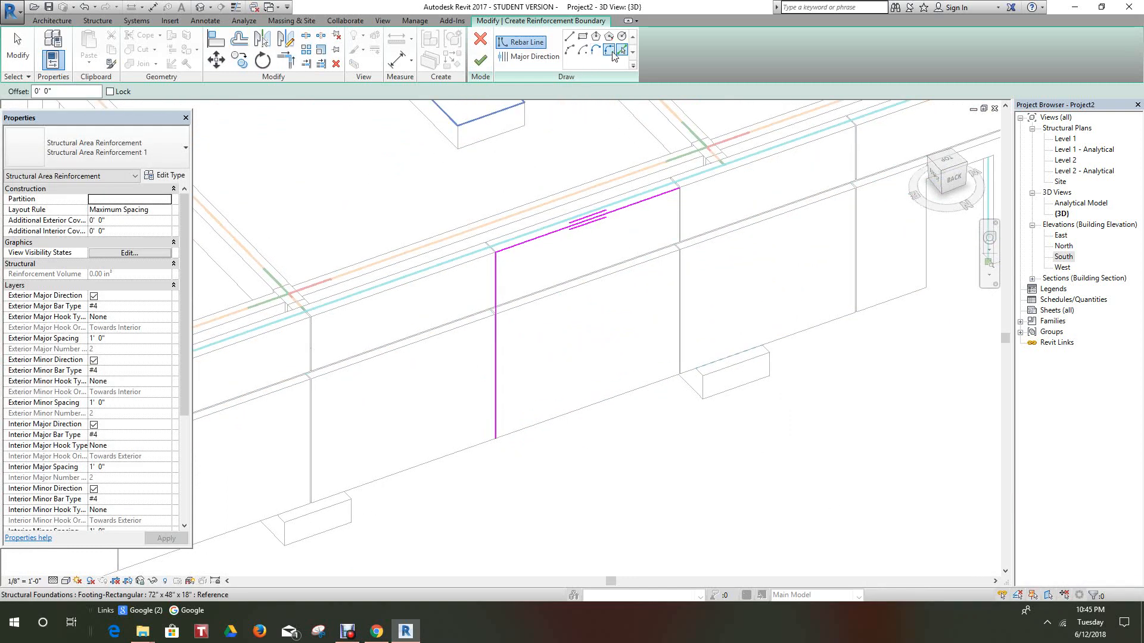
pyautogui.click(579, 410)
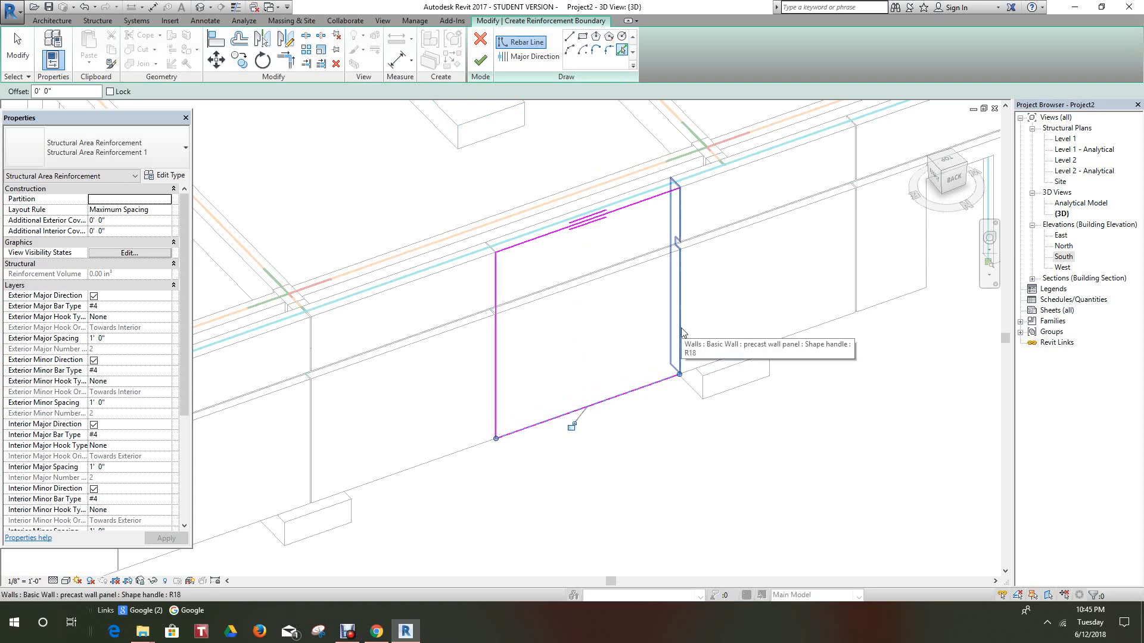
pyautogui.press('Tab')
pyautogui.press('Tab')
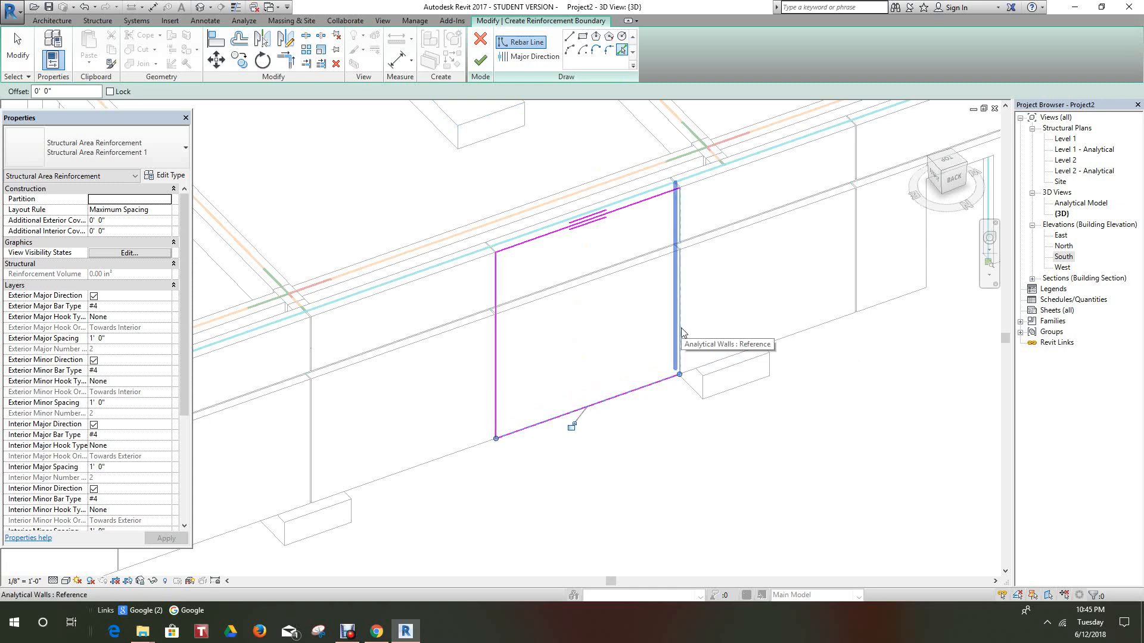
pyautogui.click(682, 332)
# Step: Add a full-height boundary line along the panel's right edge and try to finish the sketch
pyautogui.scroll(2, 665, 253)
pyautogui.scroll(1, 664, 252)
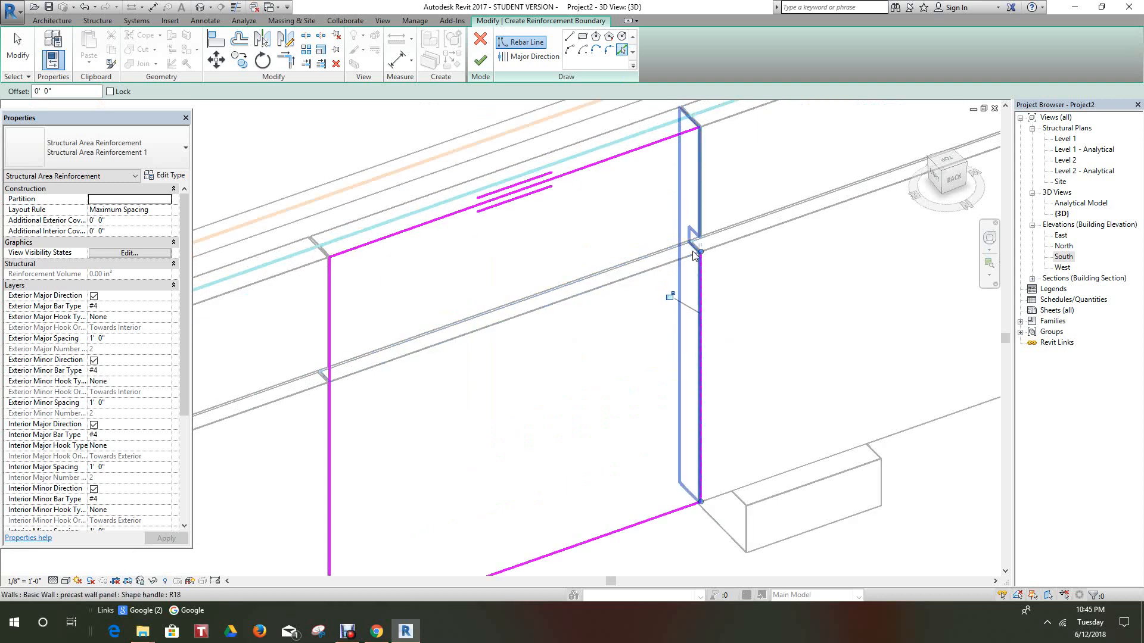
pyautogui.scroll(-2, 691, 224)
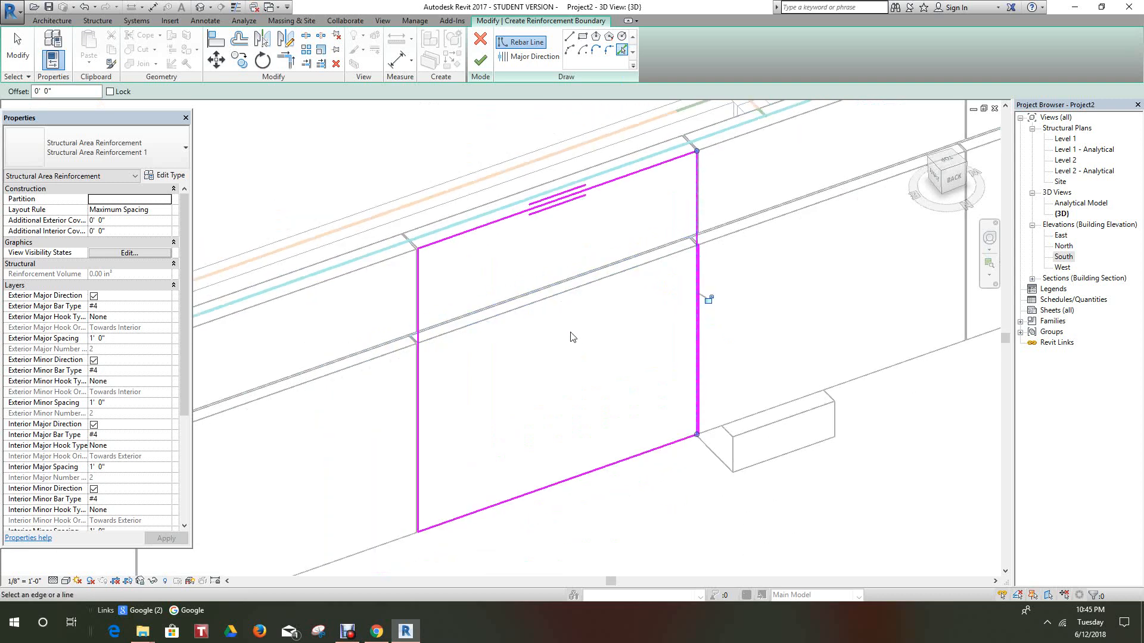
pyautogui.moveTo(580, 335); pyautogui.dragTo(579, 326, button='middle')
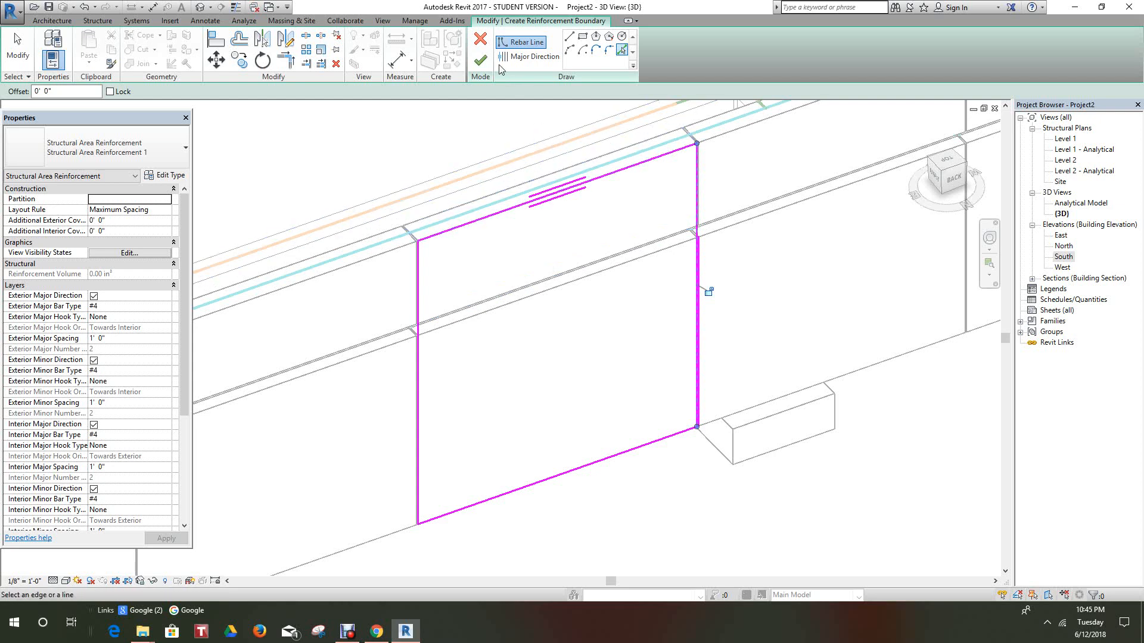
pyautogui.click(481, 61)
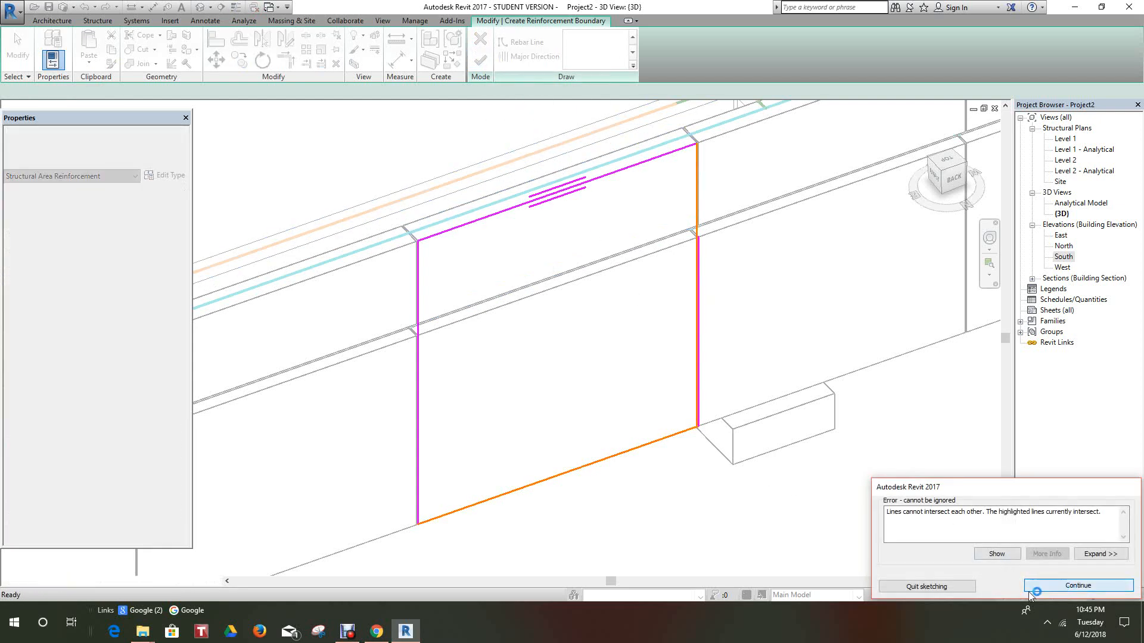
pyautogui.click(1061, 589)
# Step: Delete the bottom boundary line and redraw it as a straight line between the panel's two lower corners
pyautogui.rightClick(599, 487)
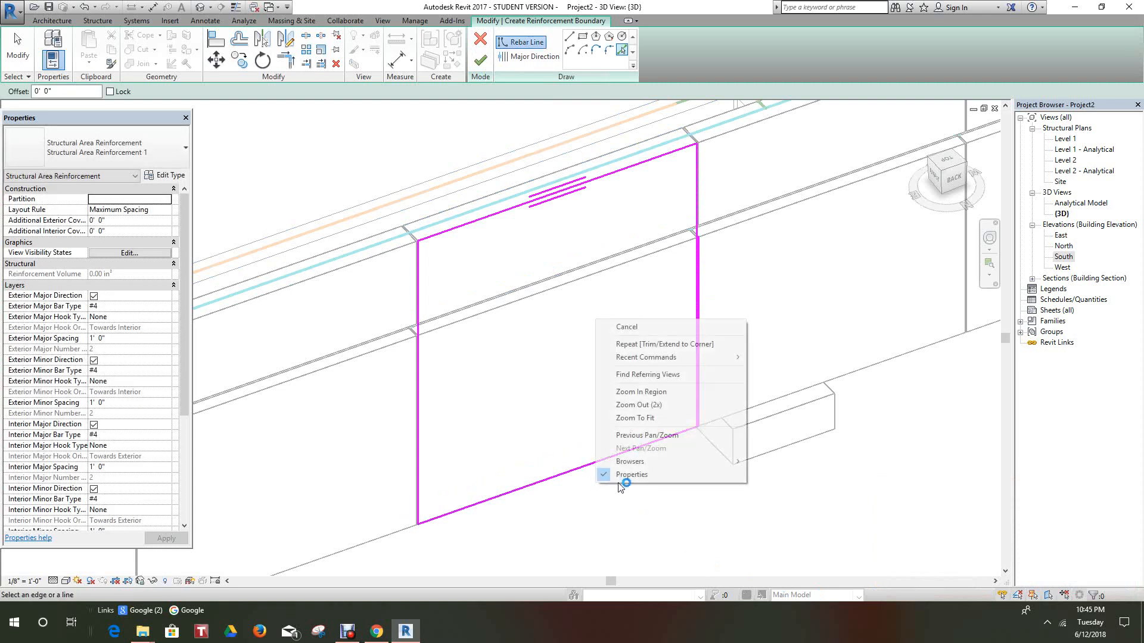
pyautogui.click(627, 326)
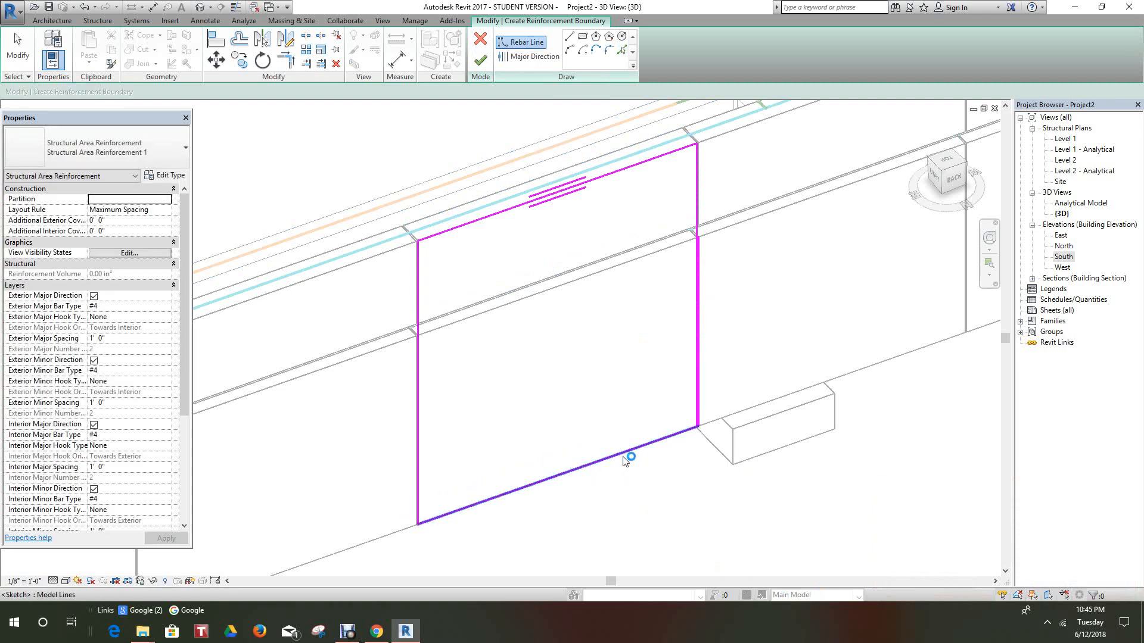
pyautogui.click(614, 454)
pyautogui.press('Delete')
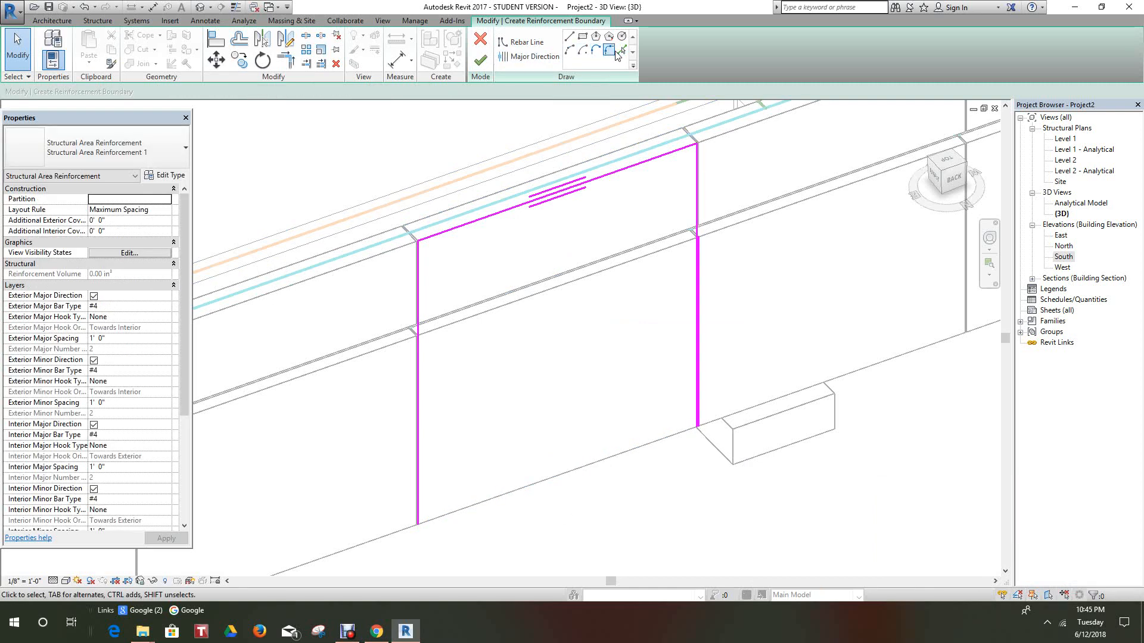
pyautogui.click(570, 40)
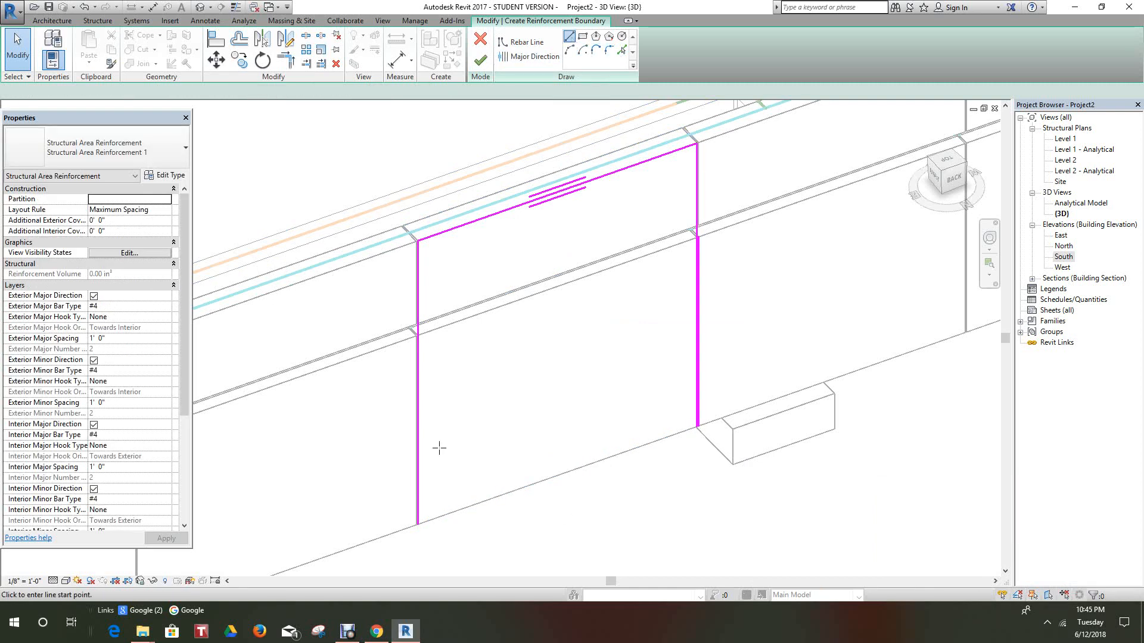
pyautogui.click(417, 524)
pyautogui.click(696, 427)
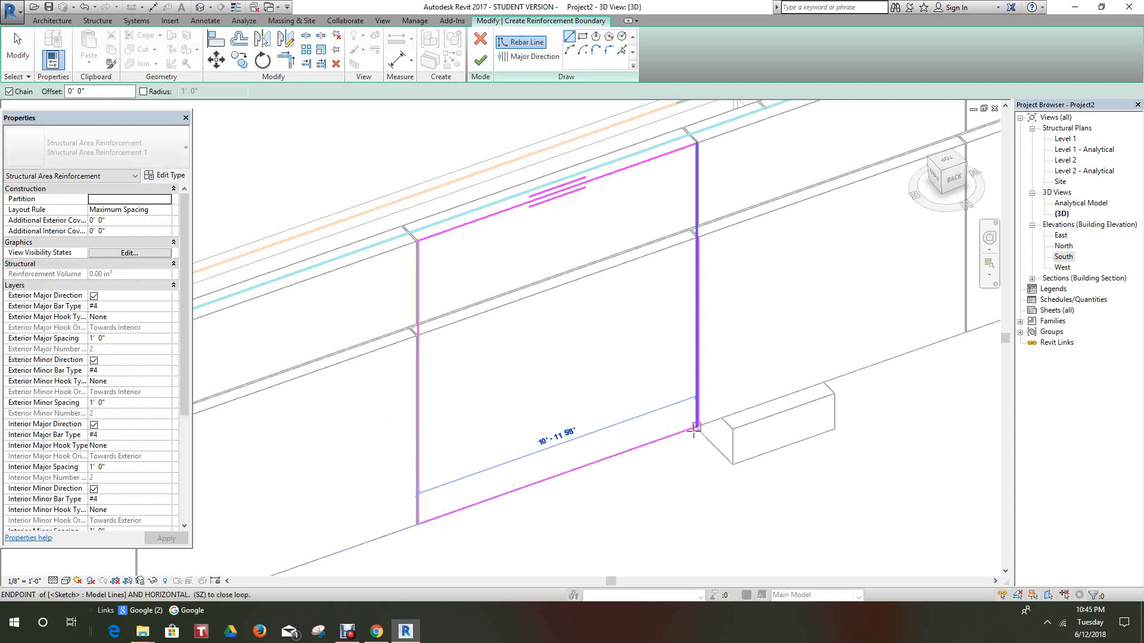
pyautogui.scroll(3, 700, 442)
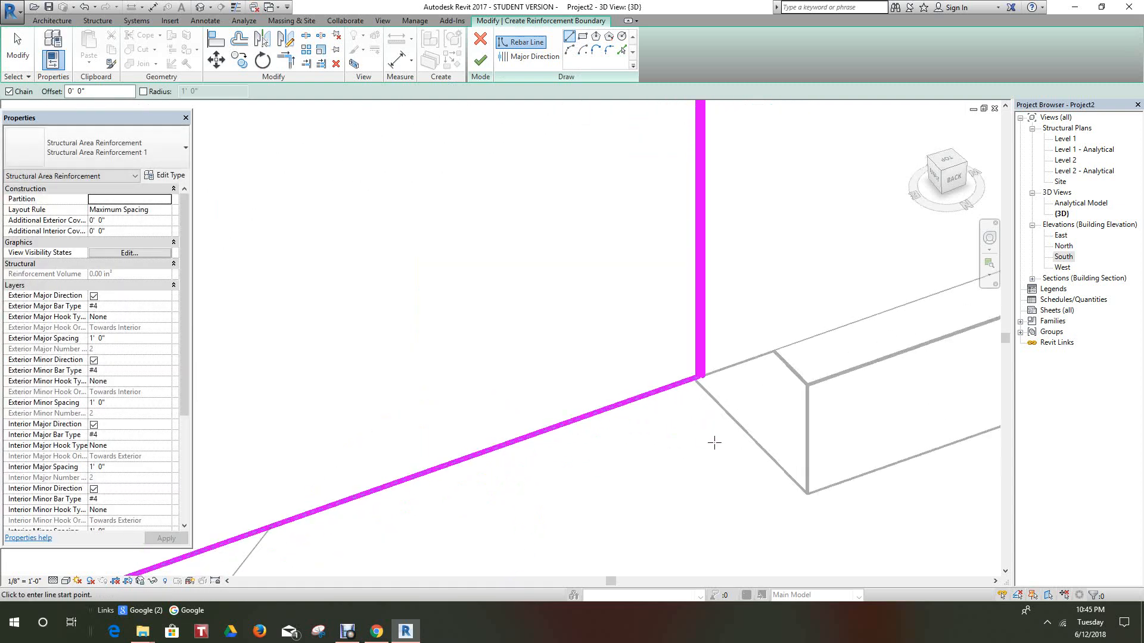
pyautogui.rightClick(452, 269)
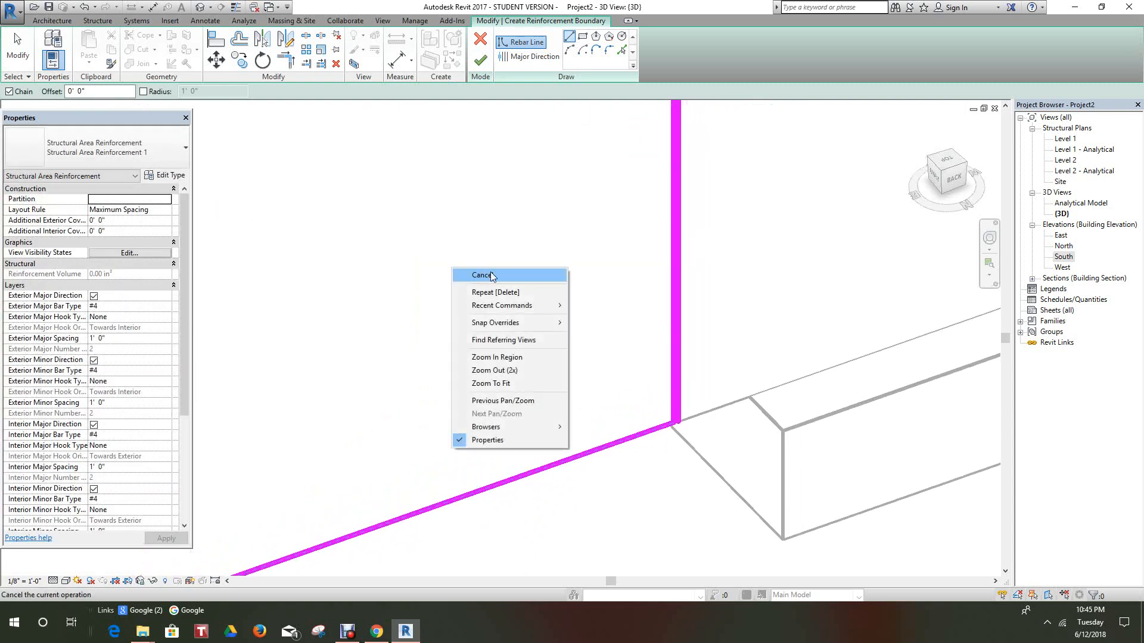
pyautogui.click(492, 275)
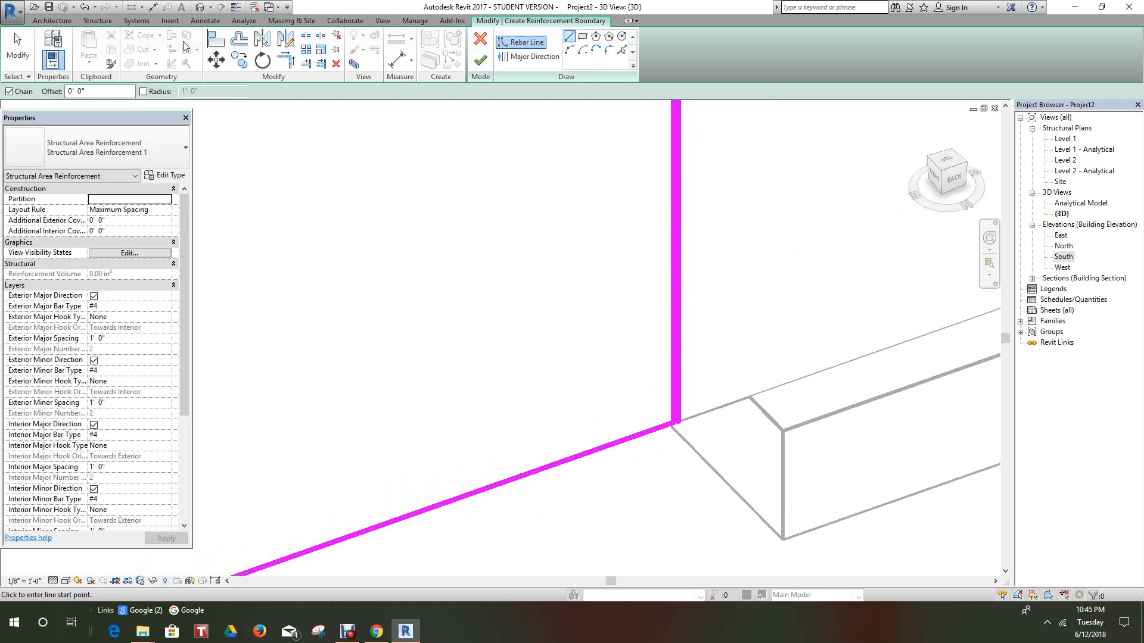
# Step: Display the model with thin lines and remove the duplicate boundary line along the lower part of the panel's right edge
pyautogui.click(238, 9)
pyautogui.scroll(1, 660, 320)
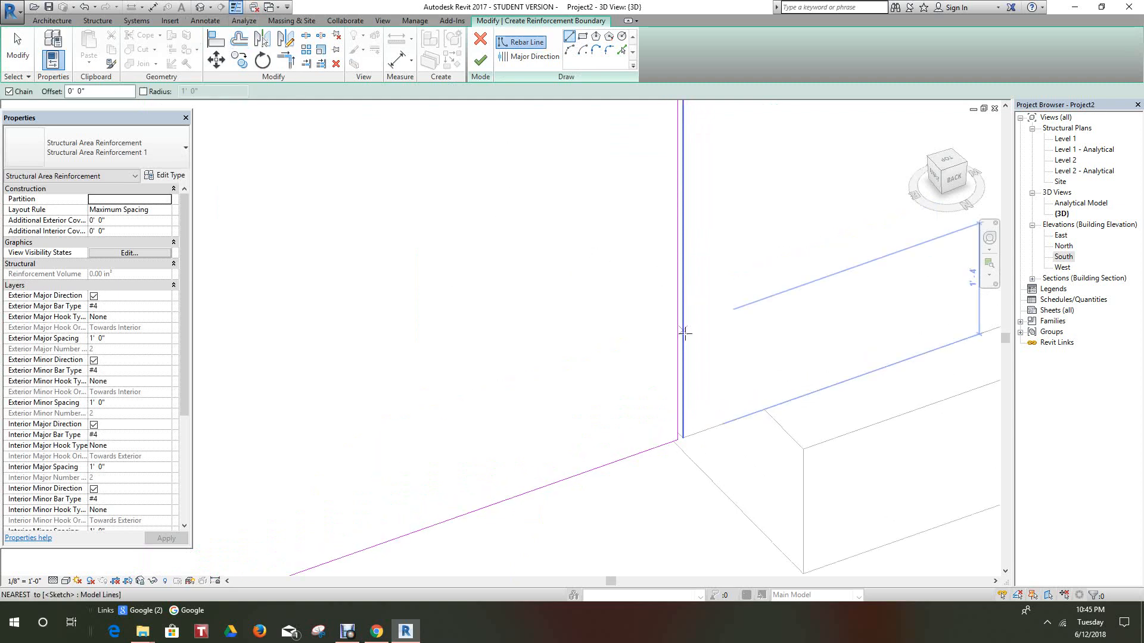
pyautogui.rightClick(532, 286)
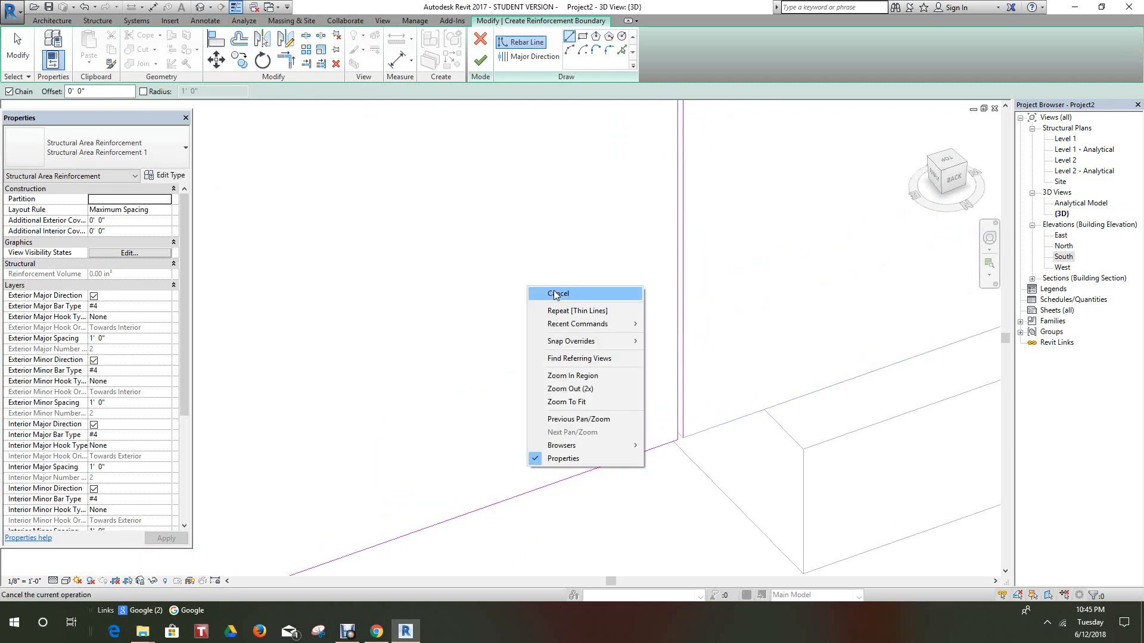
pyautogui.click(681, 312)
pyautogui.rightClick(682, 310)
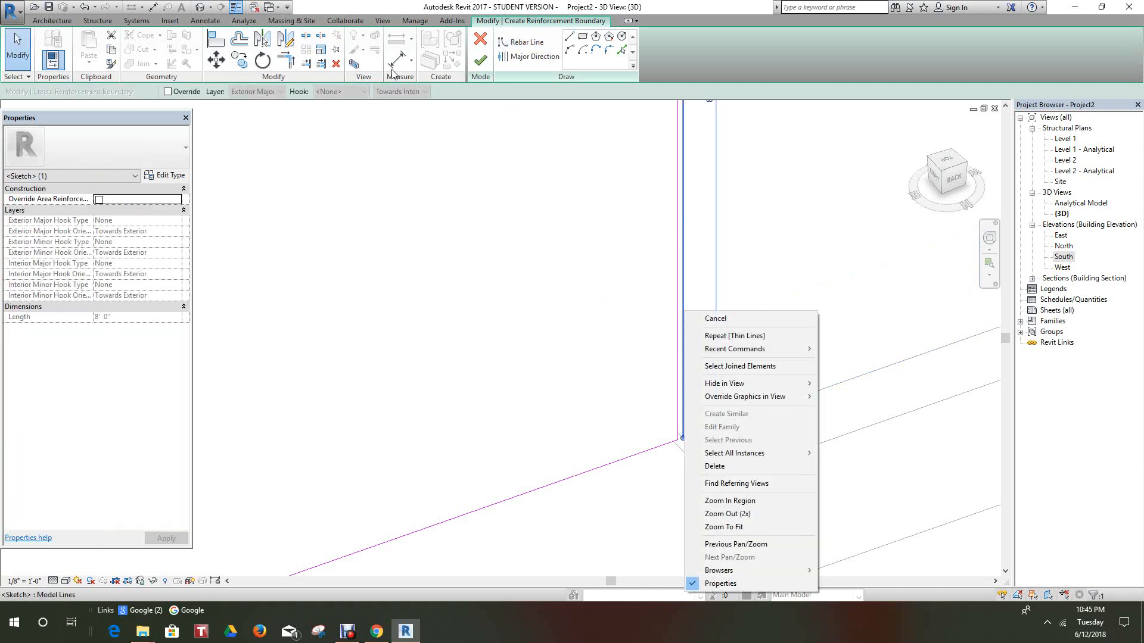
pyautogui.click(716, 318)
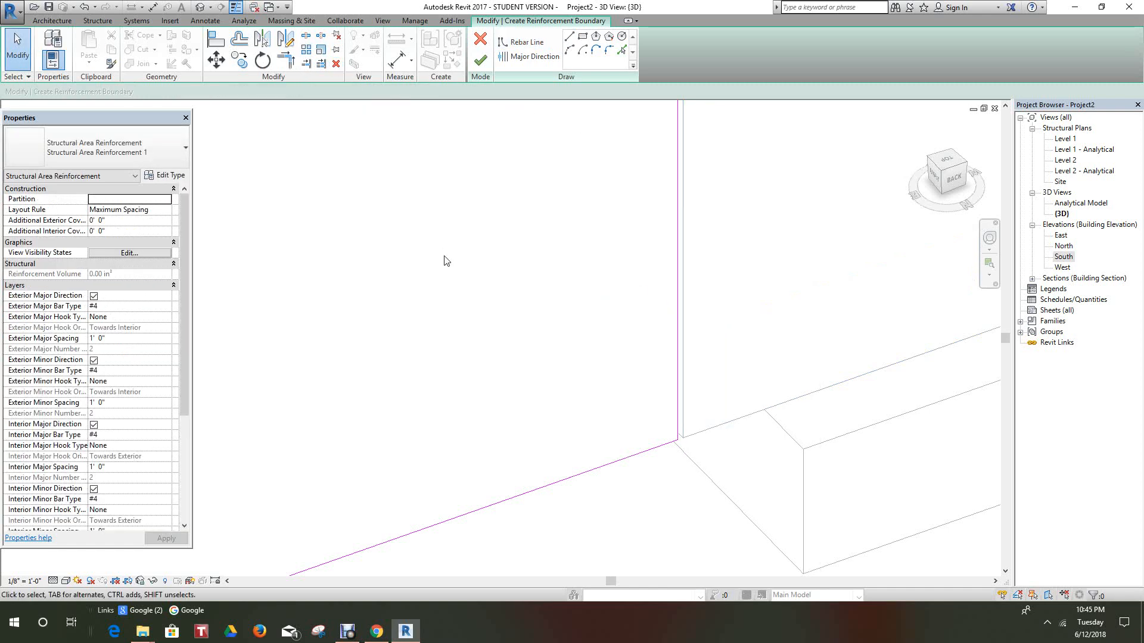
# Step: Try to finish the area reinforcement sketch with the cleaned-up right edge, and return to editing the boundary
pyautogui.scroll(-3, 462, 316)
pyautogui.moveTo(459, 381); pyautogui.dragTo(480, 396, button='middle')
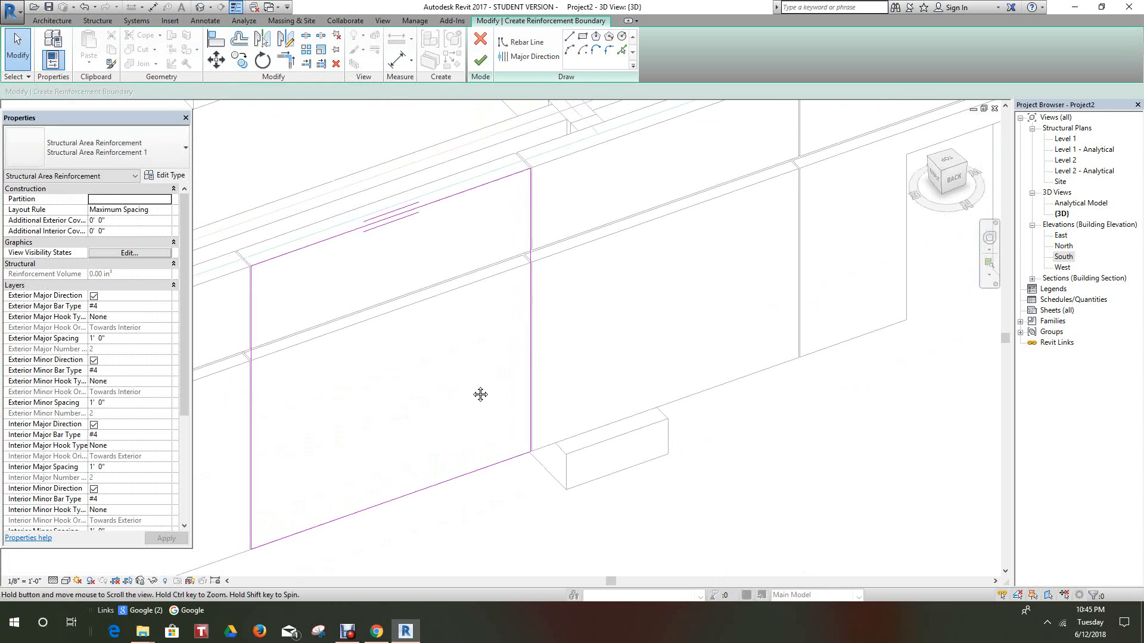
pyautogui.click(480, 62)
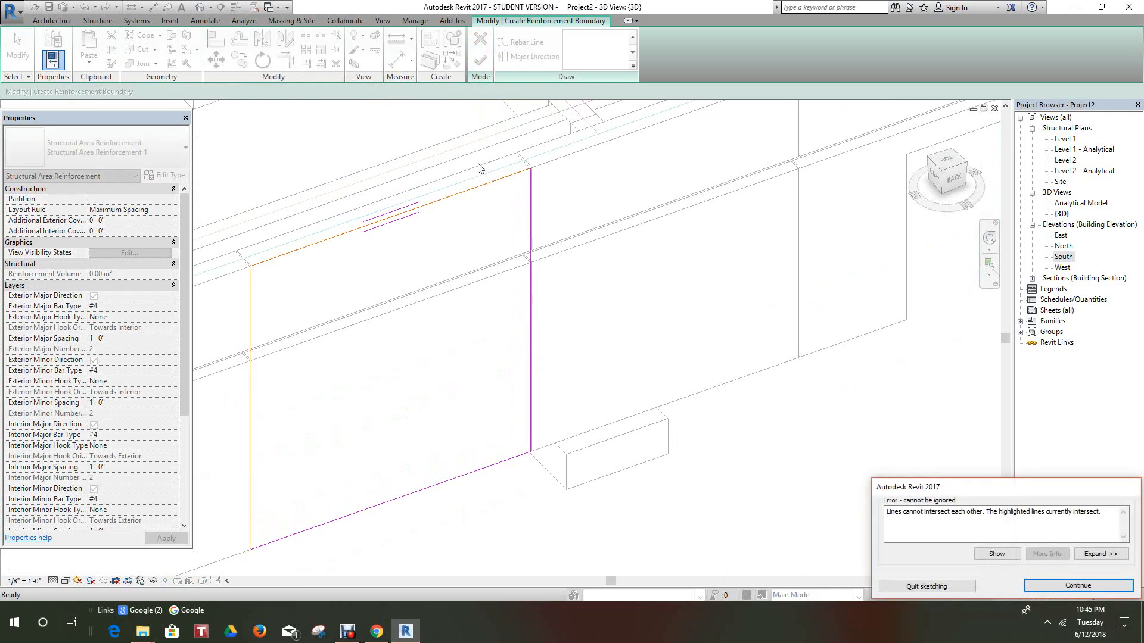
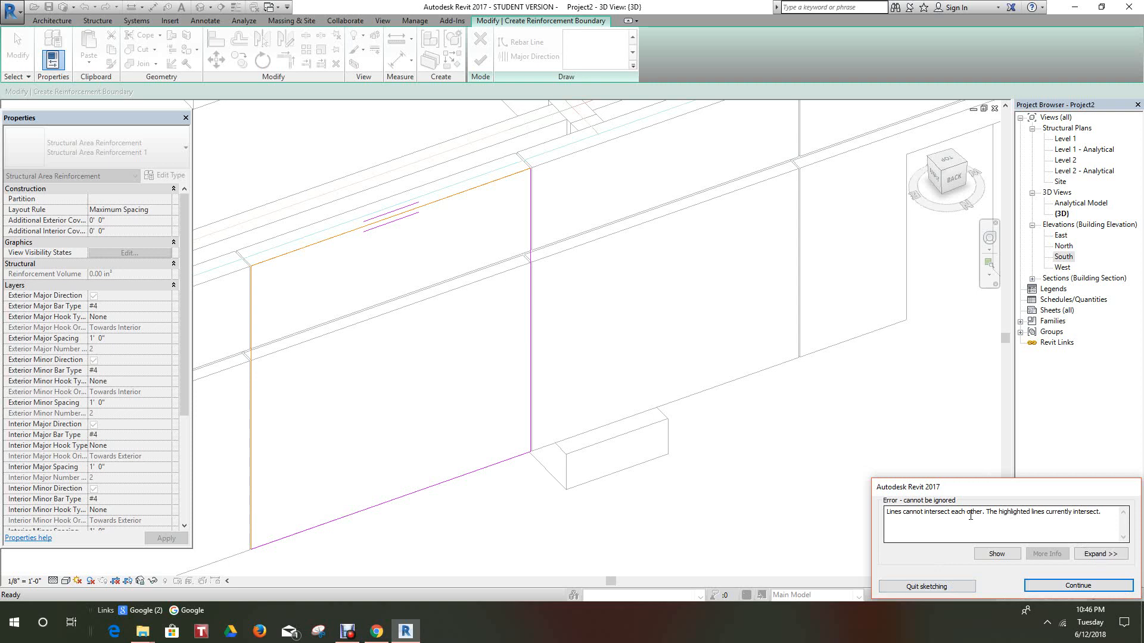
pyautogui.click(1070, 586)
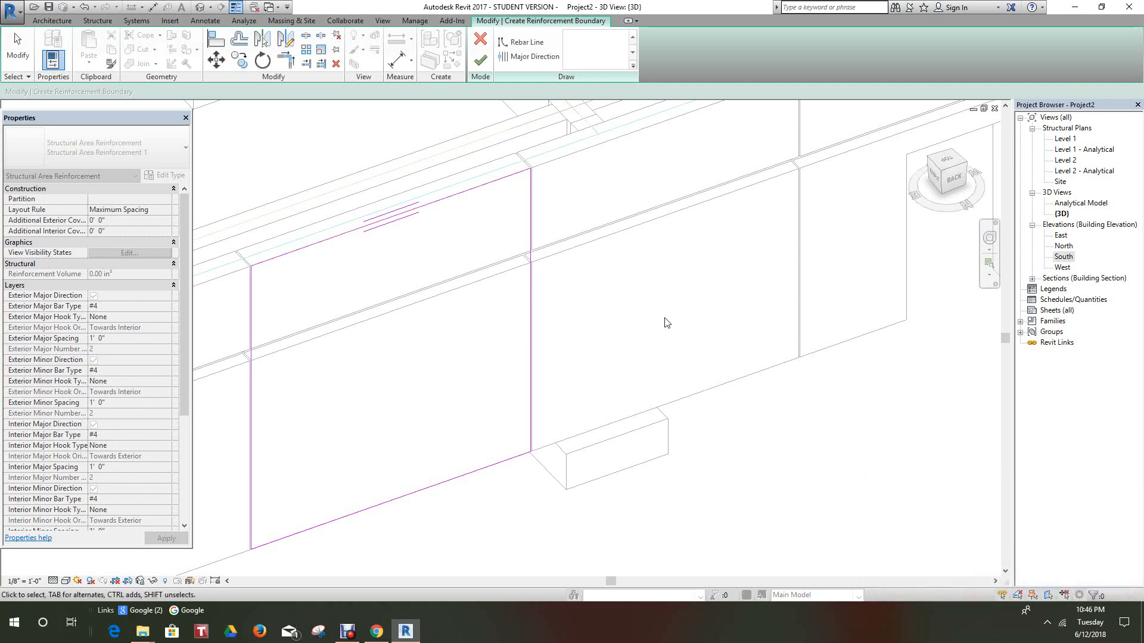
# Step: Trim the top boundary line to the left and right boundary lines at the panel's two upper corners
pyautogui.scroll(2, 519, 188)
pyautogui.scroll(1, 519, 184)
pyautogui.moveTo(517, 171); pyautogui.dragTo(549, 223, button='middle')
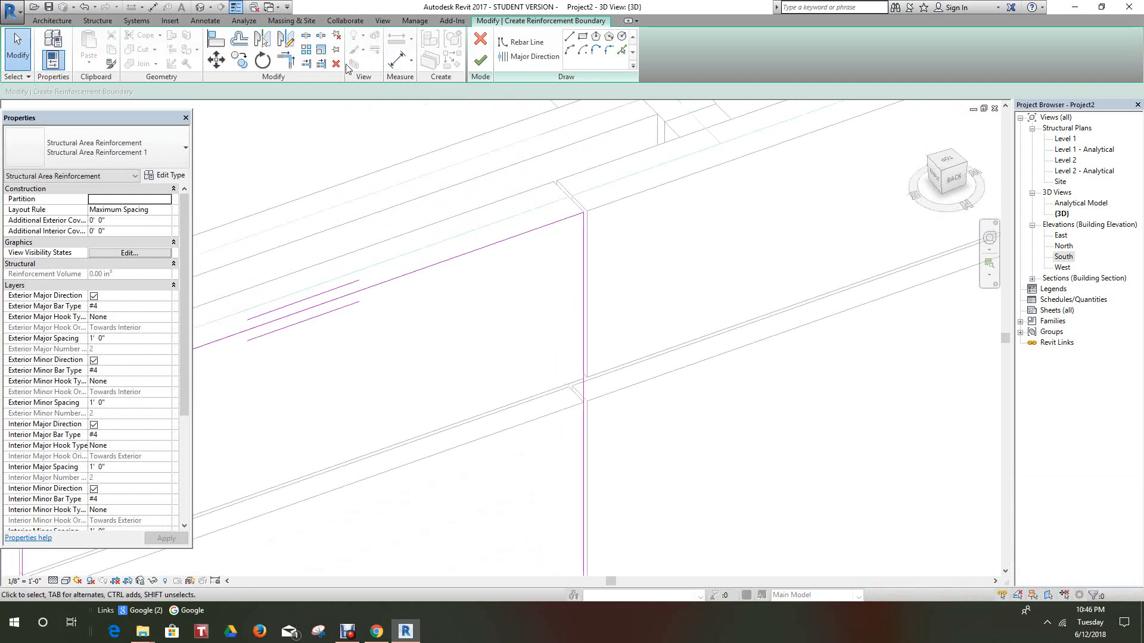
pyautogui.click(285, 60)
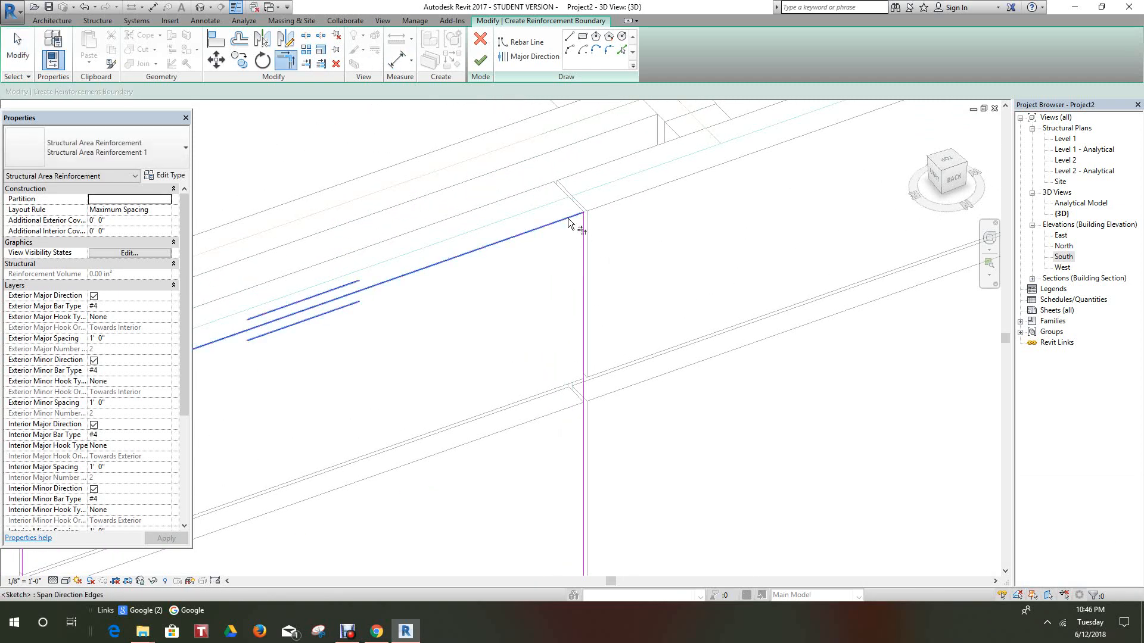
pyautogui.click(576, 221)
pyautogui.click(583, 229)
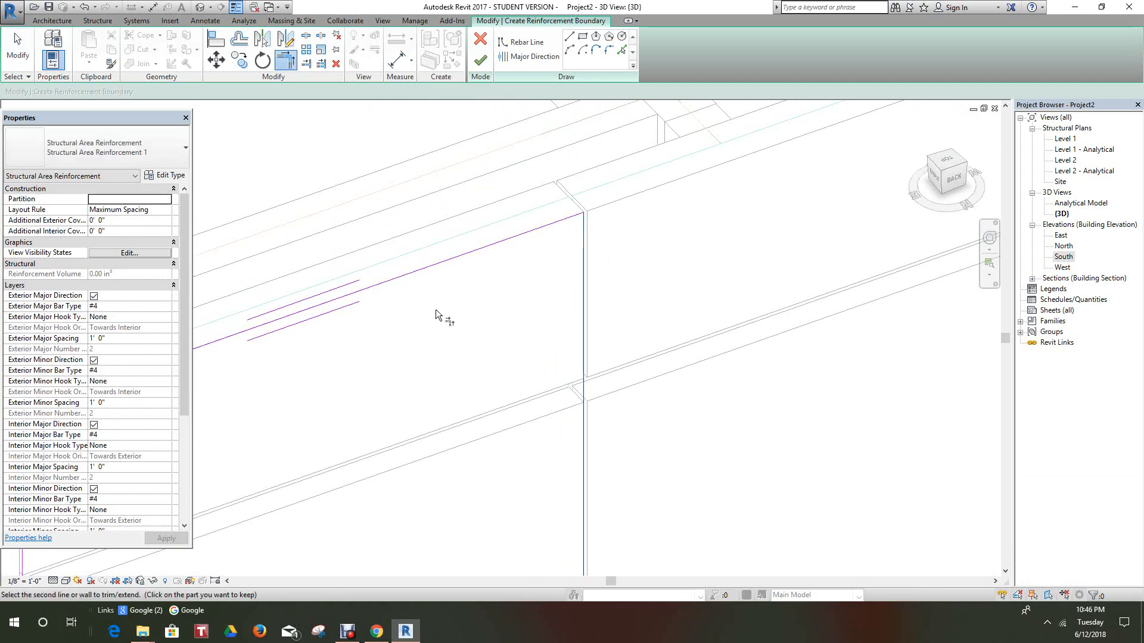
pyautogui.moveTo(513, 303); pyautogui.dragTo(690, 252, button='middle')
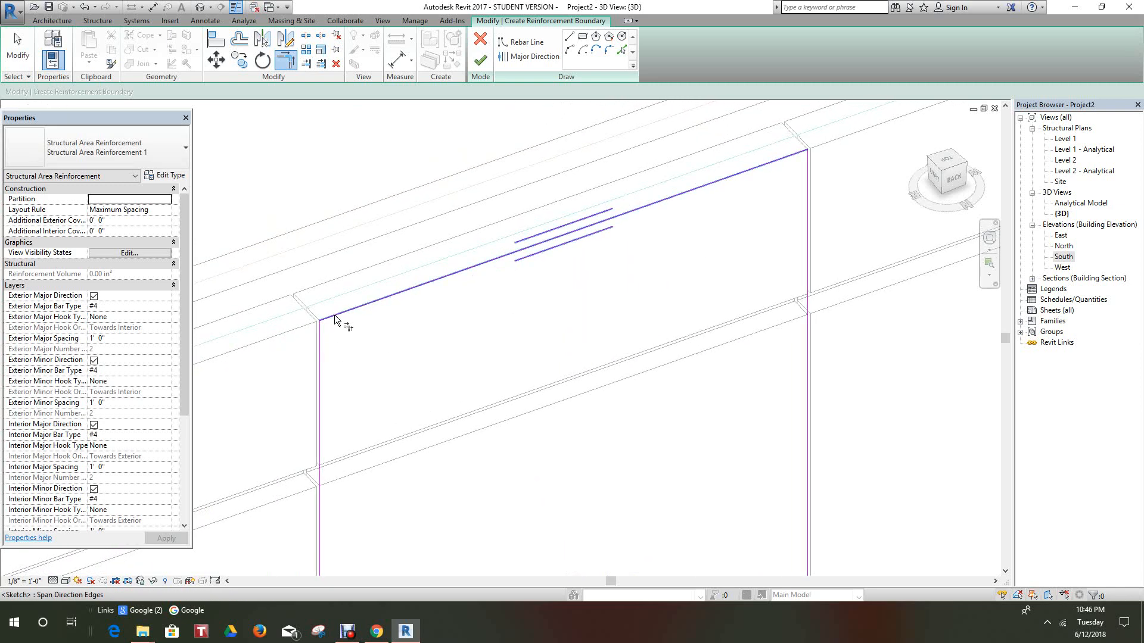
pyautogui.click(320, 332)
pyautogui.click(324, 319)
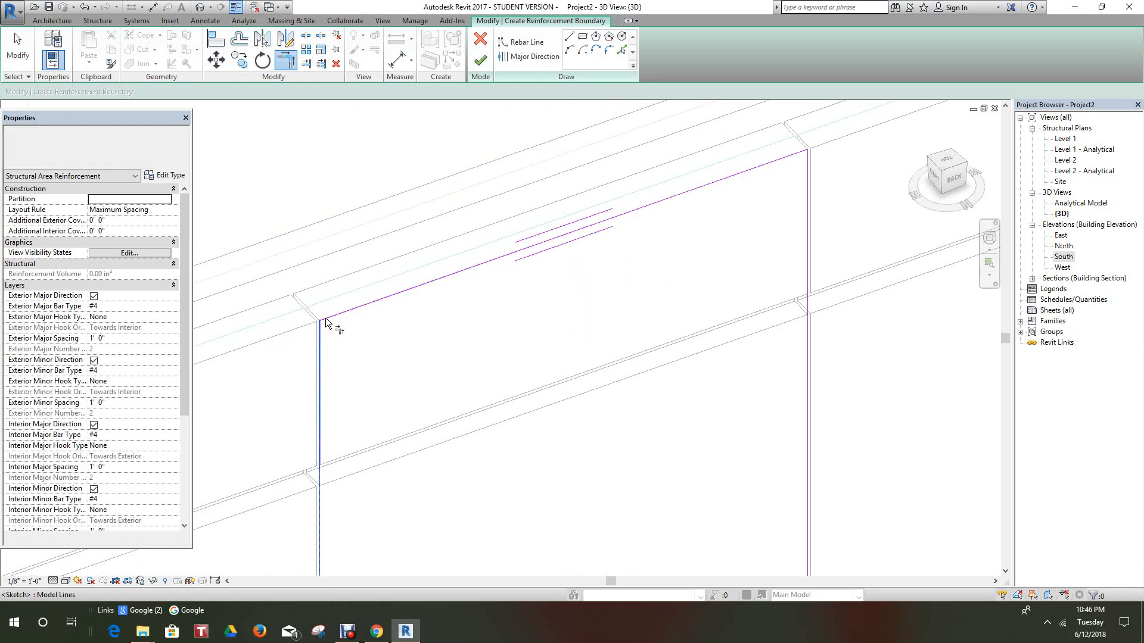
pyautogui.rightClick(335, 337)
pyautogui.click(374, 346)
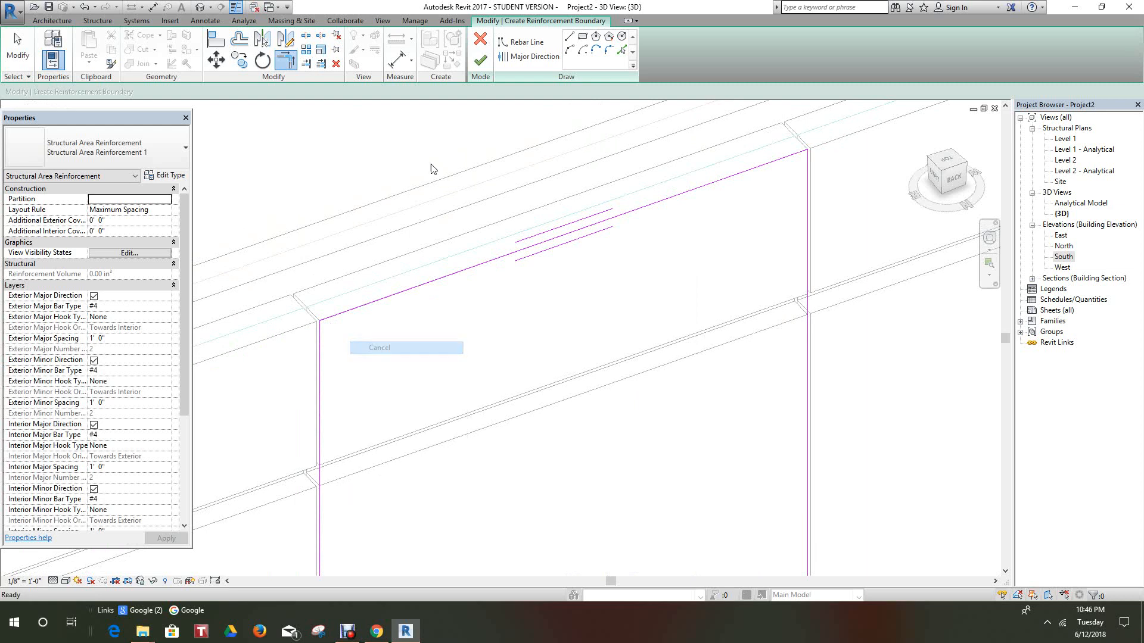
# Step: Try to finish the area reinforcement sketch with the trimmed upper corners, and return to editing the boundary
pyautogui.click(480, 60)
pyautogui.scroll(-3, 471, 275)
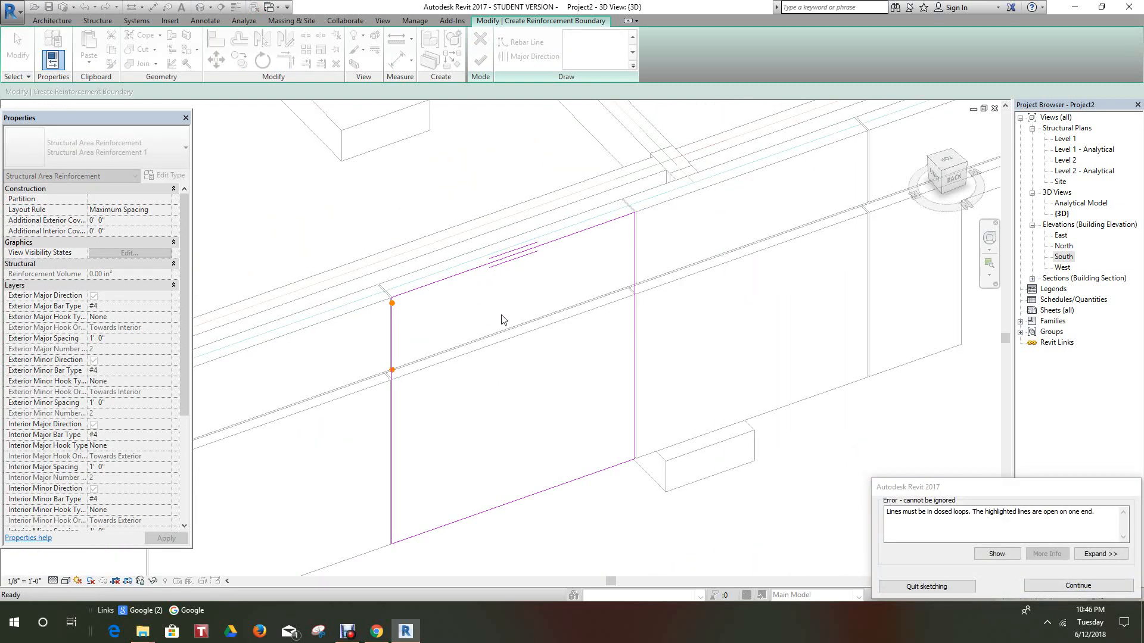
pyautogui.scroll(-2, 482, 325)
pyautogui.rightClick(475, 317)
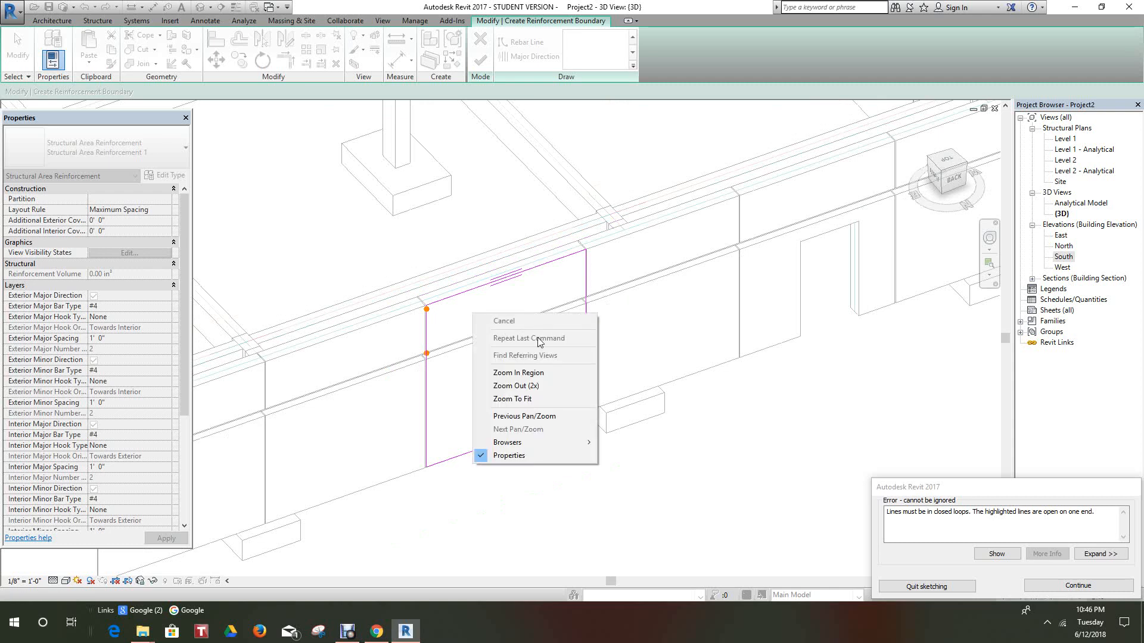
pyautogui.click(1078, 586)
# Step: Delete the duplicate short boundary line along the upper part of the panel's left edge
pyautogui.scroll(2, 598, 412)
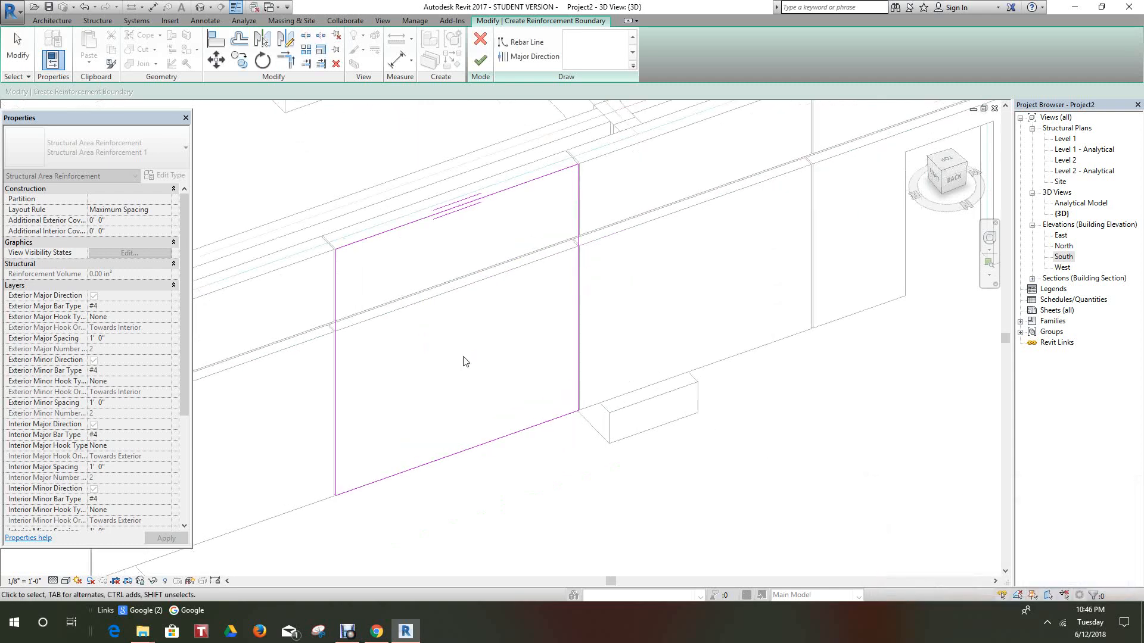
pyautogui.click(336, 287)
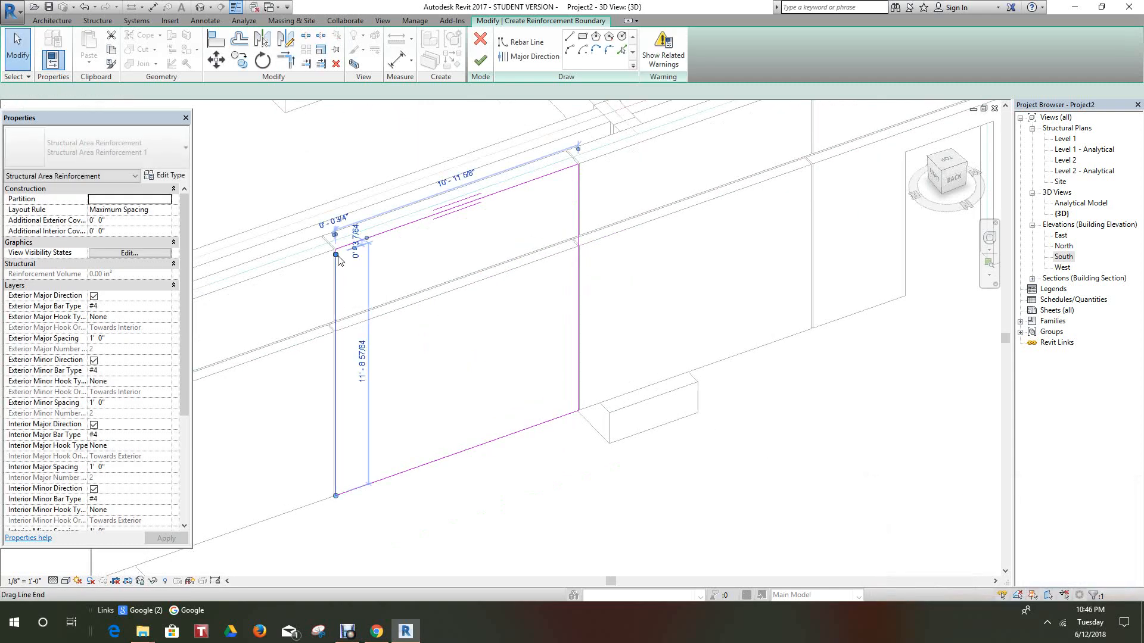
pyautogui.scroll(2, 350, 271)
pyautogui.click(350, 271)
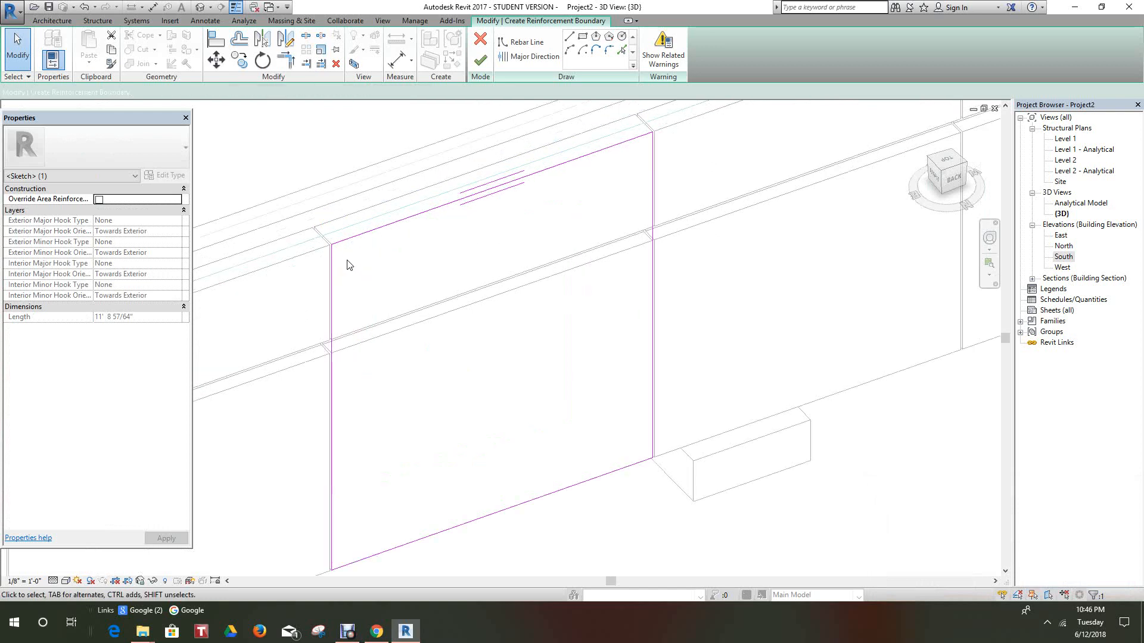
pyautogui.scroll(3, 331, 248)
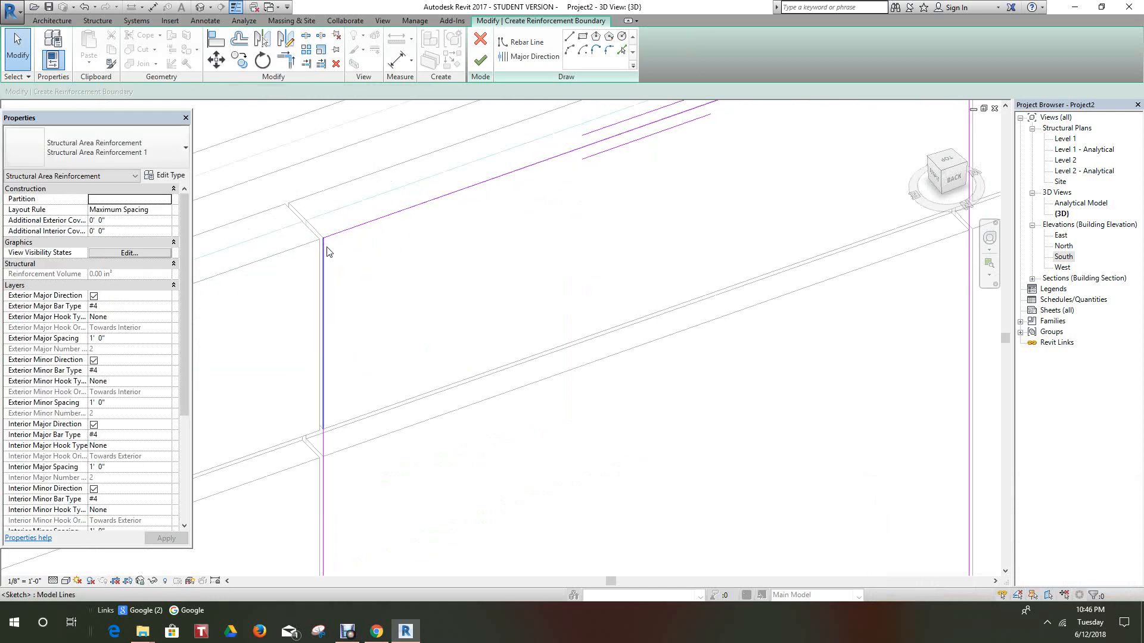
pyautogui.click(324, 248)
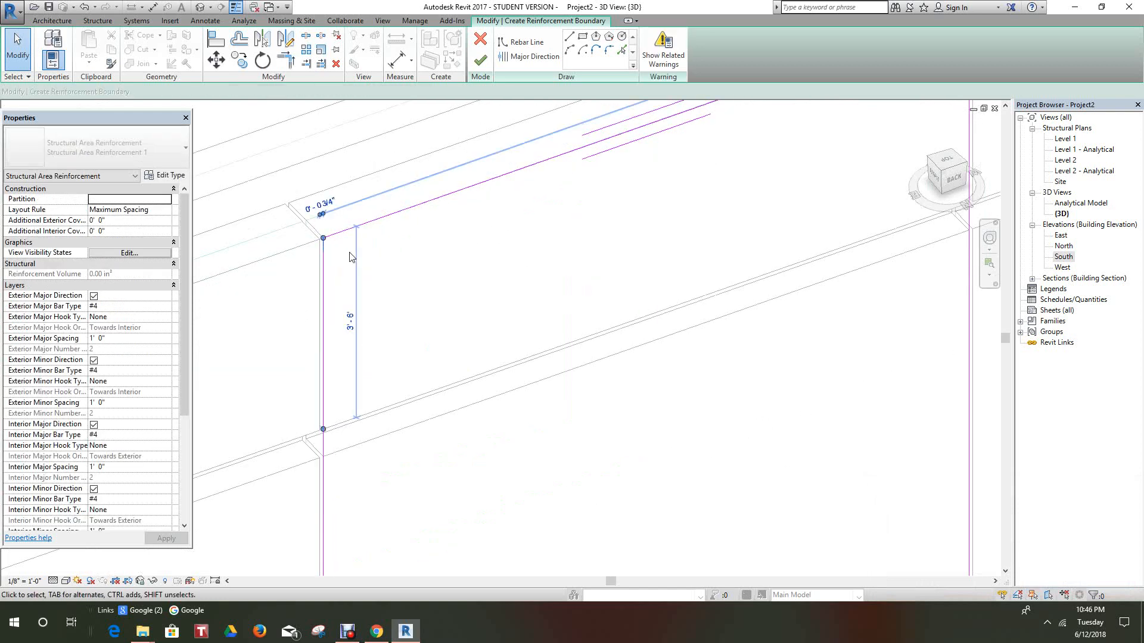
pyautogui.click(335, 64)
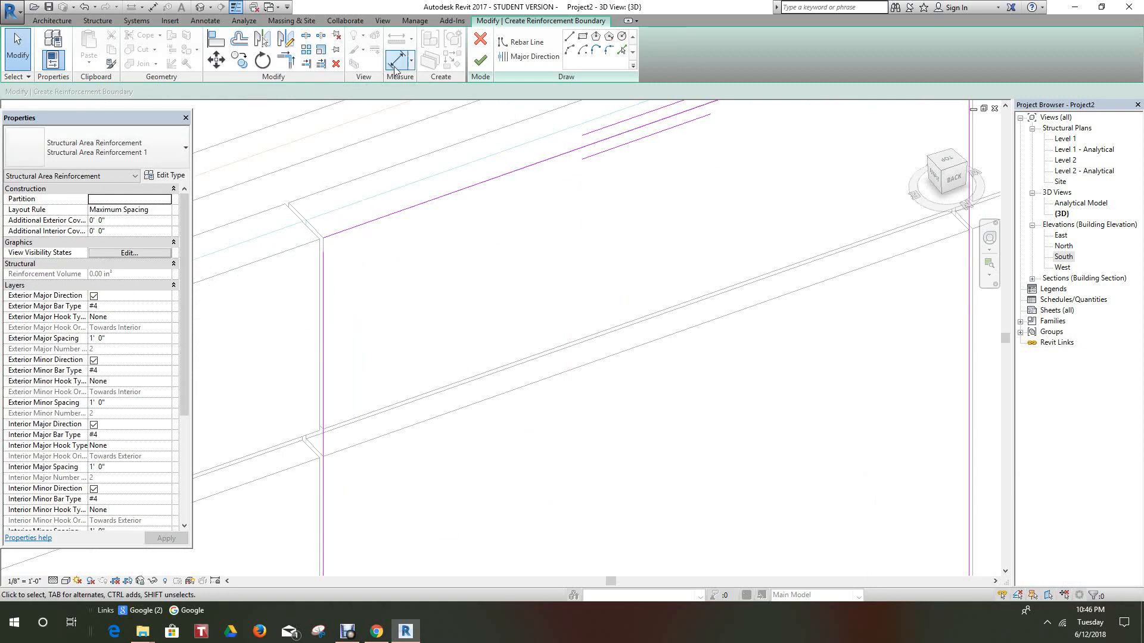
# Step: Trim the left boundary line to the top line at the panel's upper-left corner and finish the area reinforcement sketch
pyautogui.click(286, 59)
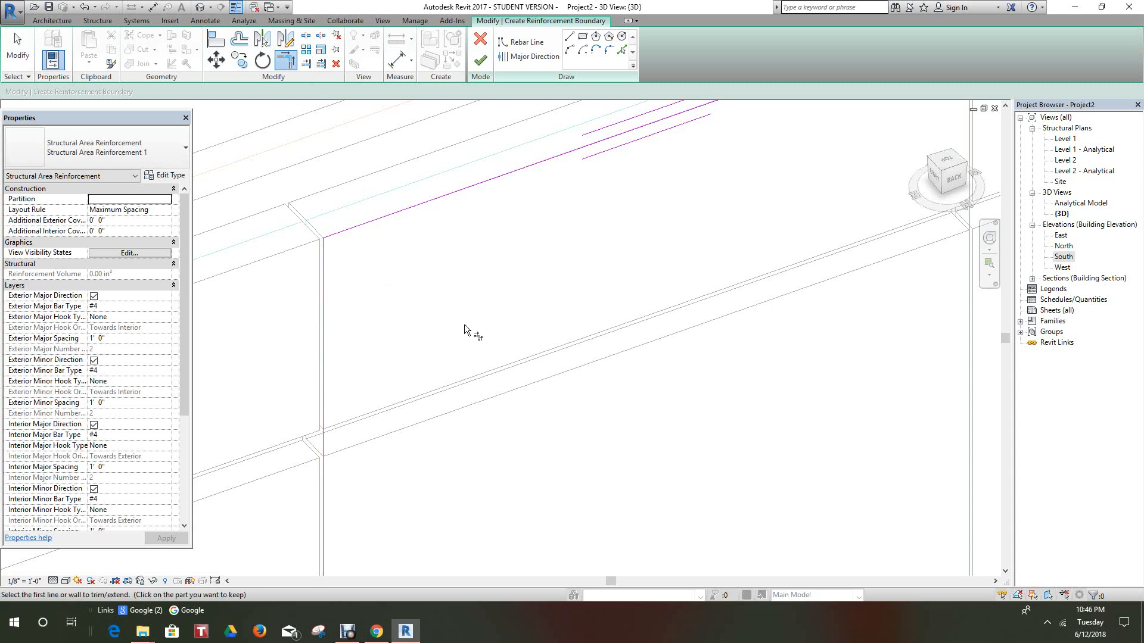
pyautogui.scroll(-5, 556, 401)
pyautogui.scroll(4, 551, 395)
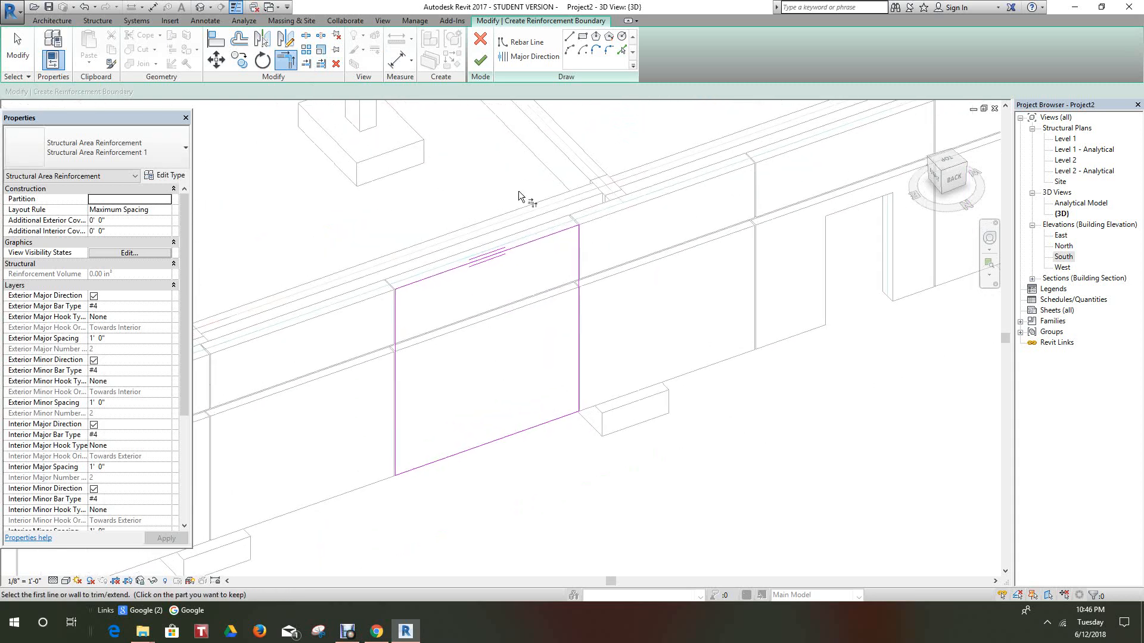
pyautogui.click(480, 61)
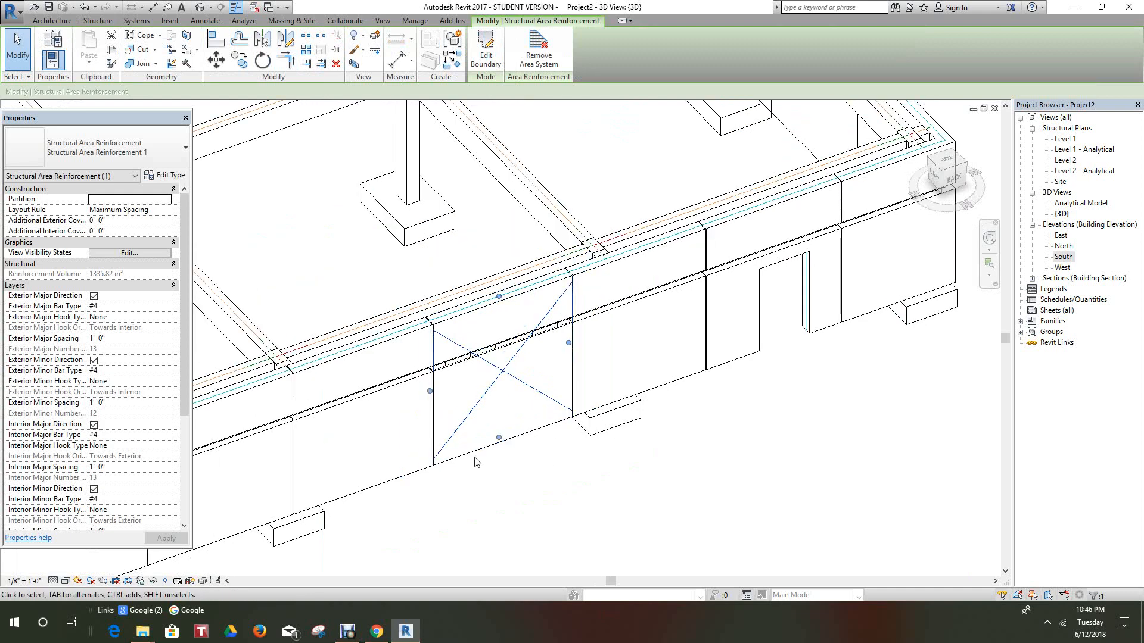
# Step: Display the 3D view in Wireframe and examine the reinforcement bars inside the wall panel
pyautogui.scroll(4, 523, 388)
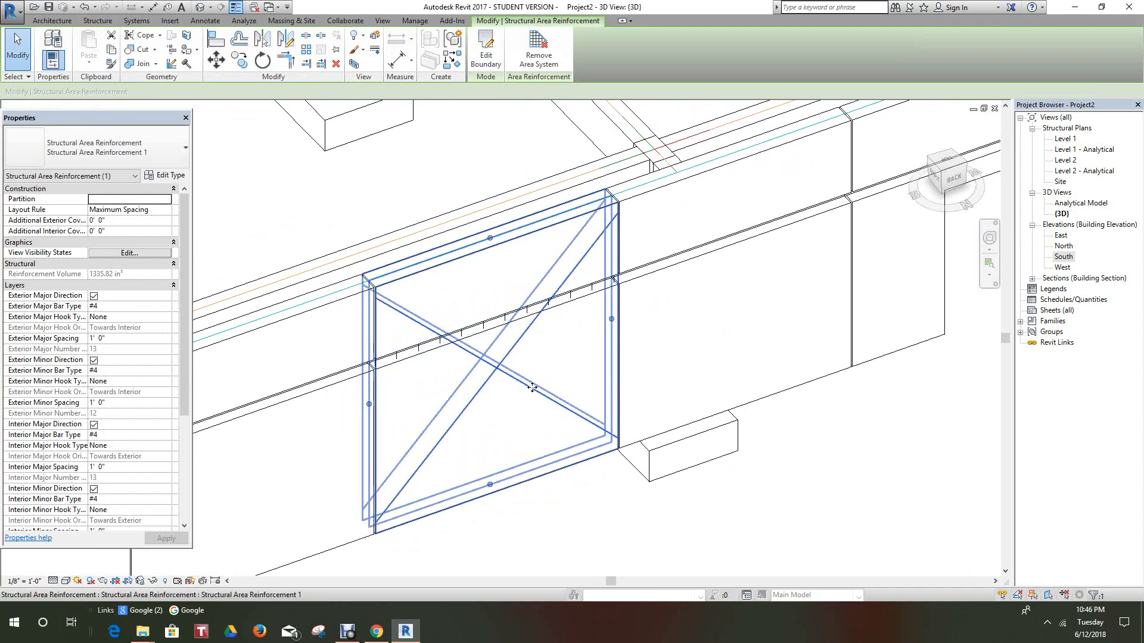
pyautogui.scroll(-4, 532, 388)
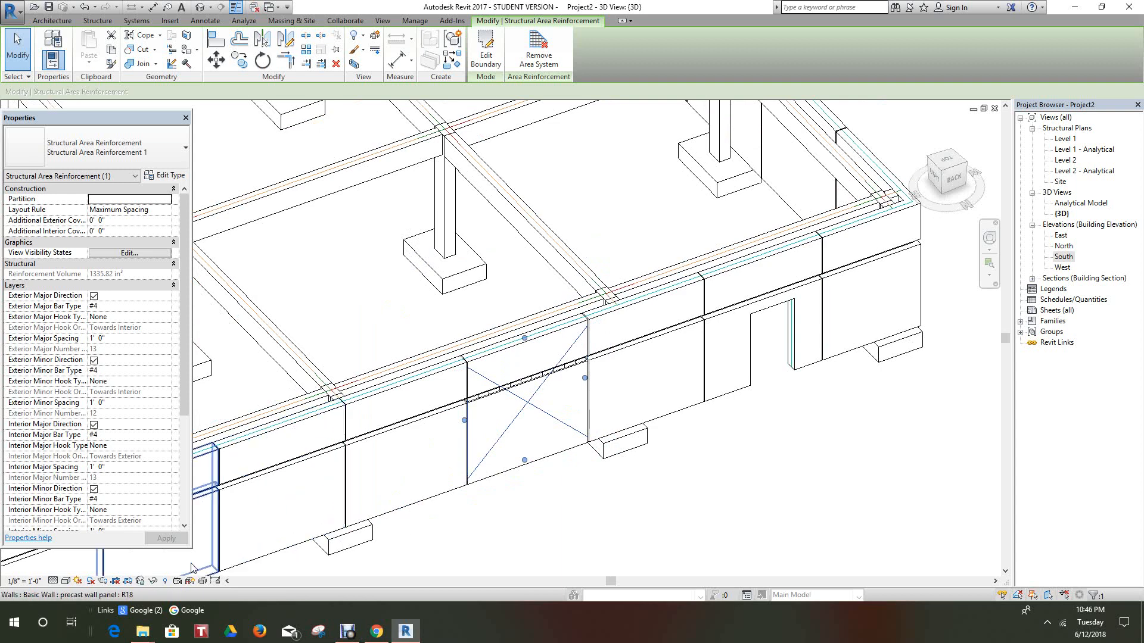
pyautogui.click(64, 581)
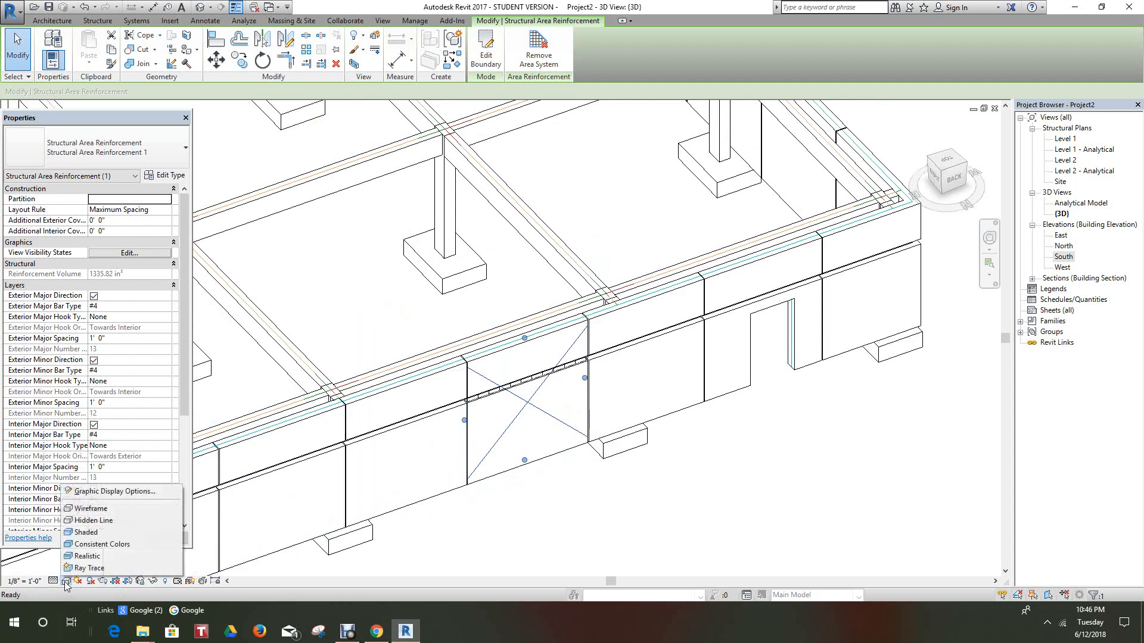
pyautogui.click(91, 509)
pyautogui.scroll(4, 593, 402)
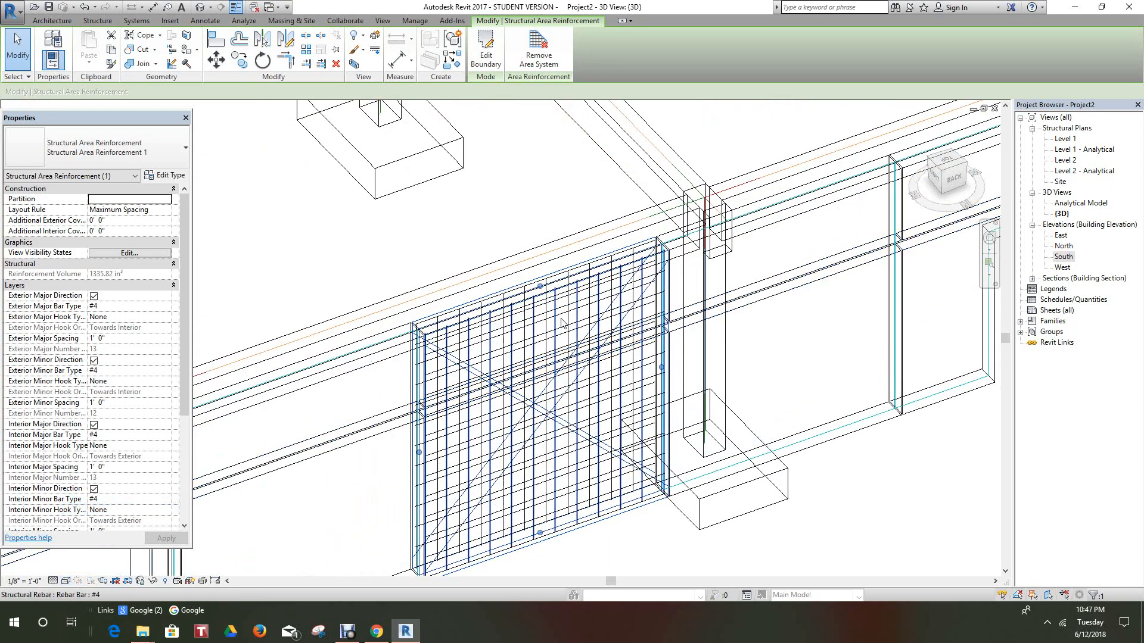
pyautogui.scroll(-8, 653, 465)
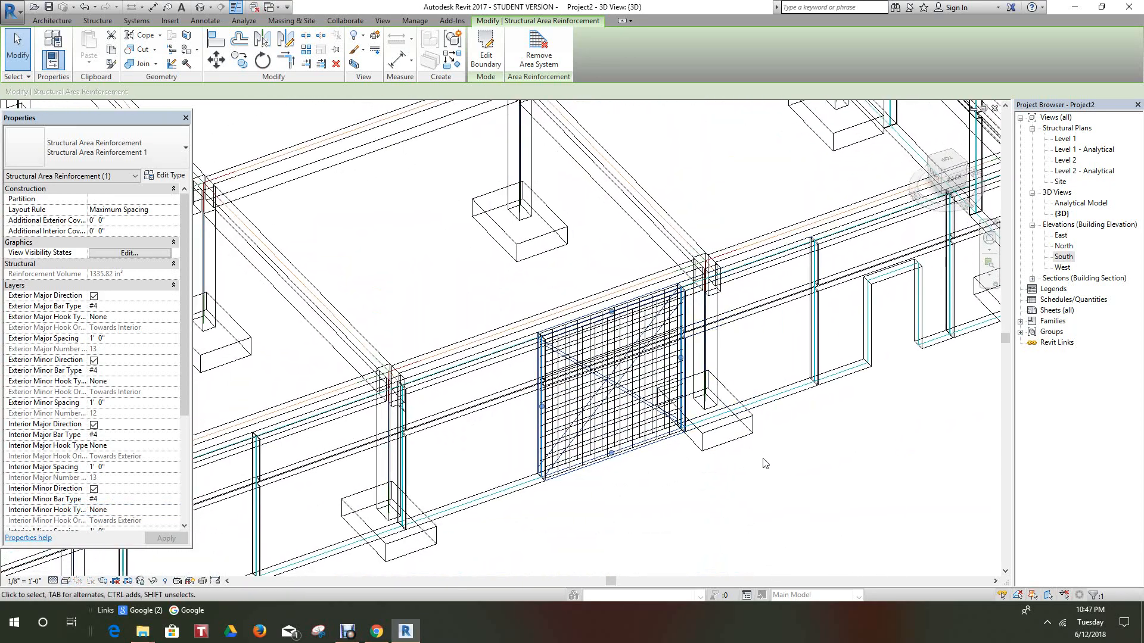
pyautogui.scroll(7, 700, 450)
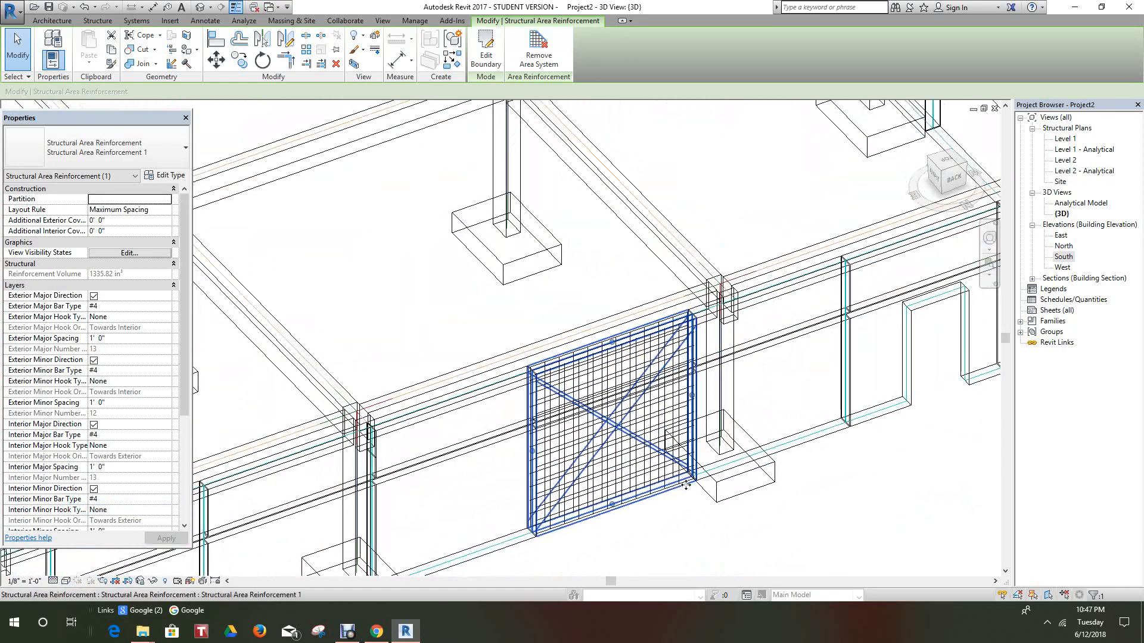
pyautogui.scroll(-5, 710, 343)
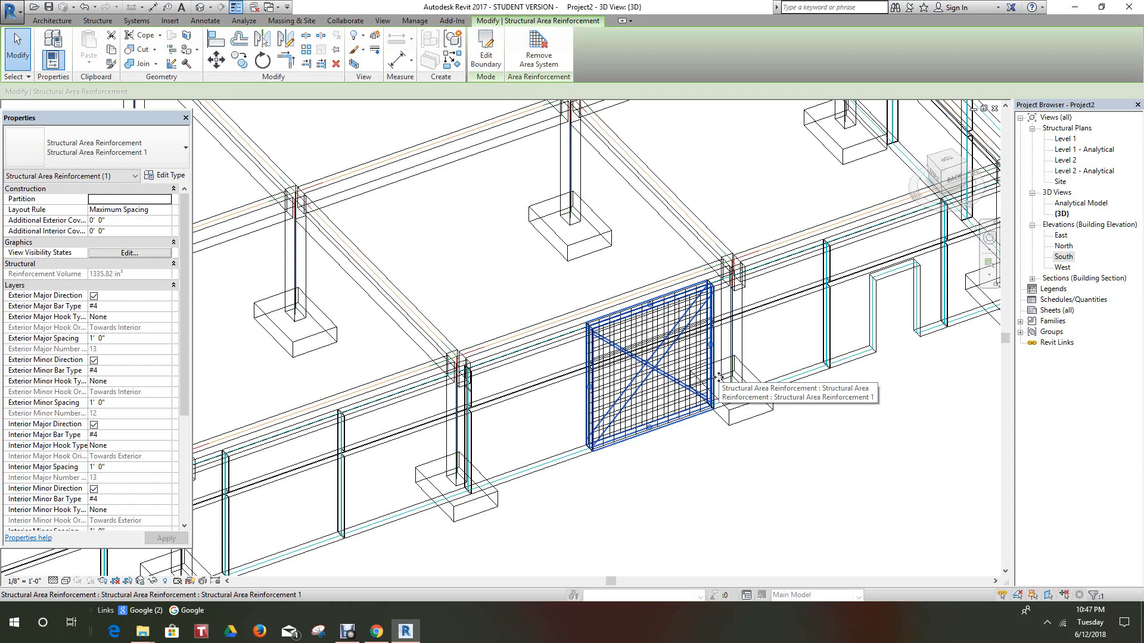
# Step: Set the 3D view's visual style to Realistic and review the reinforced panel within the whole building
pyautogui.click(65, 581)
pyautogui.click(84, 563)
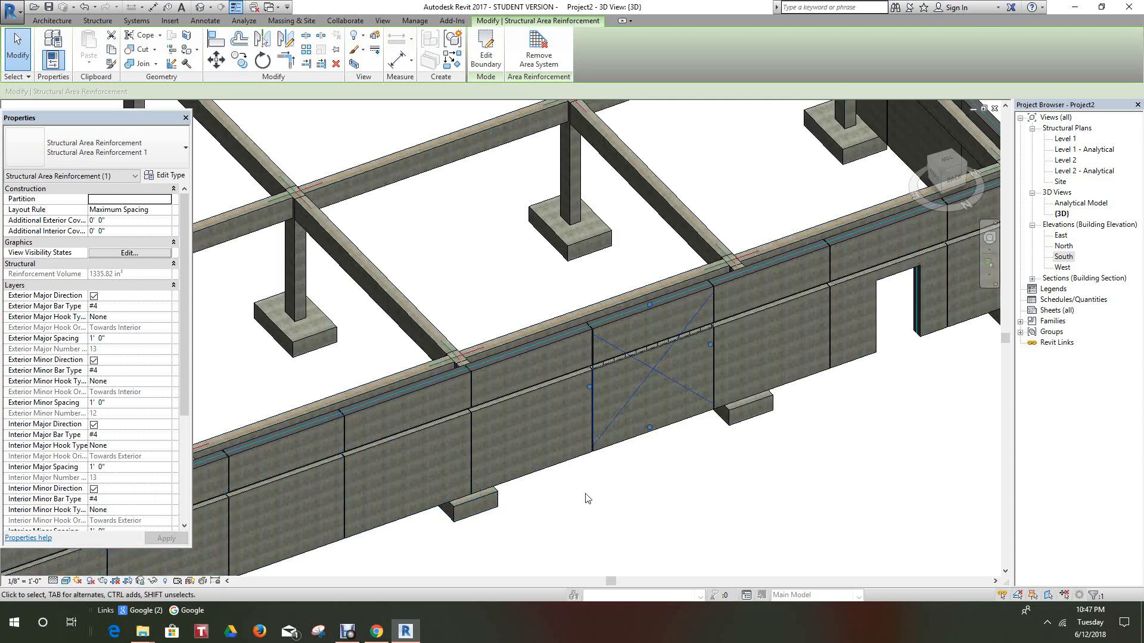
pyautogui.scroll(3, 695, 363)
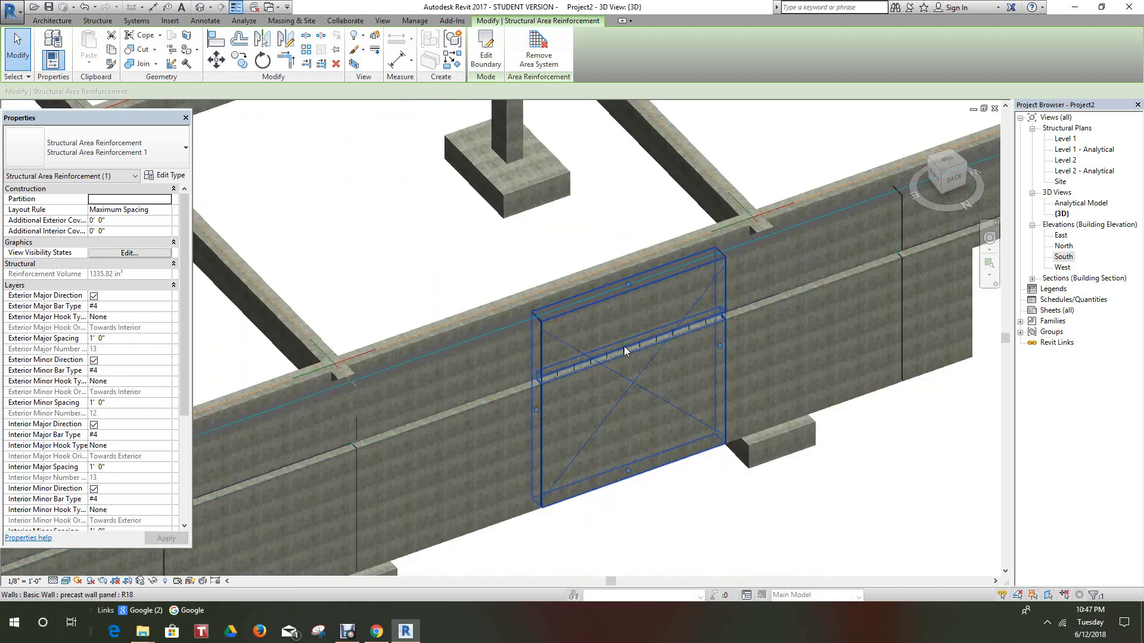
pyautogui.scroll(-10, 753, 434)
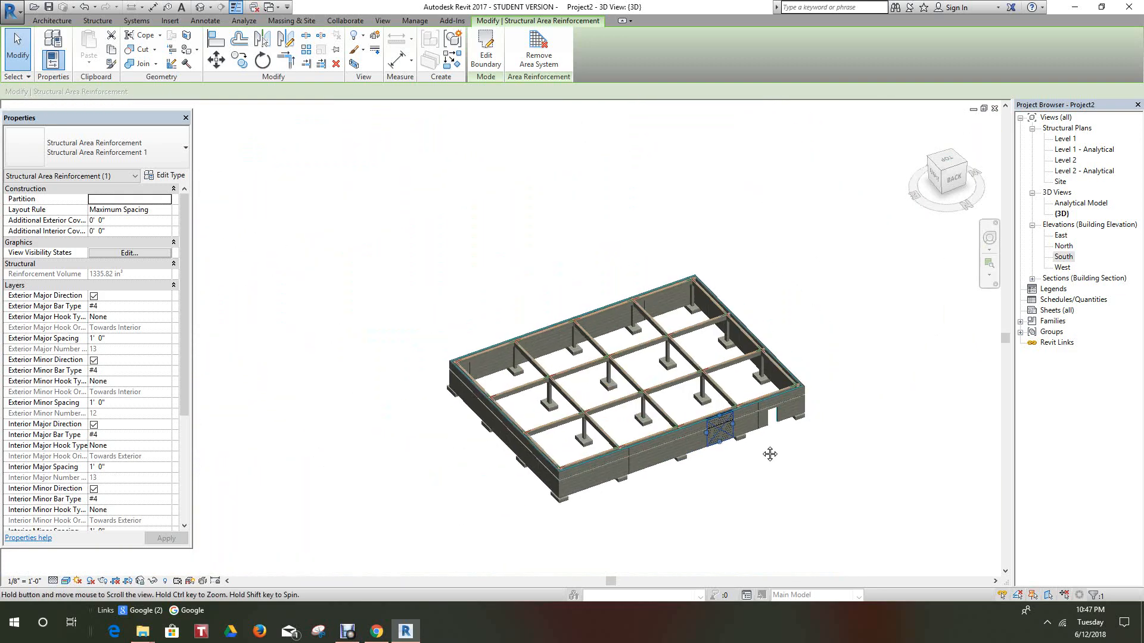